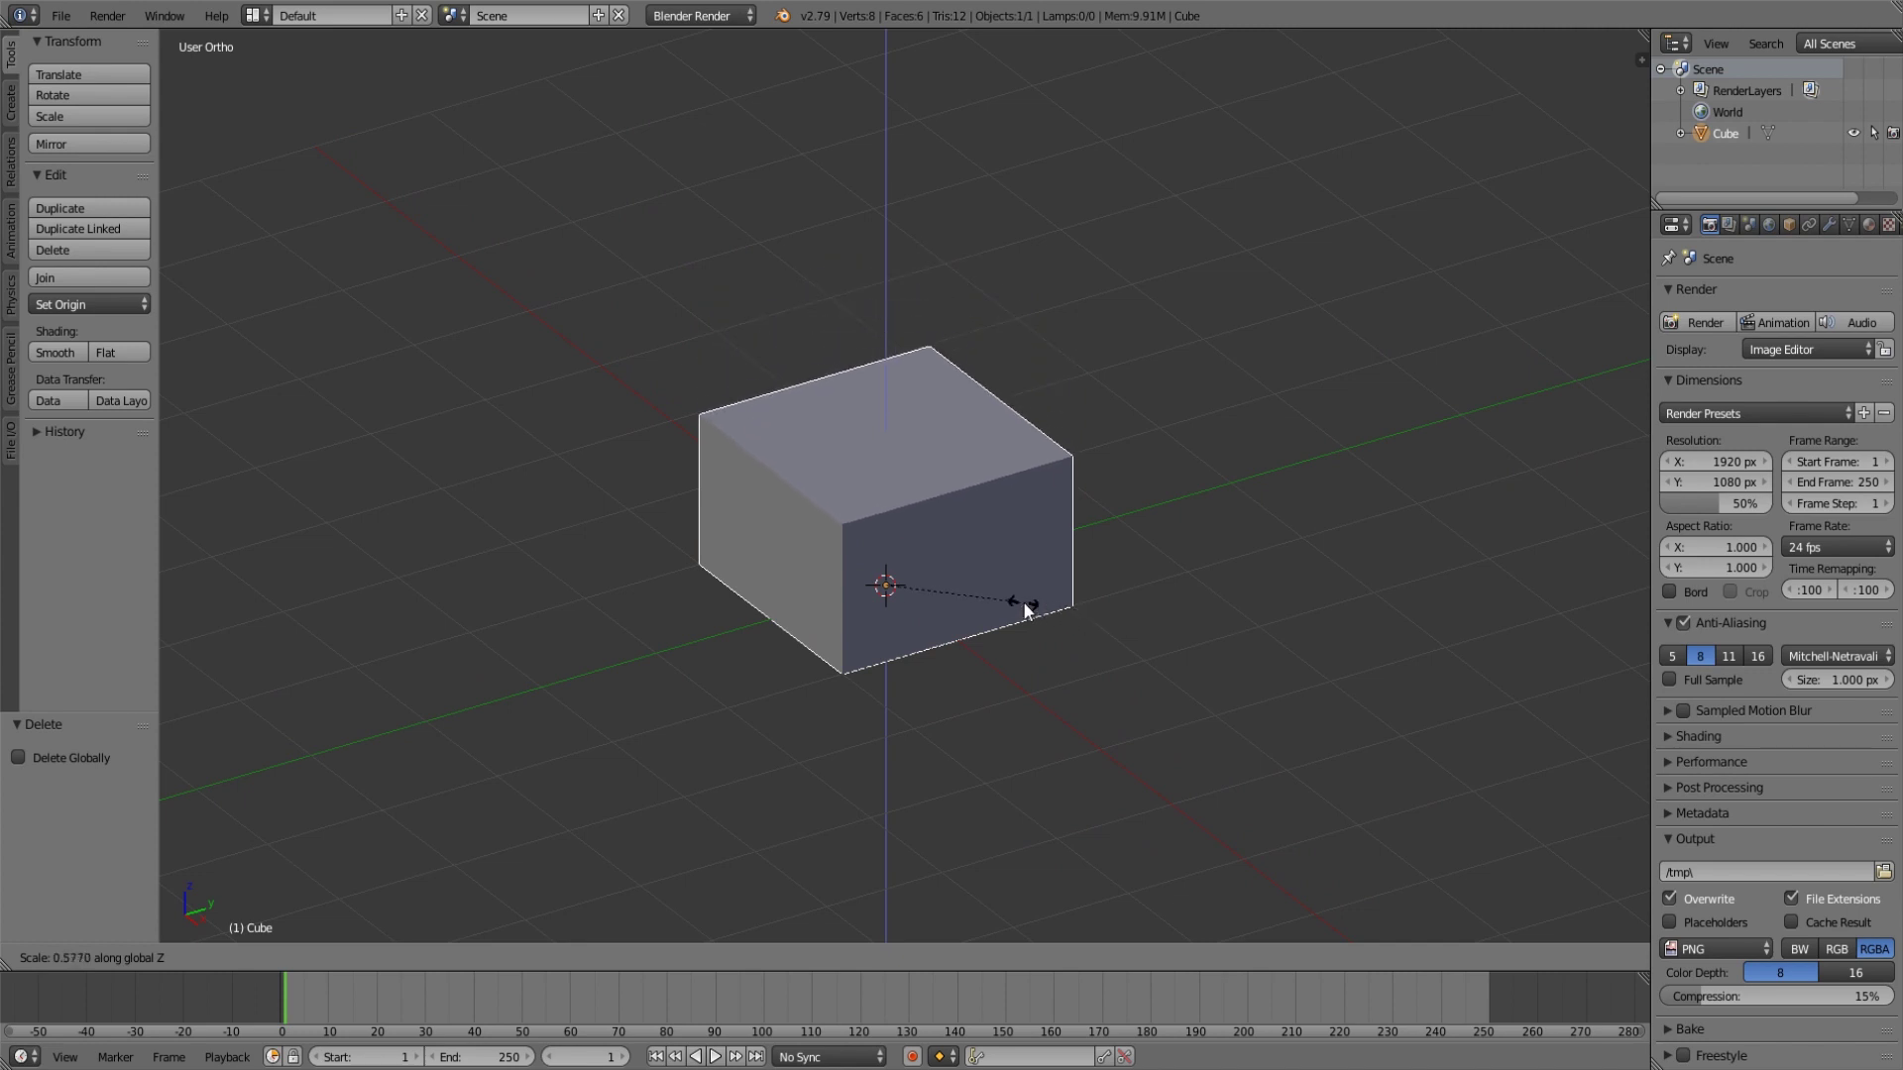
Flatten the cube to about 0.35 of its height along Z and narrow it along X.
left_click(967, 595)
key("s")
key("x")
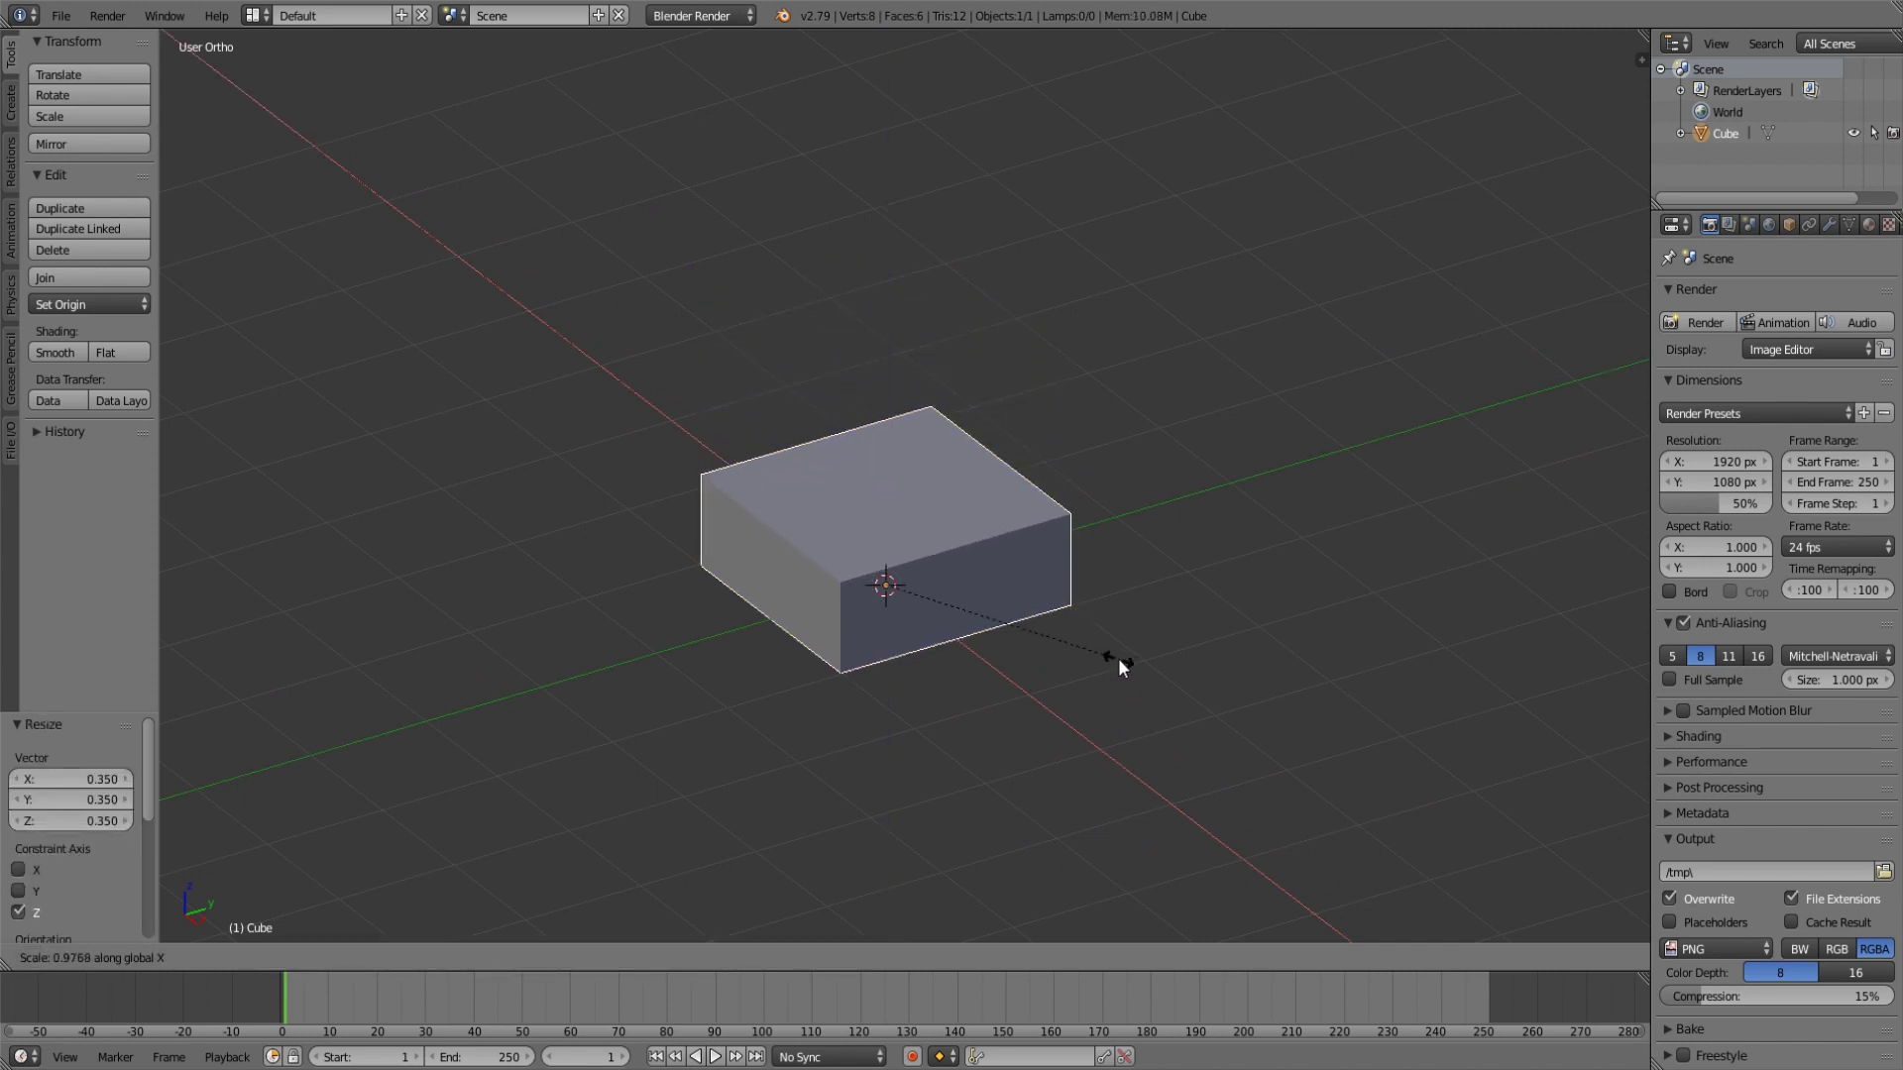
left_click(1012, 616)
middle_click_drag(1009, 620, 1209, 676)
key("s")
key("x")
left_click(1207, 654)
Scale the block to about 0.94 along Y and about 0.9 along X.
key("s")
key("y")
right_click(1192, 640)
key("s")
key("y")
left_click(1089, 630)
key("s")
key("x")
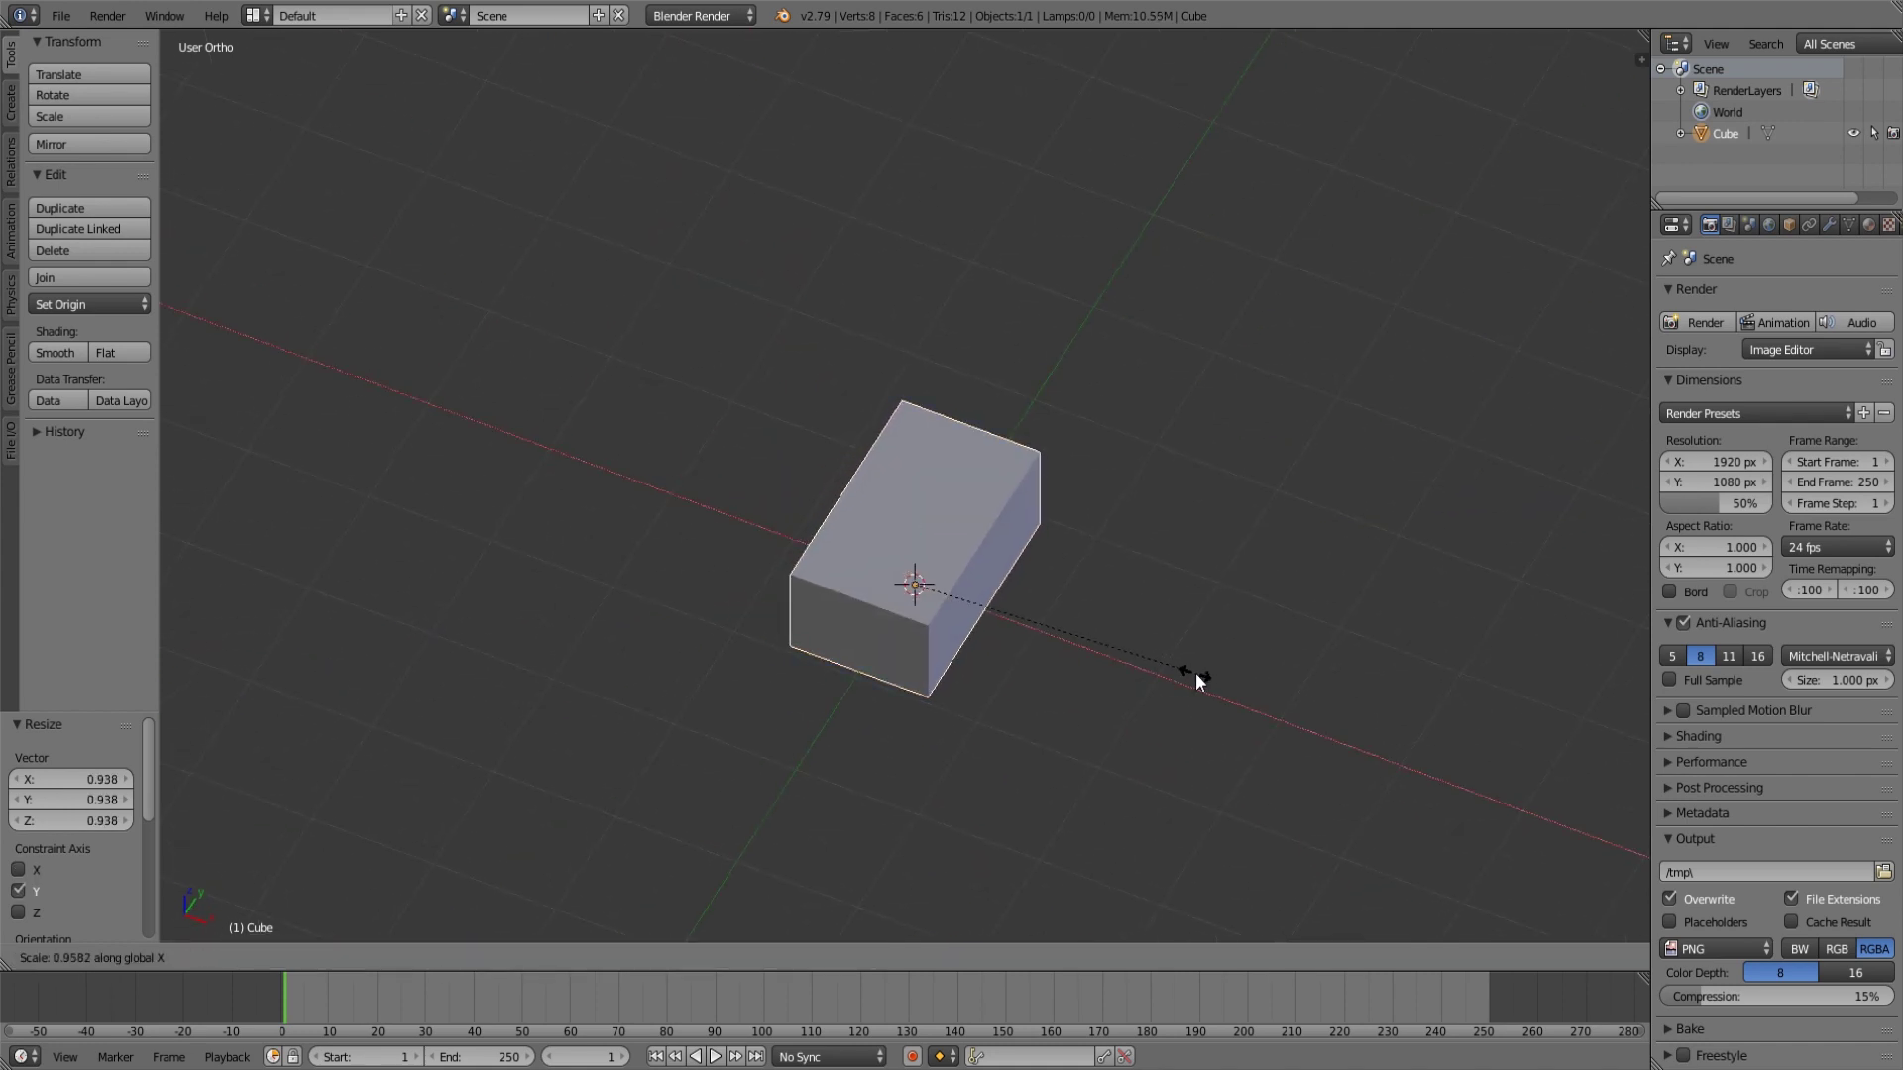
left_click(1179, 668)
middle_click_drag(1179, 669, 1092, 623)
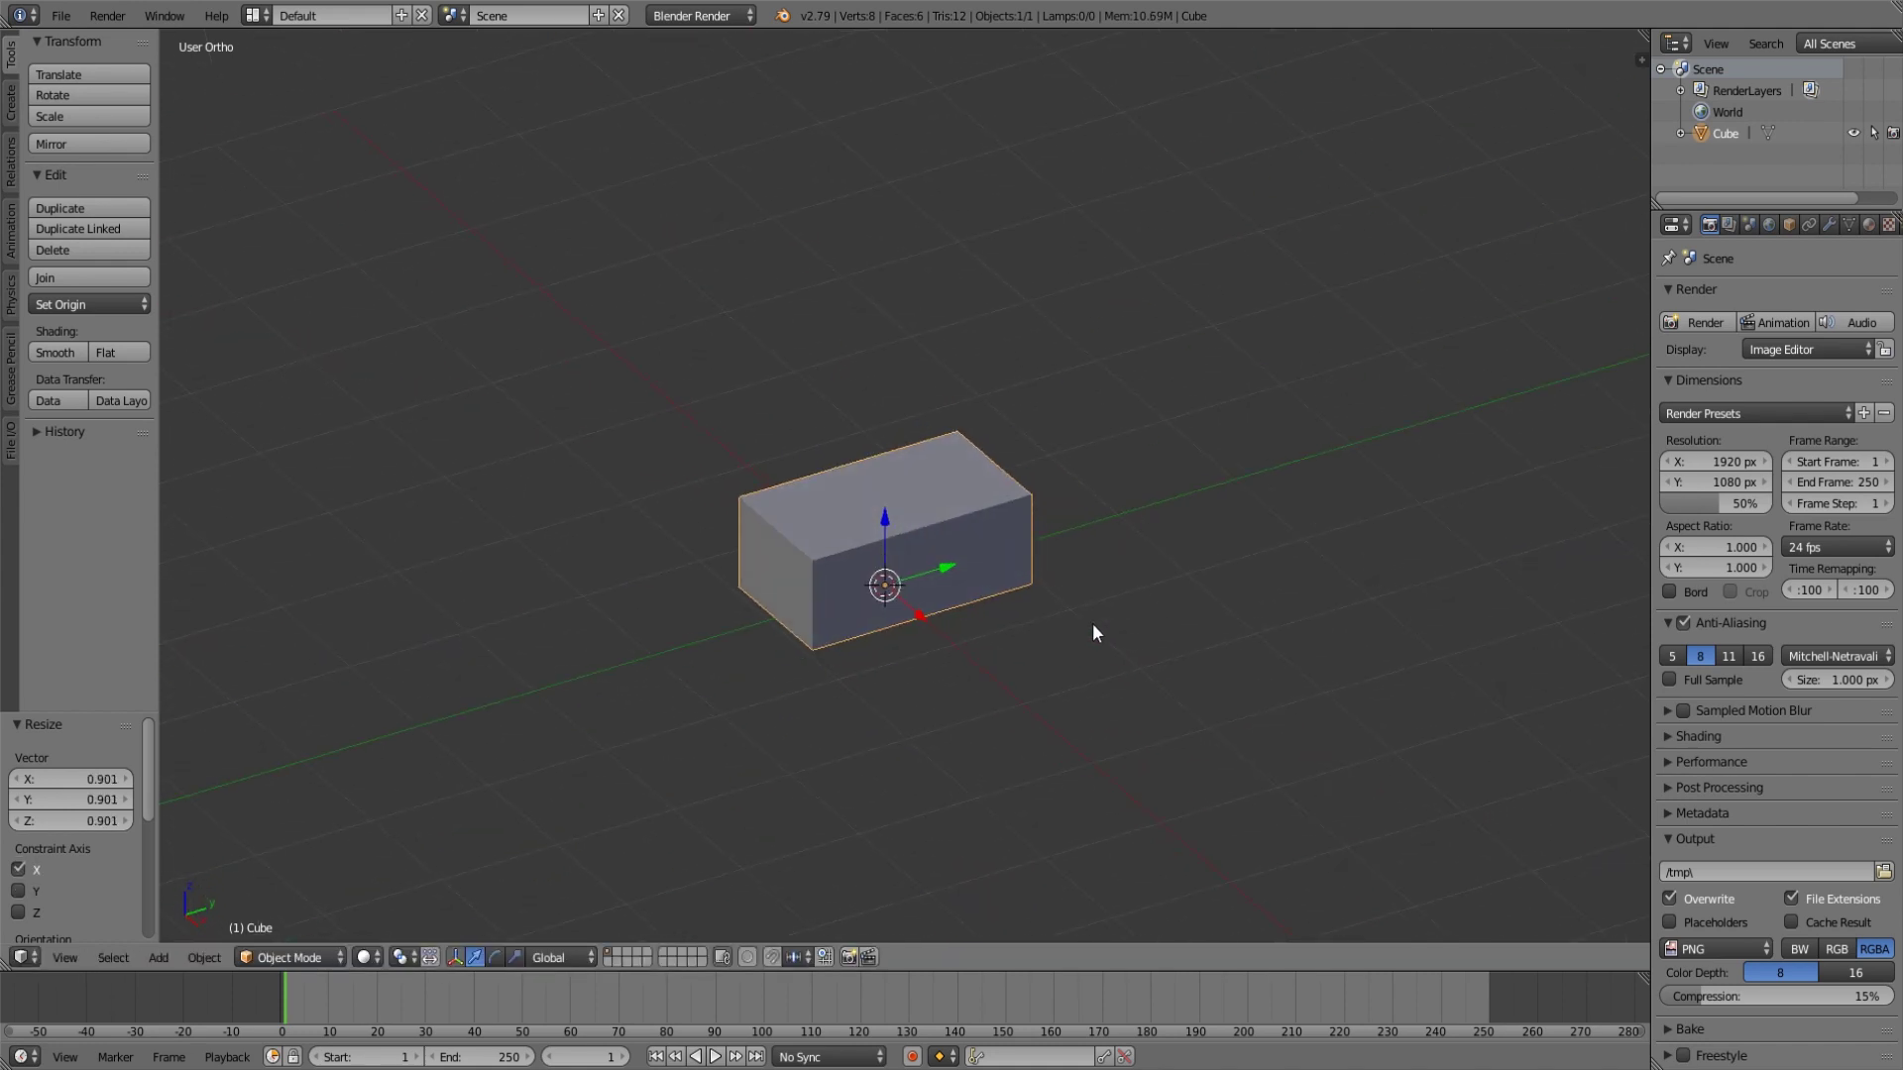
Reduce the block's height by scaling it to about 0.52 along Z.
scroll(1088, 624, "up", 5)
key("s")
key("z")
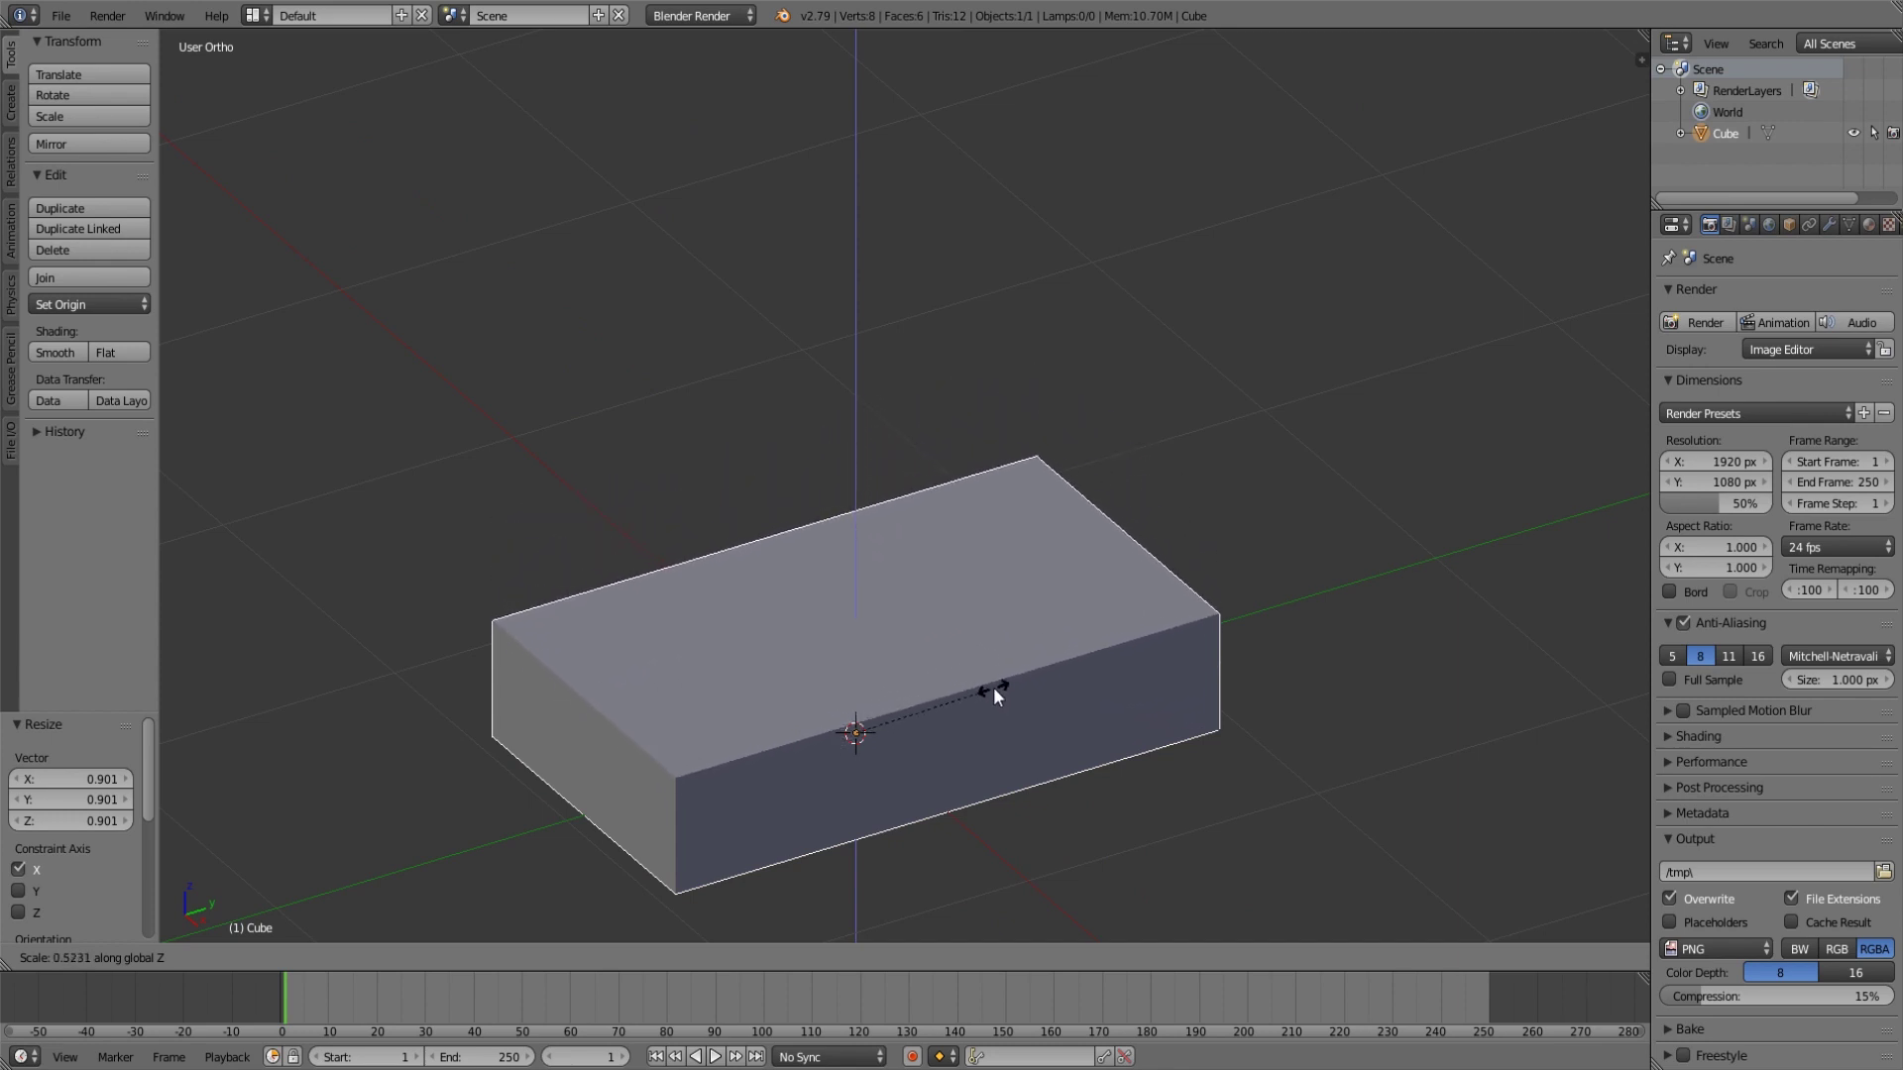
left_click(995, 688)
scroll(1021, 719, "down", 3)
middle_click_drag(1011, 720, 1112, 645, "shift")
scroll(1084, 675, "up", 3)
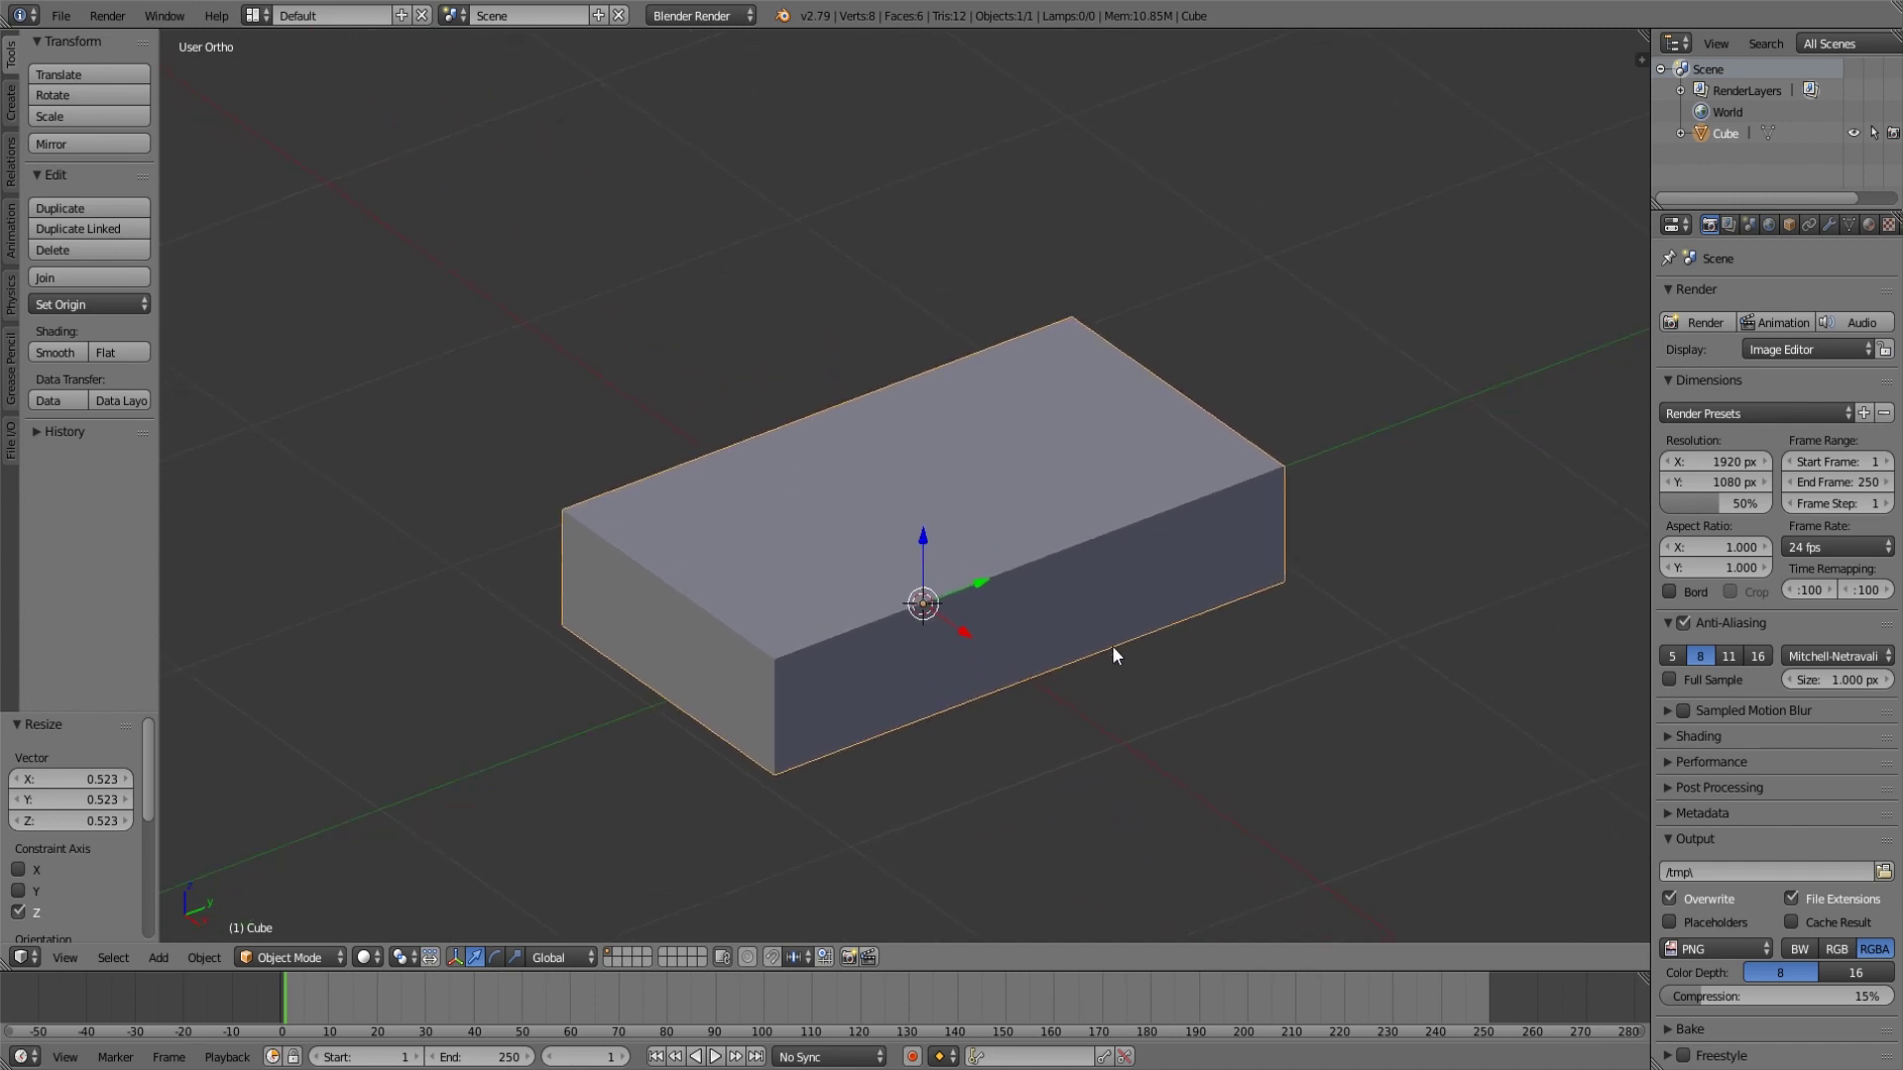
In Edit Mode, add two loop cuts across the block's length and slide them toward the rear end.
key("Tab")
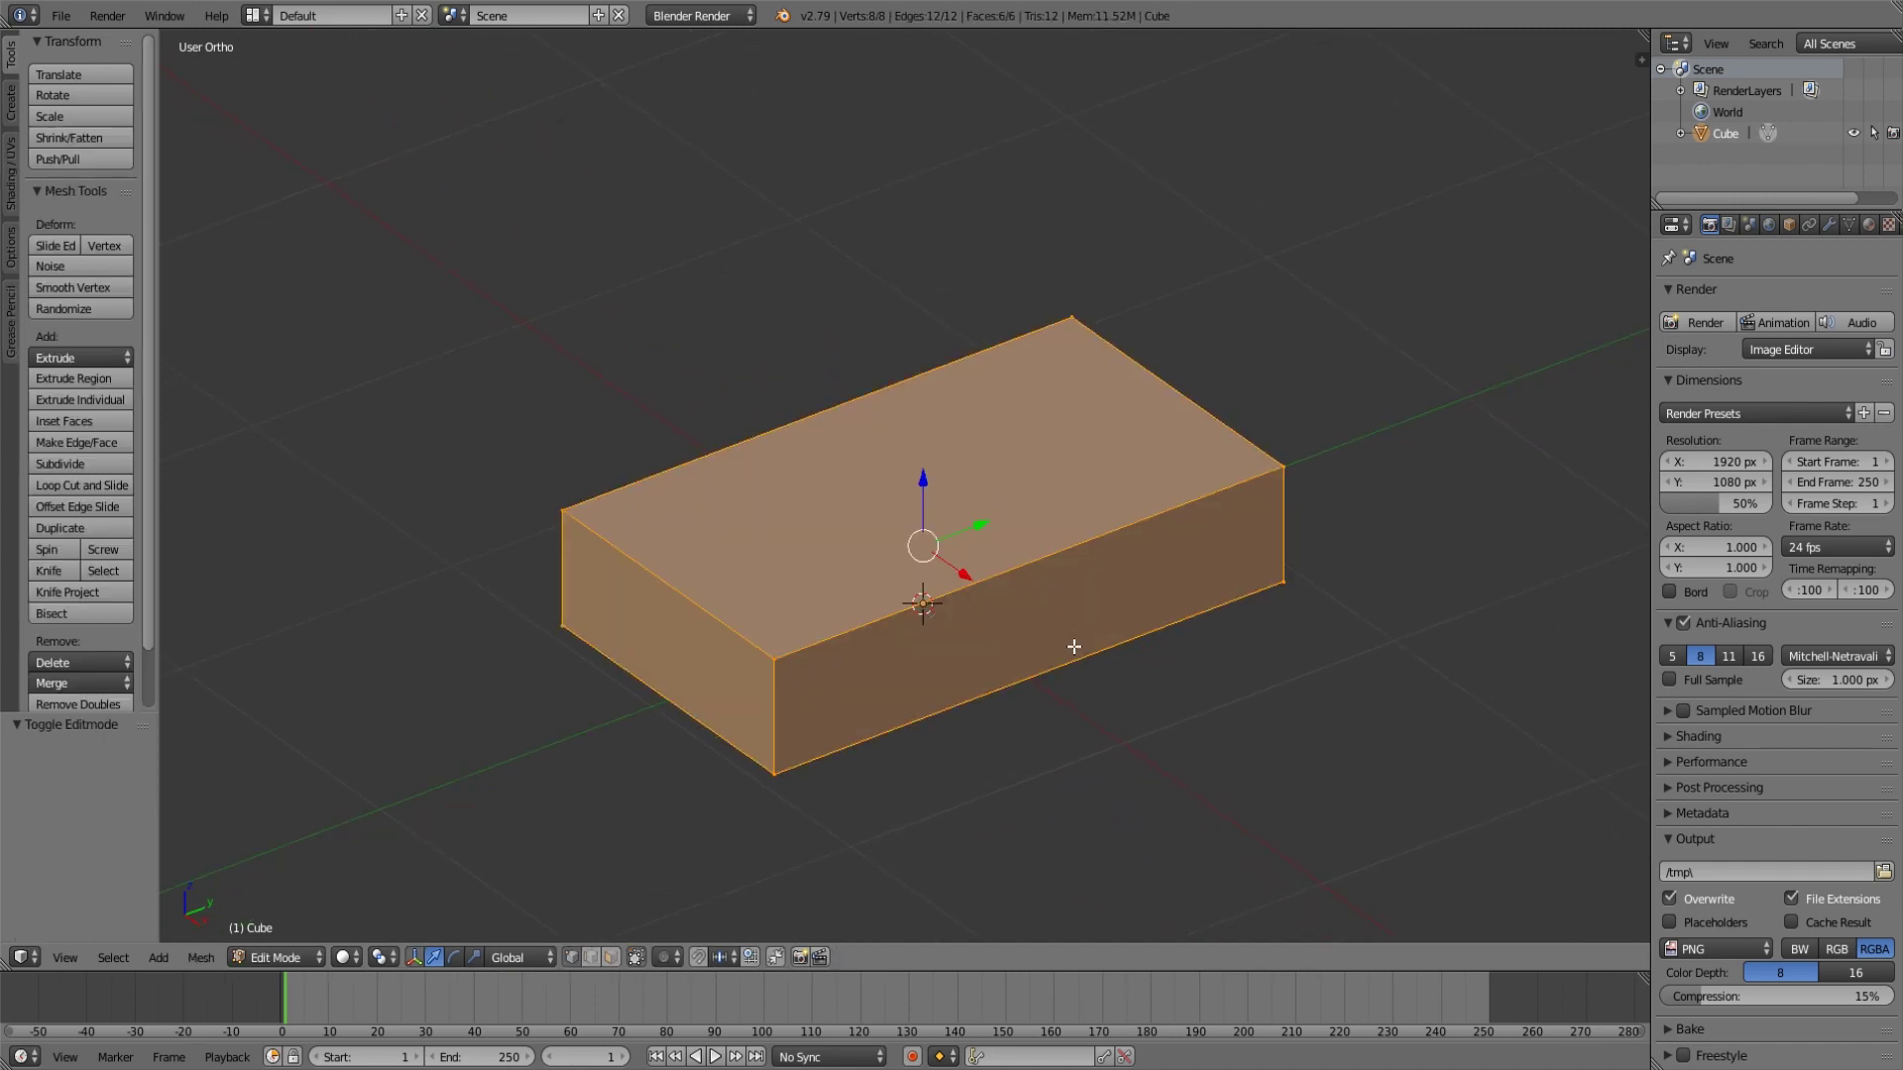
middle_click_drag(1067, 646, 955, 766)
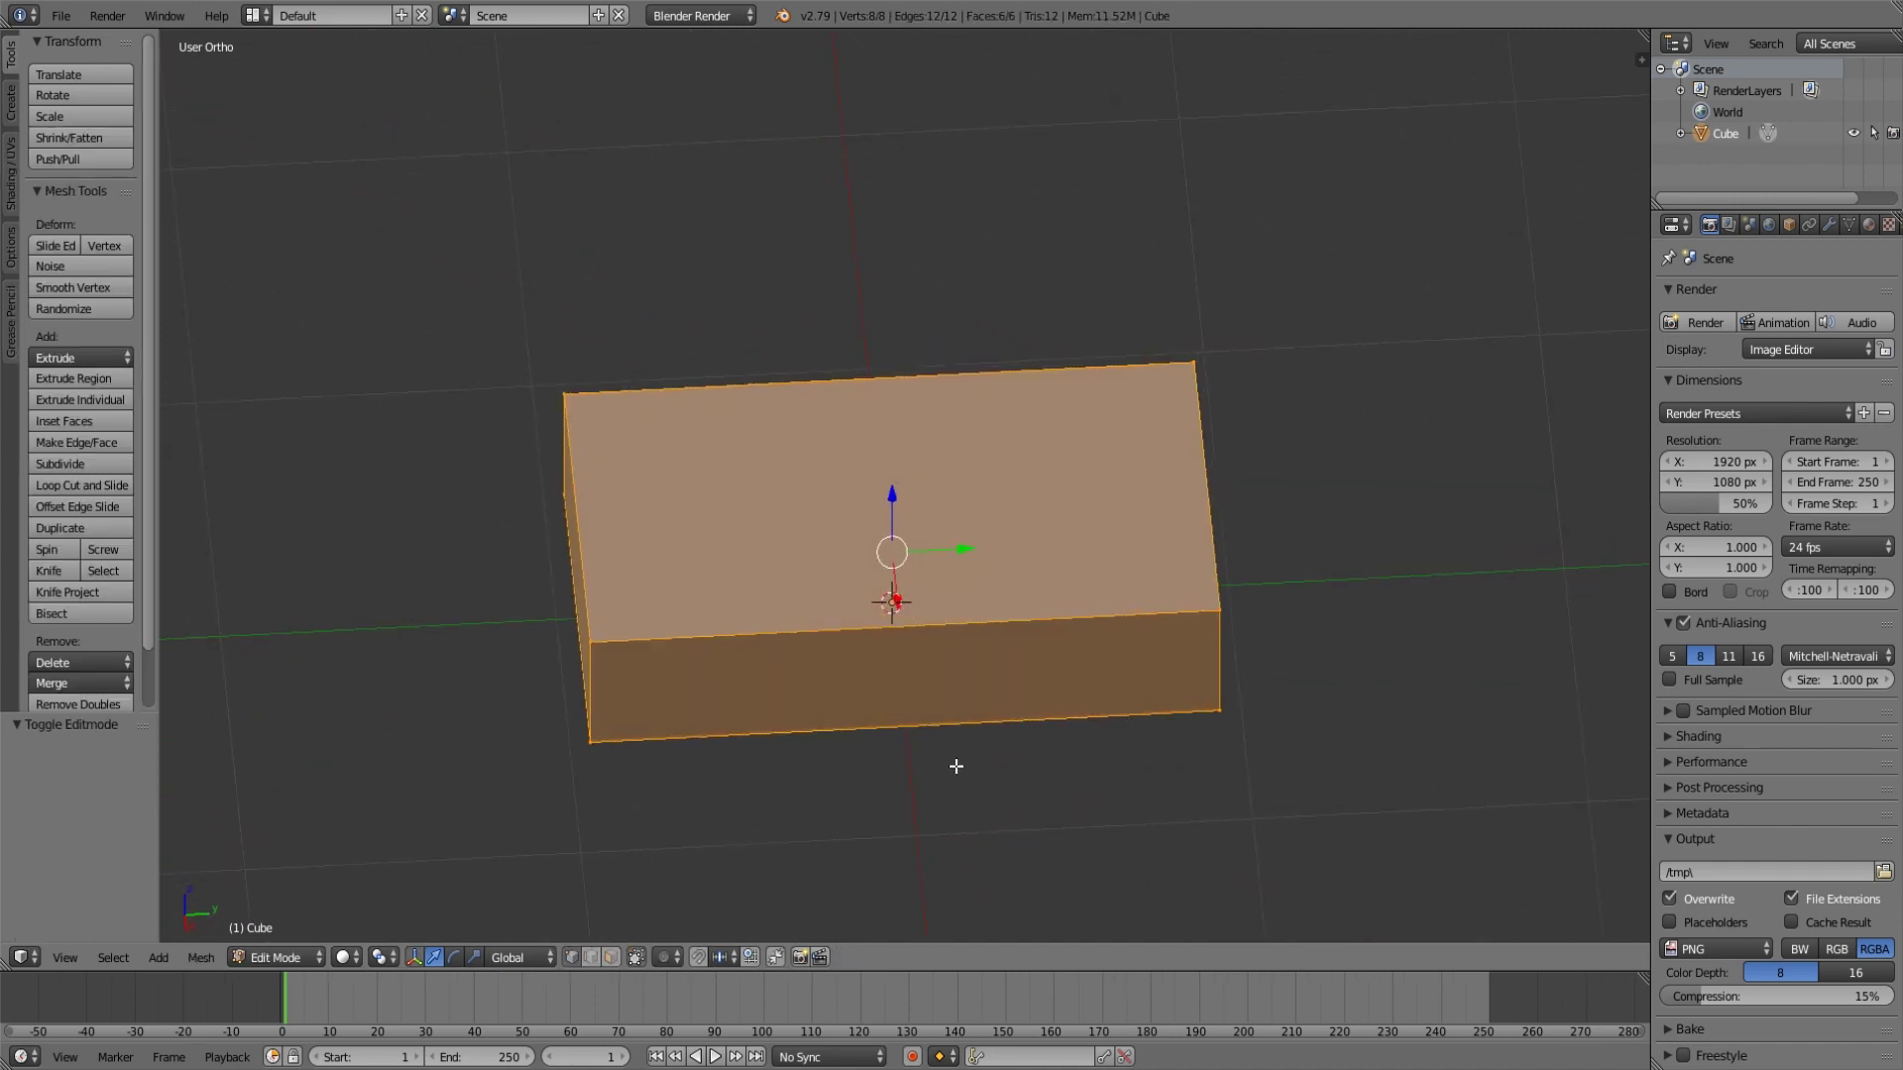
key("a")
middle_click_drag(924, 507, 905, 514)
key("ctrl+r")
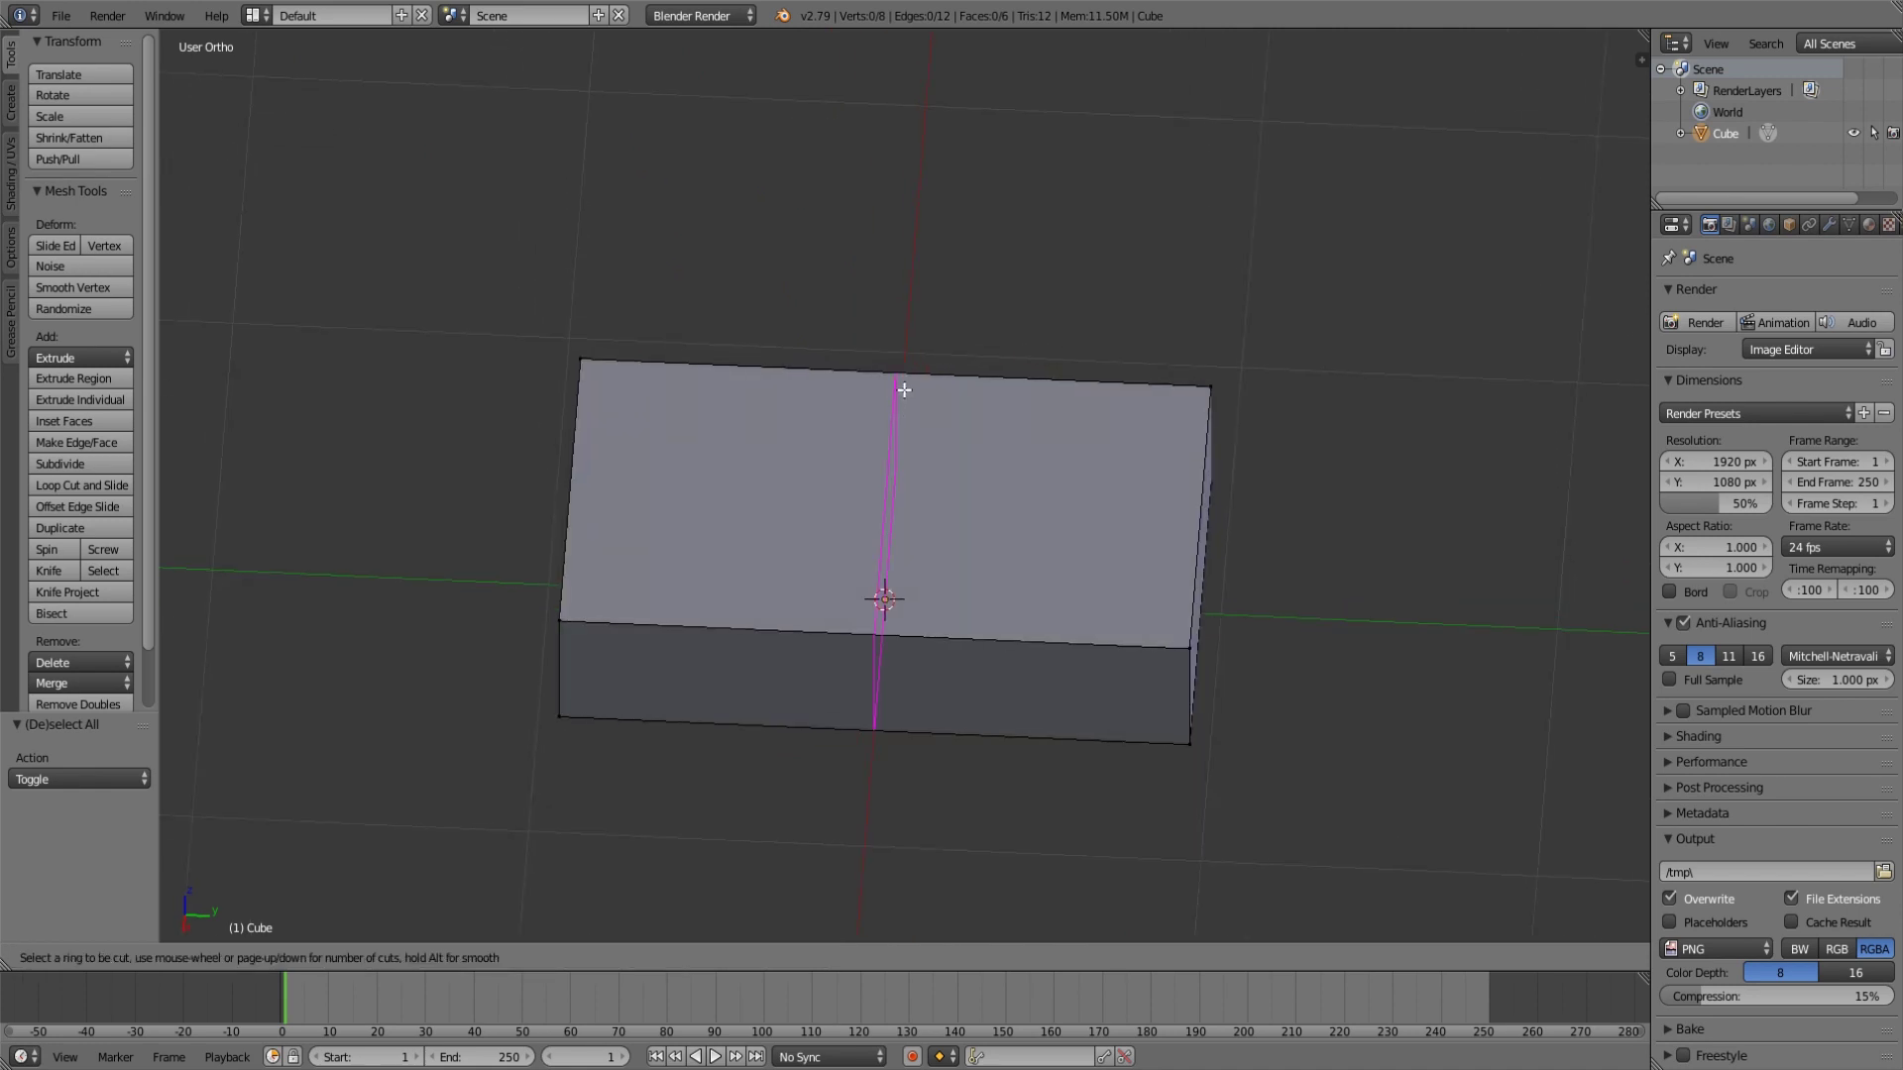
scroll(904, 389, "up", 1)
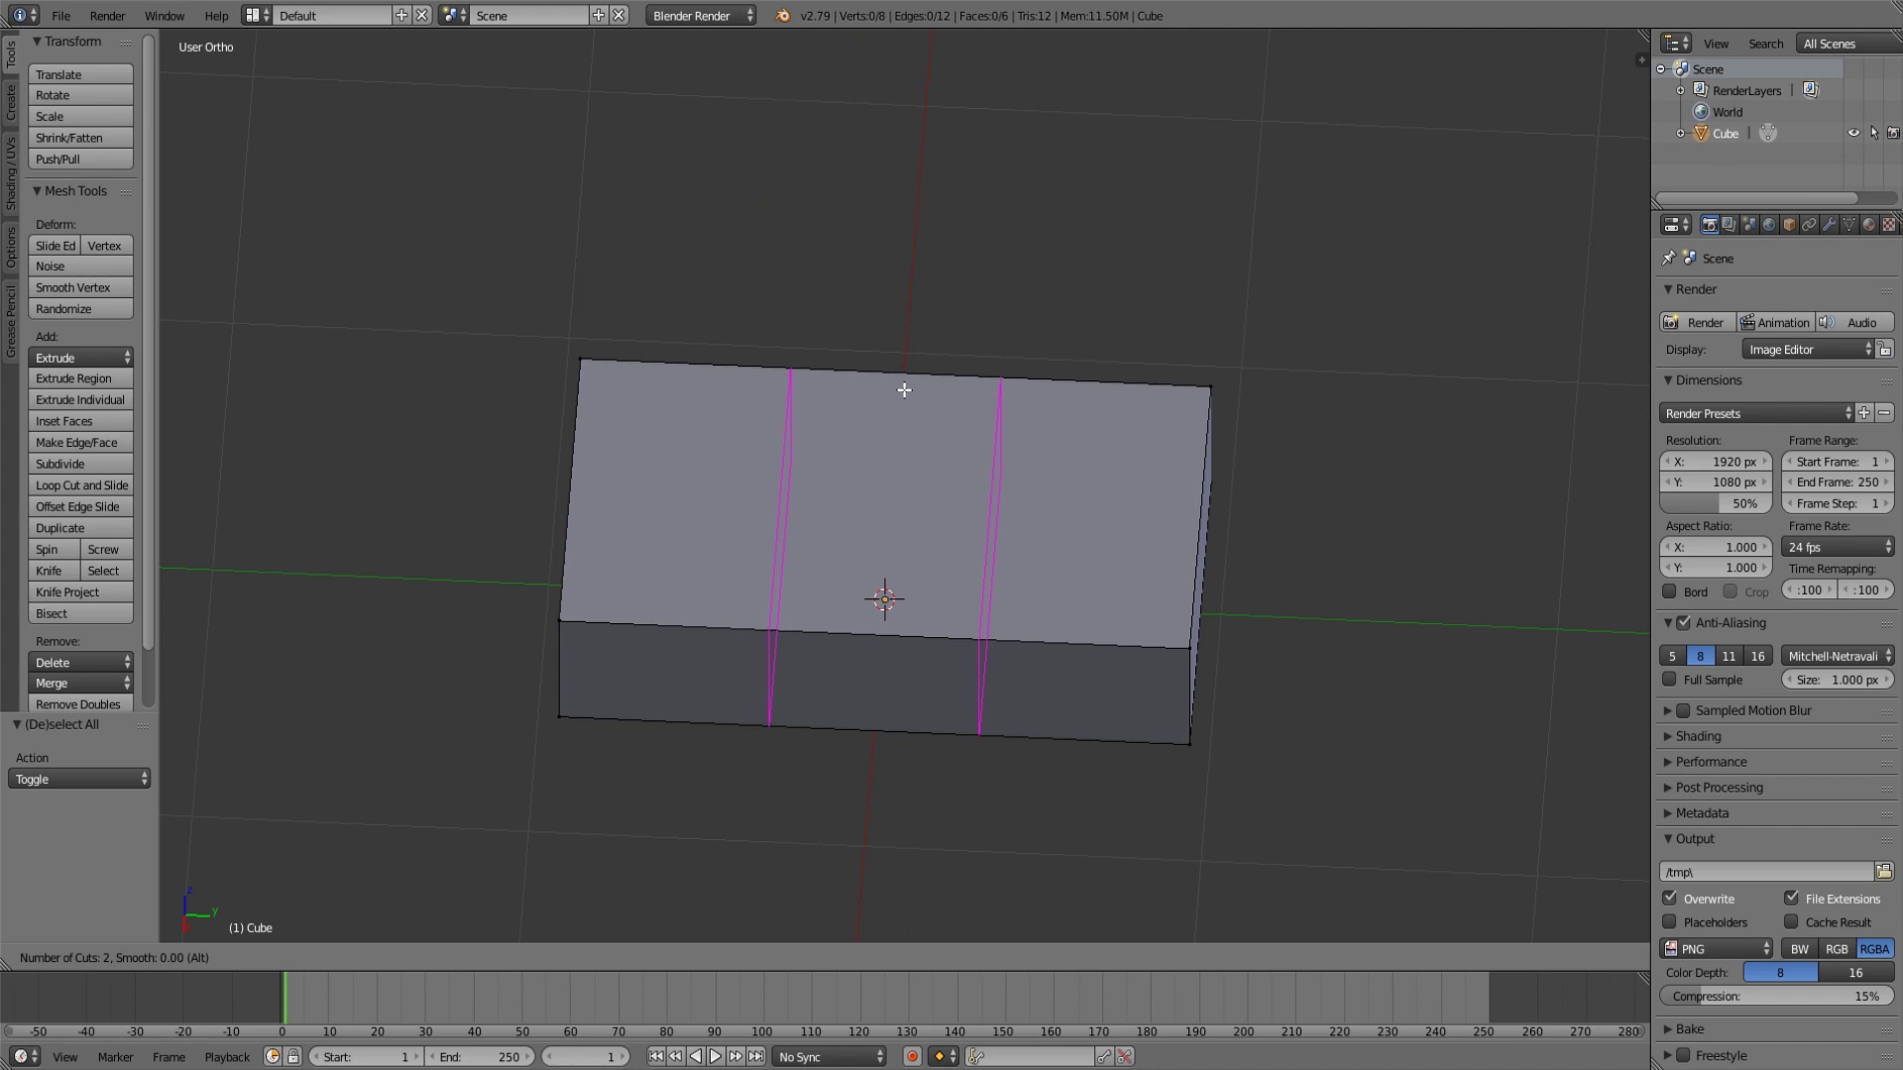
left_click(904, 389)
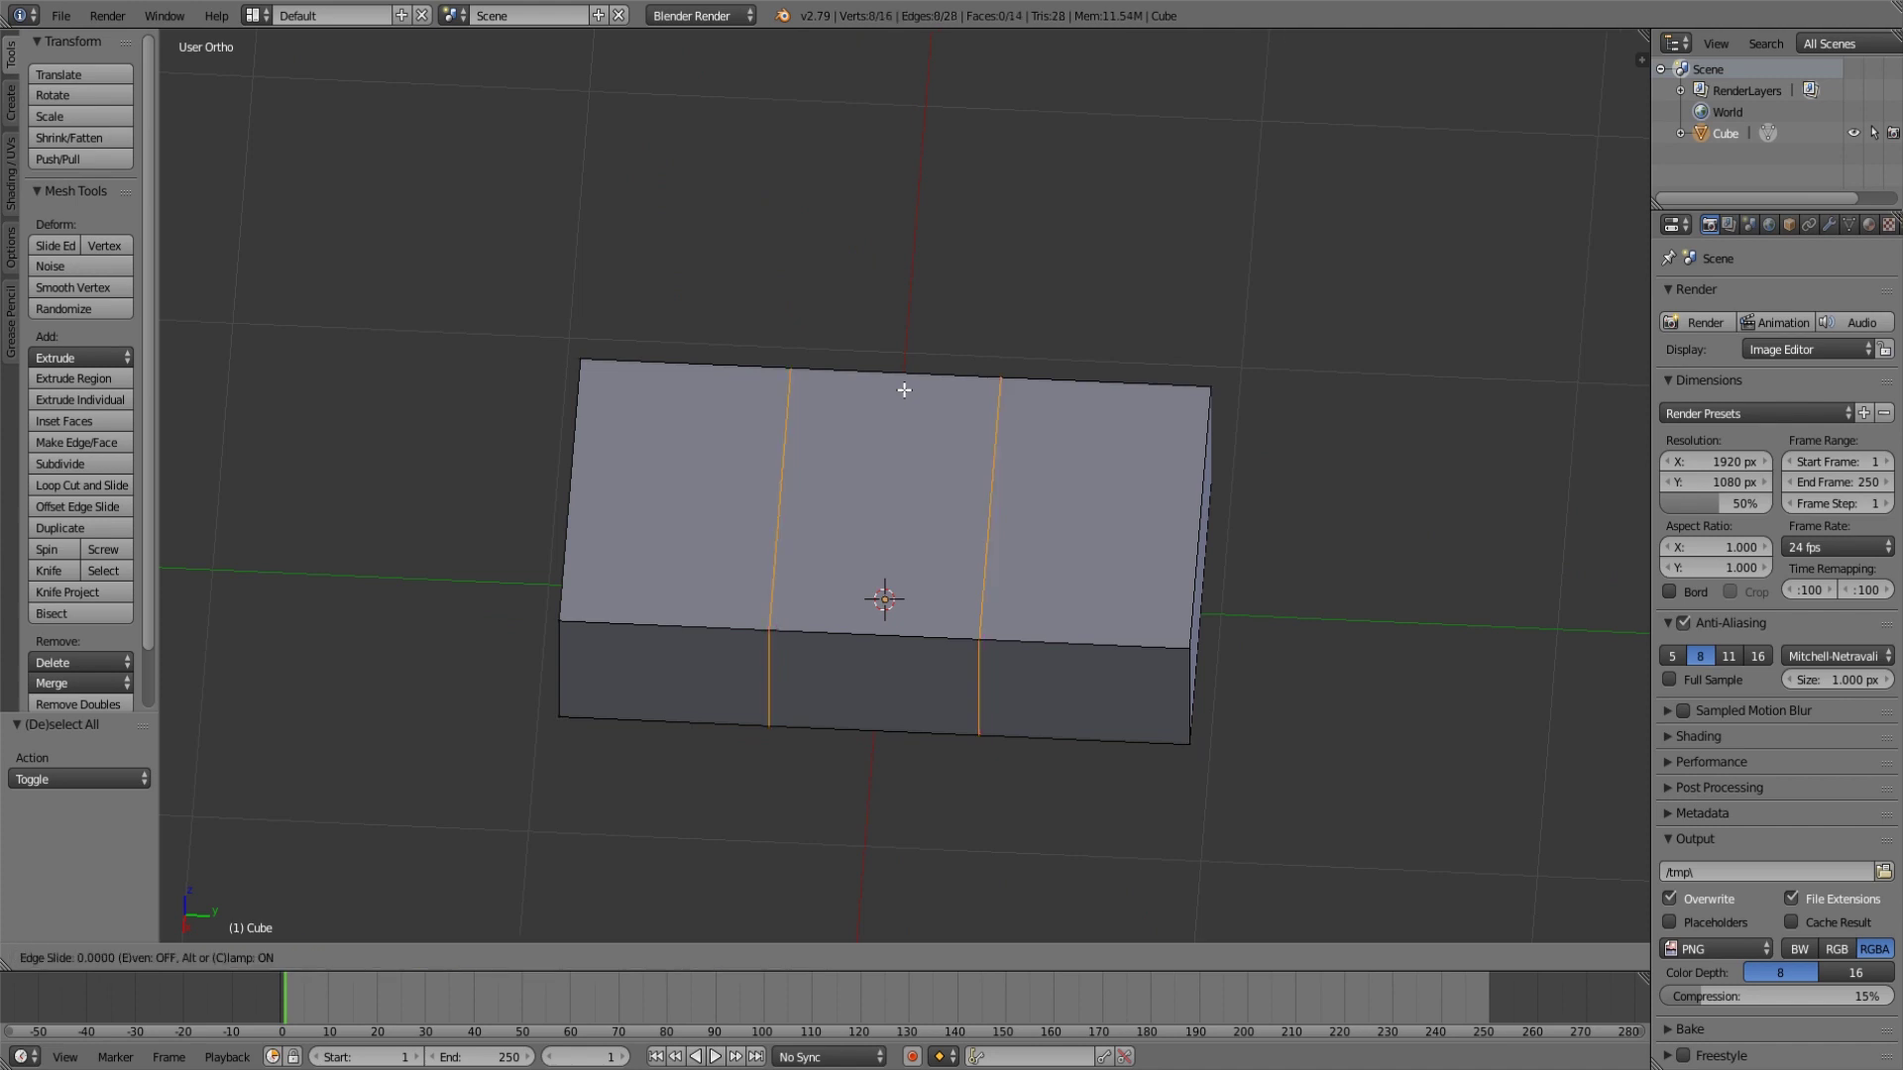
left_click(1011, 401)
Spread the two loop cuts apart by scaling about 1.23 along Y, and shift them about 0.027 along Y.
middle_click_drag(1010, 402, 1108, 442)
key("s")
key("y")
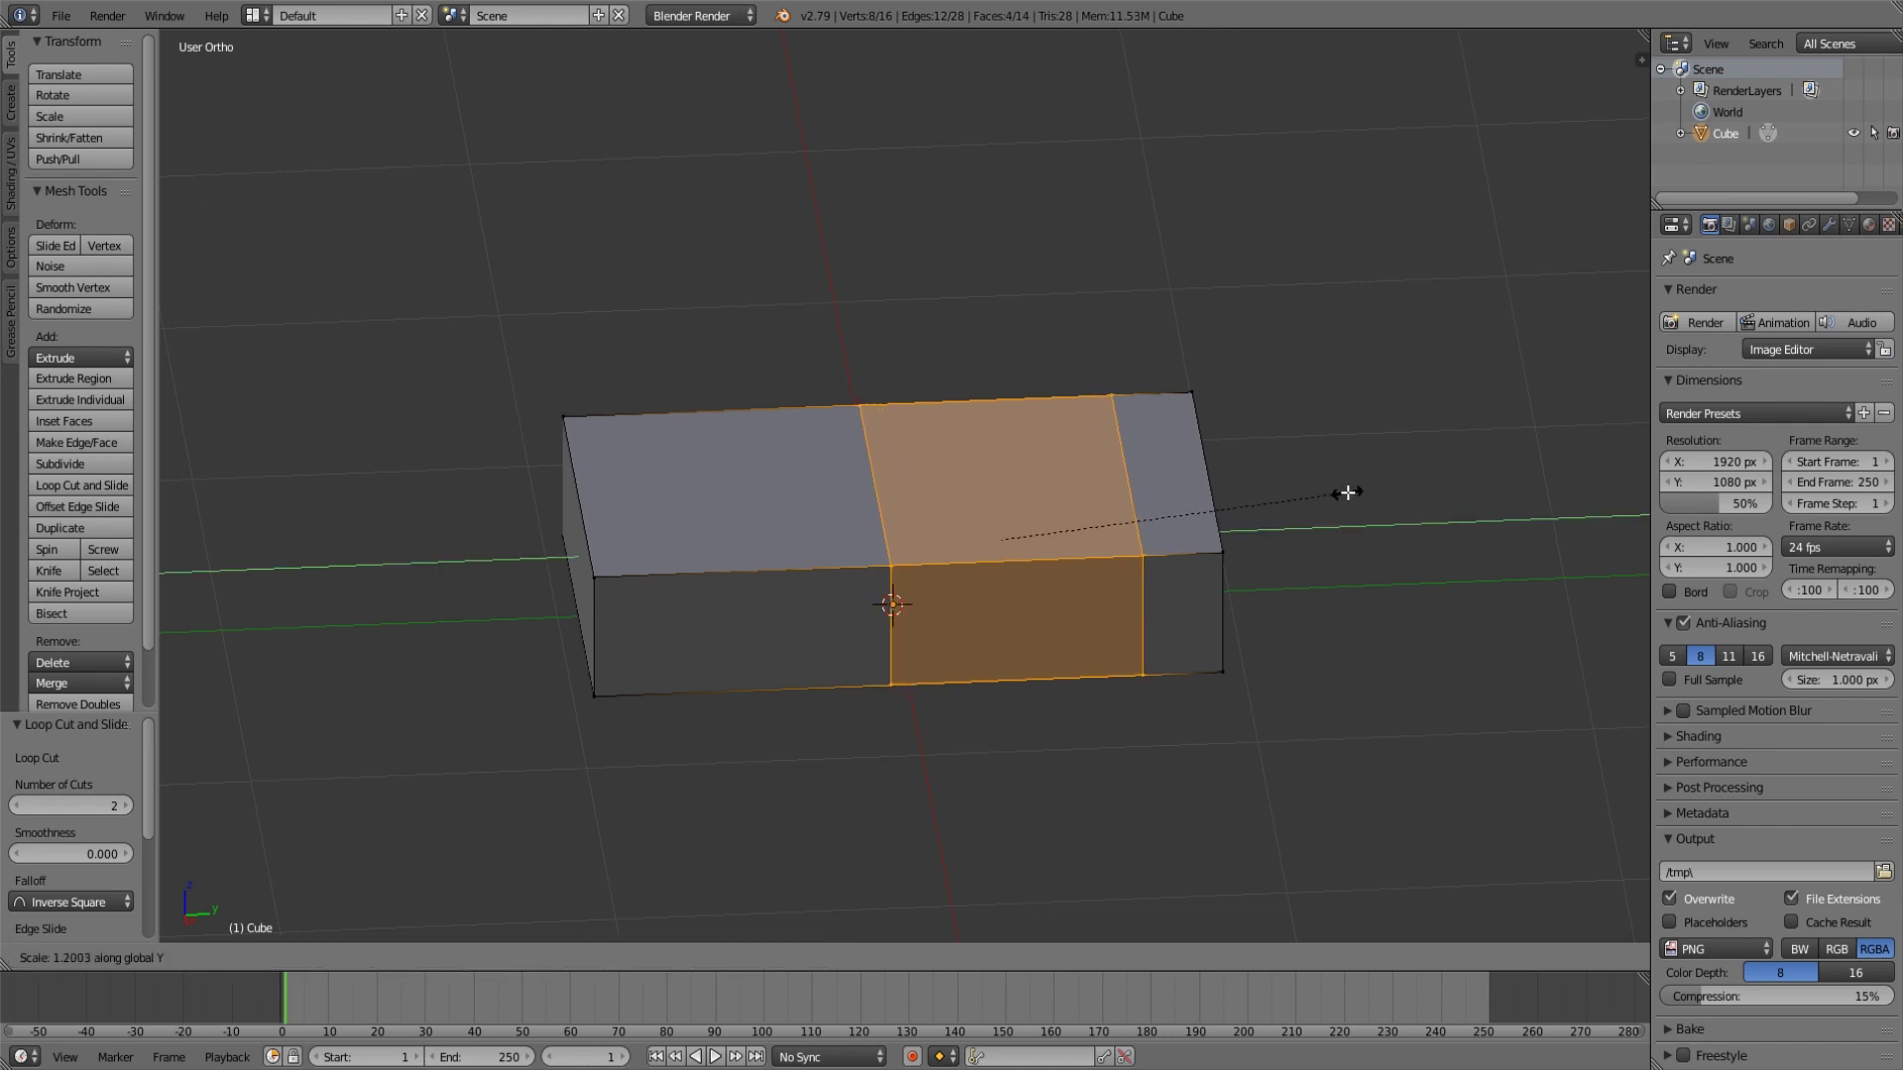
left_click(1358, 493)
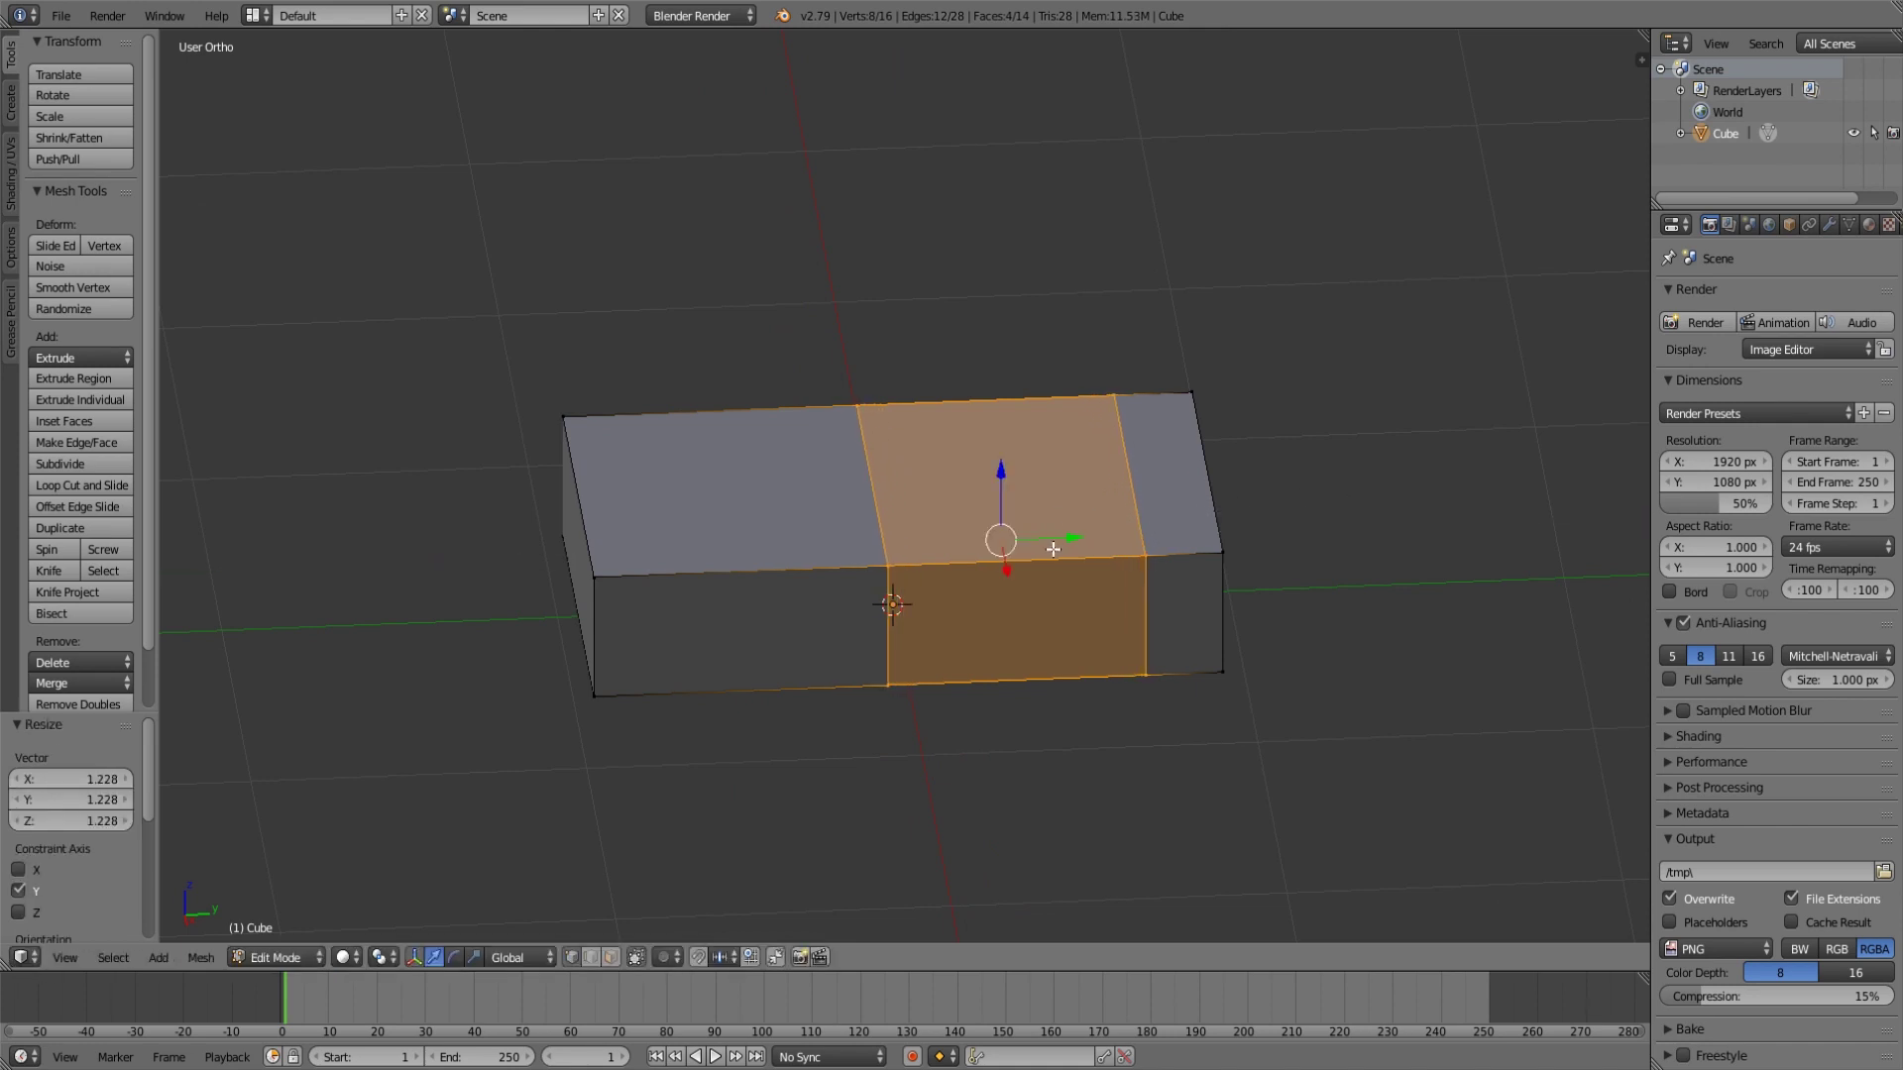
left_click_drag(1076, 536, 1084, 536)
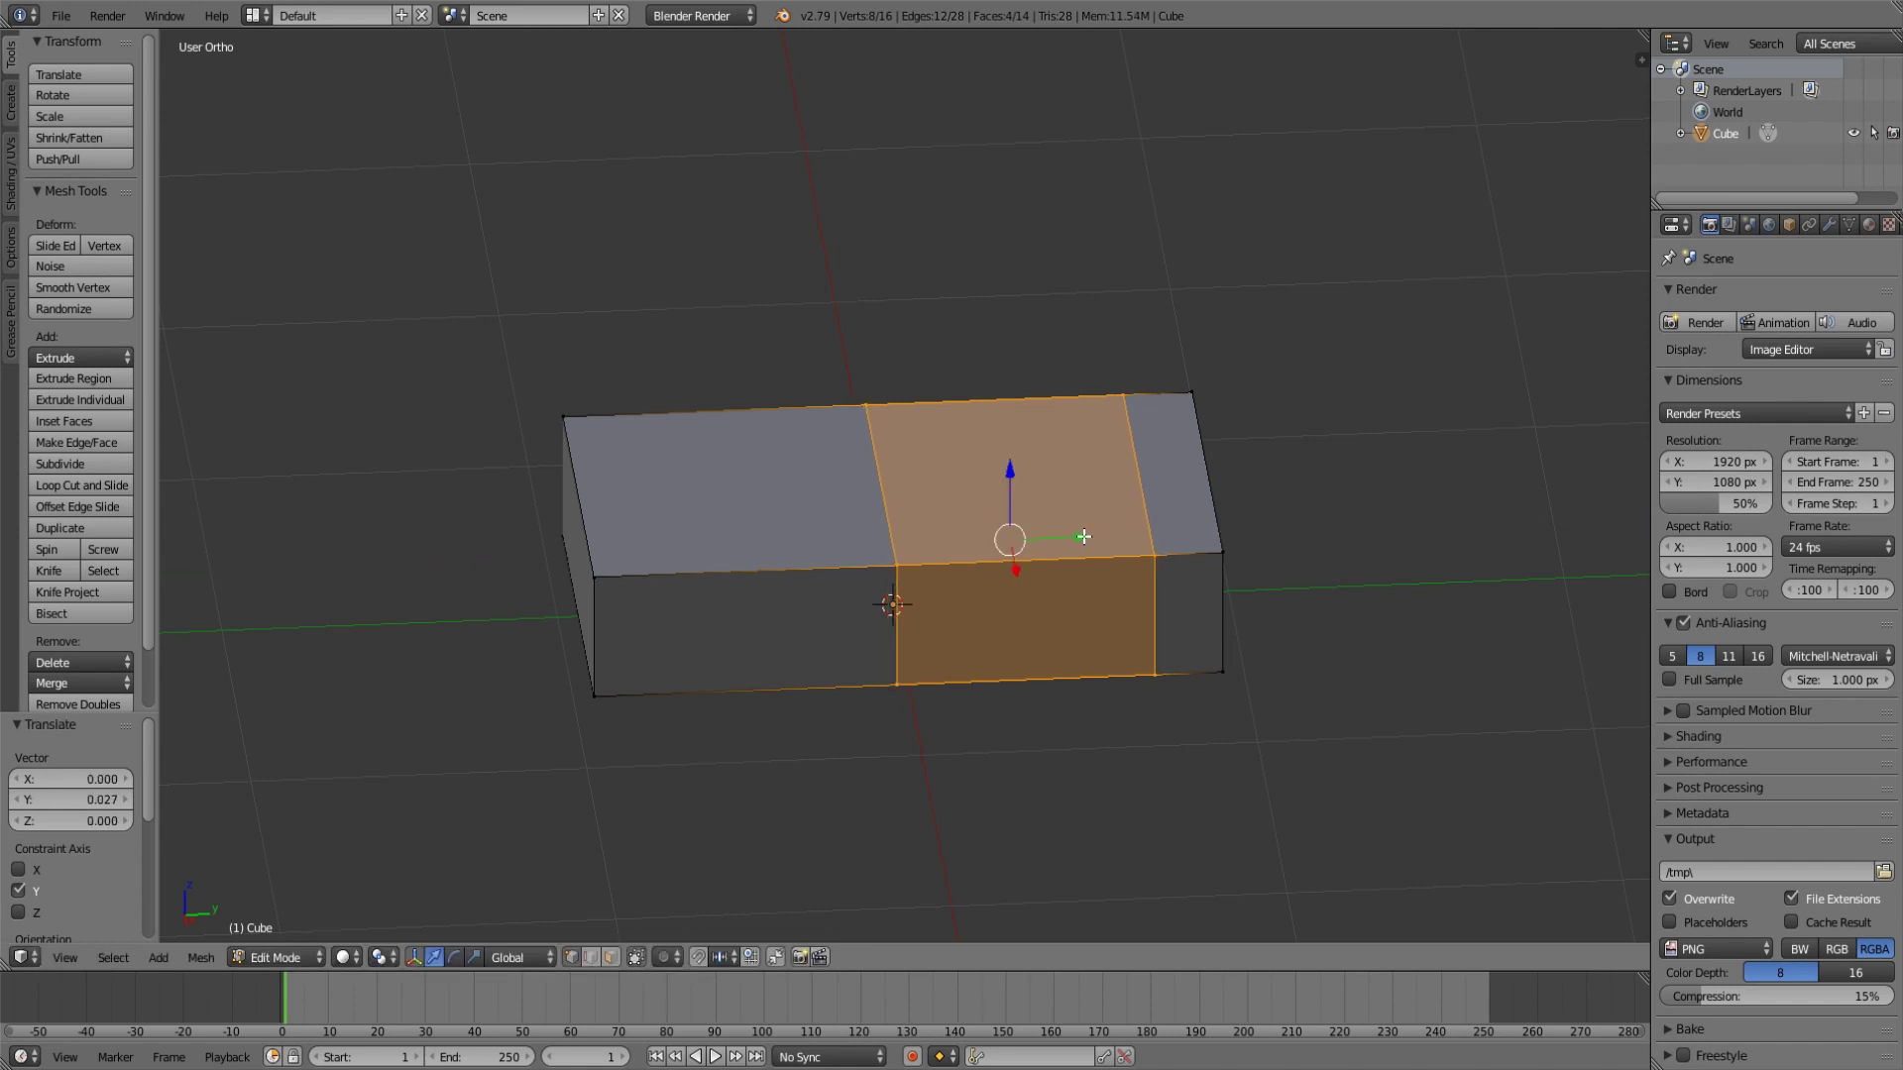
Select the top face between the two loop cuts and extrude it upward about 0.33.
key("a")
scroll(1022, 608, "down", 2)
middle_click_drag(1024, 608, 956, 658)
key("3")
right_click(951, 508)
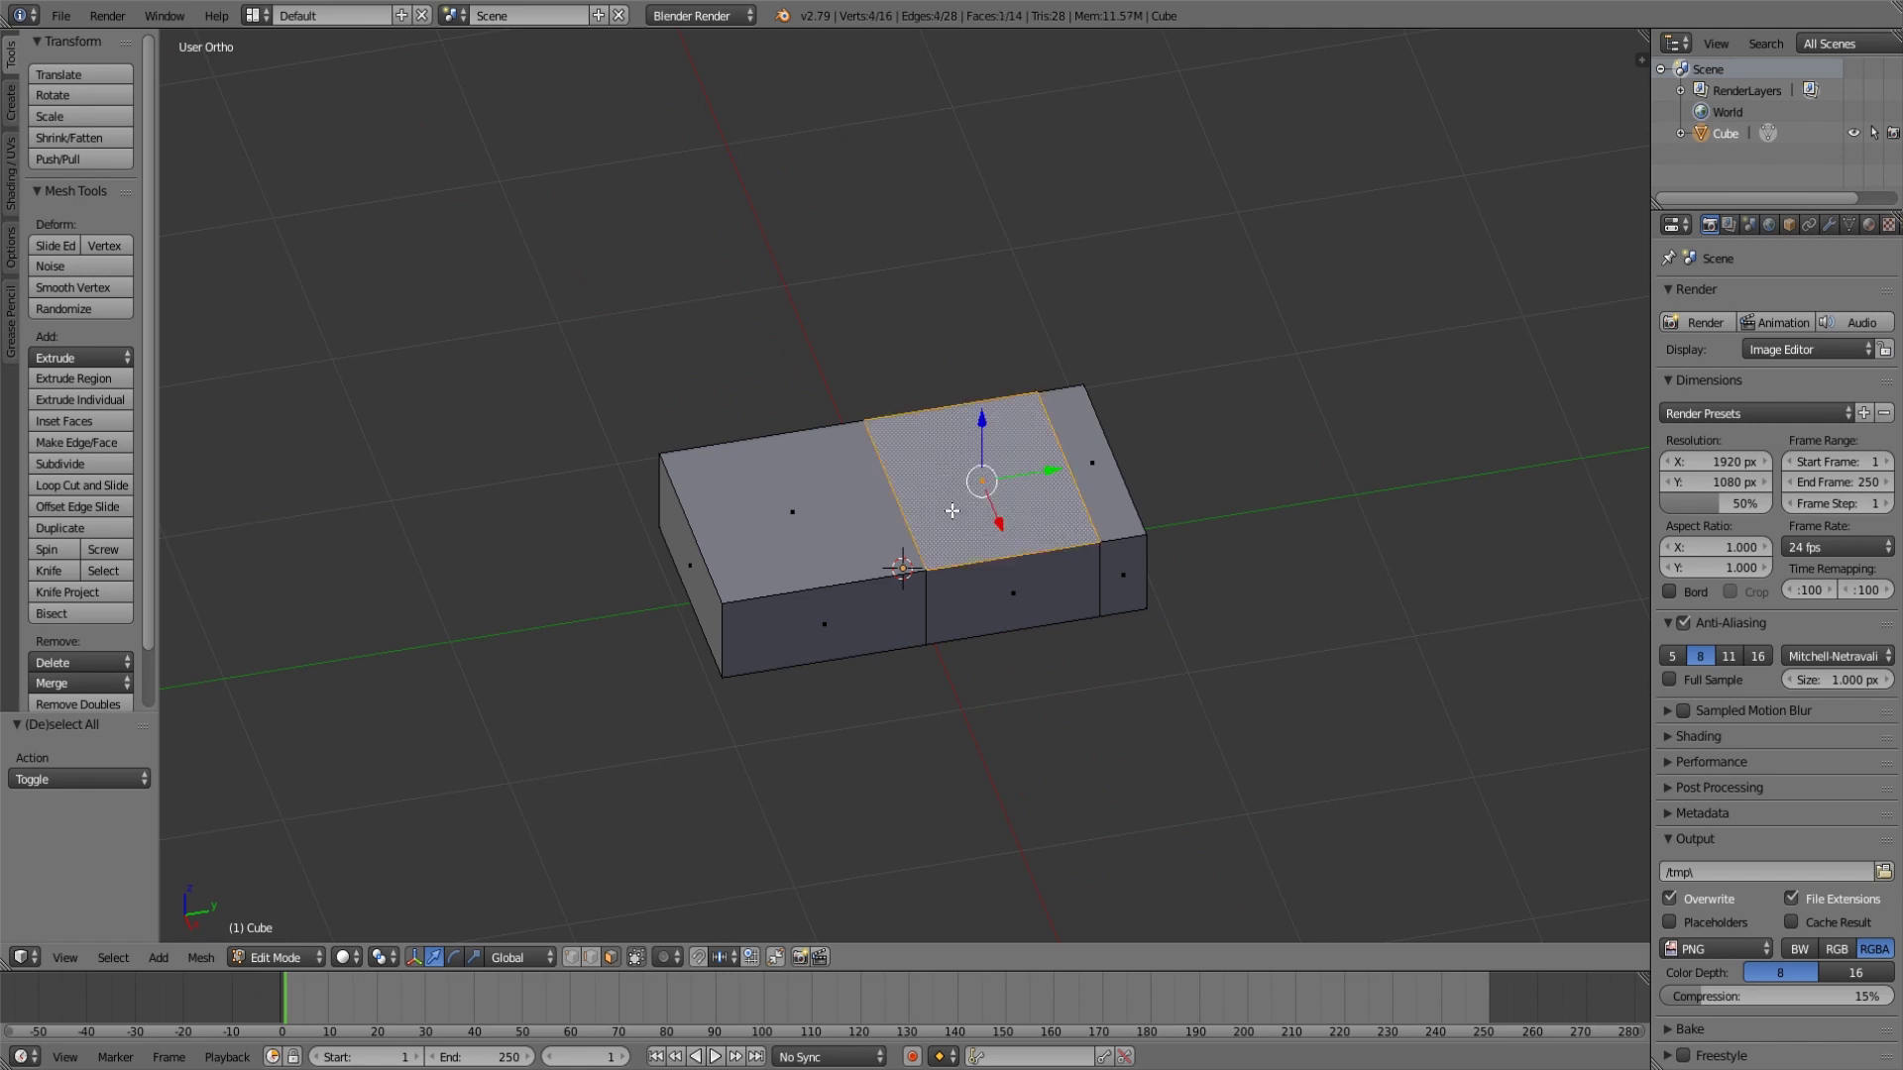
scroll(1091, 612, "up", 2)
mouse_move(1162, 628)
middle_mouse_down()
mouse_move(1117, 629)
mouse_move(1166, 659)
middle_mouse_up()
key("e")
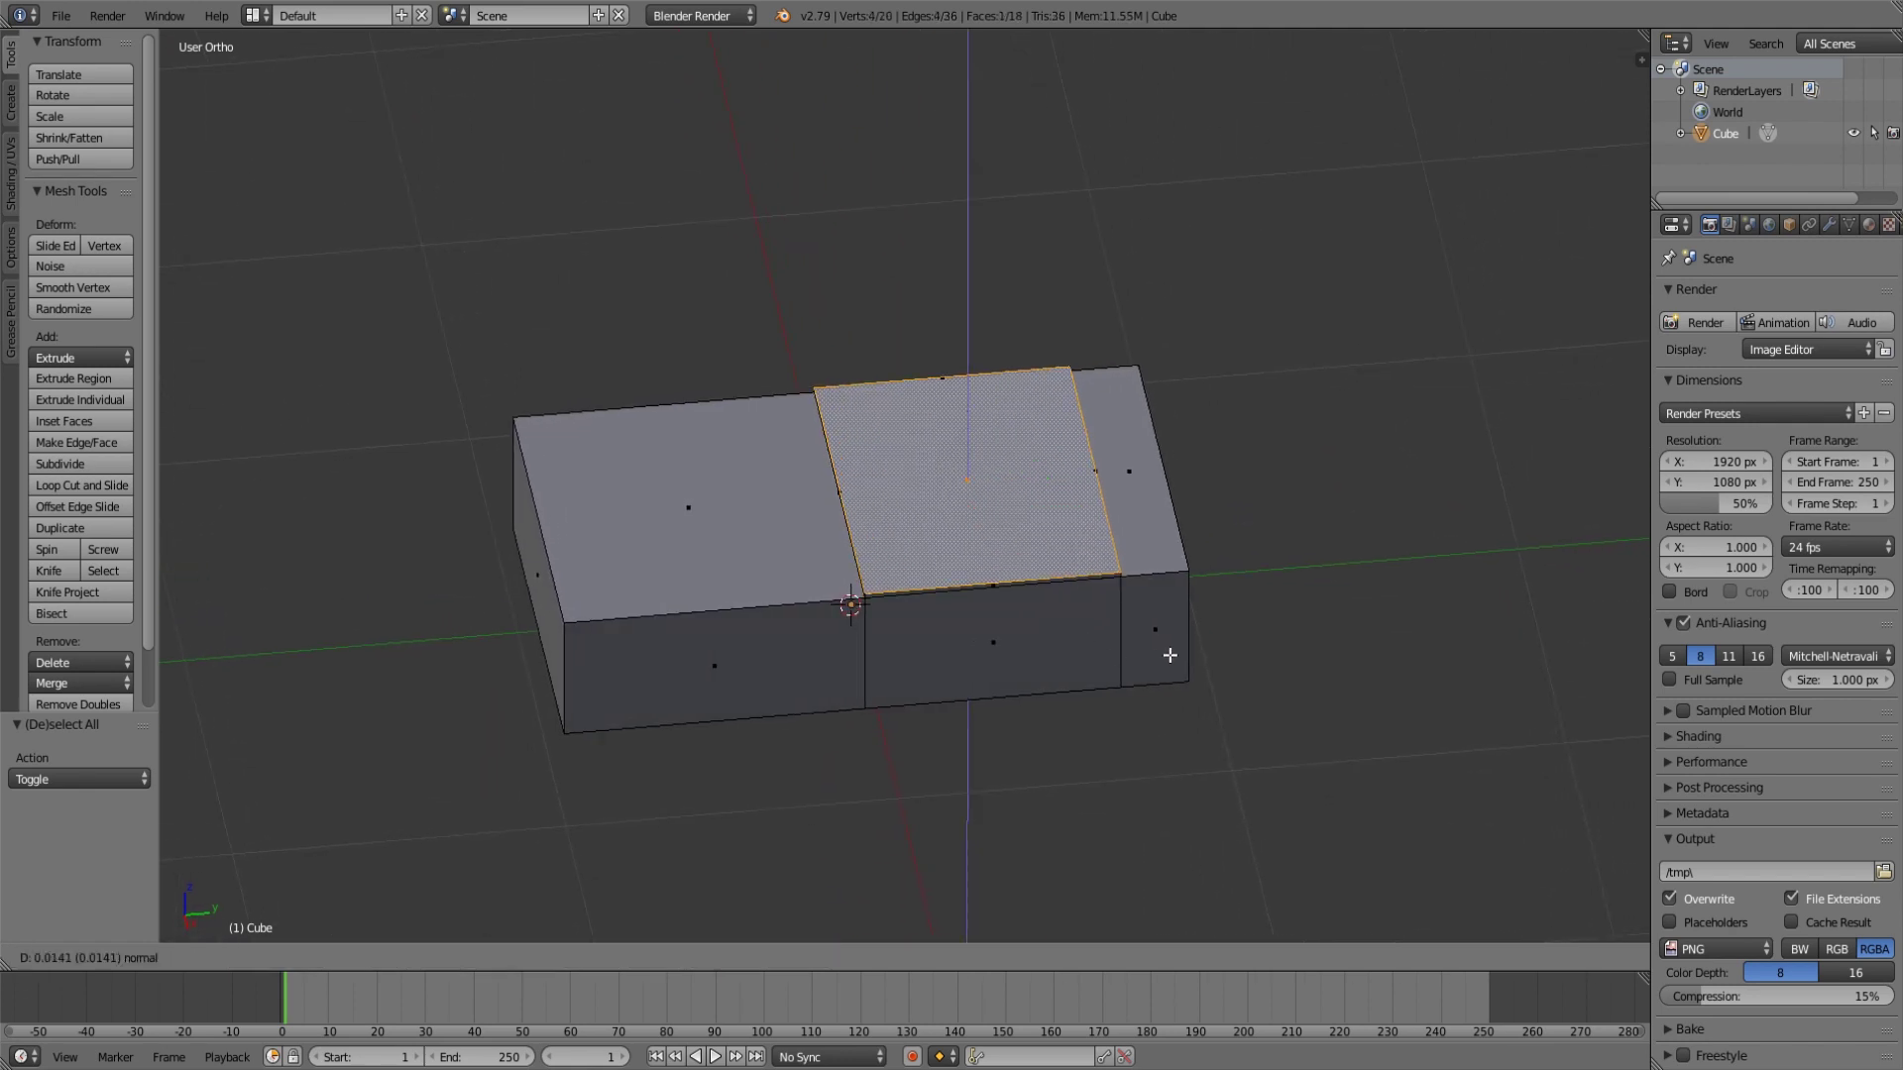
left_click(1162, 560)
Extrude the cabin's top face upward a second time to form another level of similar height, and clear the selection.
middle_click_drag(1162, 560, 1229, 518)
key("e")
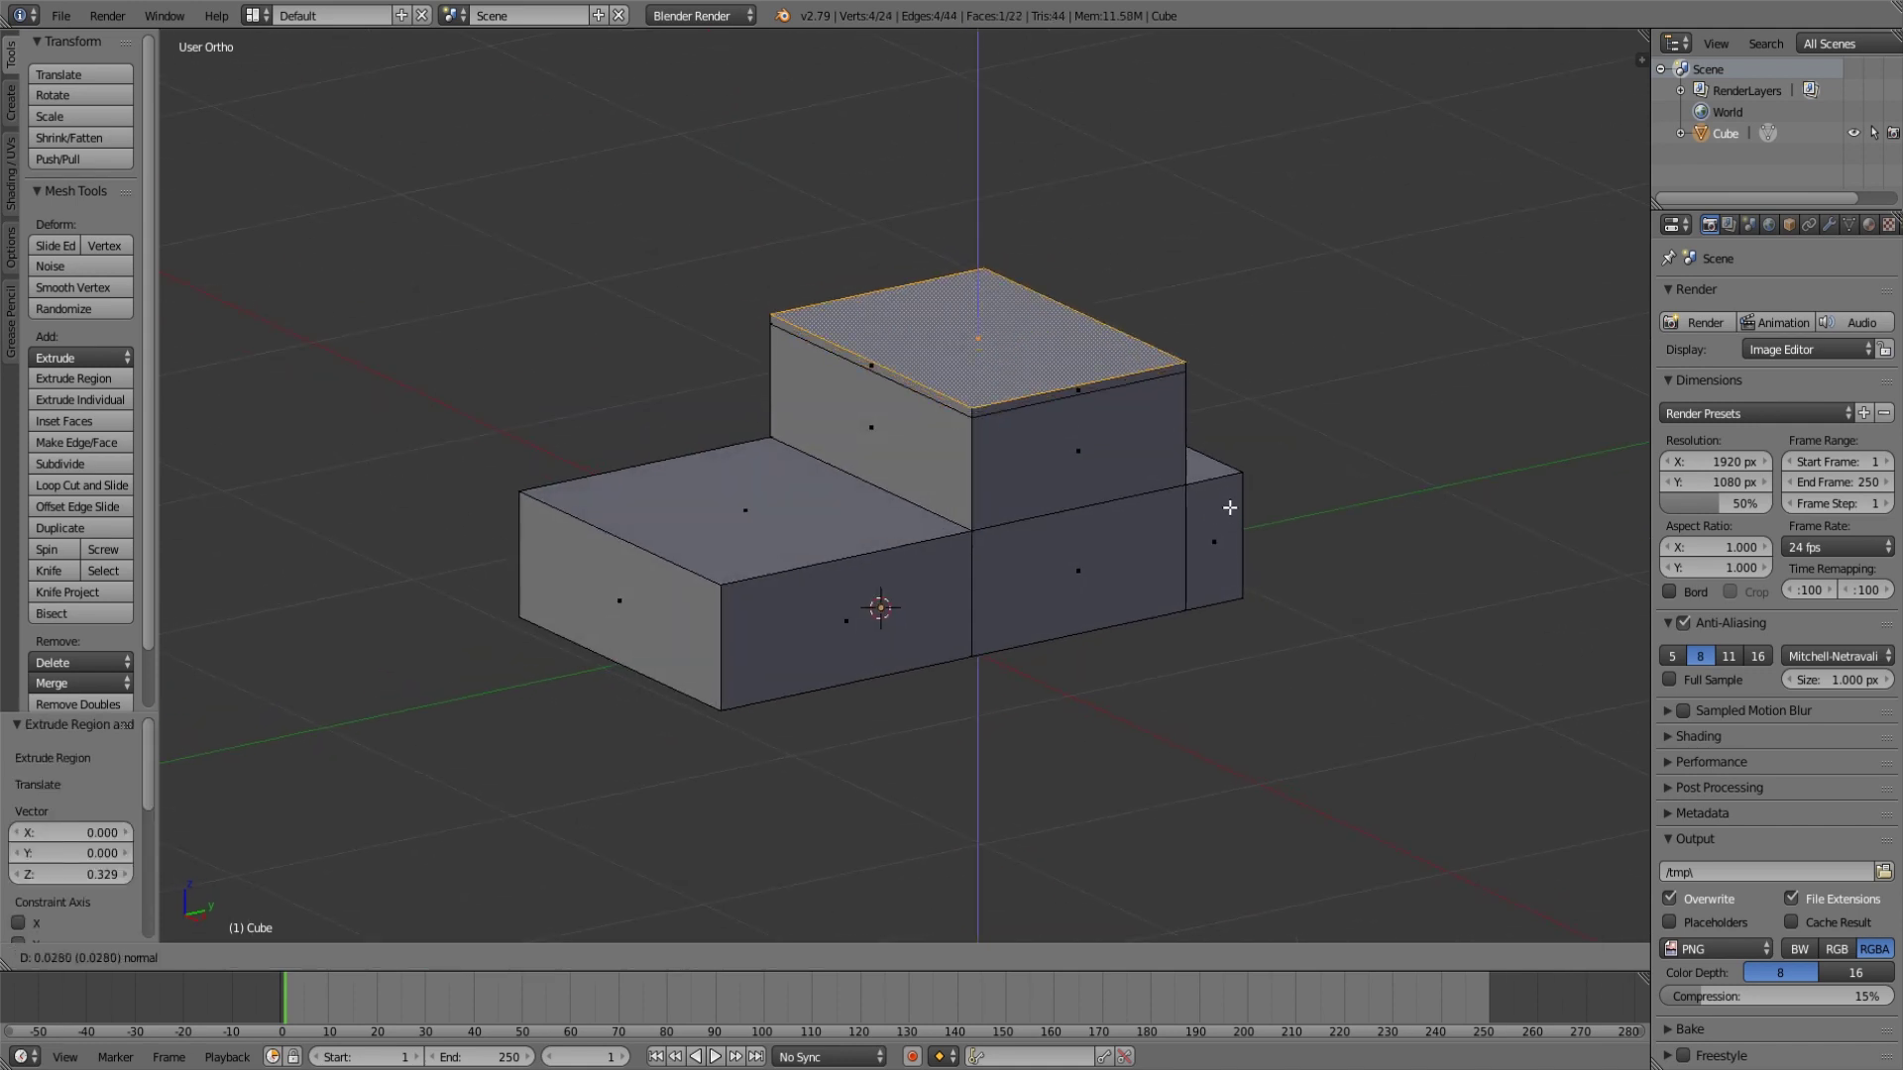
left_click(1228, 395)
key("a")
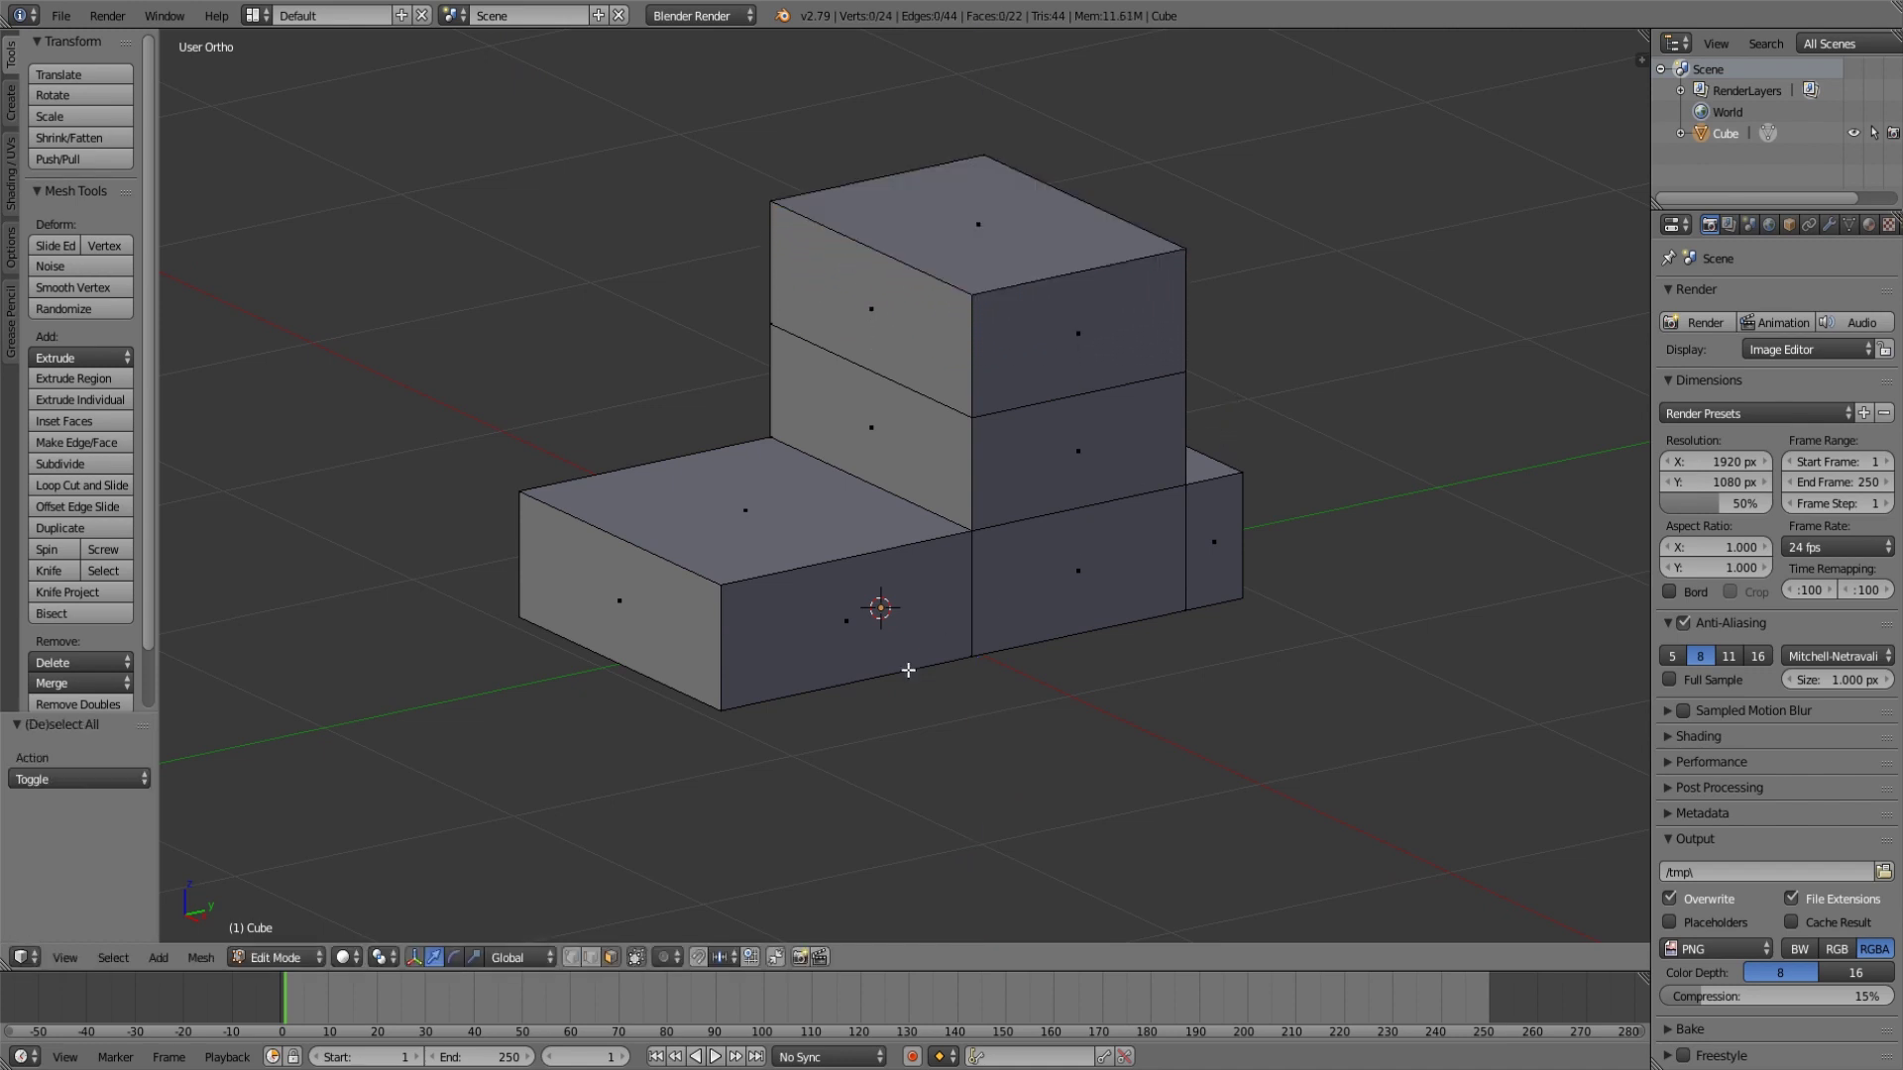
In edge select mode, move the edge where the cabin's front meets the hood forward along Y.
middle_click_drag(959, 607, 956, 620)
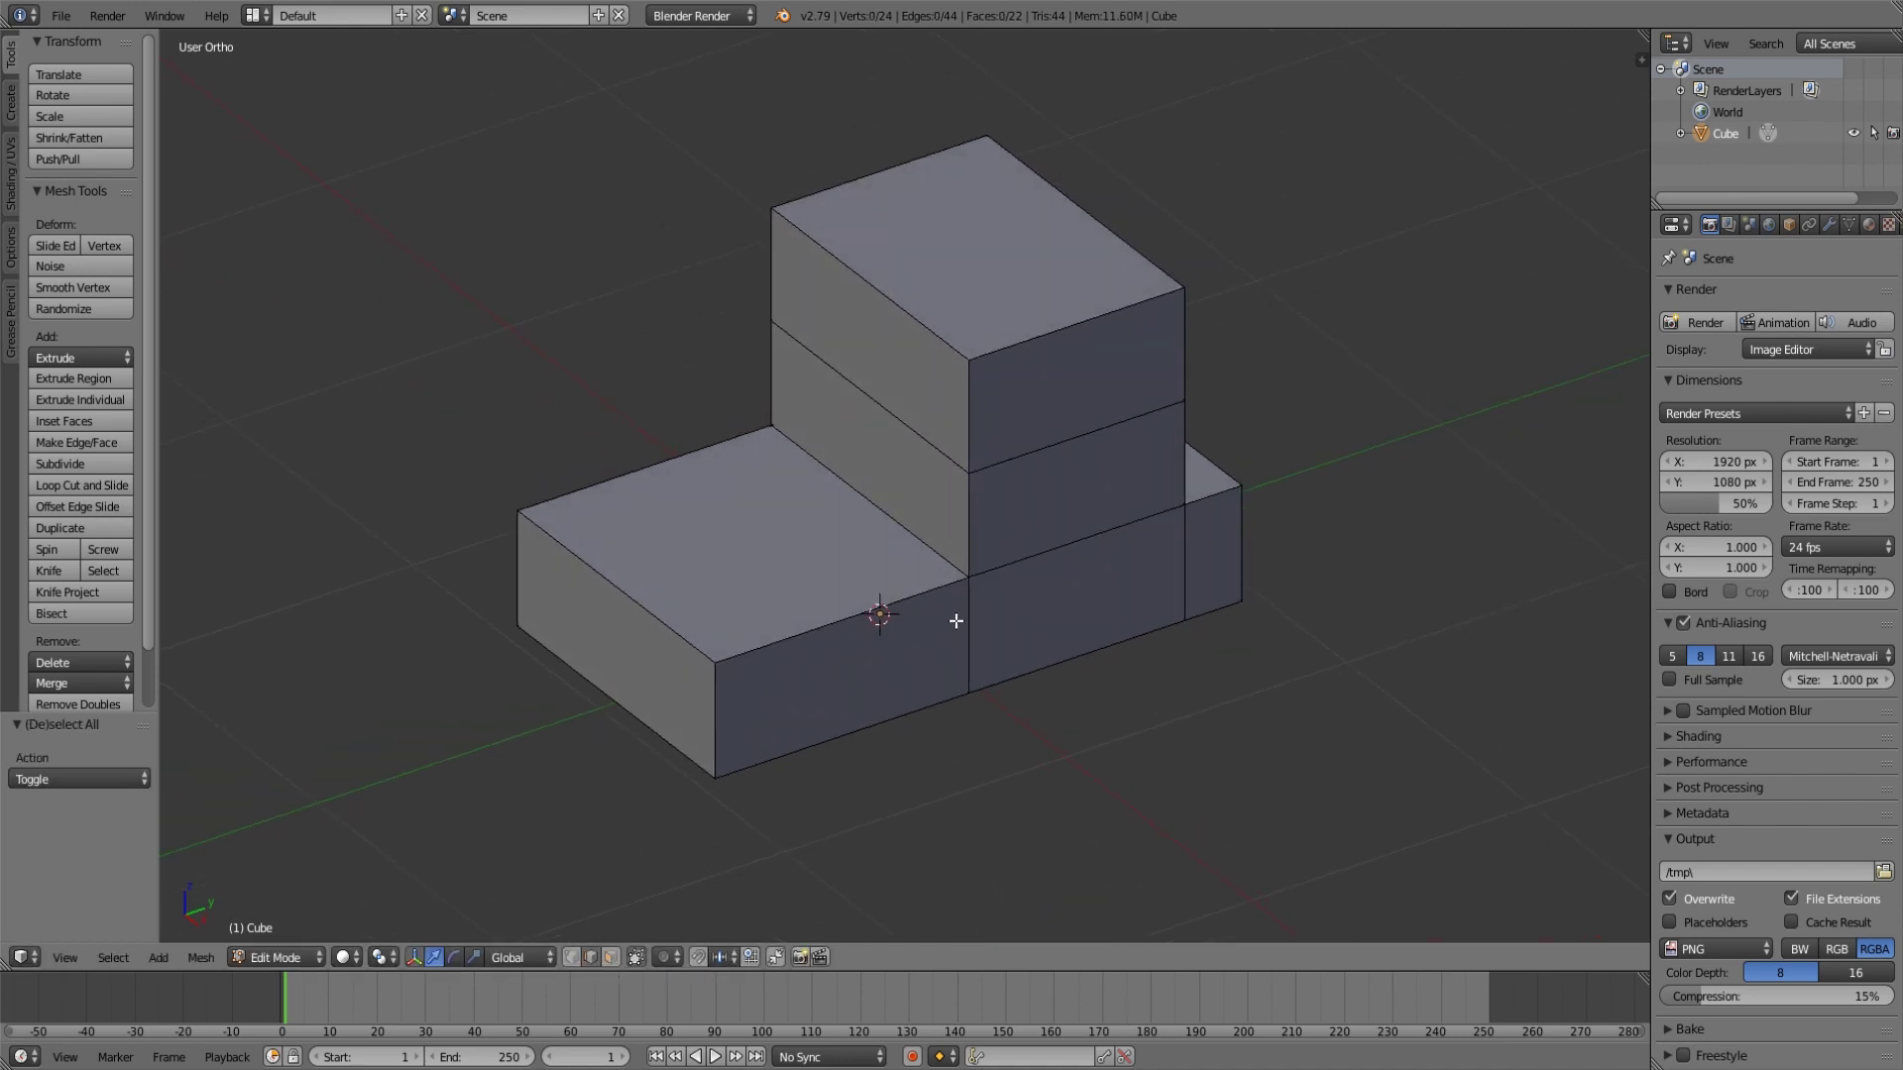
right_click(913, 526)
mouse_move(913, 527)
middle_mouse_down()
mouse_move(941, 567)
mouse_move(918, 562)
middle_mouse_up()
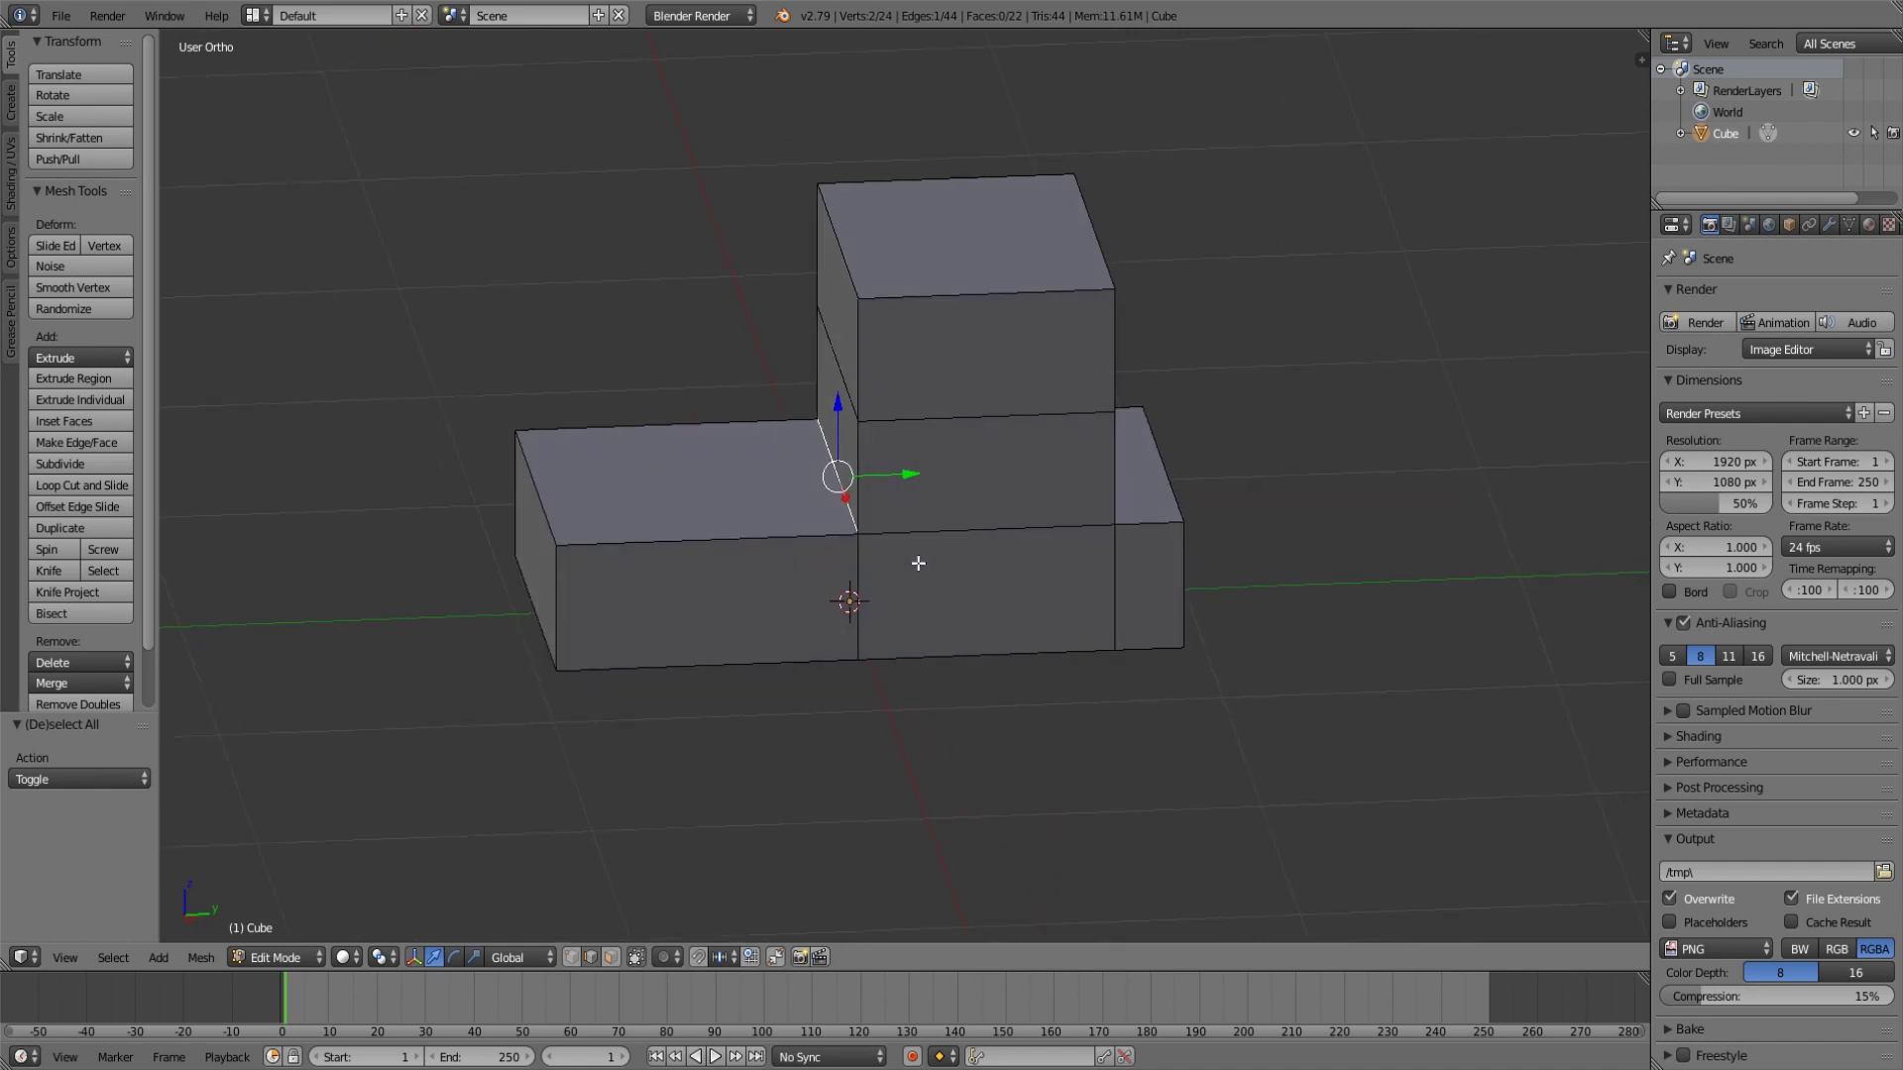
mouse_move(904, 479)
left_mouse_down()
mouse_move(844, 474)
mouse_move(871, 469)
left_mouse_up()
Slant the windshield by moving the roof's front edge back about 0.1 and another 0.03 along Y.
right_click(858, 287)
mouse_move(910, 240)
left_mouse_down()
mouse_move(968, 242)
mouse_move(946, 241)
left_mouse_up()
key("KP_3")
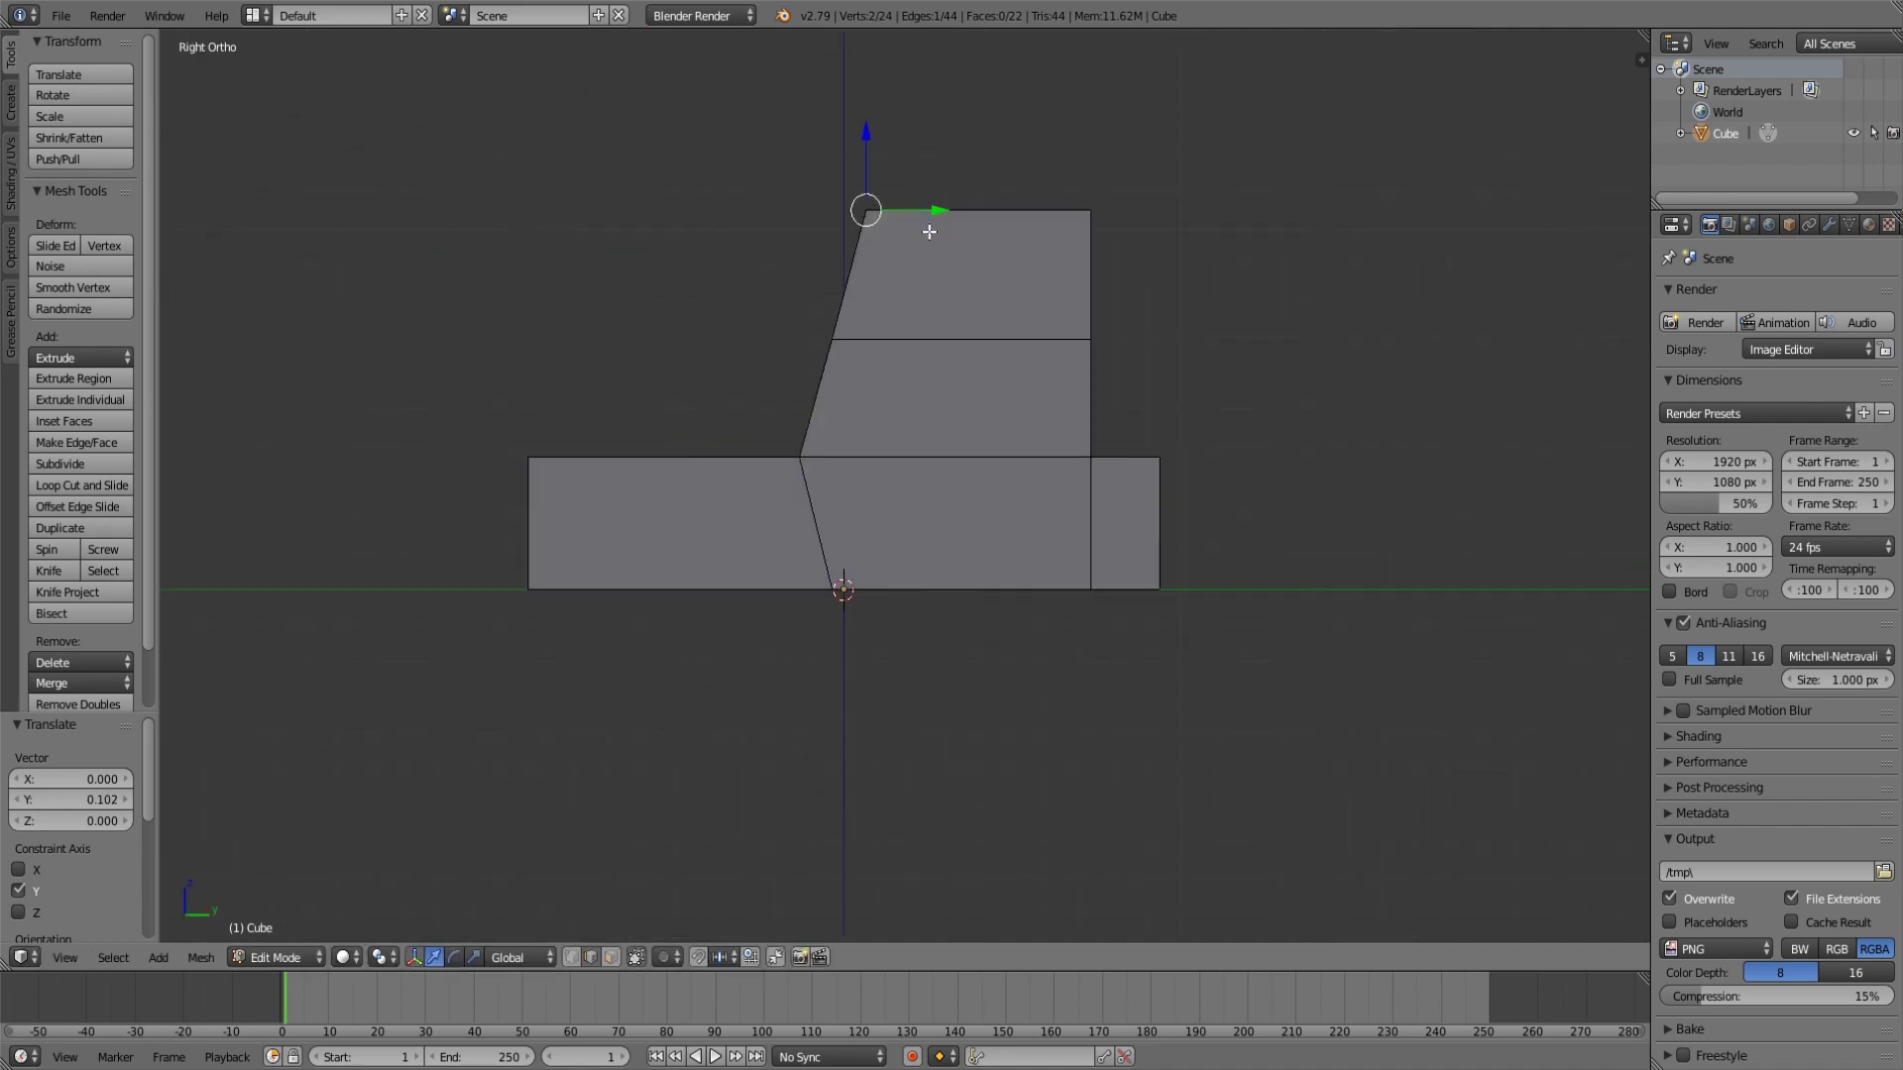
left_click_drag(933, 214, 946, 219)
Move the windshield's base edge forward about 0.045 along Y in the right side view.
middle_click_drag(897, 371, 848, 458)
right_click(809, 476)
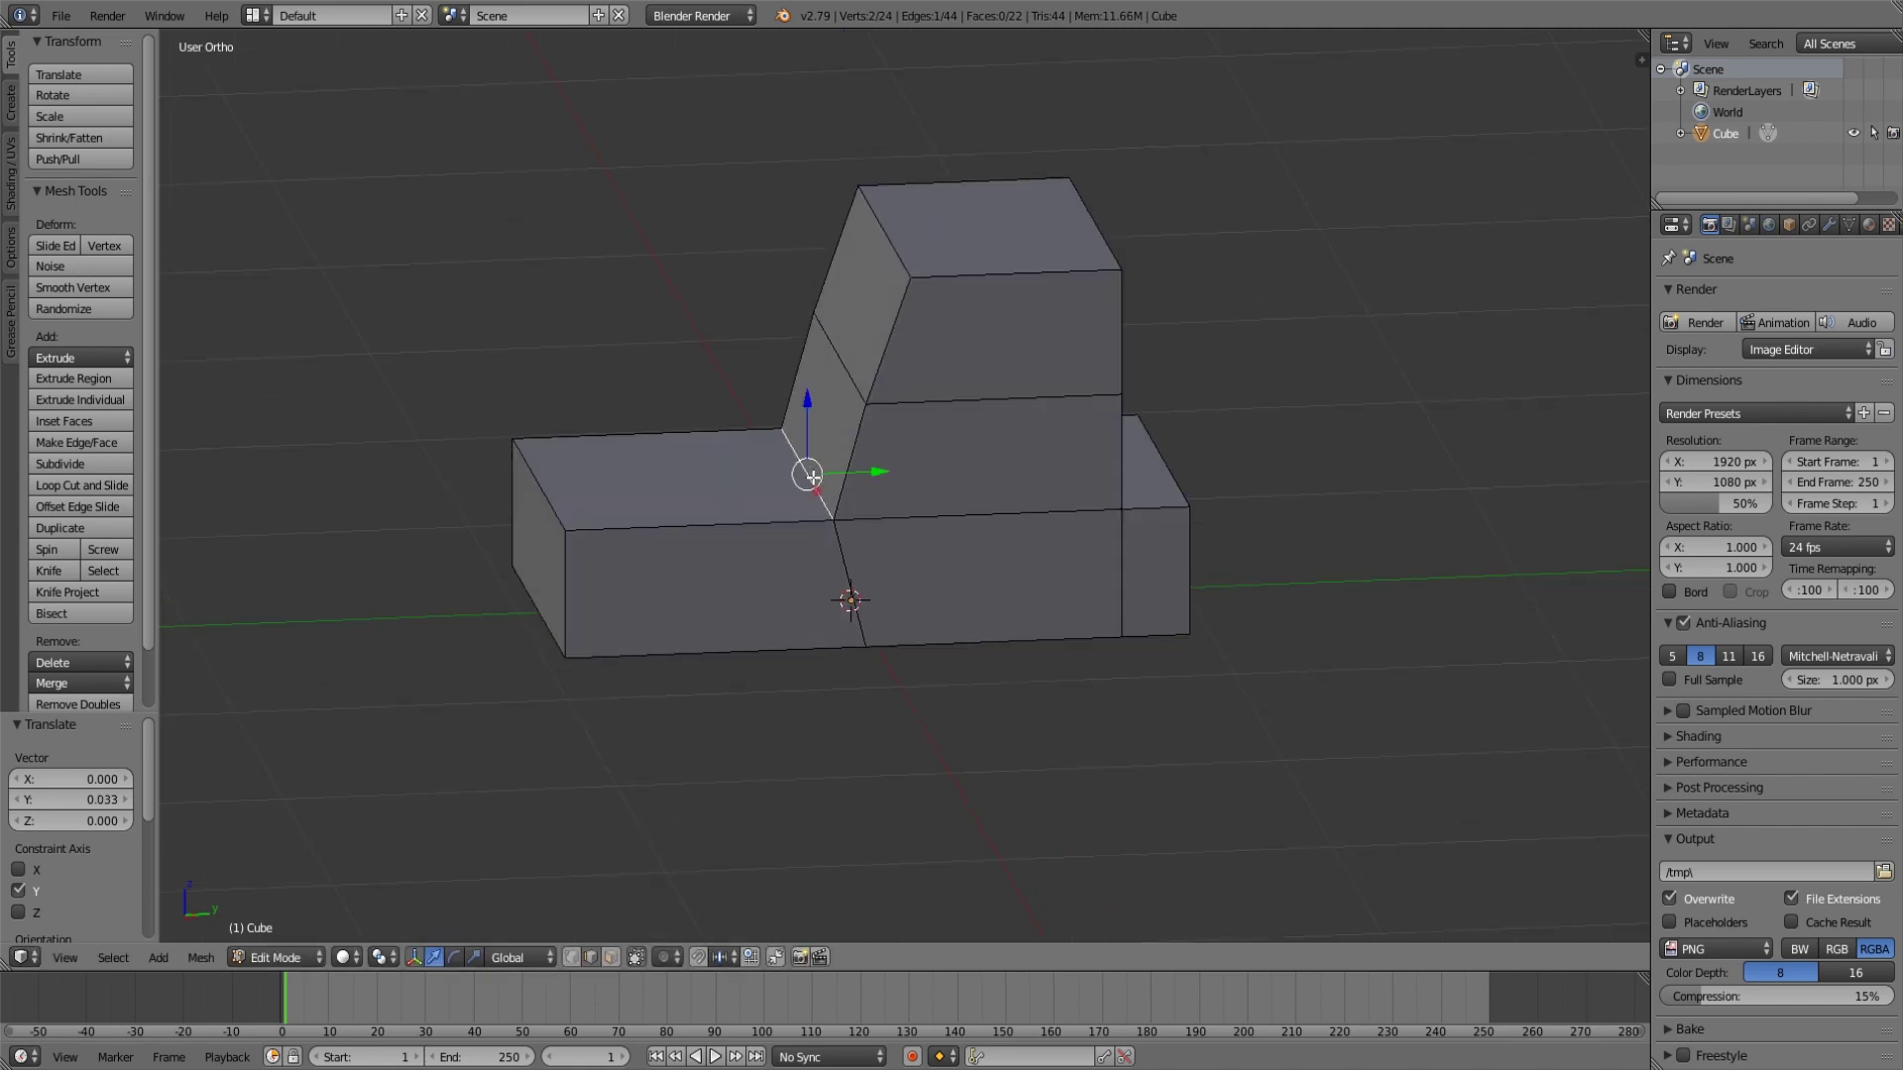
key("KP_3")
left_click_drag(876, 457, 862, 456)
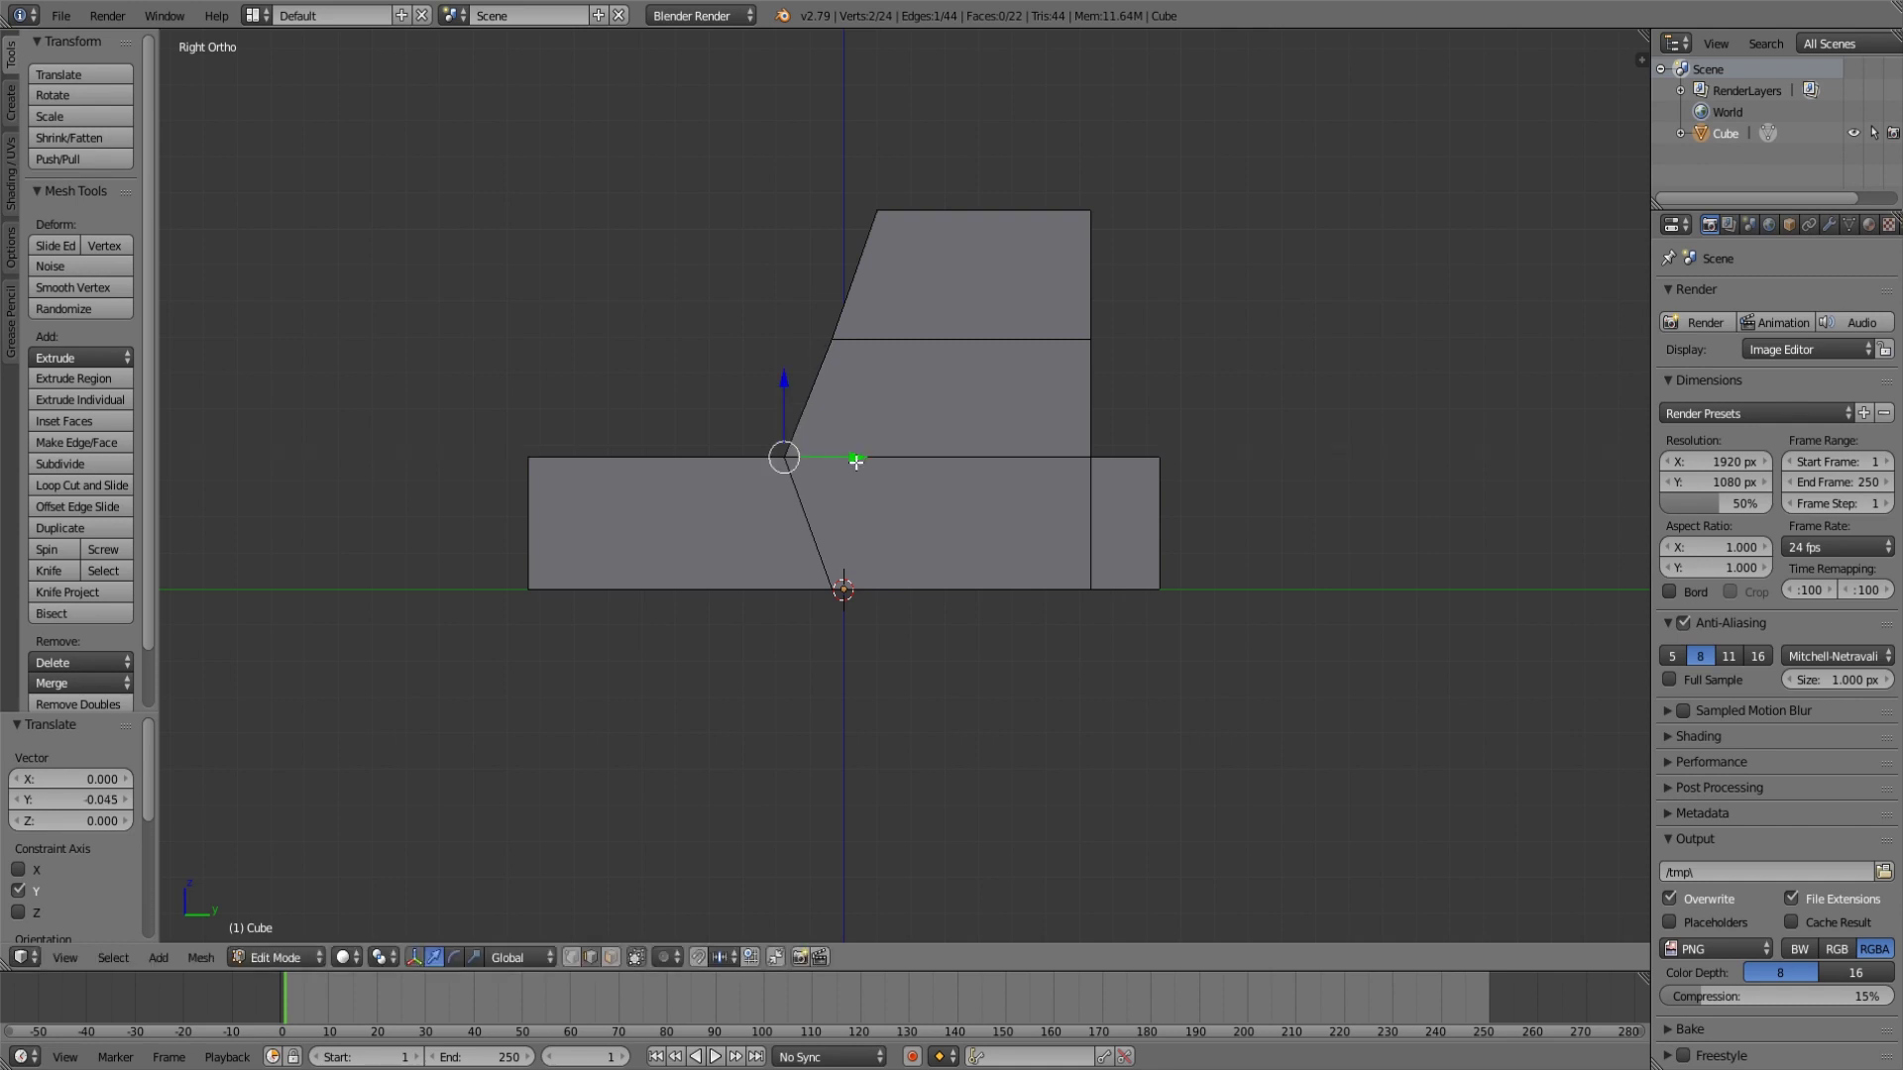
key("a")
key("ctrl+Tab")
key("3")
middle_click_drag(875, 524, 996, 336)
right_click(996, 336)
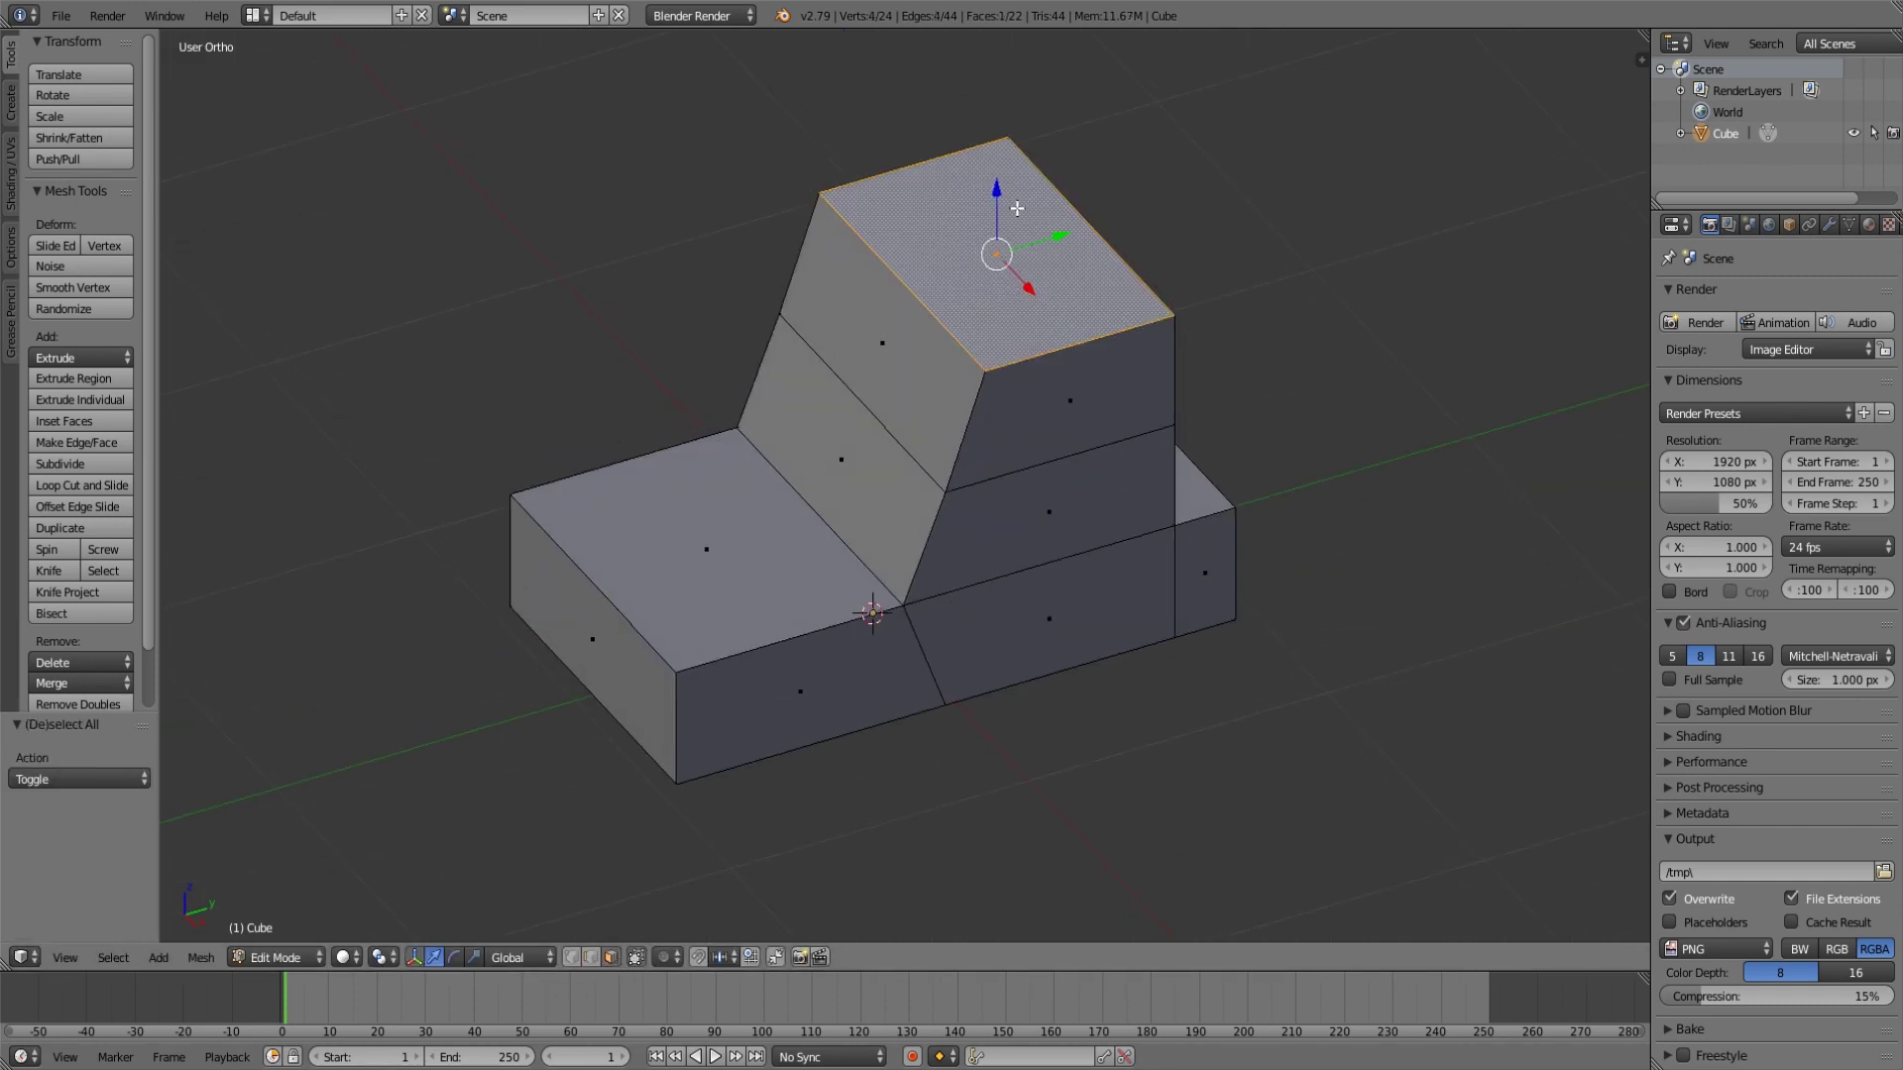
left_click_drag(998, 198, 997, 227)
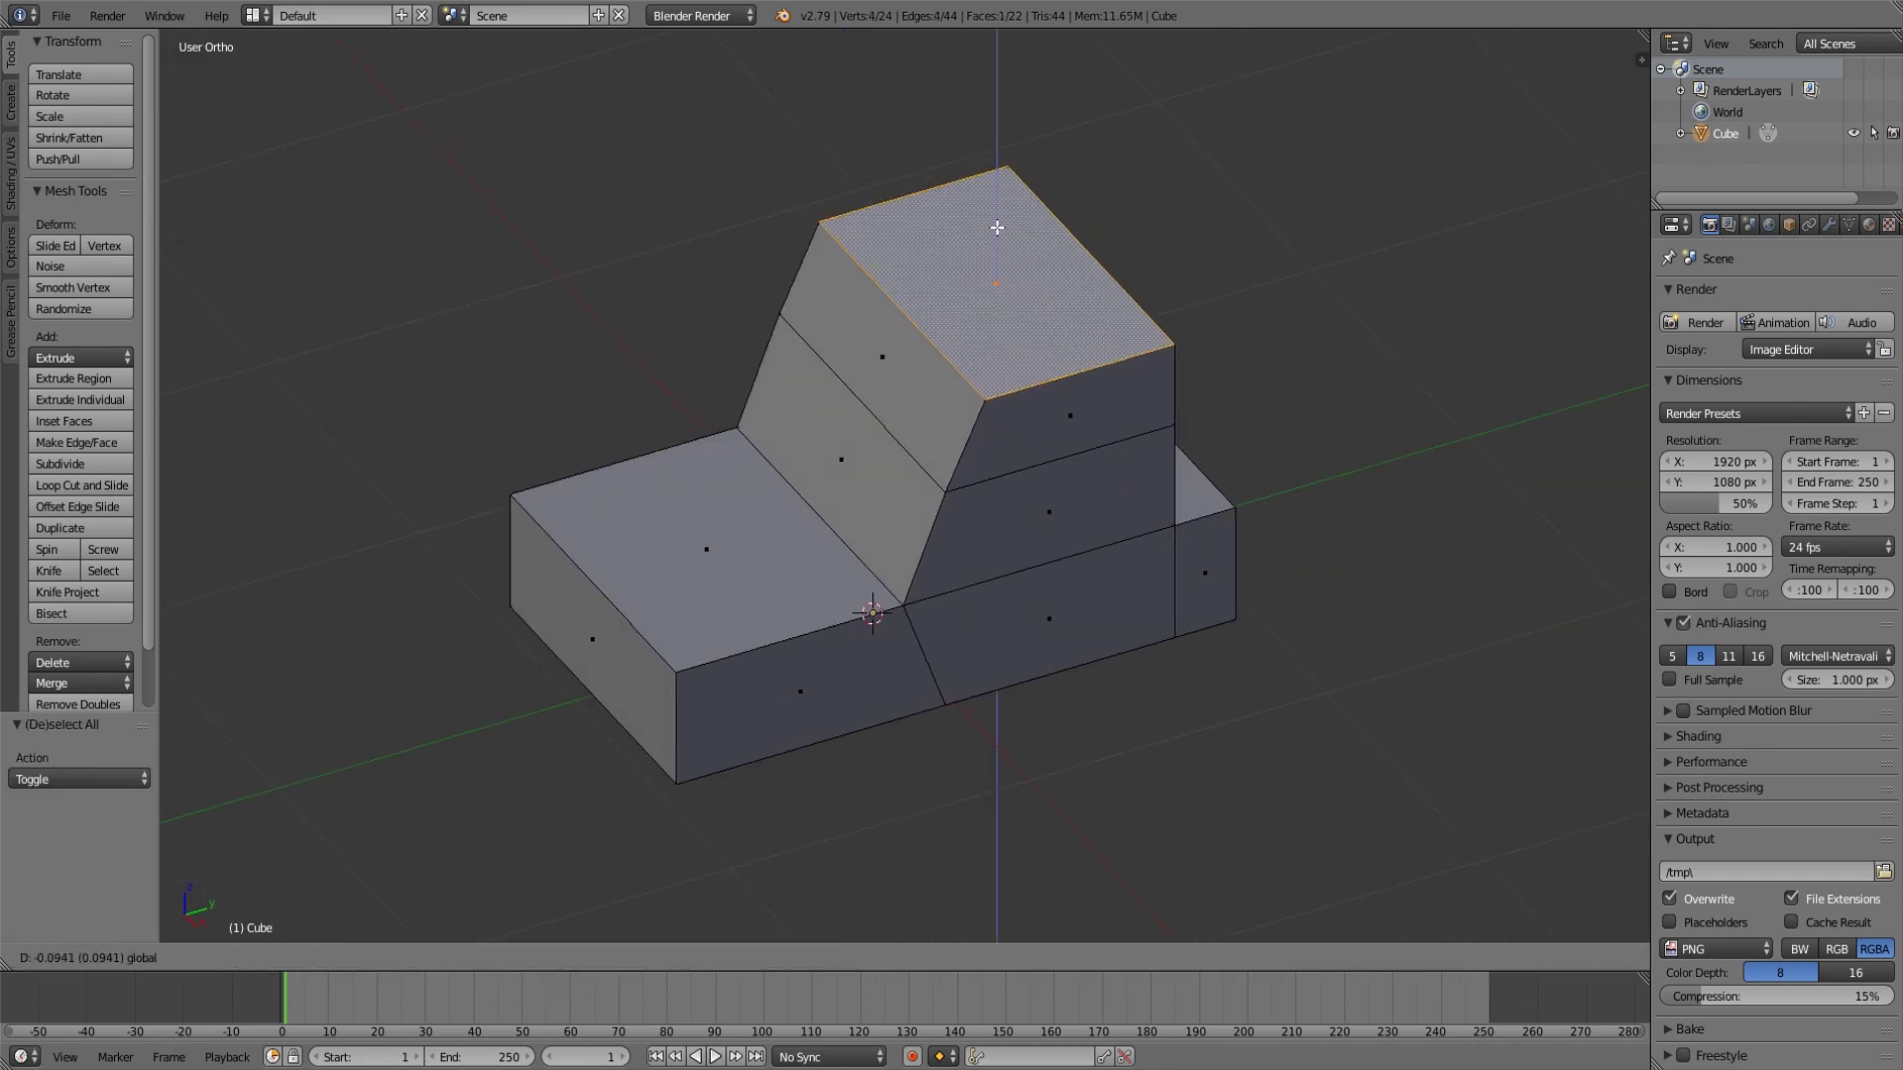
left_click_drag(997, 227, 995, 216)
right_click(995, 216)
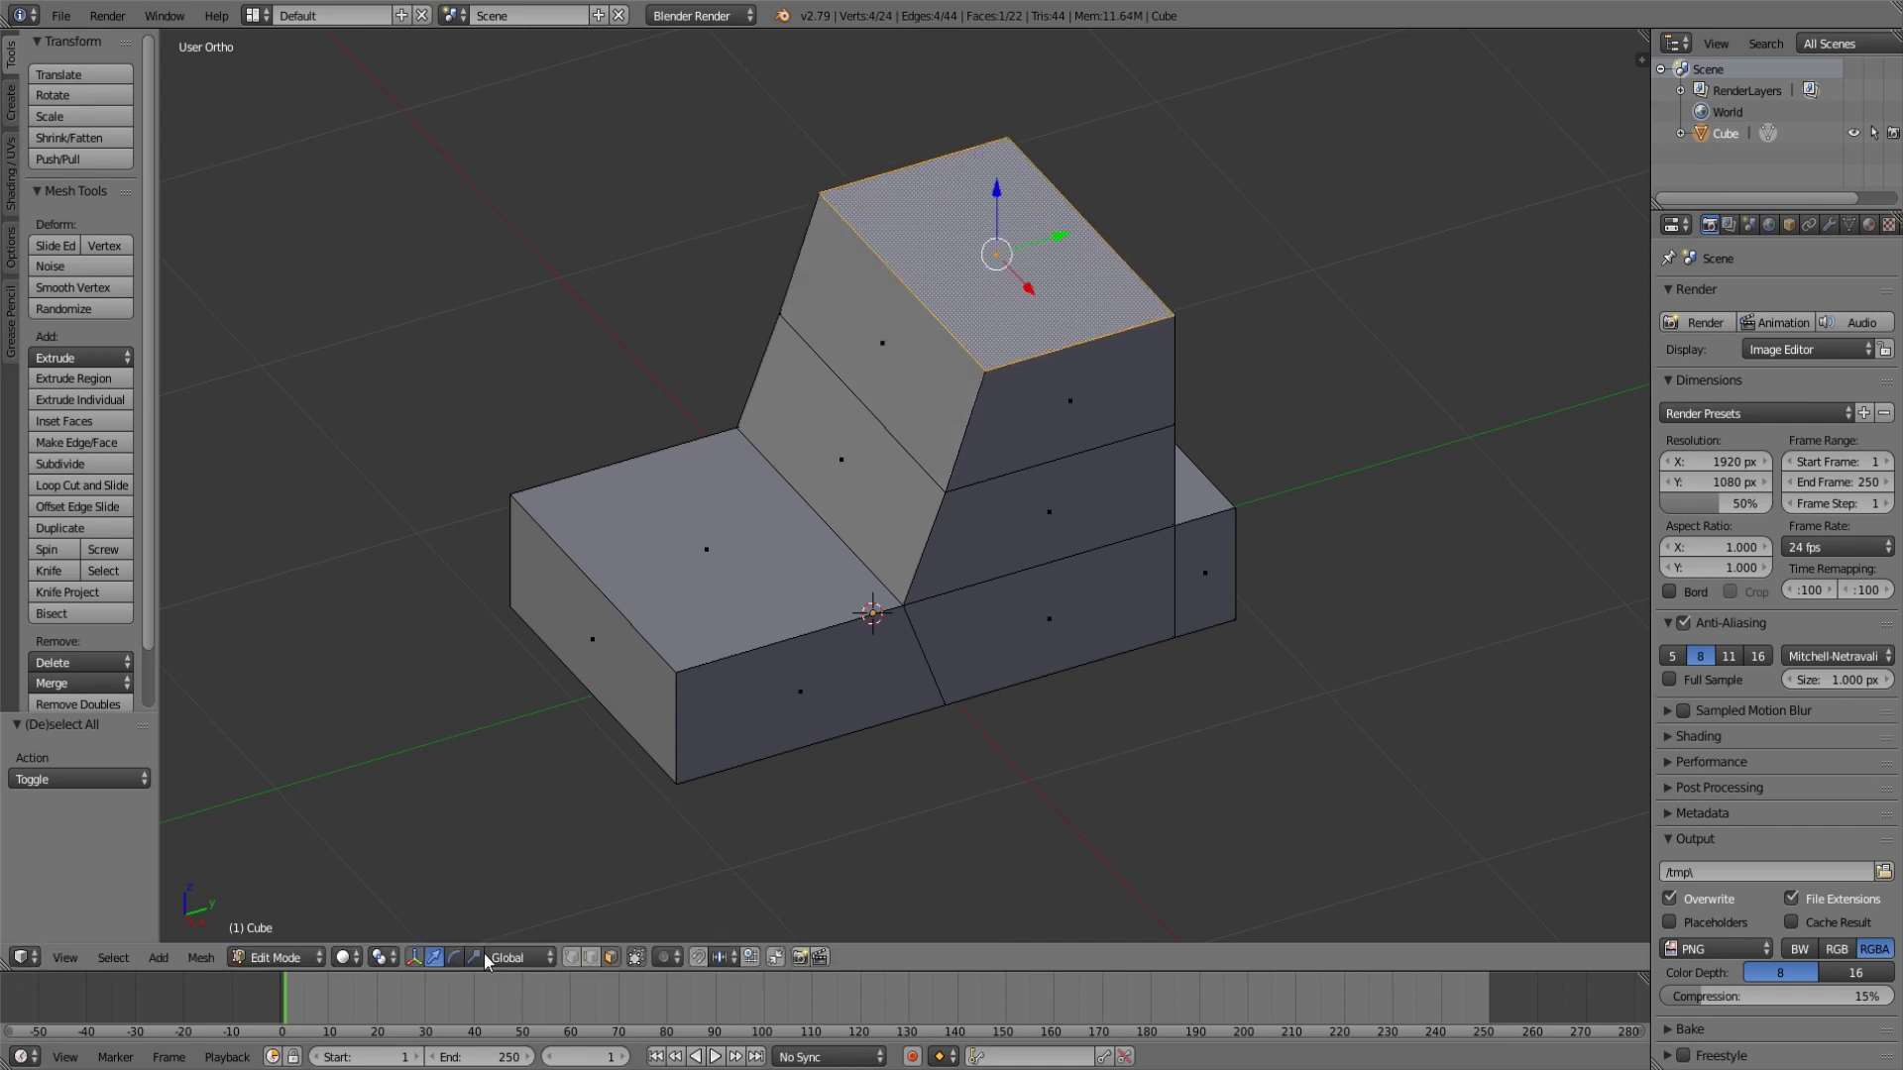
Select the horizontal edge loop around the middle of the cabin and lower it about 0.1 along Z.
key("a")
right_click(999, 473, "alt")
mouse_move(979, 306)
left_mouse_down()
mouse_move(964, 277)
mouse_move(959, 302)
left_mouse_up()
right_click(978, 320)
key("KP_3")
left_click_drag(1024, 372, 1019, 374)
right_click(1019, 373)
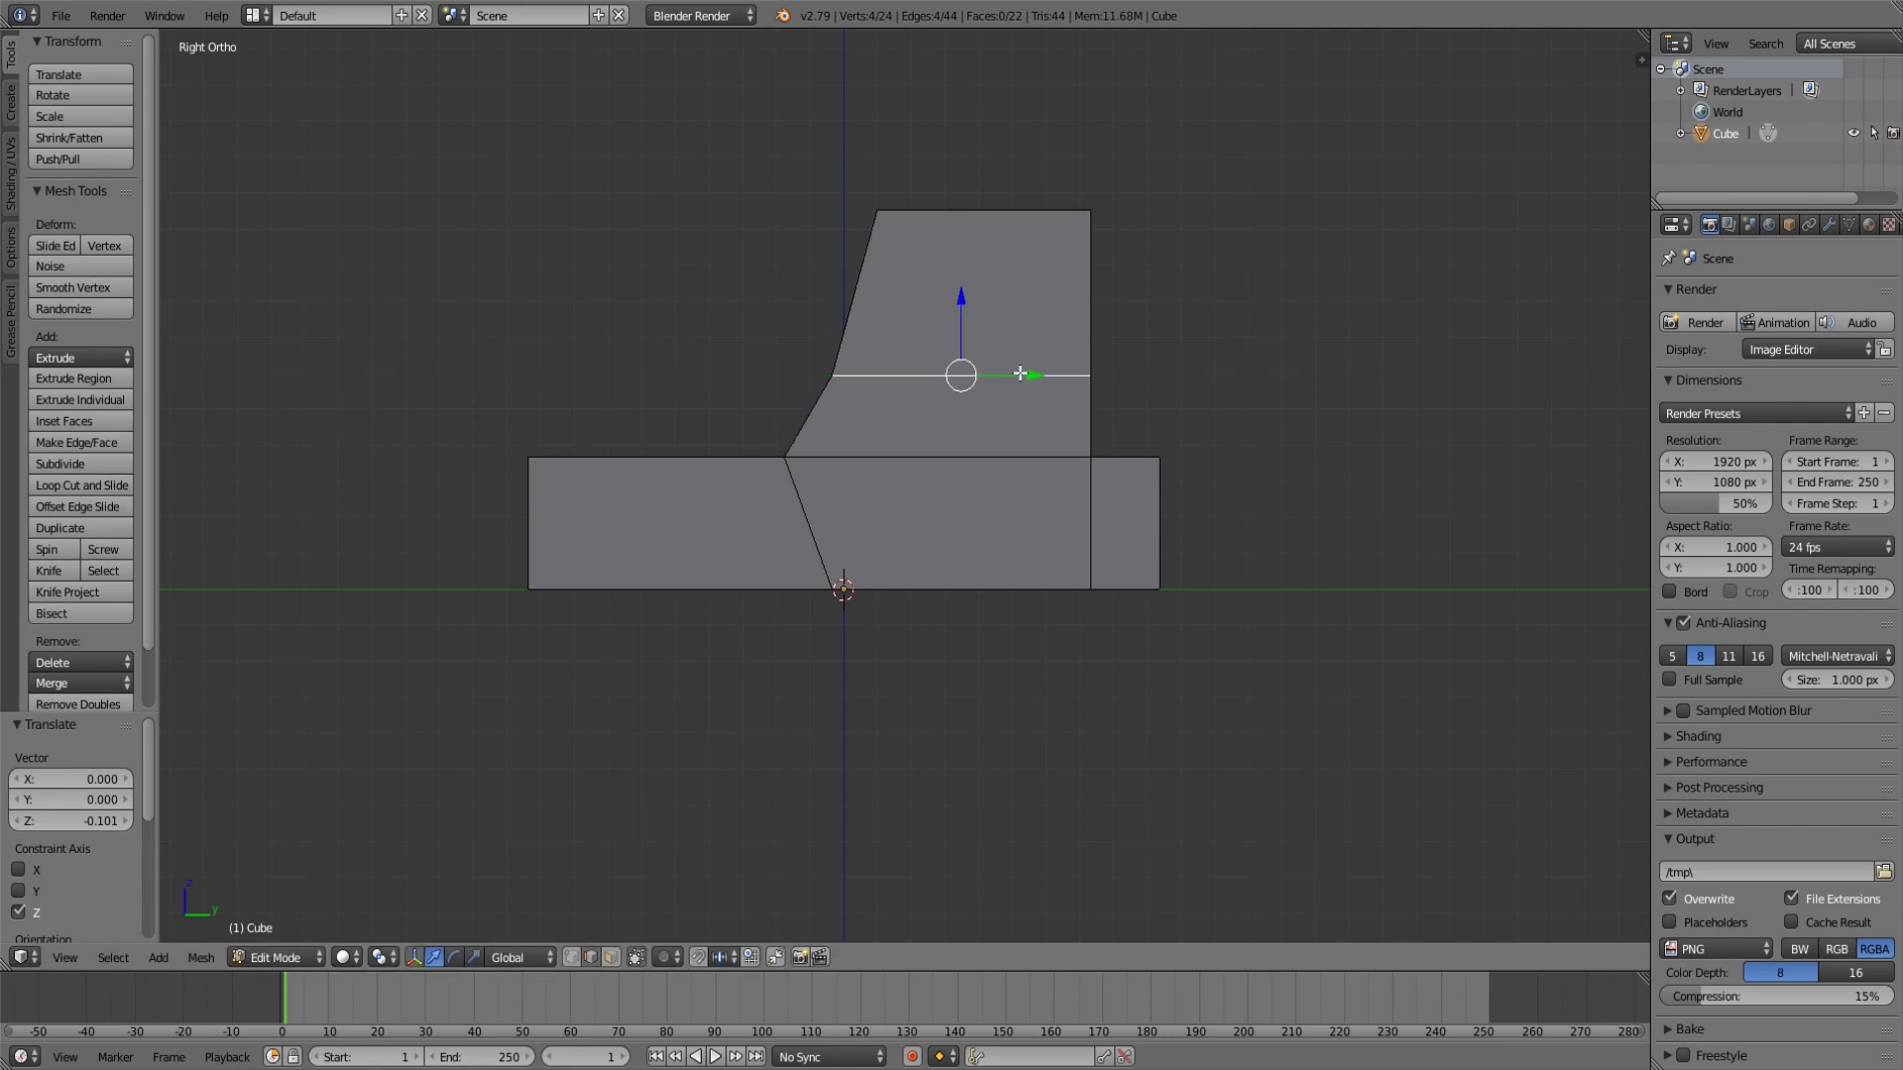
Move the windshield's base edge slightly back along Y to straighten the cabin's front slope.
middle_click_drag(757, 467, 820, 460)
right_click(804, 459)
left_click_drag(844, 465, 867, 458)
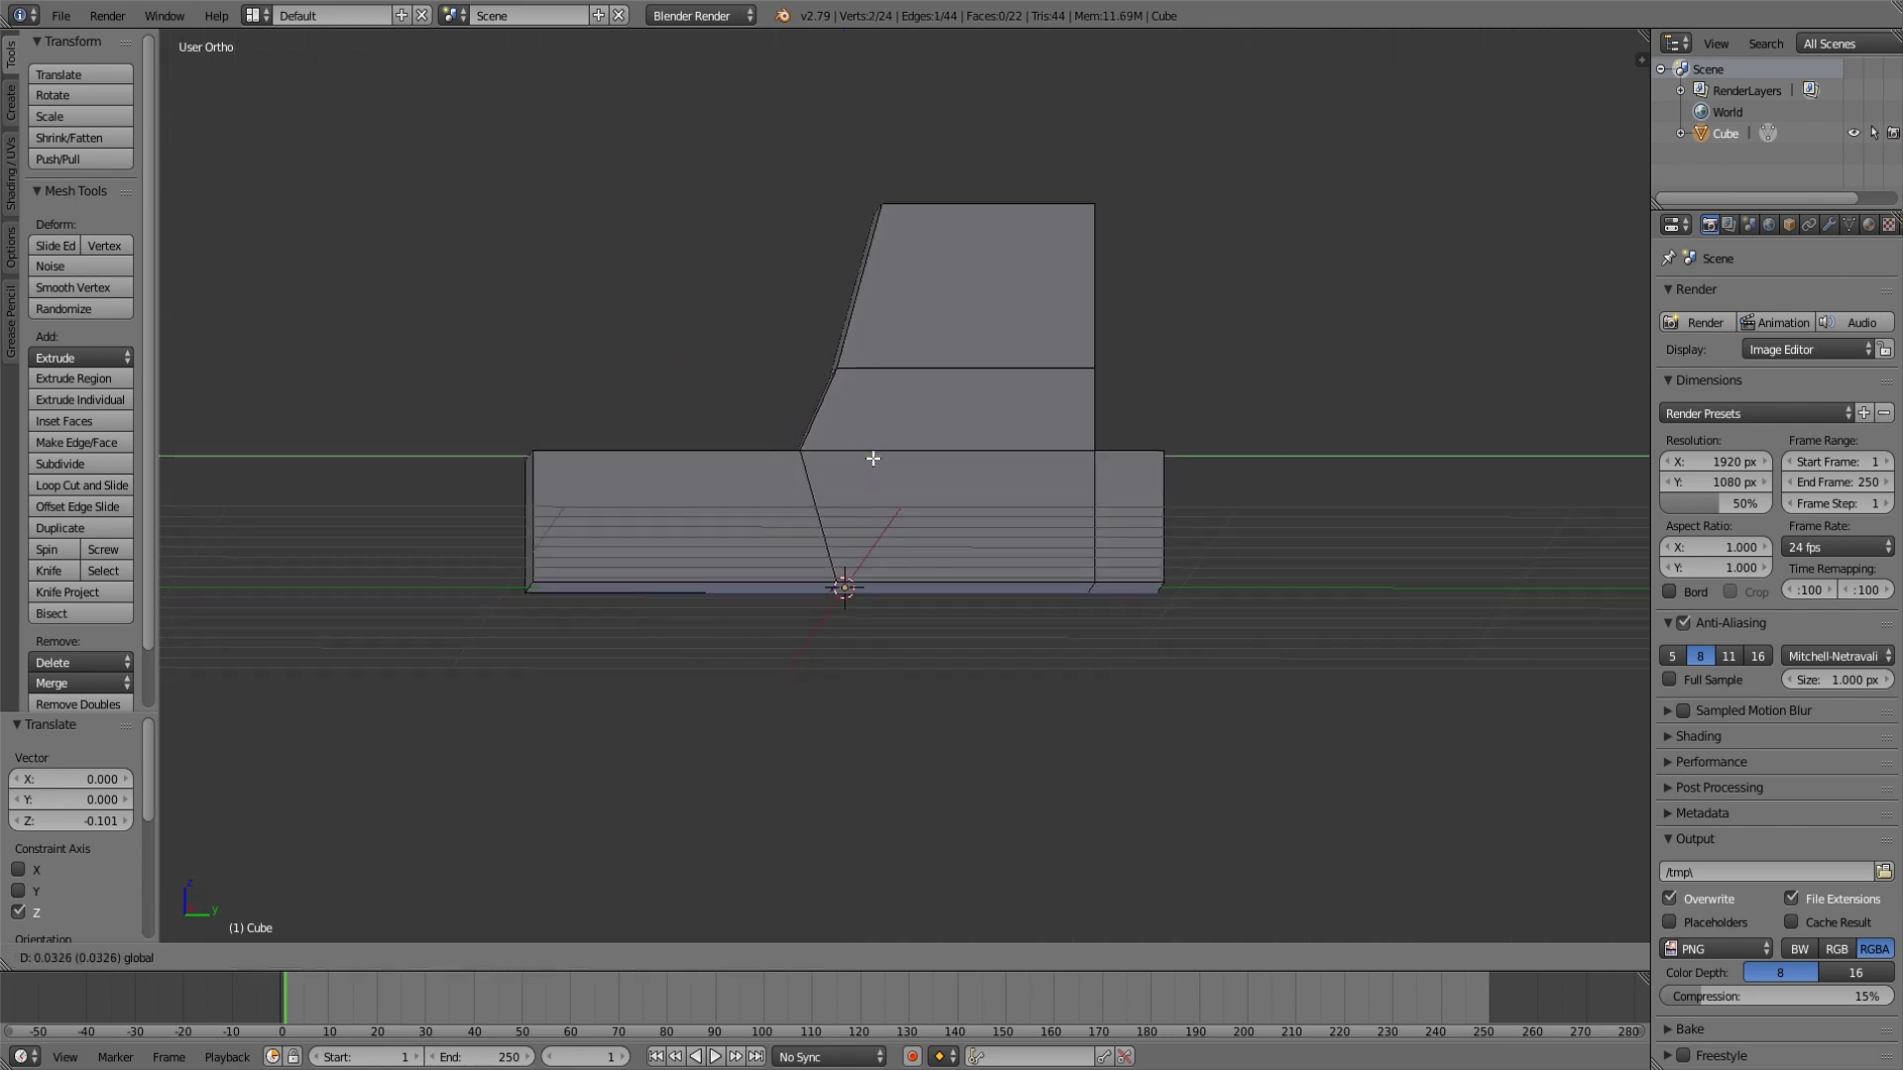
left_click_drag(880, 457, 892, 446)
Select the roof face, lower it along Z to shorten the cabin, and clear the selection.
key("a")
middle_click_drag(900, 437, 930, 337)
right_click(1015, 287)
mouse_move(990, 181)
left_mouse_down()
mouse_move(987, 241)
mouse_move(987, 214)
left_mouse_up()
mouse_move(1040, 452)
middle_mouse_down()
mouse_move(1000, 395)
mouse_move(1015, 470)
middle_mouse_up()
key("a")
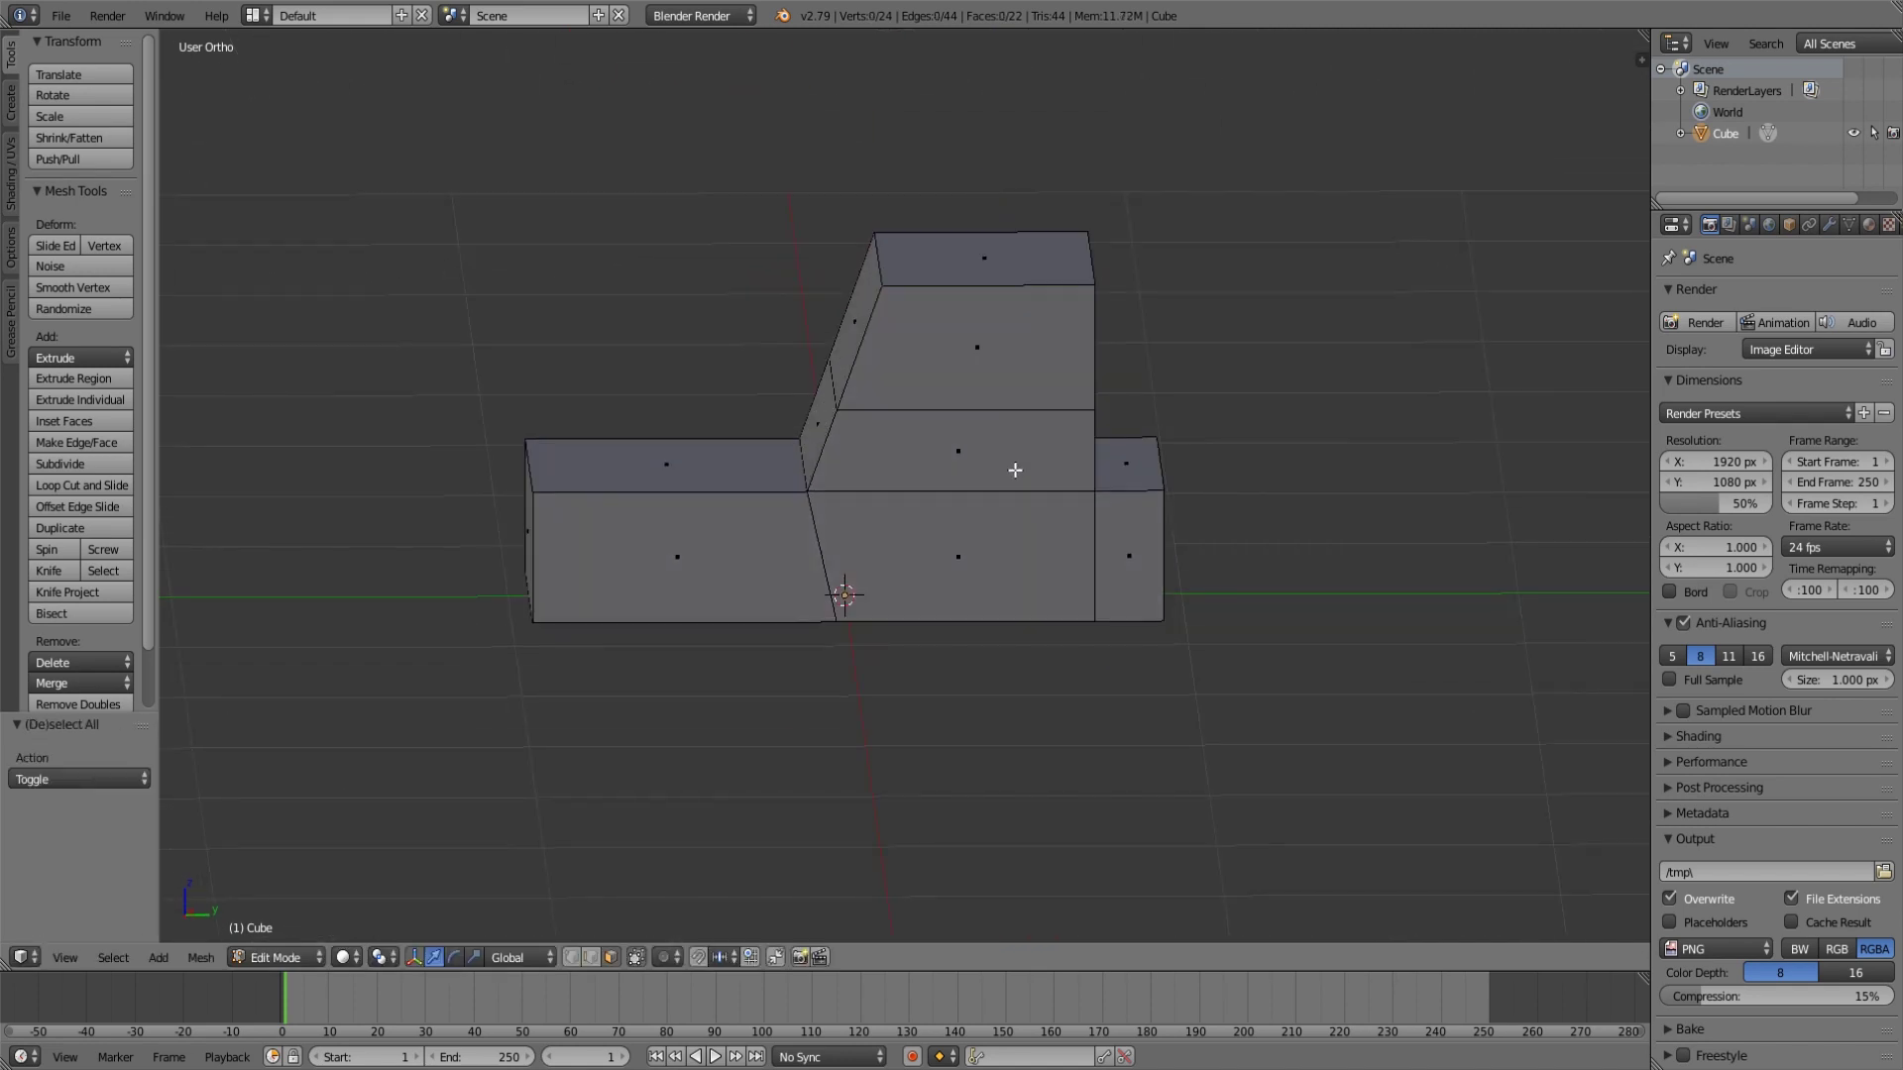
Return to Object Mode and deselect the model to examine its overall shape.
middle_click_drag(1258, 592, 990, 645)
key("Tab")
key("a")
scroll(974, 648, "up", 4)
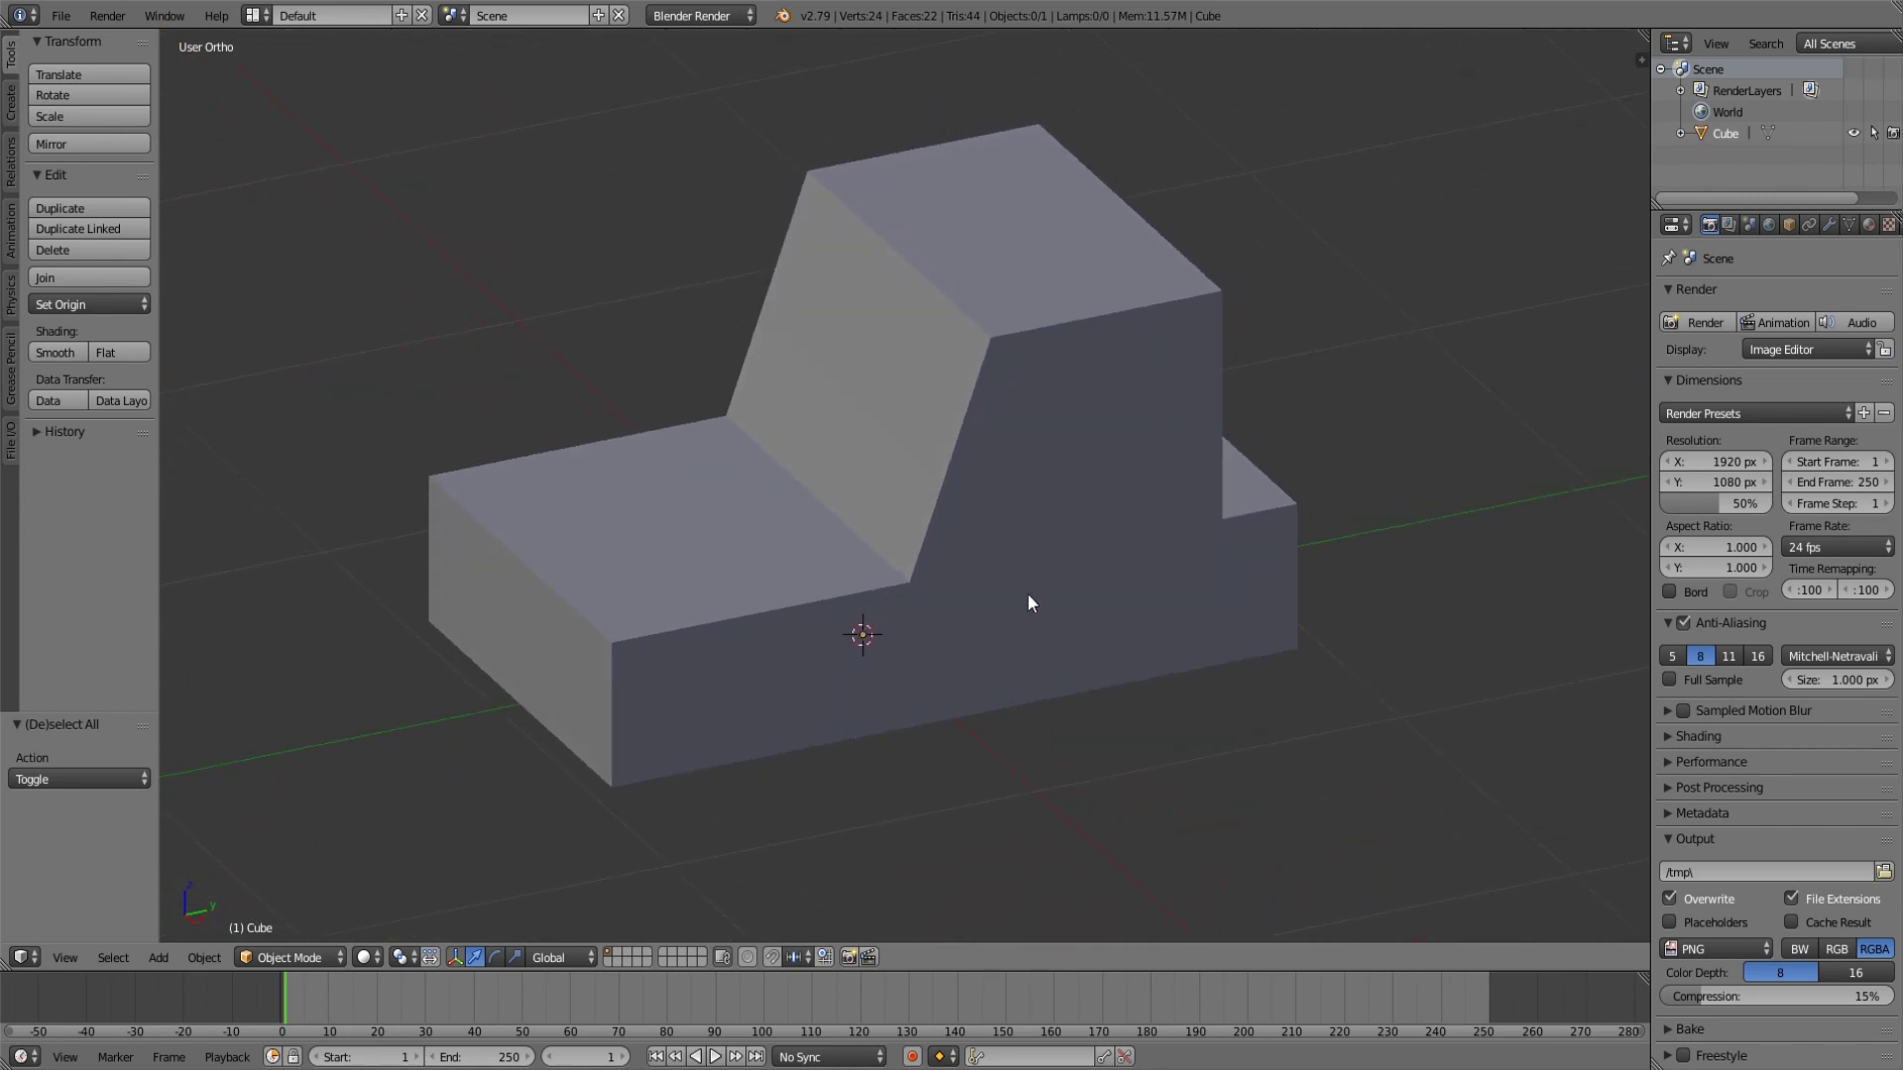
In Edit Mode, select the two sloped faces on the cabin's front and merge them with Dissolve Faces.
key("Tab")
middle_click_drag(962, 471, 1019, 420)
right_click(1015, 406)
right_click(1000, 488, "shift")
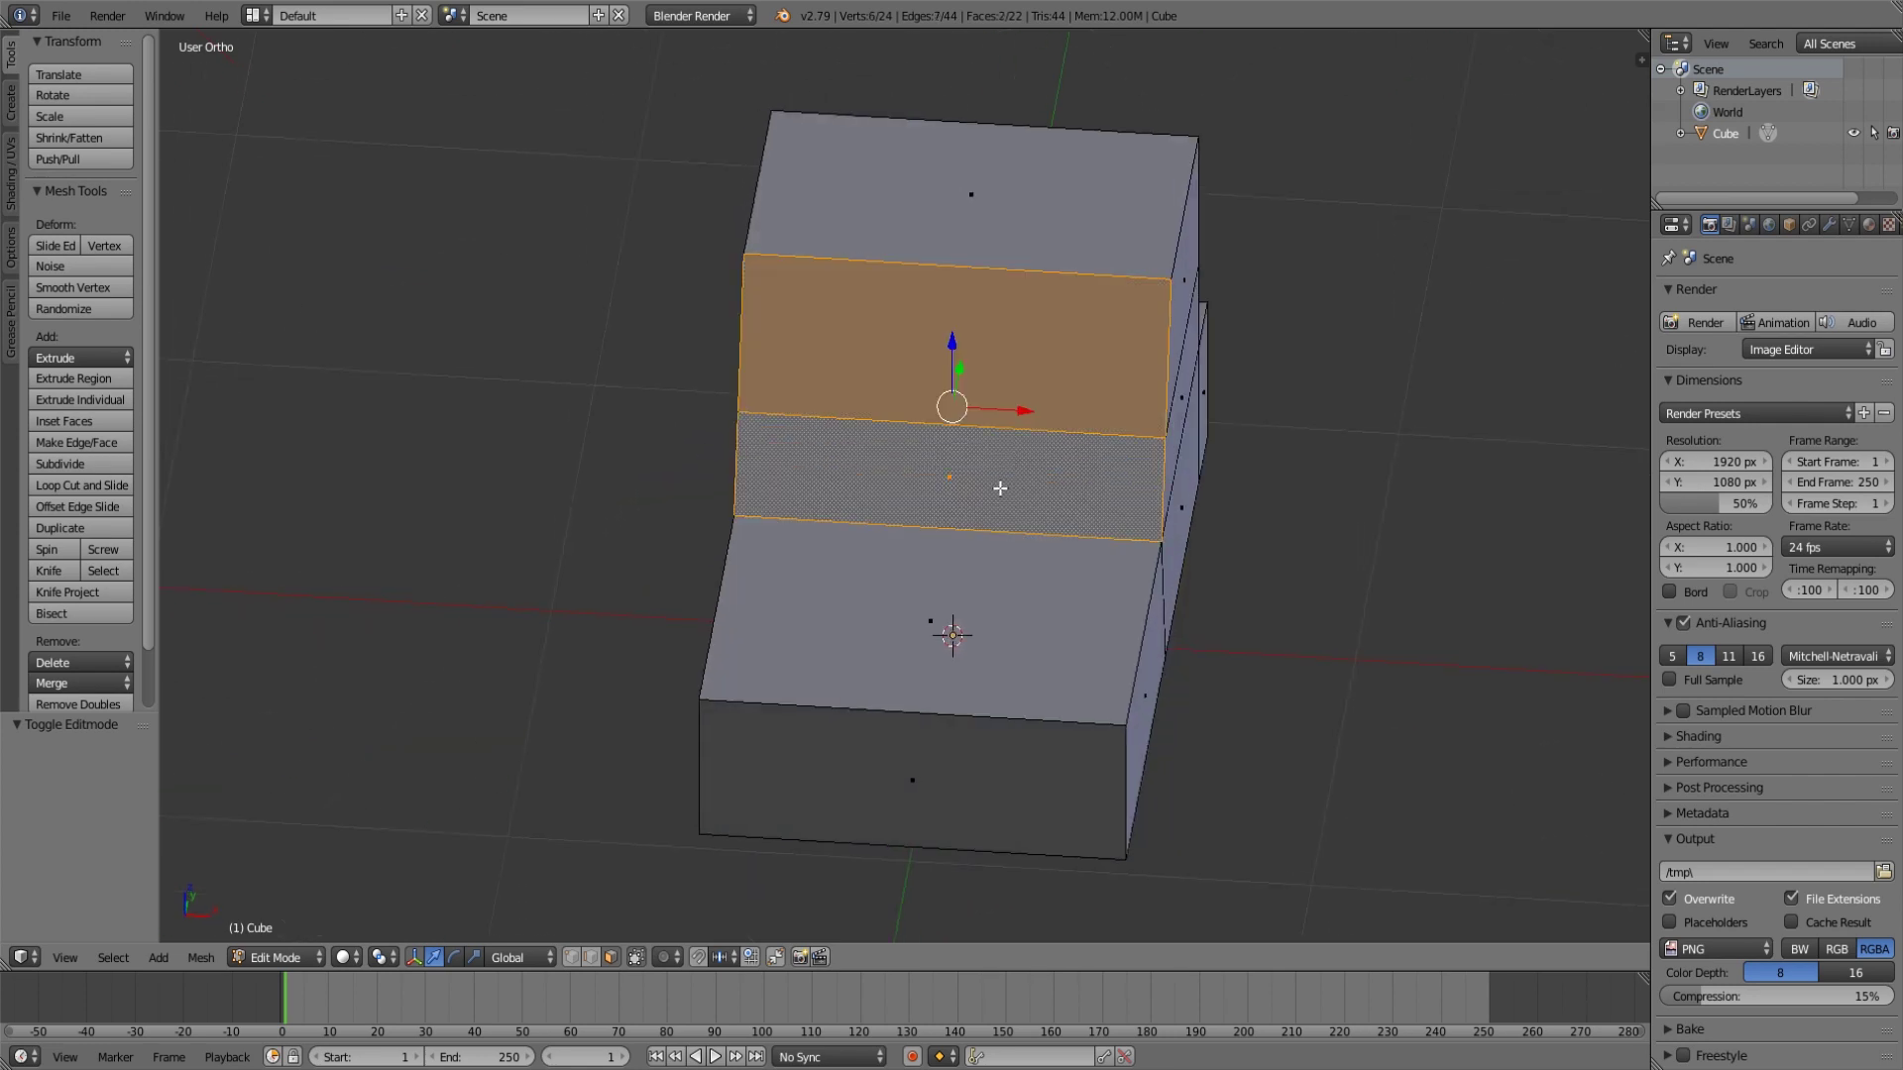
key("x")
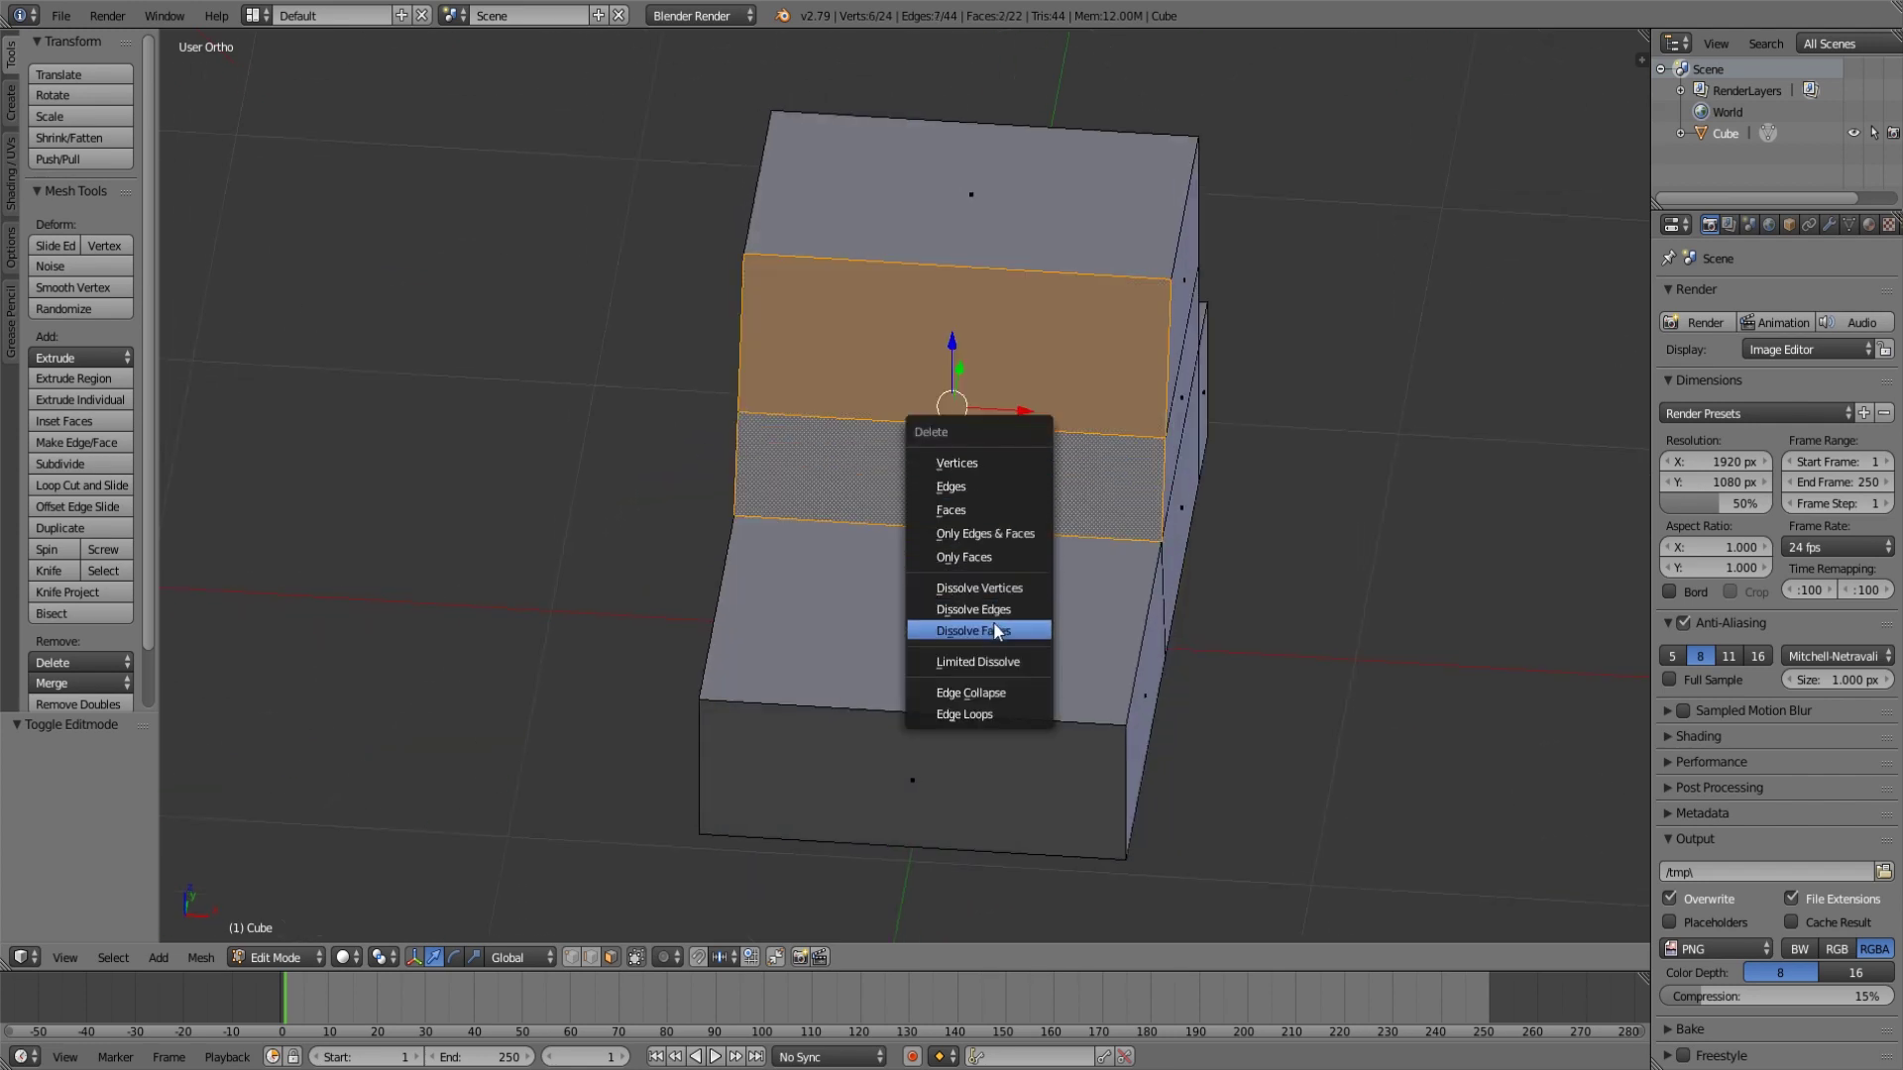
left_click(998, 626)
middle_click_drag(942, 639, 1001, 526)
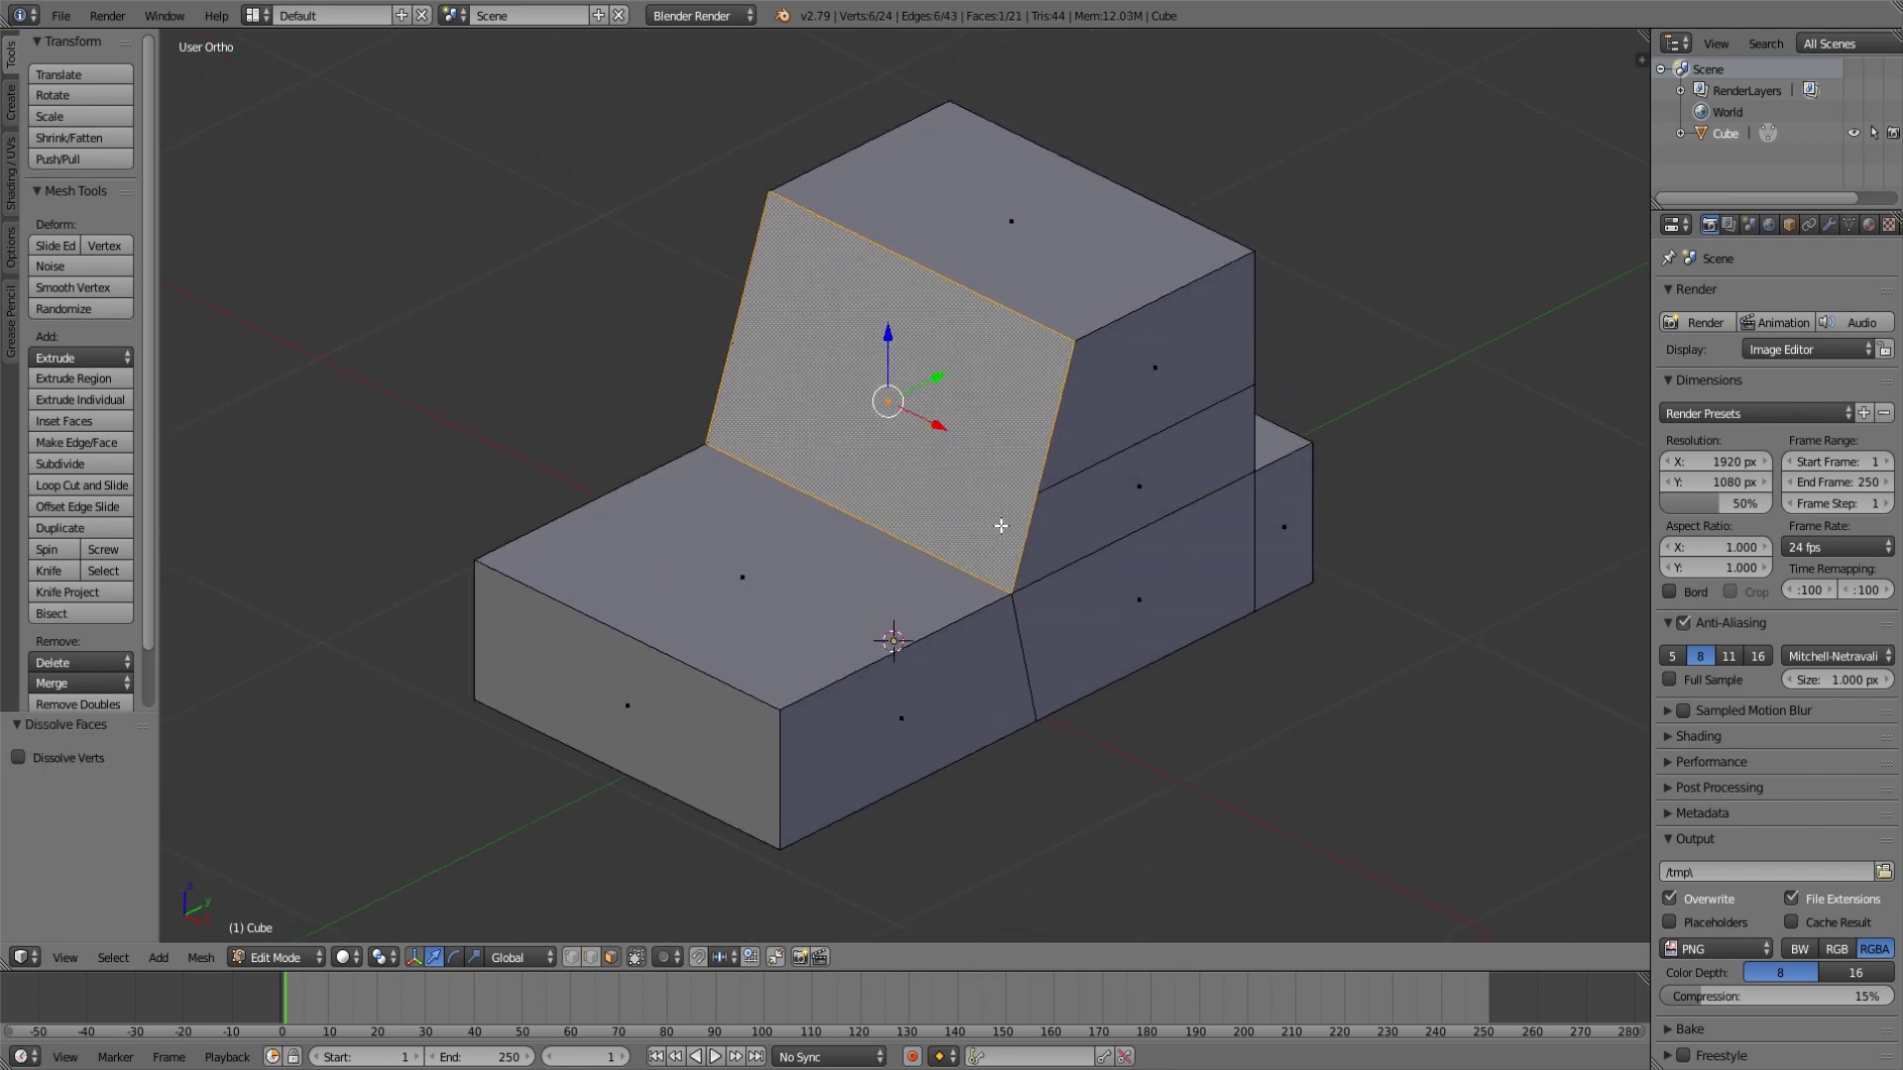
Extrude the windshield face in place and scale it to about 0.91 to create a frame.
key("e")
right_click(1359, 625)
key("s")
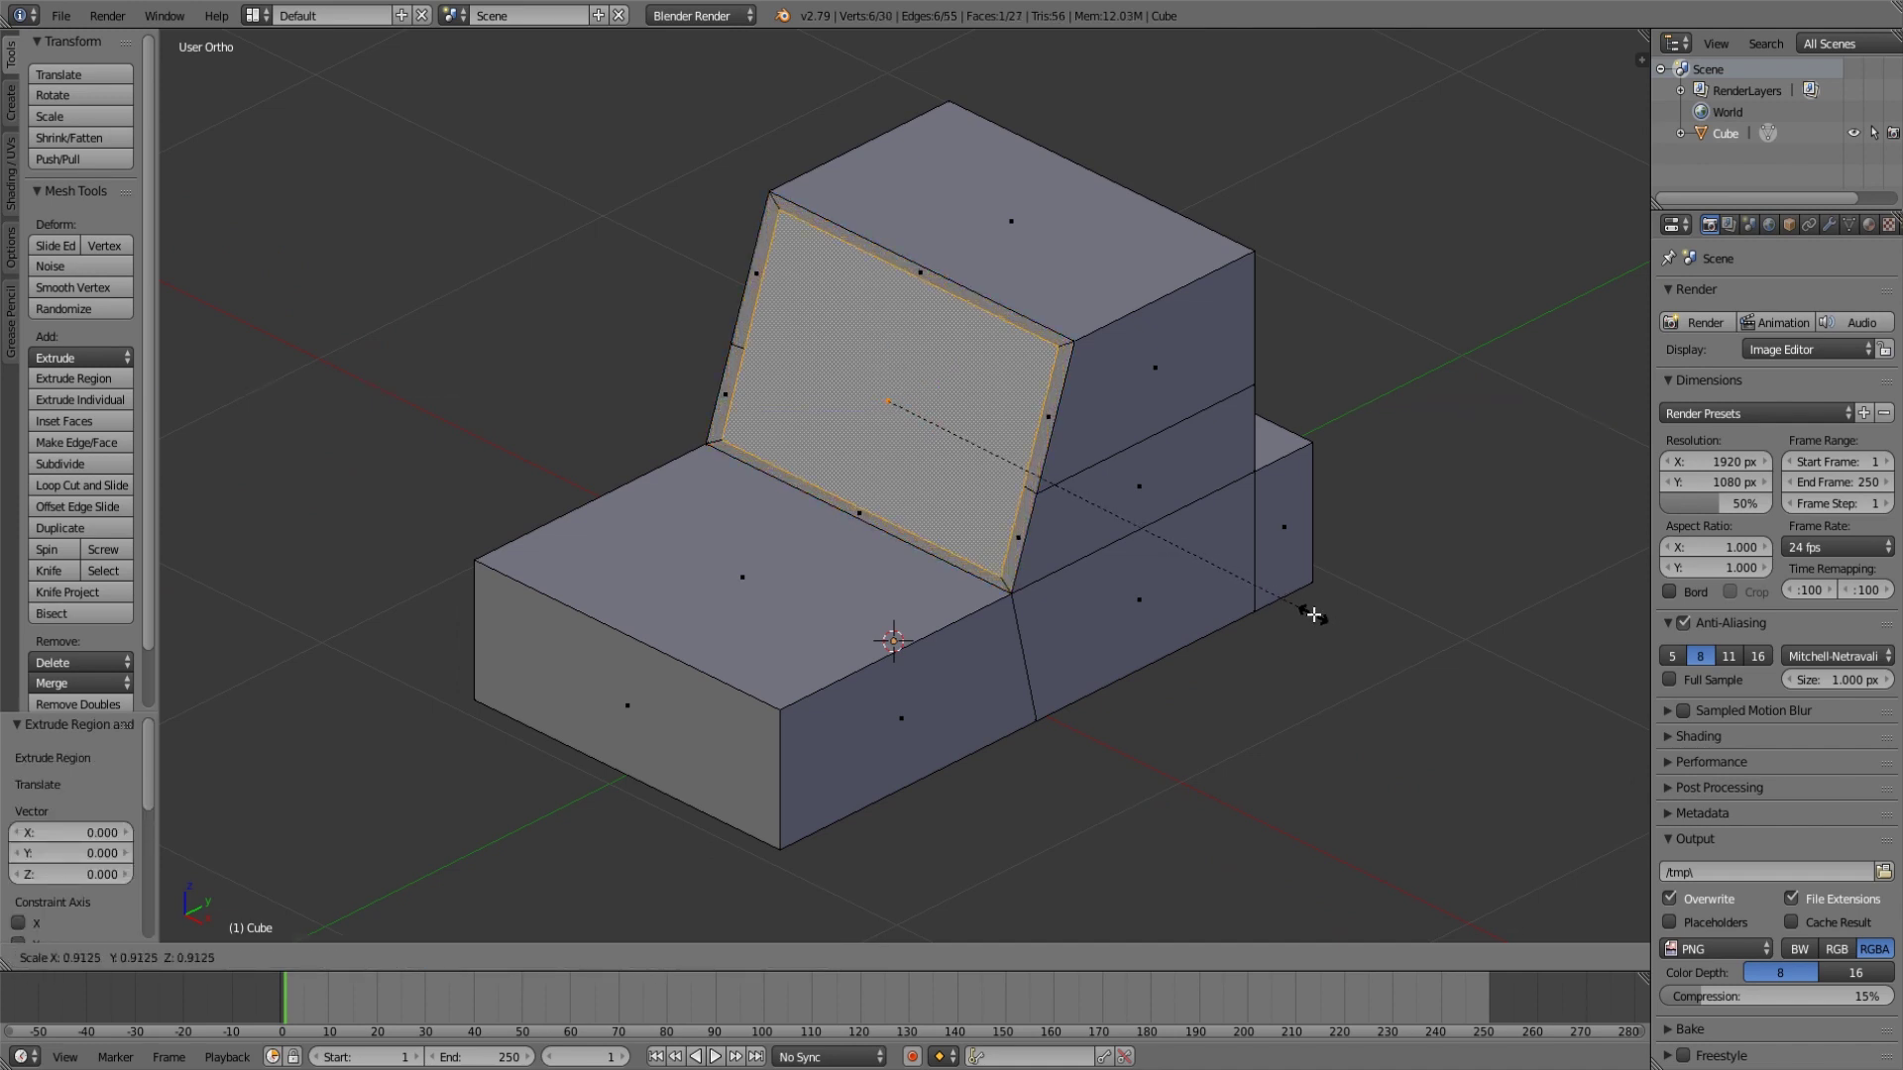
left_click(1313, 616)
Extrude the inner windshield face in place, recess it about 0.031 along Y and adjust its position along Z.
middle_click_drag(1312, 611, 925, 399)
key("e")
right_click(1209, 589)
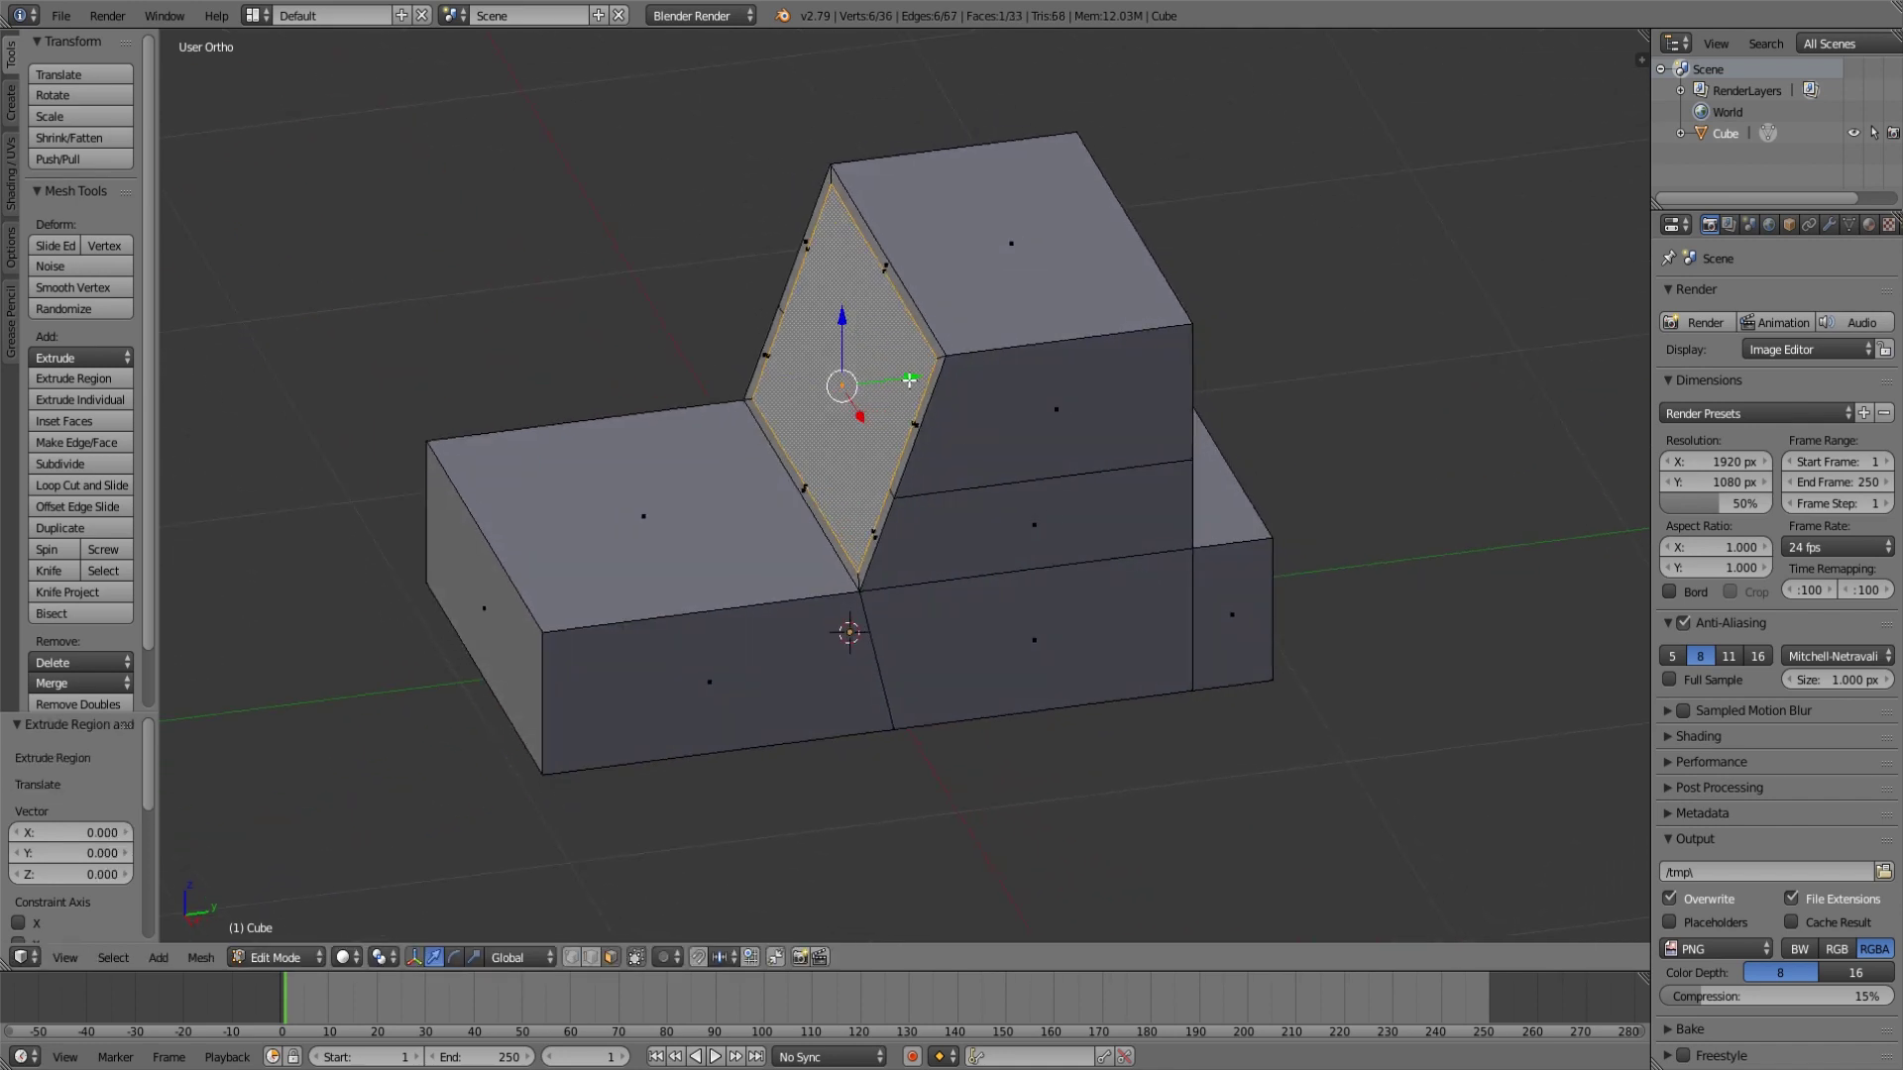
mouse_move(969, 457)
middle_mouse_down()
mouse_move(1027, 459)
mouse_move(988, 436)
middle_mouse_up()
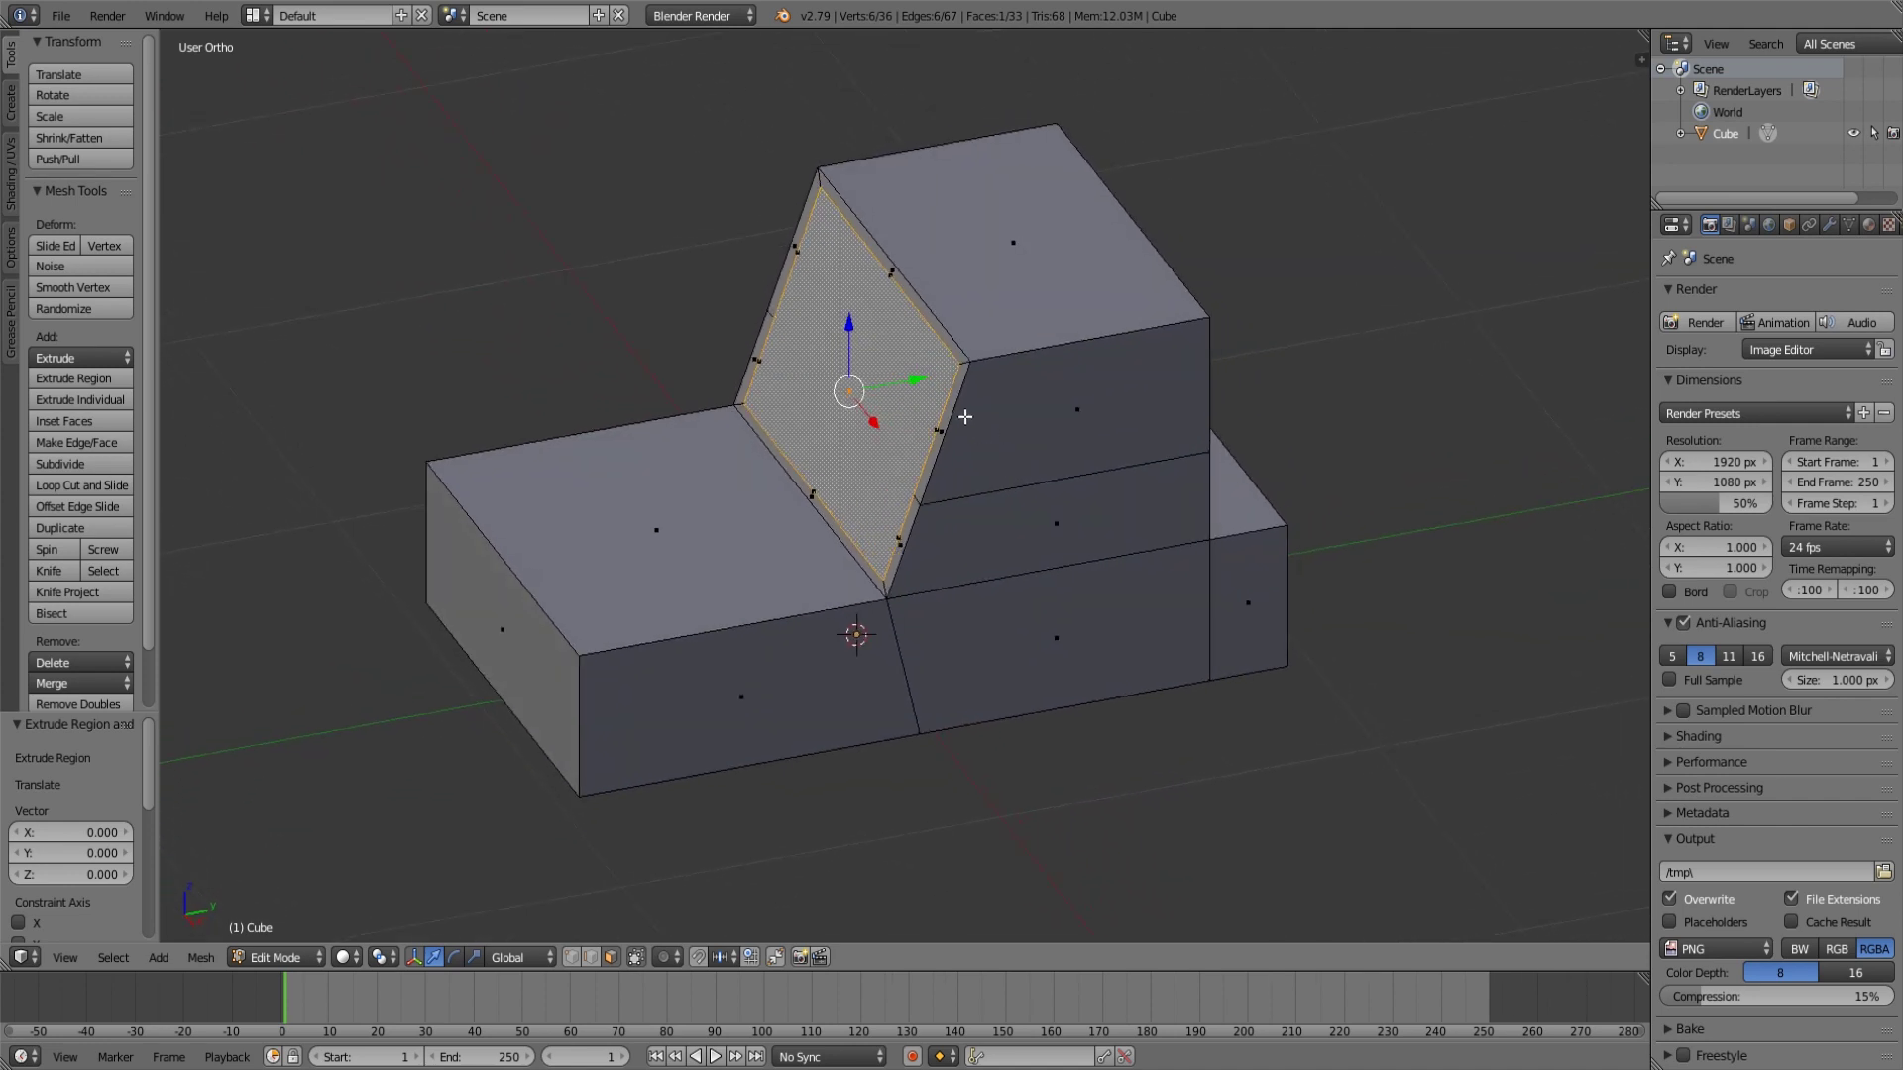
key("g")
key("y")
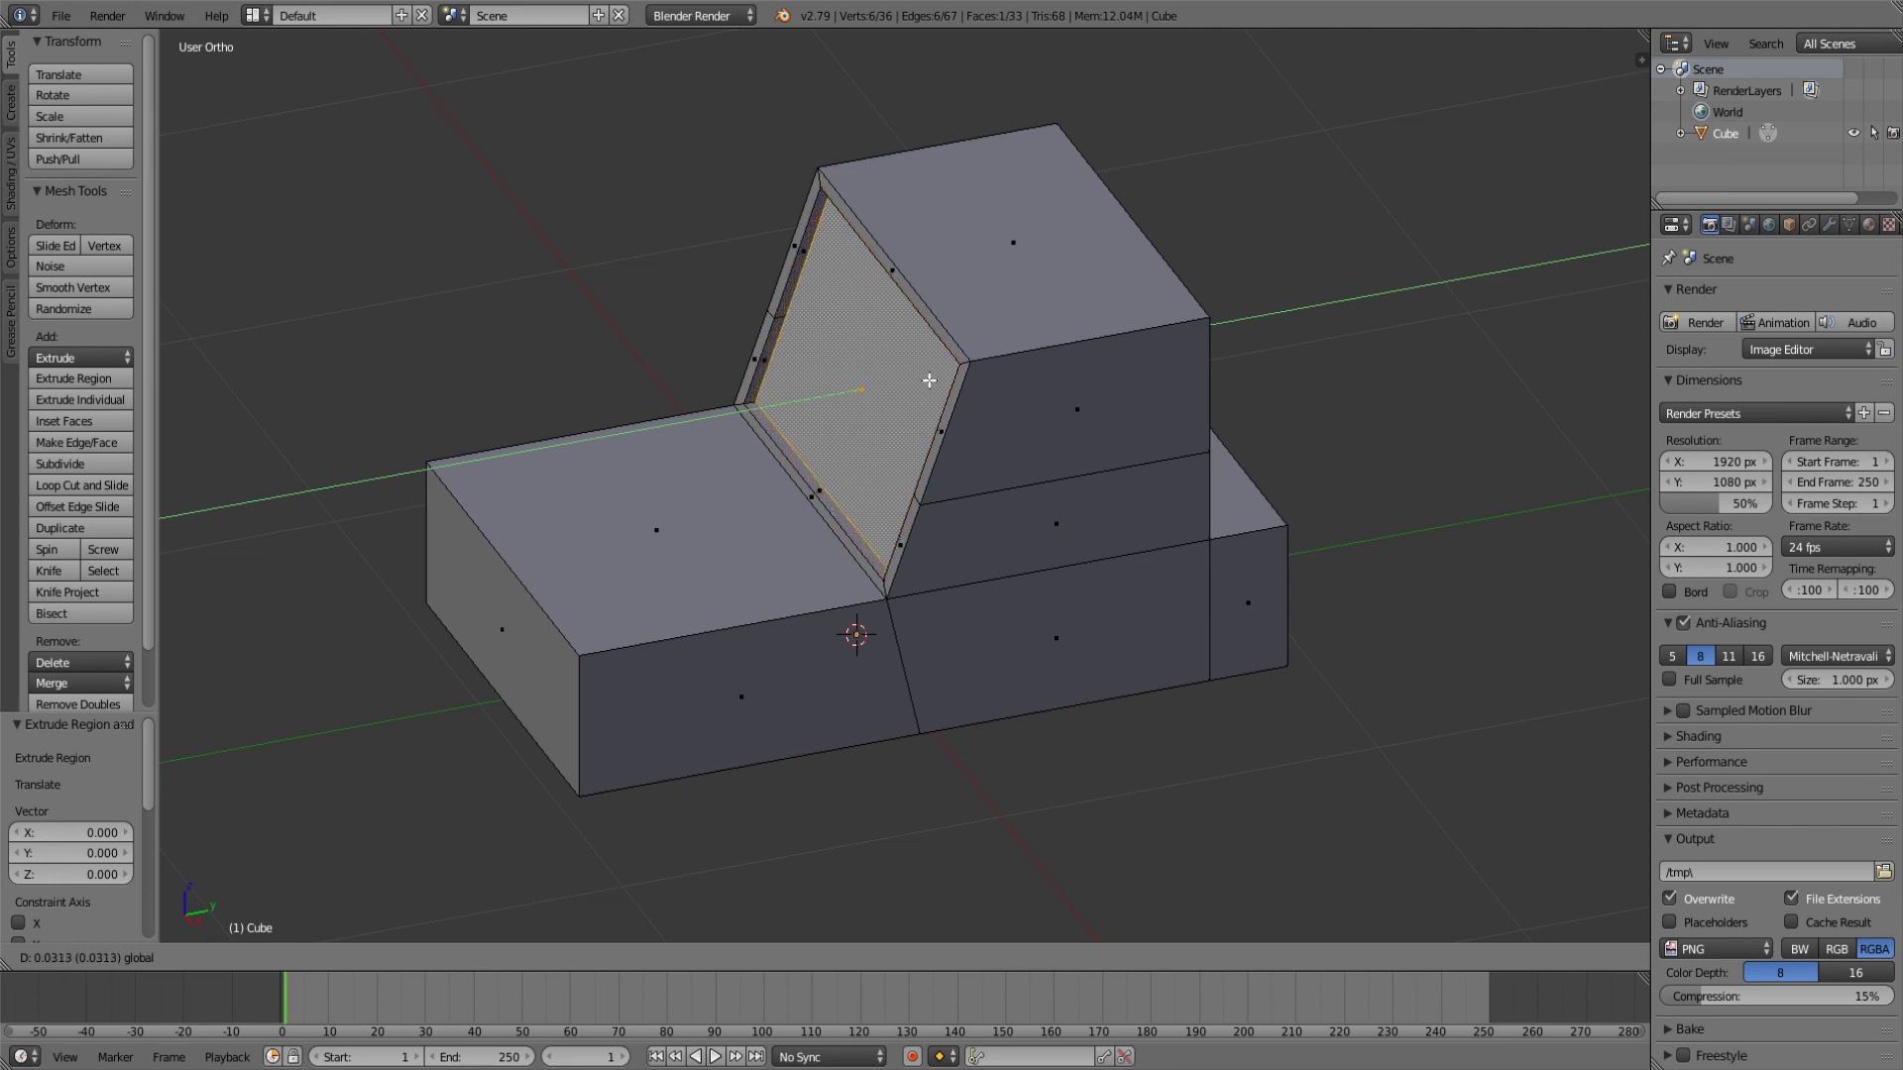
left_click(928, 379)
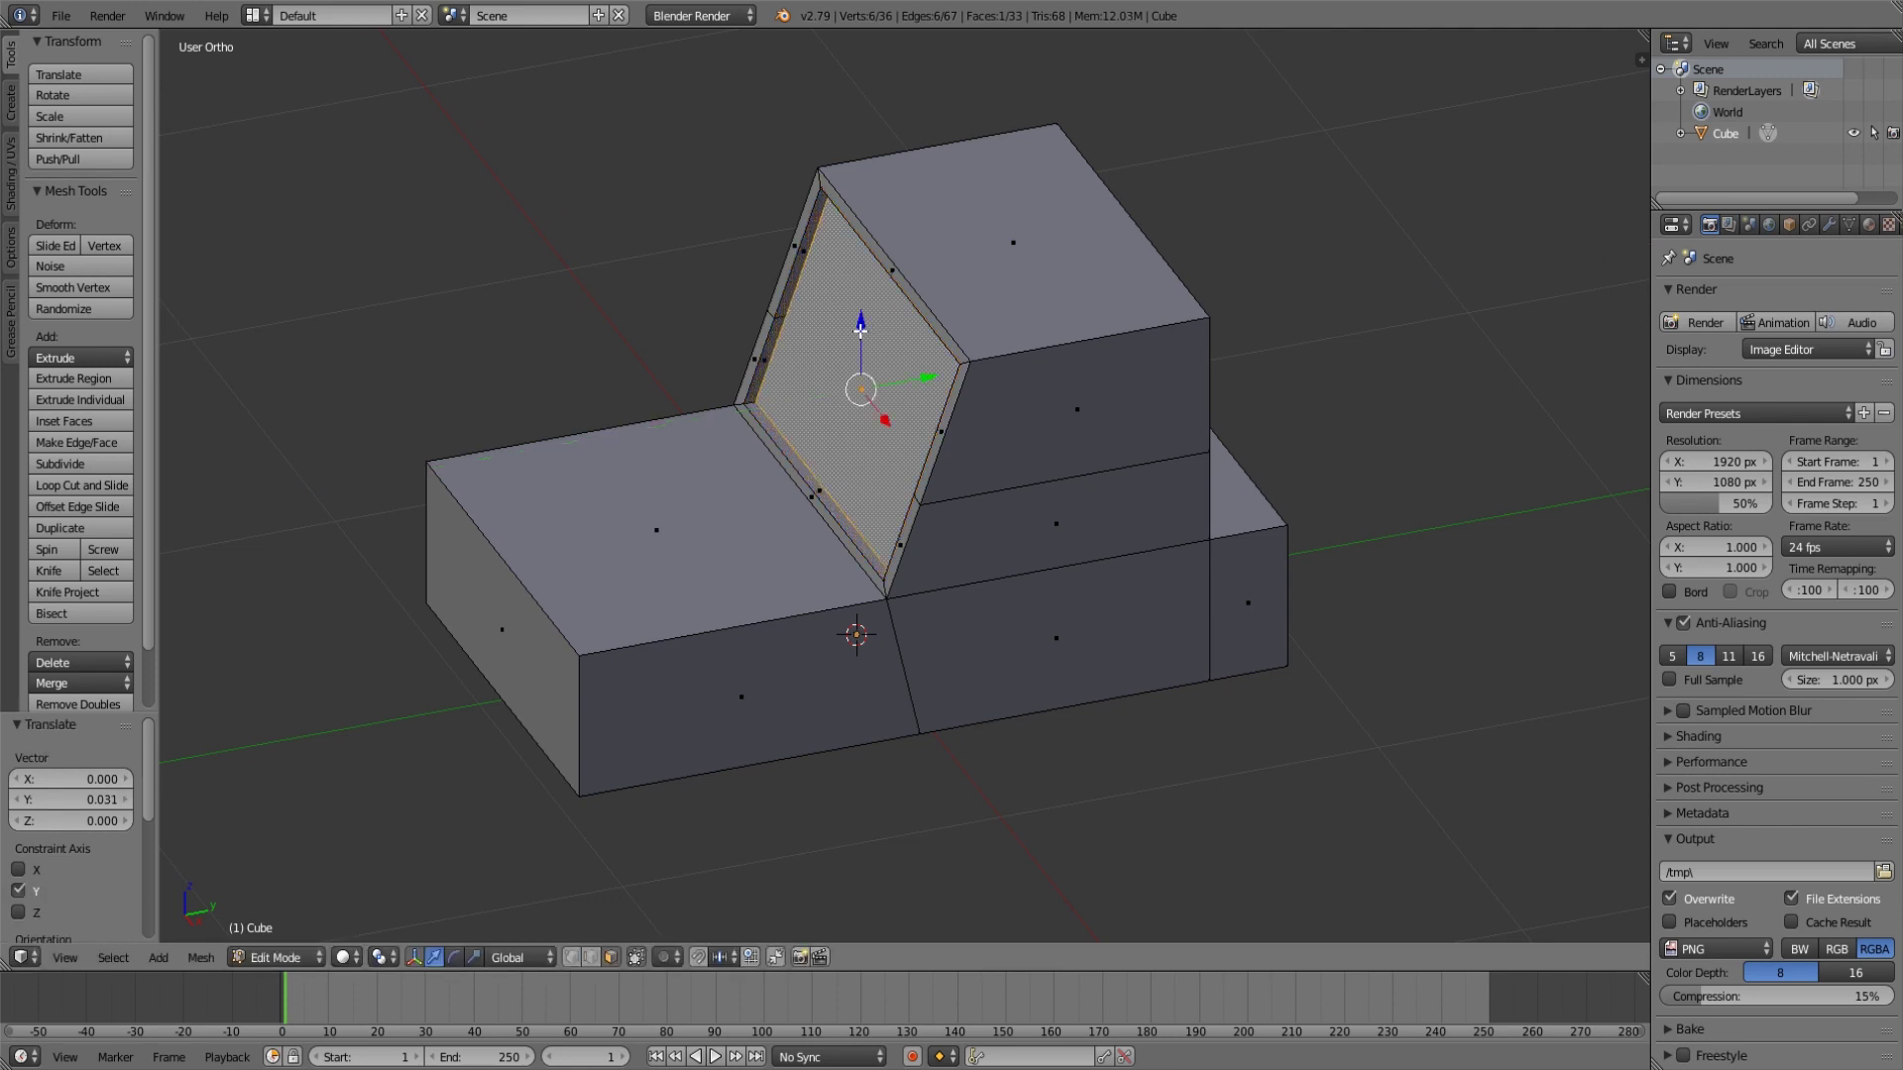
key("g")
key("z")
left_click(860, 332)
Select the vehicle body's rear end face, move it outward 0.079 along Y and clear the selection.
key("Tab")
middle_click_drag(931, 515, 1066, 574)
key("Tab")
key("a")
key("a")
right_click(1097, 646)
middle_click_drag(1097, 646, 1169, 681)
left_click_drag(1255, 597, 1286, 600)
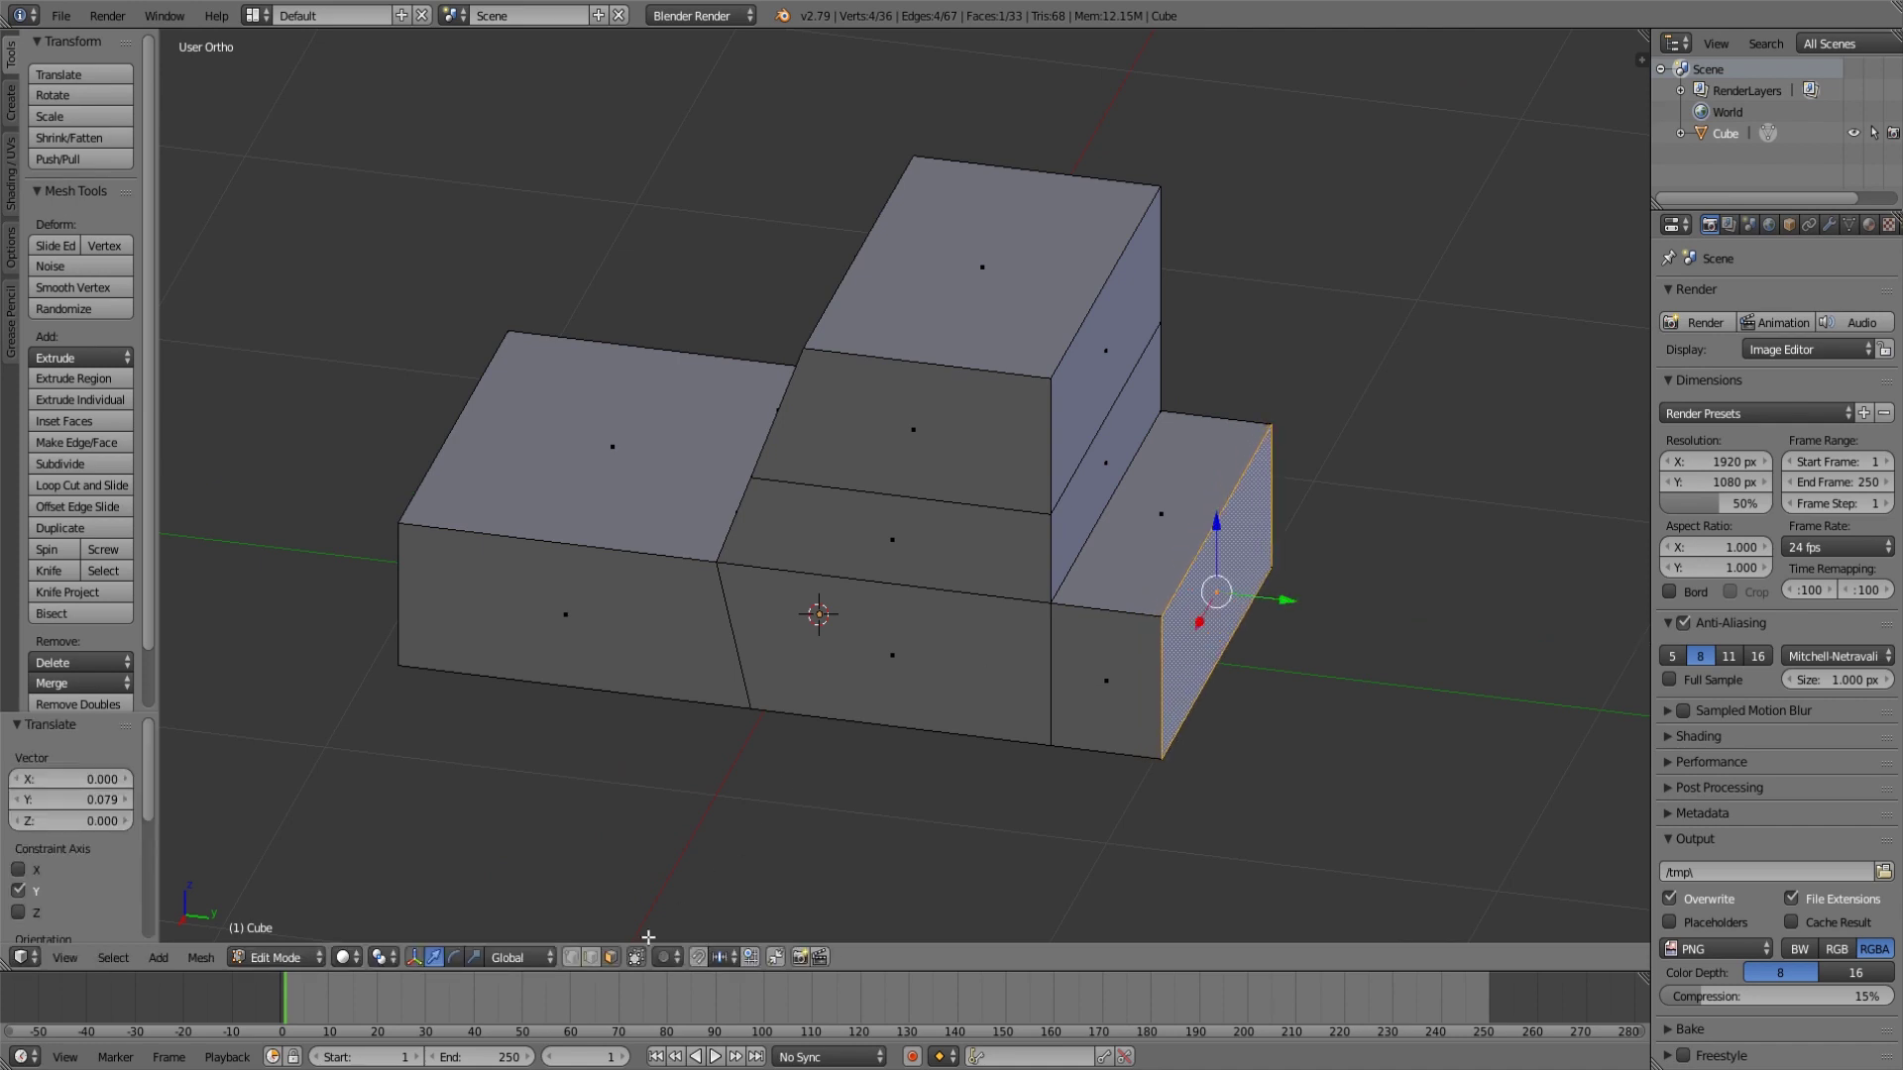
key("a")
Select both rear faces of the cabin, move them backward along Y and clear the selection.
right_click(1116, 471)
right_click(1112, 388, "shift")
left_click_drag(1172, 412, 1220, 426)
key("a")
Select the upper and lower faces on the cabin's side and merge them with Dissolve Faces.
middle_click_drag(1075, 575, 1169, 540)
right_click(1133, 382)
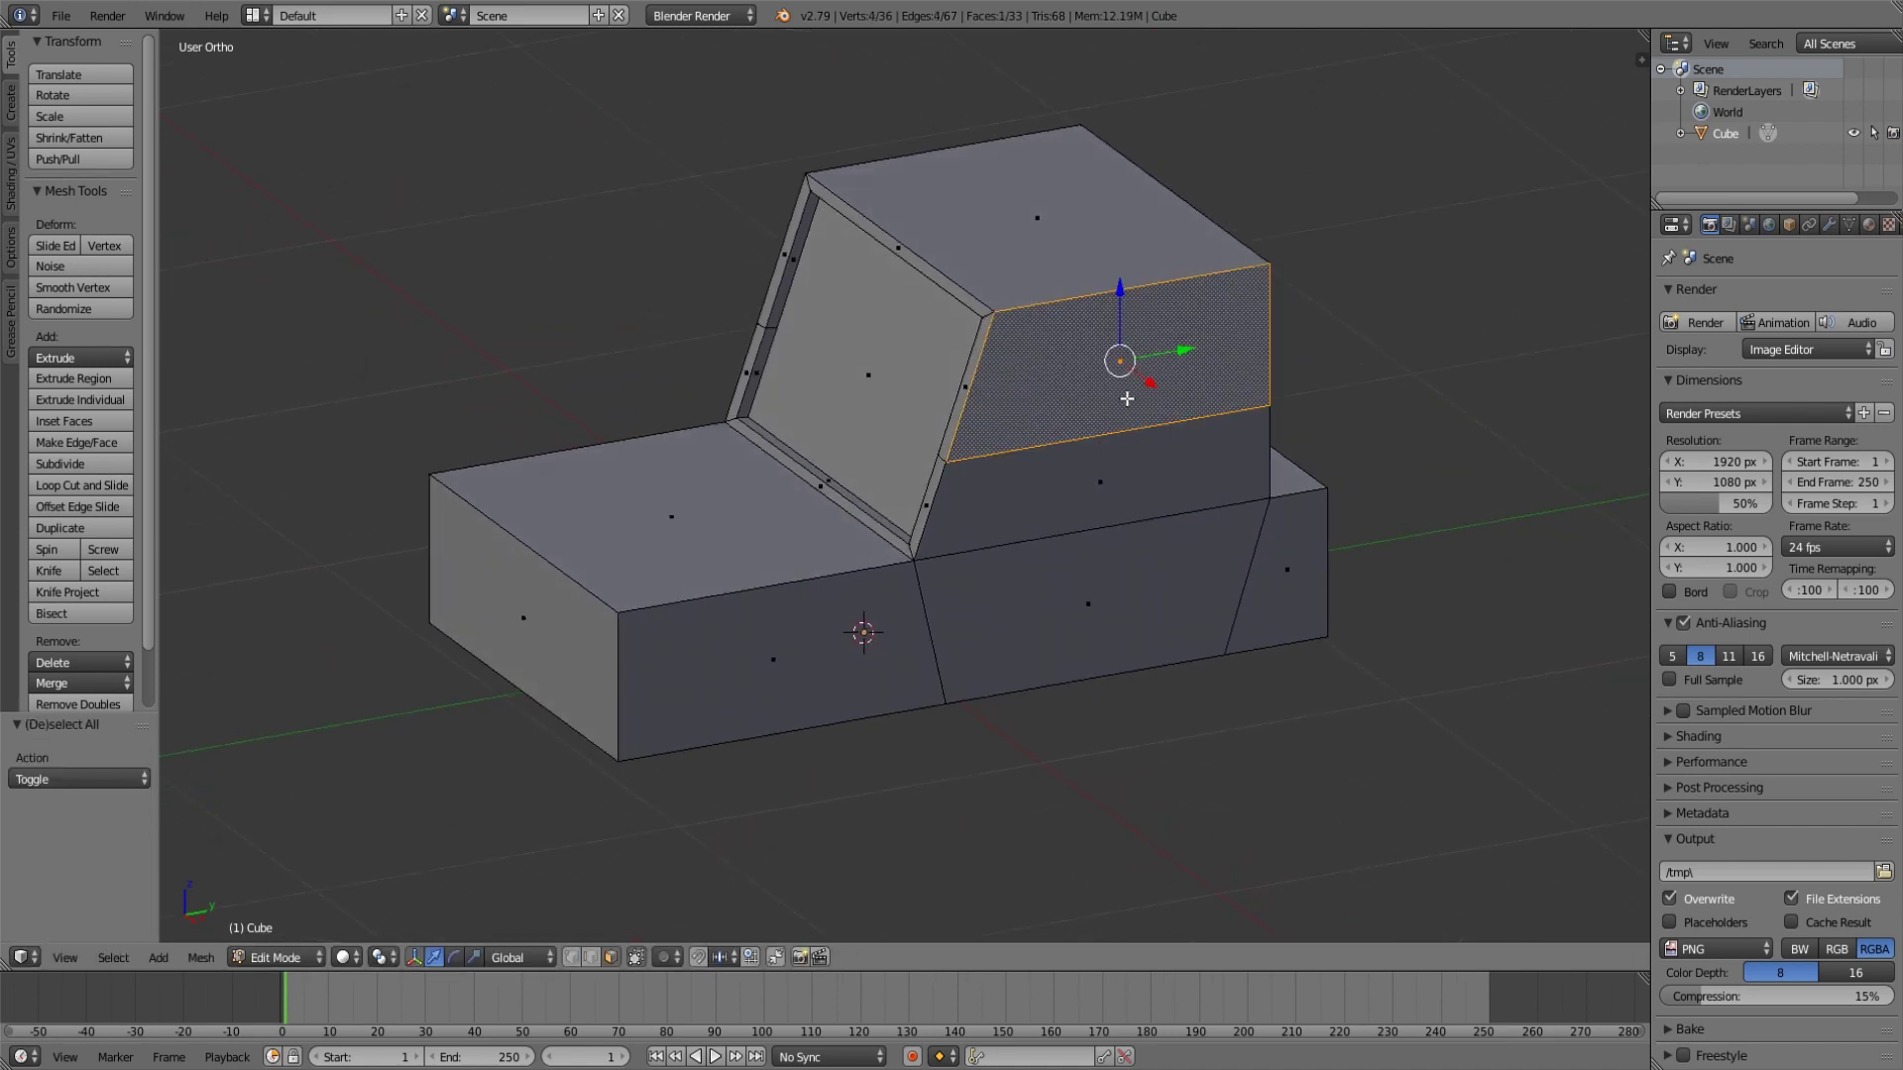
right_click(1110, 483, "shift")
key("x")
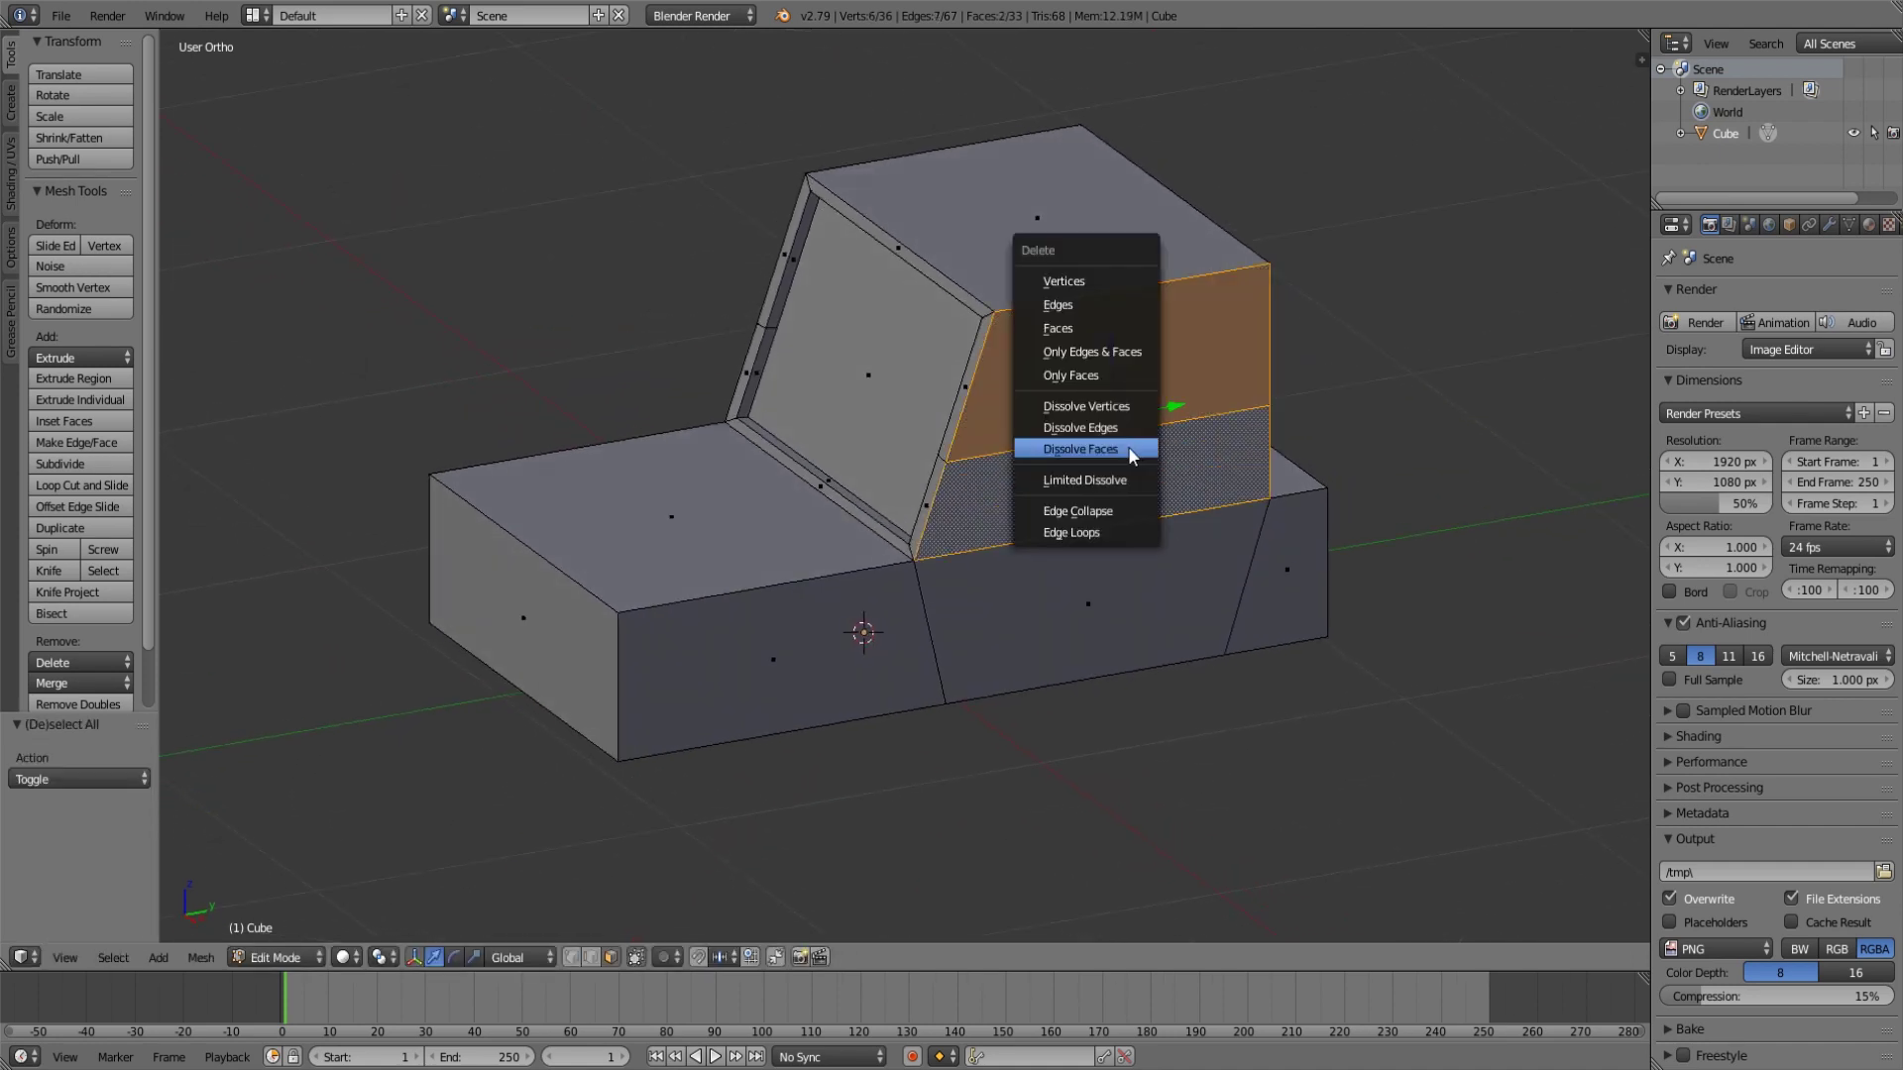
left_click(1127, 446)
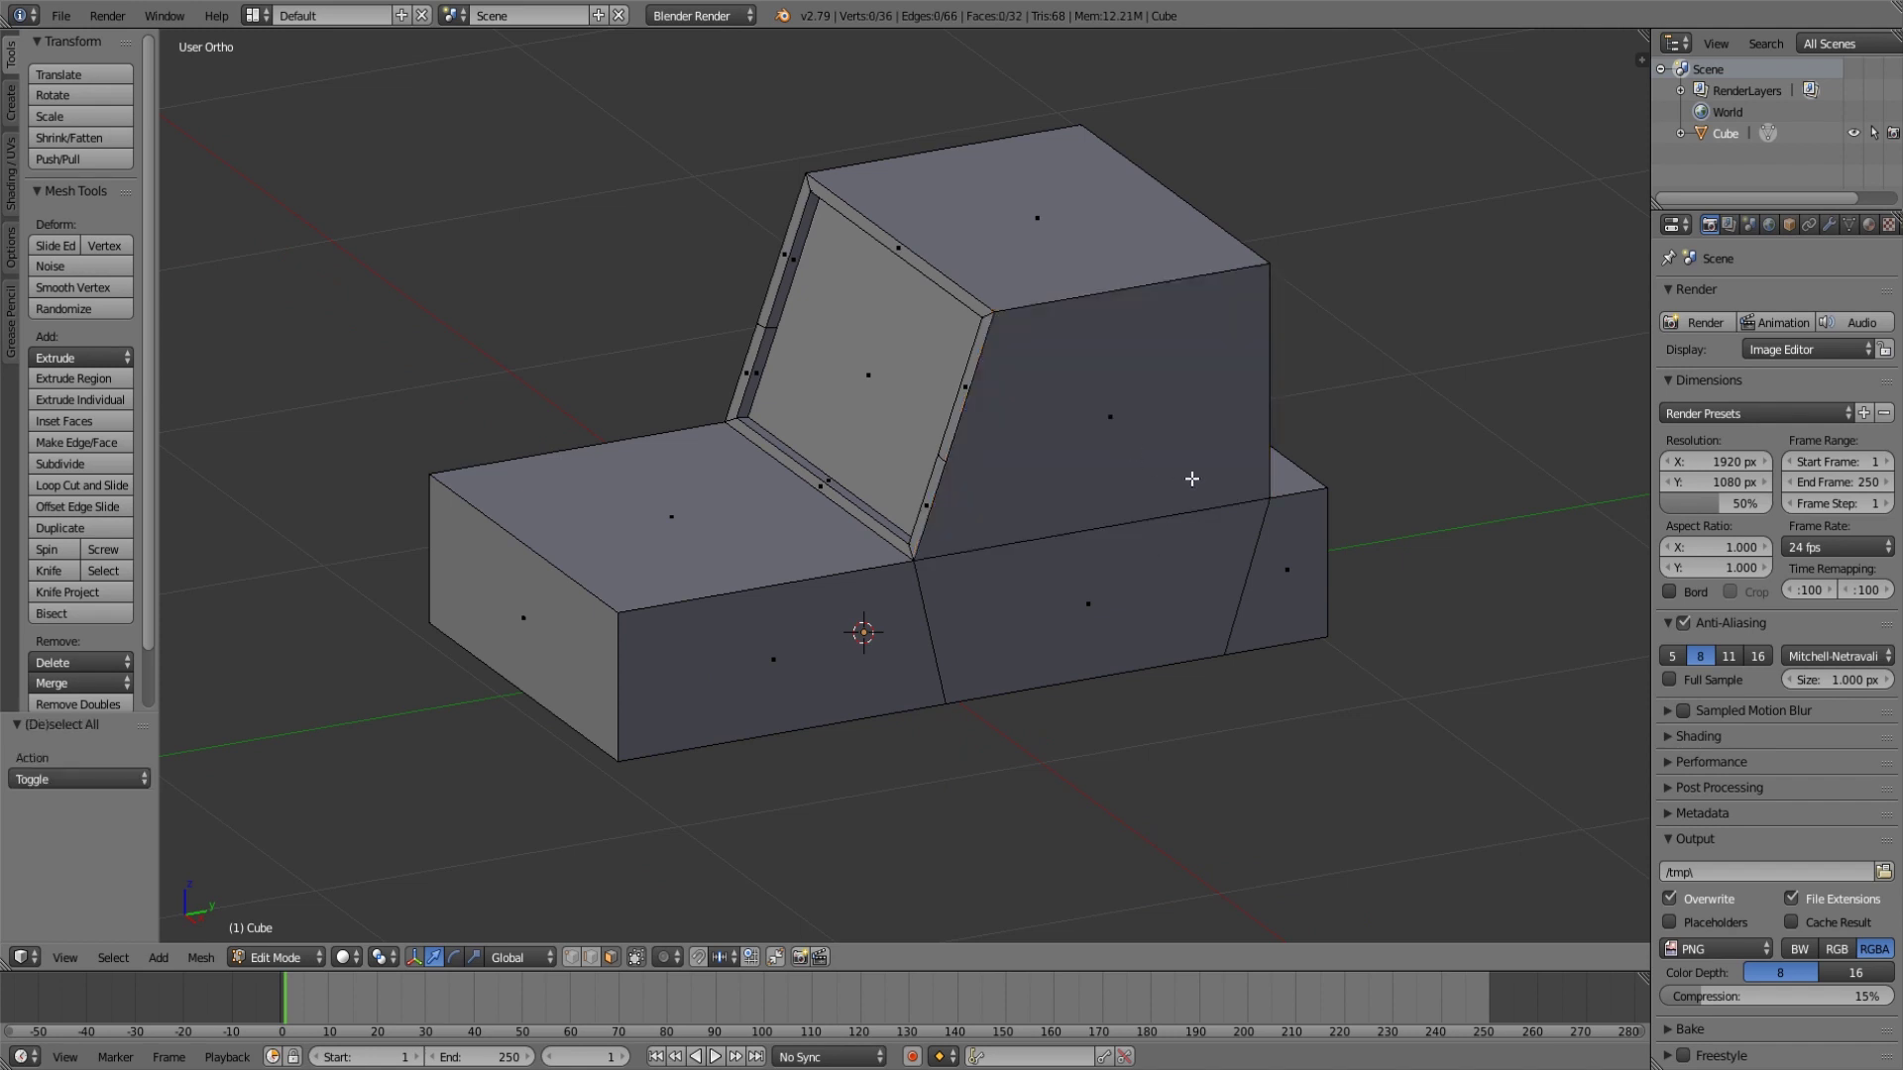
Extrude the merged cabin side face in place and scale it slightly inward to create a window frame.
middle_click_drag(1191, 479, 1080, 555)
right_click(1012, 414)
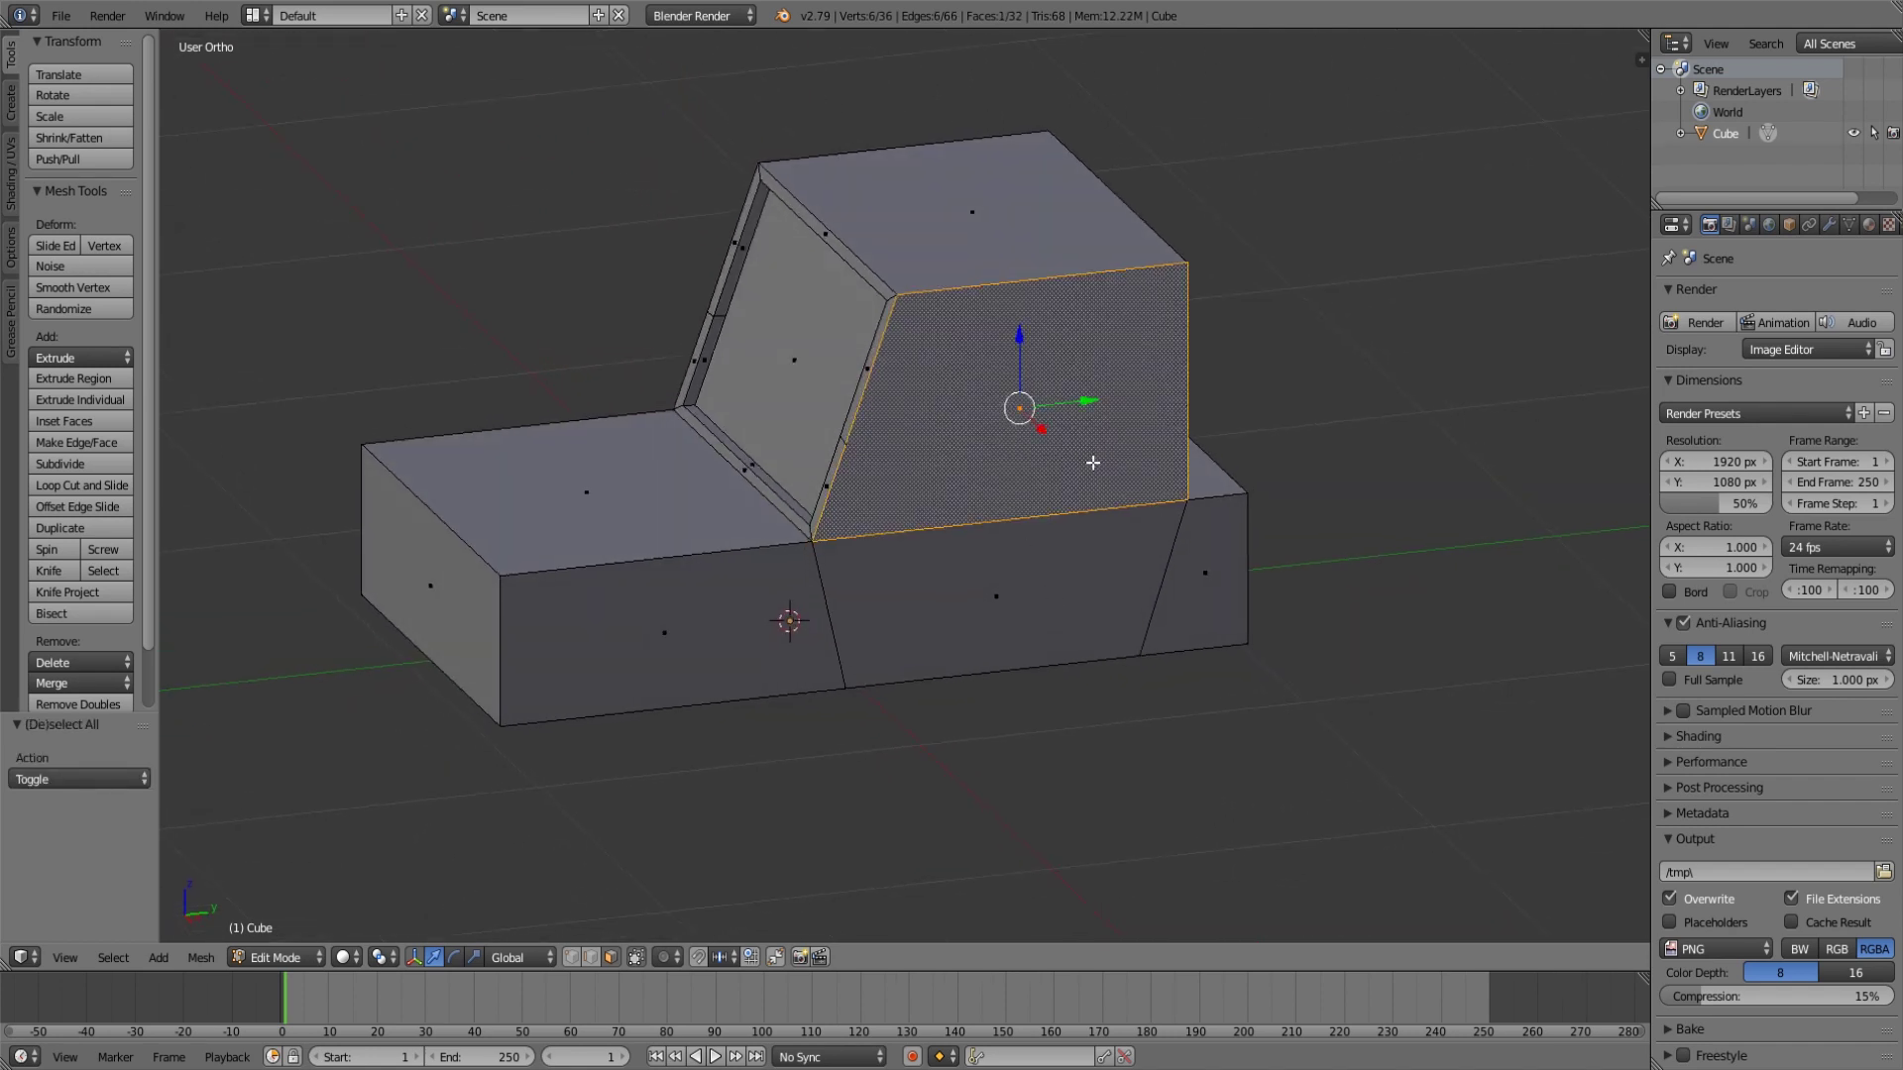
middle_click_drag(1093, 463, 1064, 461)
key("ctrl+r")
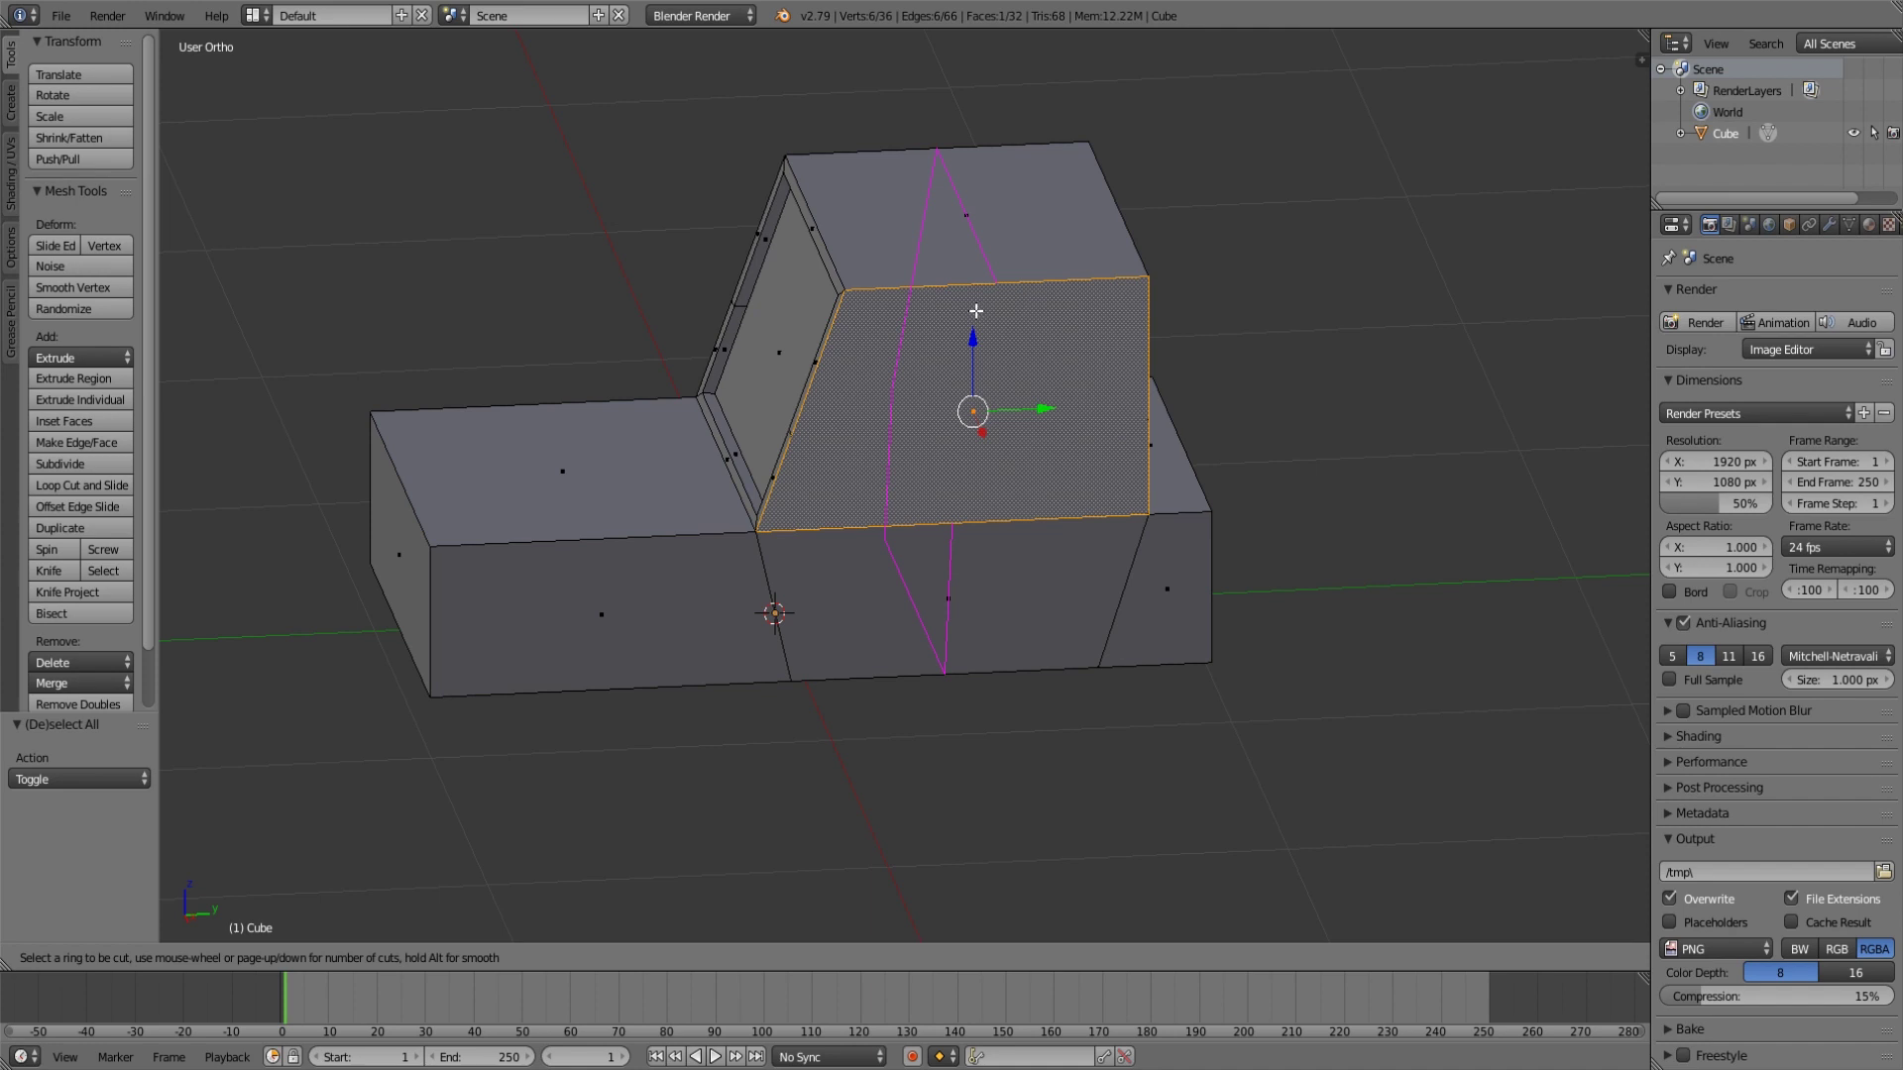
key("Escape")
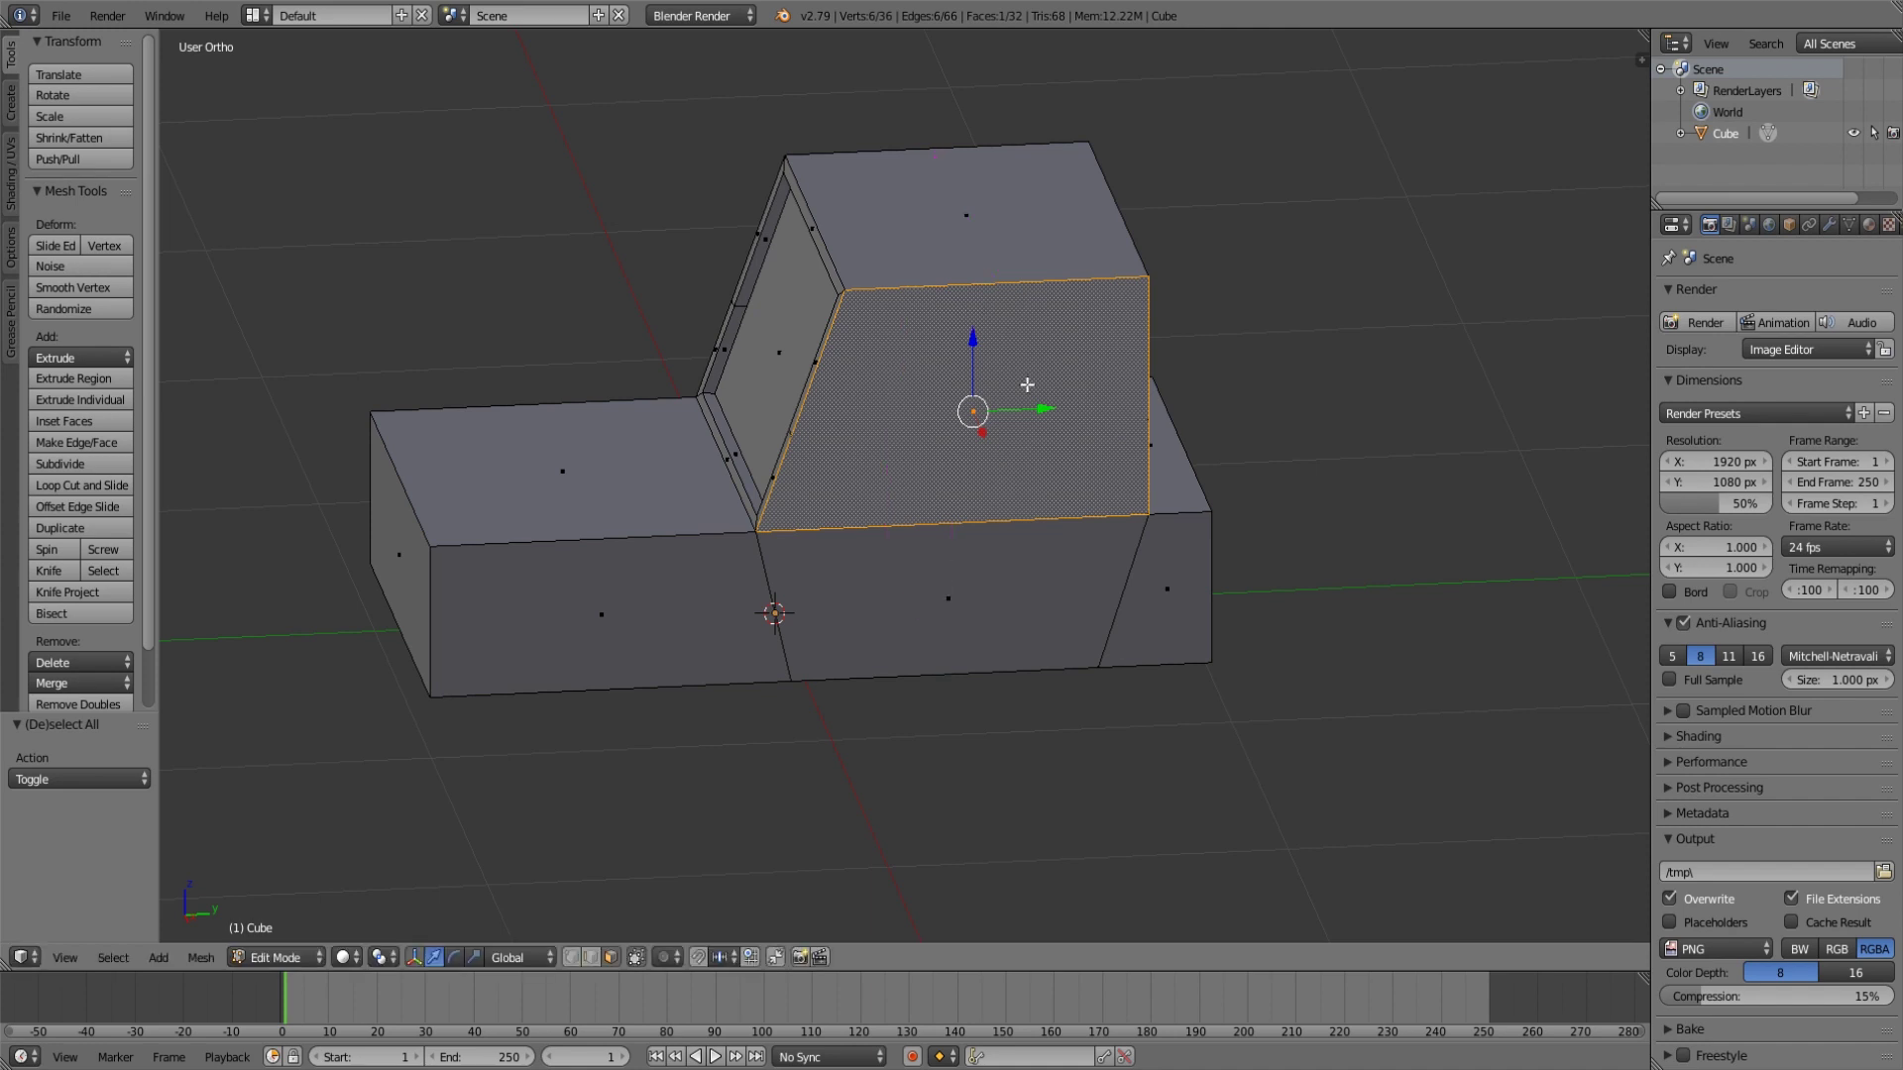
middle_click_drag(1122, 428, 1117, 519)
scroll(1117, 519, "up", 2)
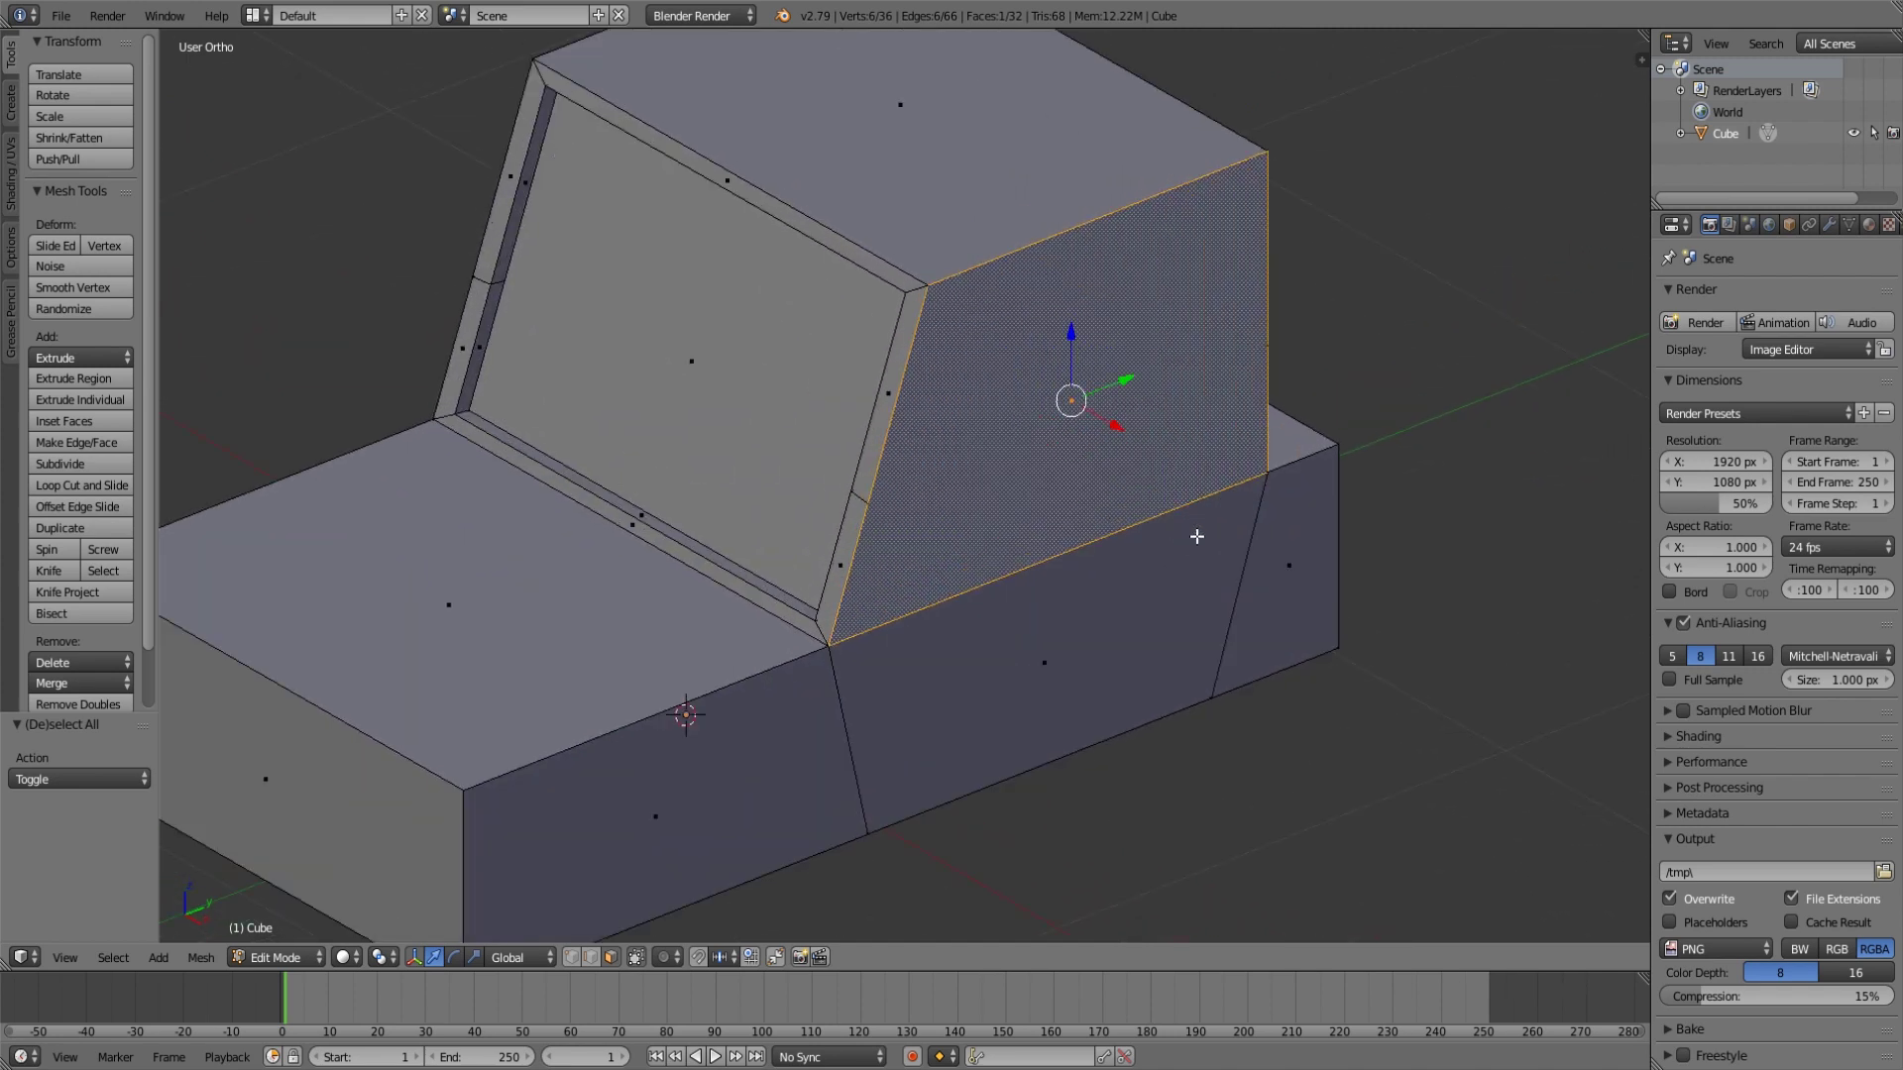
key("e")
right_click(1303, 510)
key("s")
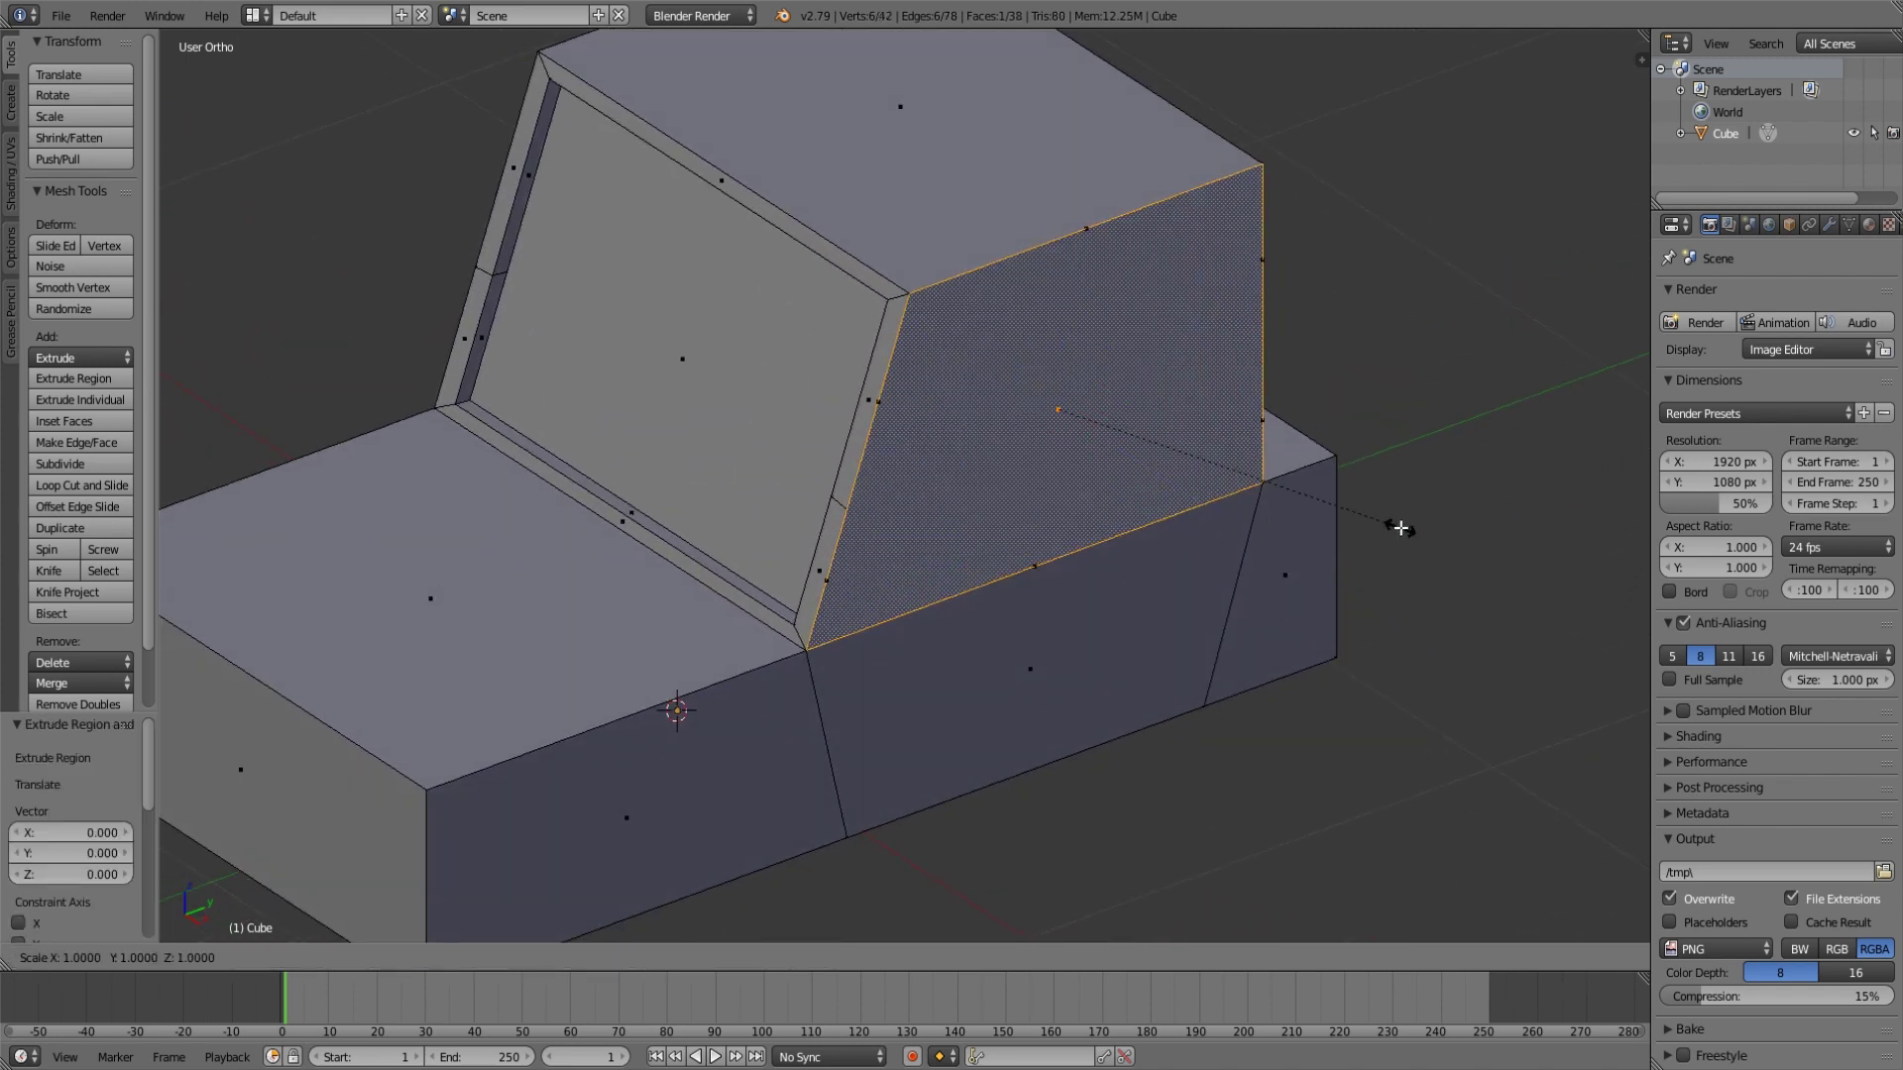
left_click(1371, 527)
Extrude the inner side window face in place and recess it about 0.029 into the cabin along X.
middle_click_drag(1372, 527, 1412, 547)
key("e")
right_click(1413, 547)
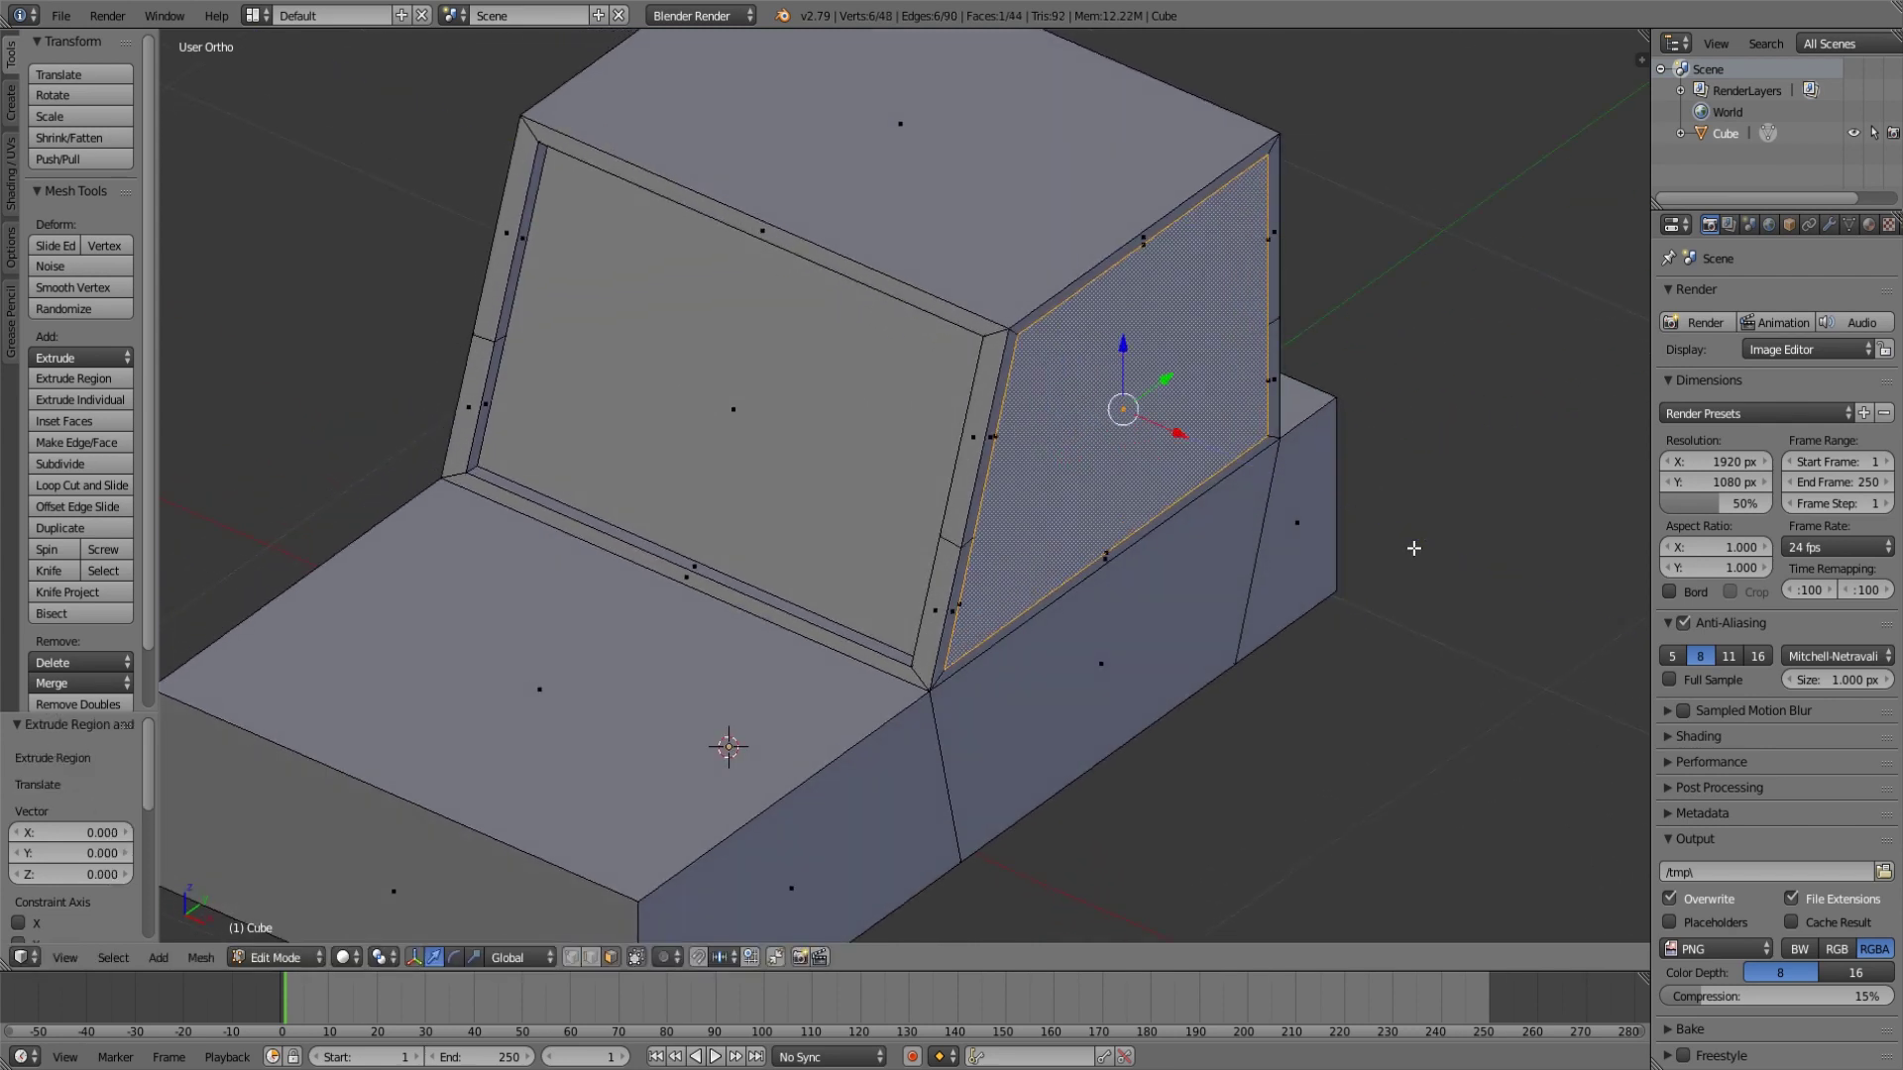
key("g")
key("x")
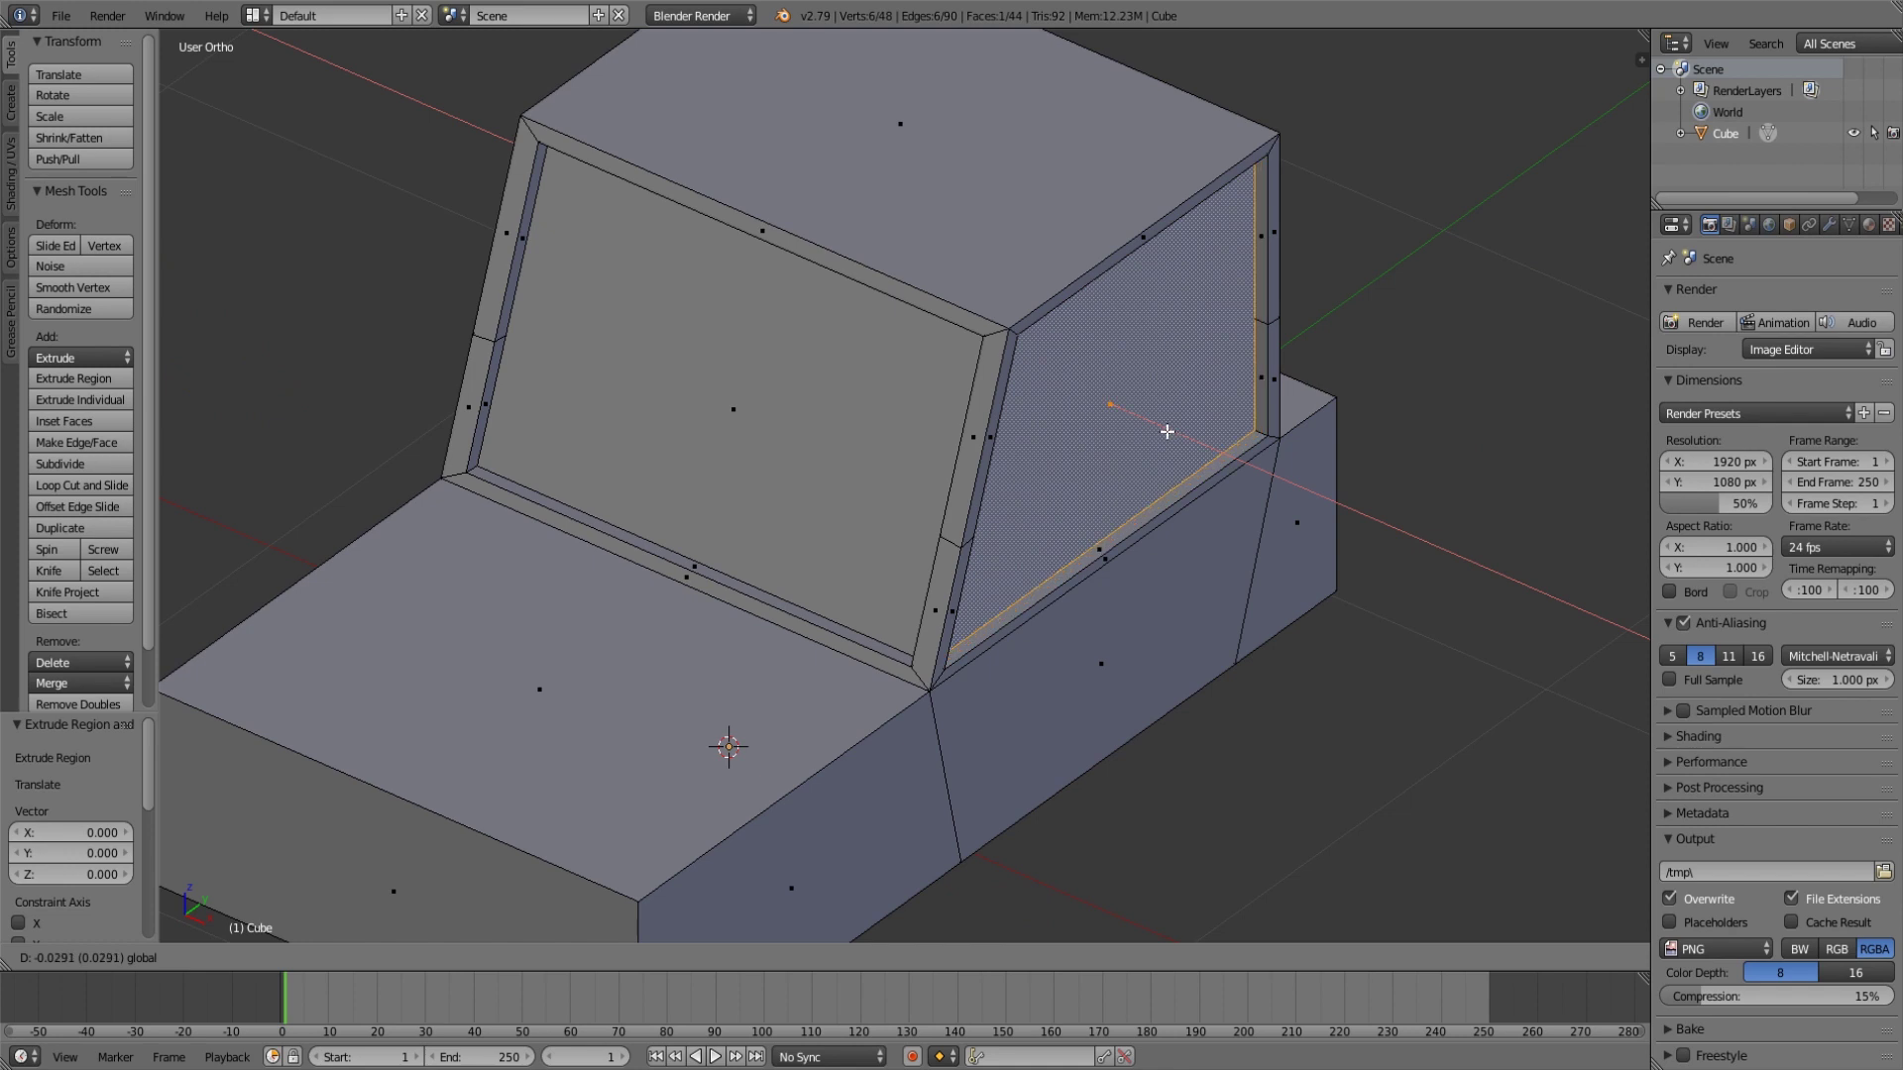
left_click(1167, 432)
Examine the recessed windshield and side window frames in Object and Edit Mode, ending in Object Mode.
key("Tab")
scroll(1174, 450, "down", 5)
middle_click_drag(1149, 487, 1189, 521)
middle_click_drag(1093, 511, 1087, 564)
scroll(1154, 573, "up", 3)
key("Tab")
middle_click_drag(843, 510, 950, 497)
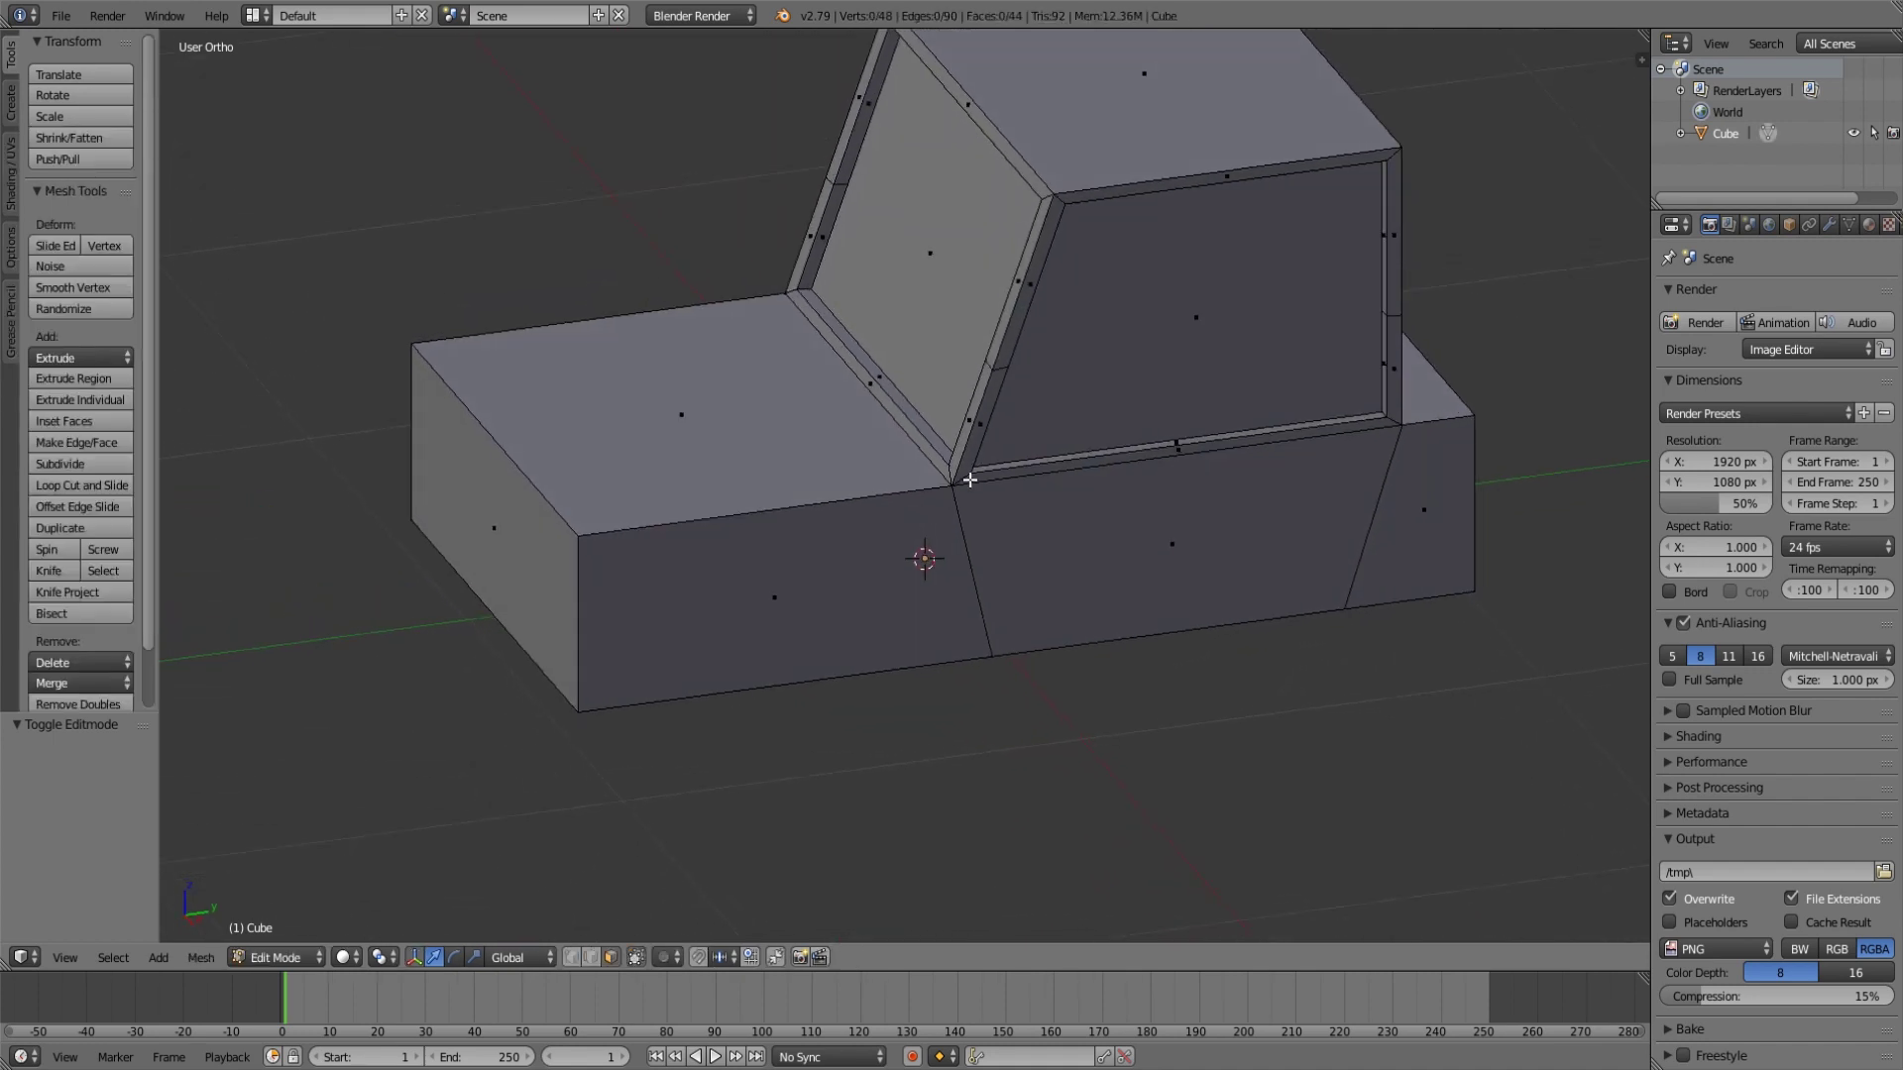
right_click(984, 416)
scroll(1021, 514, "up", 2)
middle_click_drag(1148, 540, 1185, 484)
scroll(1179, 489, "down", 5)
key("Tab")
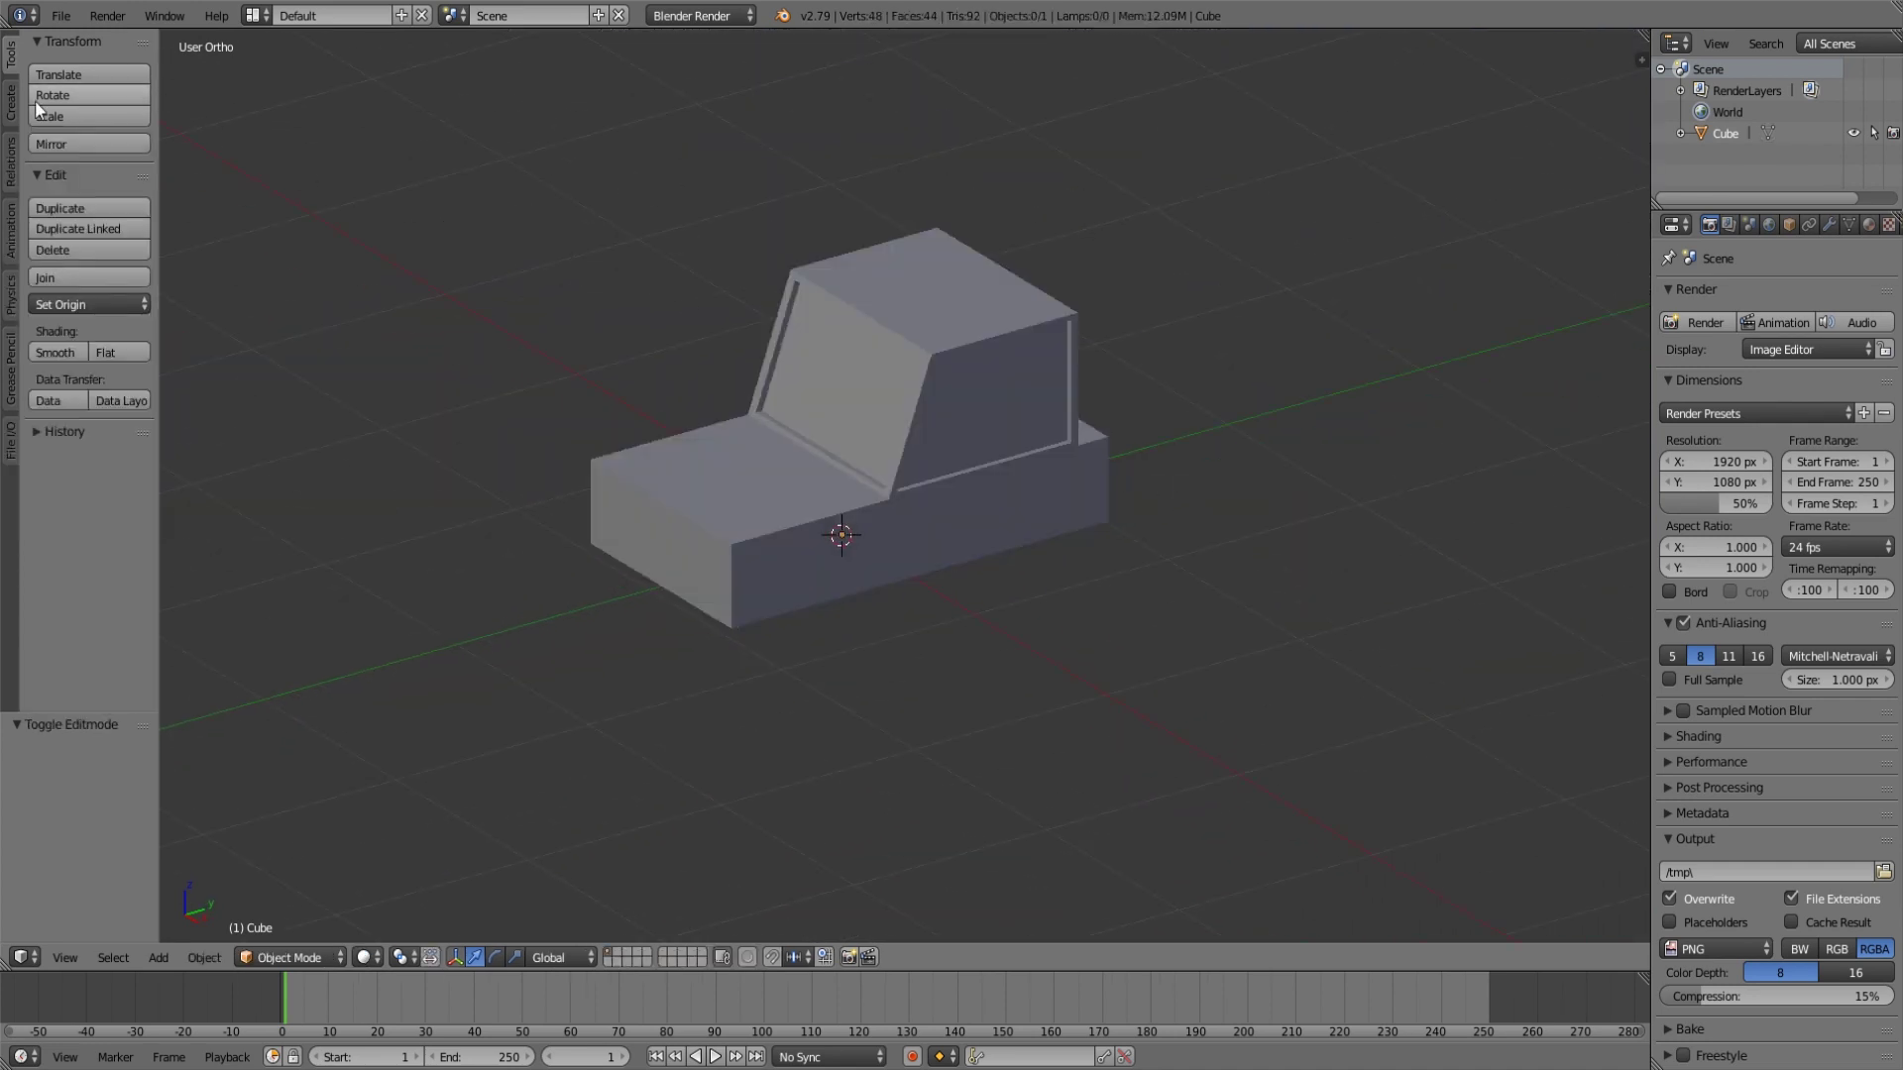
Add a cube, scale it to 0.107 and move it along X just outside the vehicle's side.
left_click(8, 107)
left_click(88, 116)
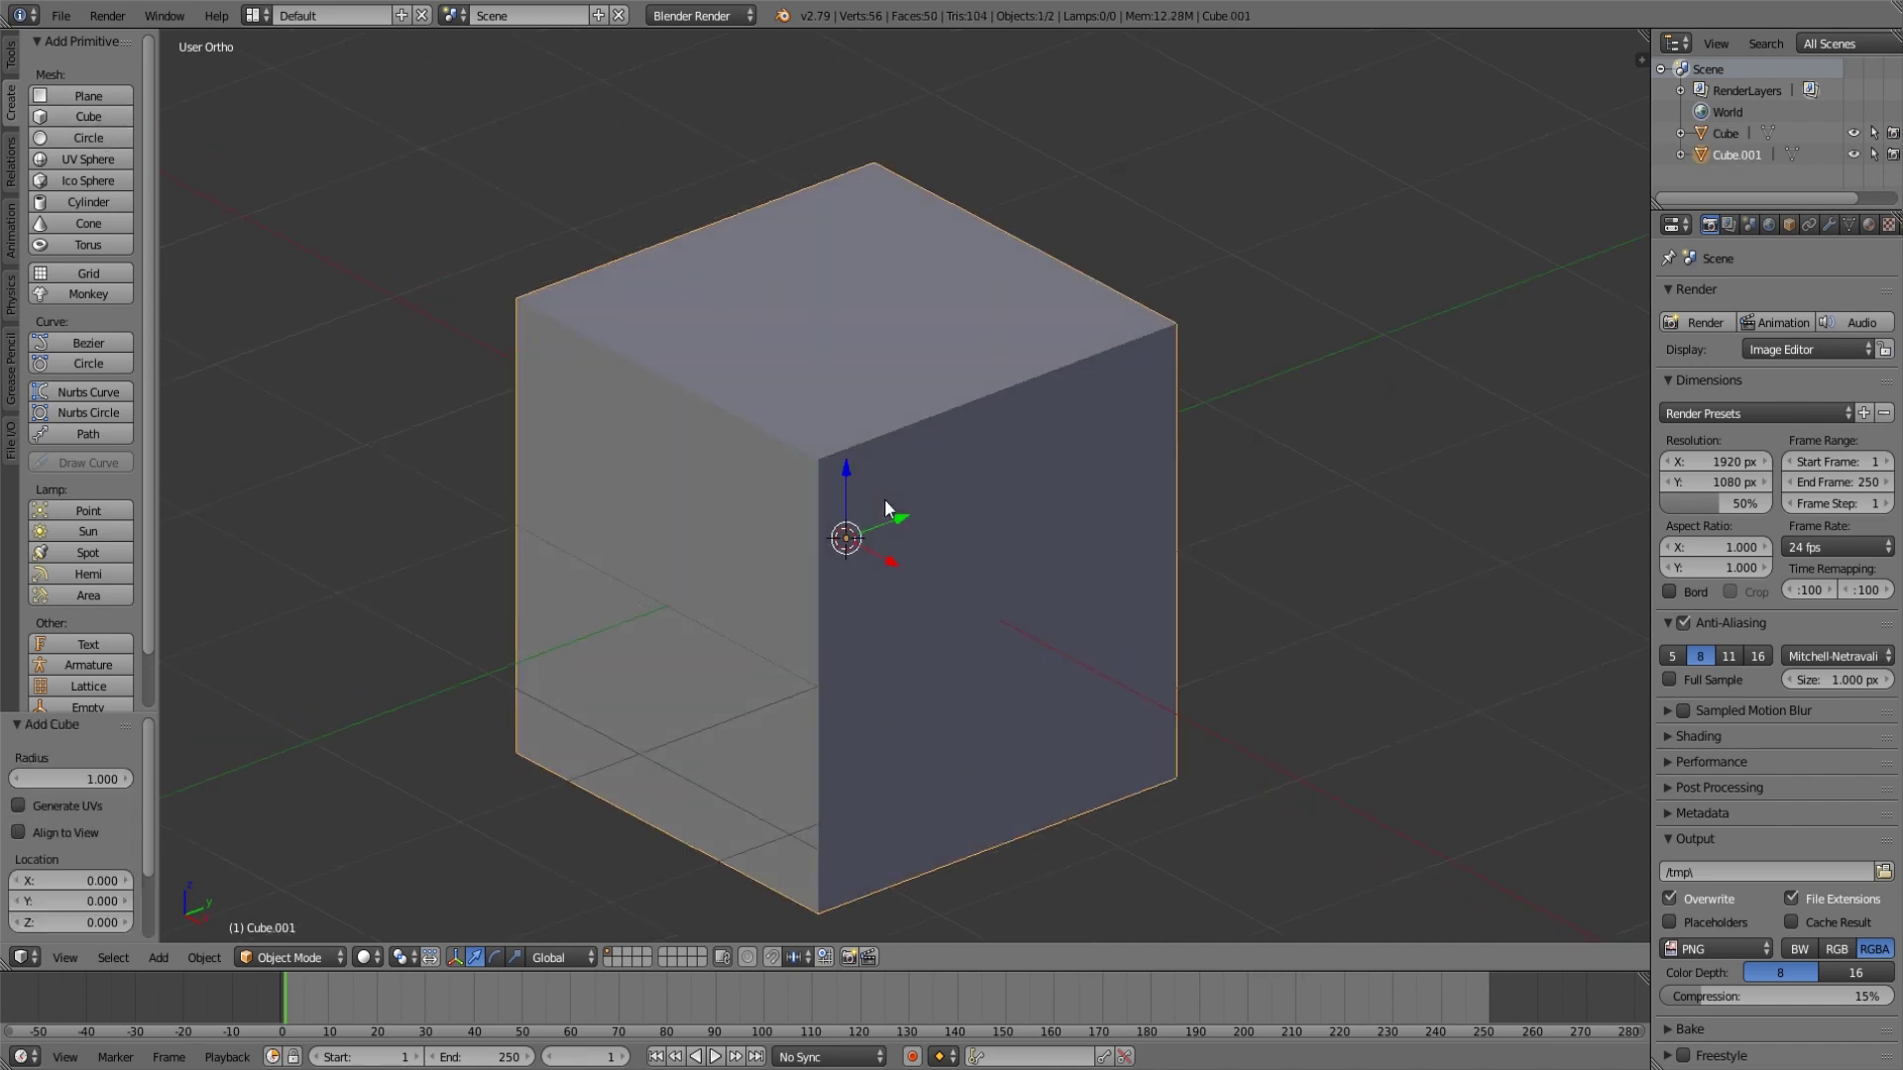
key("s")
left_click(918, 547)
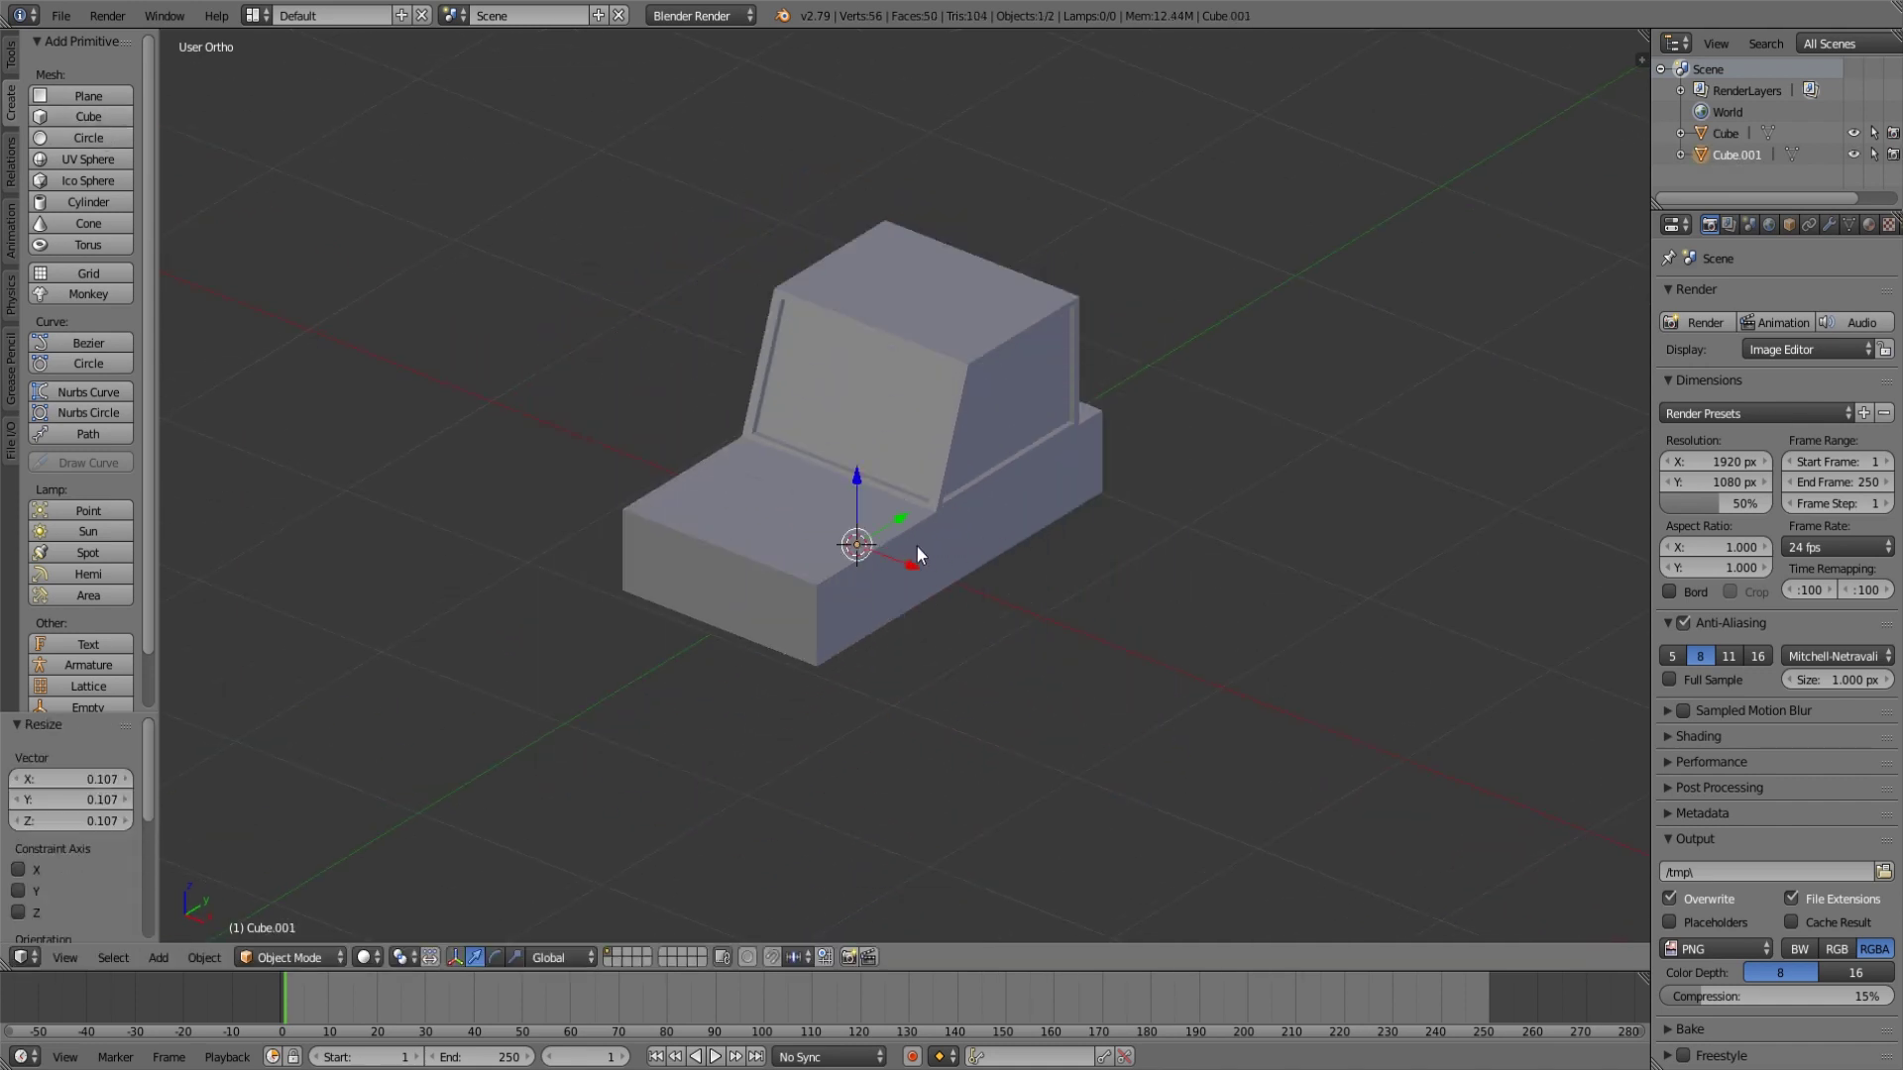
key("g")
key("x")
left_click(1051, 607)
Scale the small cube to 0.294 along Y and 0.284 along Z to make a thin bar.
key("s")
key("y")
left_click(1021, 605)
key("s")
key("z")
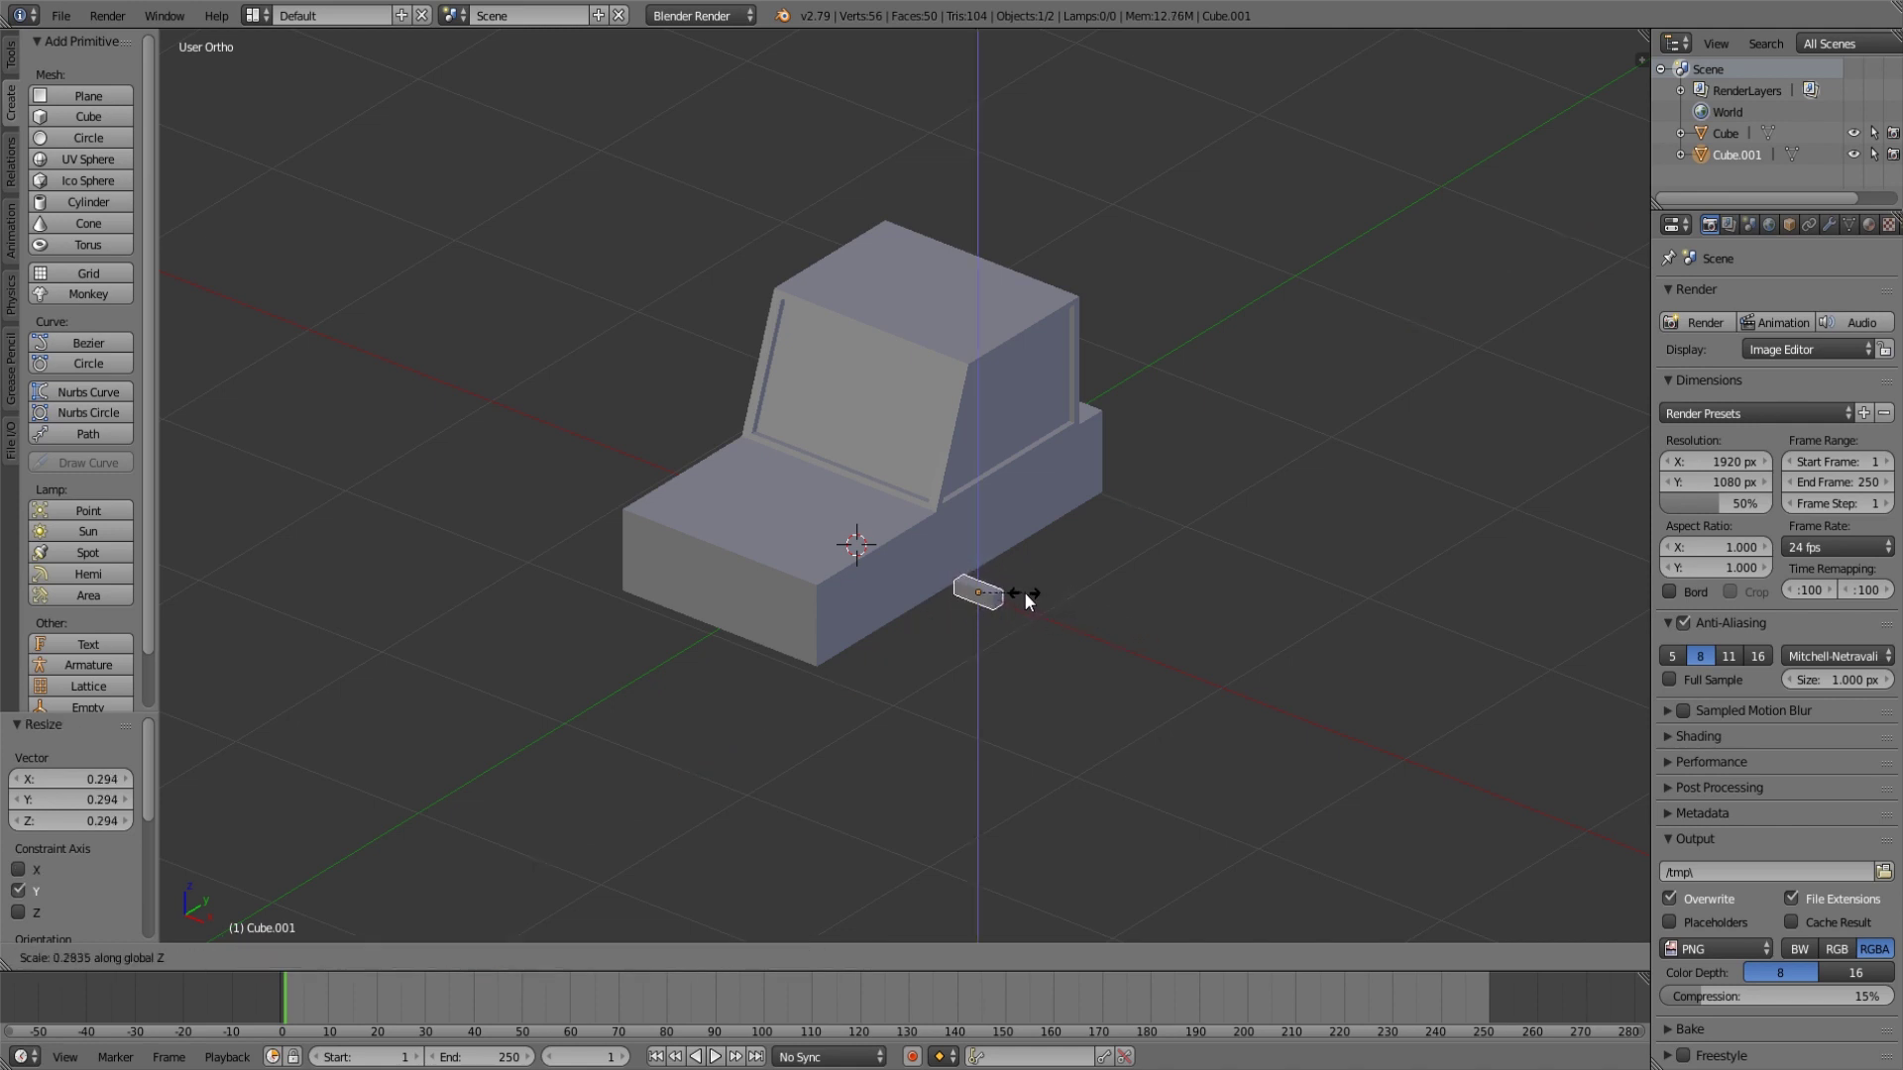
left_click(1025, 591)
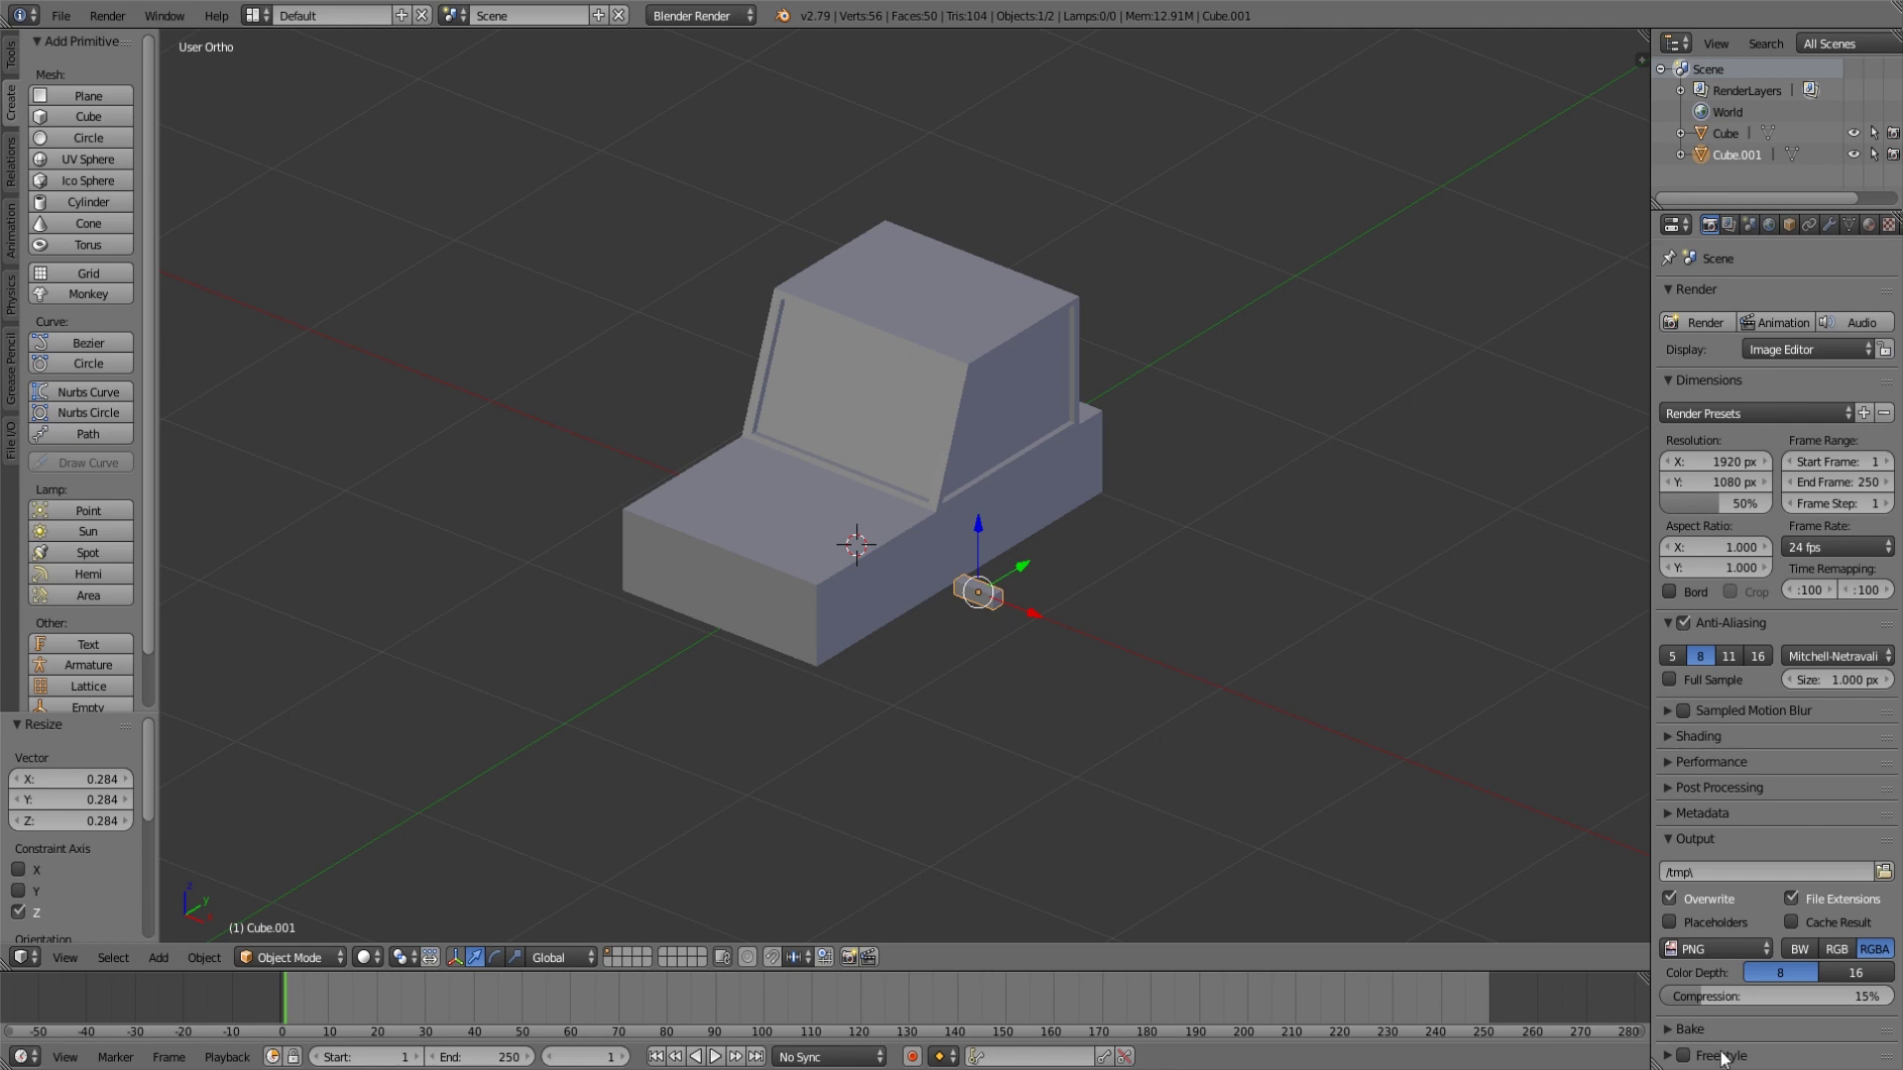
Raise the small bar 0.438 along Z to the height of the side window's lower edge.
middle_click_drag(1040, 650, 1031, 644)
scroll(1026, 634, "up", 4)
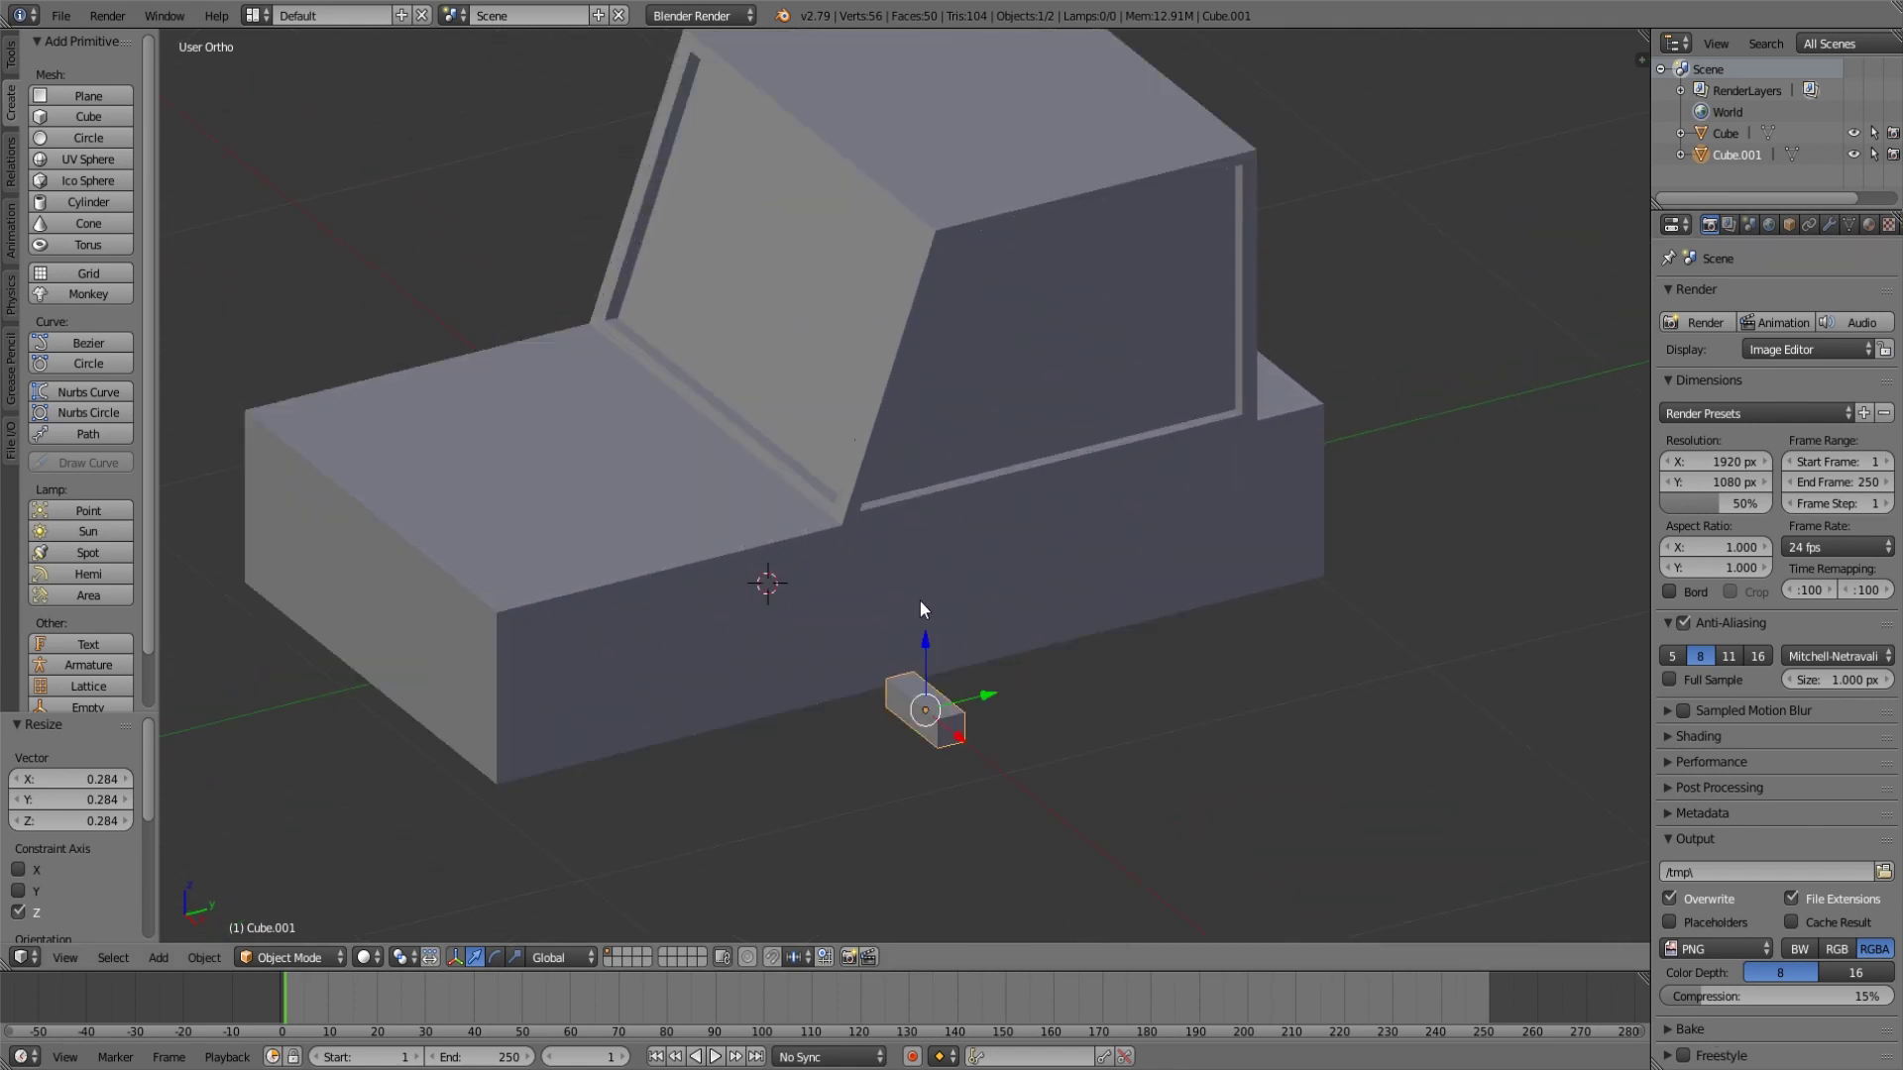
left_click_drag(923, 639, 912, 452)
middle_click_drag(922, 485, 1377, 567)
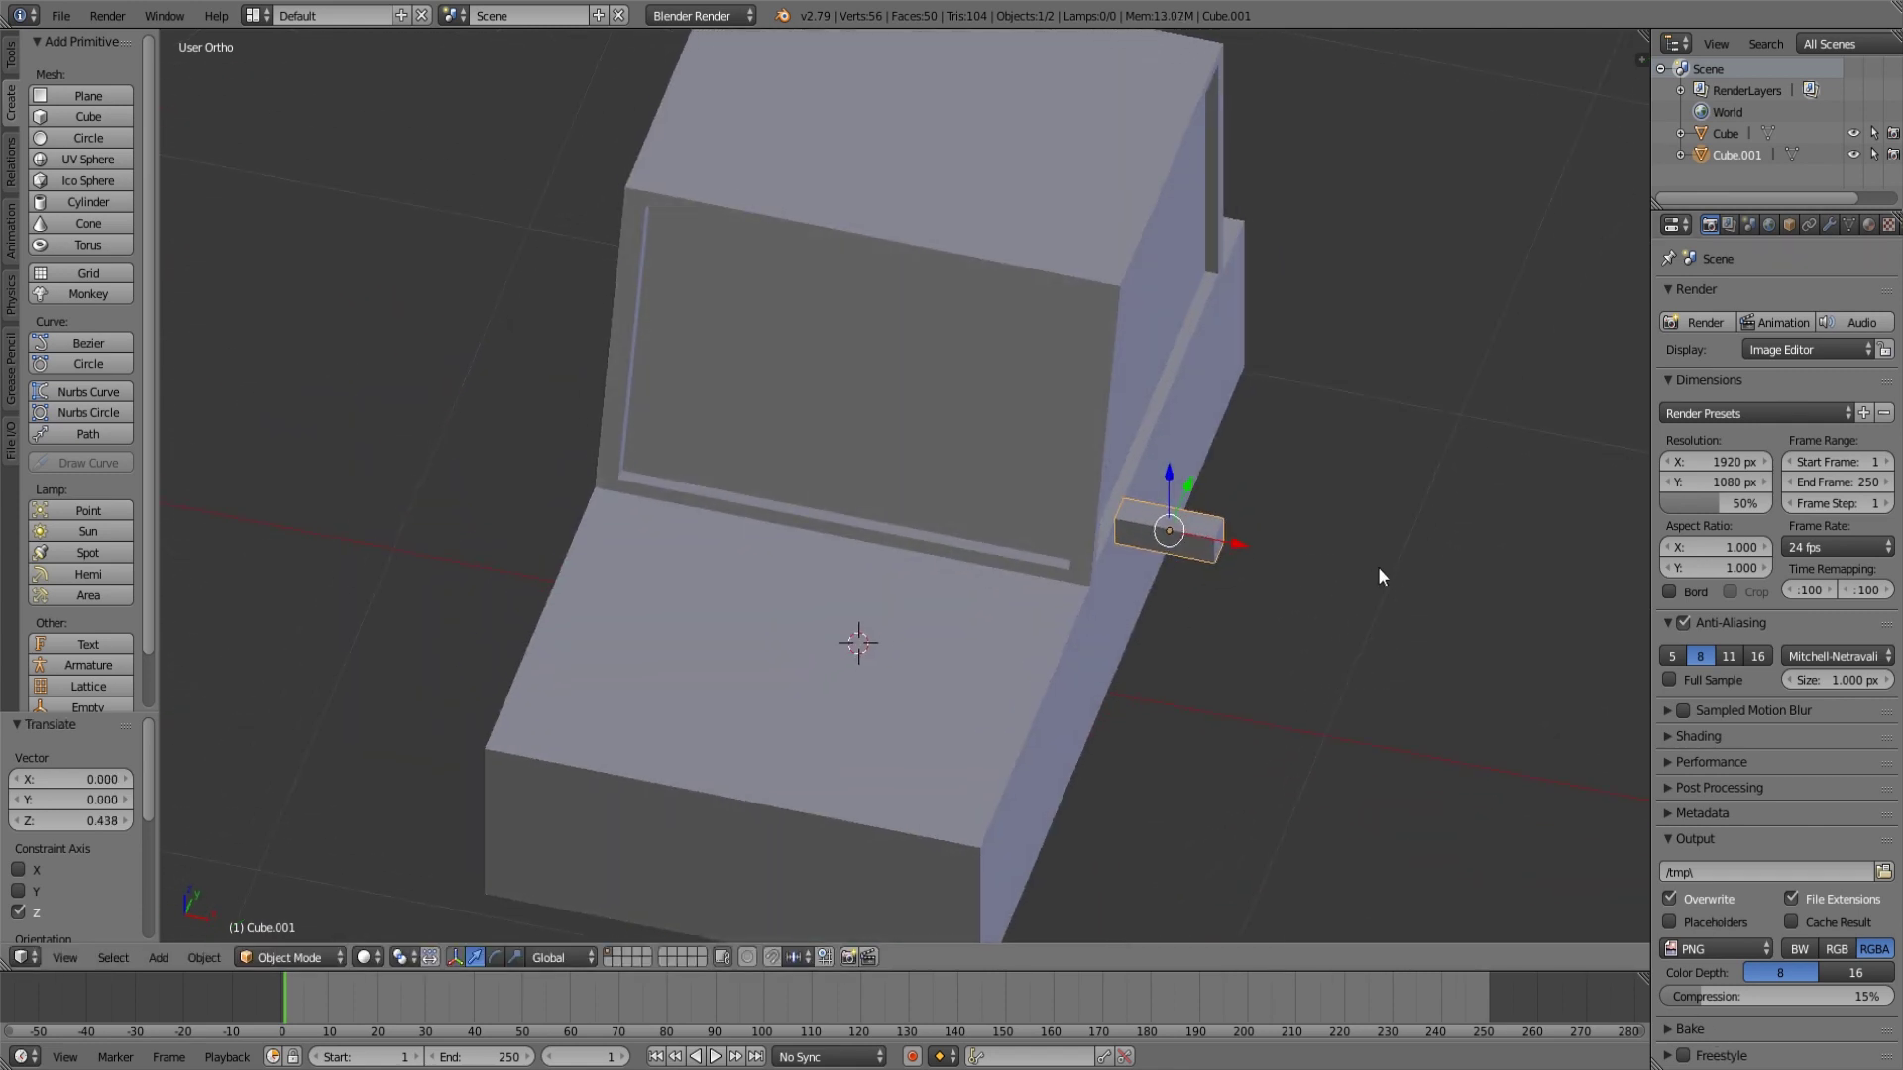
Scale the small bar along X in two passes to adjust its length.
key("s")
key("x")
left_click(1266, 541)
key("s")
key("x")
left_click(1294, 552)
Scale the small bar to 0.79 along Z, about 0.53 along Y, and 1.34 along Z.
mouse_move(1293, 551)
middle_mouse_down()
mouse_move(1272, 565)
mouse_move(1292, 545)
middle_mouse_up()
key("s")
key("z")
left_click(1252, 545)
key("s")
key("y")
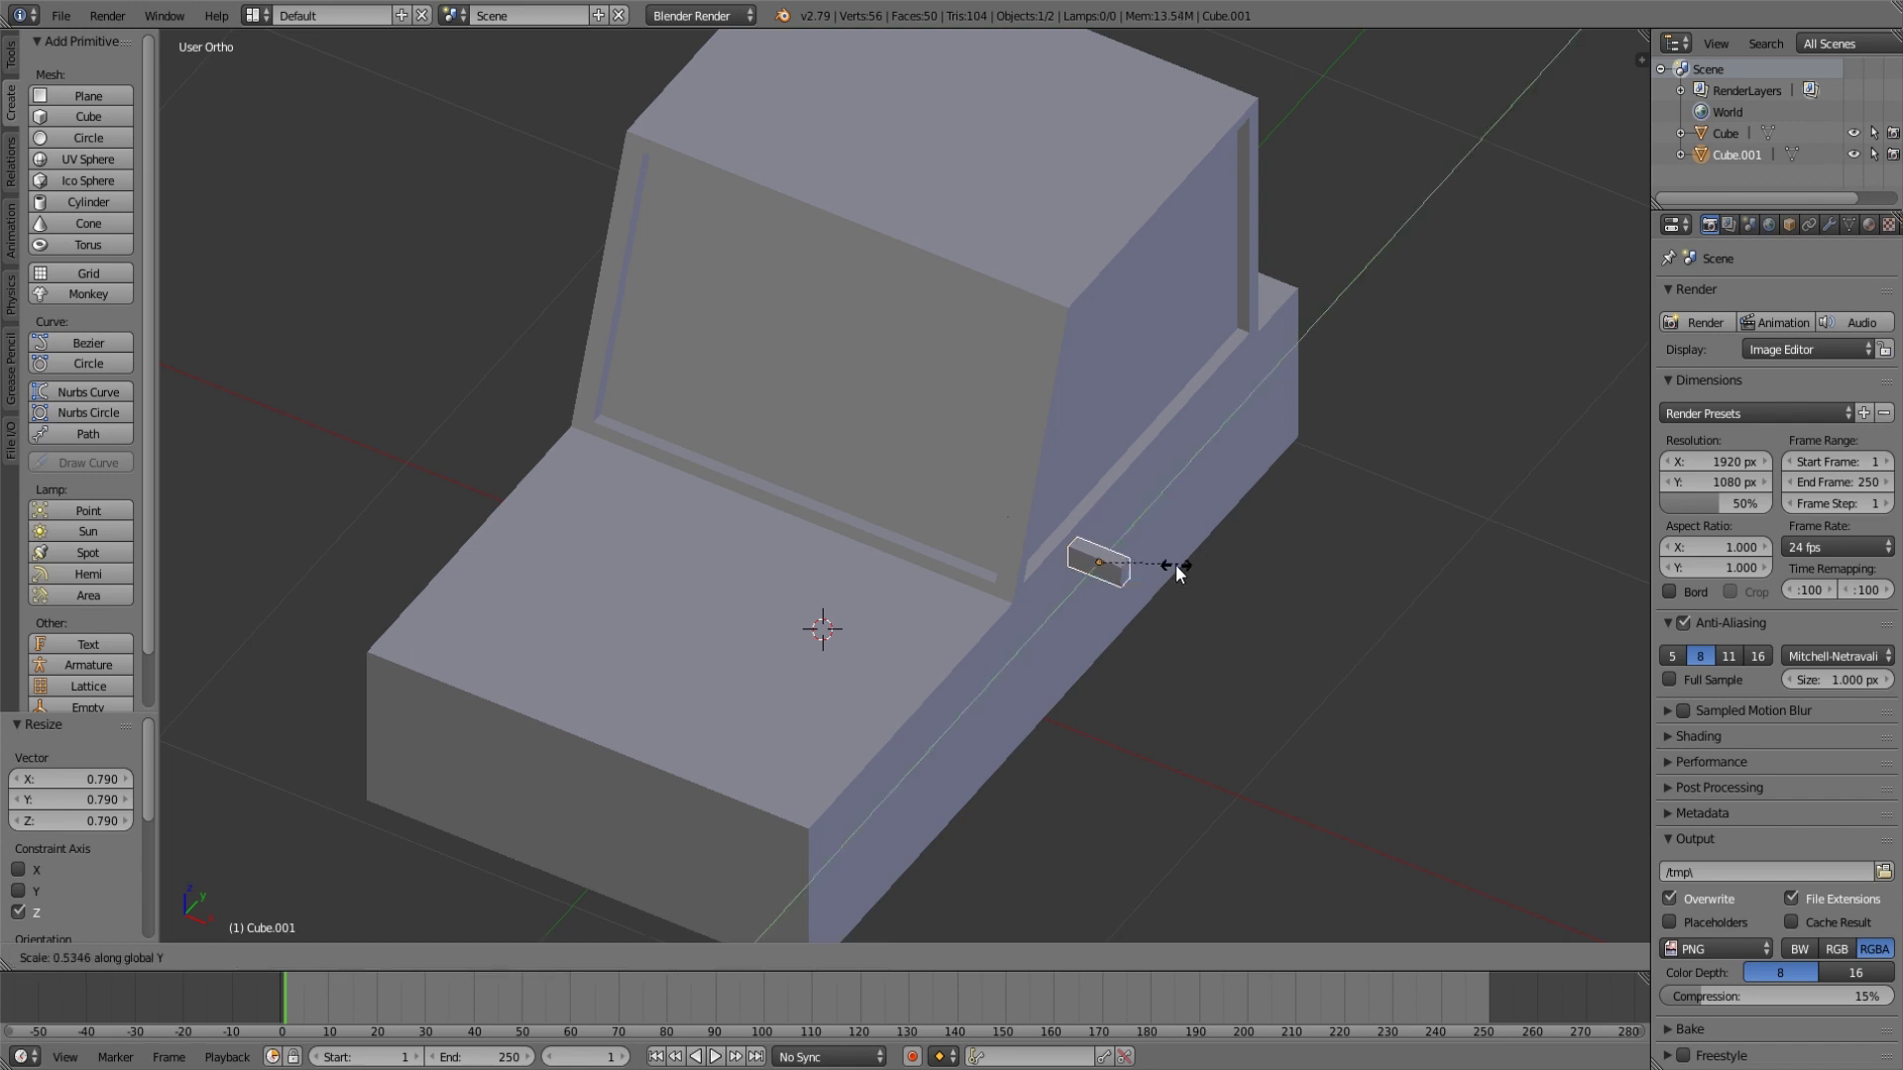
left_click(1170, 567)
key("s")
key("z")
left_click(1193, 571)
In front view, move the mirror block -0.1 along X so it sits against the cabin's side.
middle_click_drag(1352, 599, 1233, 567)
scroll(933, 533, "down", 2)
key("KP_1")
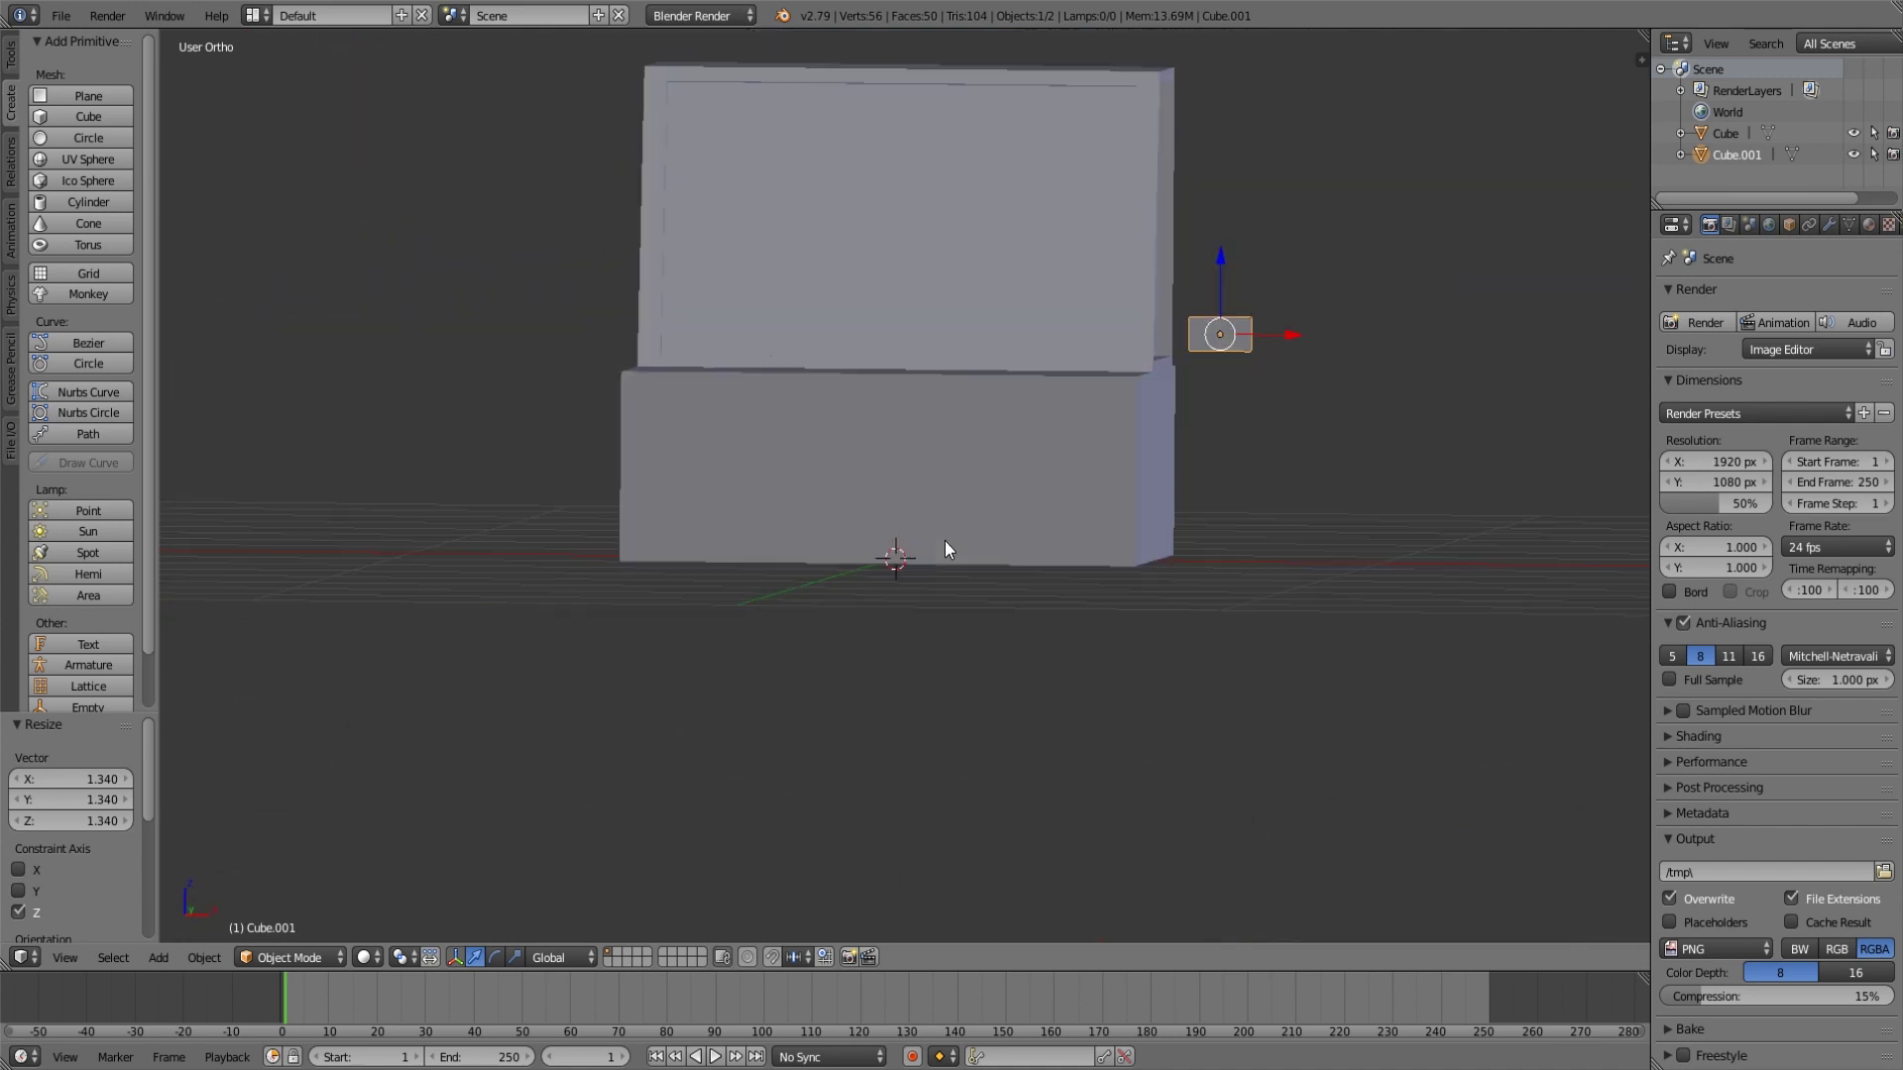
key("g")
key("x")
left_click(1258, 327)
middle_click_drag(1298, 379, 937, 436)
key("KP_1")
Slide the mirror block toward the windshield by about -0.047 and then -0.027 along Y.
key("KP_3")
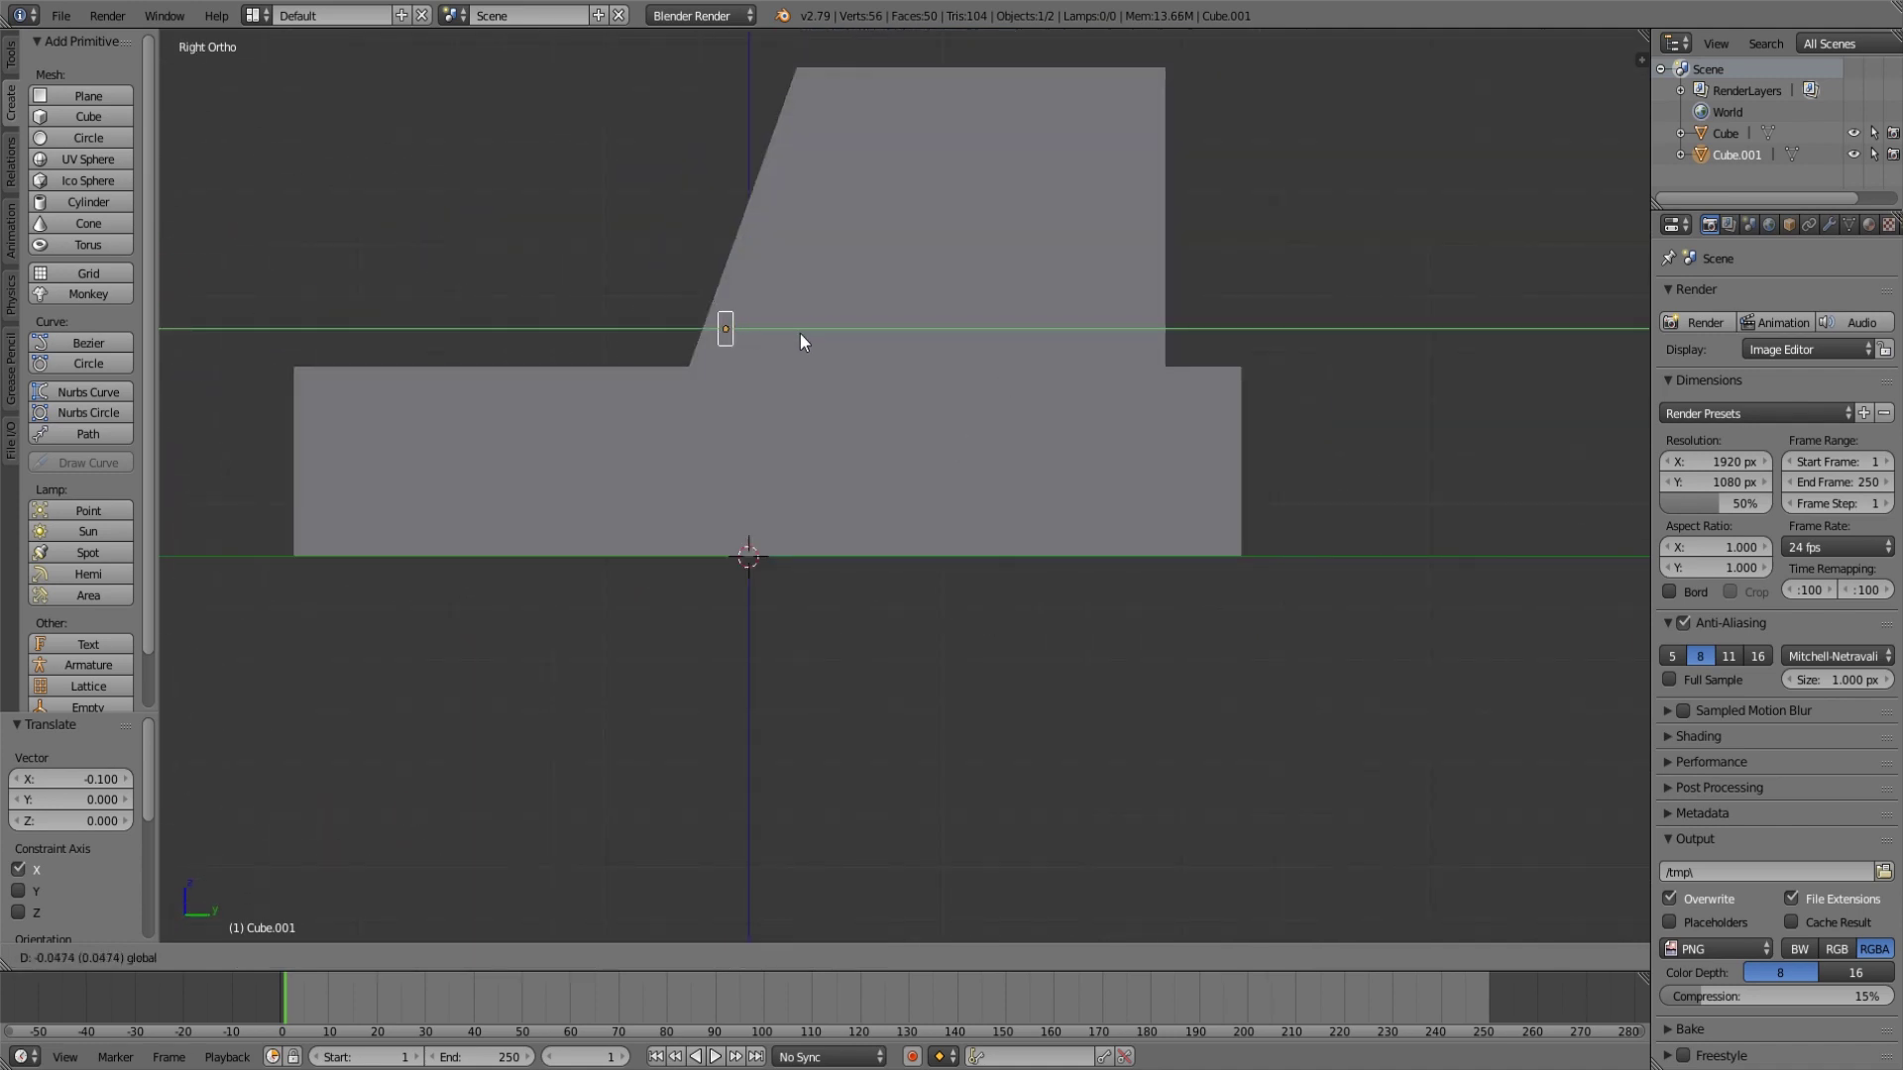
left_click_drag(823, 329, 801, 337)
middle_click_drag(801, 337, 907, 436)
scroll(867, 470, "up", 3)
left_click_drag(884, 433, 860, 436)
Rotate the mirror block -20.3° and a further -1.19° about X to match the windshield's slope.
key("r")
key("x")
left_click(928, 444)
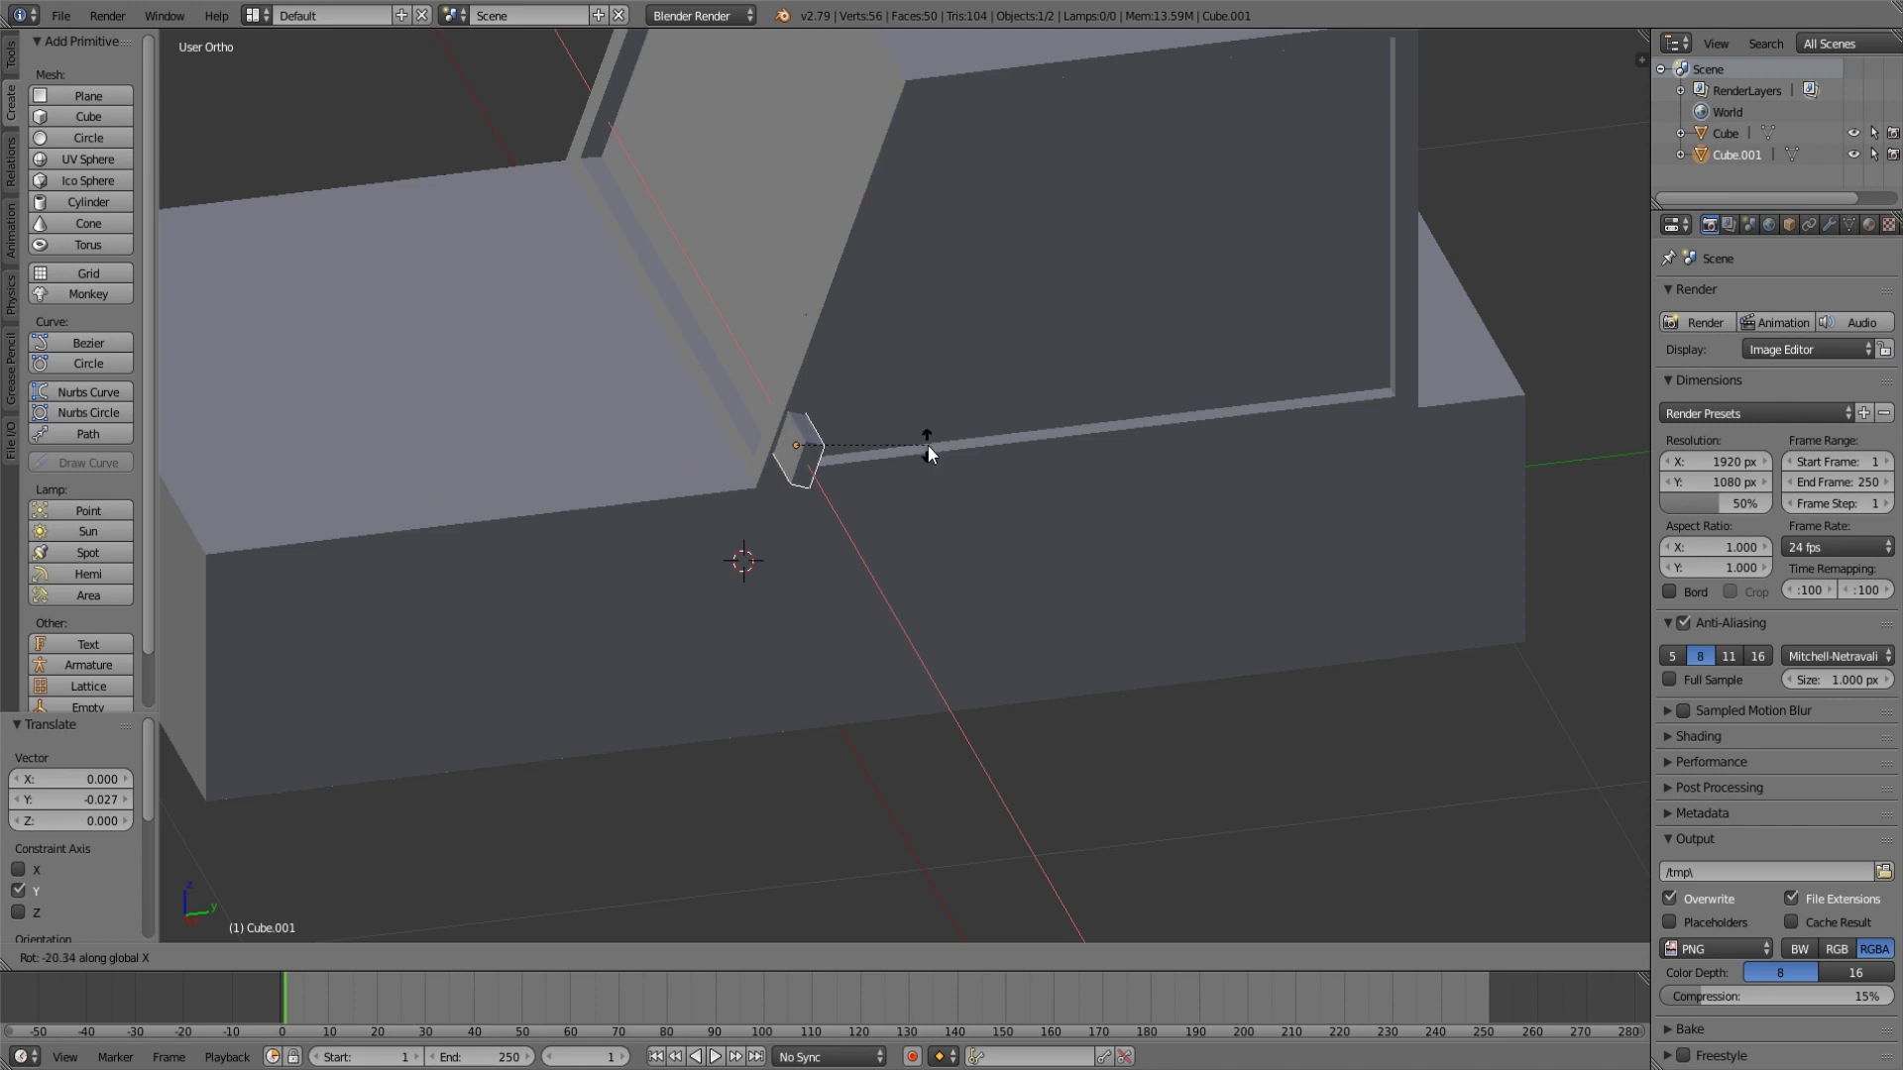
key("KP_3")
key("r")
key("x")
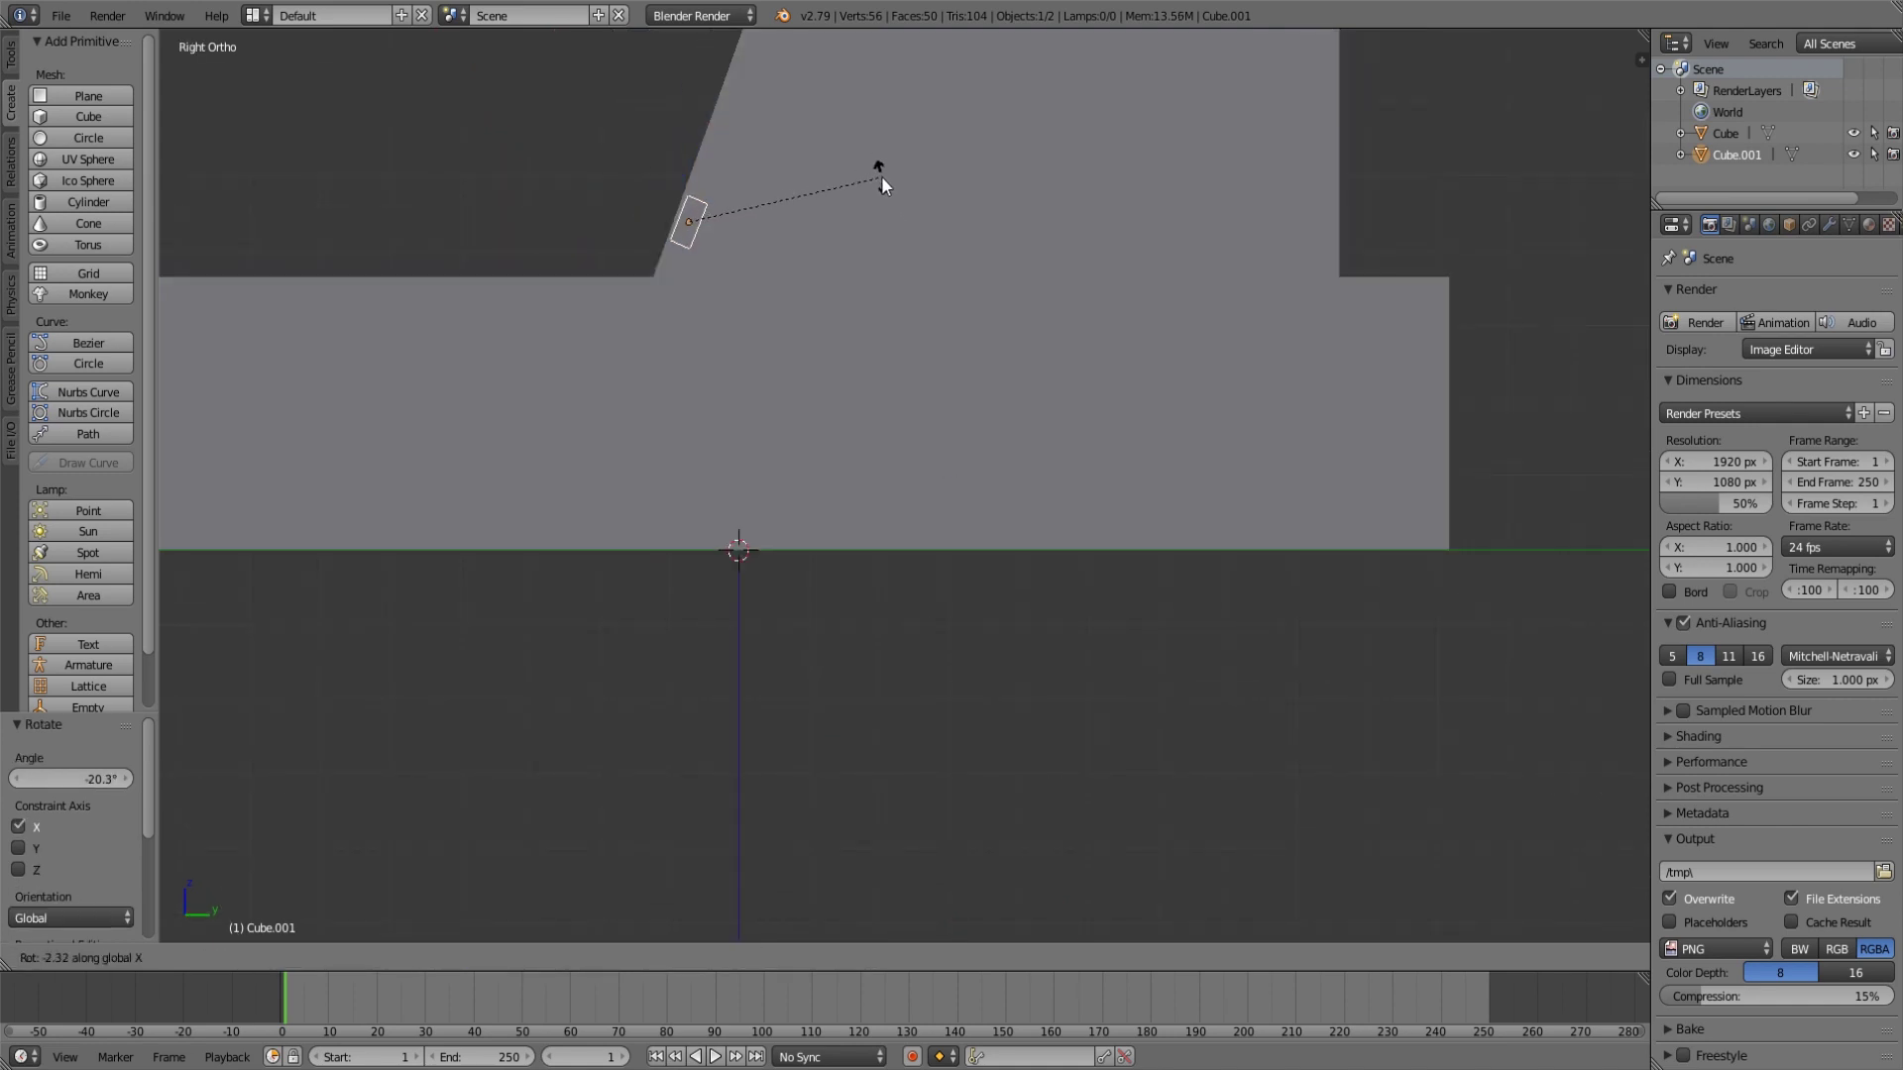
left_click(882, 170)
Duplicate the mirror block and move the copy about -1.133 along X to the cabin's opposite side.
middle_click_drag(845, 277, 1003, 353)
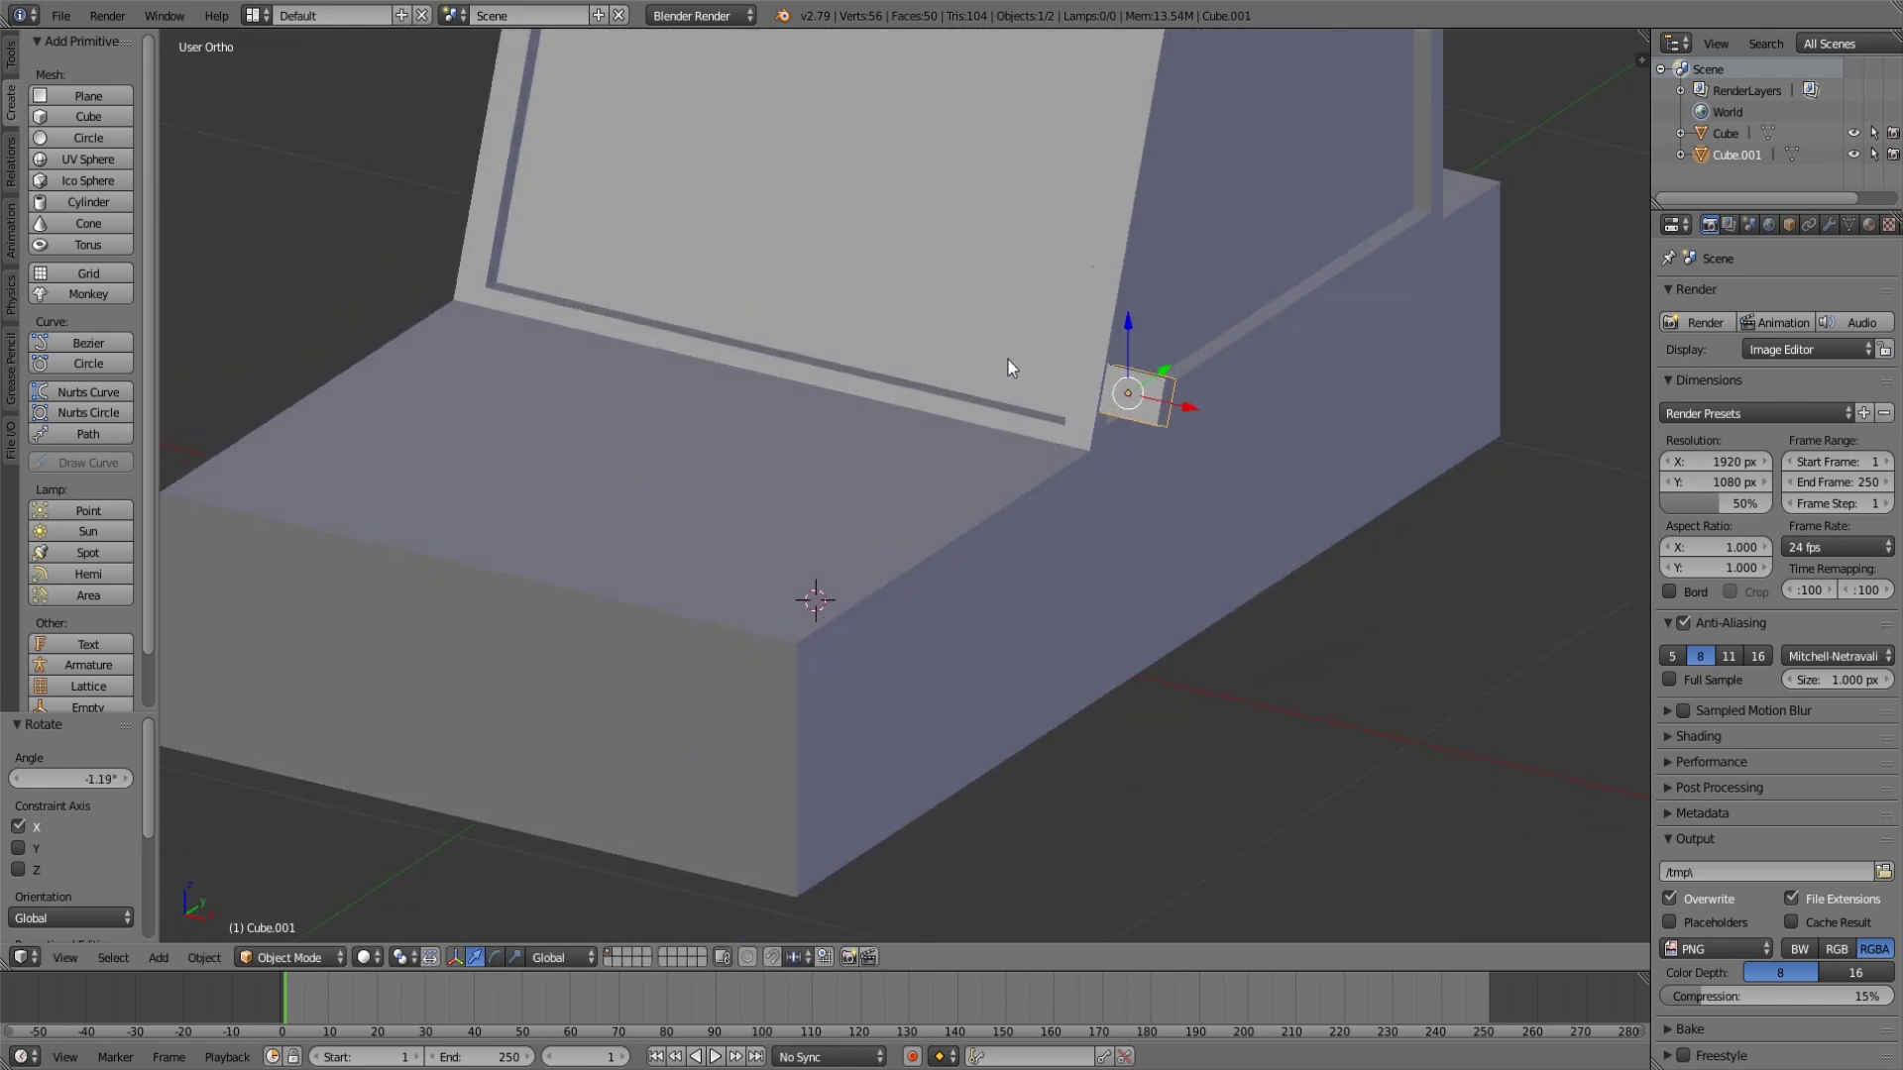
scroll(1005, 358, "down", 4)
key("a")
right_click(1021, 446)
middle_click_drag(1023, 448, 1195, 498)
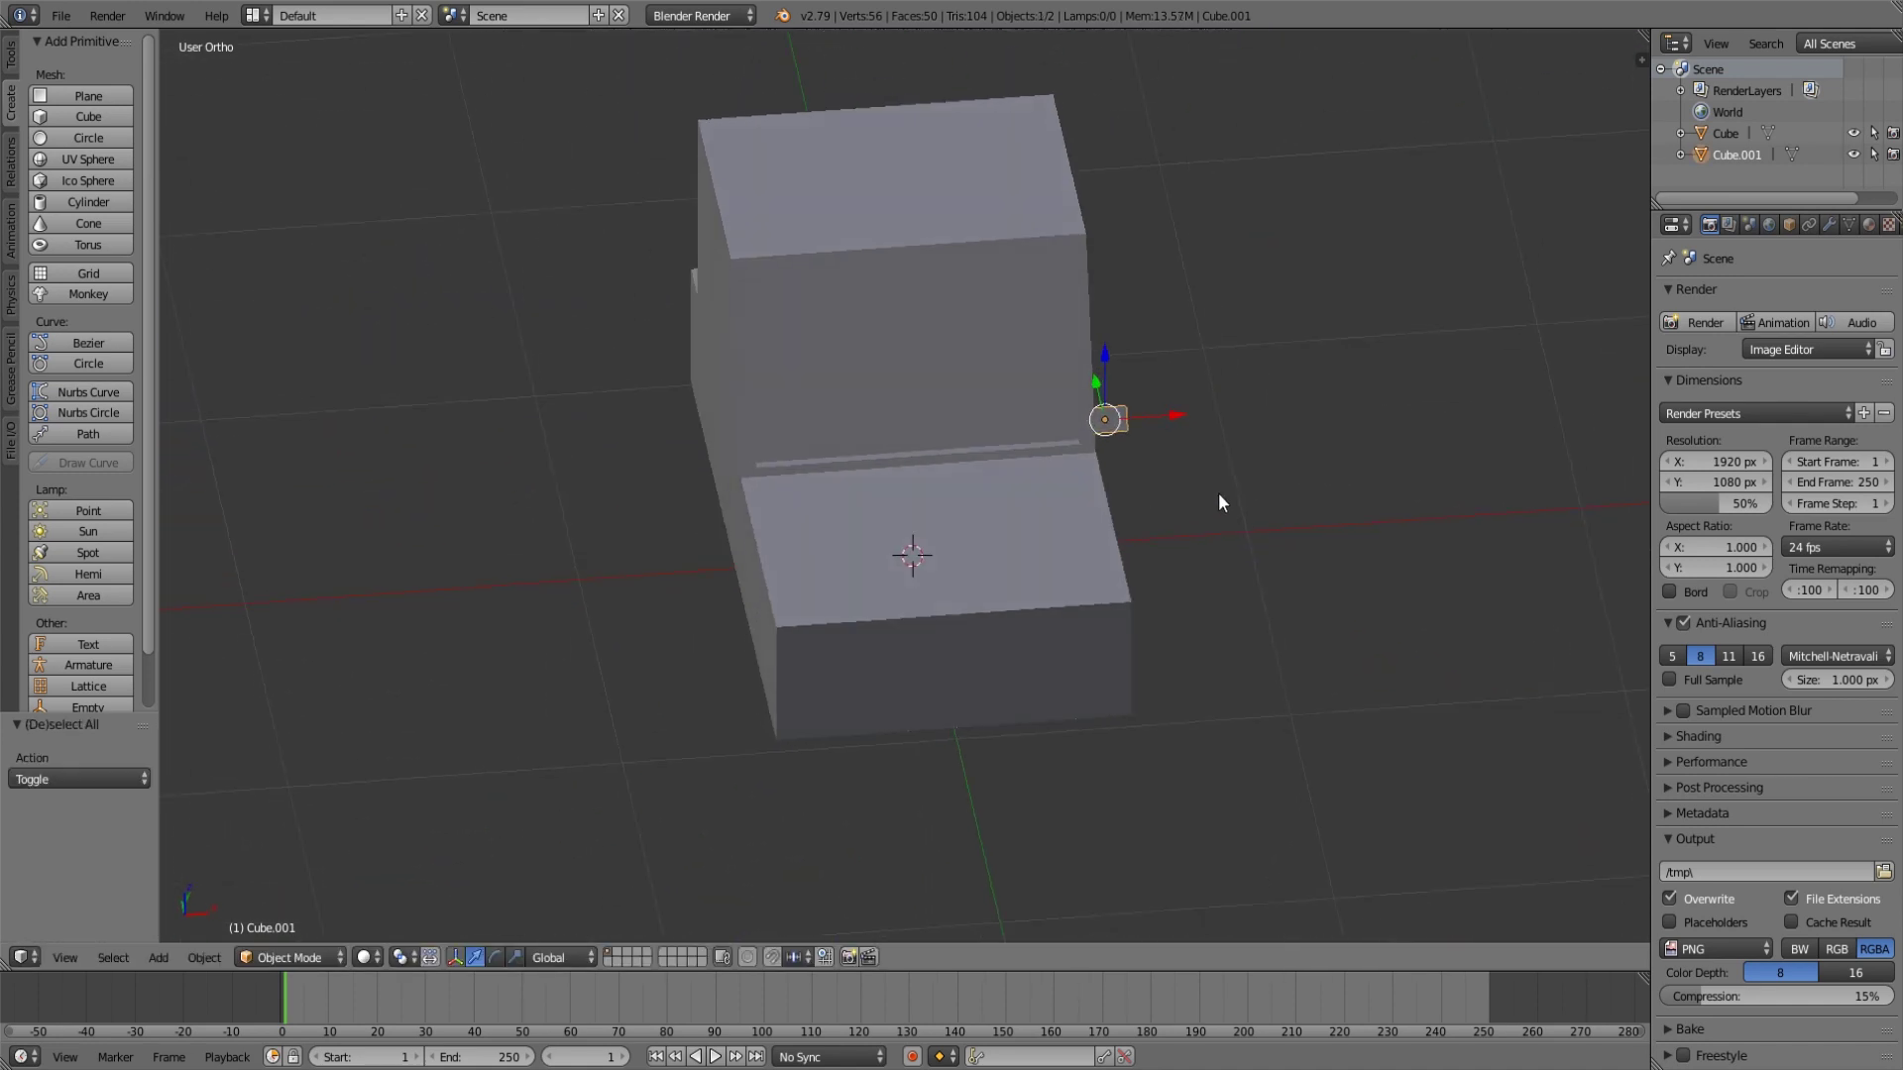
key("shift+d")
right_click(1218, 496)
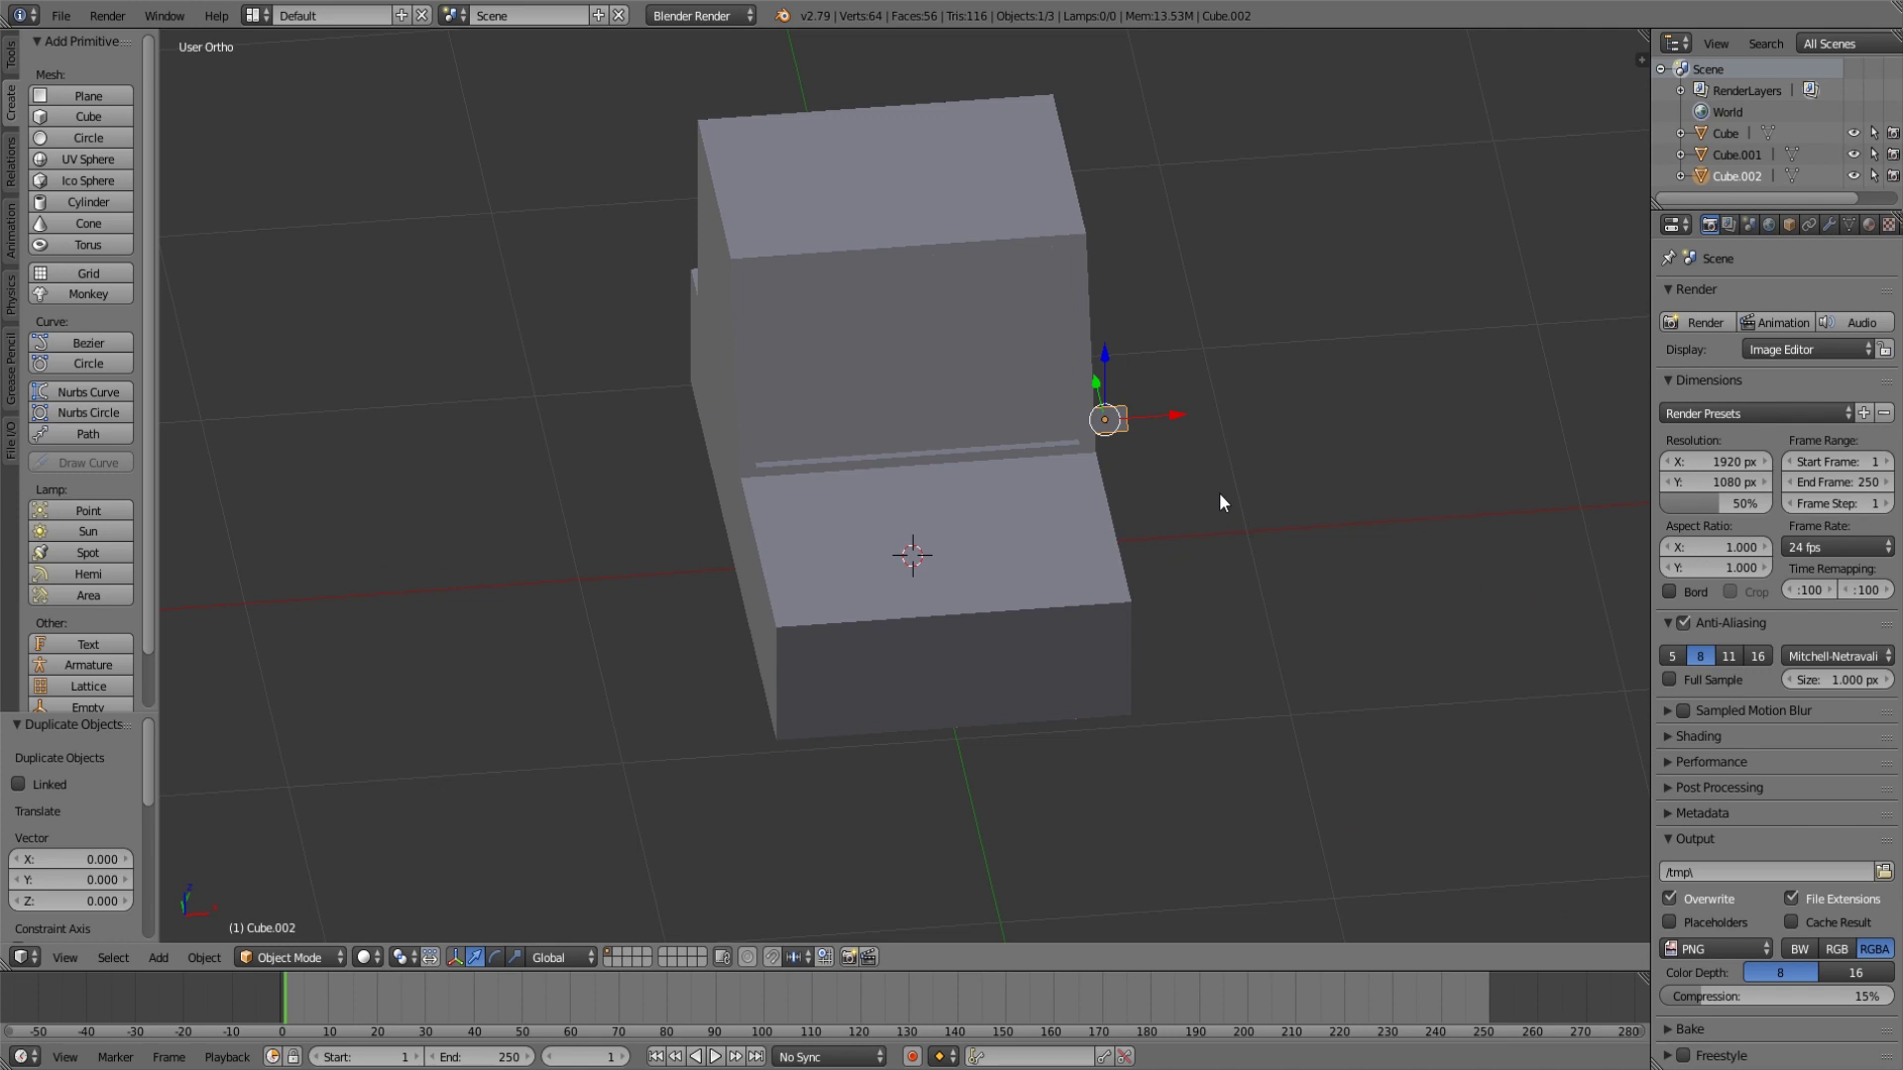
key("KP_1")
left_click_drag(1172, 362, 782, 365)
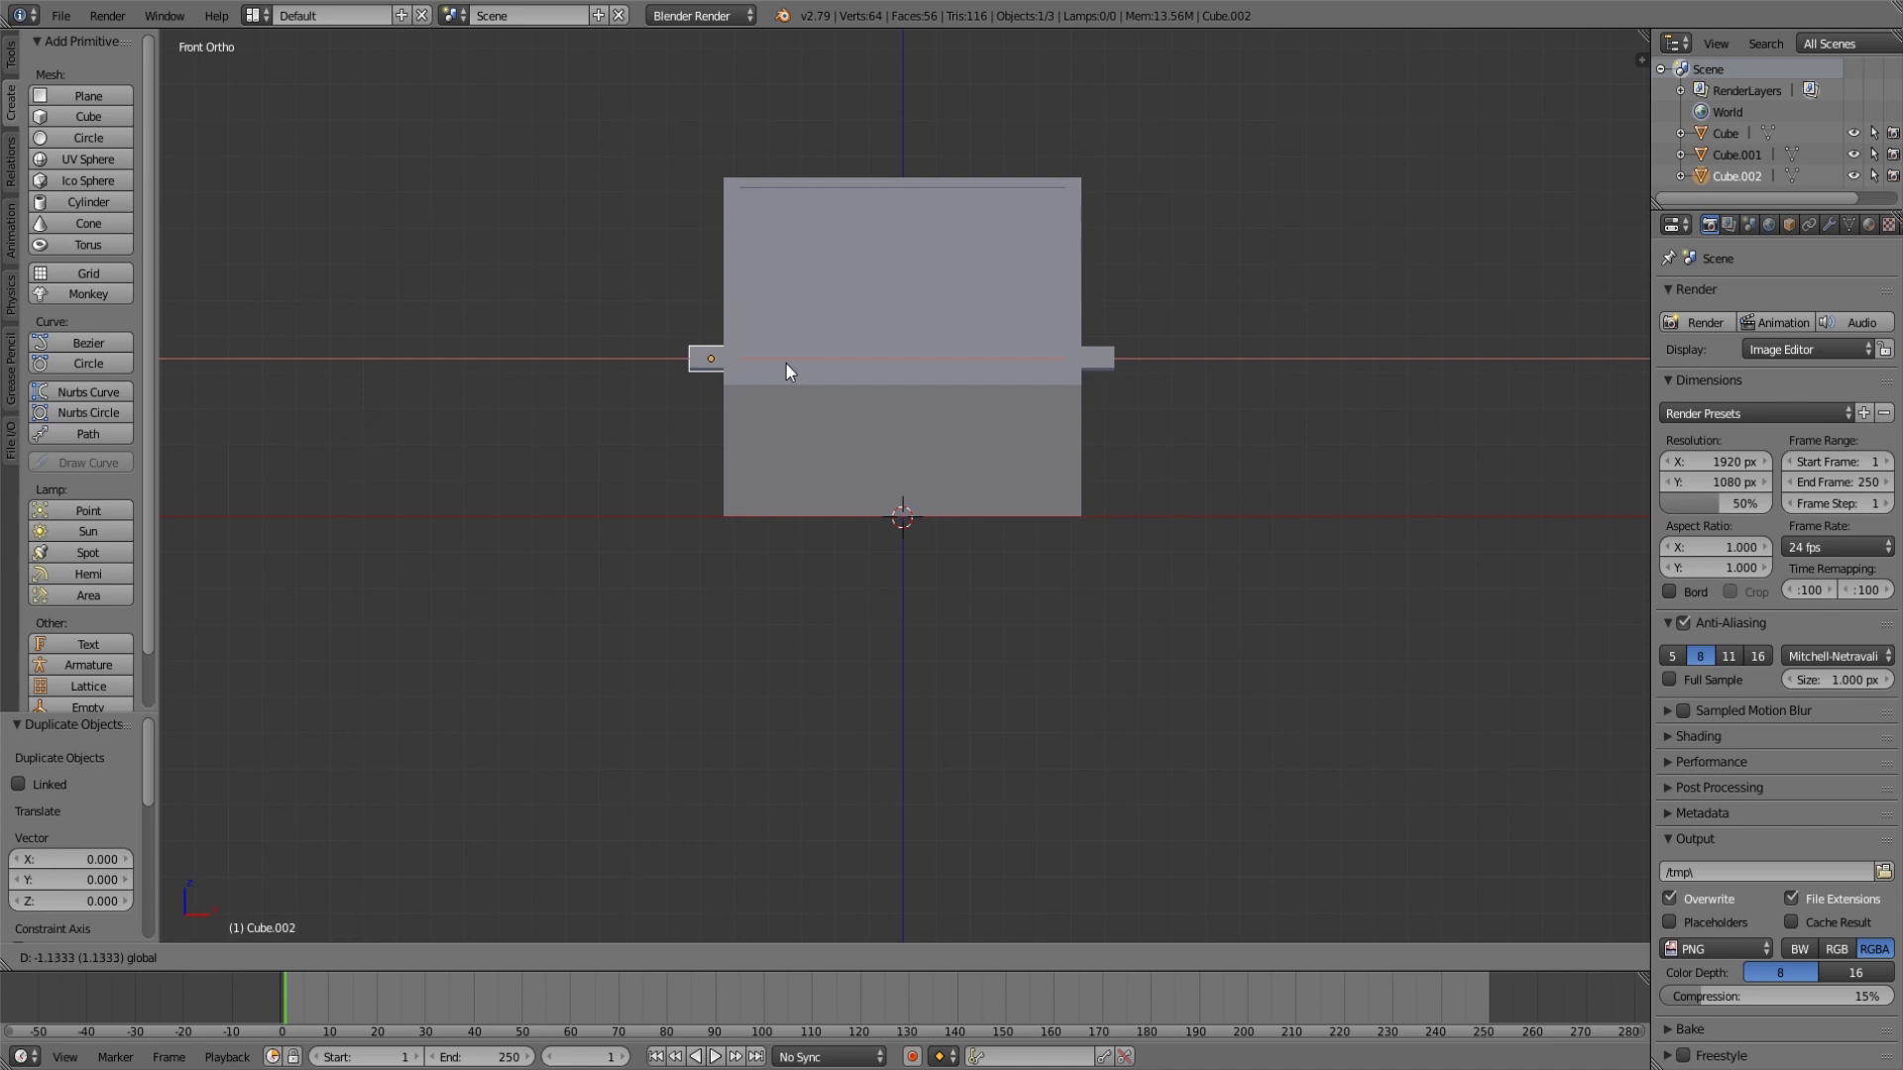
Select the copied mirror block, nudge it slightly toward the cabin's side and clear the selection.
key("a")
middle_click_drag(1262, 403, 1291, 469)
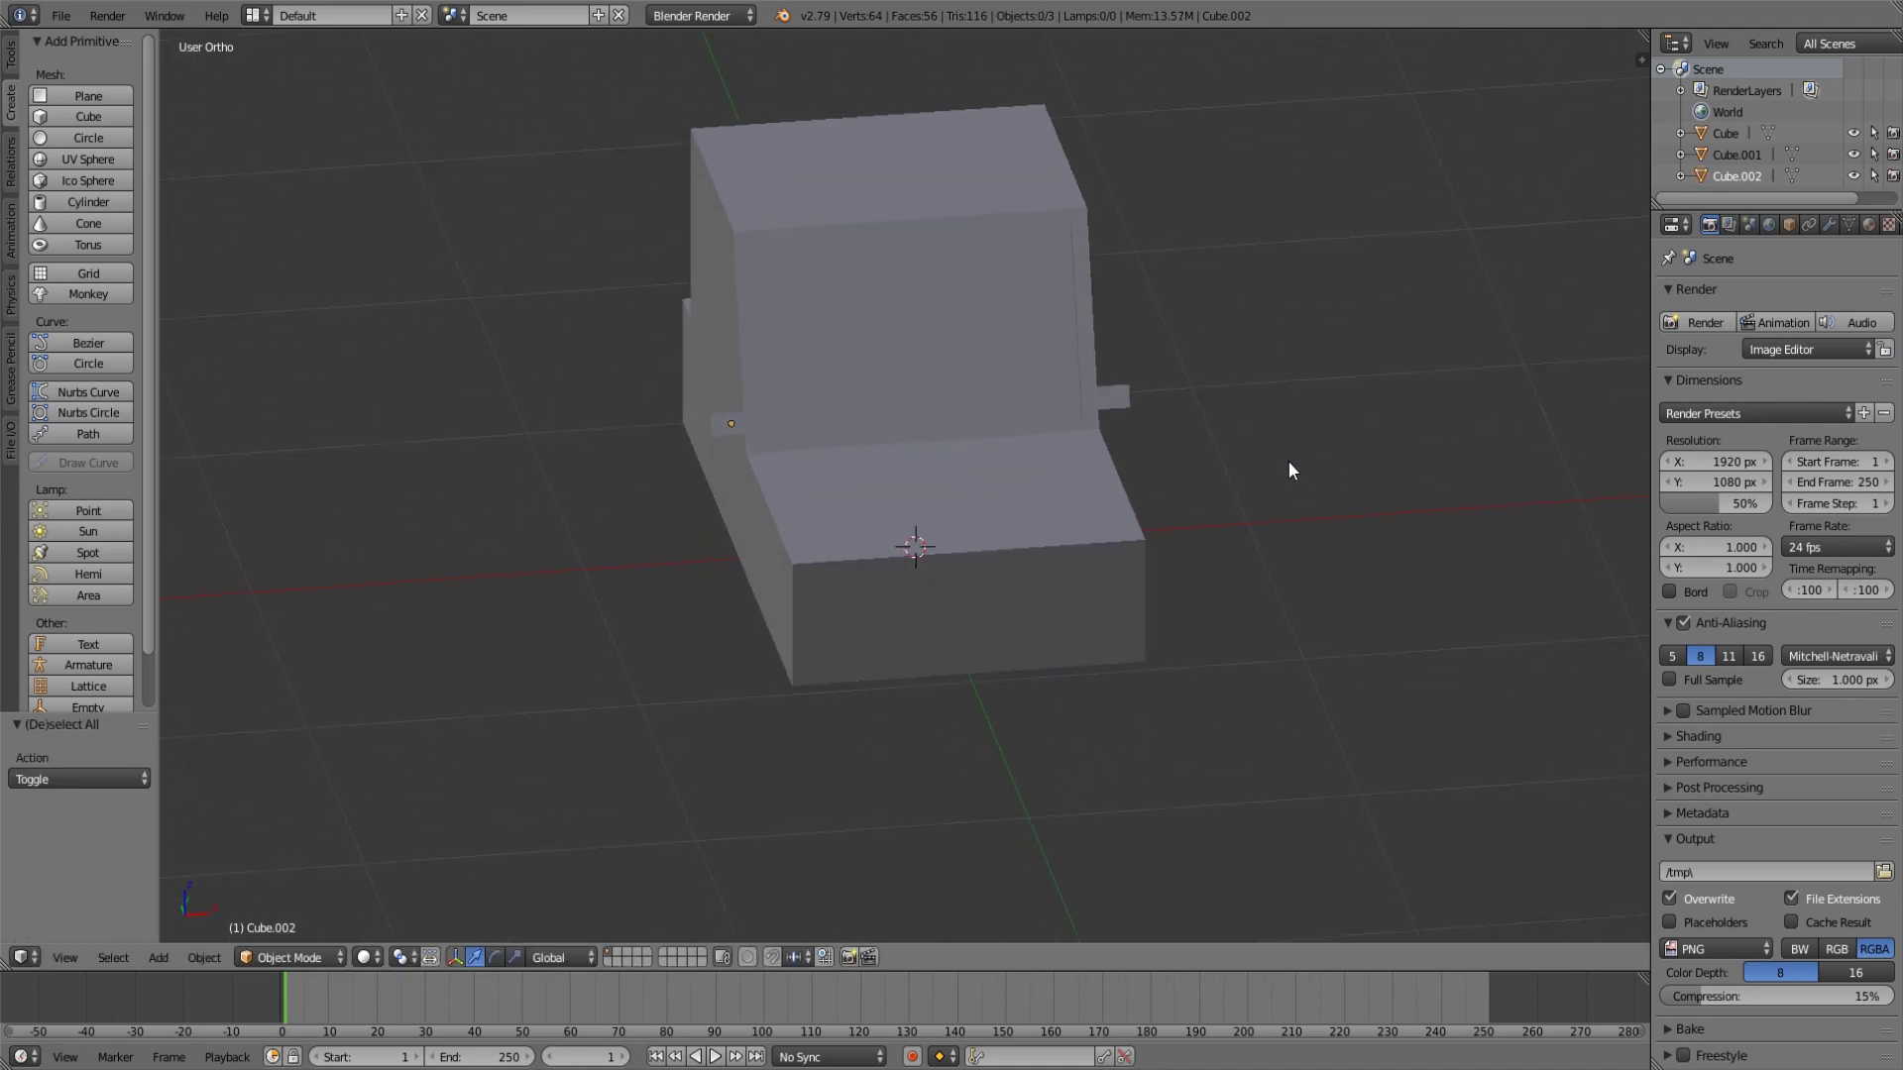
right_click(741, 428)
middle_click_drag(781, 451, 769, 408)
left_click_drag(776, 406, 783, 407)
key("a")
Select both mirror blocks and the vehicle body, join them into one object and clear the selection.
middle_click_drag(783, 407, 1085, 563)
right_click(995, 481)
key("a")
right_click(988, 482)
scroll(952, 485, "up", 3)
middle_click_drag(977, 507, 1155, 408)
right_click(1144, 406)
right_click(658, 406, "shift")
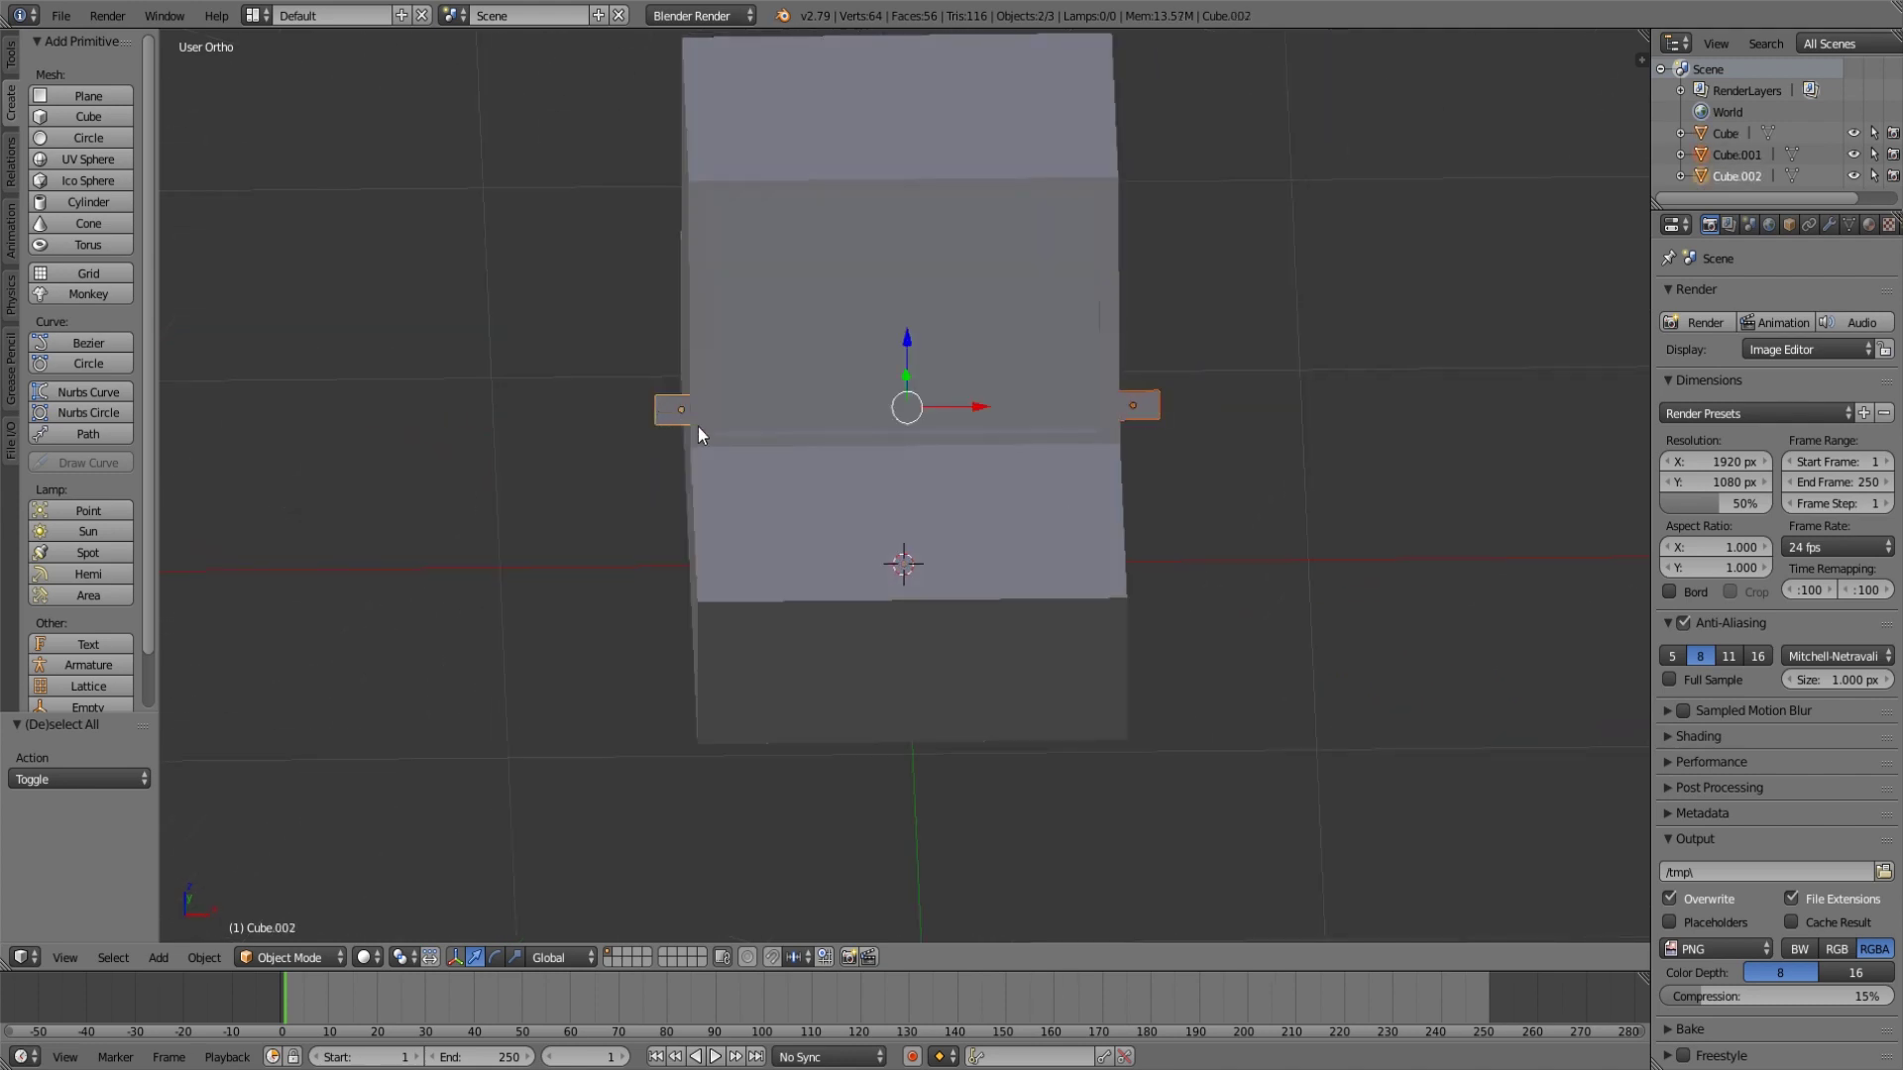
scroll(697, 426, "down", 2)
right_click(1000, 359, "shift")
key("ctrl+j")
key("a")
Add a cube, scale it down to a small block and move it along Y in front of the hood.
middle_click_drag(1222, 594, 1060, 573)
left_click(73, 117)
scroll(1189, 540, "down", 3)
key("s")
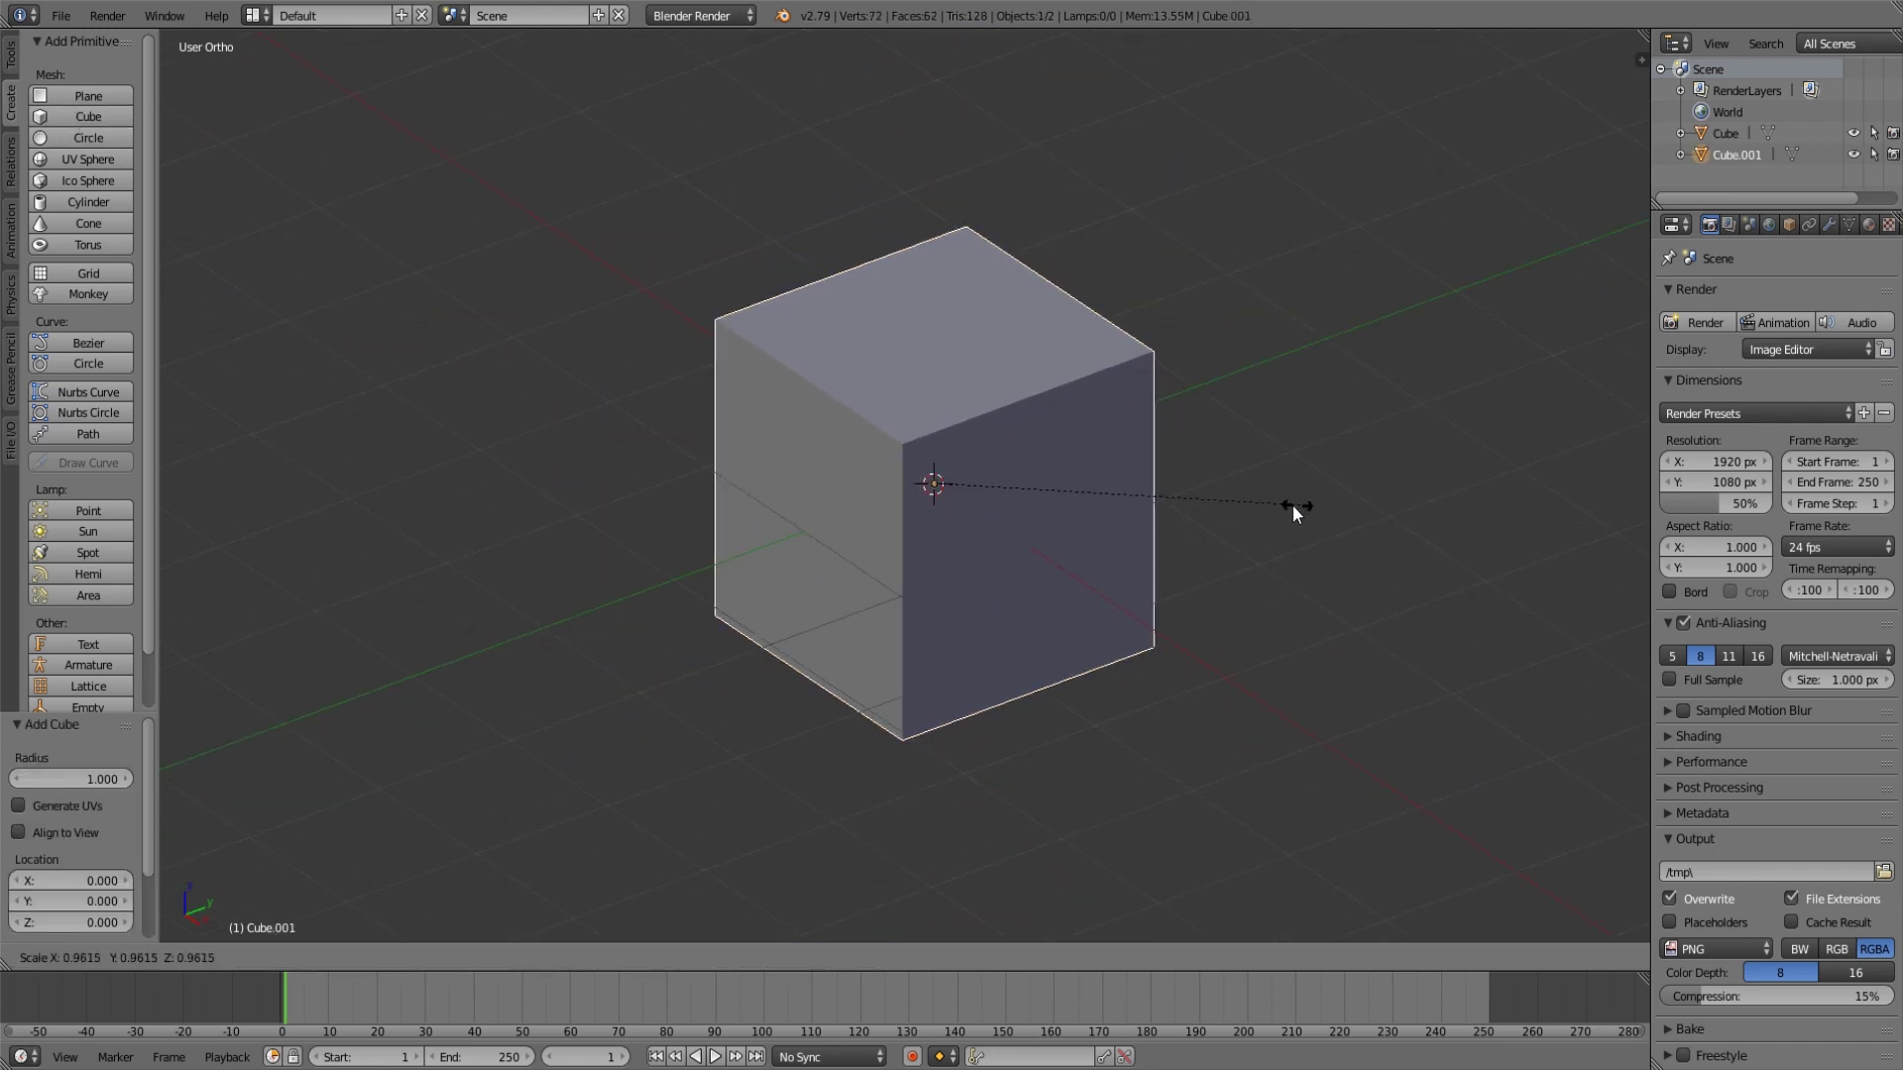
left_click(957, 509)
left_click_drag(985, 459, 833, 516)
middle_click_drag(832, 515, 929, 527)
scroll(929, 535, "up", 5)
Widen the small front block along X by a factor of 2.240 and a further 1.500.
key("s")
key("x")
left_click(1335, 817)
middle_click_drag(994, 672, 1051, 675)
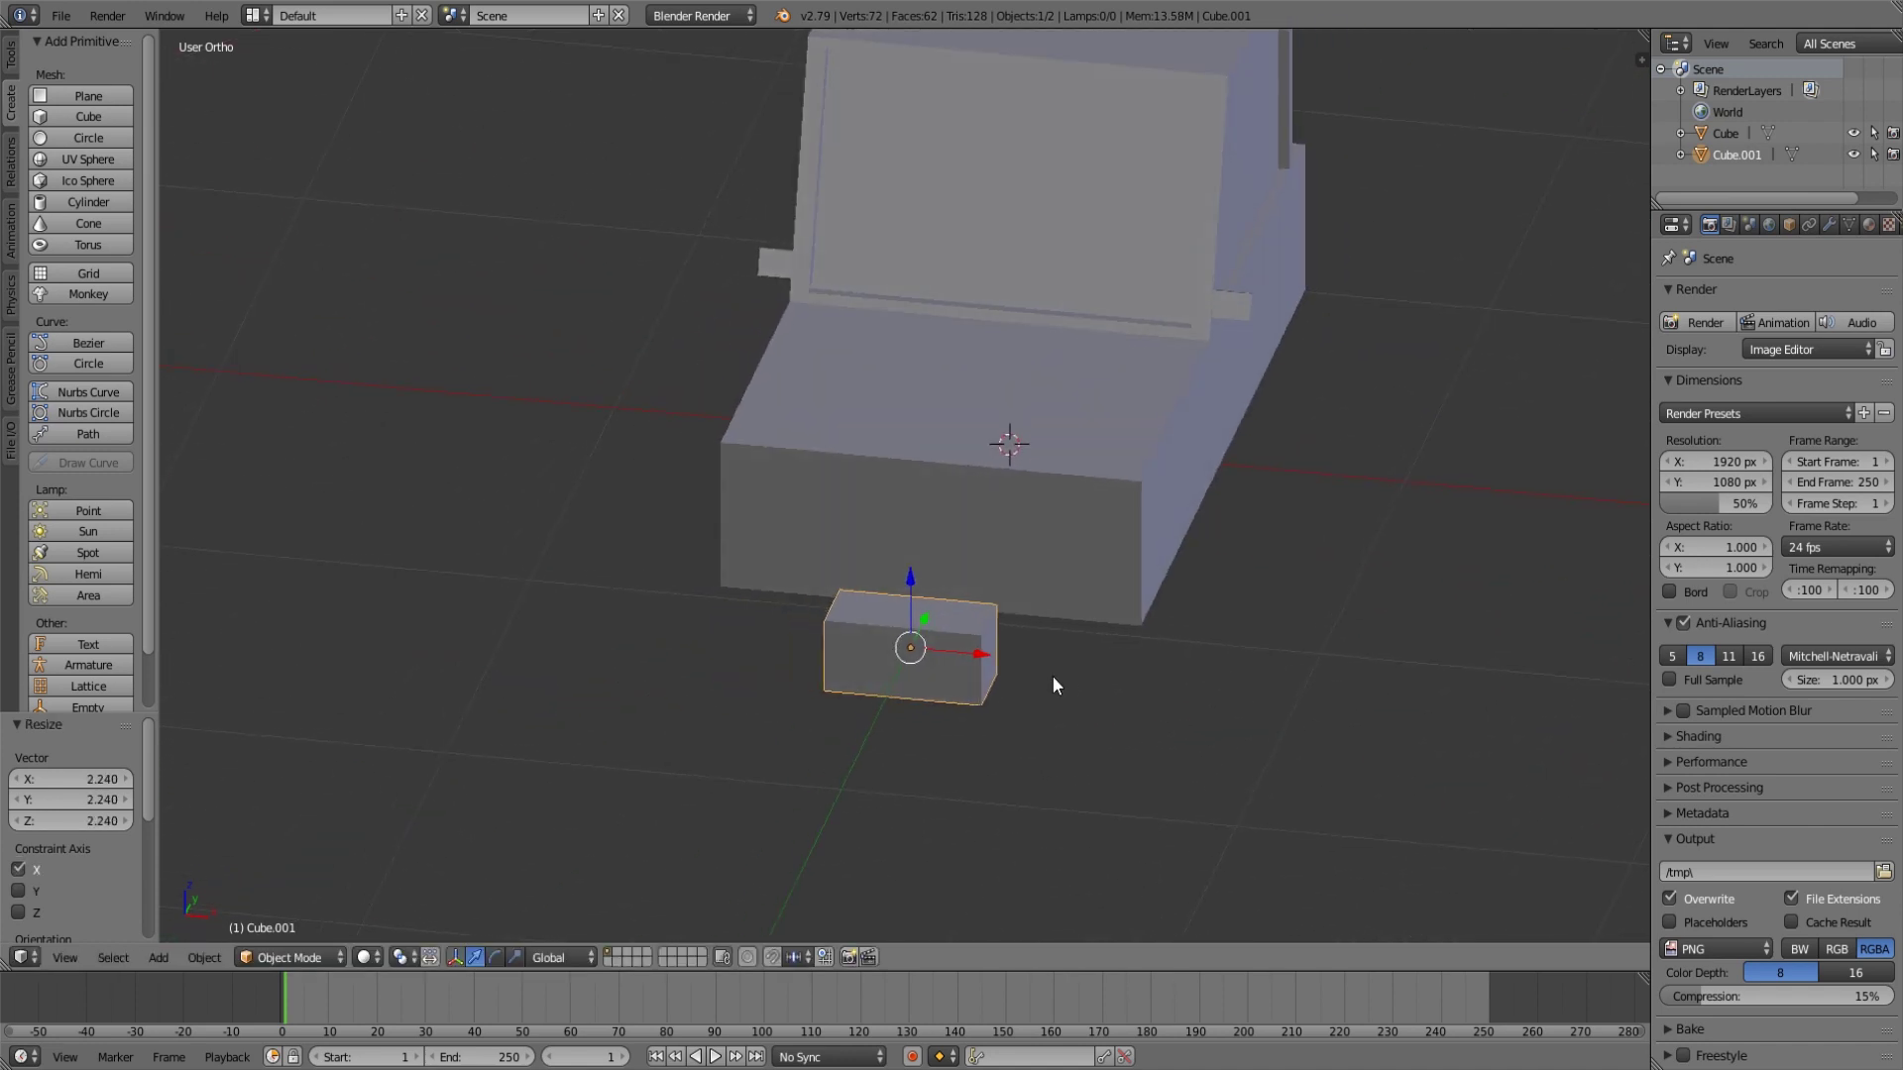
key("s")
key("x")
left_click(1121, 693)
key("KP_1")
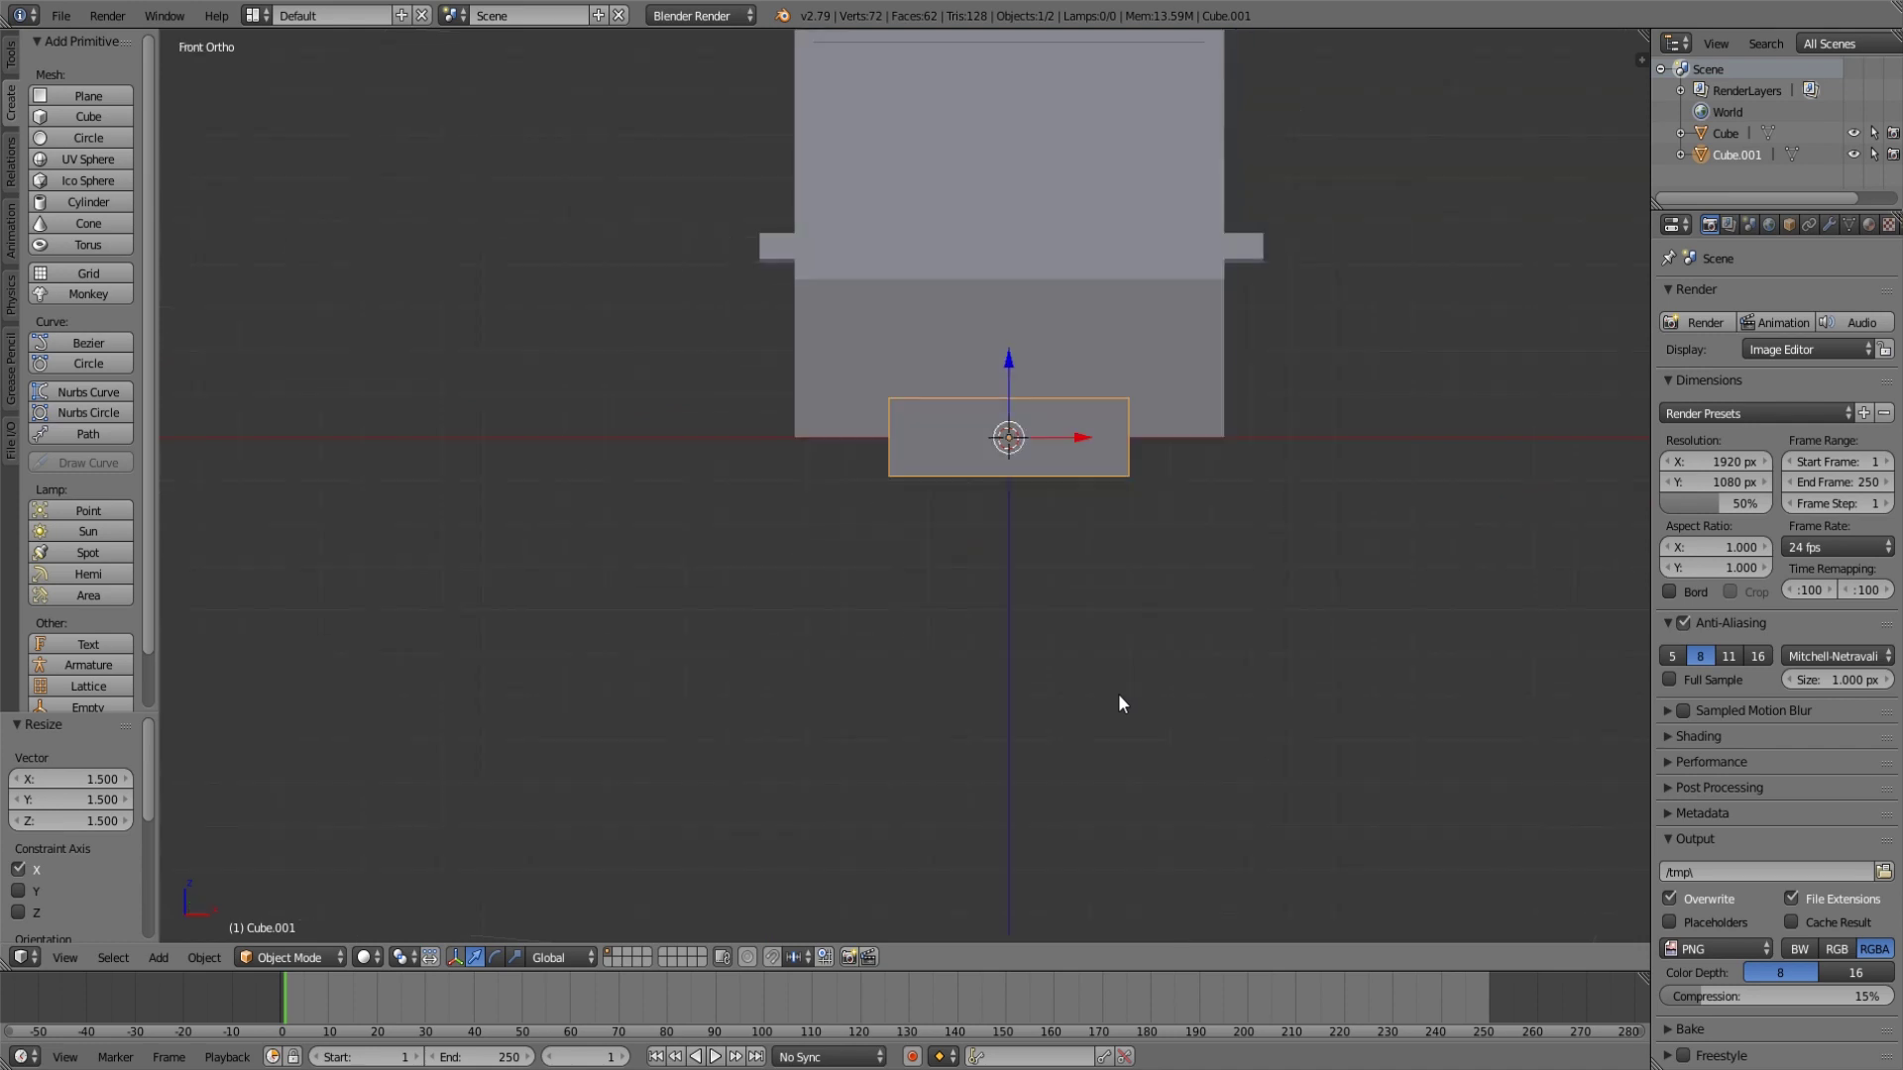
Thin the front block by a factor of 0.323 along Y and widen it slightly along X.
middle_click_drag(1275, 505, 1180, 567)
key("s")
key("y")
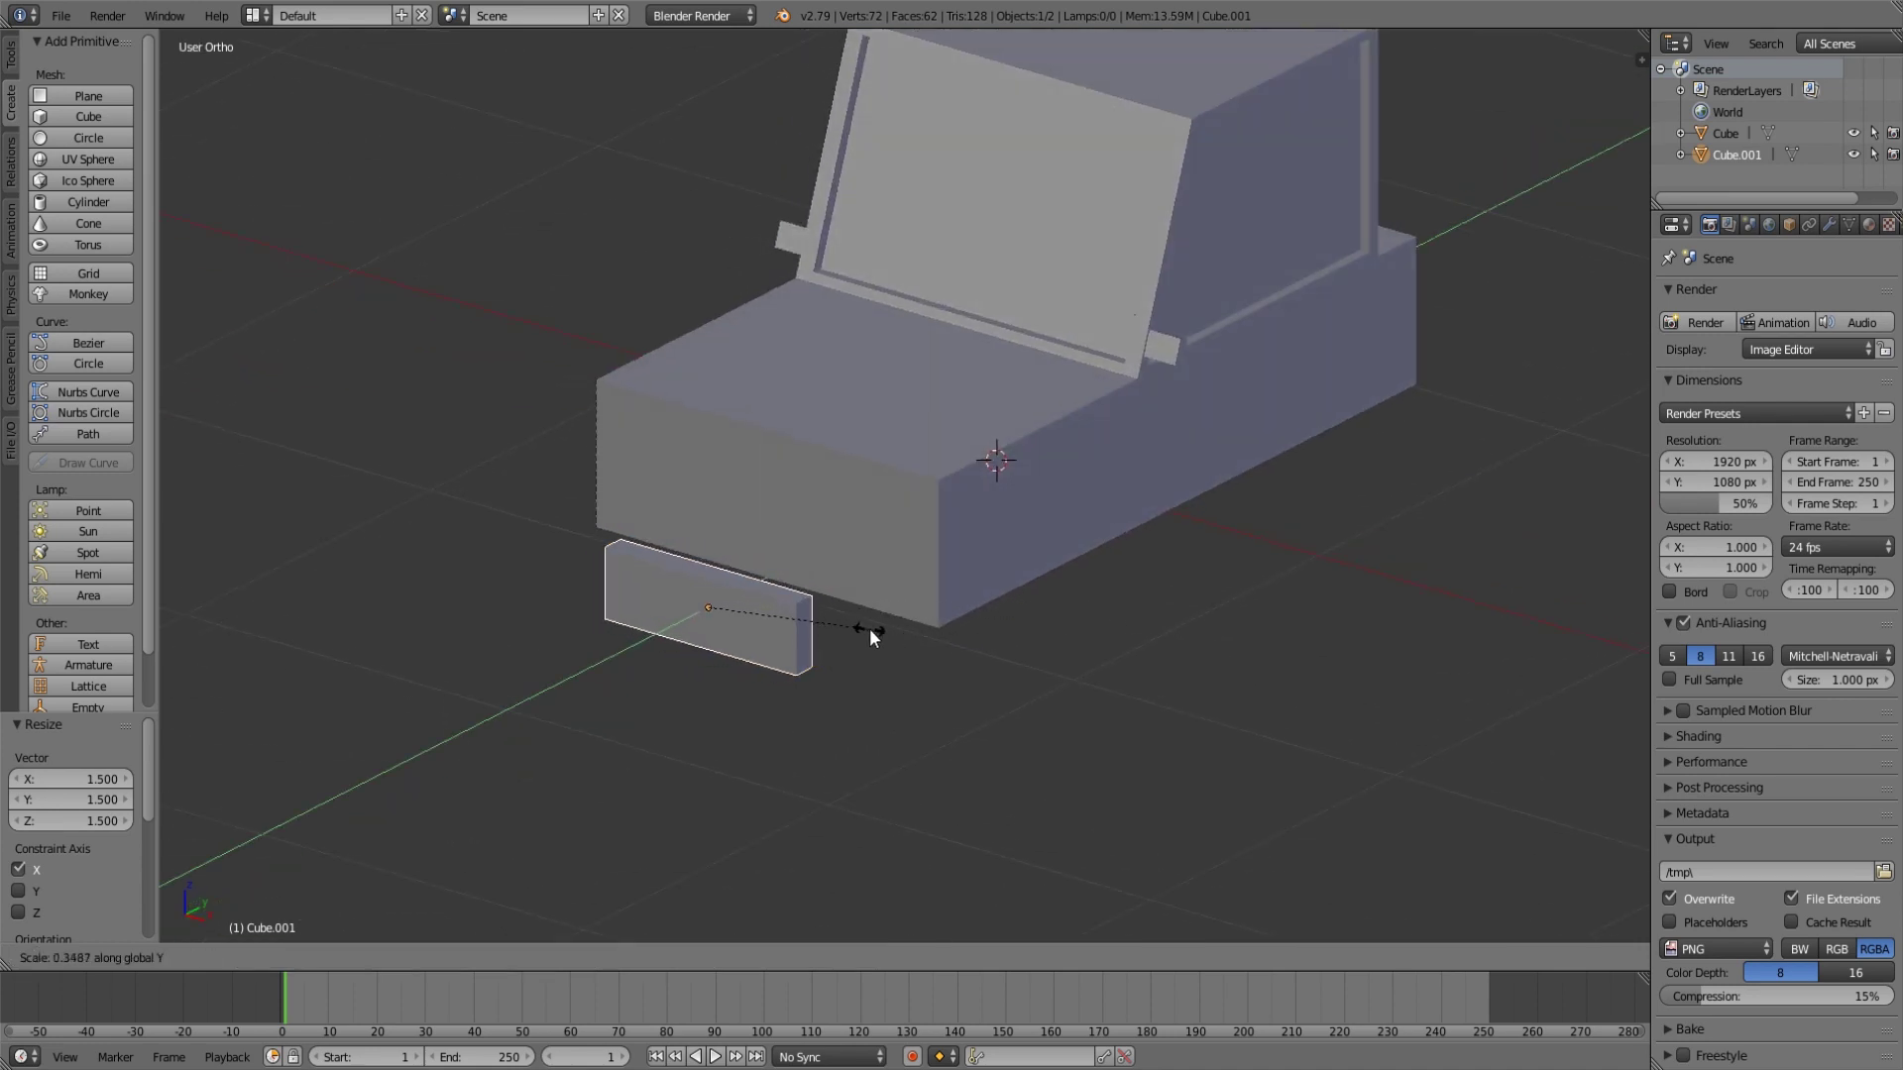
left_click(859, 628)
key("KP_1")
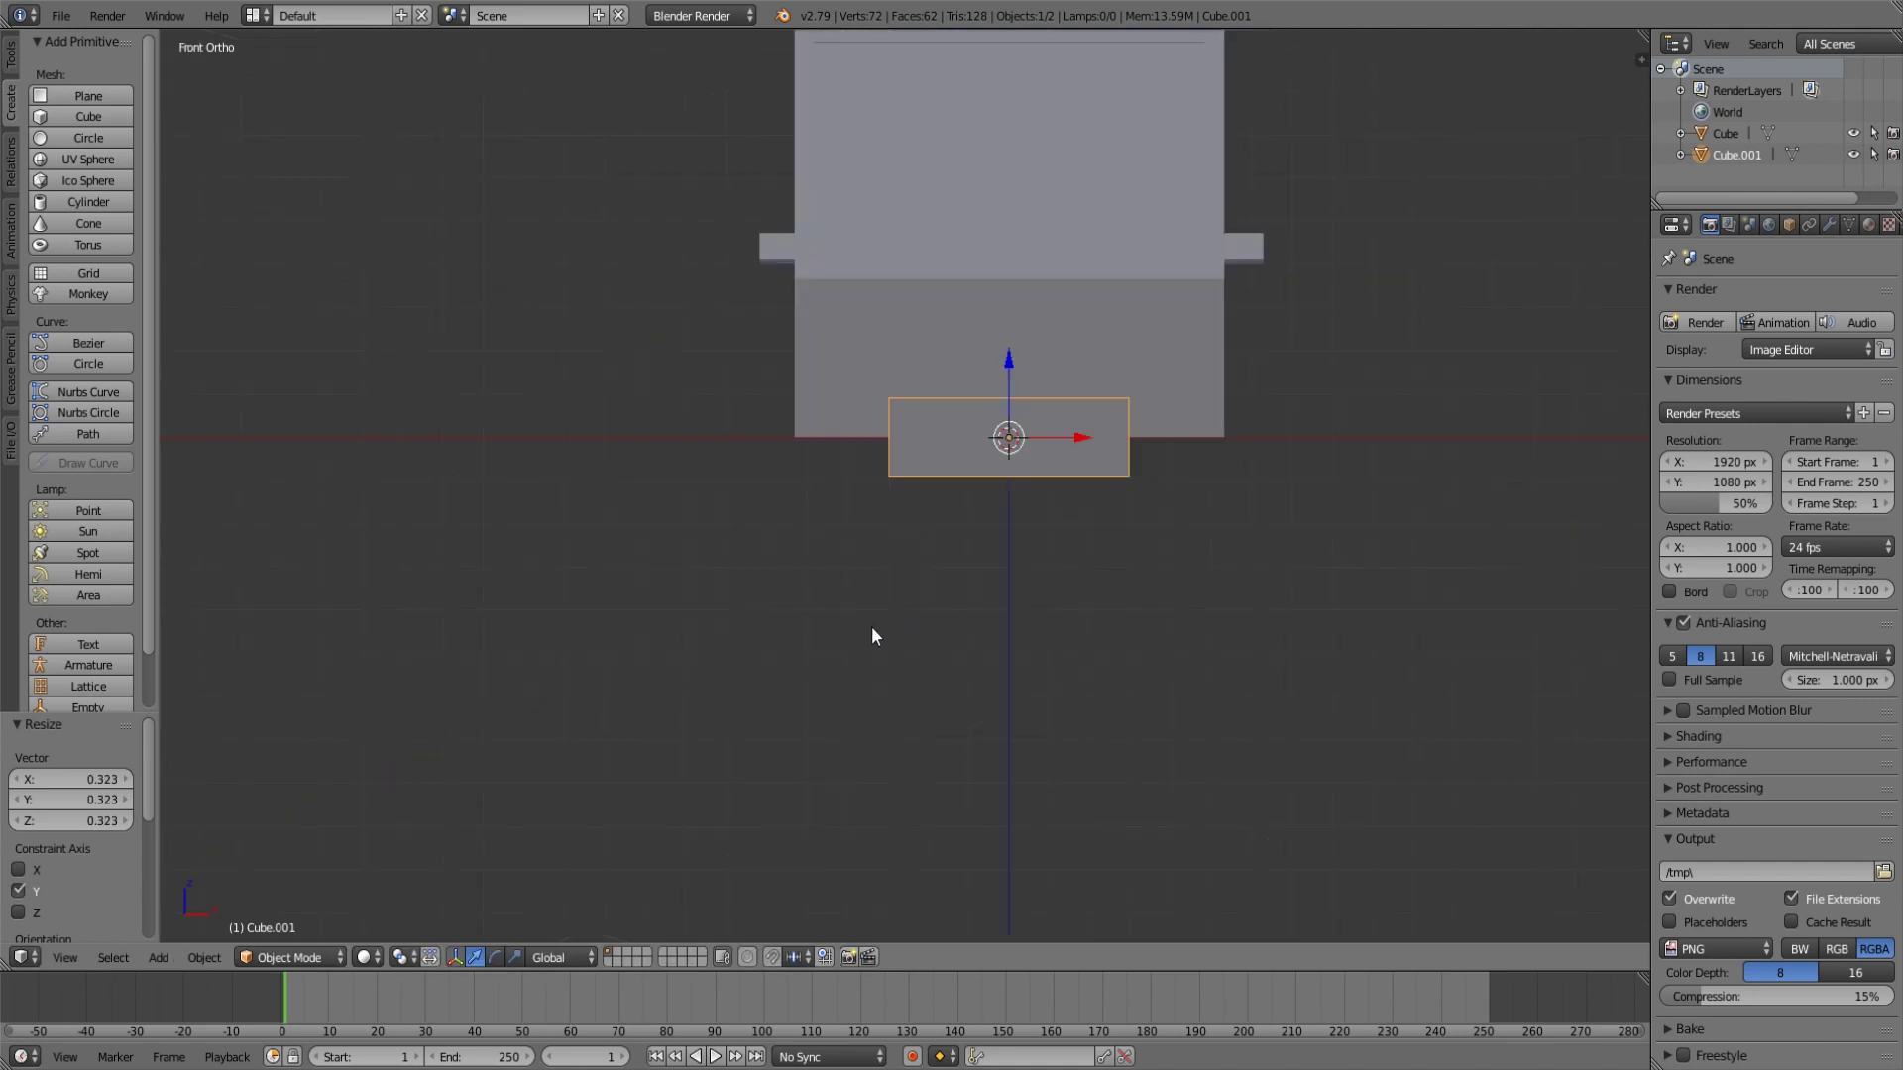
key("s")
key("x")
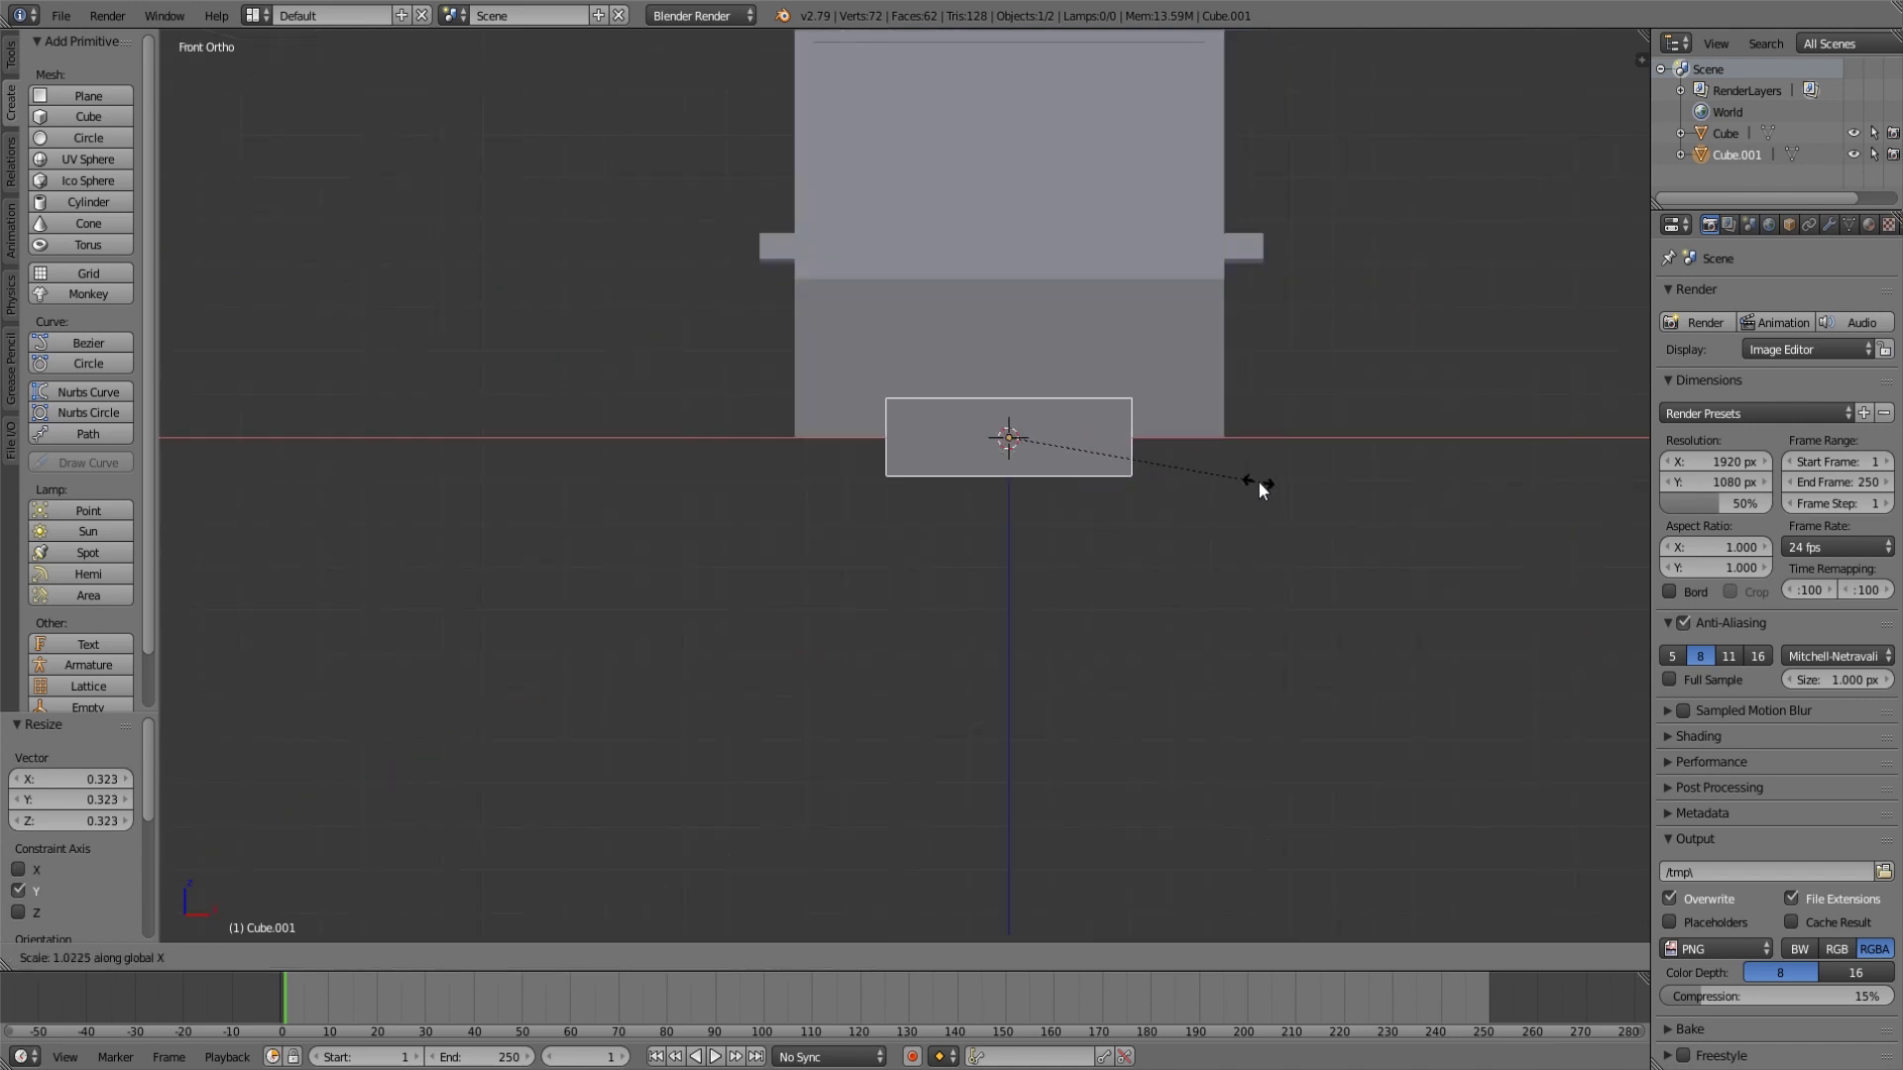
left_click(1263, 484)
Raise the front block 0.200 along Z and move it 0.250 along Y against the vehicle's front face.
left_click_drag(1007, 367, 1008, 271)
middle_click_drag(1008, 272, 907, 466)
key("KP_3")
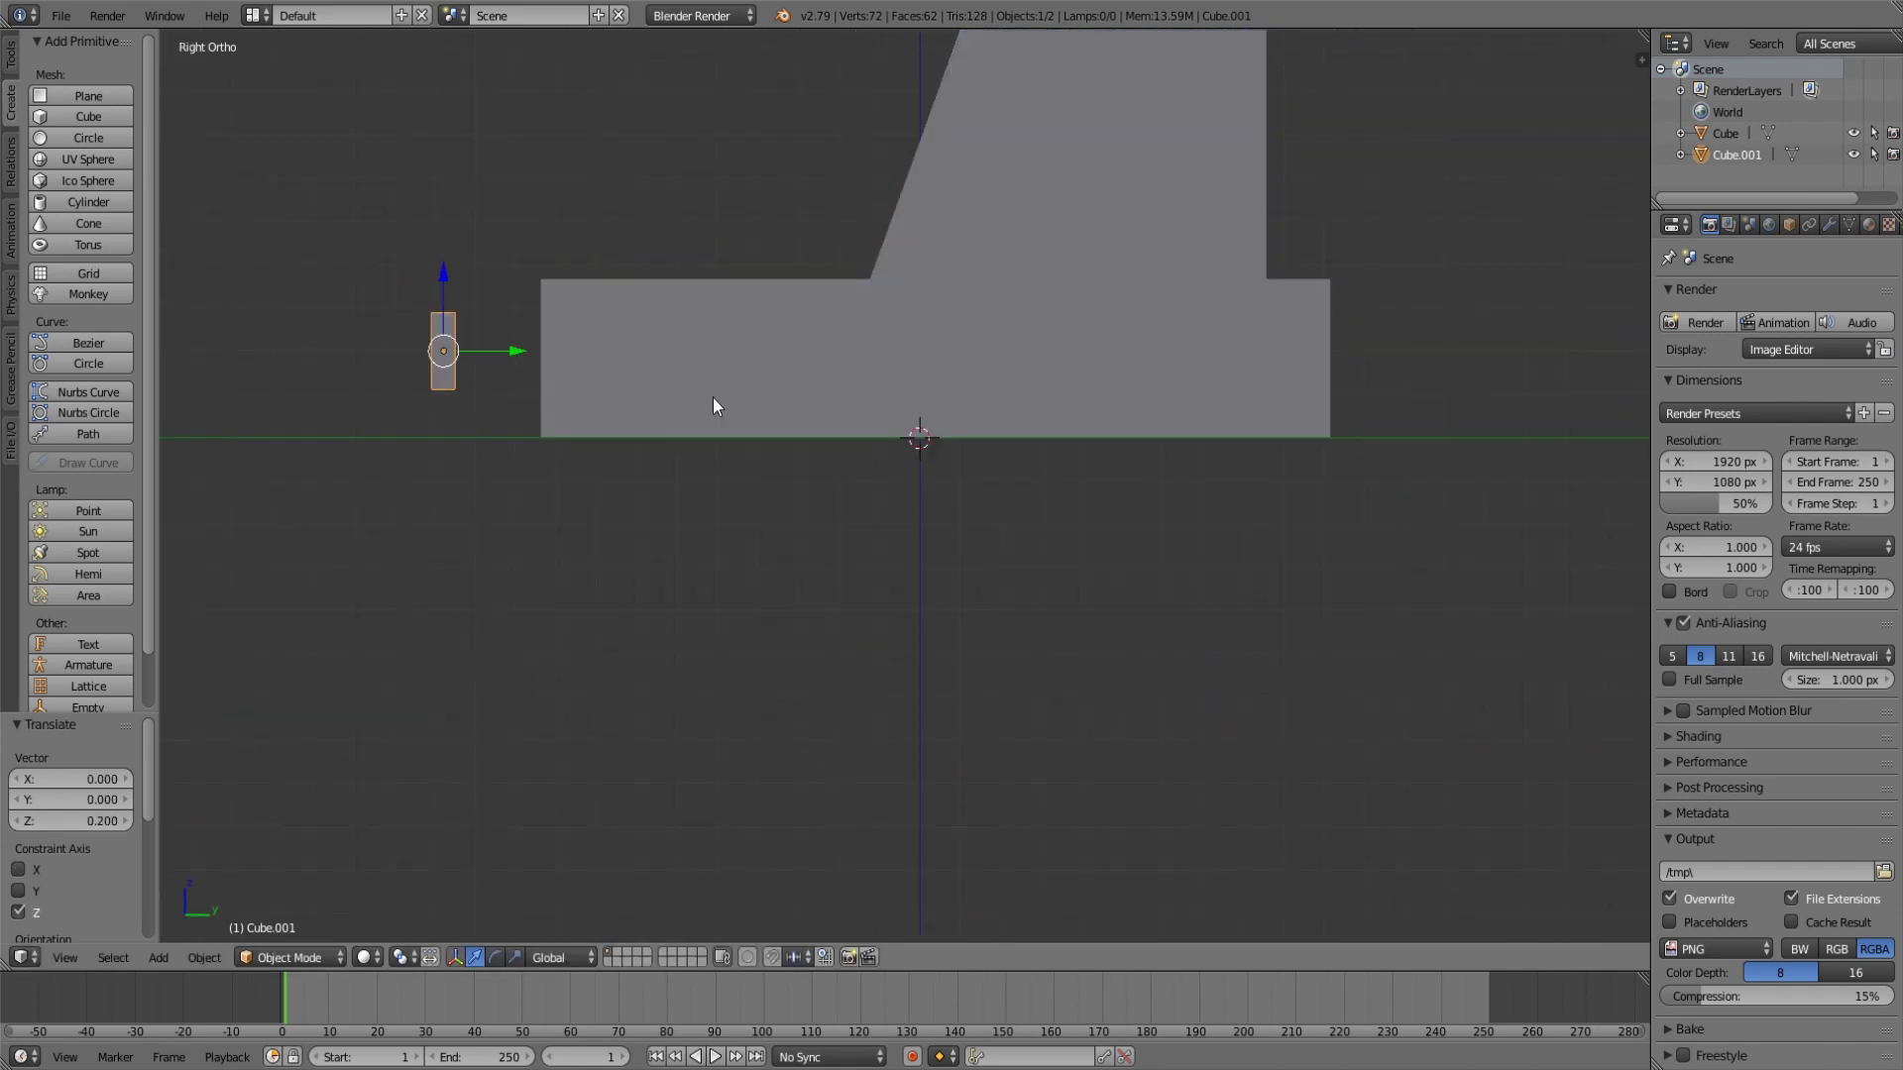
left_click_drag(519, 355, 616, 346)
middle_click_drag(616, 347, 713, 466)
scroll(704, 474, "down", 4)
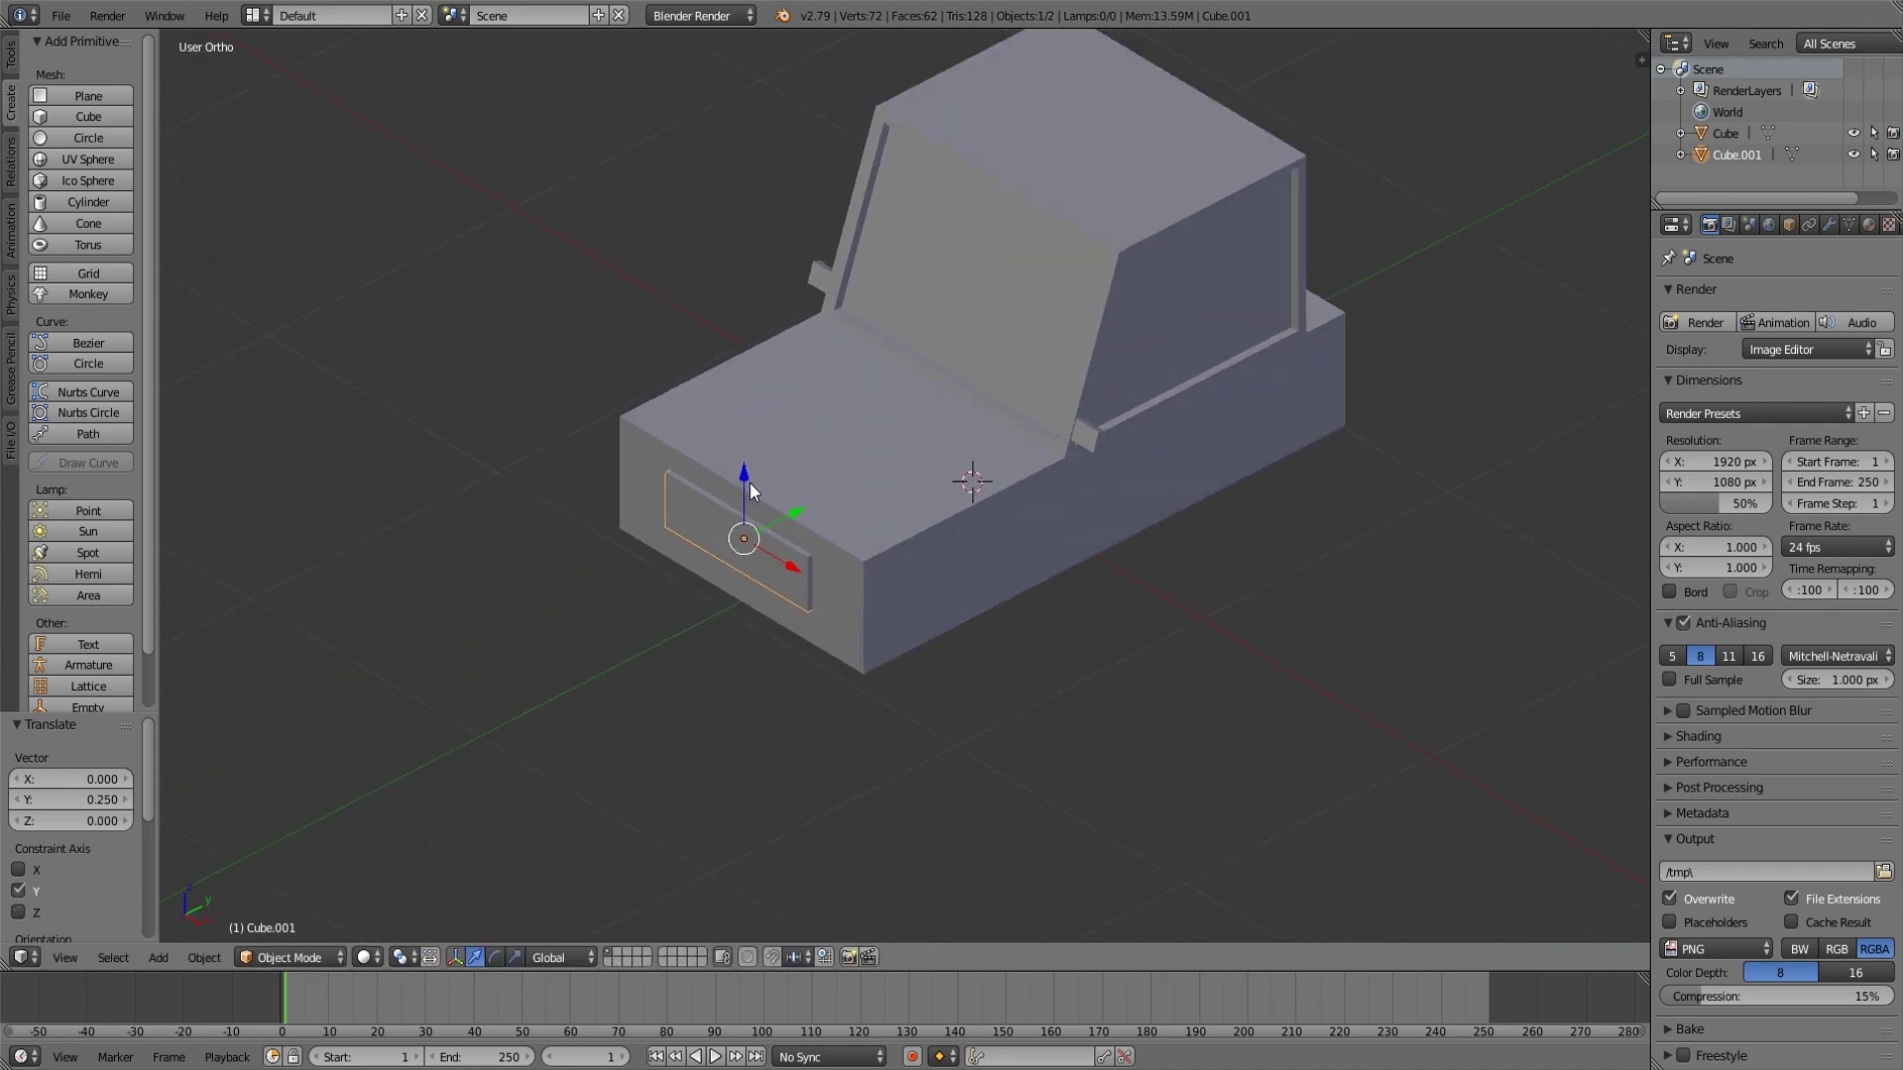
Edit the vehicle body's mesh by moving its front face back along Y to shorten the hood, and return to Object Mode.
key("a")
right_click(941, 502)
middle_click_drag(941, 503, 847, 611)
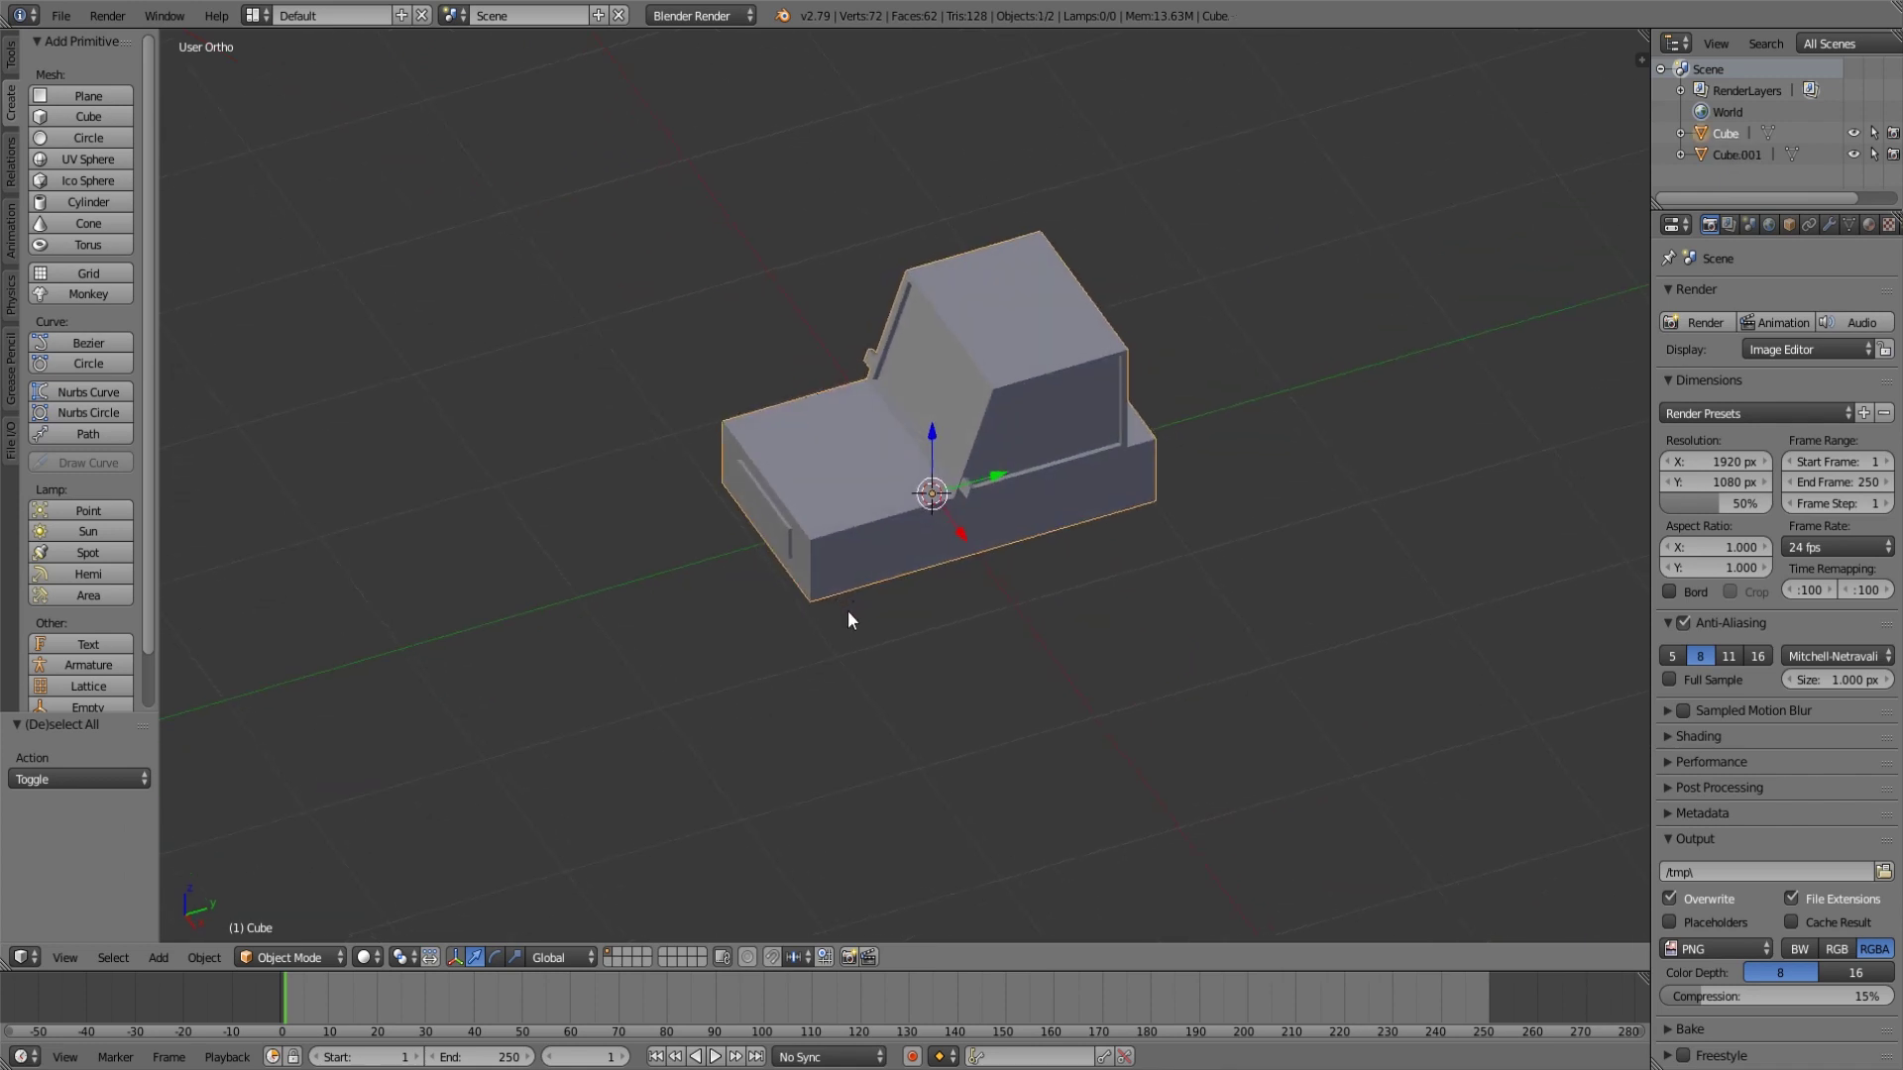
scroll(664, 697, "up", 4)
key("Tab")
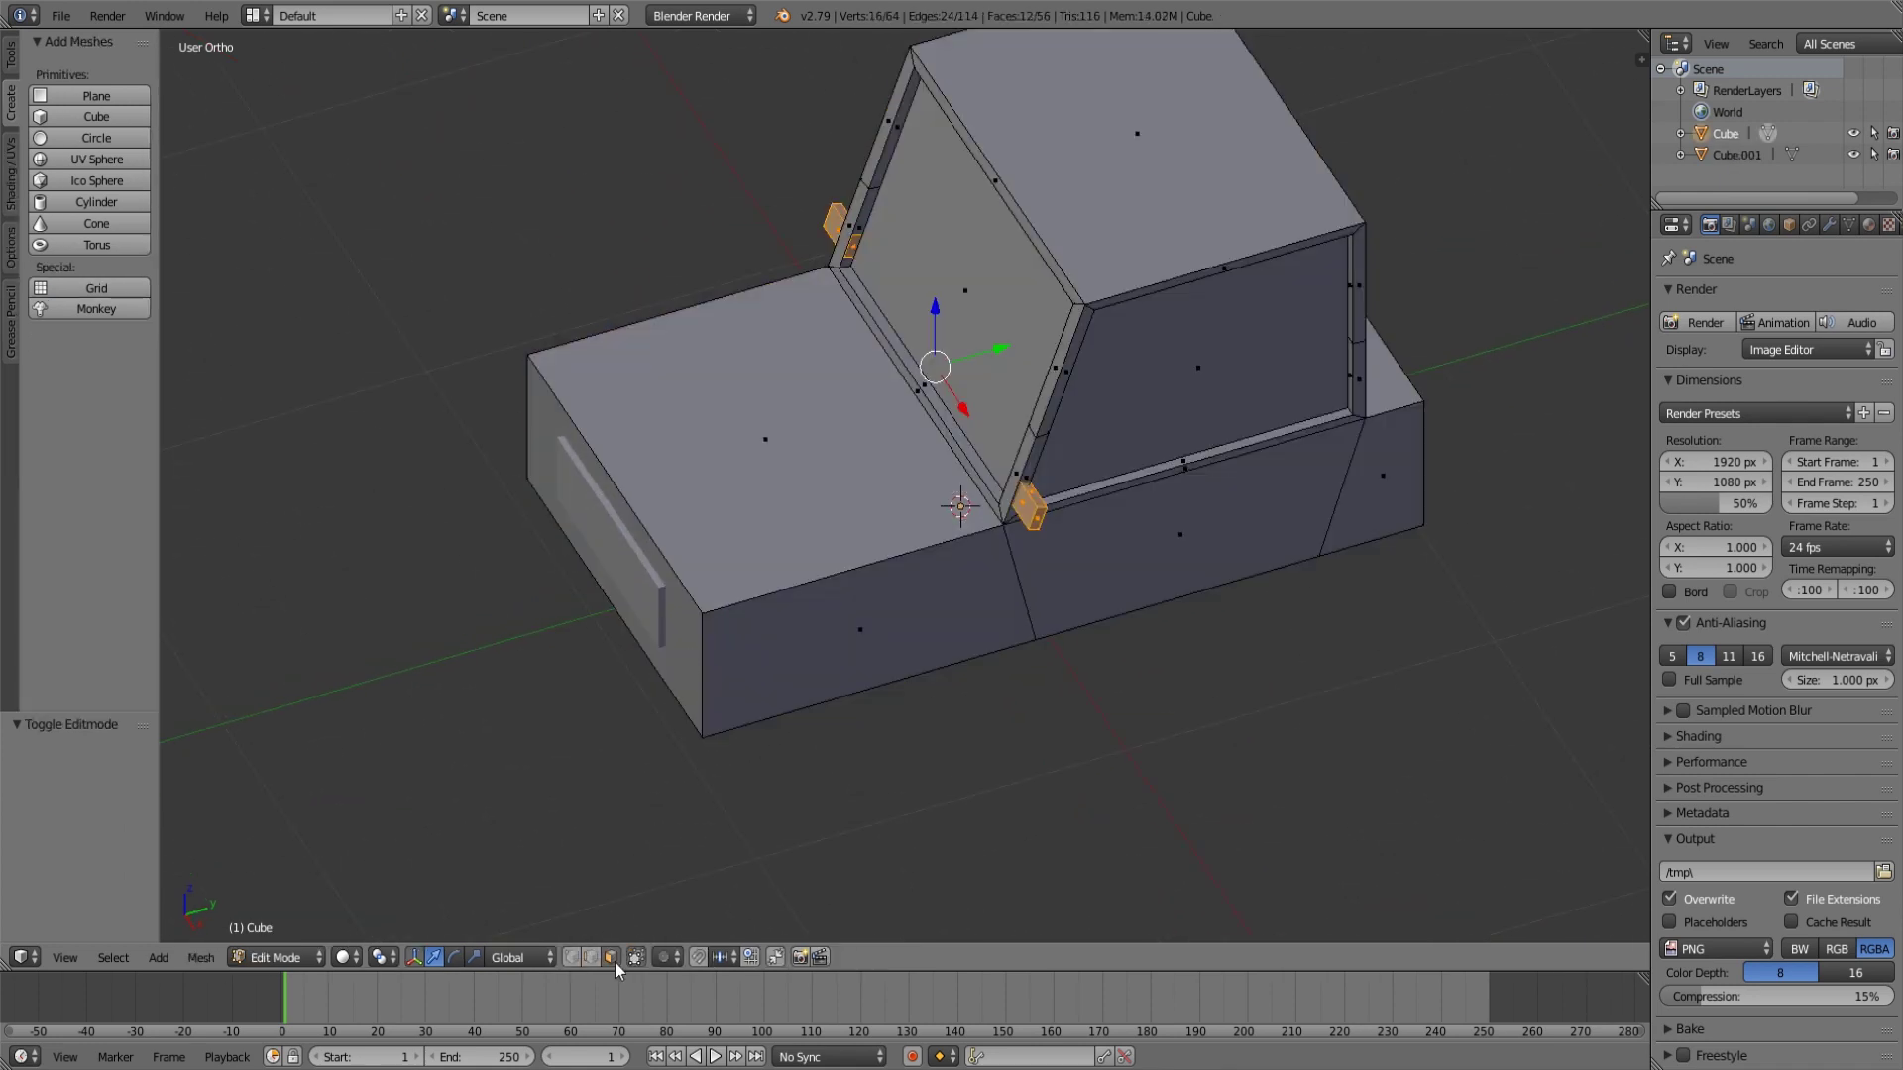
right_click(672, 655)
middle_click_drag(804, 647, 670, 503)
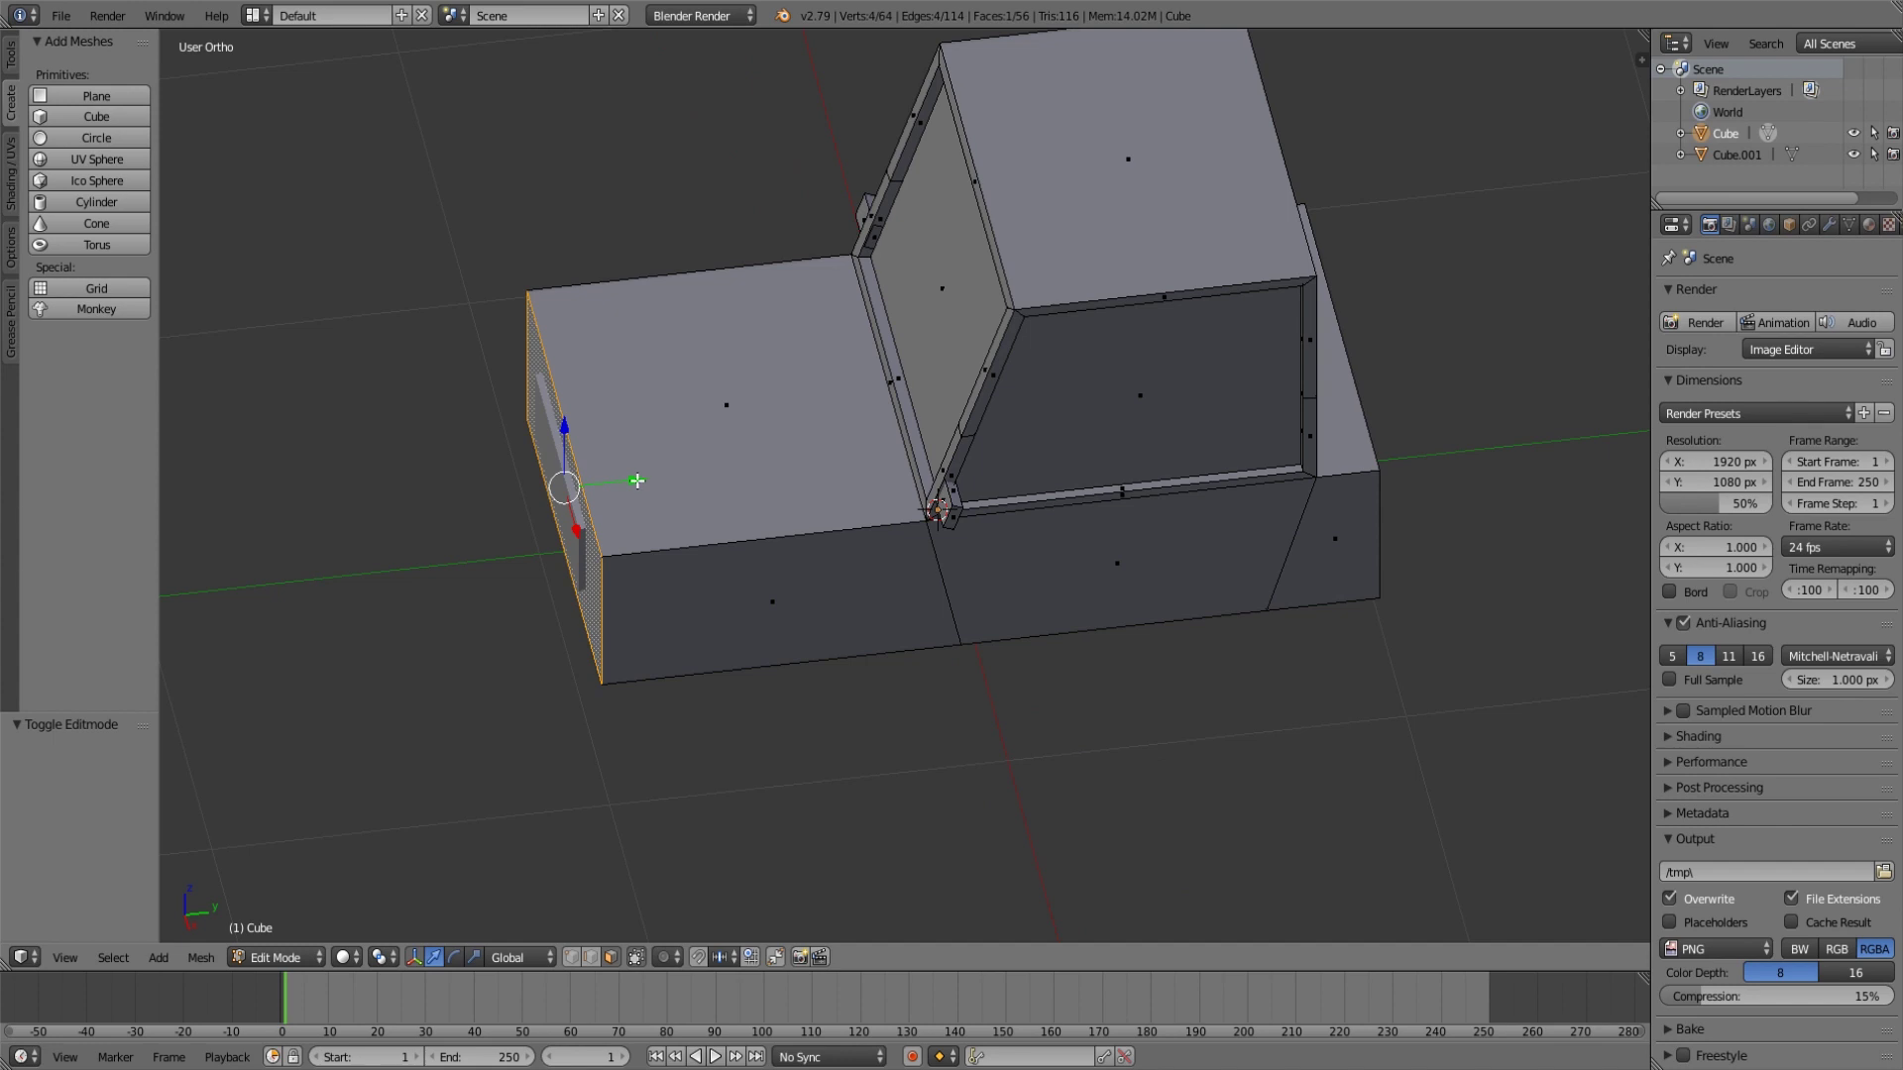
key("g")
key("y")
left_click(710, 460)
middle_click_drag(709, 461, 811, 454)
left_click_drag(726, 422, 711, 402)
key("a")
key("Tab")
Select the grille block and move it 0.160 along Y to sit on the shortened front.
right_click(600, 438)
middle_click_drag(733, 467, 936, 478)
middle_click_drag(1048, 536, 893, 544, "shift")
Duplicate the grille block in place and scale the copy by 0.269 along X to form a headlight.
key("shift+d")
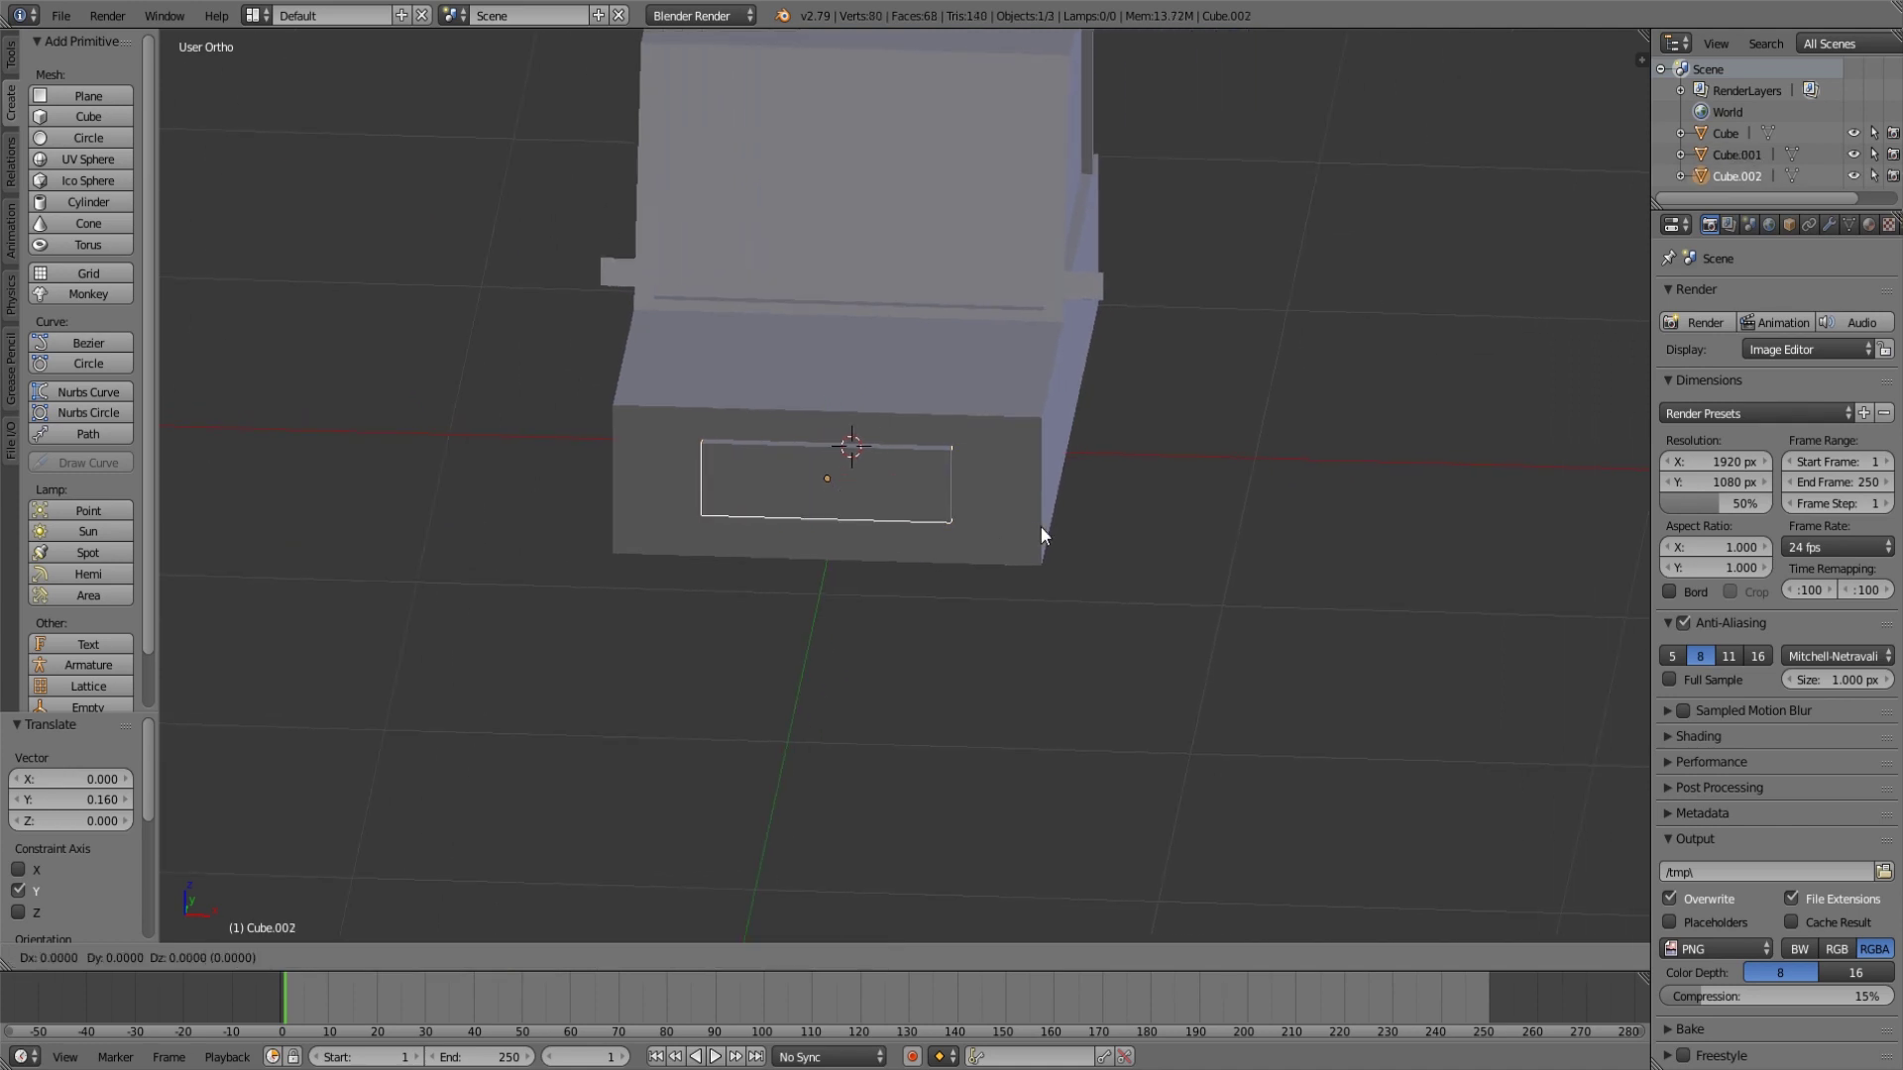
right_click(1040, 527)
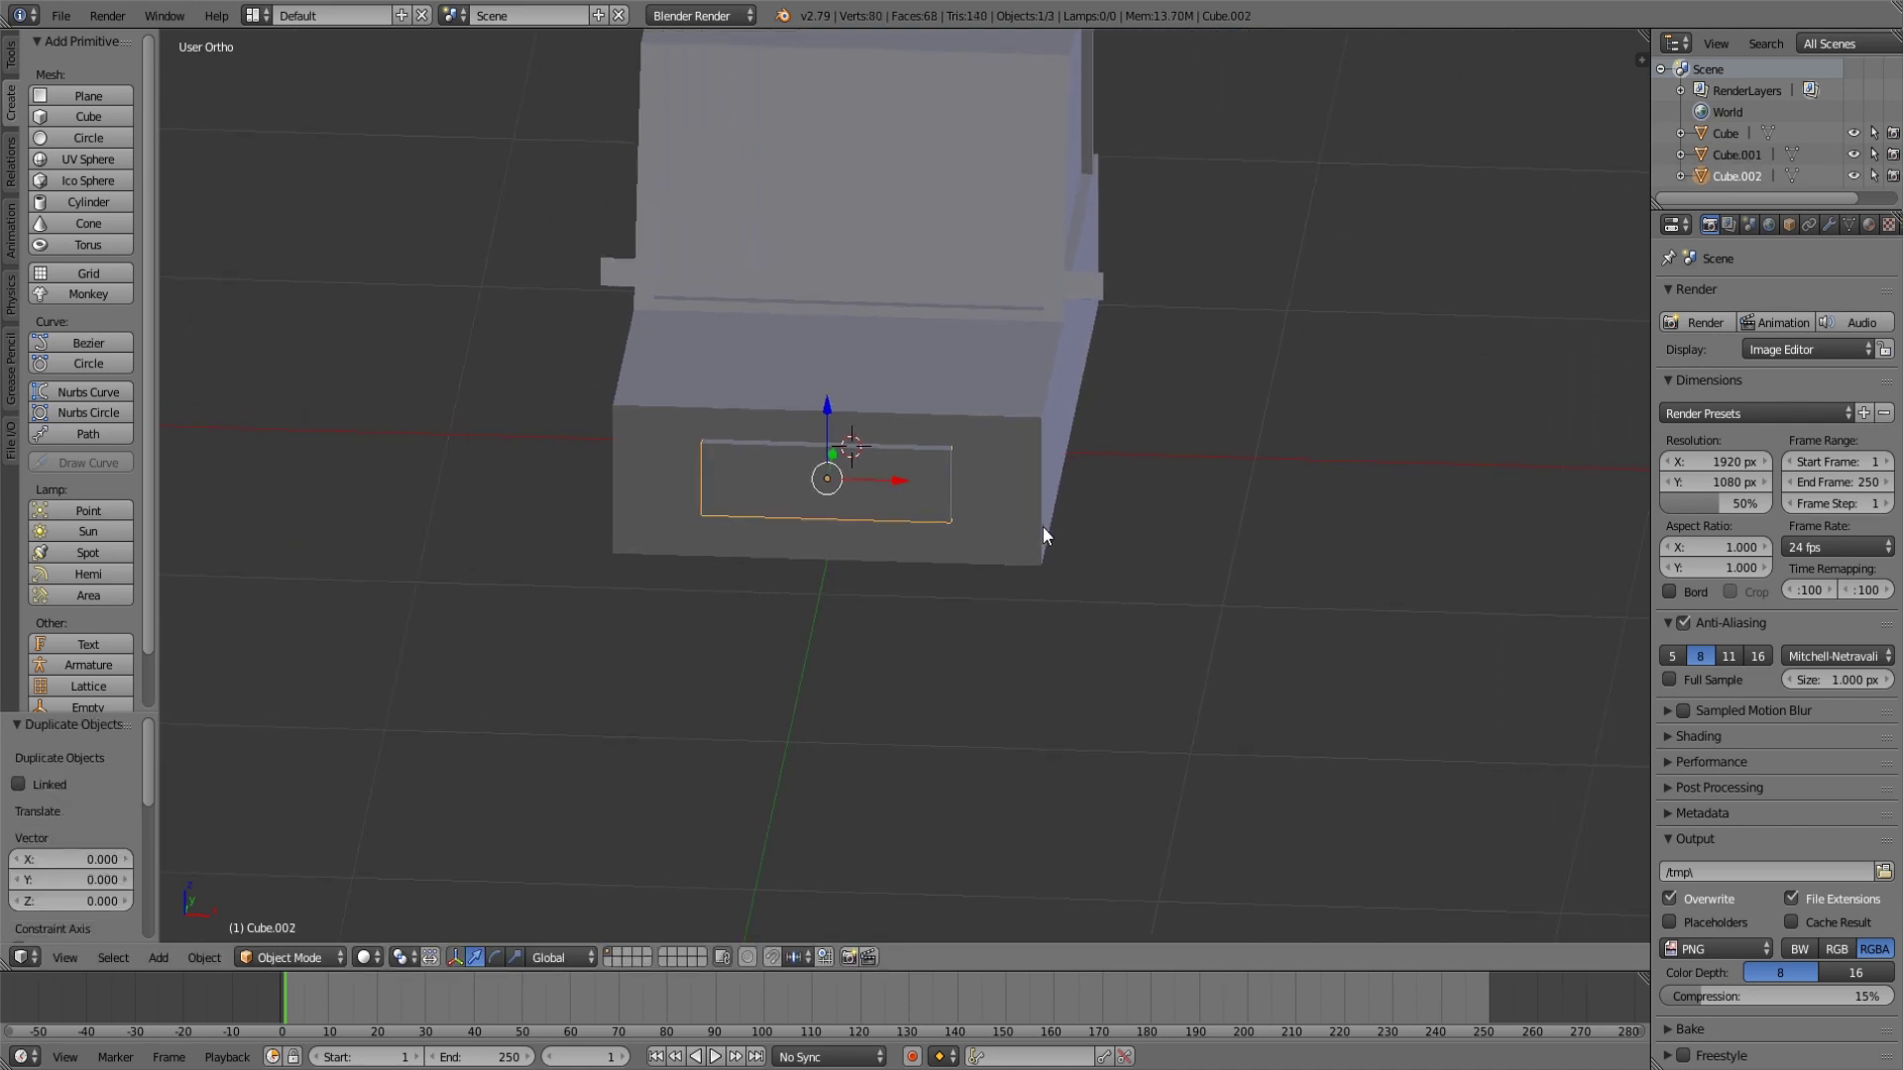
key("s")
key("x")
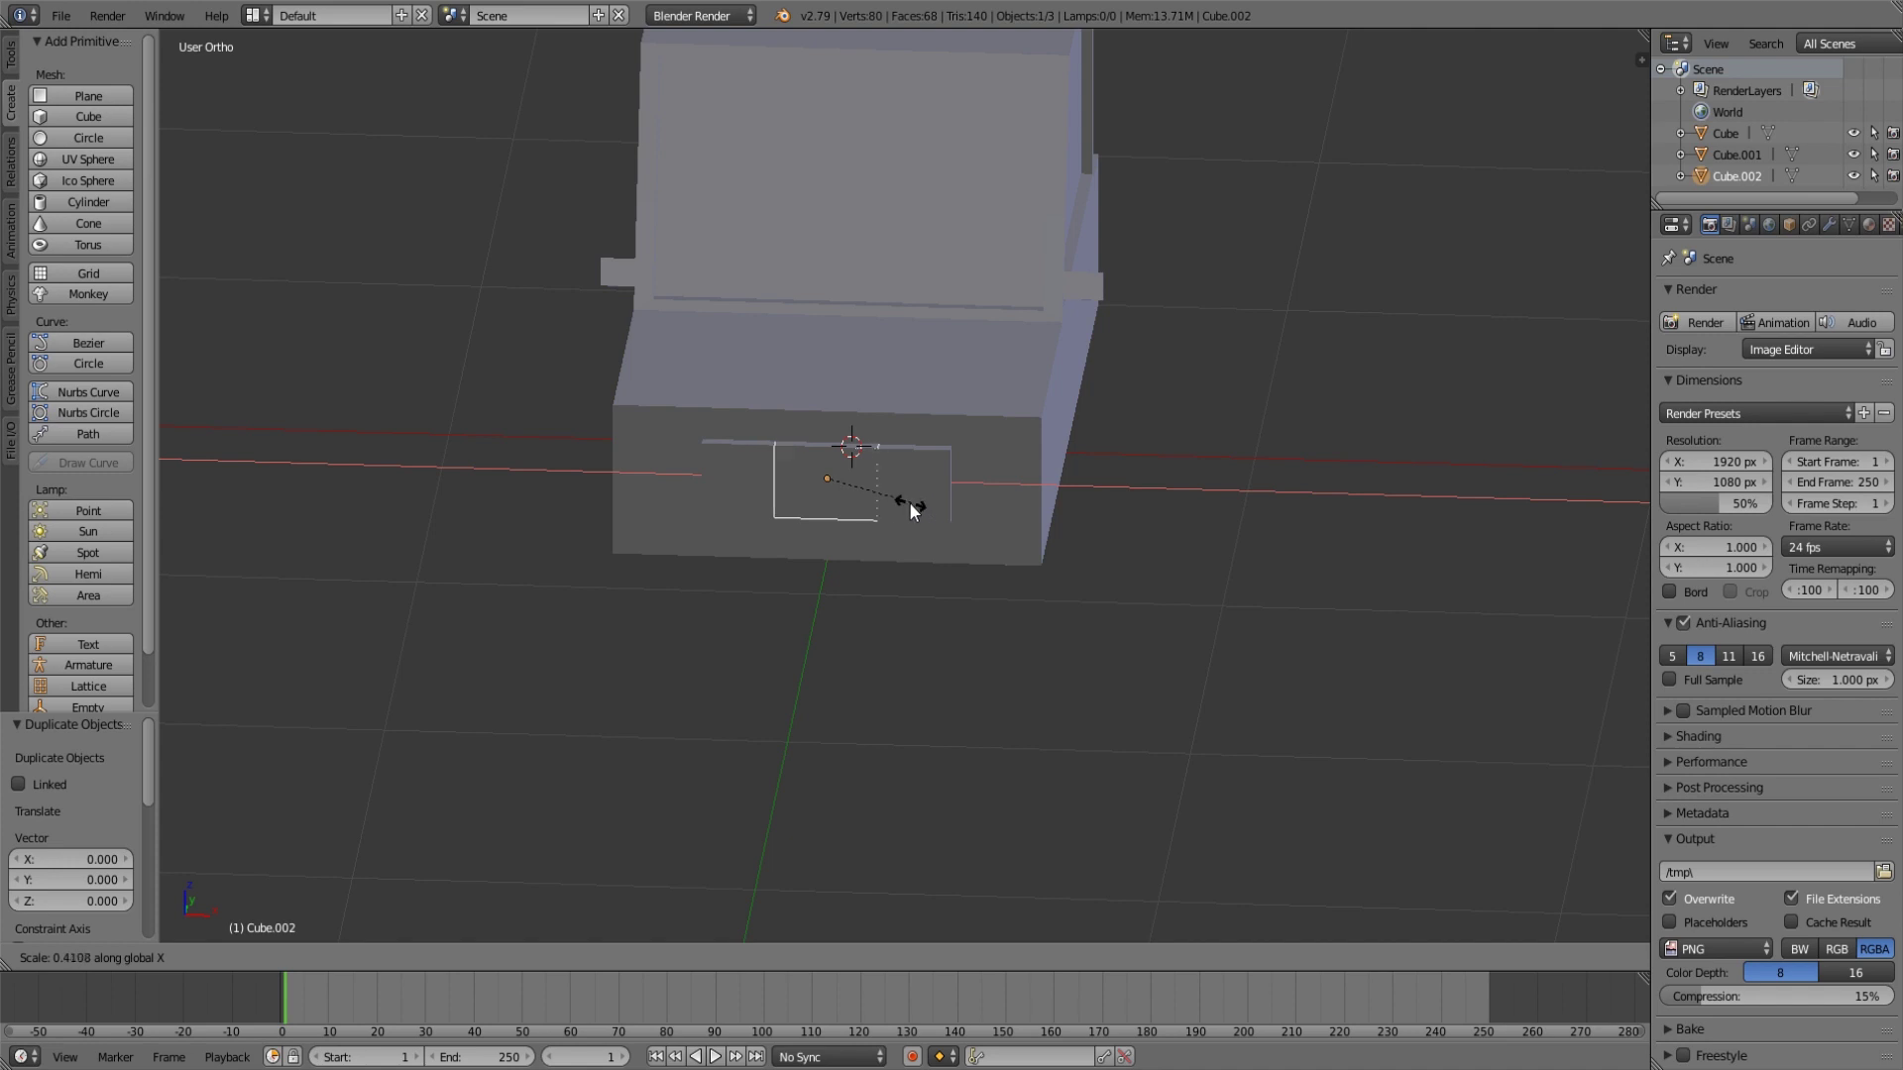
left_click(882, 501)
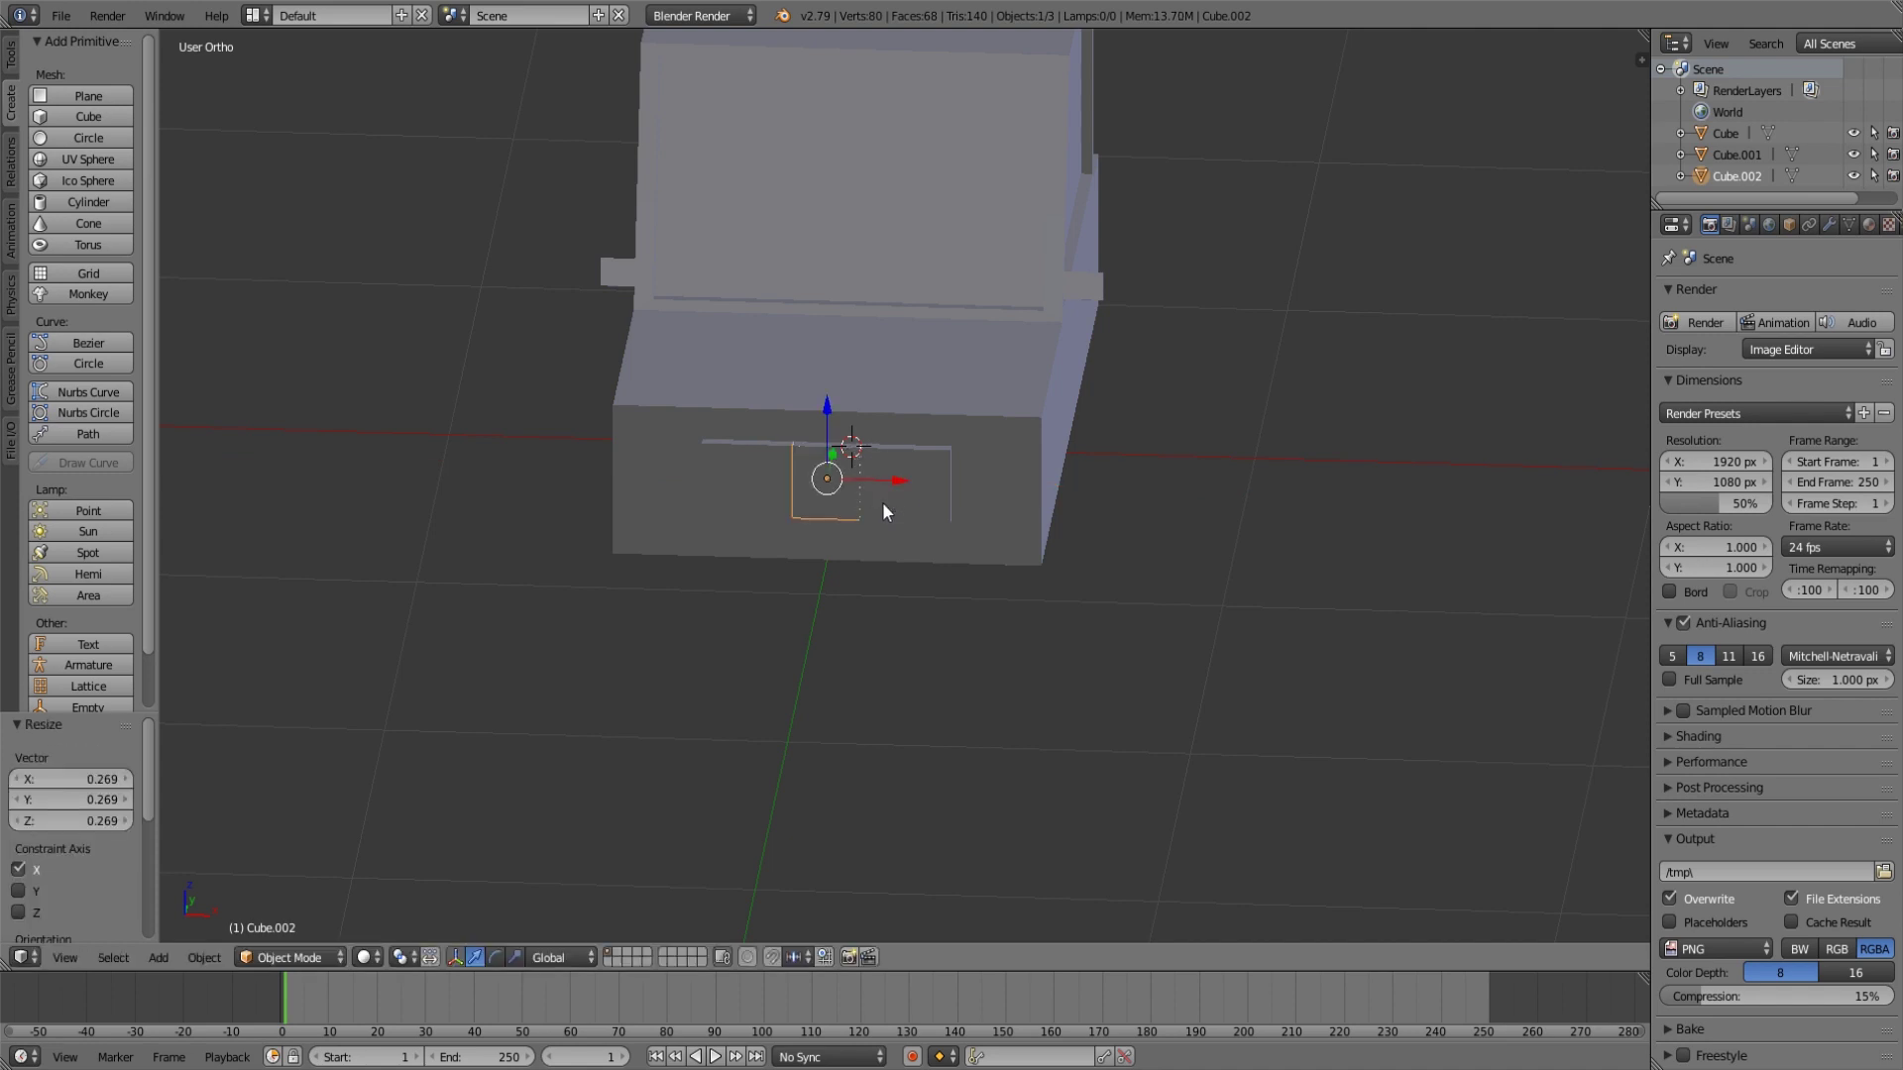
Move the headlight block 0.400 along X beside the grille and narrow it by a factor of 0.888 along X.
key("KP_1")
left_click_drag(930, 360, 1078, 367)
middle_click_drag(1078, 367, 1096, 442)
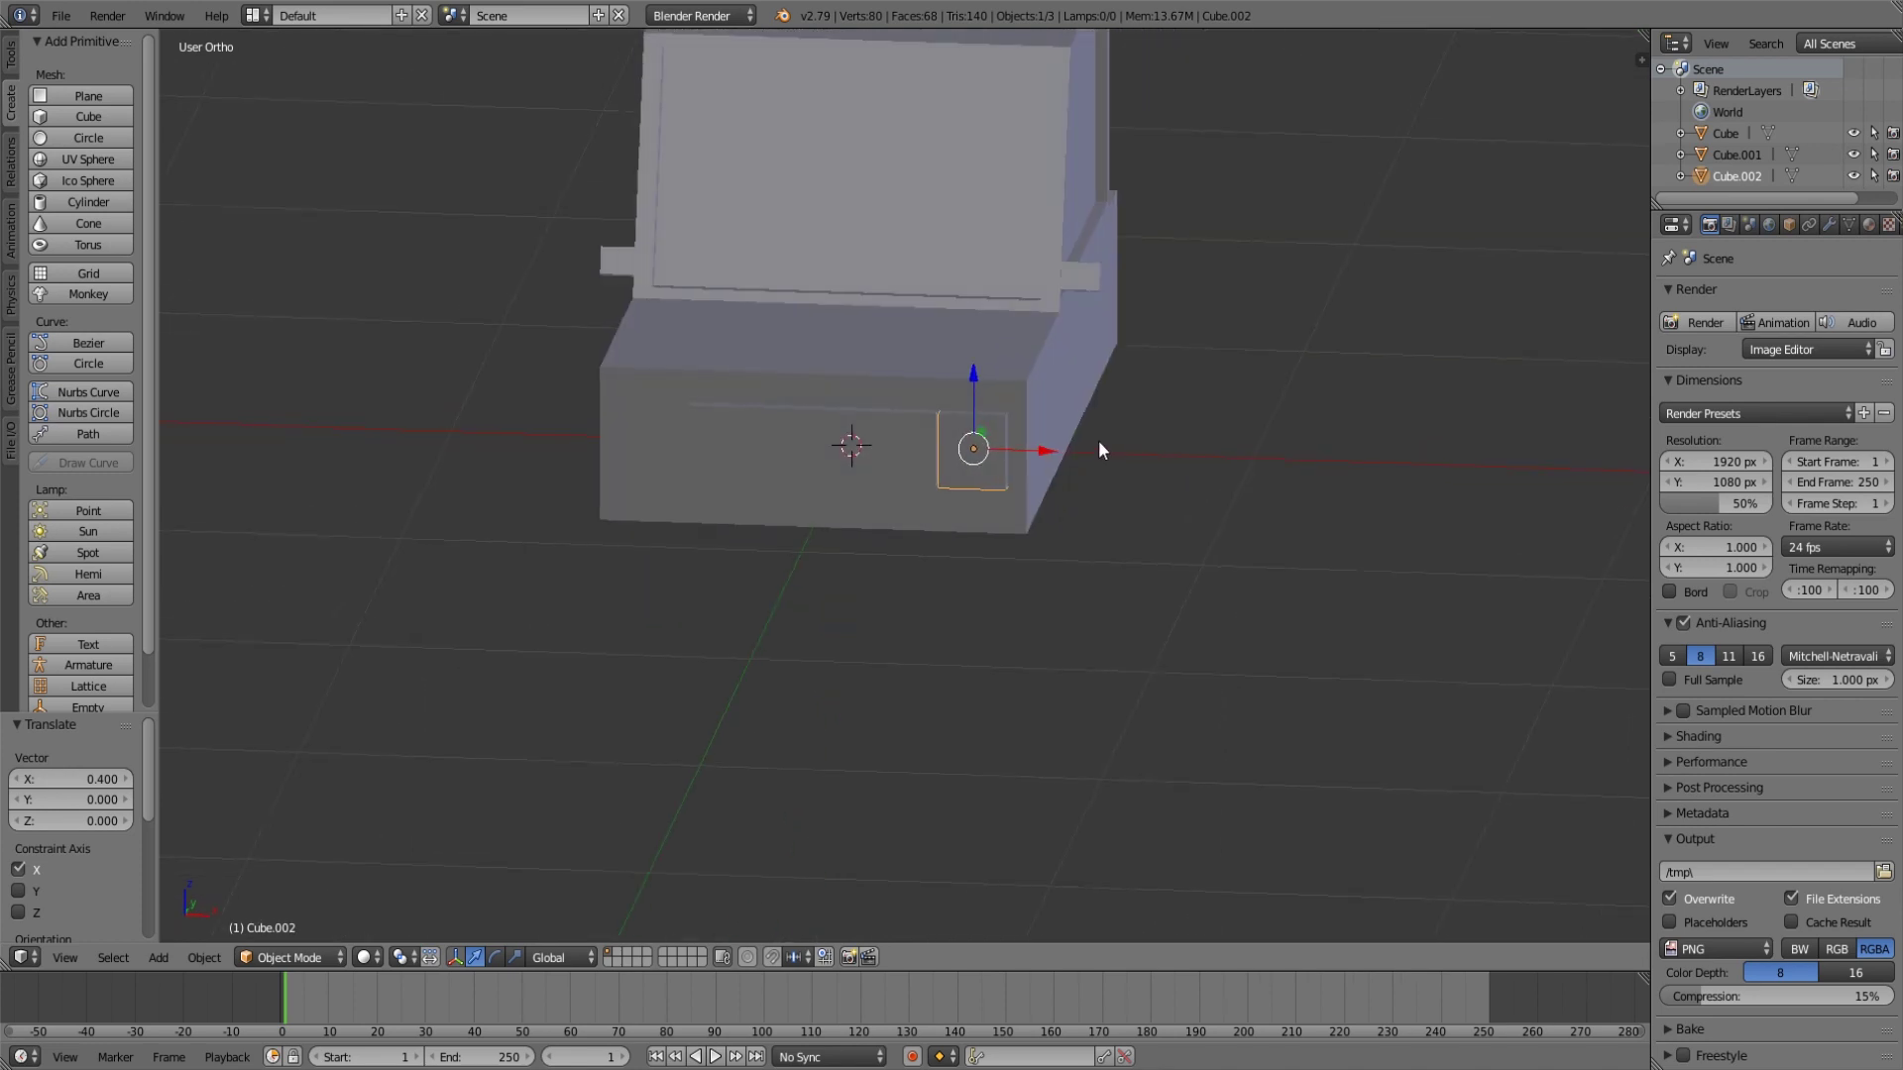
scroll(1096, 442, "up", 6)
key("s")
key("x")
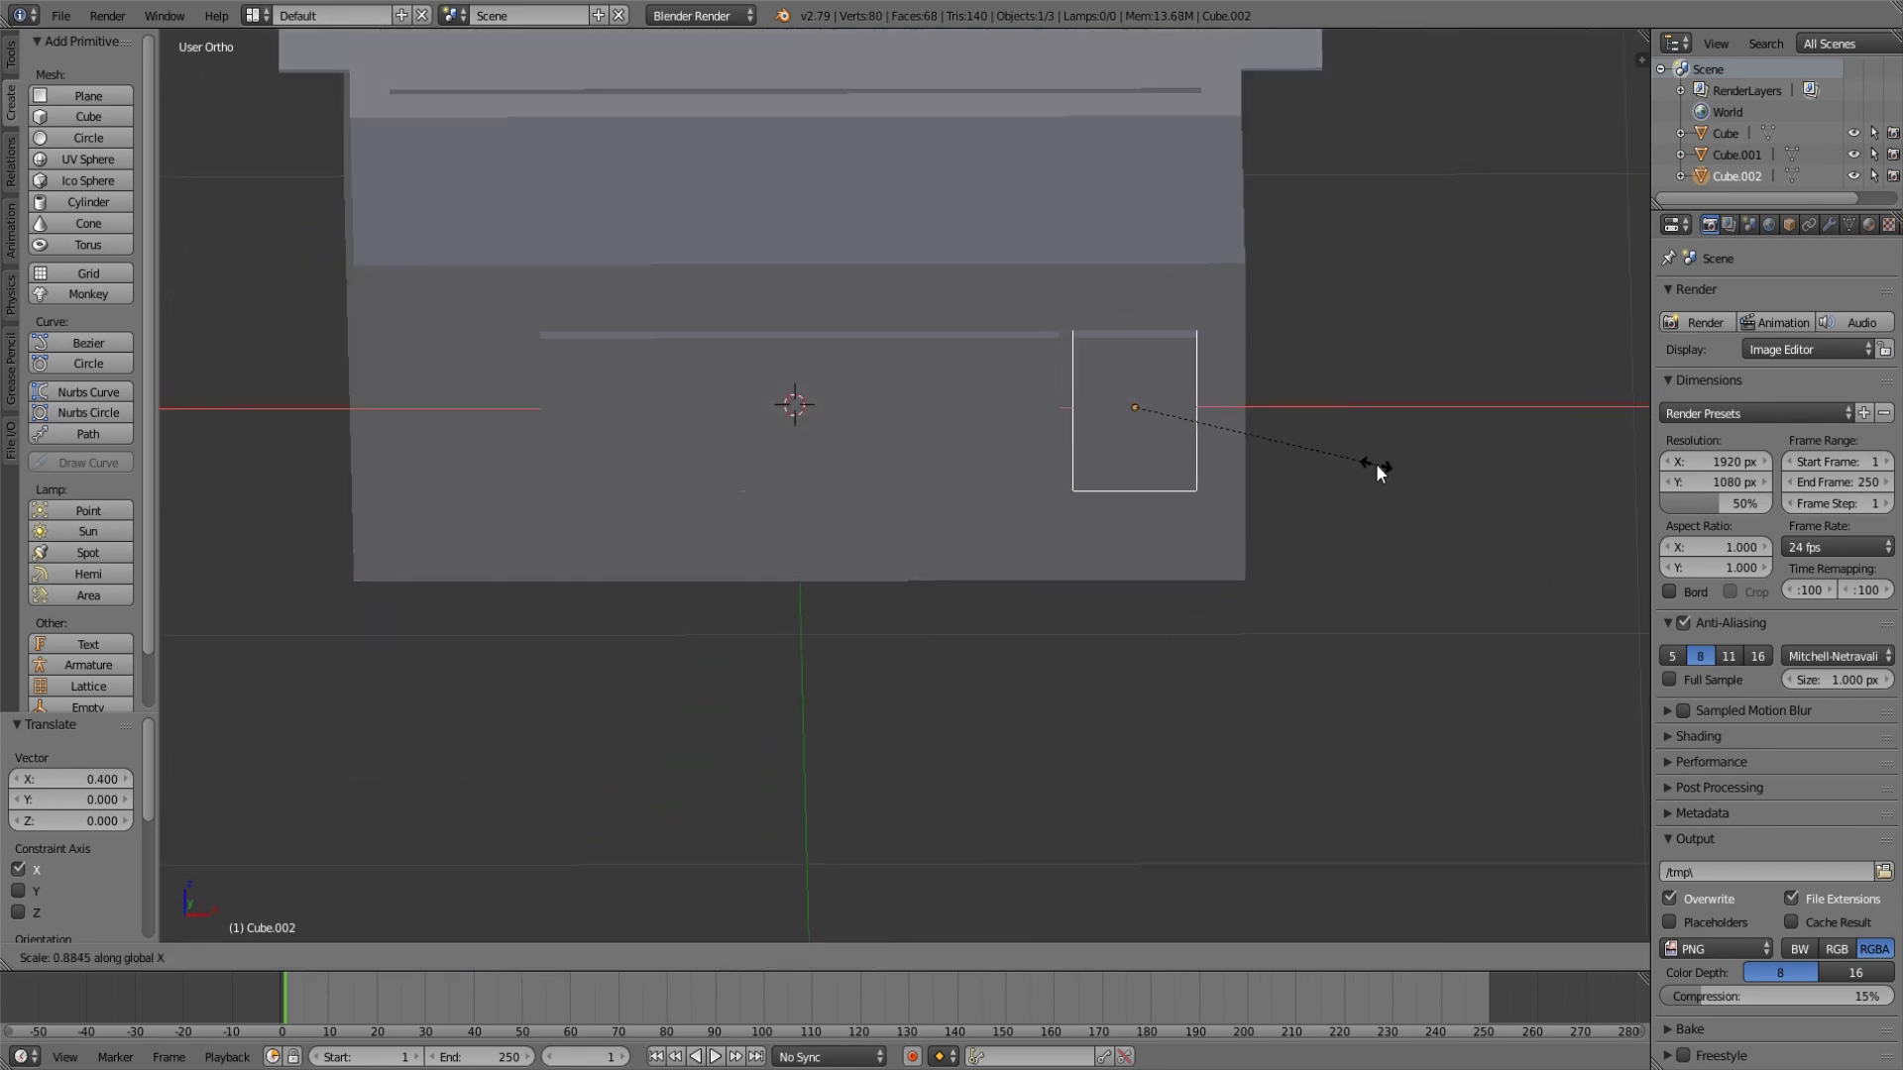
left_click(1375, 464)
middle_click_drag(1376, 464, 1129, 456)
scroll(1308, 488, "down", 3)
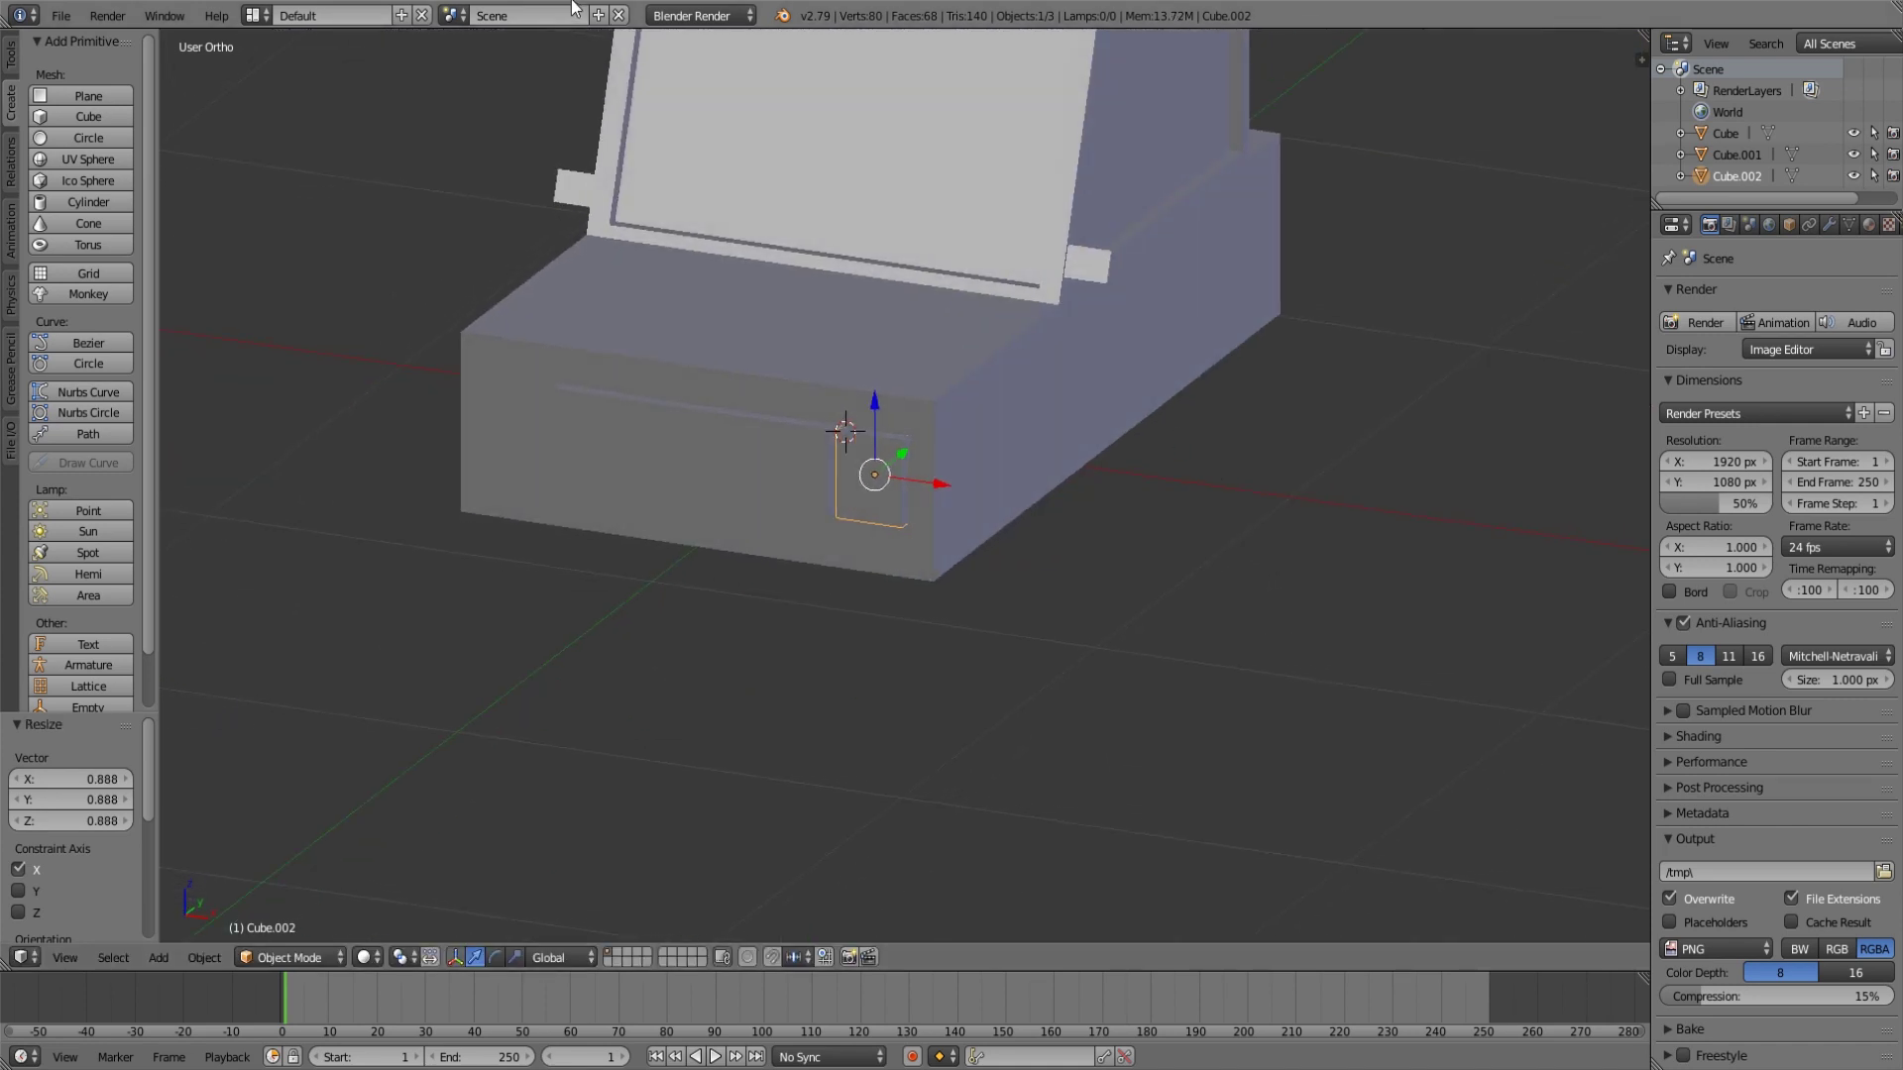
Switch the render engine to Cycles Render.
left_click(670, 16)
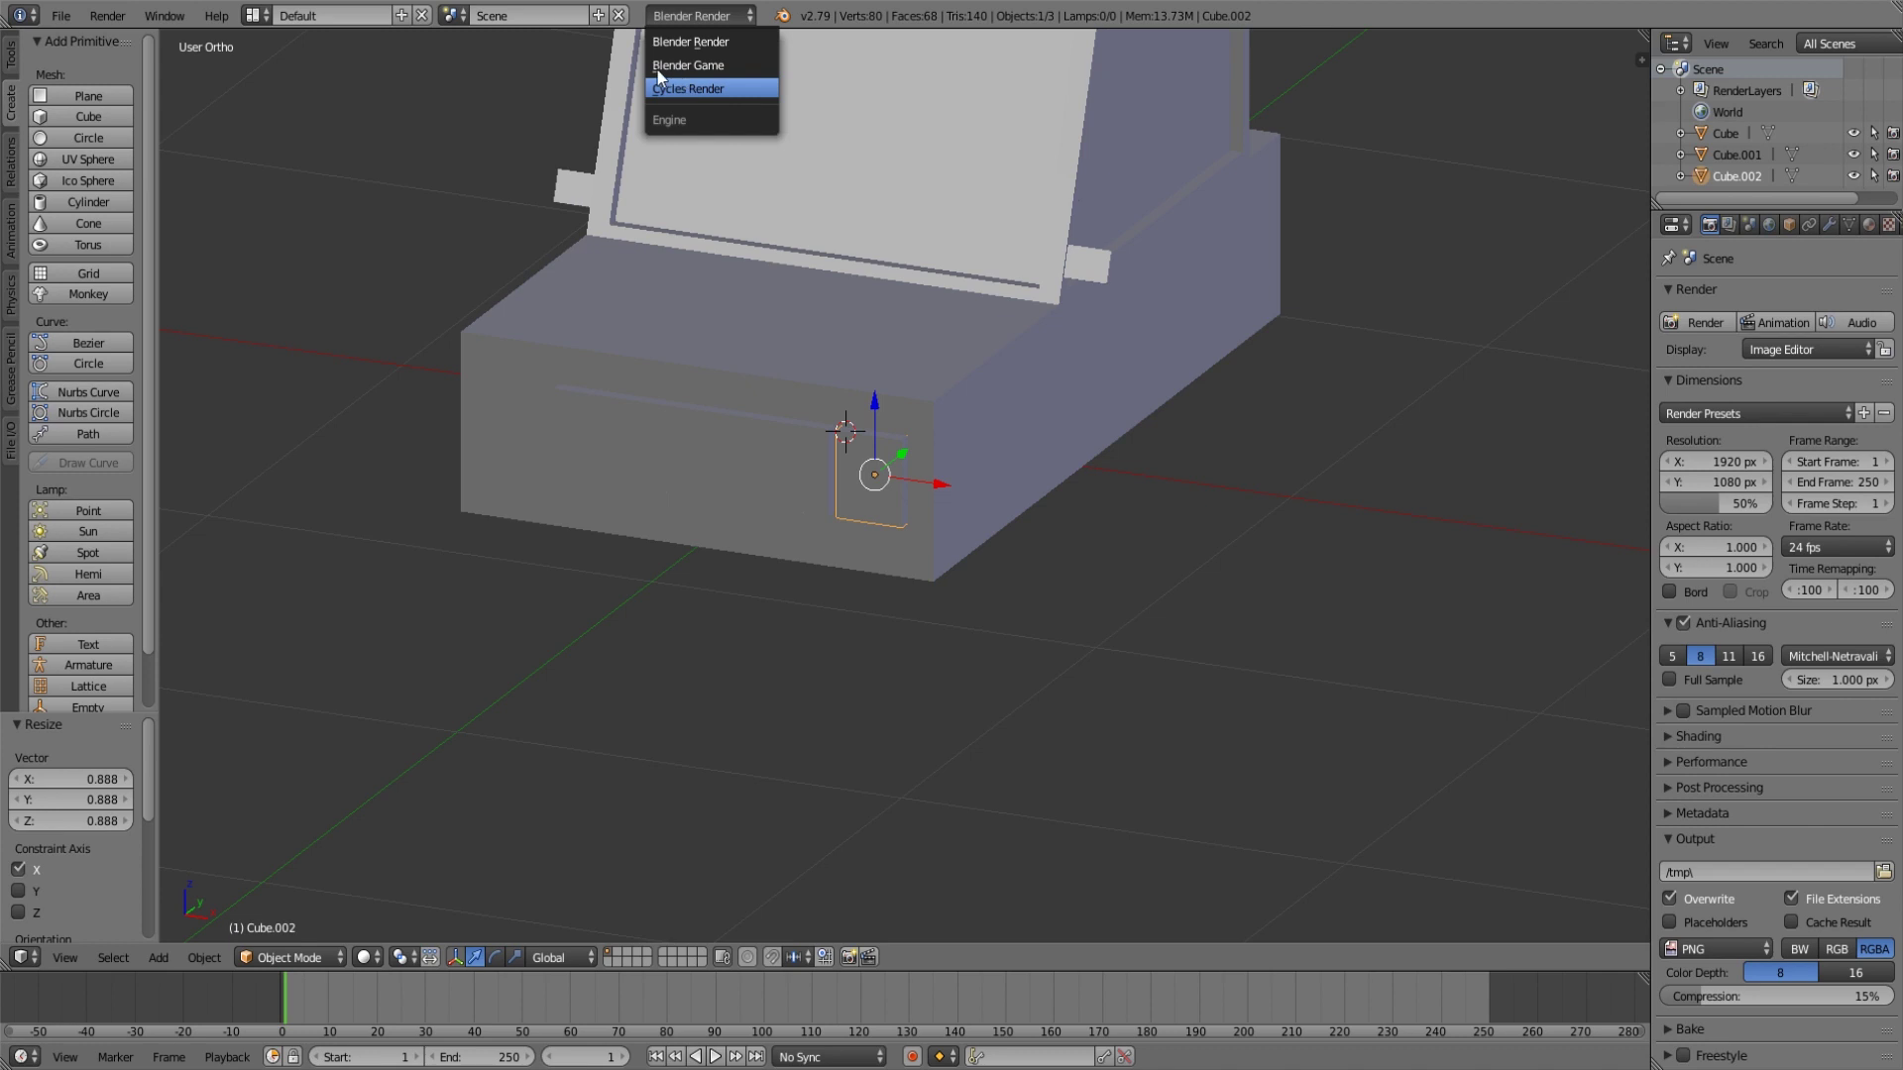
left_click(691, 88)
middle_click_drag(783, 341, 973, 544)
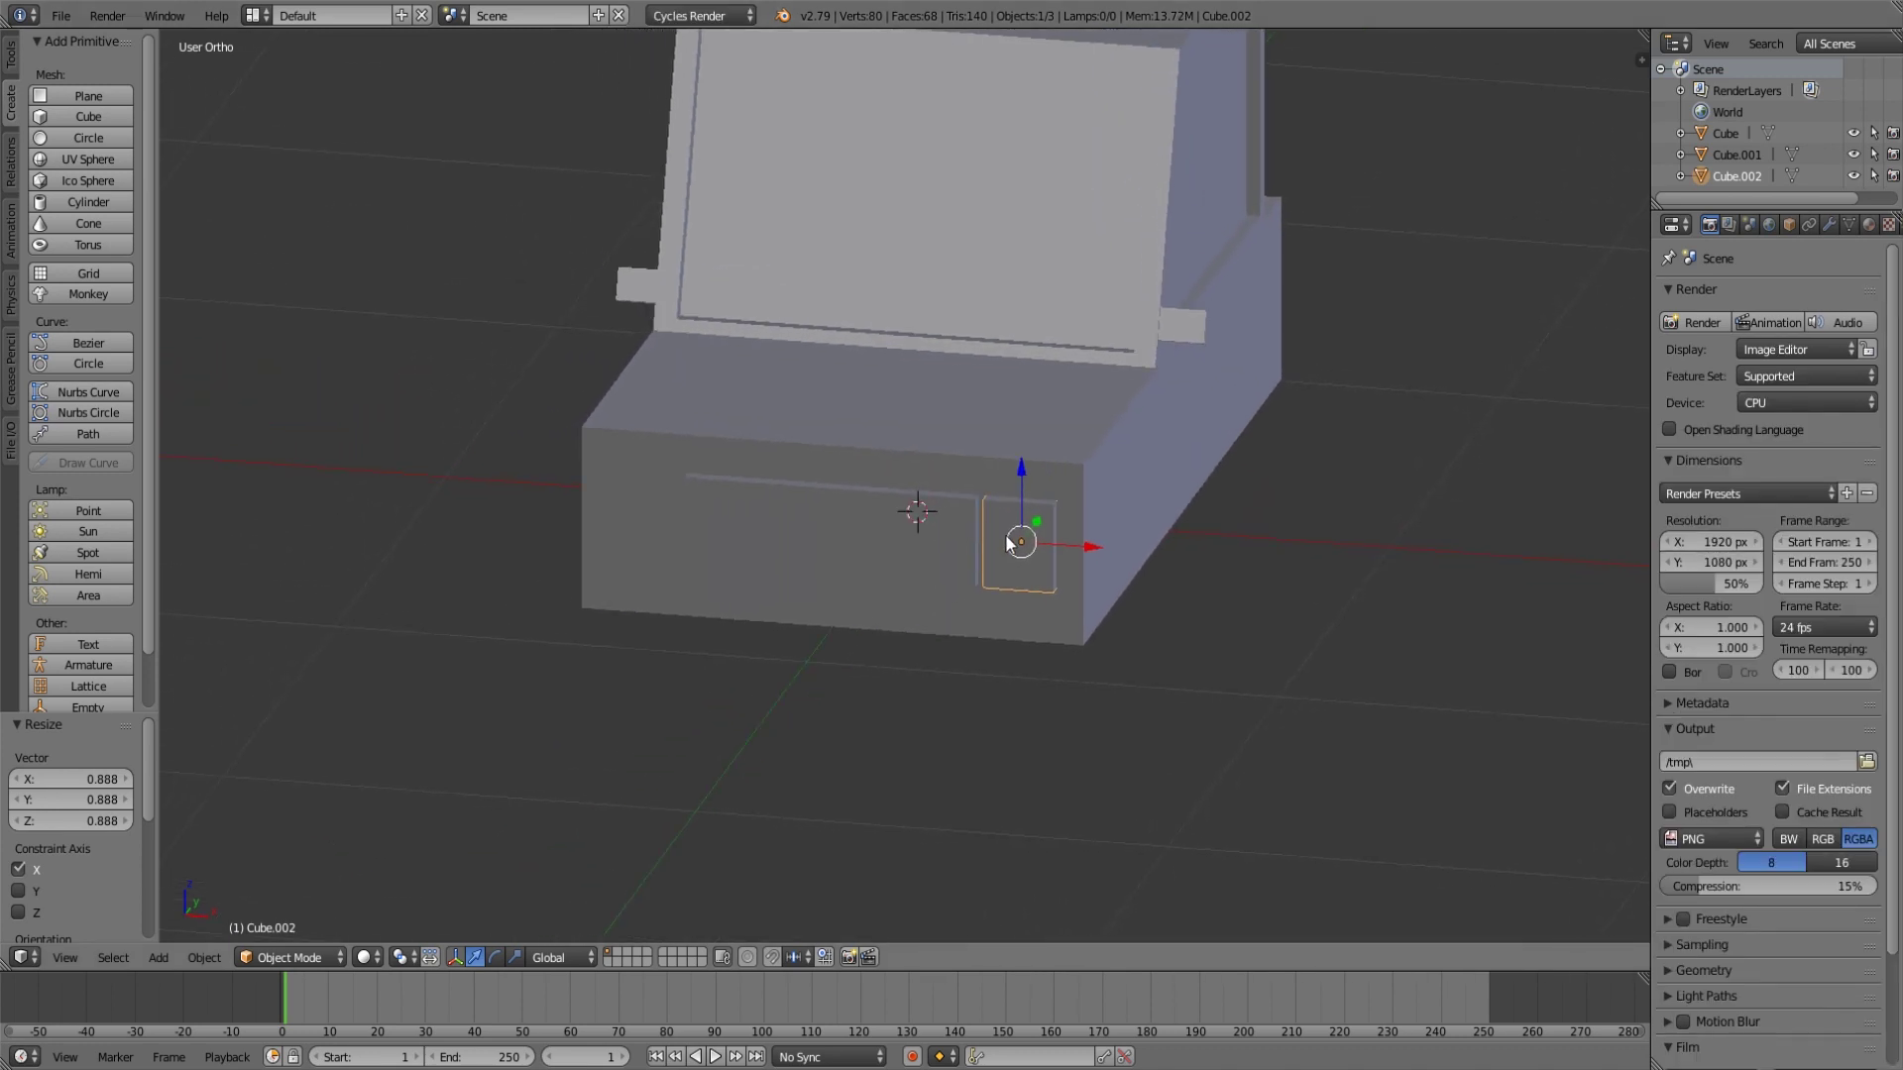
Enable Ambient Occlusion in the viewport shading settings.
key("n")
scroll(1531, 640, "down", 5)
scroll(1533, 714, "down", 2)
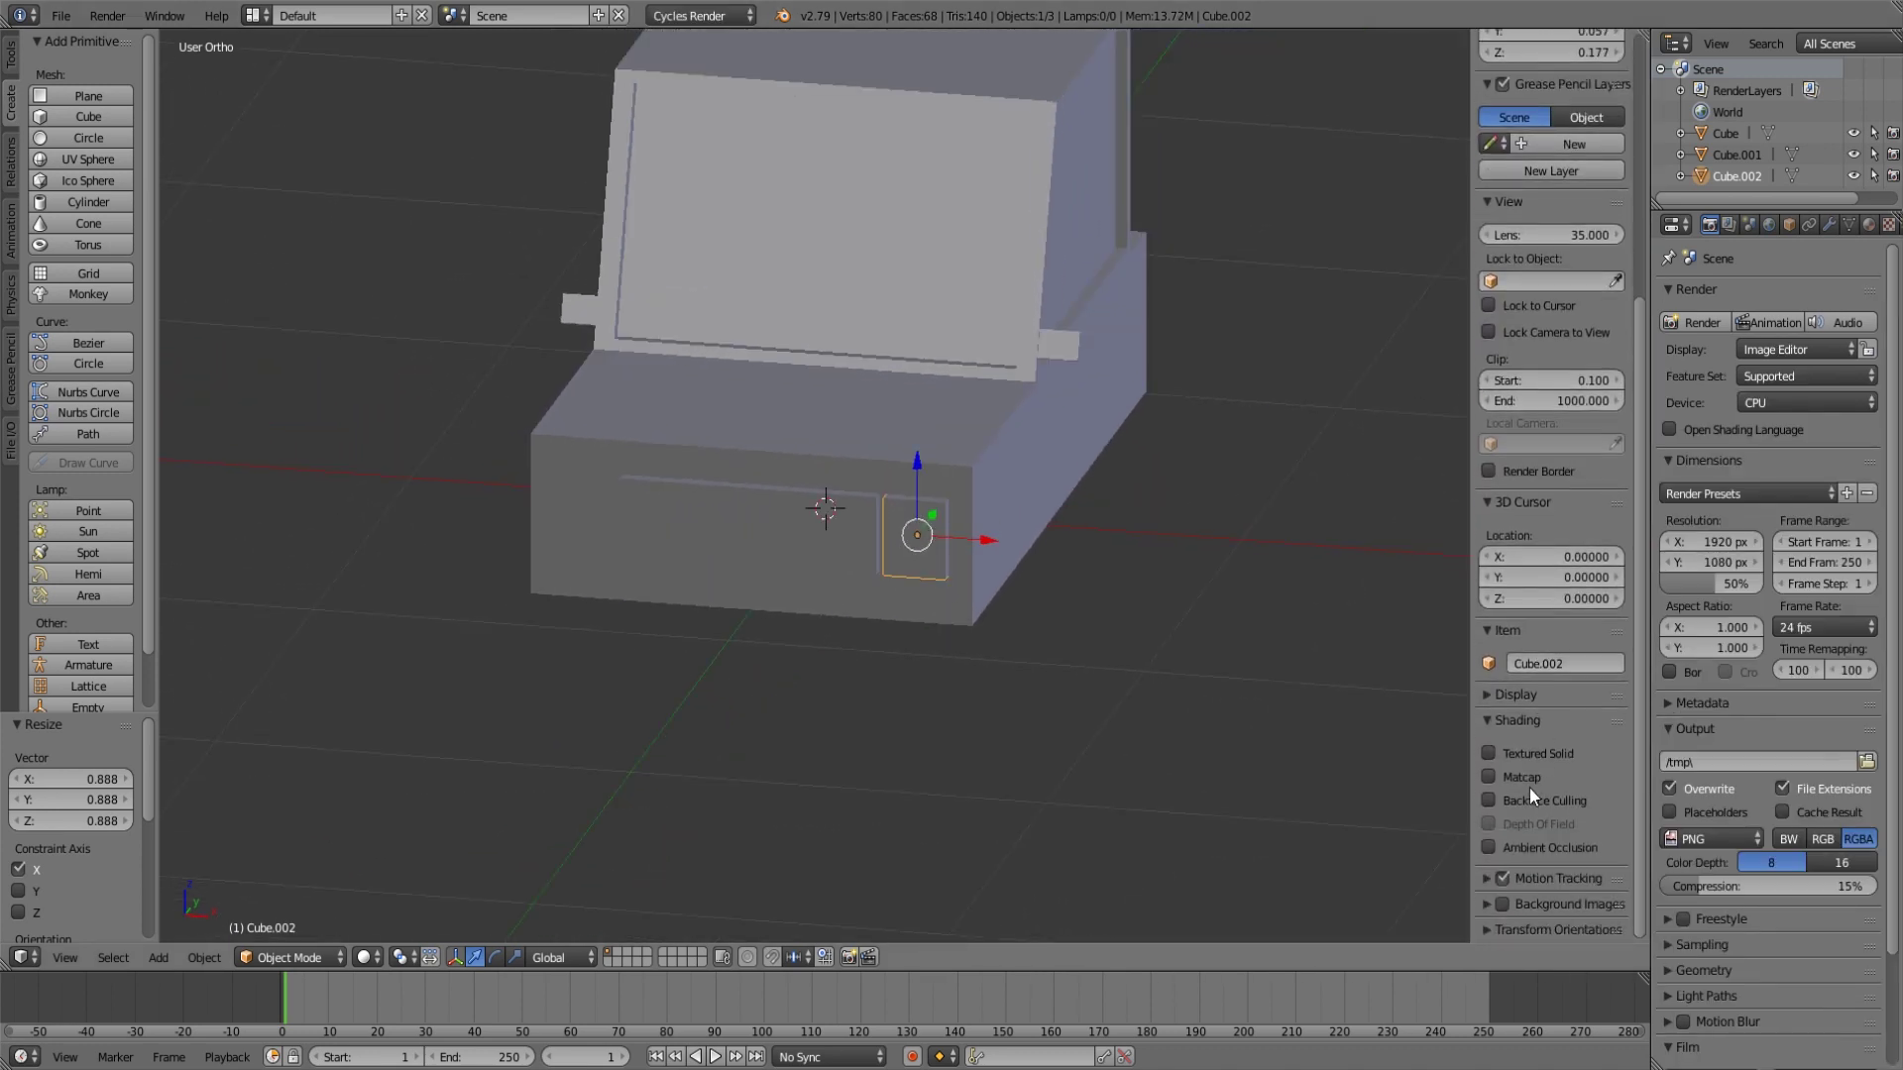
left_click(1490, 848)
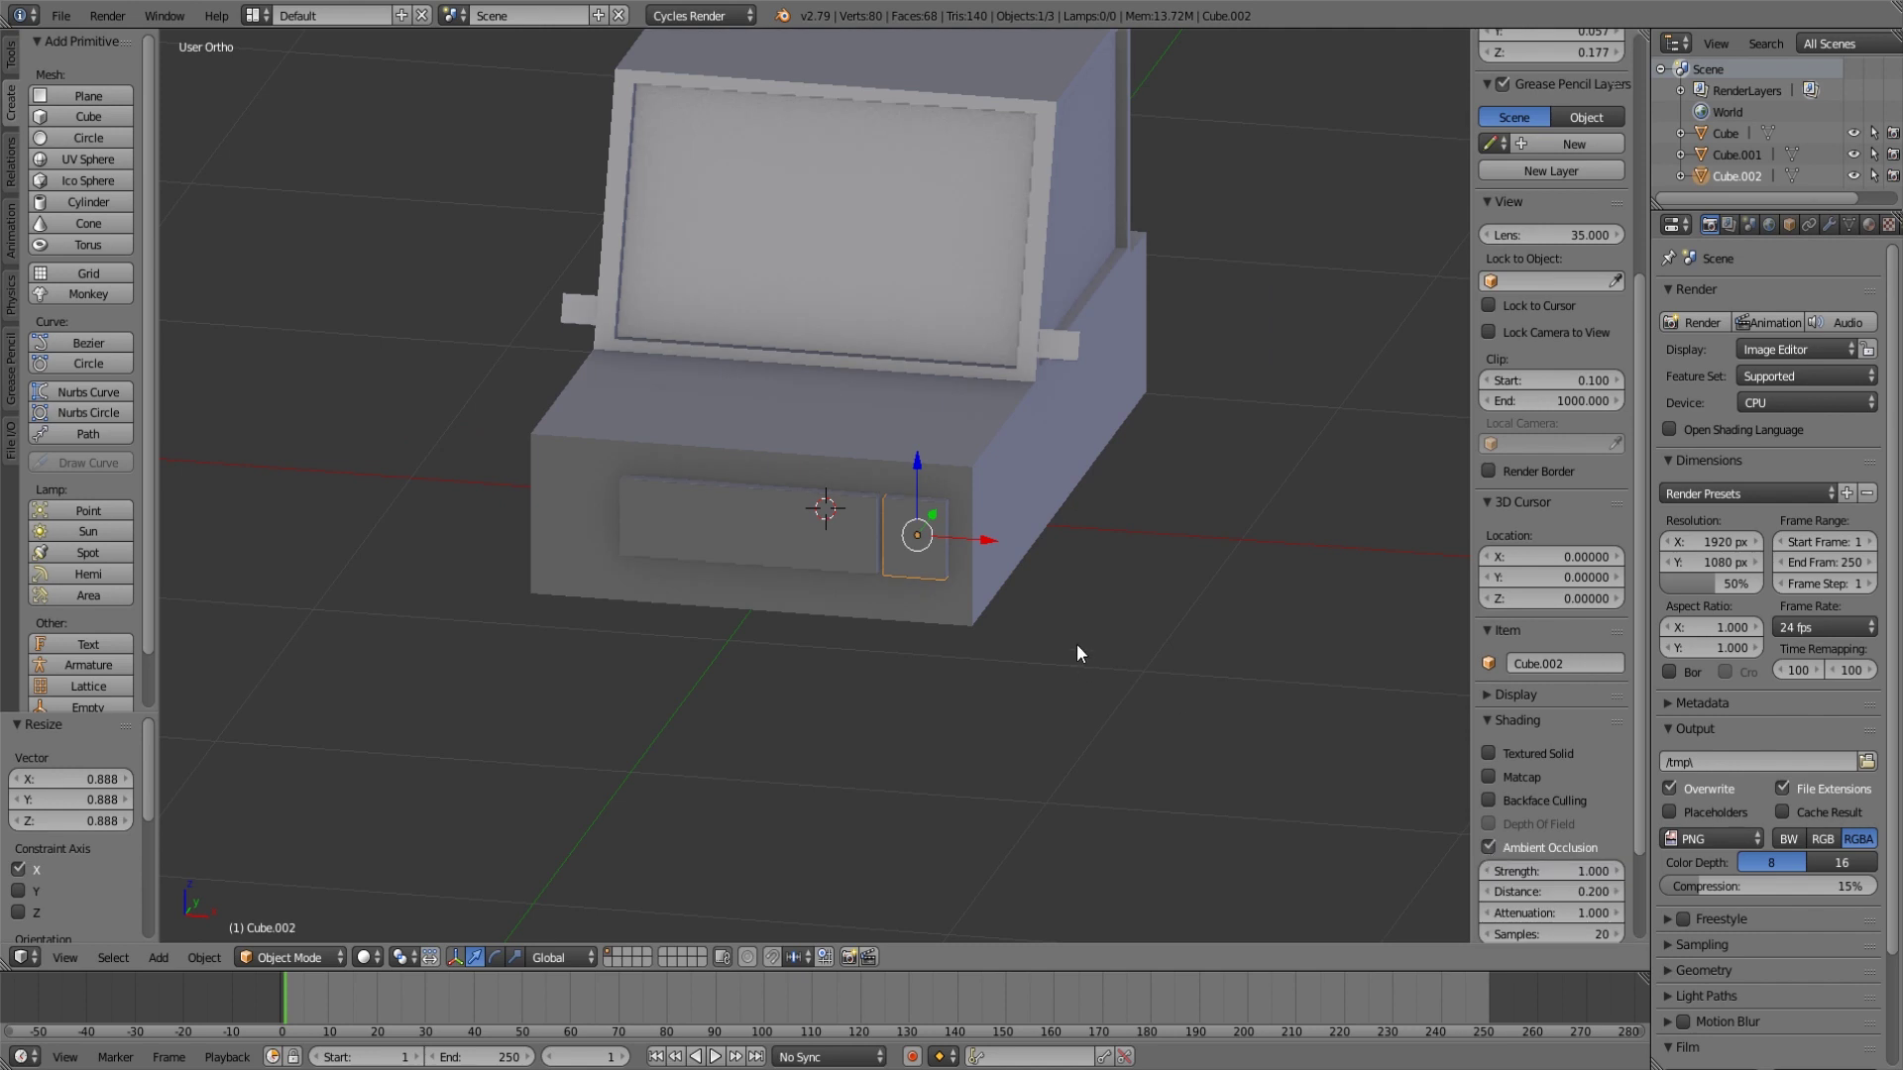
key("n")
Duplicate the headlight block, move the copy along X to the grille's opposite side and clear the selection.
key("a")
key("a")
middle_click_drag(999, 549, 1076, 583)
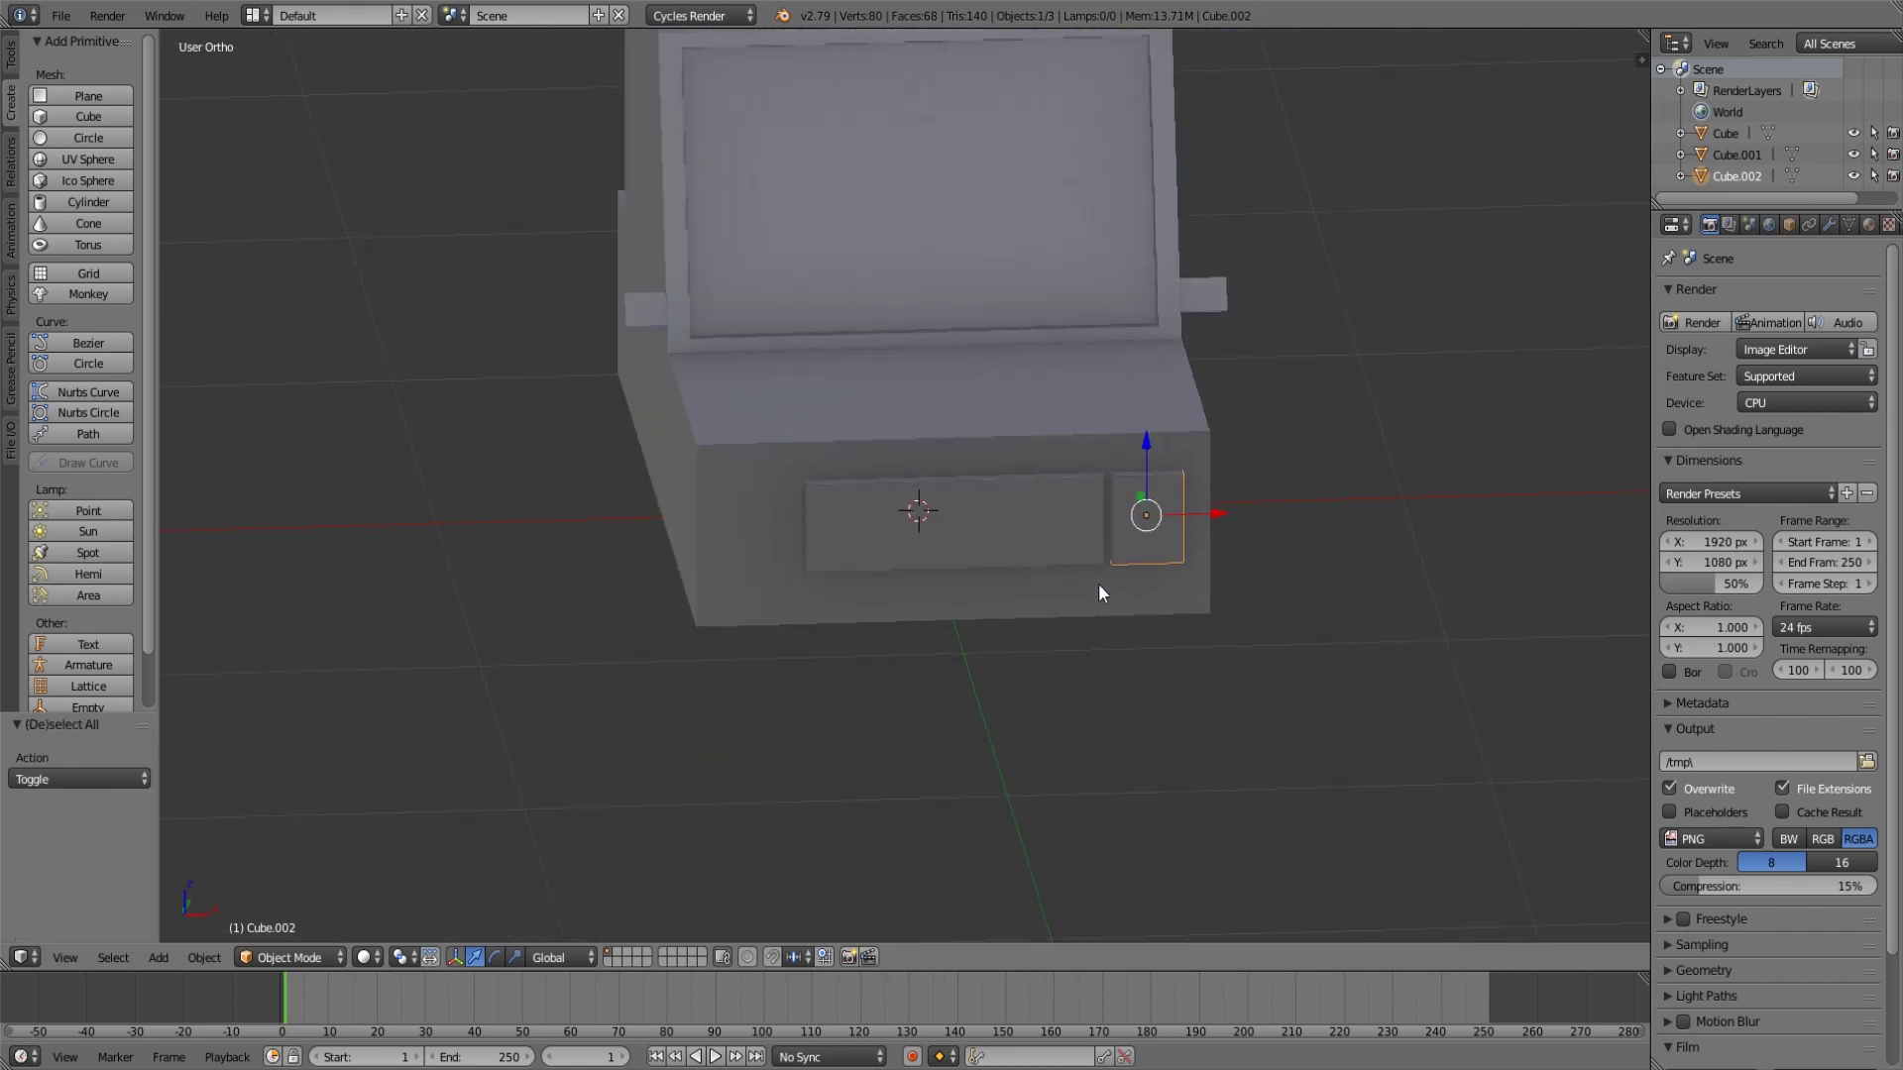
key("shift+d")
key("Escape")
key("KP_1")
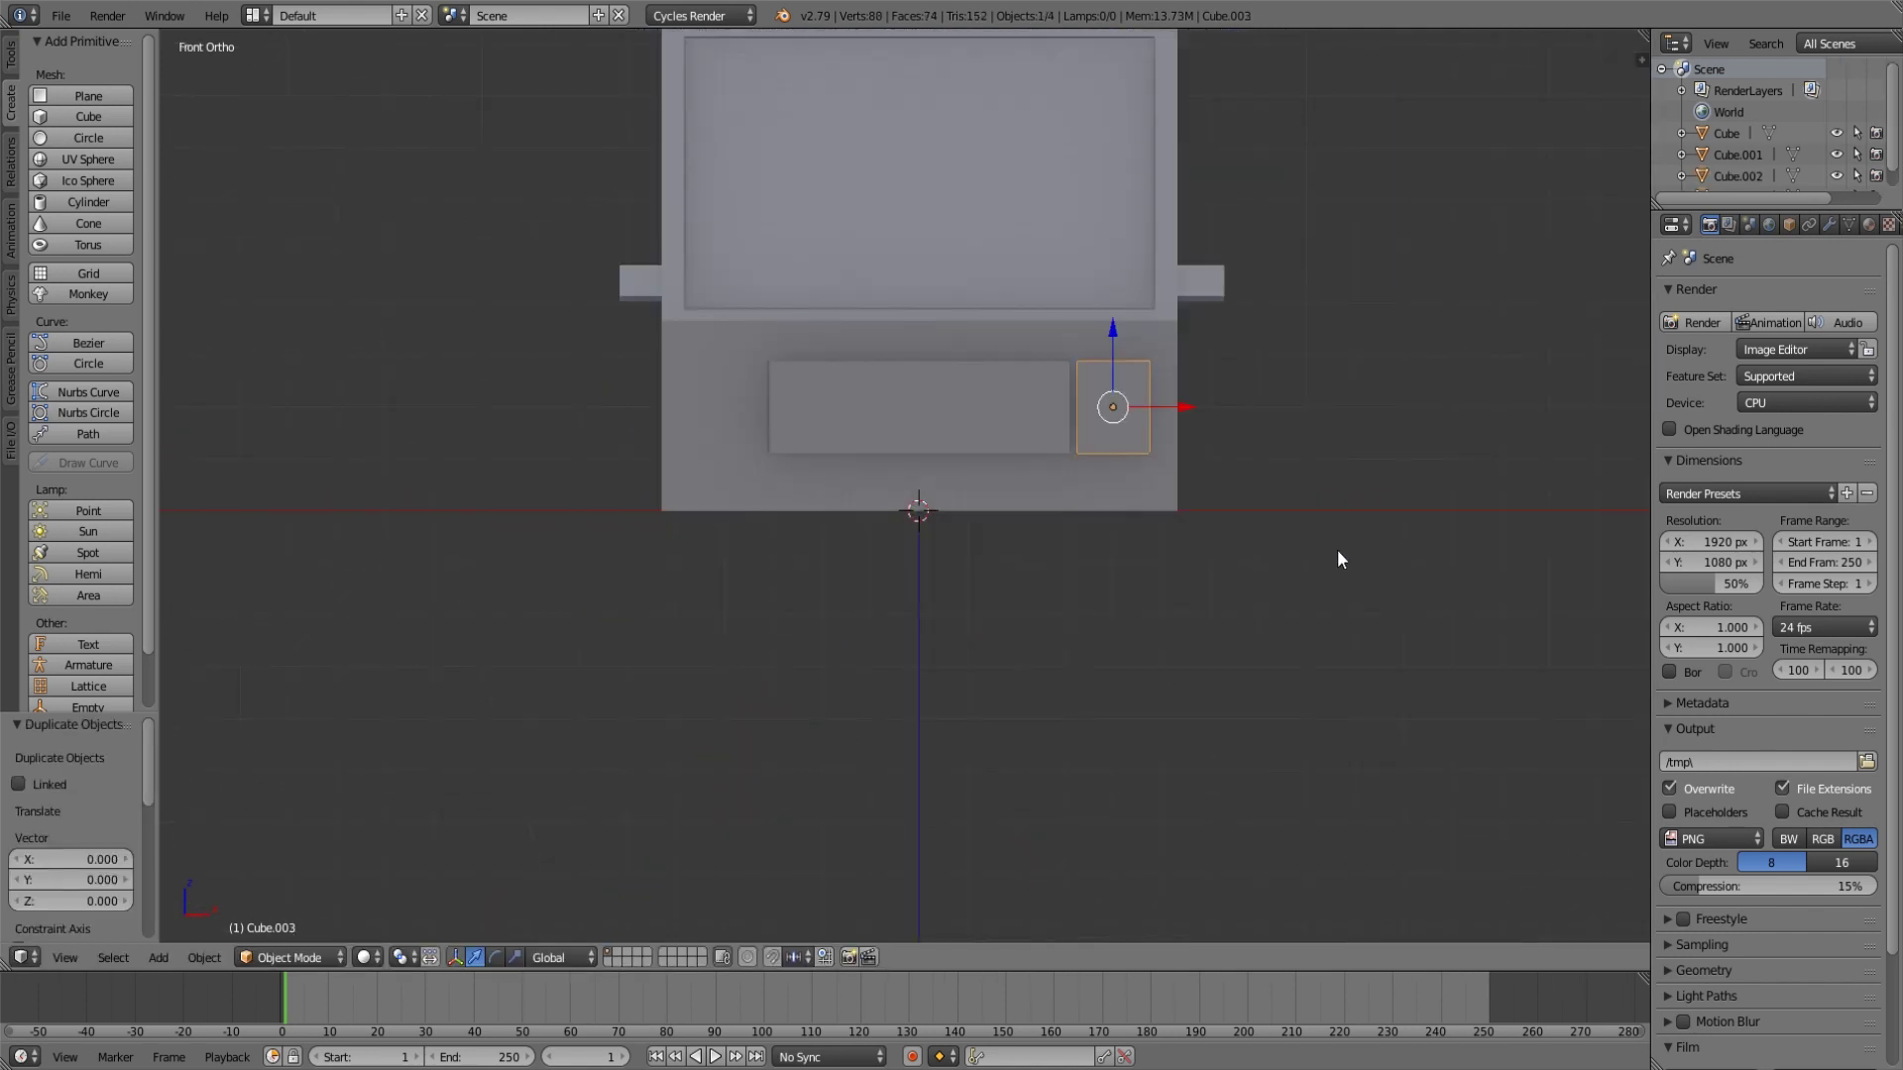
left_click_drag(1181, 408, 799, 424)
key("a")
middle_click_drag(1168, 496, 1114, 551)
right_click(1112, 551)
key("Tab")
key("Tab")
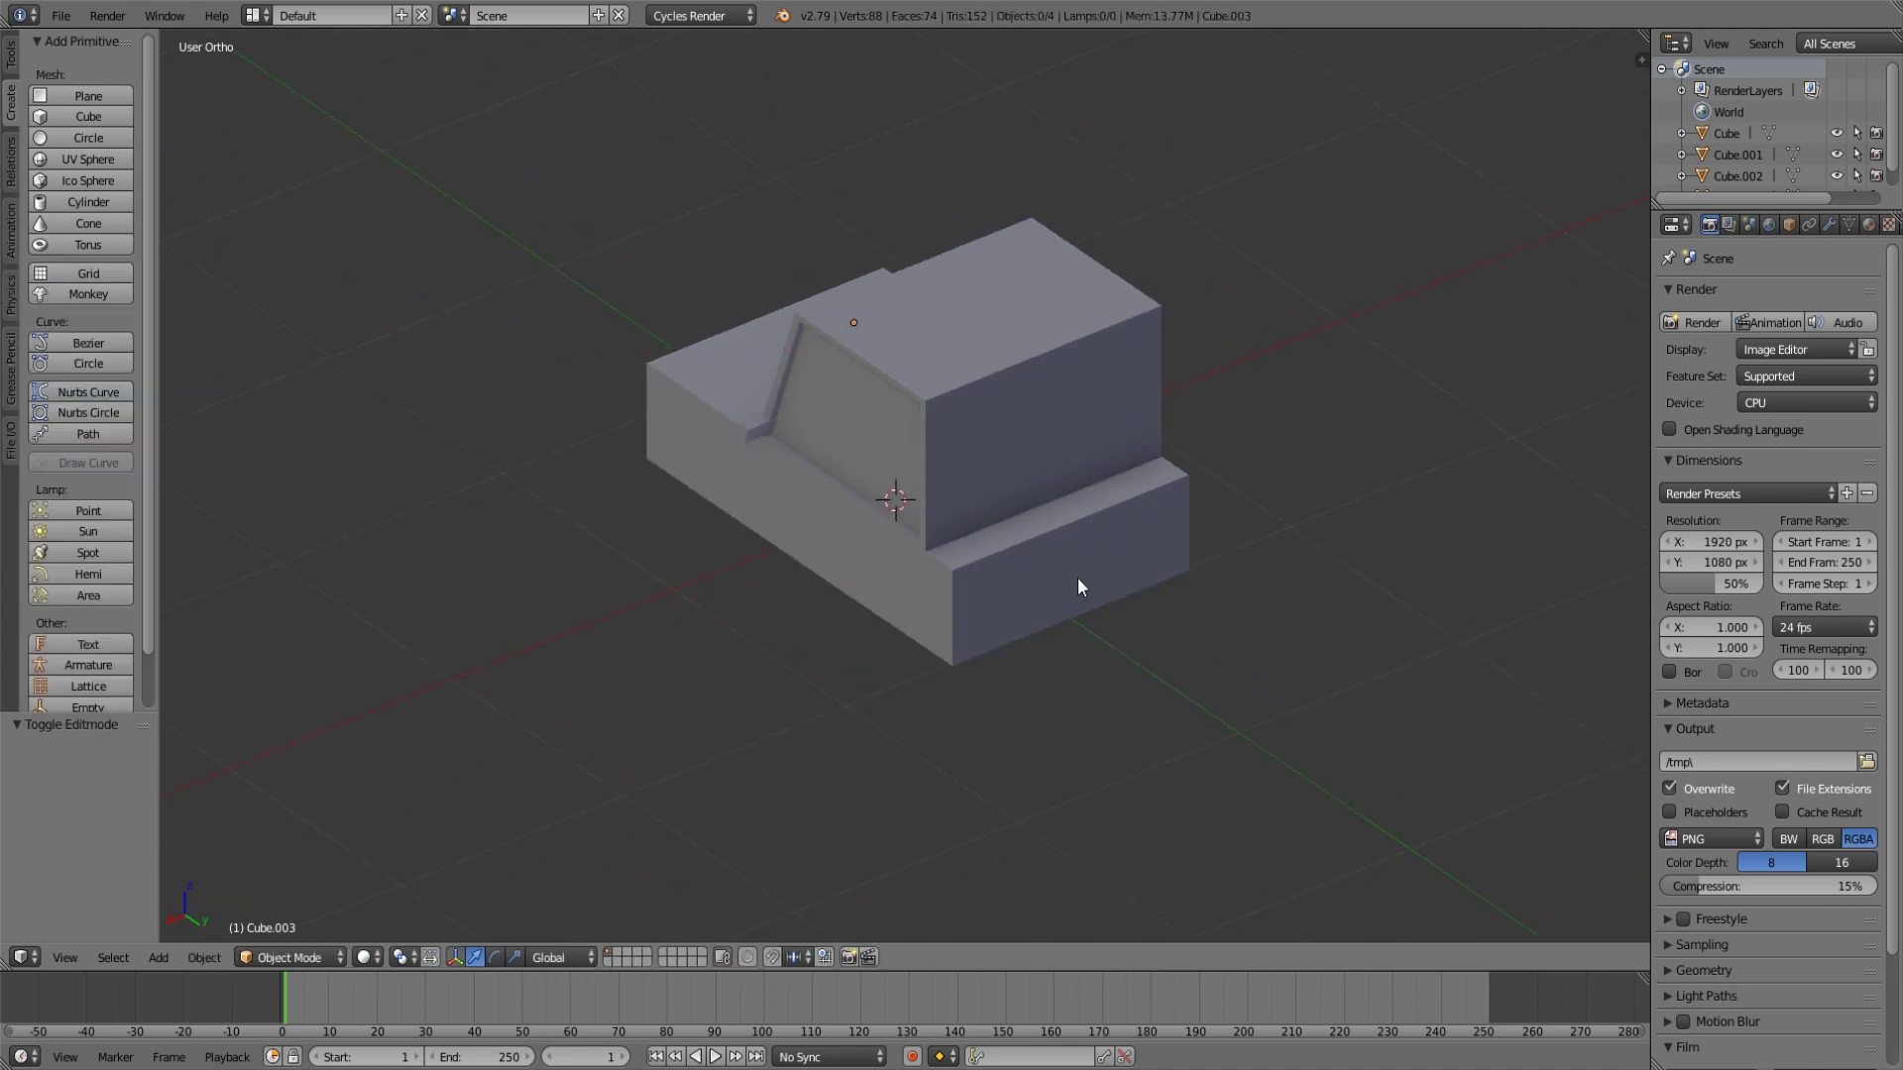
key("Tab")
right_click(1104, 562)
middle_click_drag(1103, 562, 1216, 599)
left_click_drag(1204, 568, 1232, 574)
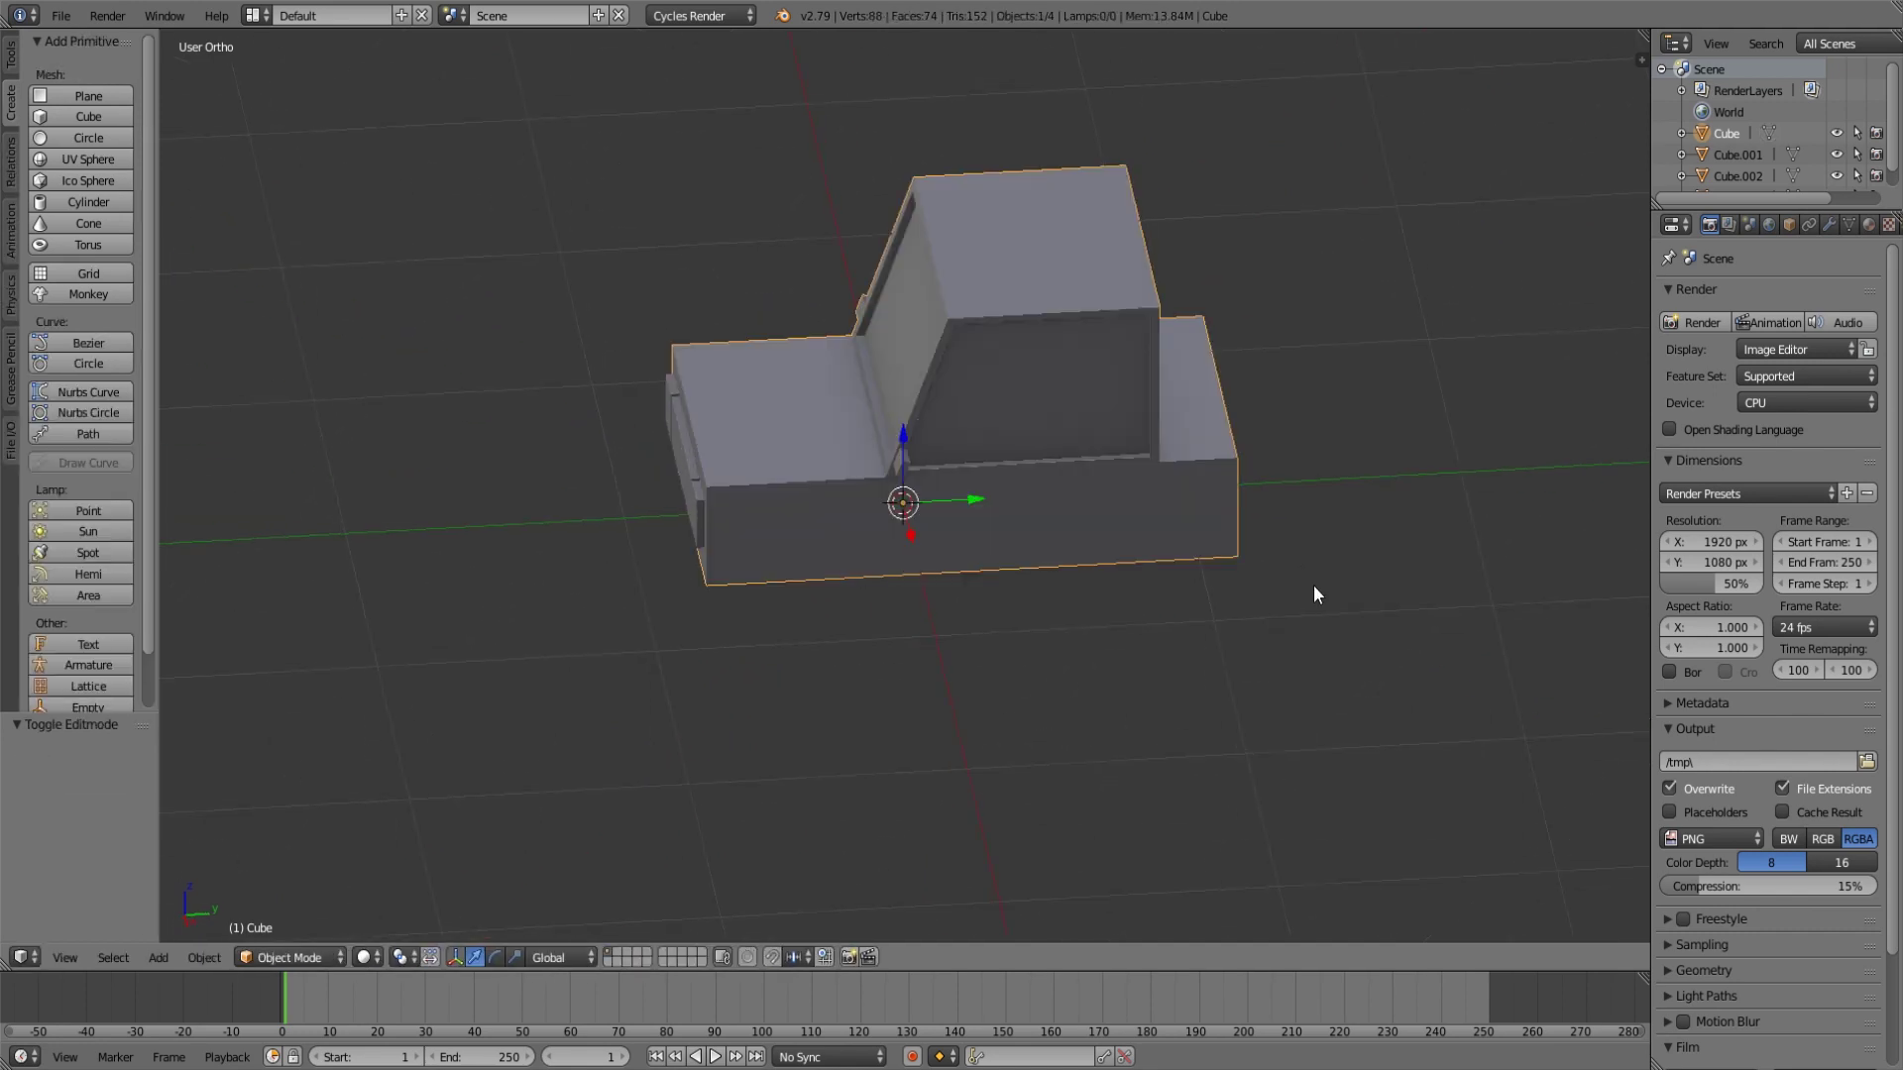
key("a")
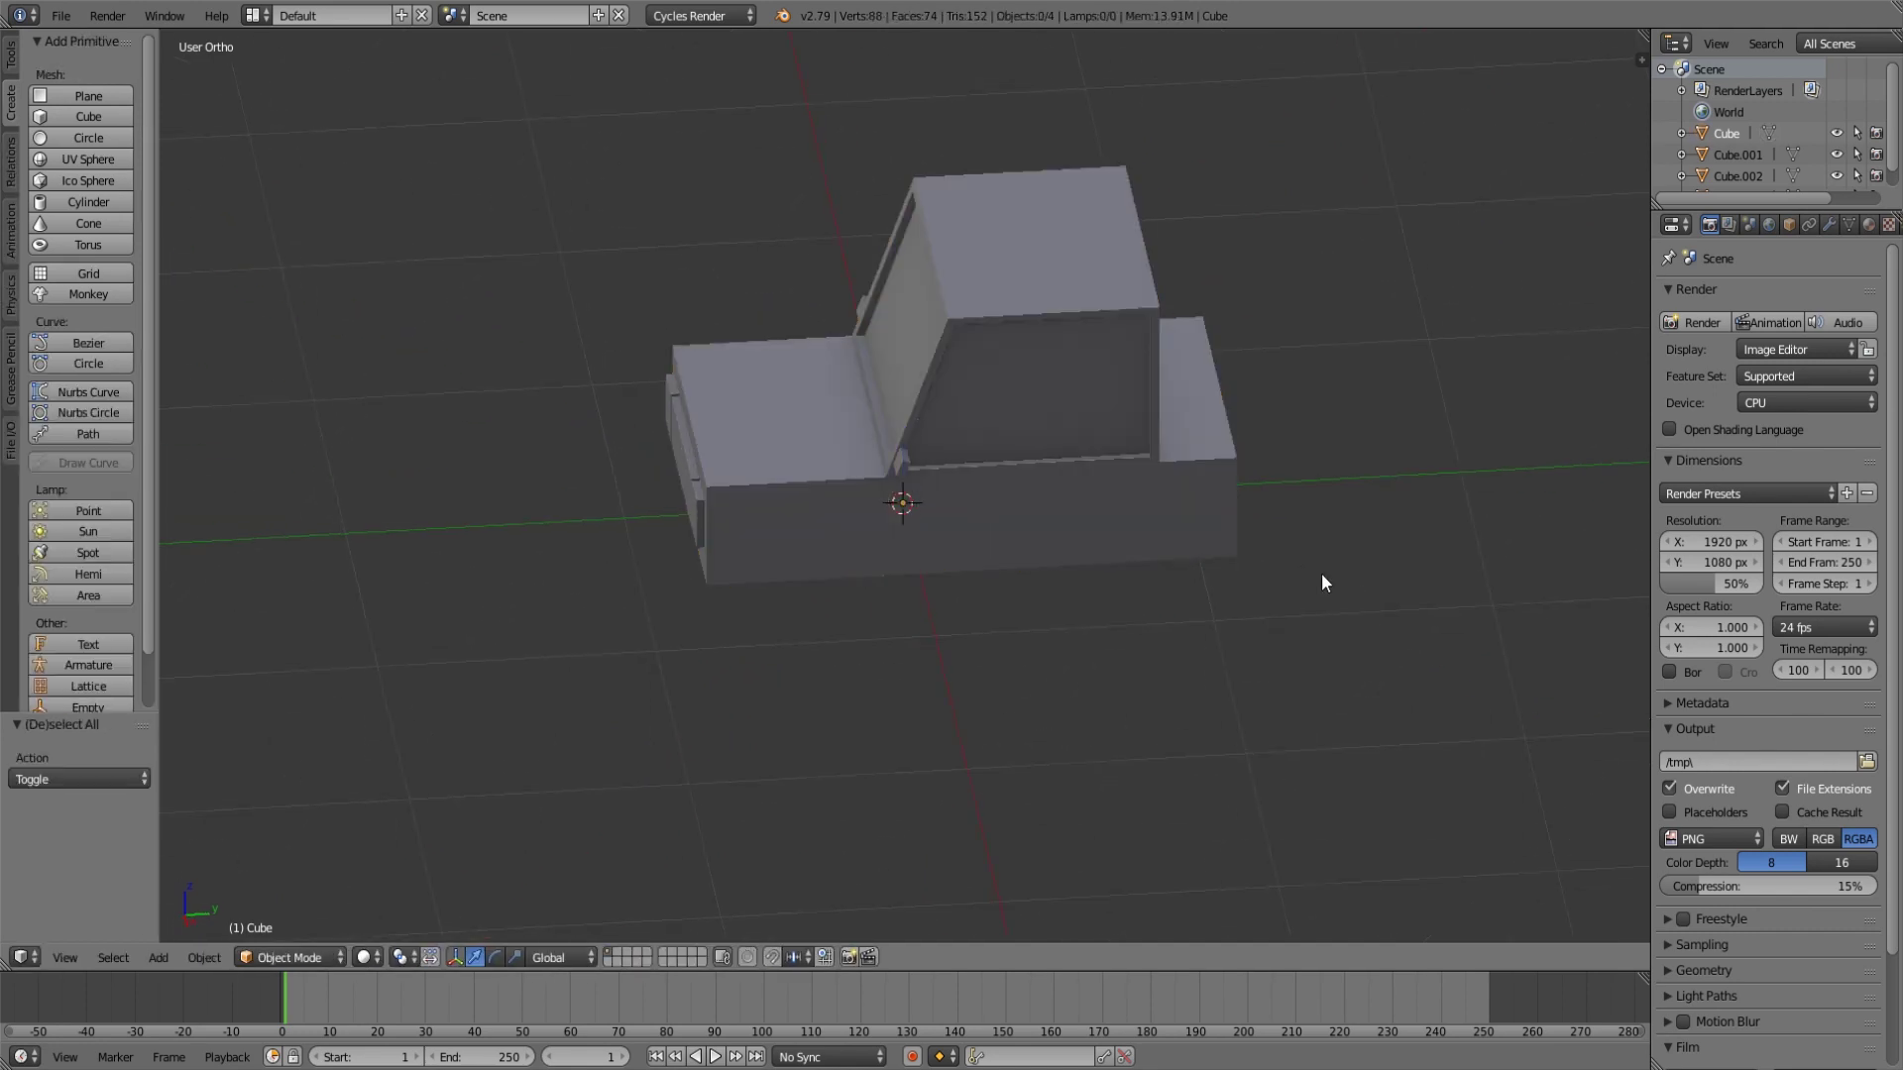
Select the headlight block on the +X side and give it a new material named mat_lamp.
right_click(811, 533)
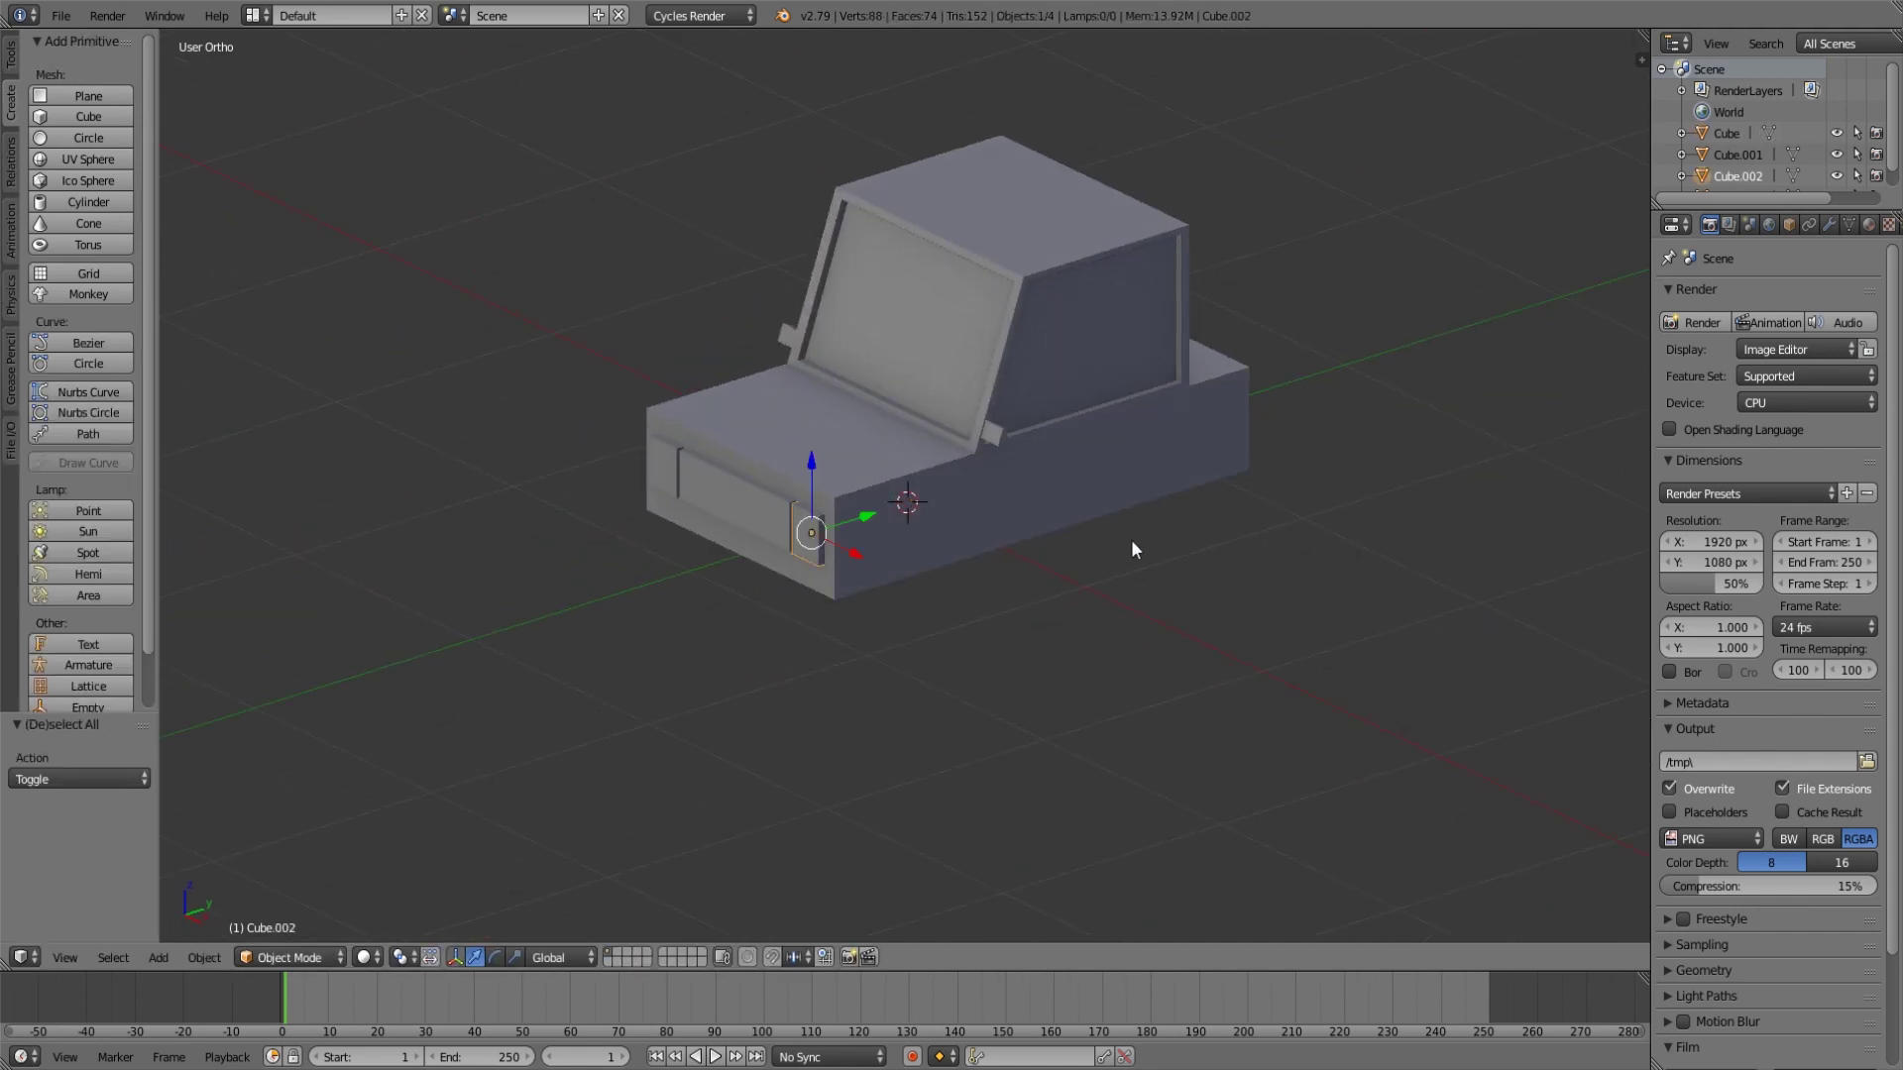
middle_click_drag(1138, 537, 1020, 585)
right_click(892, 543)
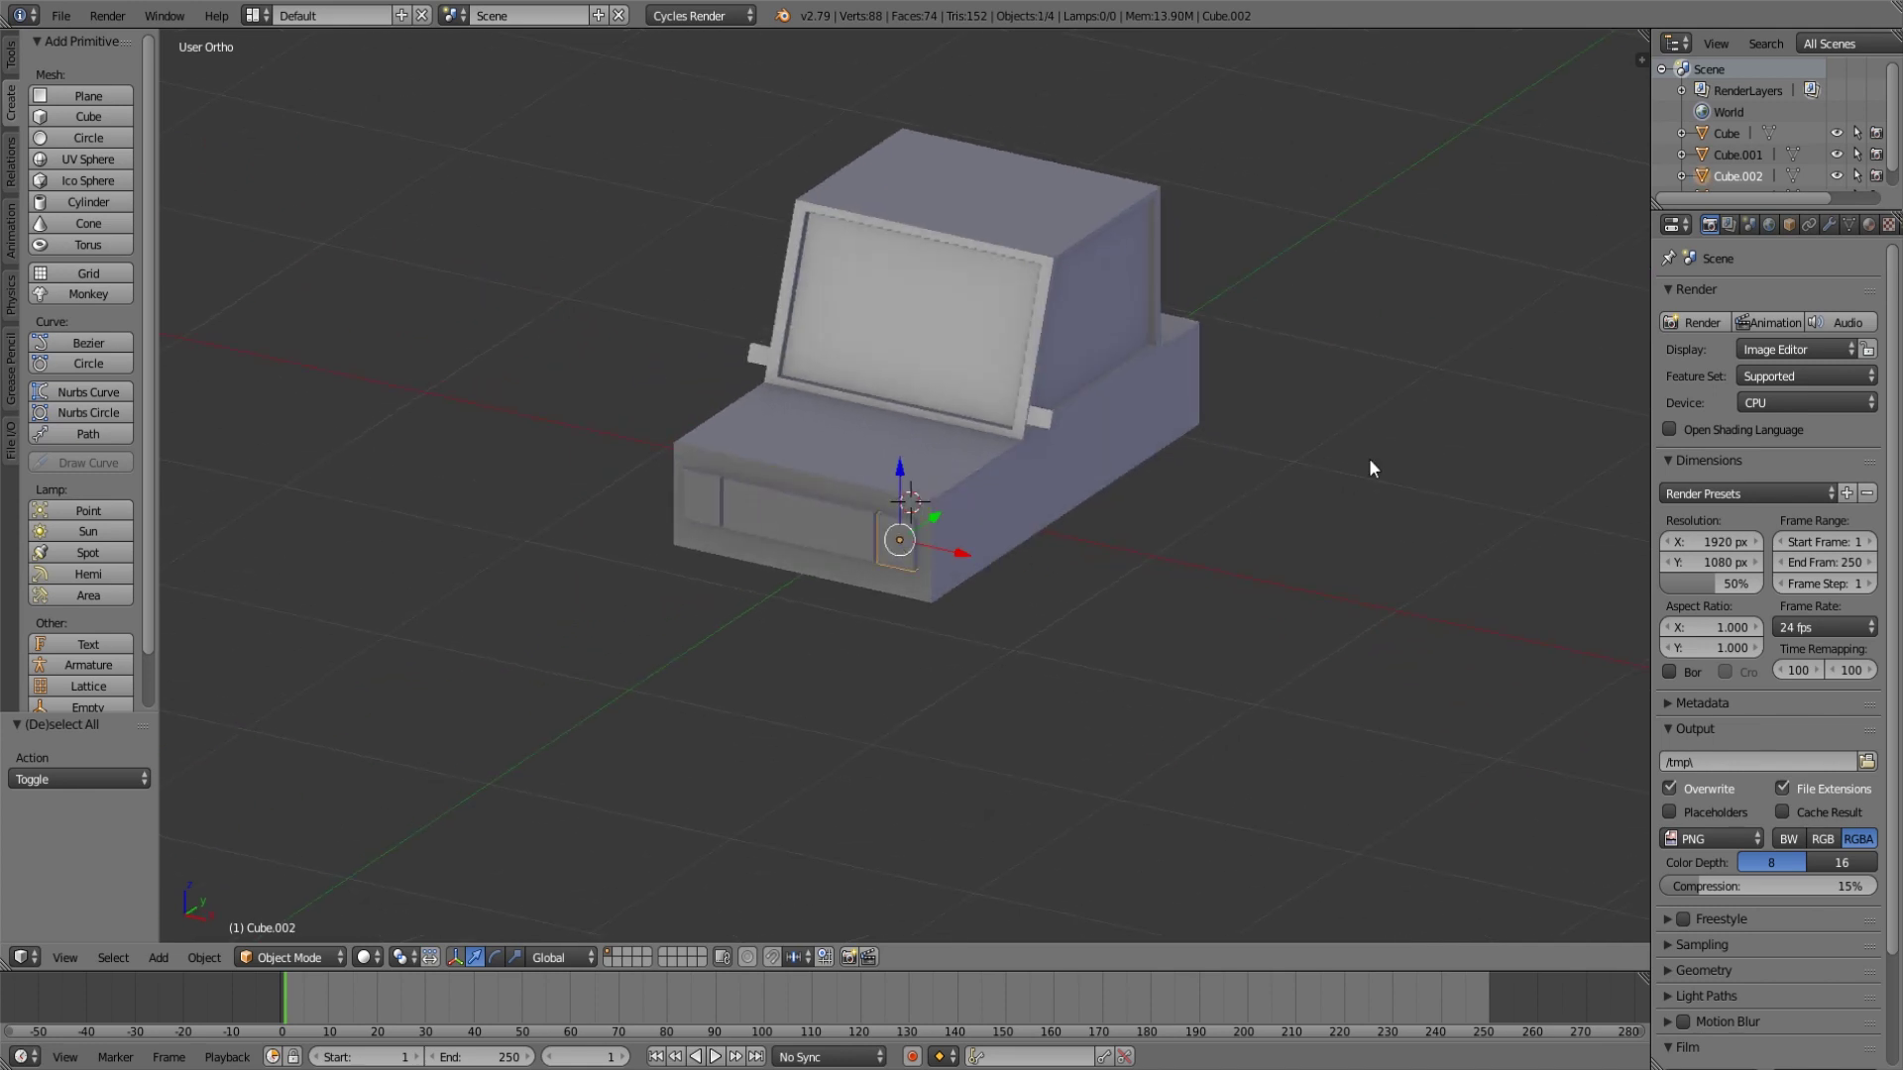
left_click(1868, 224)
left_click(1732, 361)
double_click(1741, 306)
type("mat_lamp")
key("Return")
Set mat_lamp's diffuse color to pale yellow (R 0.800, G 0.785, B 0.418) and copy it to the viewport color.
left_click(1685, 694)
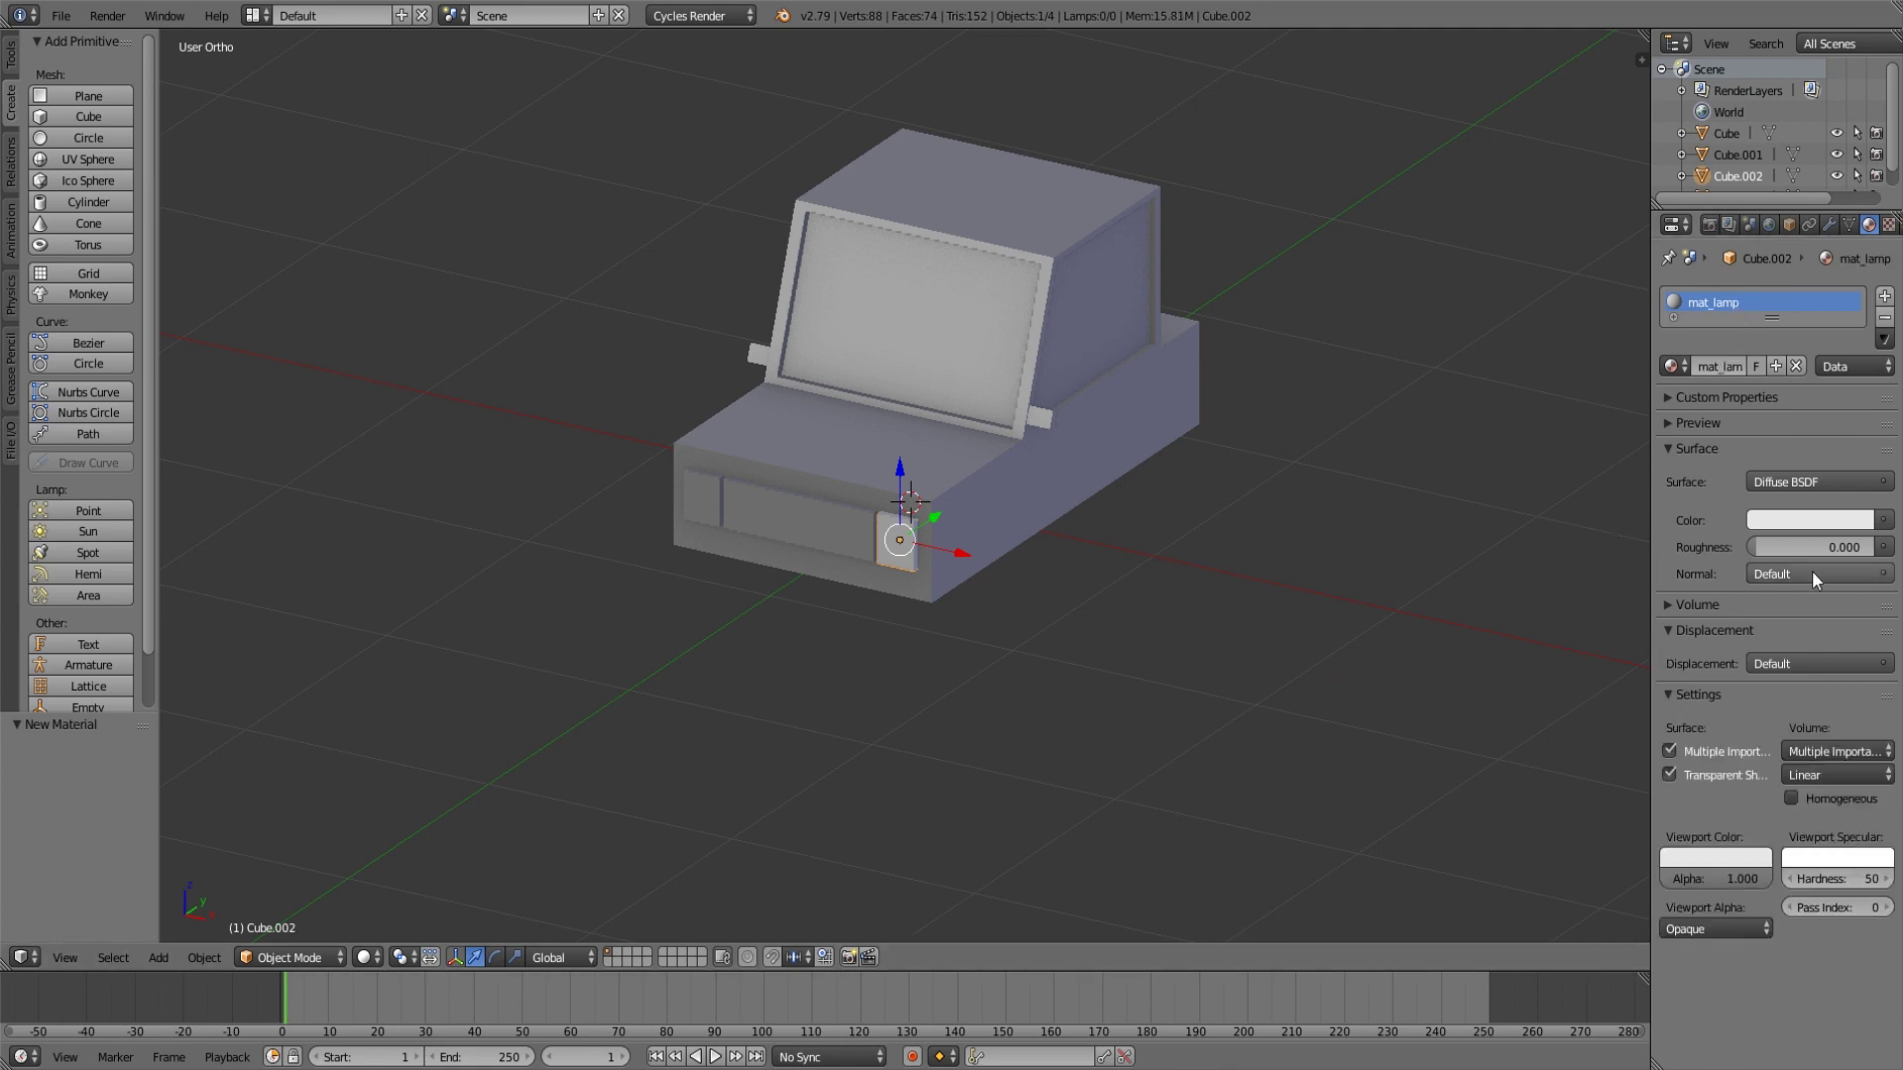
left_click(1809, 519)
left_click(1754, 301)
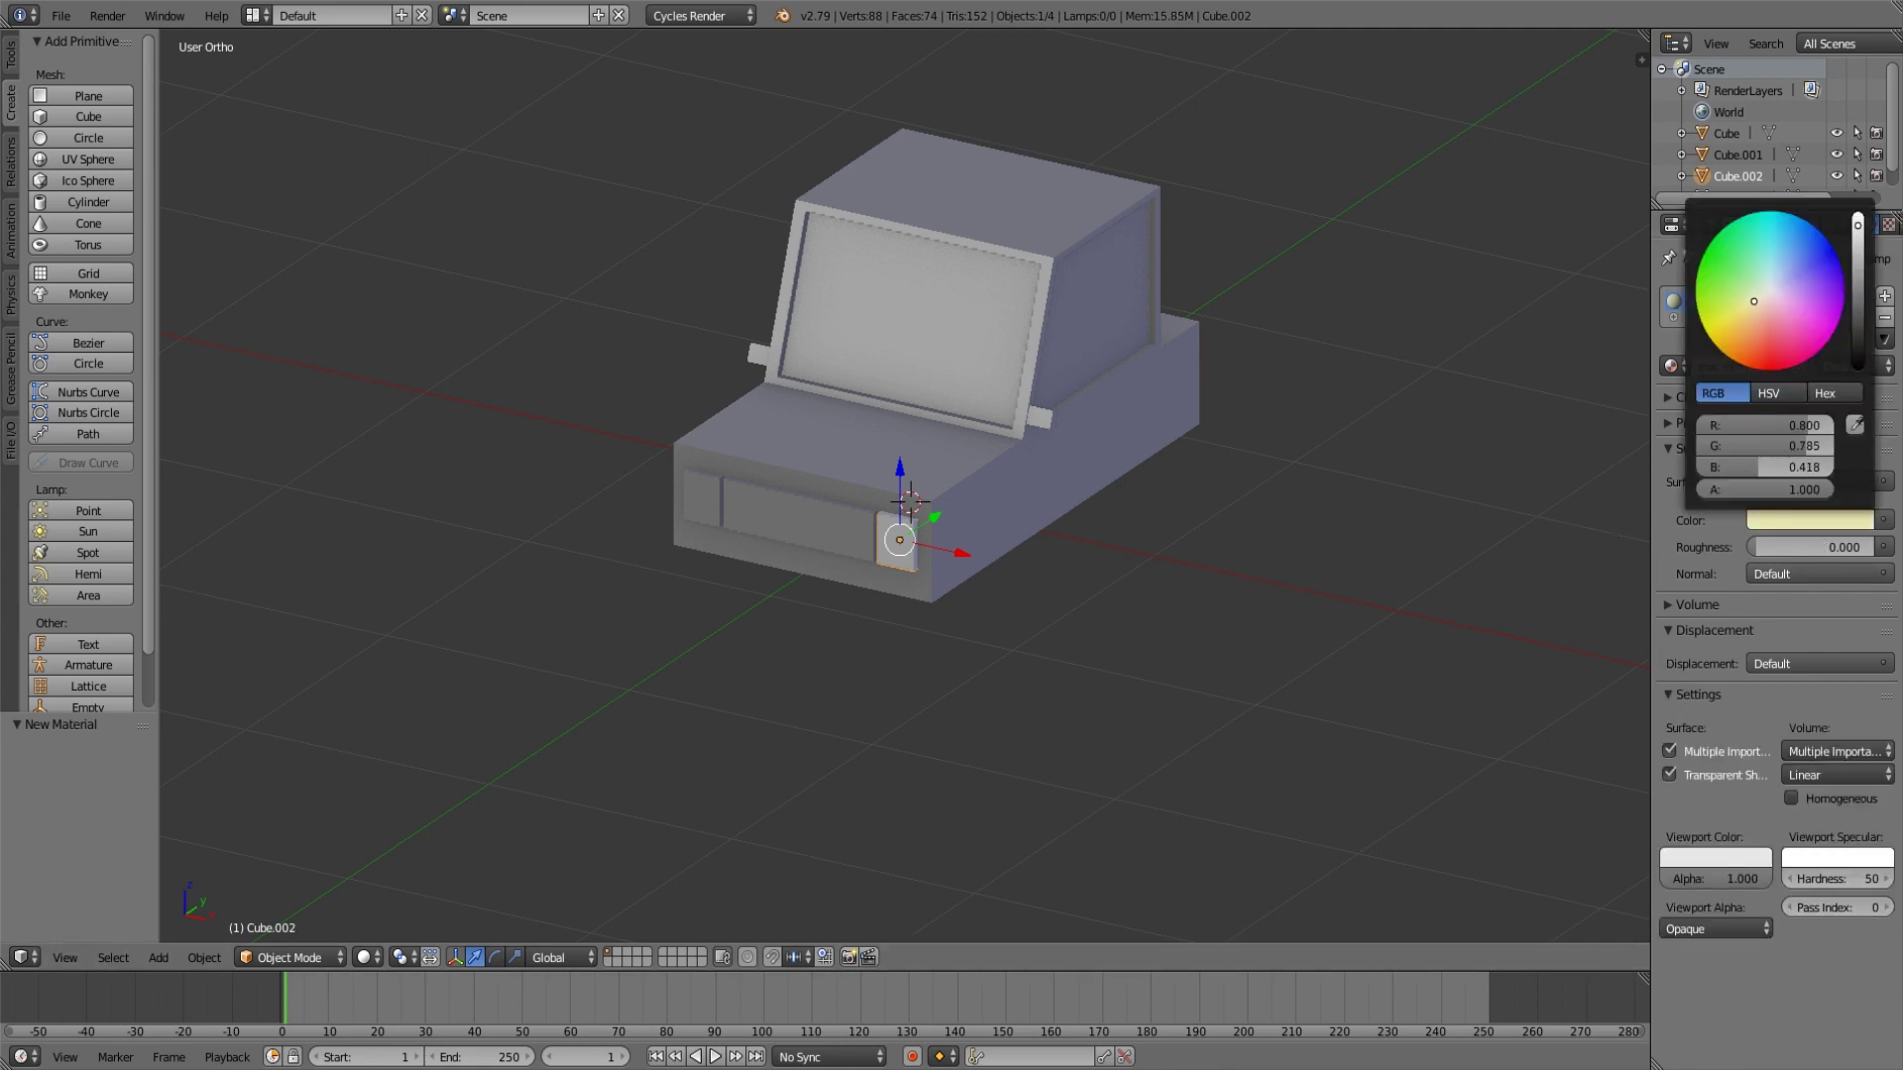
left_click(1720, 858)
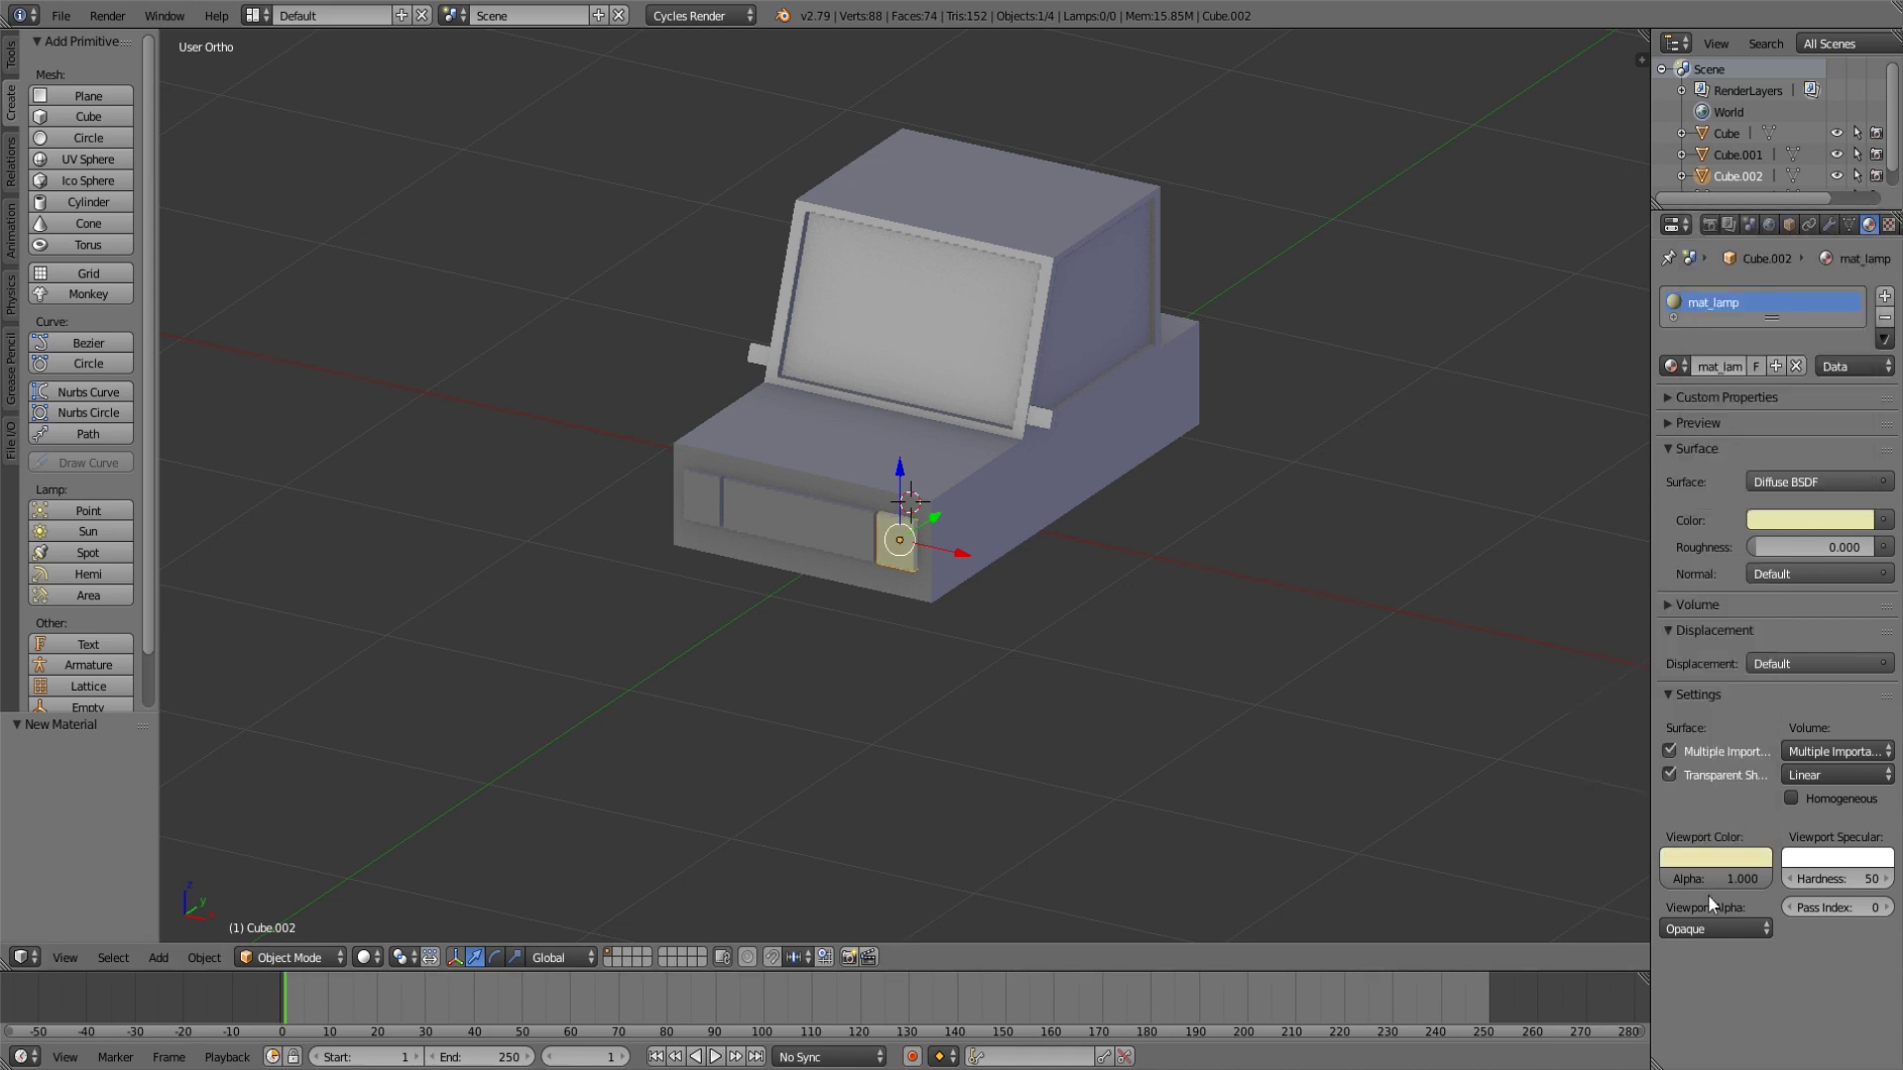
Adjust mat_lamp's viewport color to a brighter, more saturated yellow of R 0.903, G 0.911, B 0.144.
left_click(1712, 858)
left_click_drag(1645, 668, 1647, 665)
left_click_drag(1760, 601, 1758, 606)
scroll(1110, 586, "up", 4)
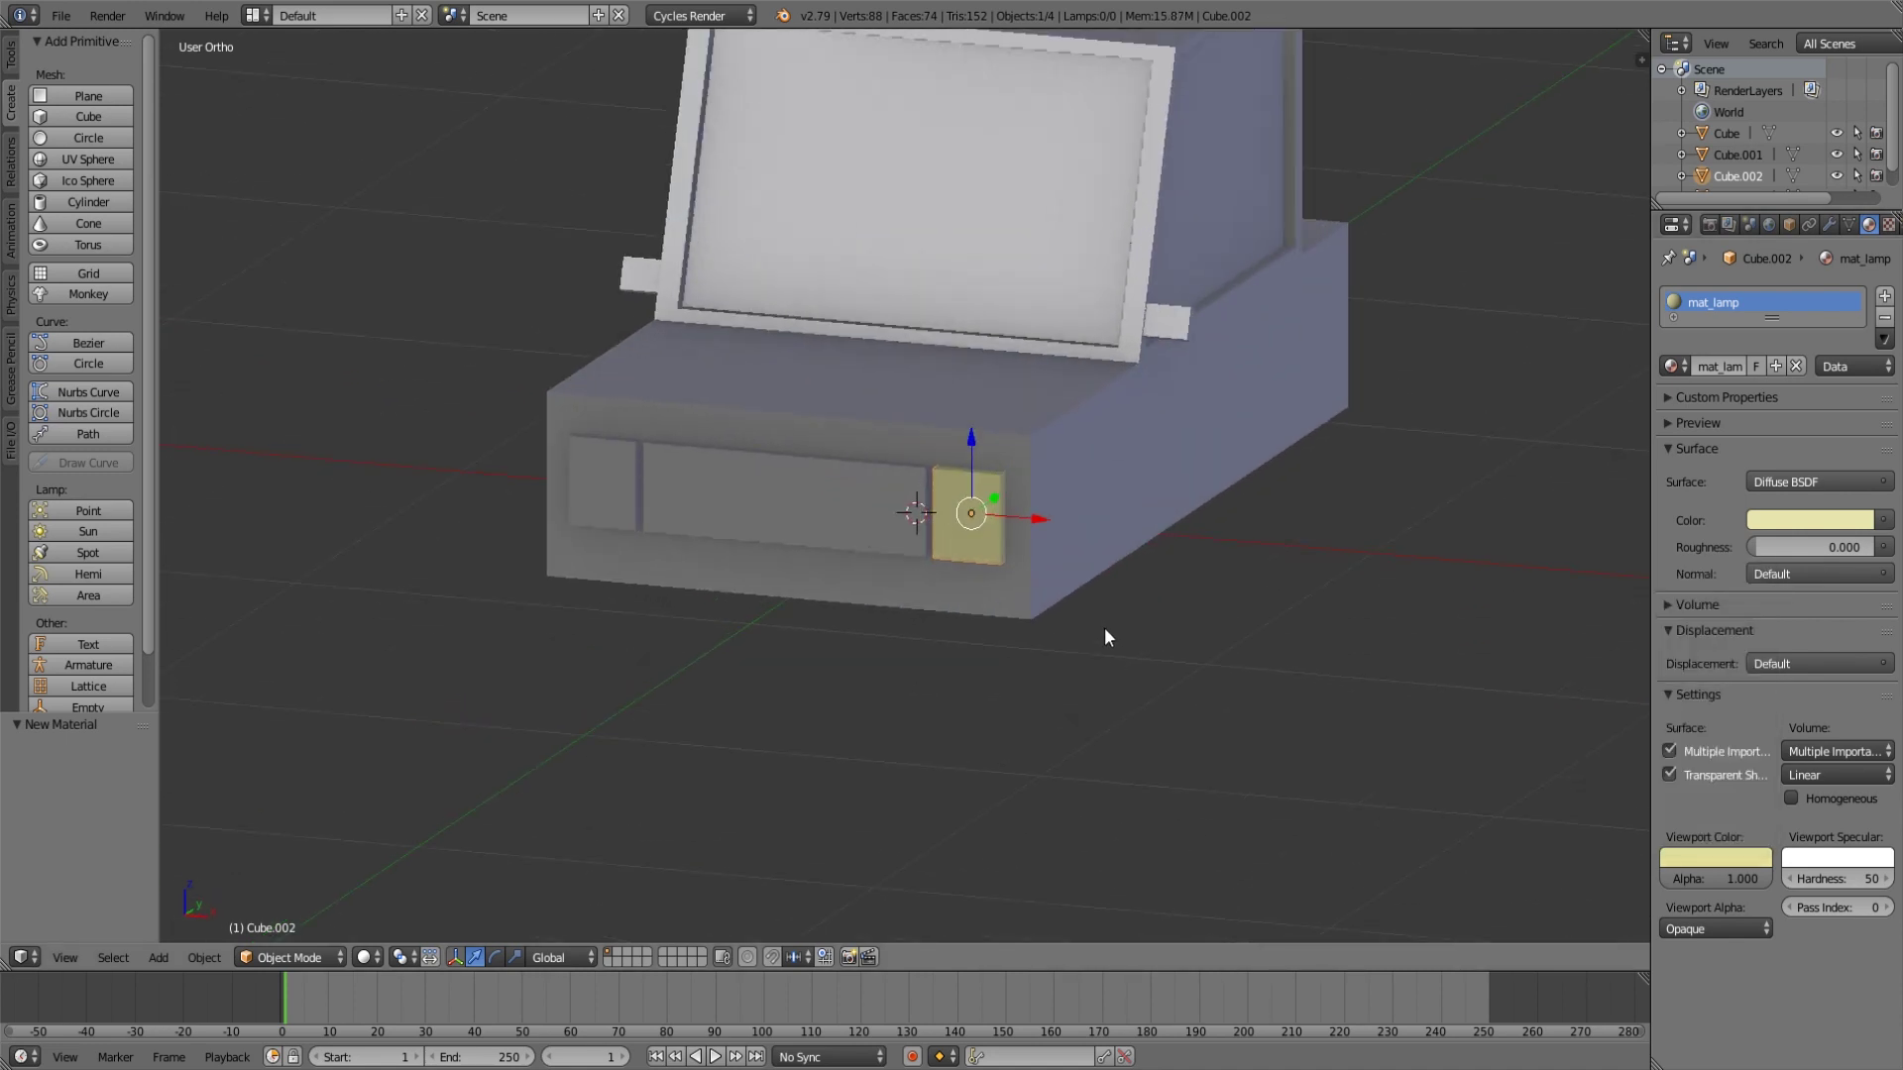
left_click_drag(1759, 601, 1760, 592)
left_click_drag(1637, 668, 1630, 674)
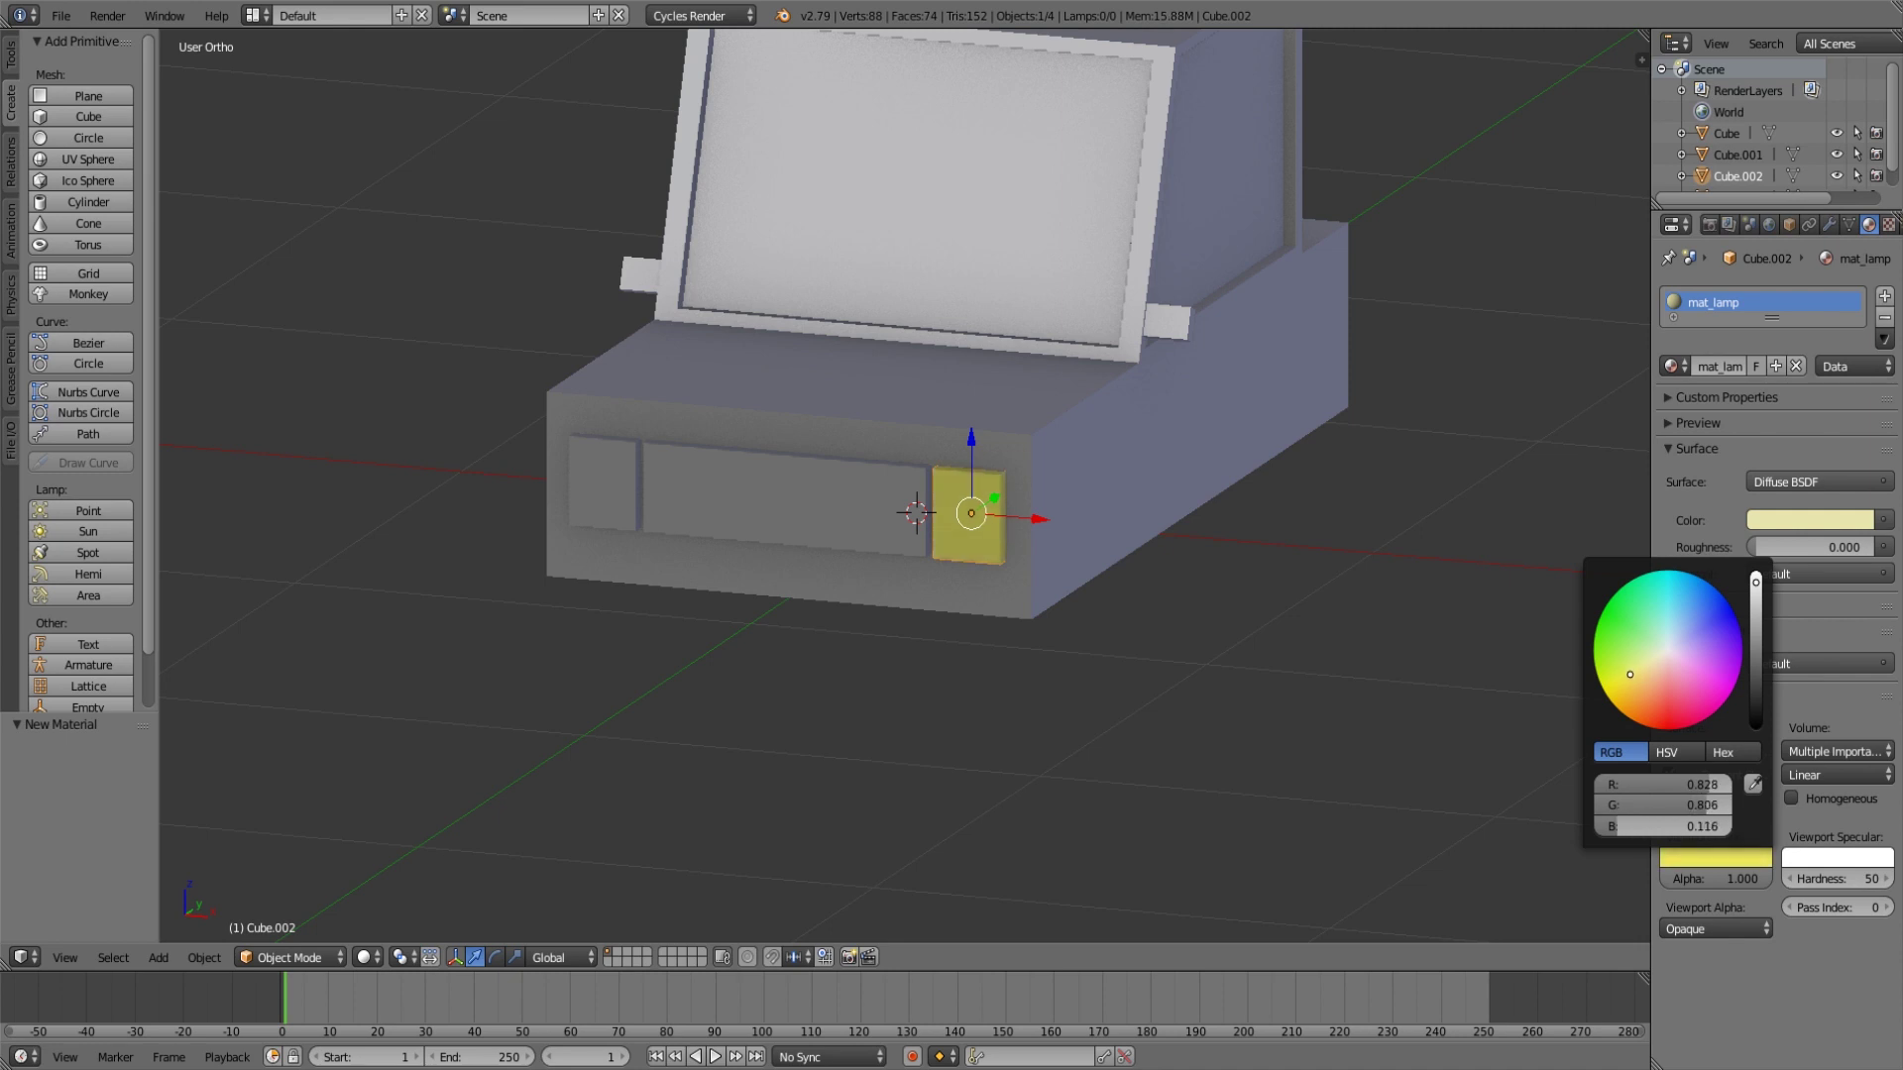
left_click_drag(1755, 594, 1755, 574)
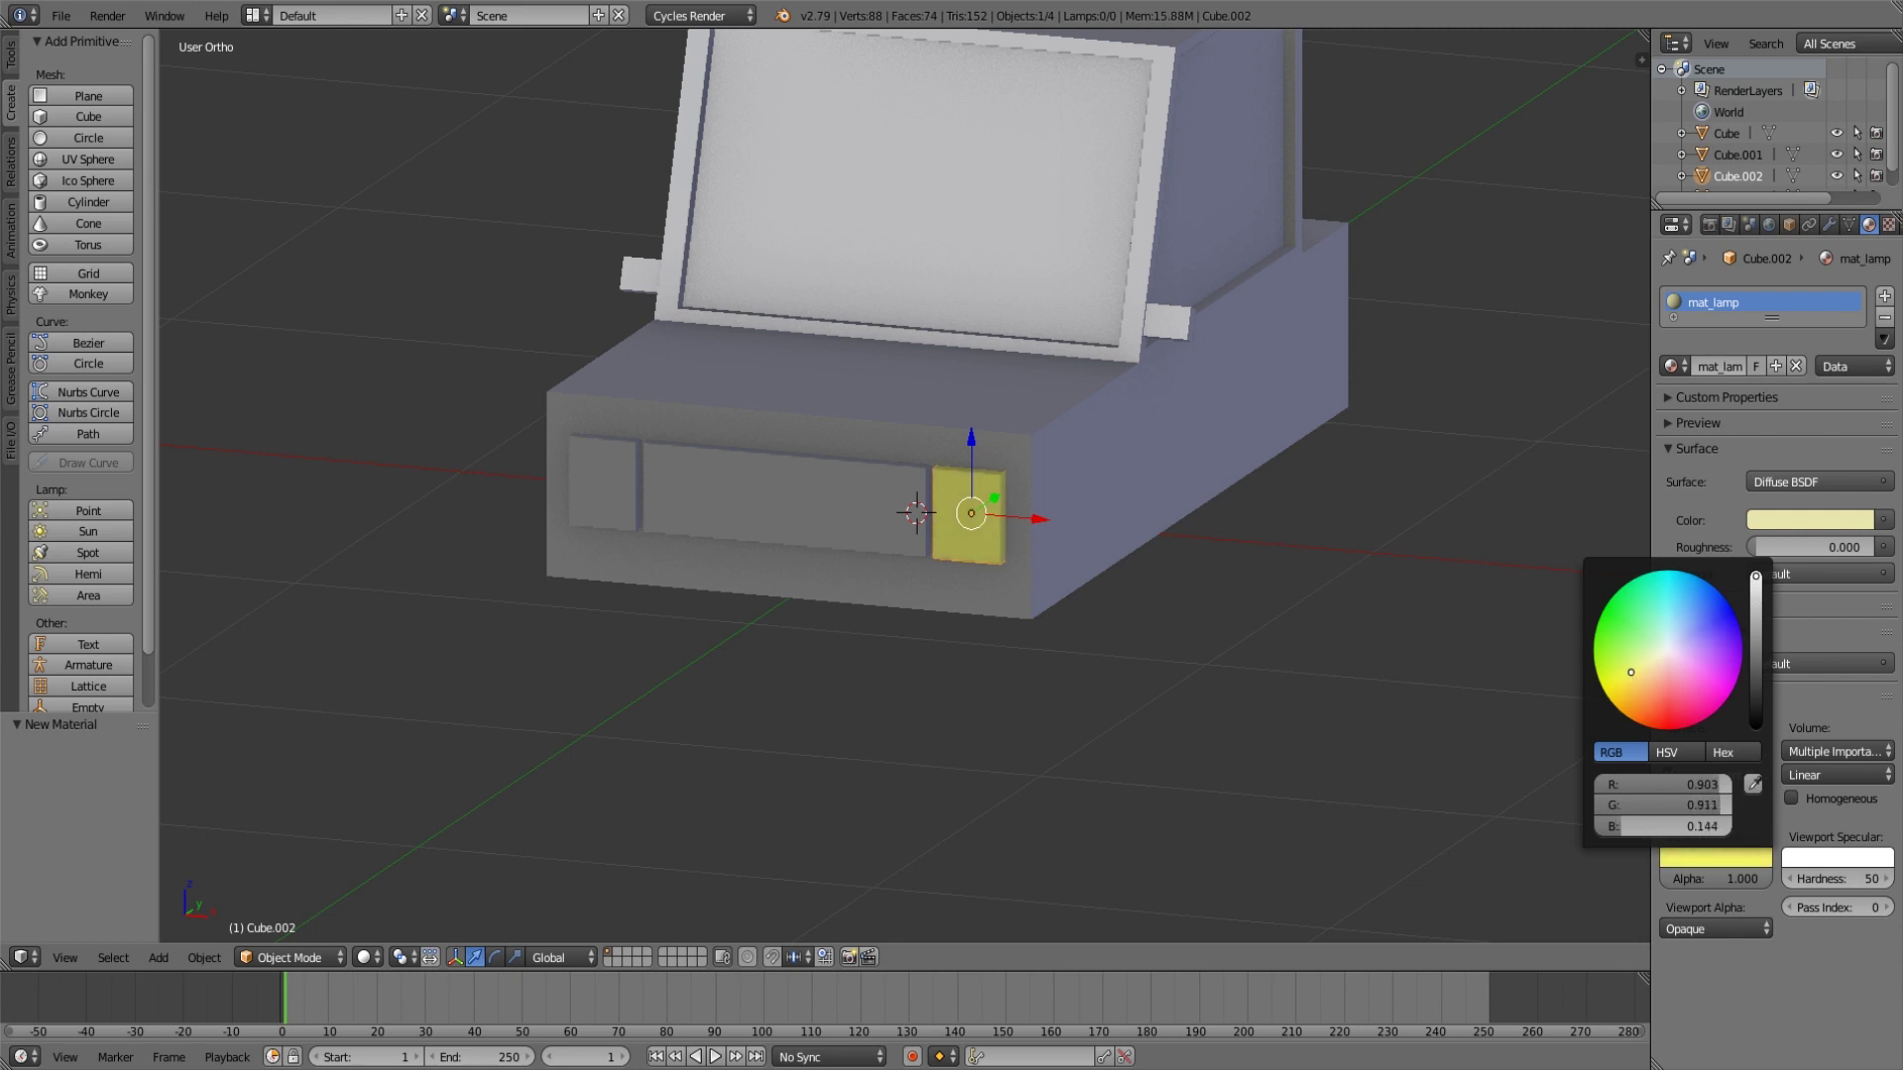
Select the headlight block on the grille's -X side and assign the existing mat_lamp material to it.
middle_click_drag(1223, 636, 1120, 662)
key("a")
right_click(570, 485)
left_click(1670, 366)
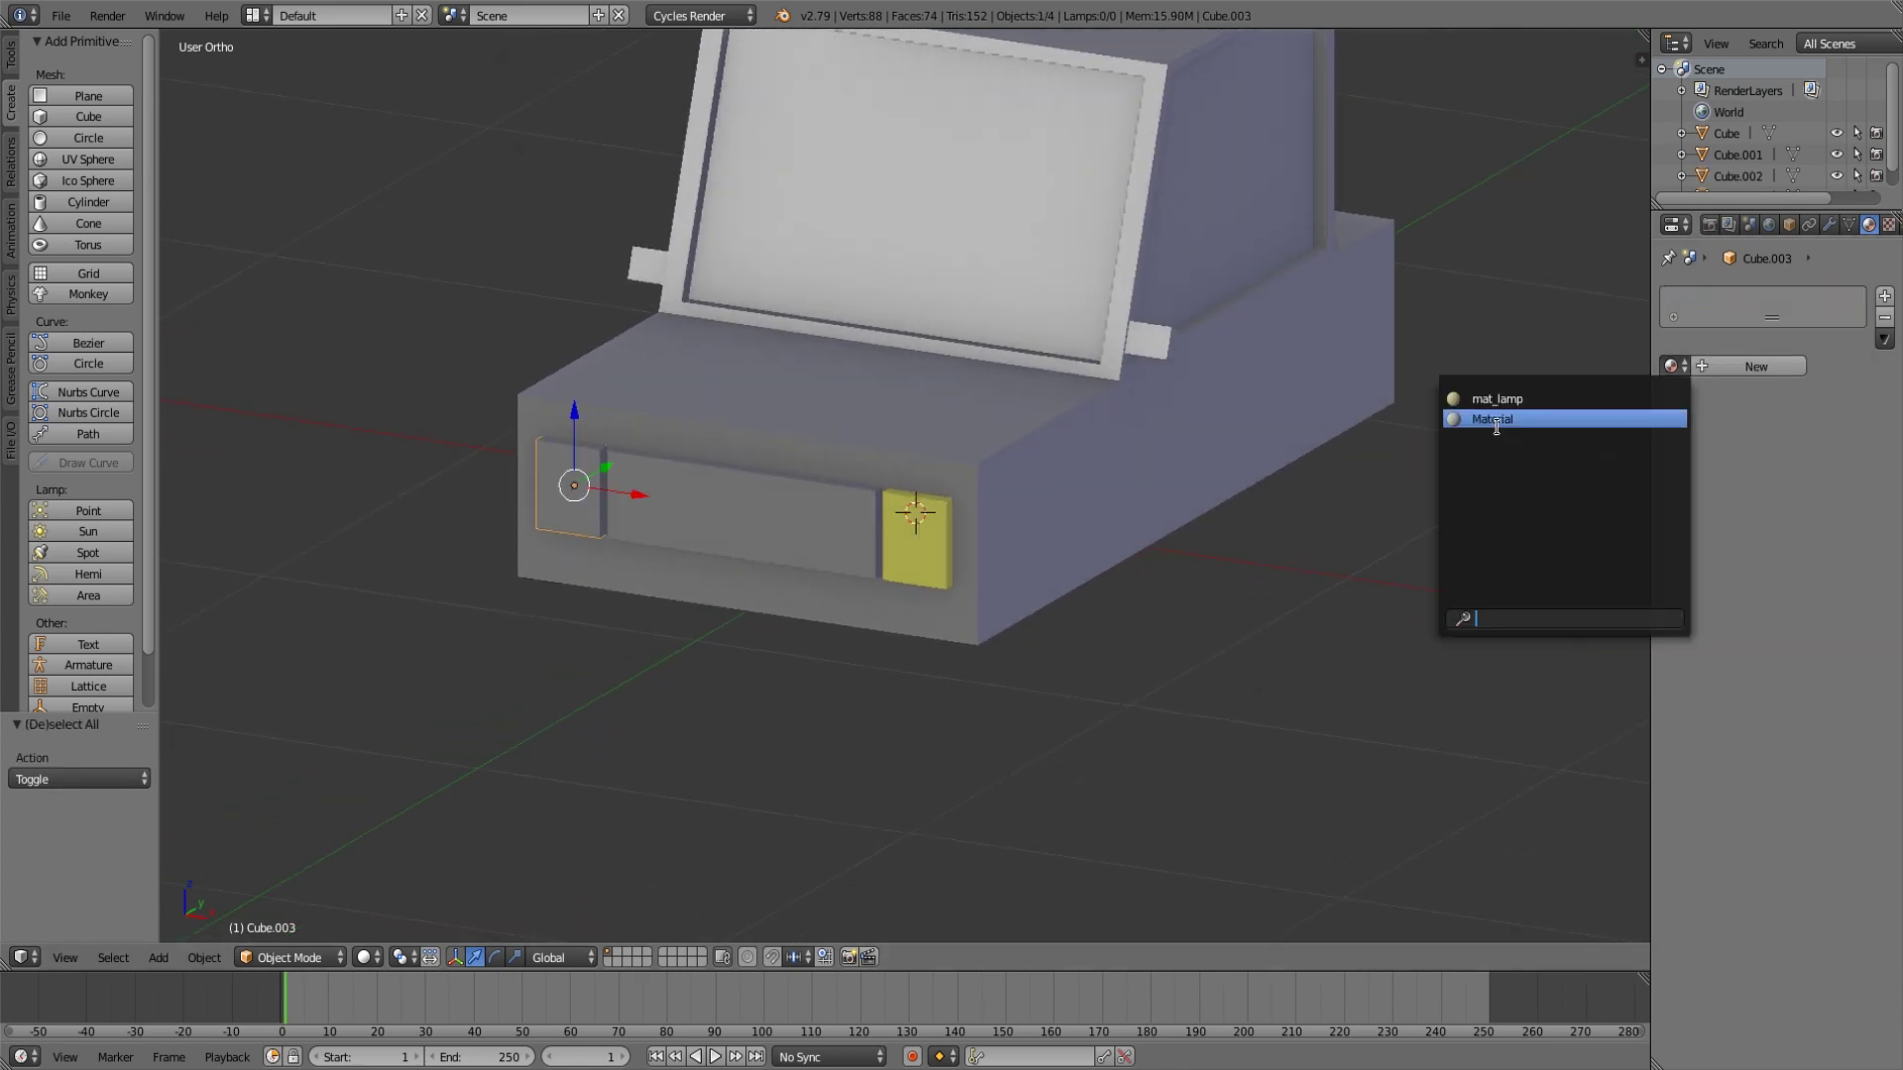
left_click(1492, 401)
middle_click_drag(1492, 401, 1036, 621)
Select the grille panel between the headlights and give it a new material named mat_front_detail.
right_click(980, 541)
right_click(628, 509, "shift")
right_click(877, 561)
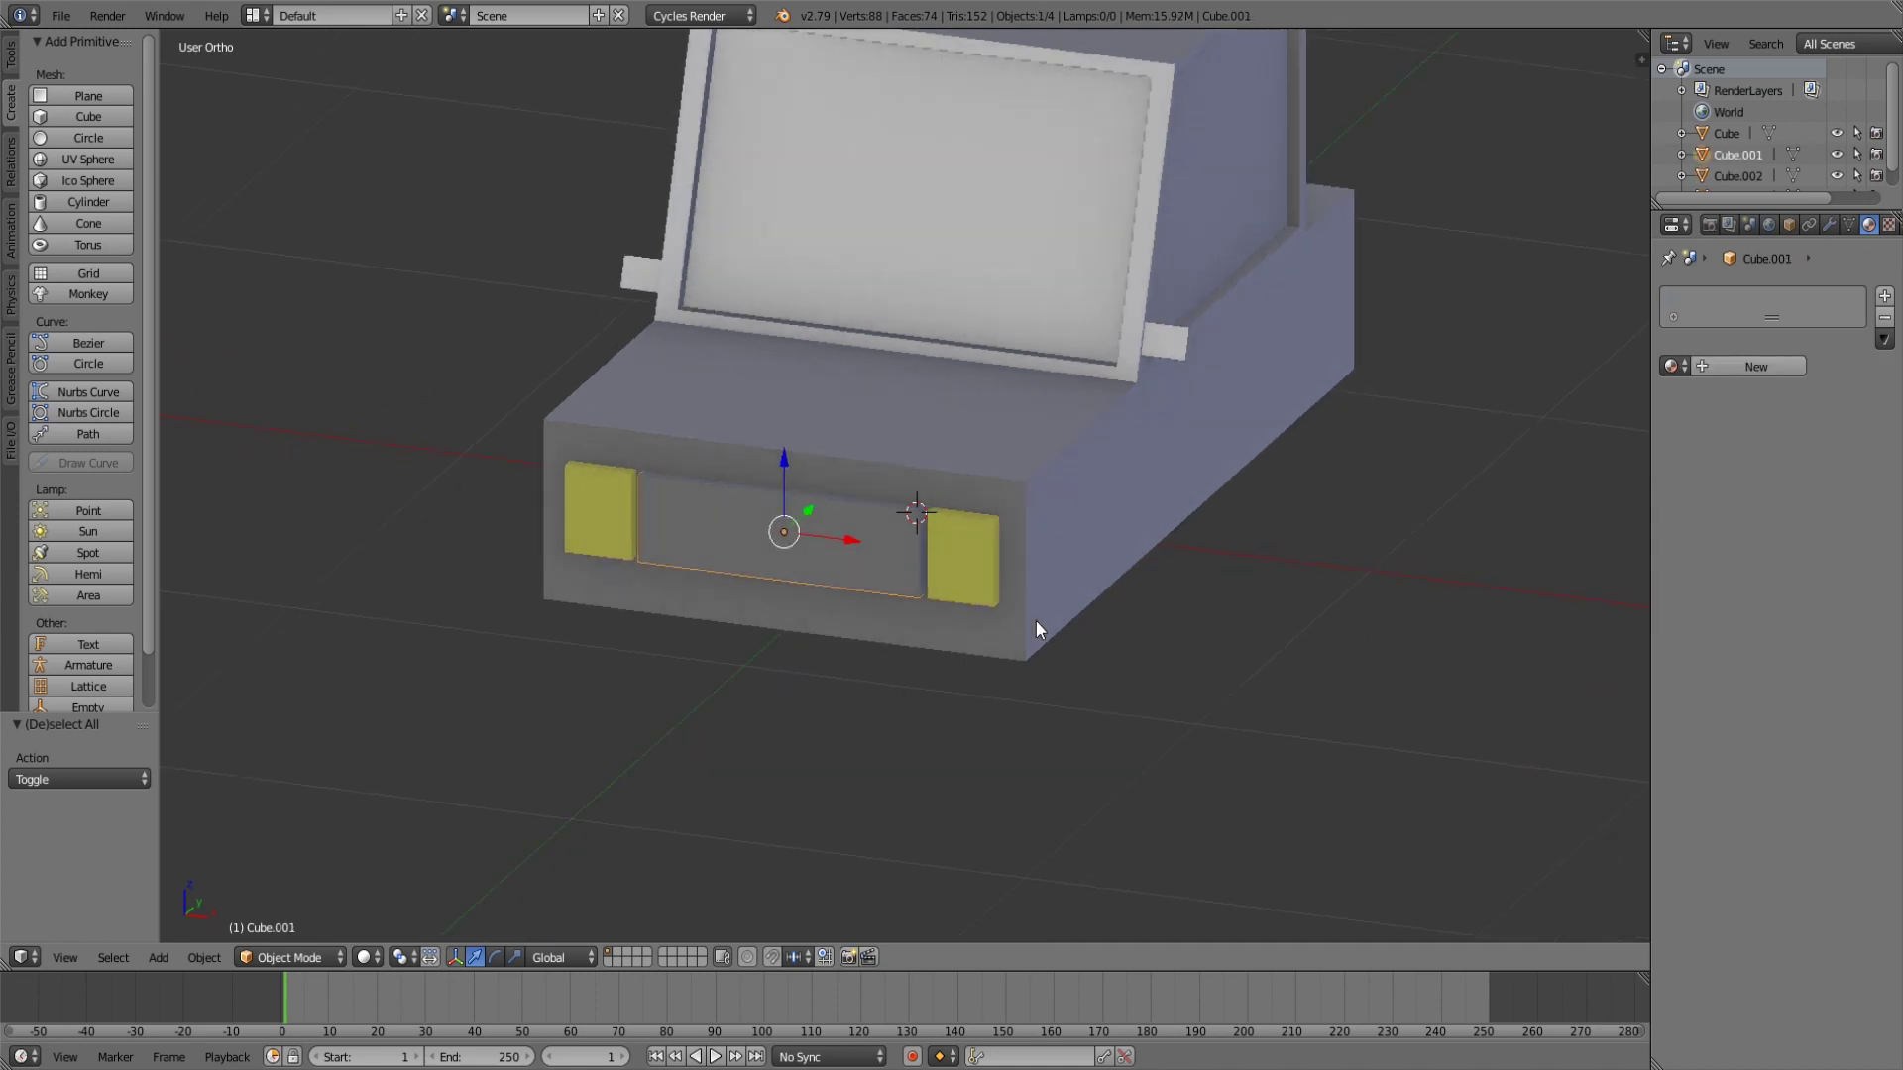
left_click(1755, 366)
double_click(1741, 301)
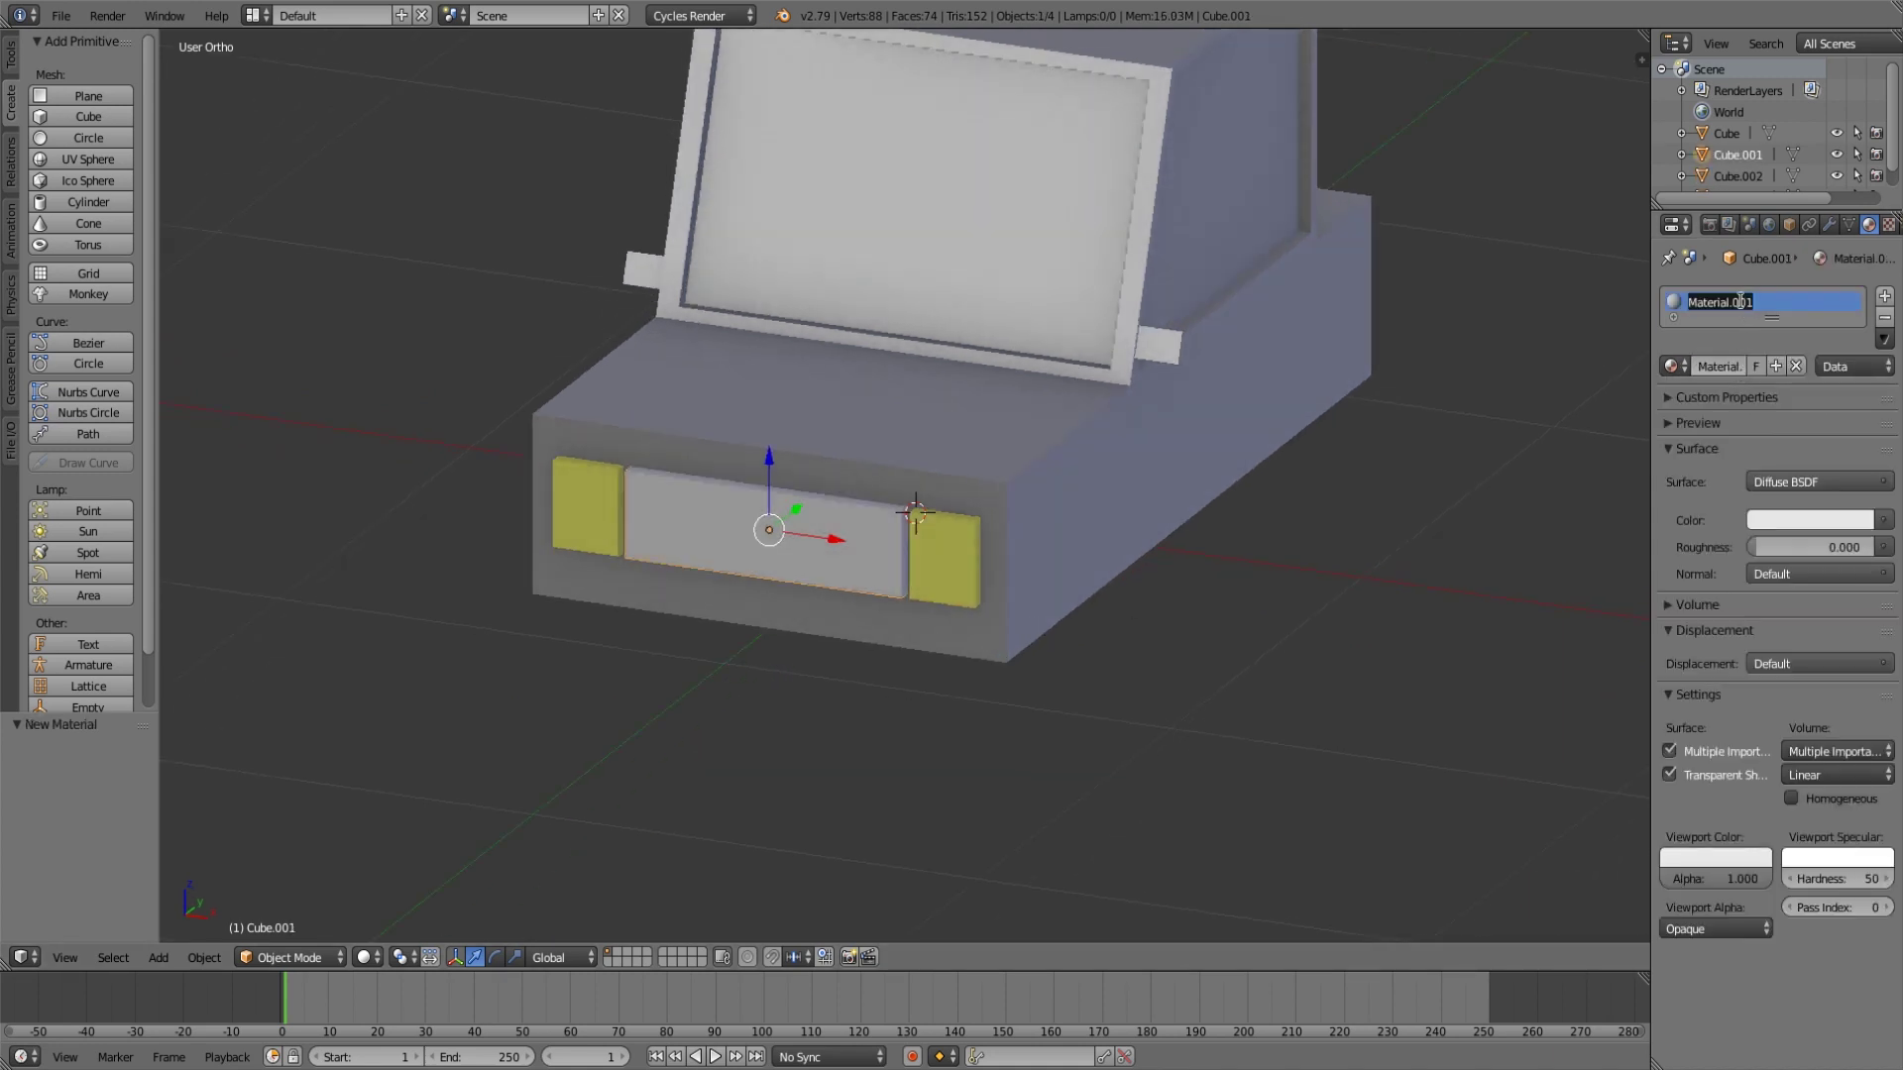
type("mat_front_detail")
key("Return")
Set mat_front_detail's viewport color to a pale blue of R 0.819, G 0.942, B 1.000.
left_click(1698, 858)
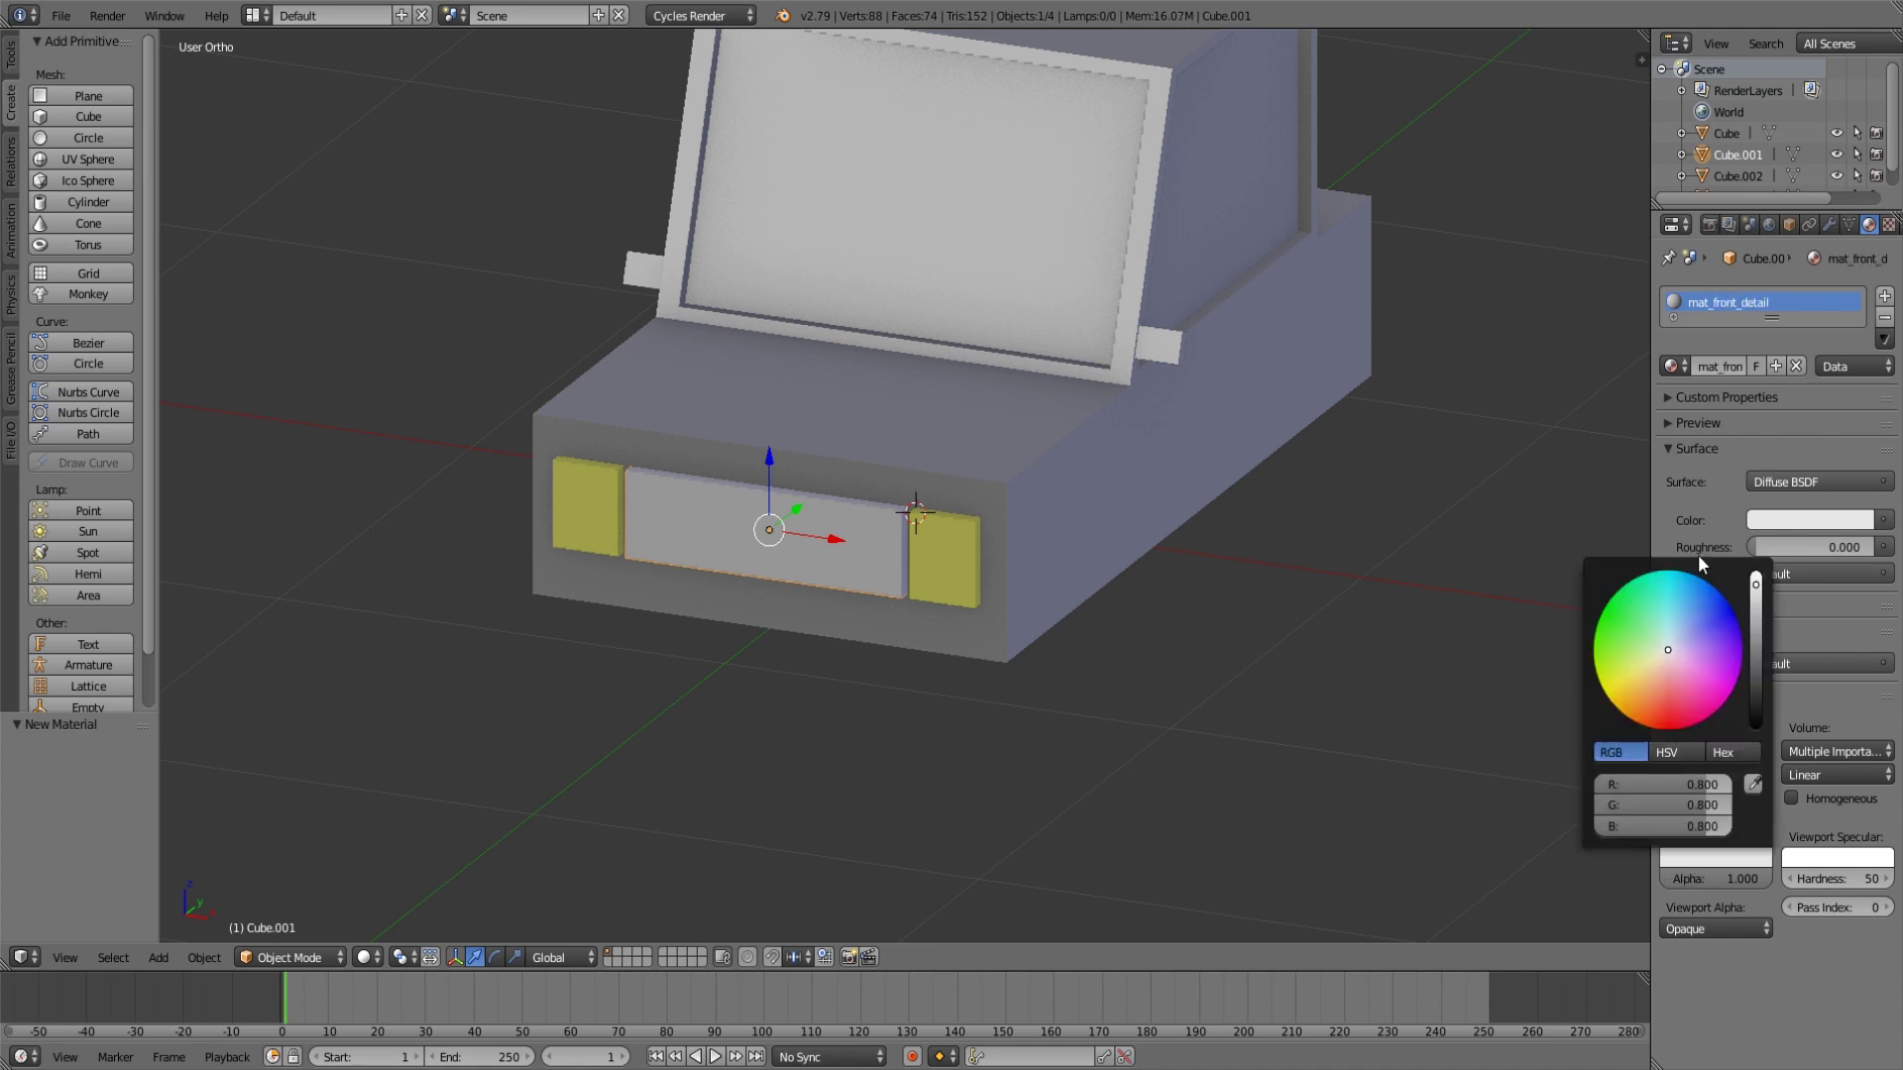
left_click(1755, 596)
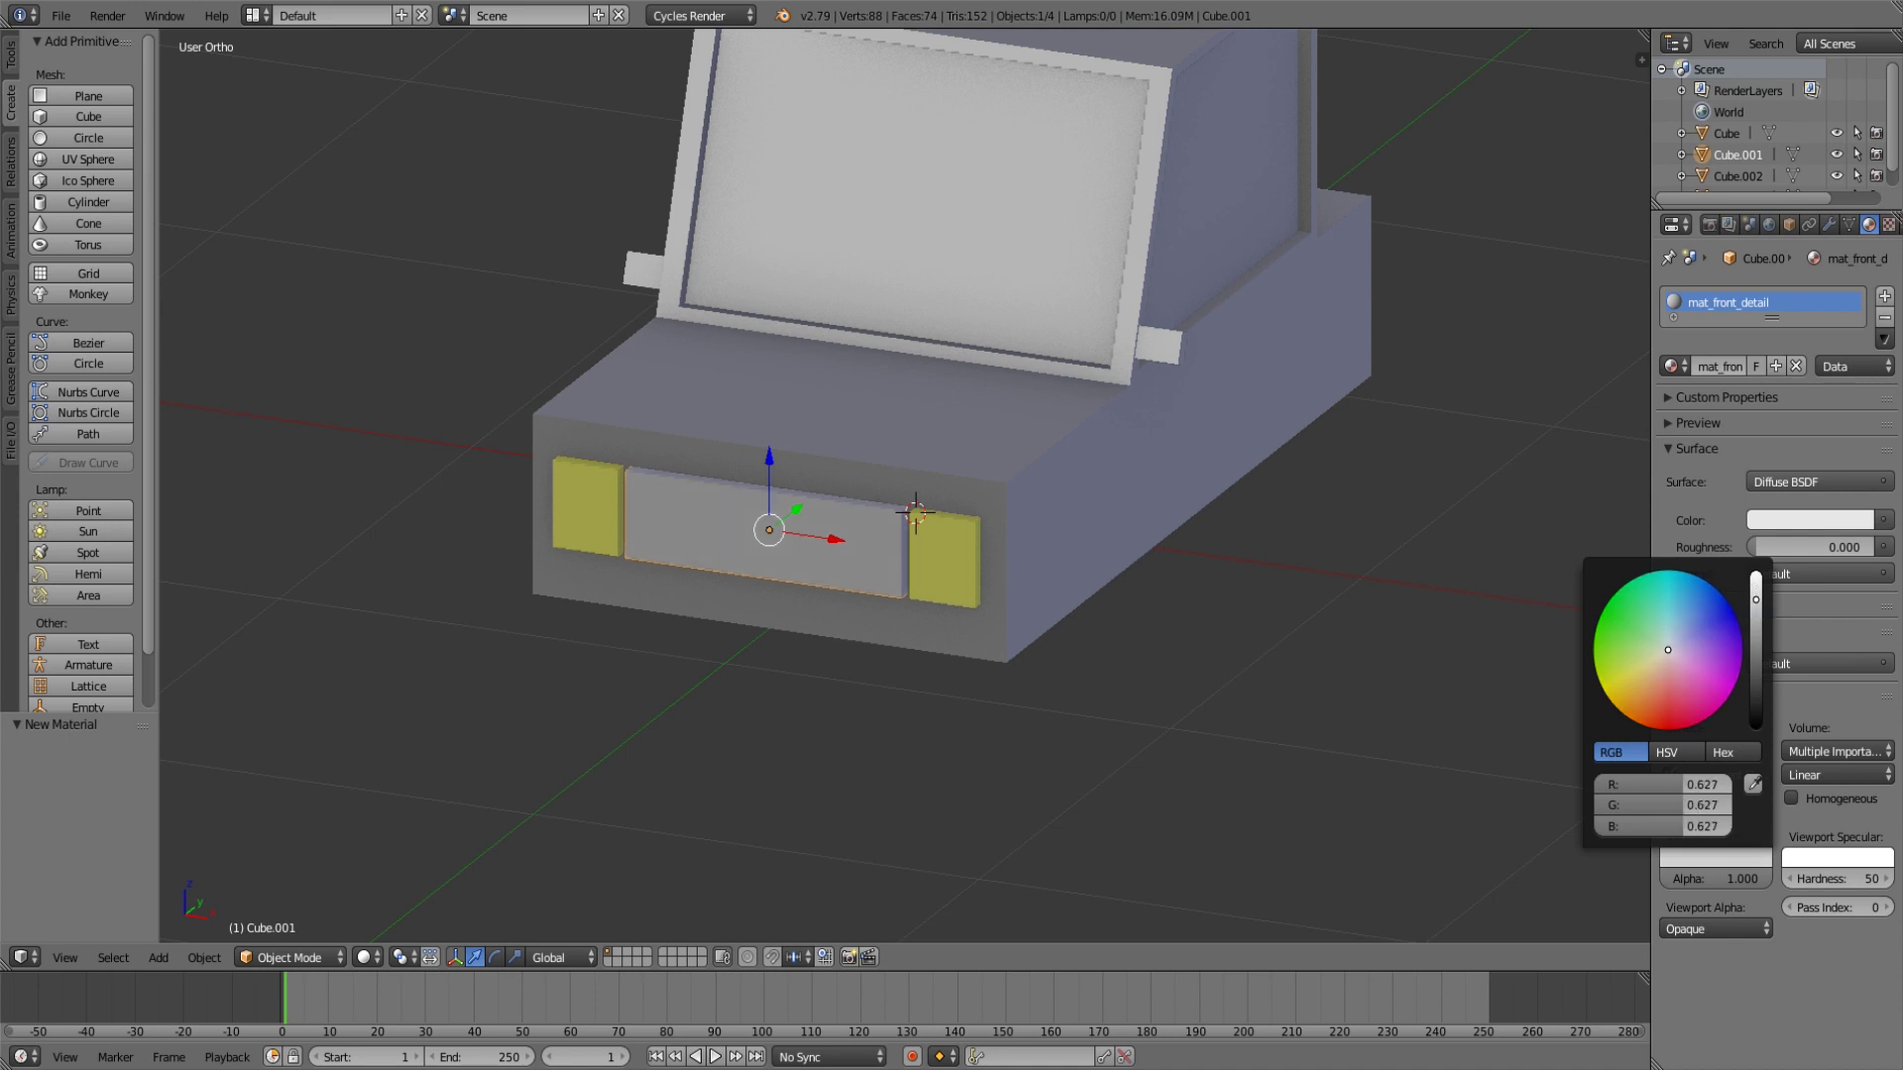
left_click_drag(1755, 596, 1753, 572)
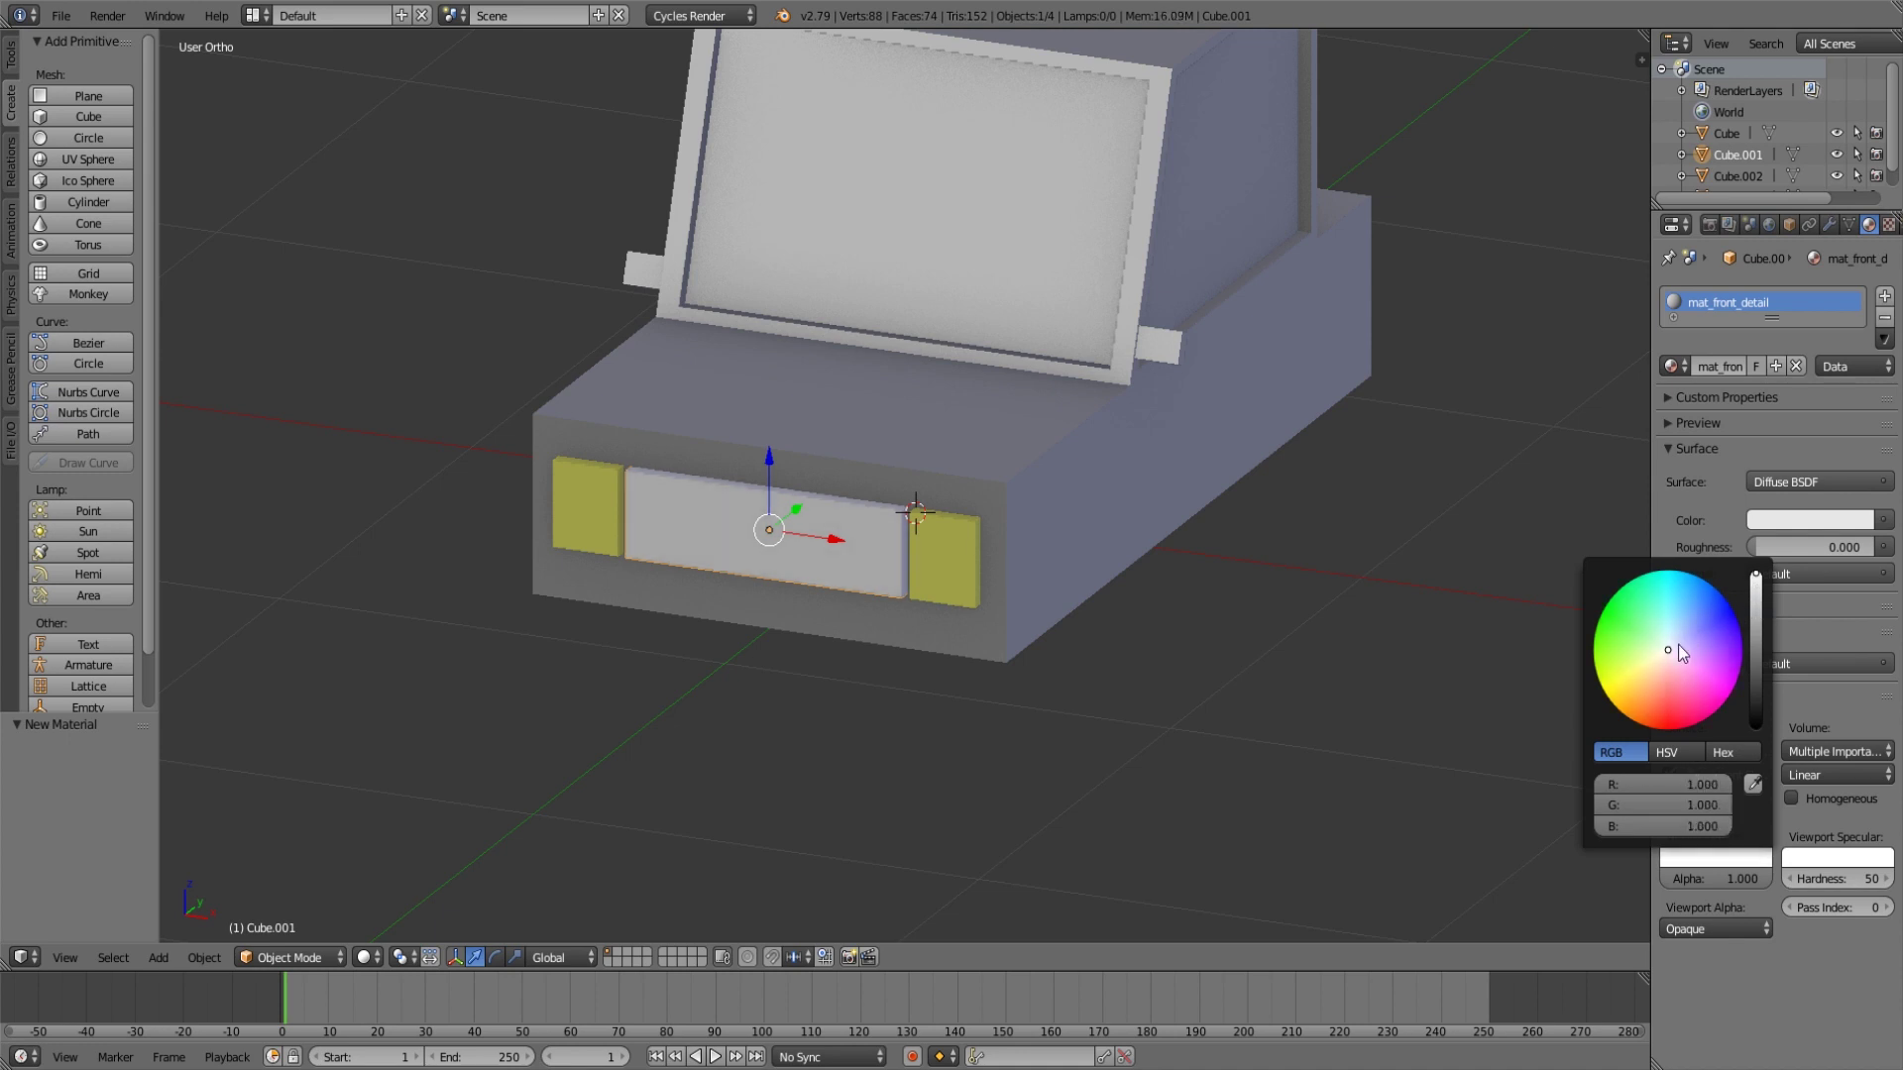
left_click_drag(1669, 653, 1669, 643)
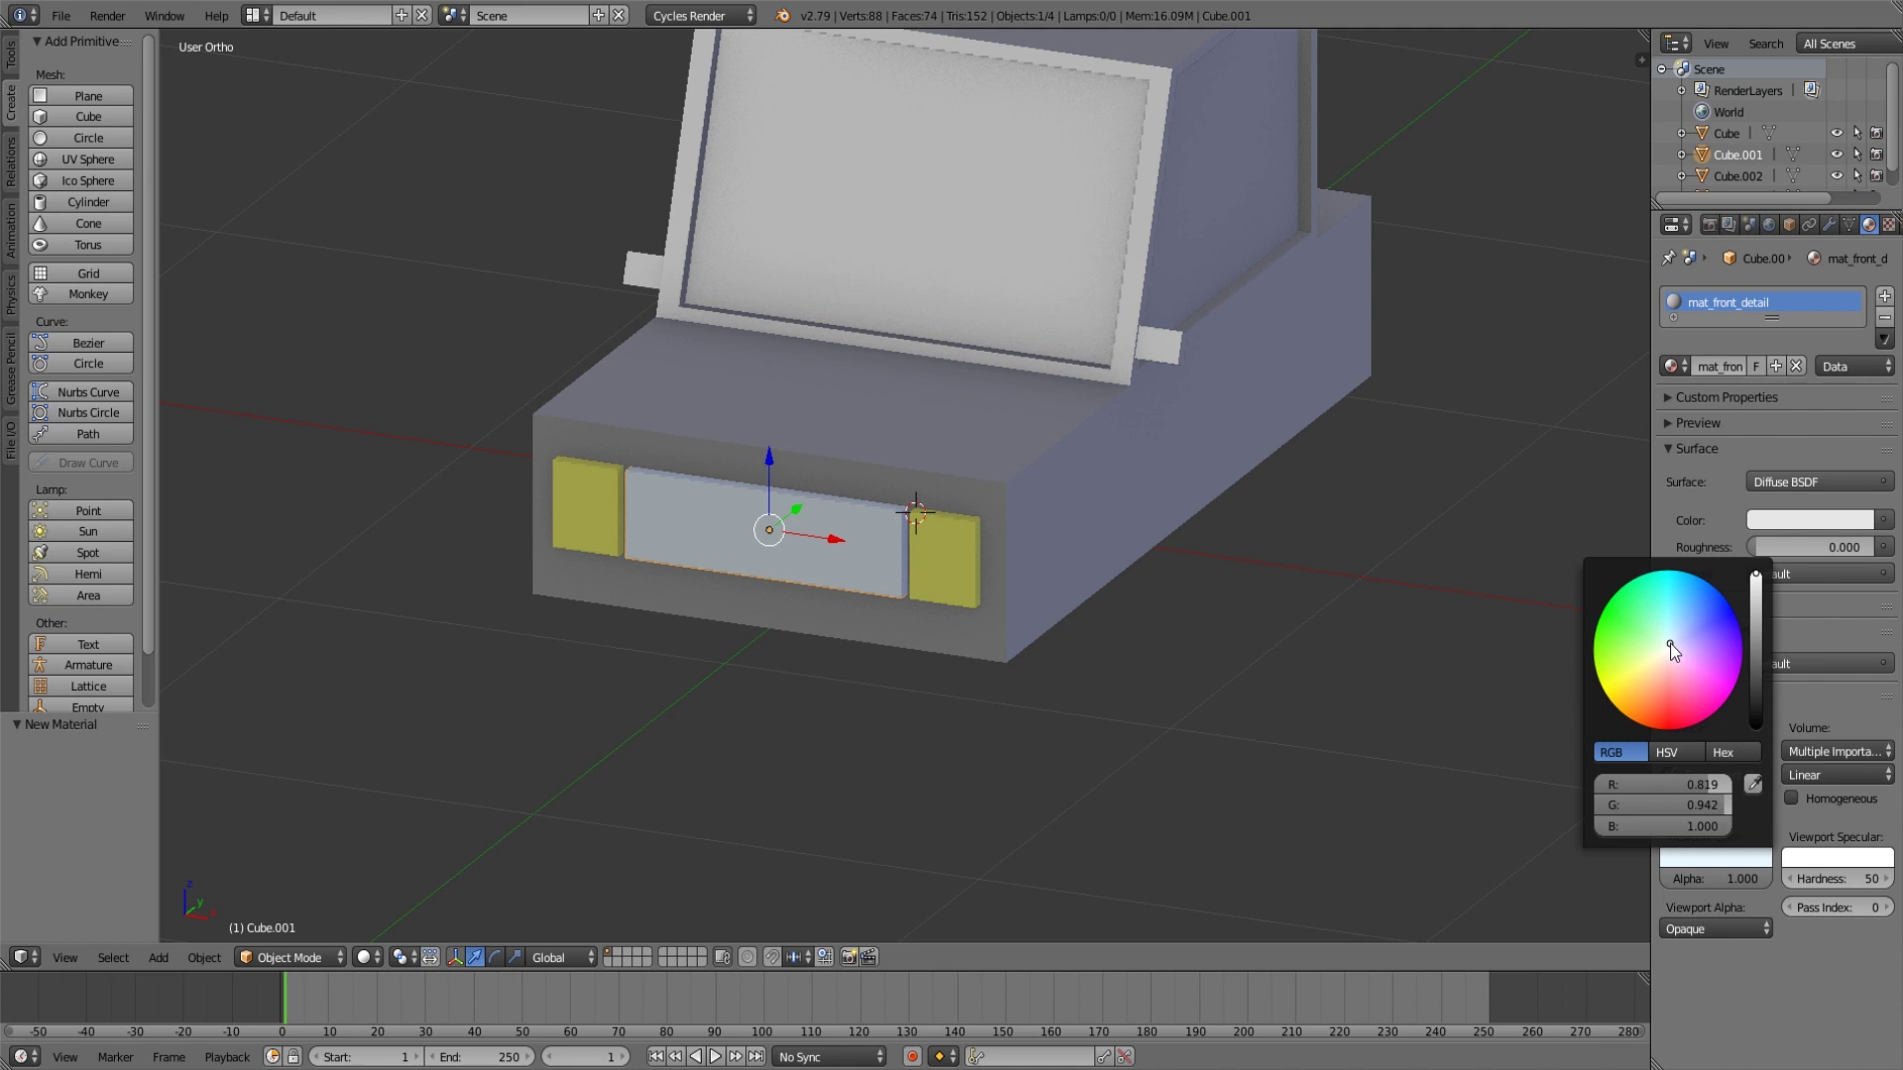
middle_click_drag(1119, 645, 1094, 646)
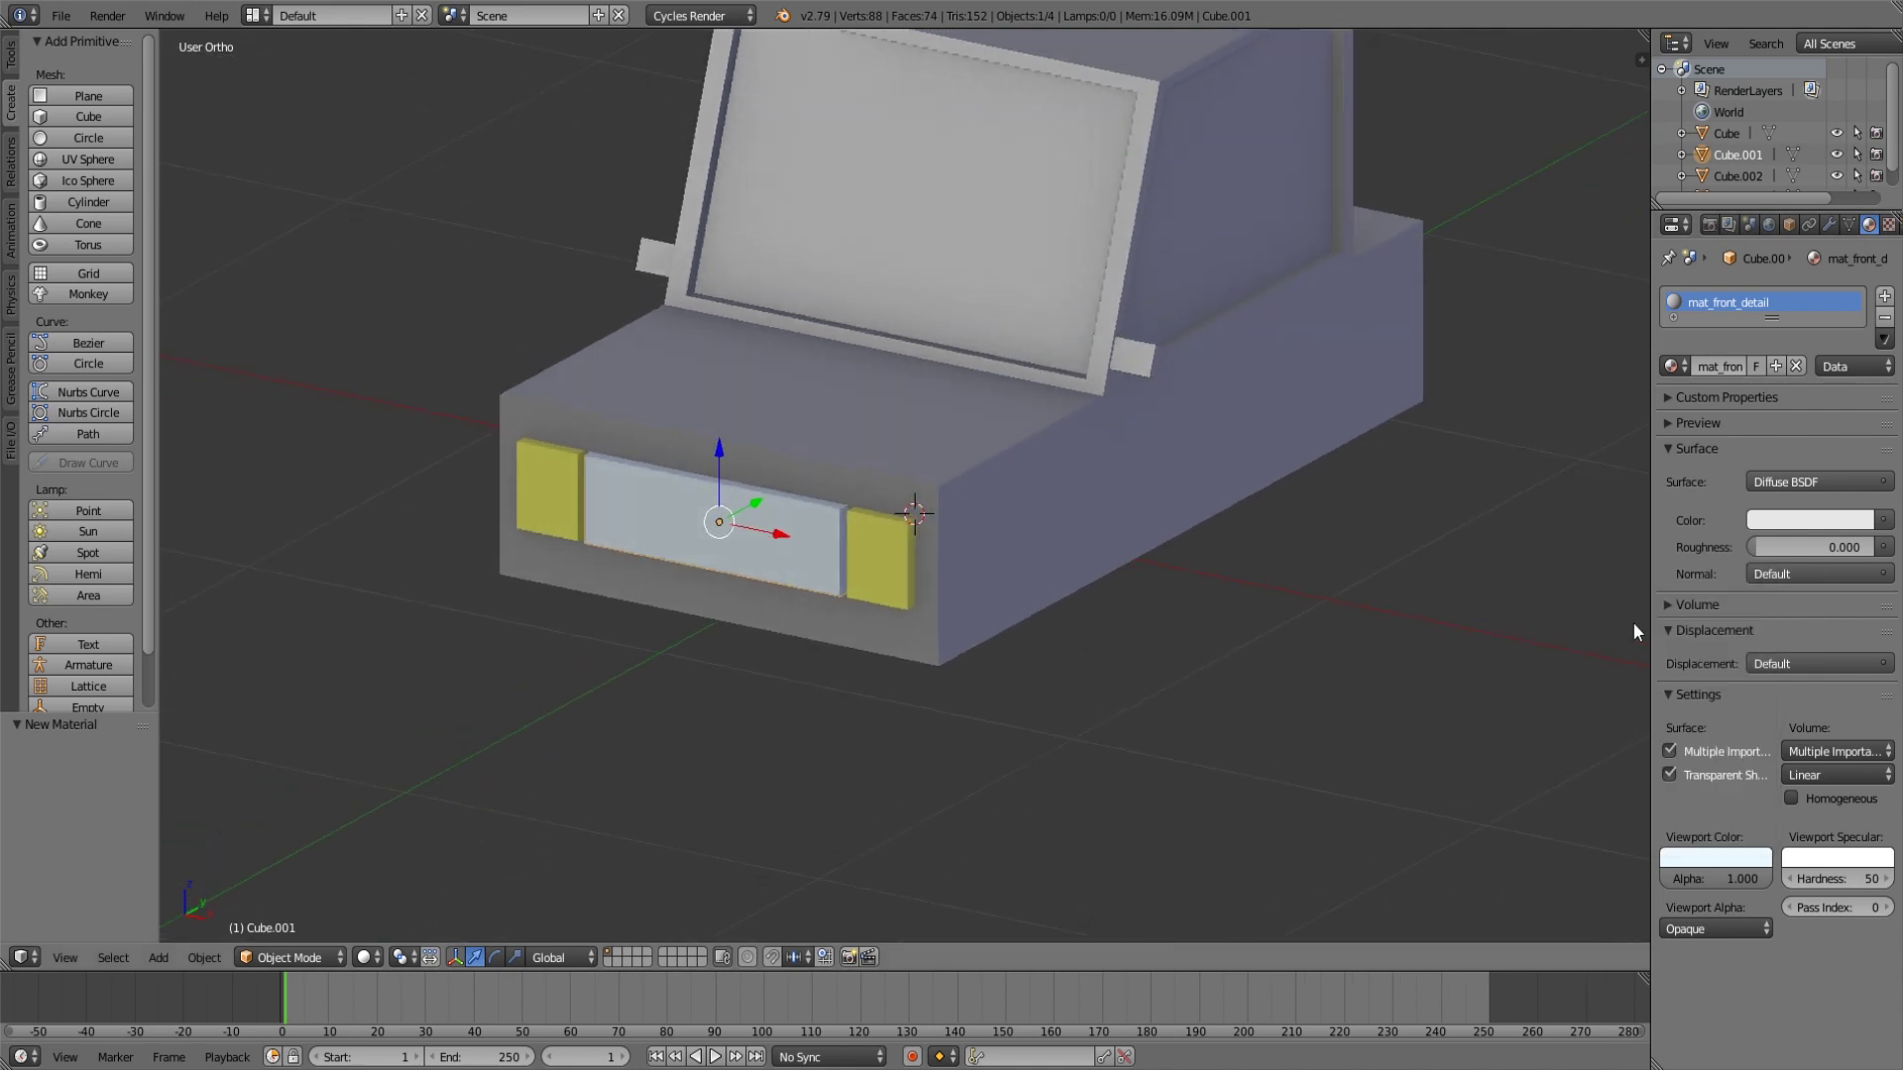
Copy mat_front_detail's viewport color to its diffuse color and set its roughness to 1.000.
left_click(1796, 520)
left_click(1853, 426)
left_click(1729, 858)
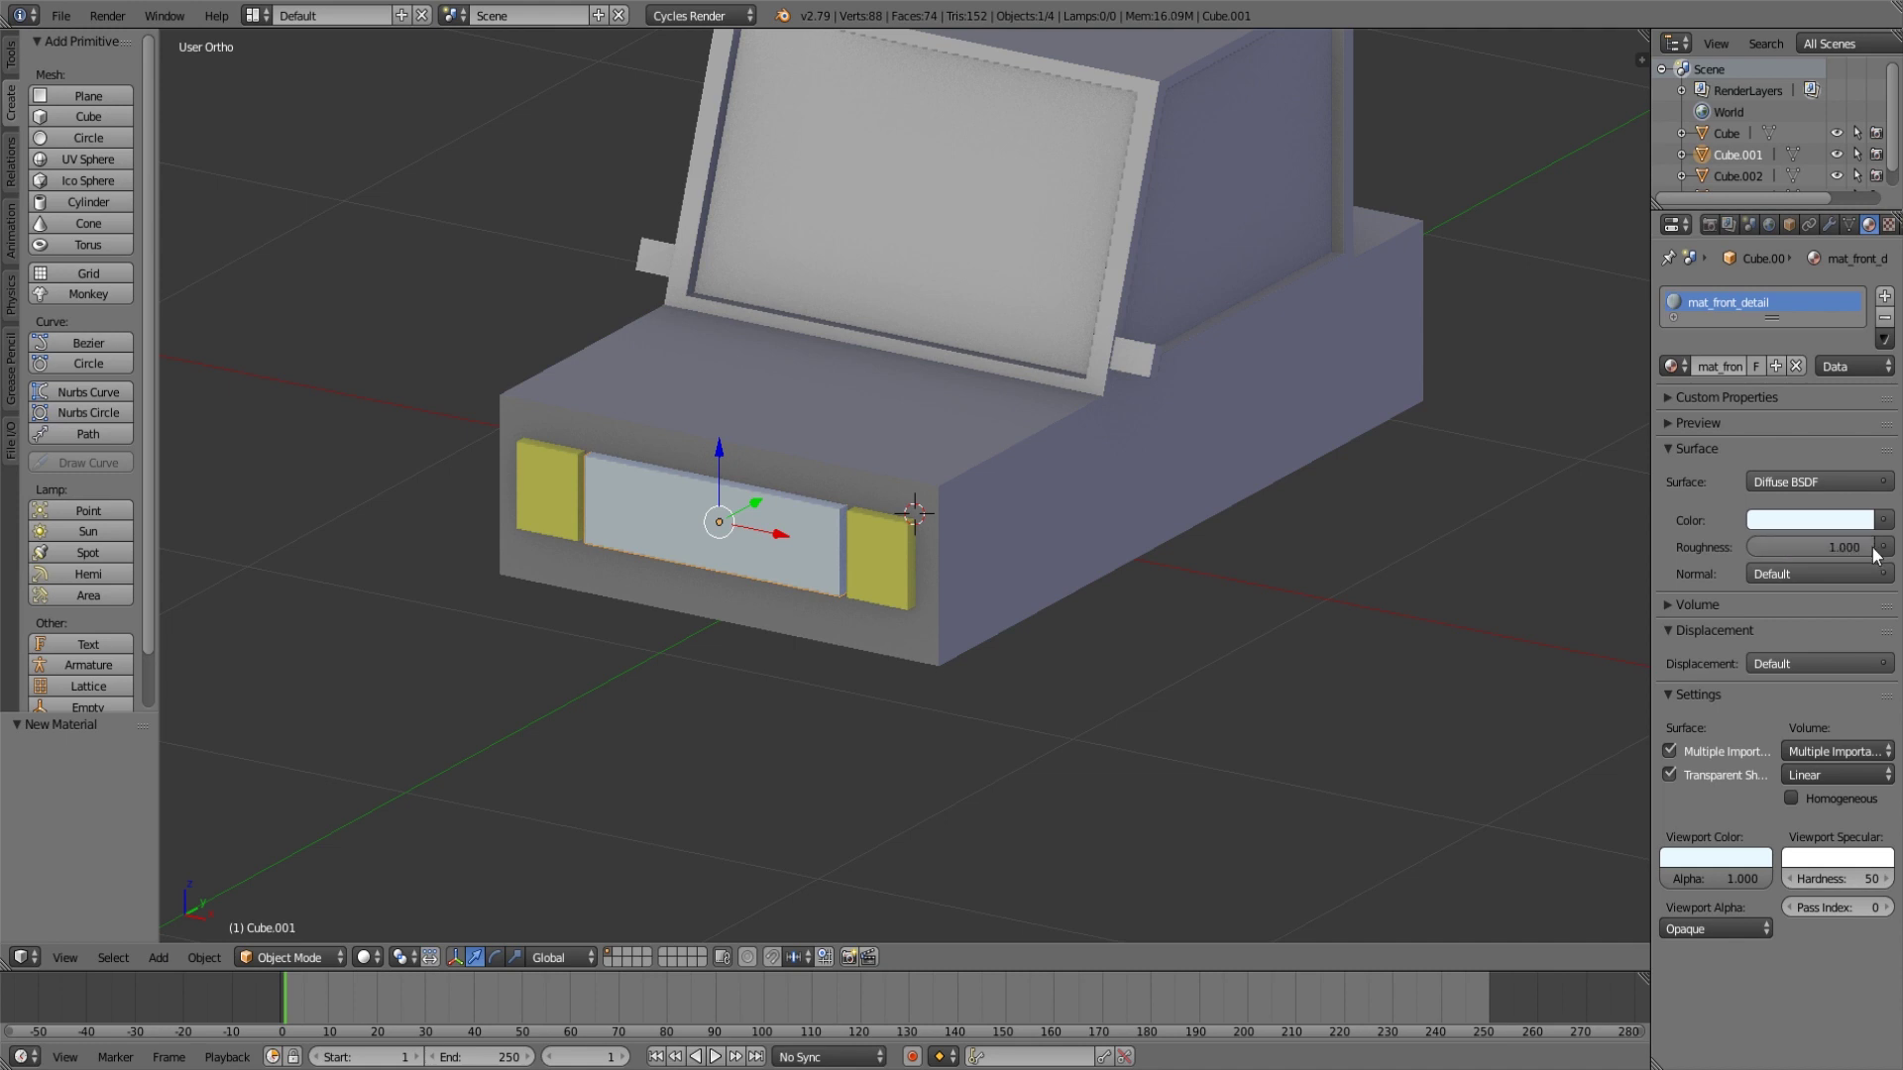
Select the +X headlight, set mat_lamp's roughness to 1.000 and copy its viewport color to the diffuse color.
right_click(871, 562)
left_click_drag(1760, 545, 1875, 546)
left_click(1810, 521)
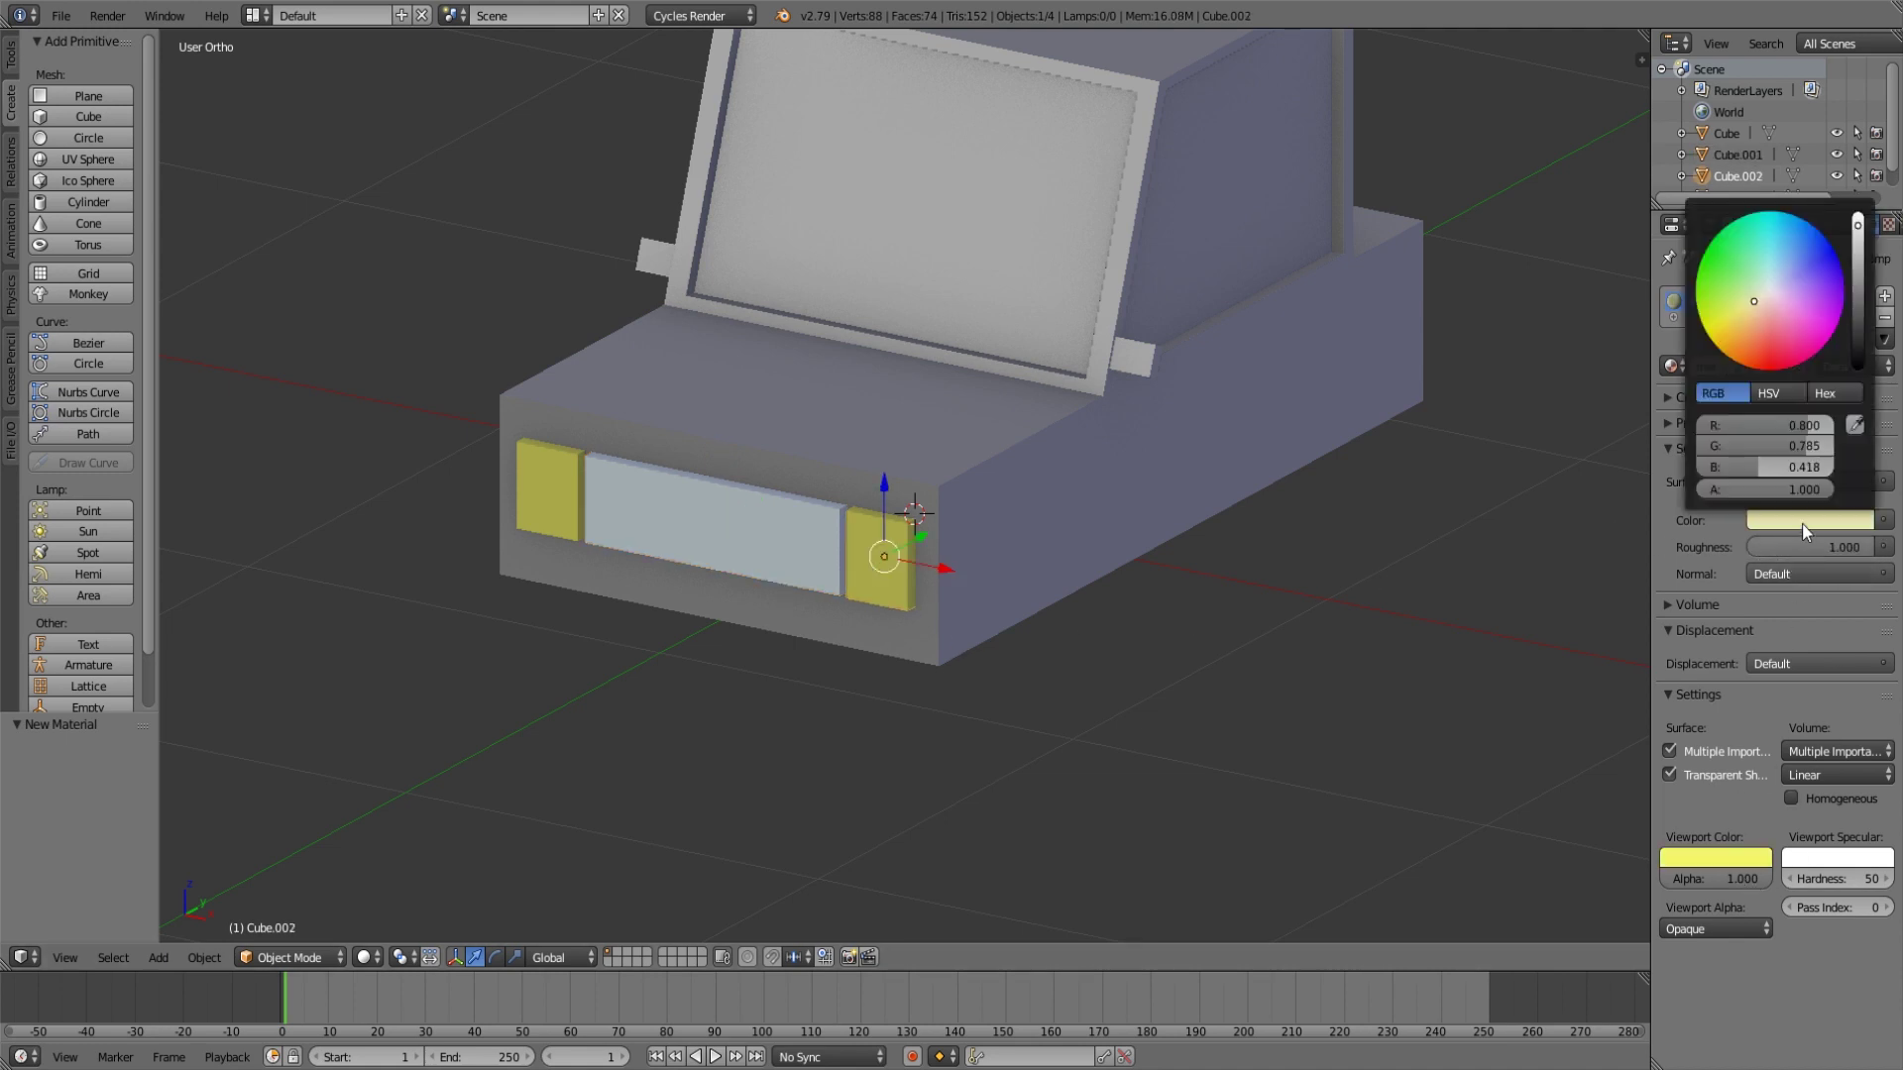
left_click(1853, 426)
left_click(1692, 858)
scroll(1111, 570, "down", 2)
key("a")
Select the car body and give it a new material named mat_car.
middle_click_drag(1129, 568, 1090, 607)
scroll(1179, 565, "up", 2)
right_click(993, 575)
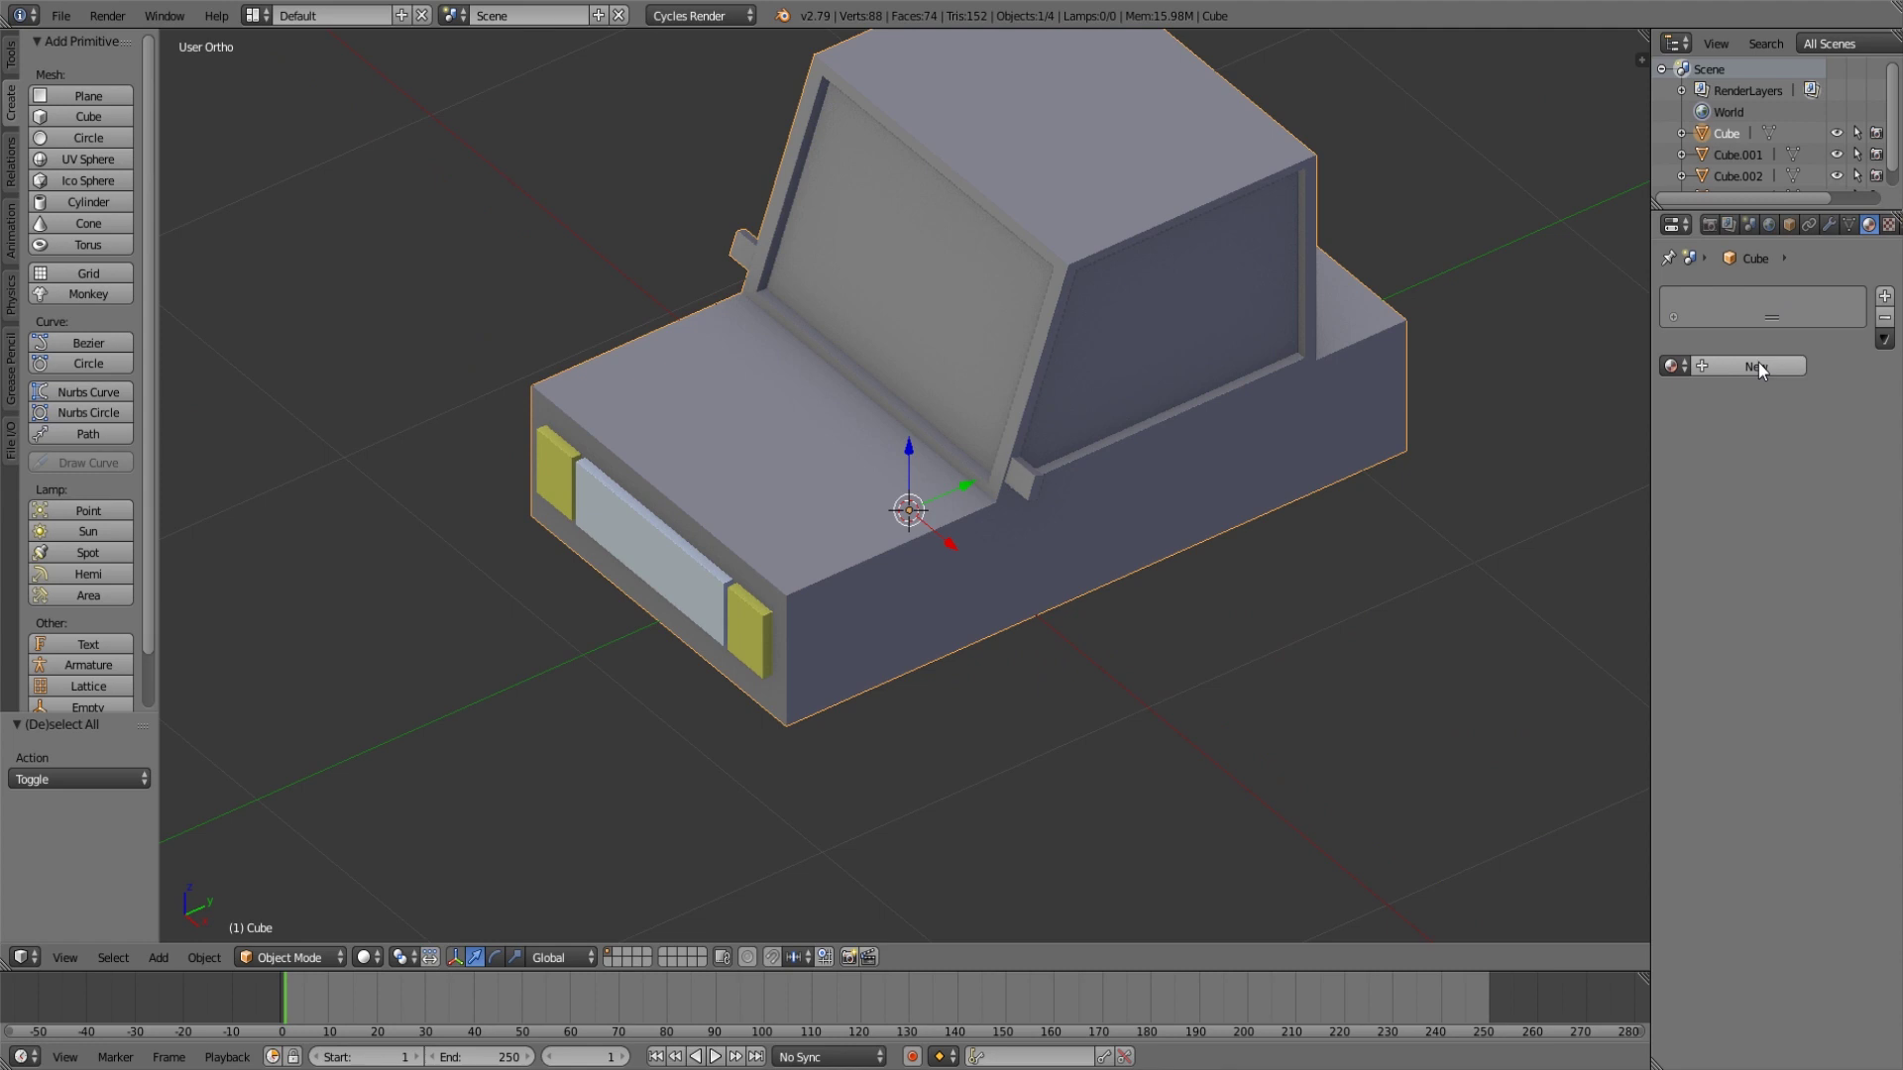
left_click(1754, 364)
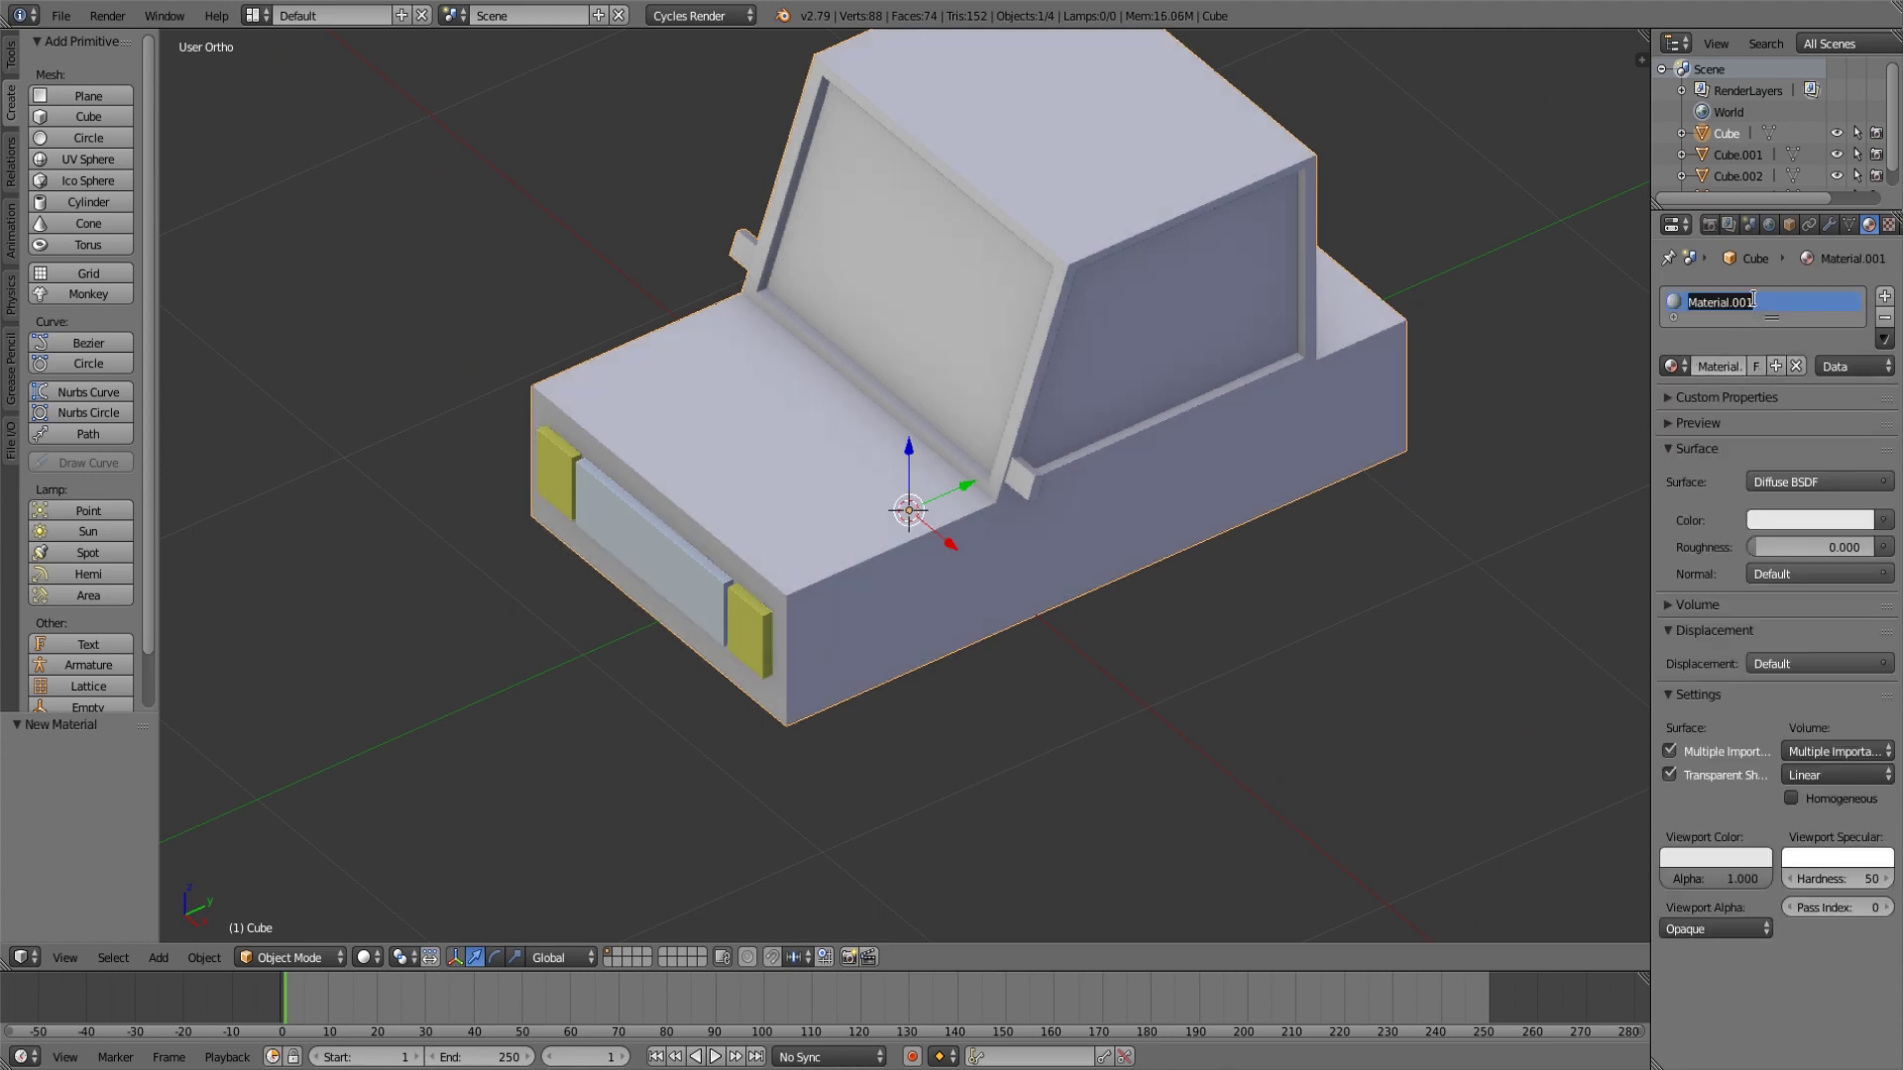
type("mat_car")
key("Return")
Set mat_car's viewport color to a muted red of R 0.507, G 0.155, B 0.098 and clear the selection.
left_click(1722, 859)
left_click_drag(1668, 654, 1664, 679)
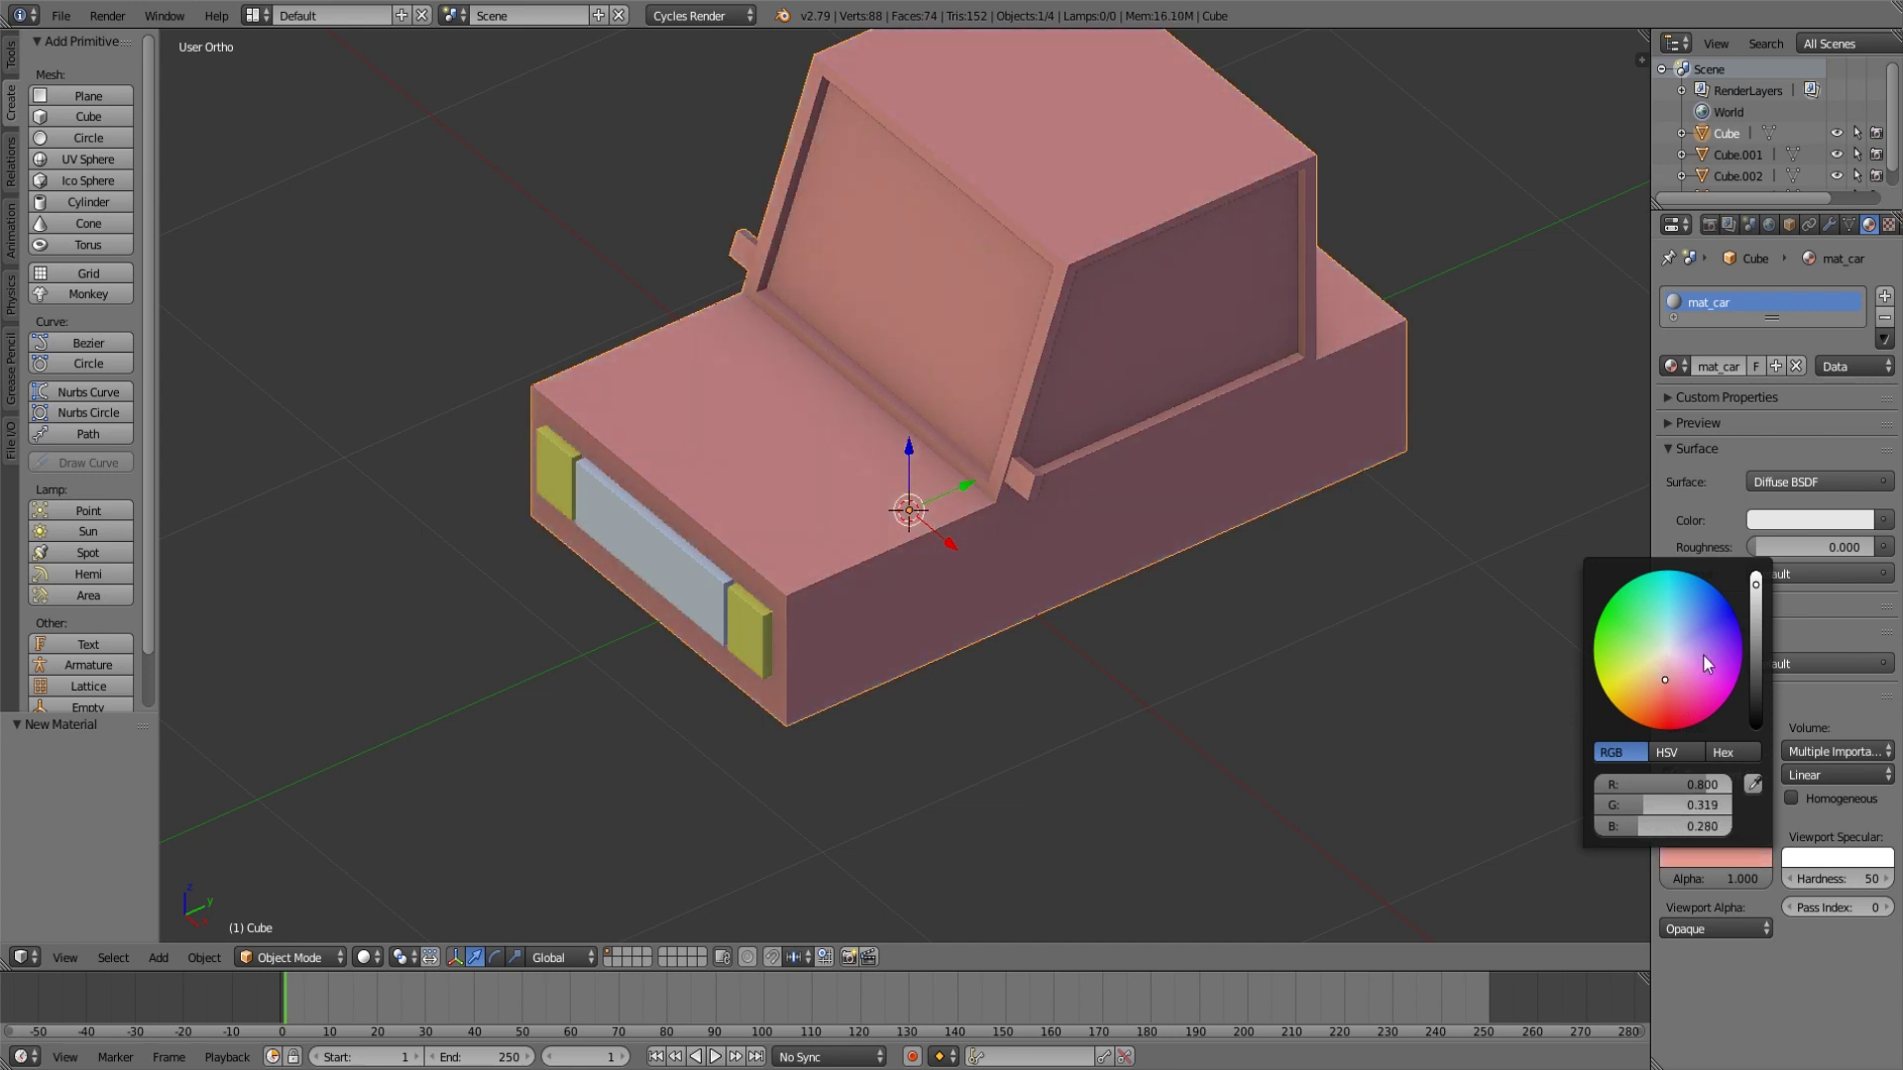
left_click_drag(1755, 590, 1755, 611)
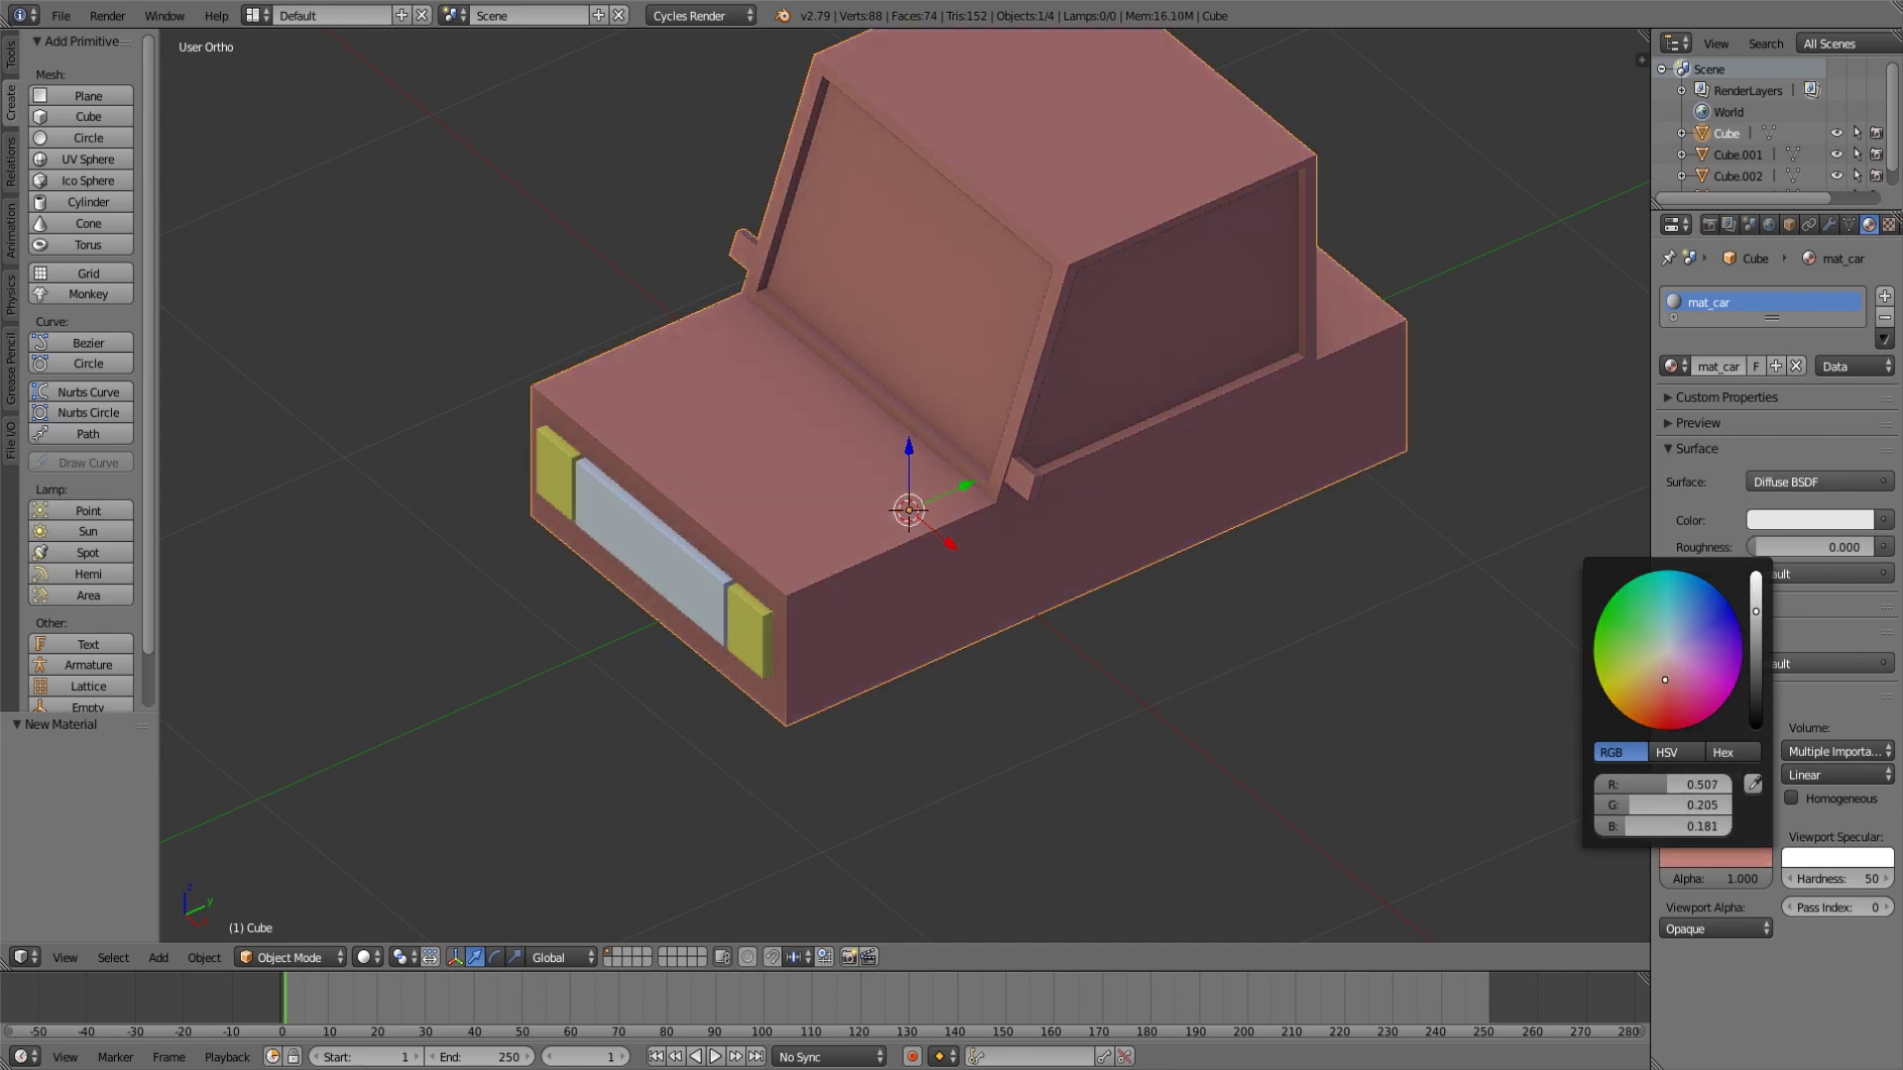
left_click_drag(1664, 683, 1662, 686)
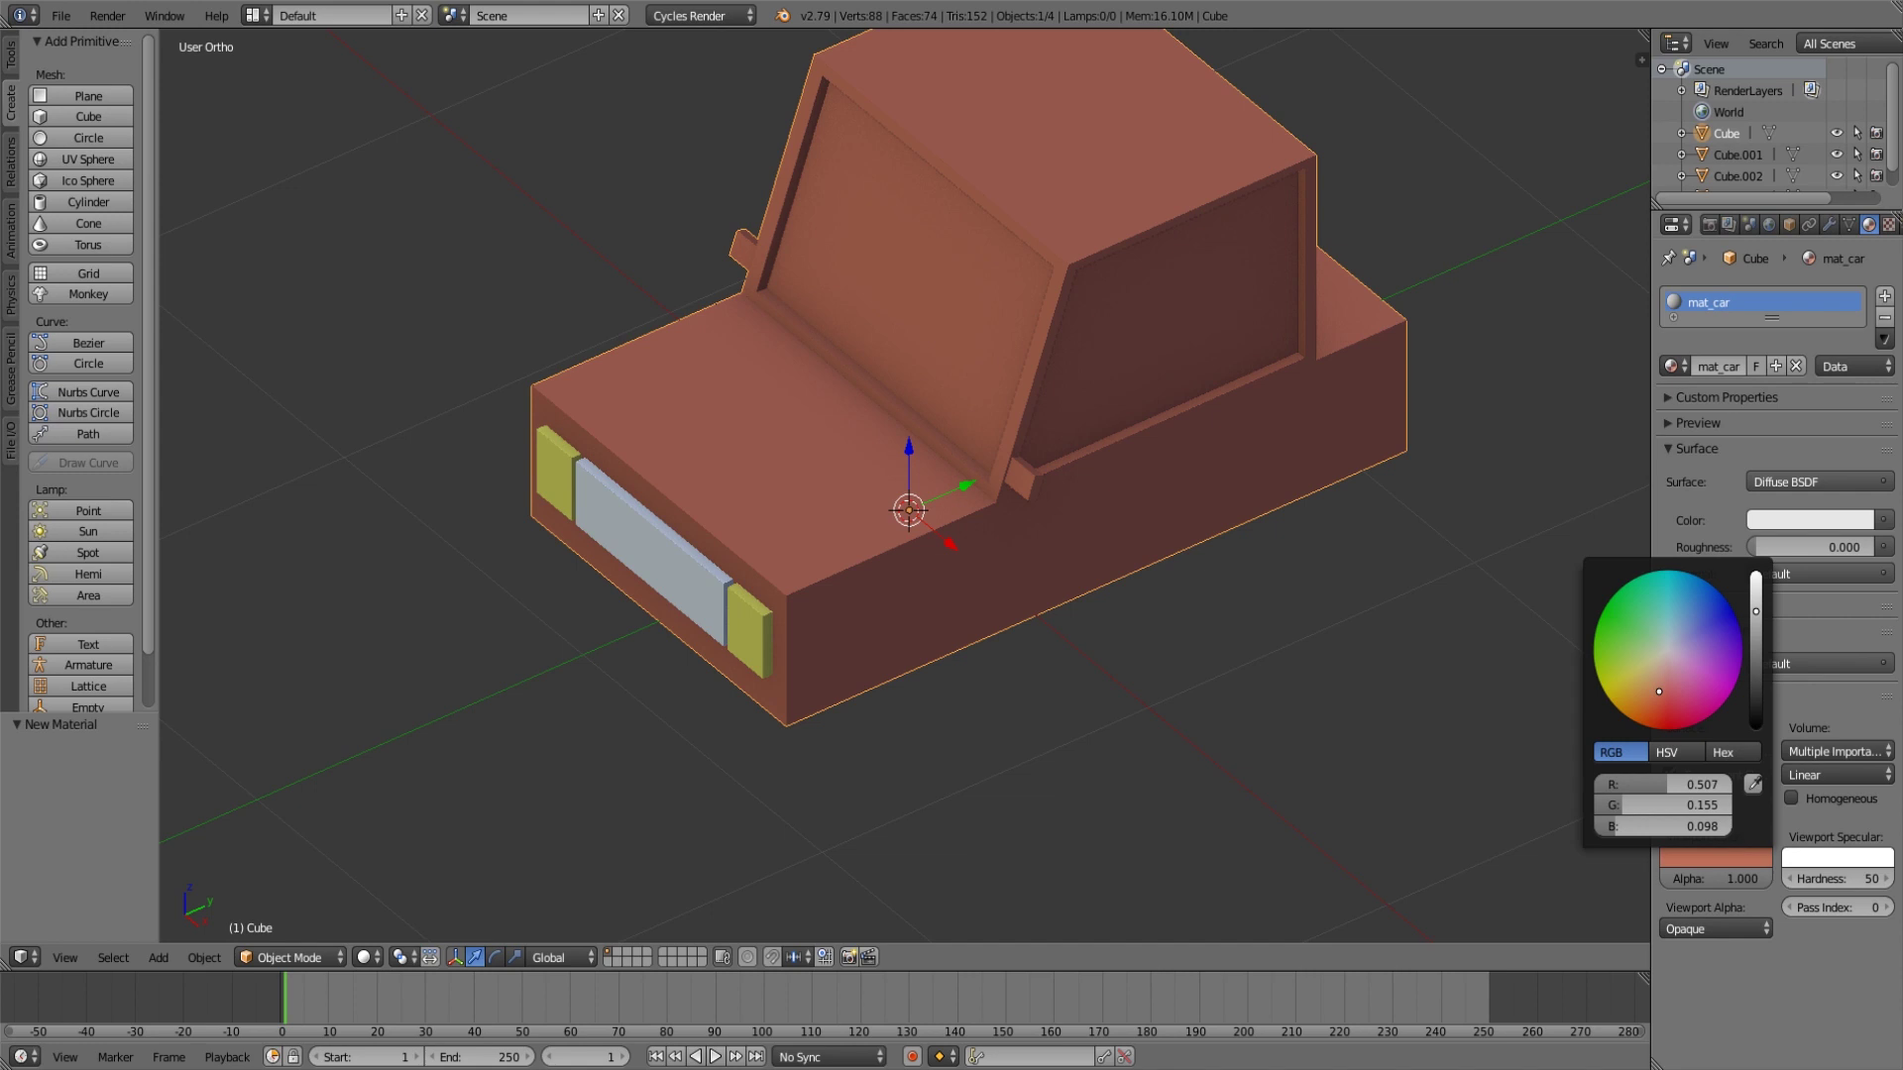
middle_click_drag(1092, 566, 1125, 628)
scroll(1149, 575, "down", 3)
key("a")
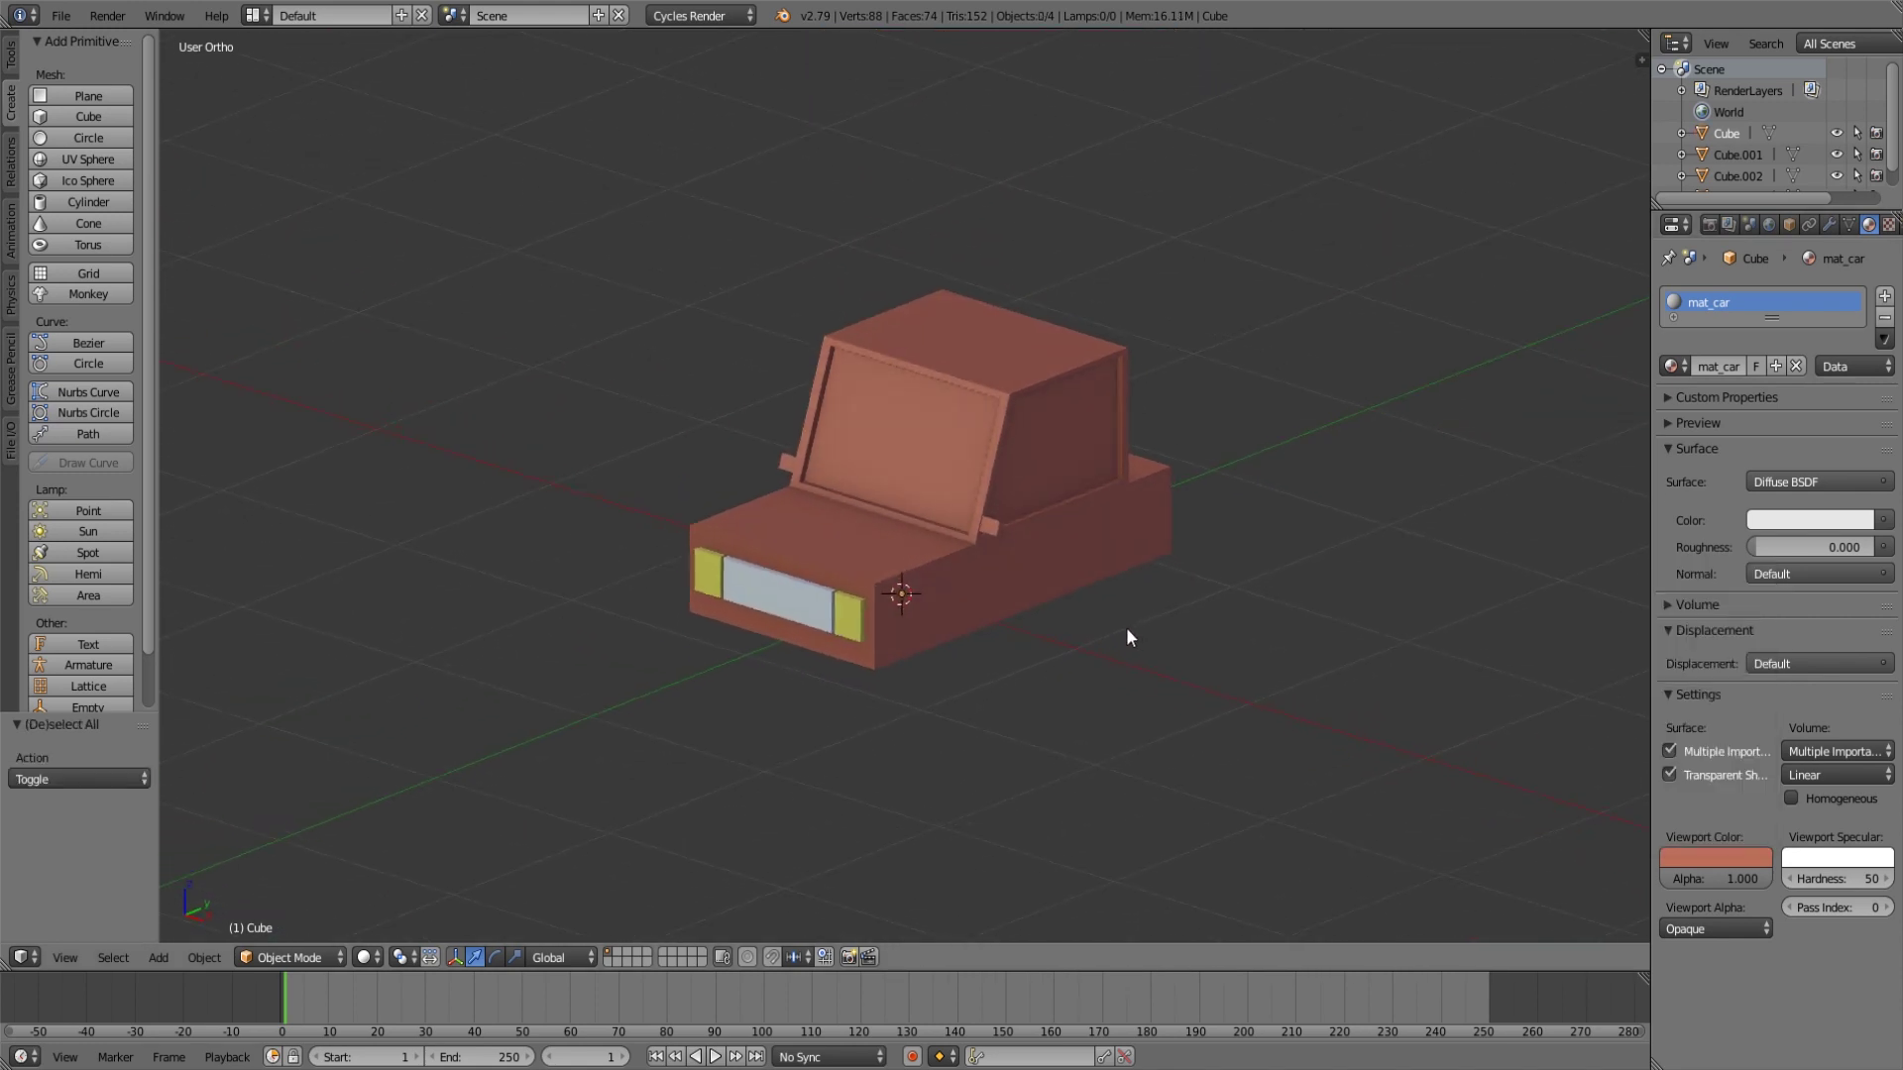
Save the Blender file to the Desktop under the name car.
scroll(1113, 625, "up", 2)
key("ctrl+s")
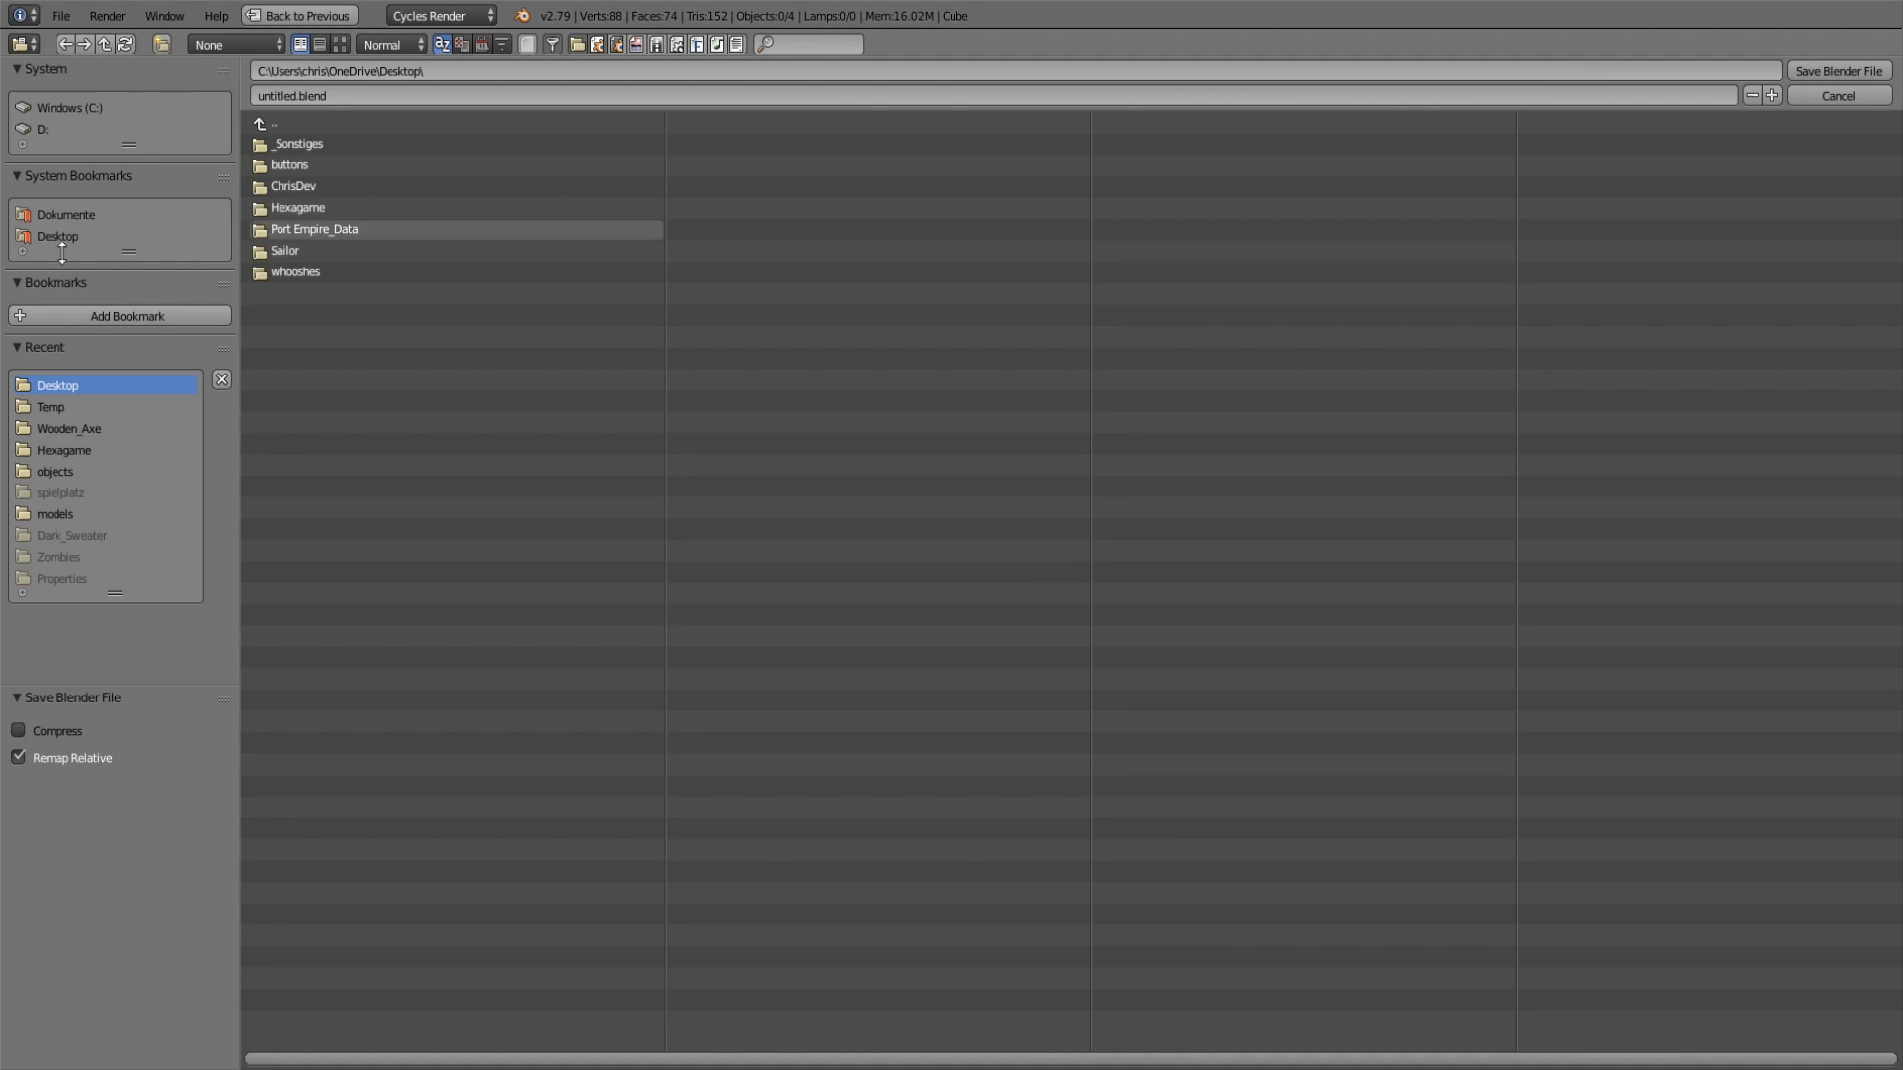
double_click(283, 99)
type("car")
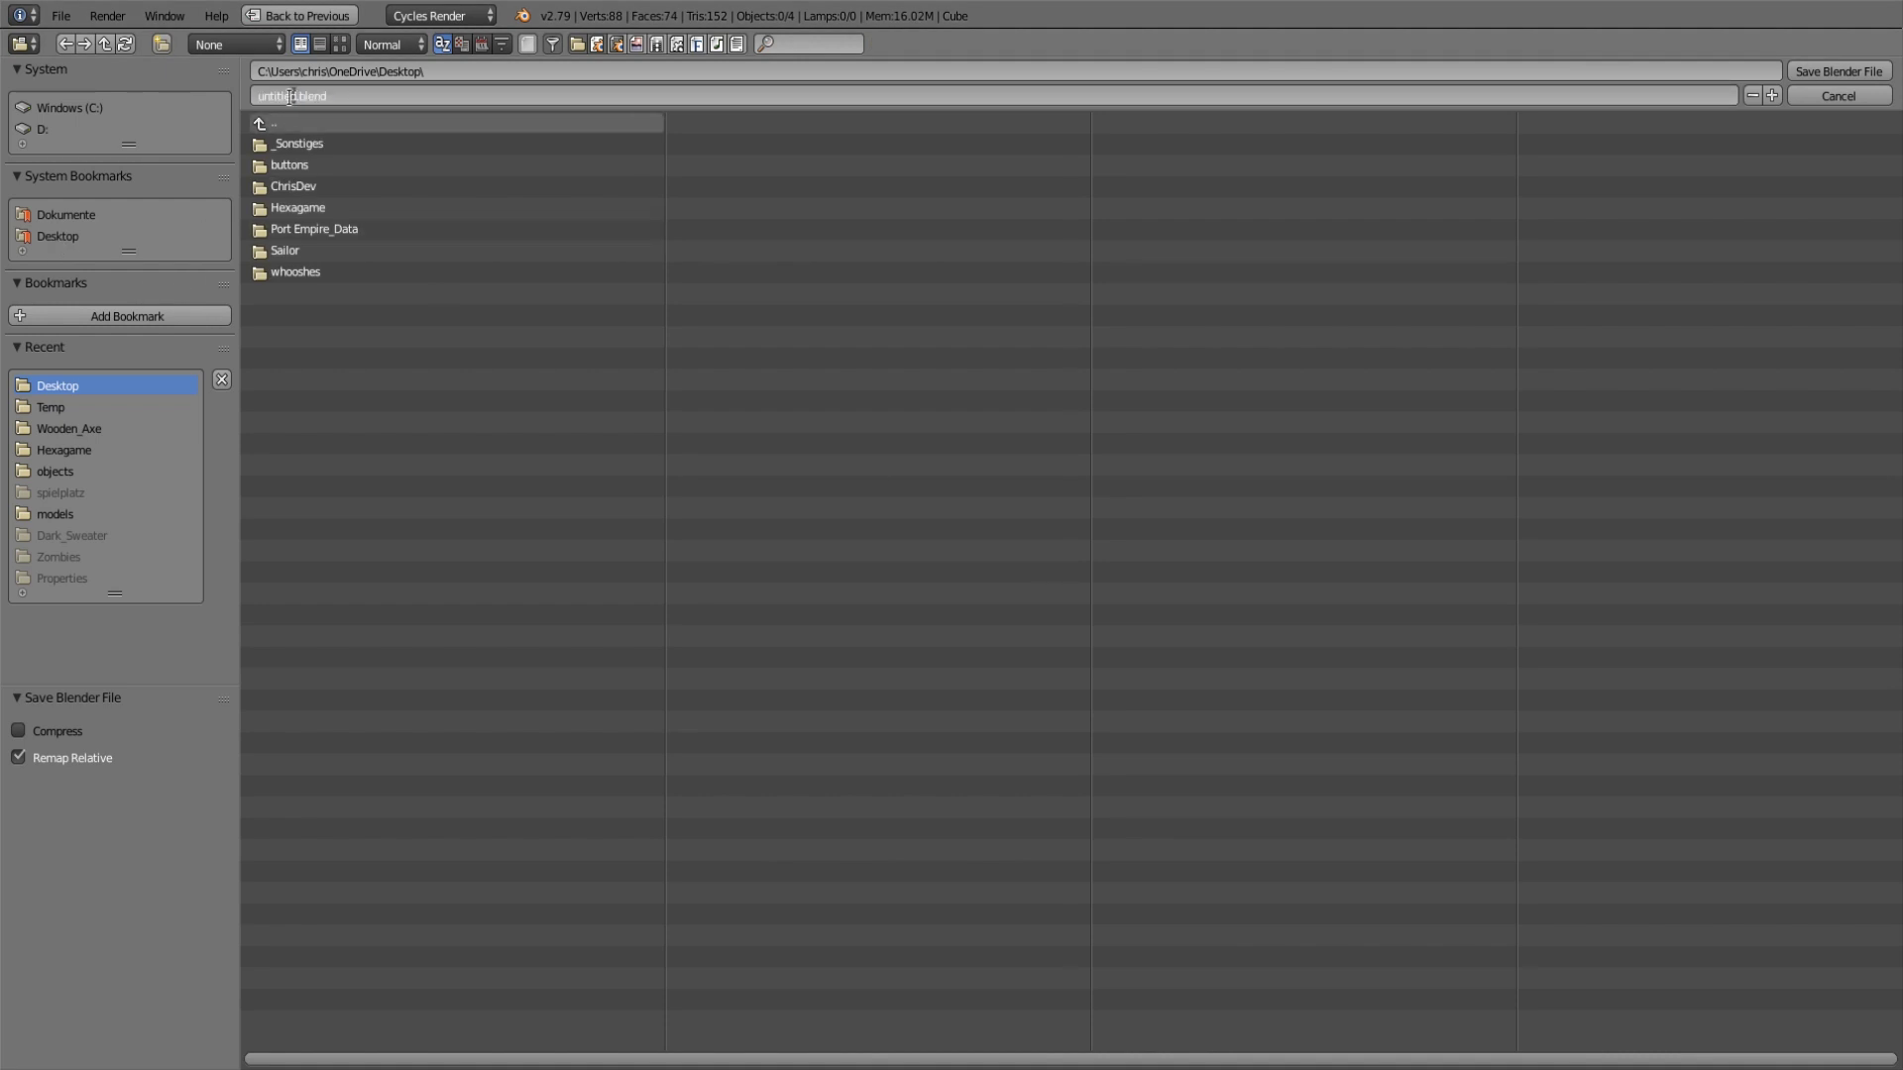
key("Return")
left_click(1857, 72)
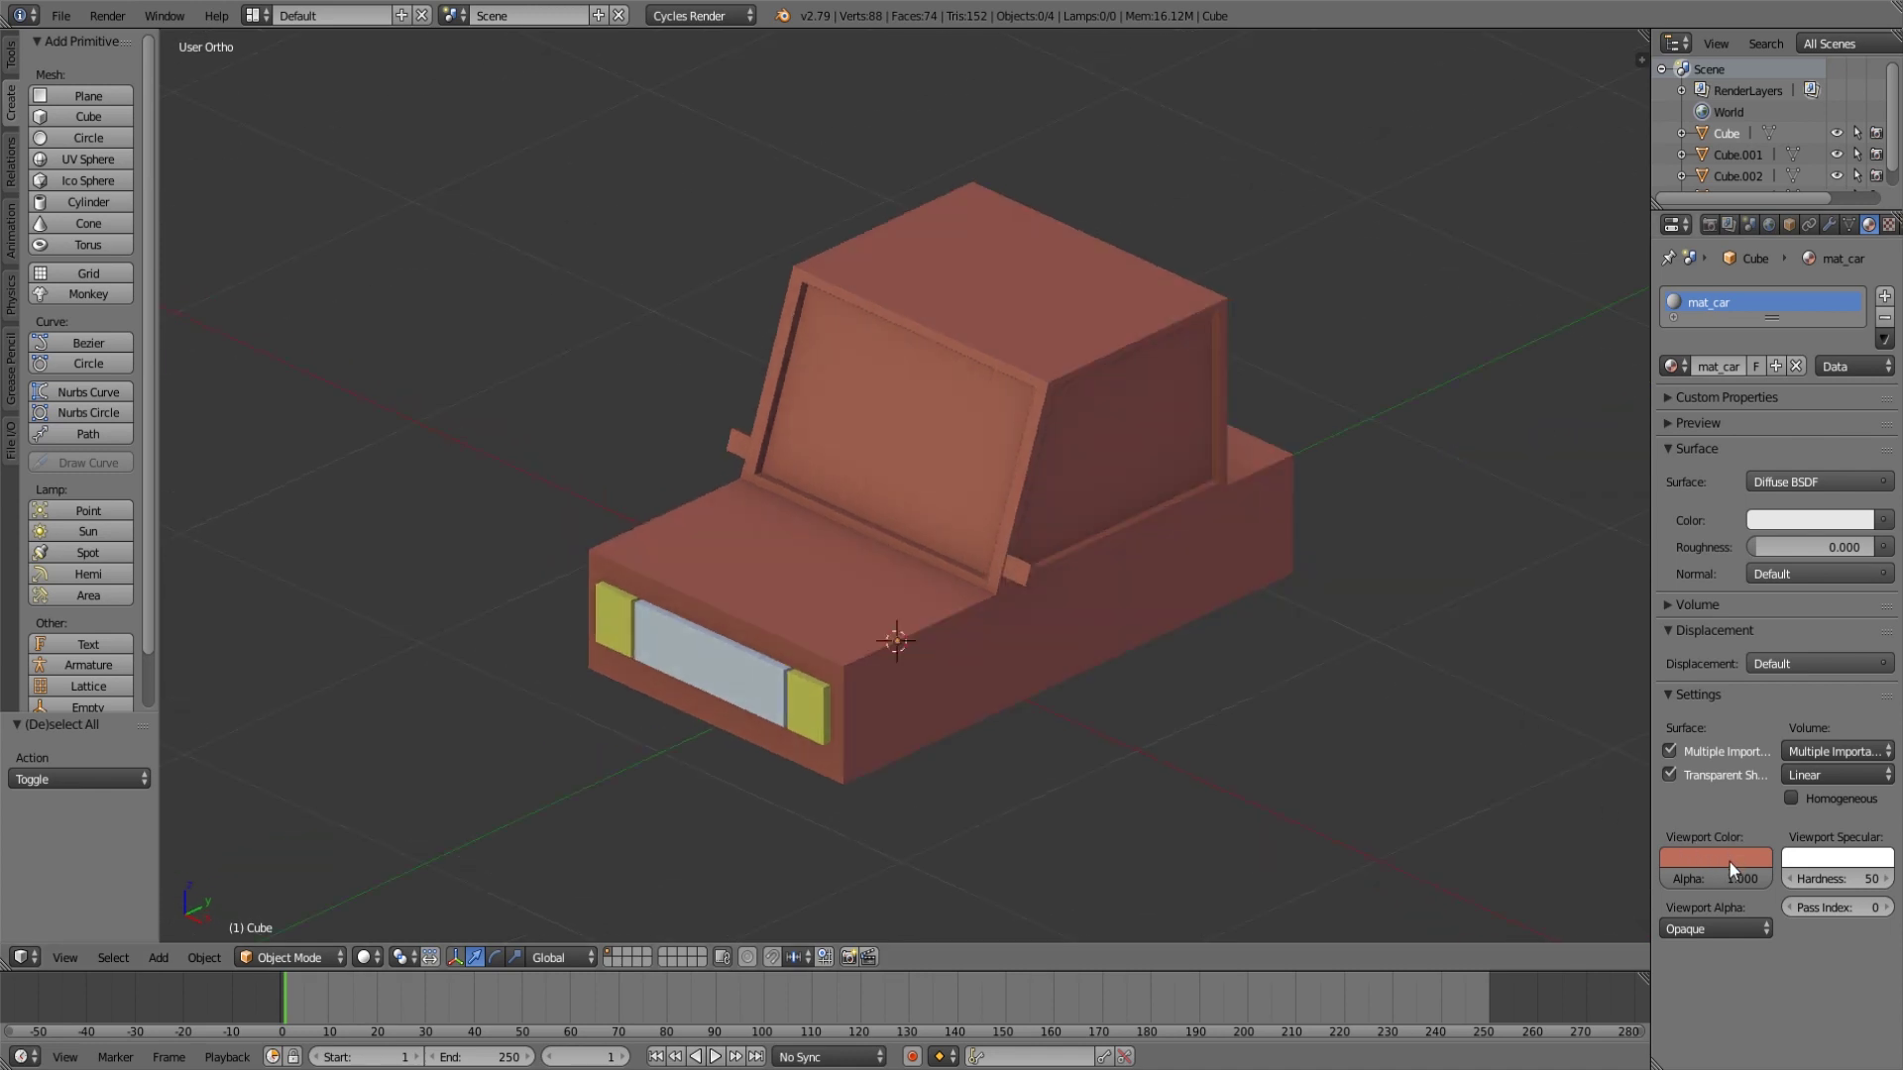
left_click(1814, 521)
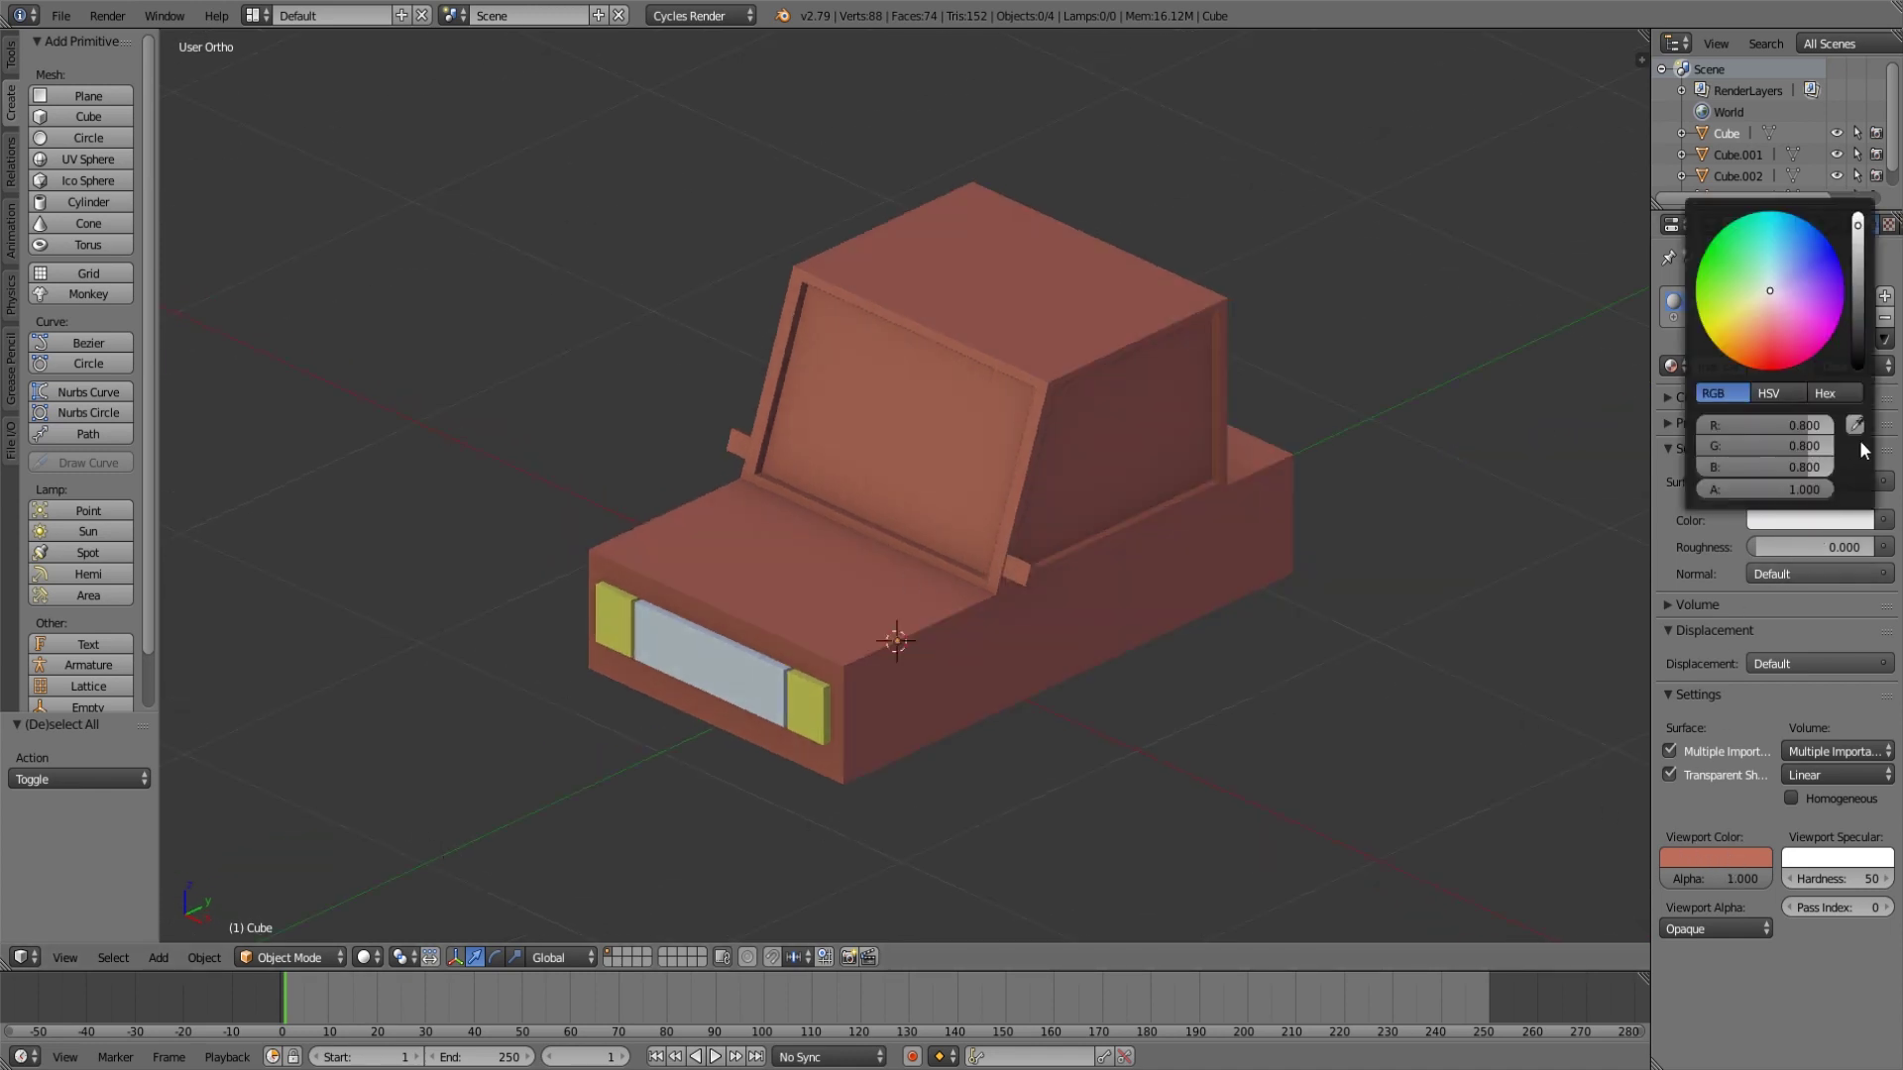
left_click(1701, 858)
middle_click_drag(972, 674, 1252, 626)
left_click(1885, 317)
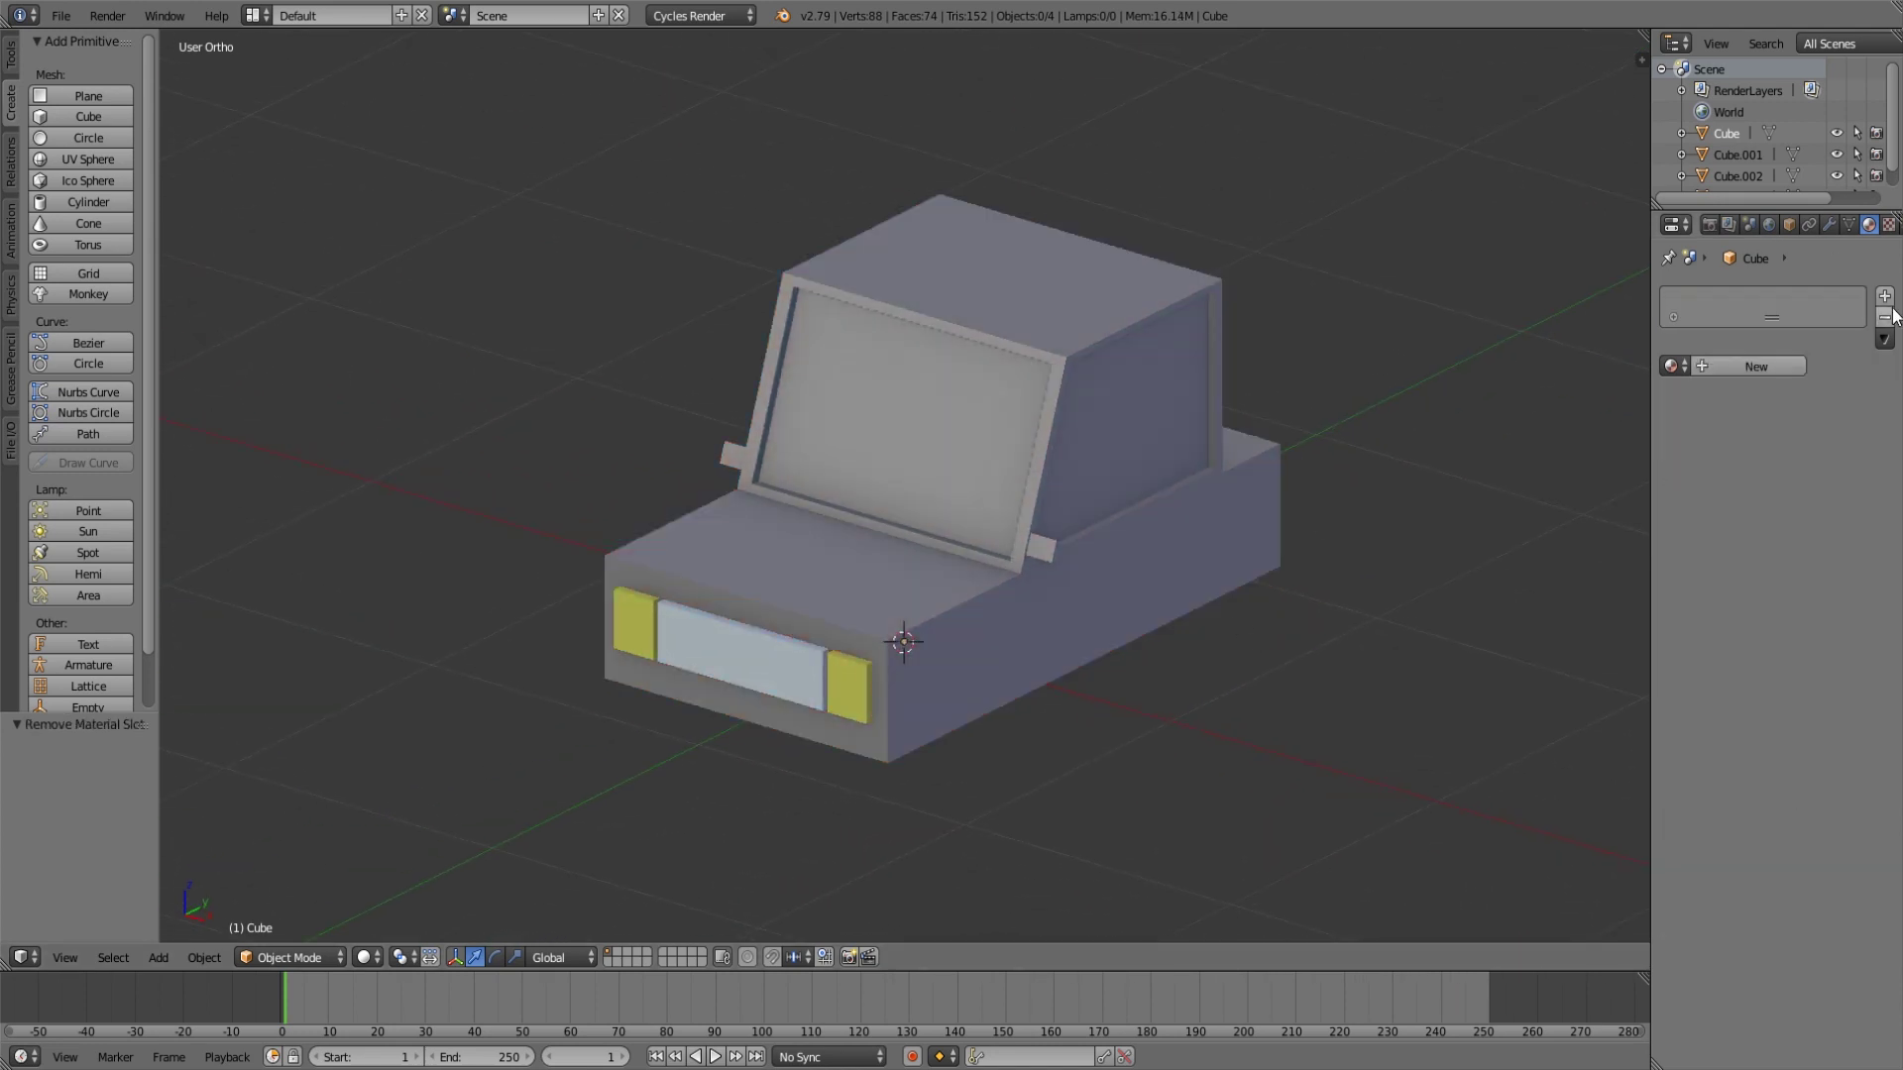
key("ctrl+z")
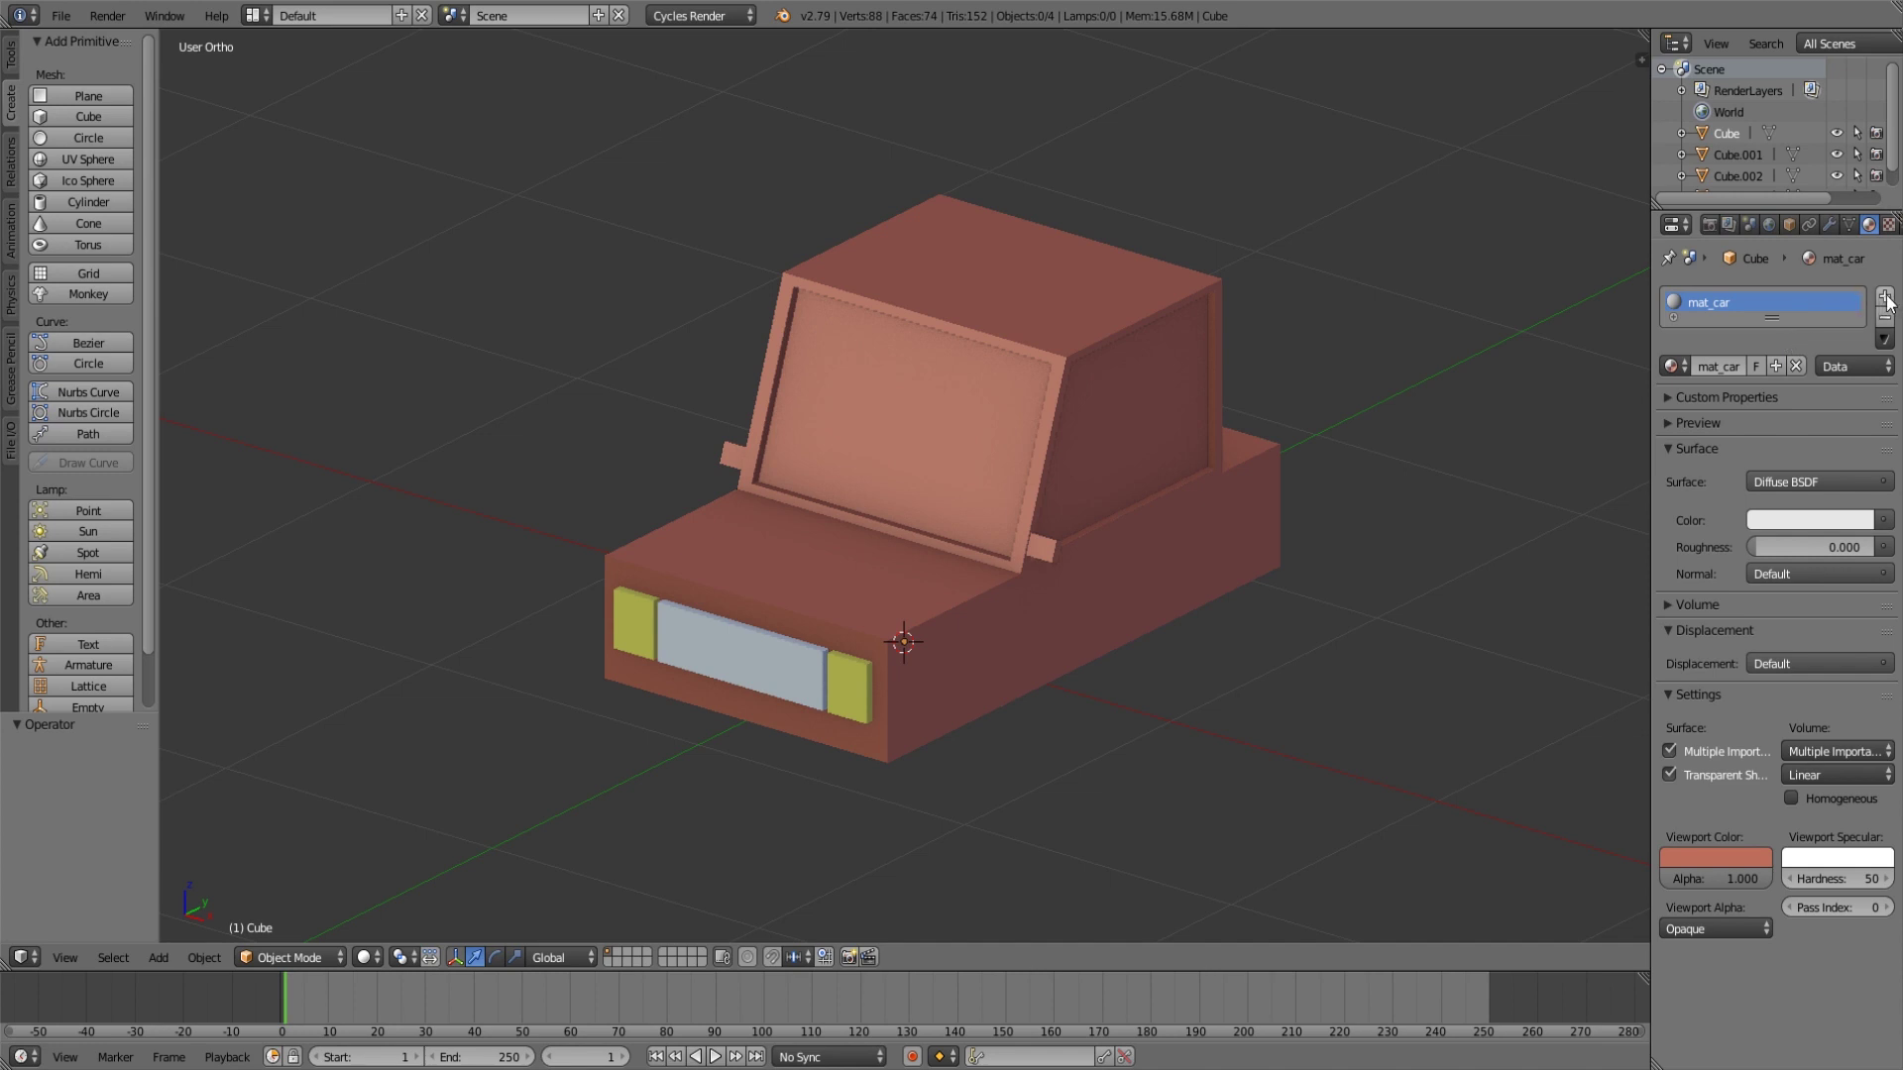
Add a second material slot to the car body with a new material named mat_car_window.
left_click(1885, 295)
left_click(1732, 412)
double_click(1735, 319)
type("mat_car_")
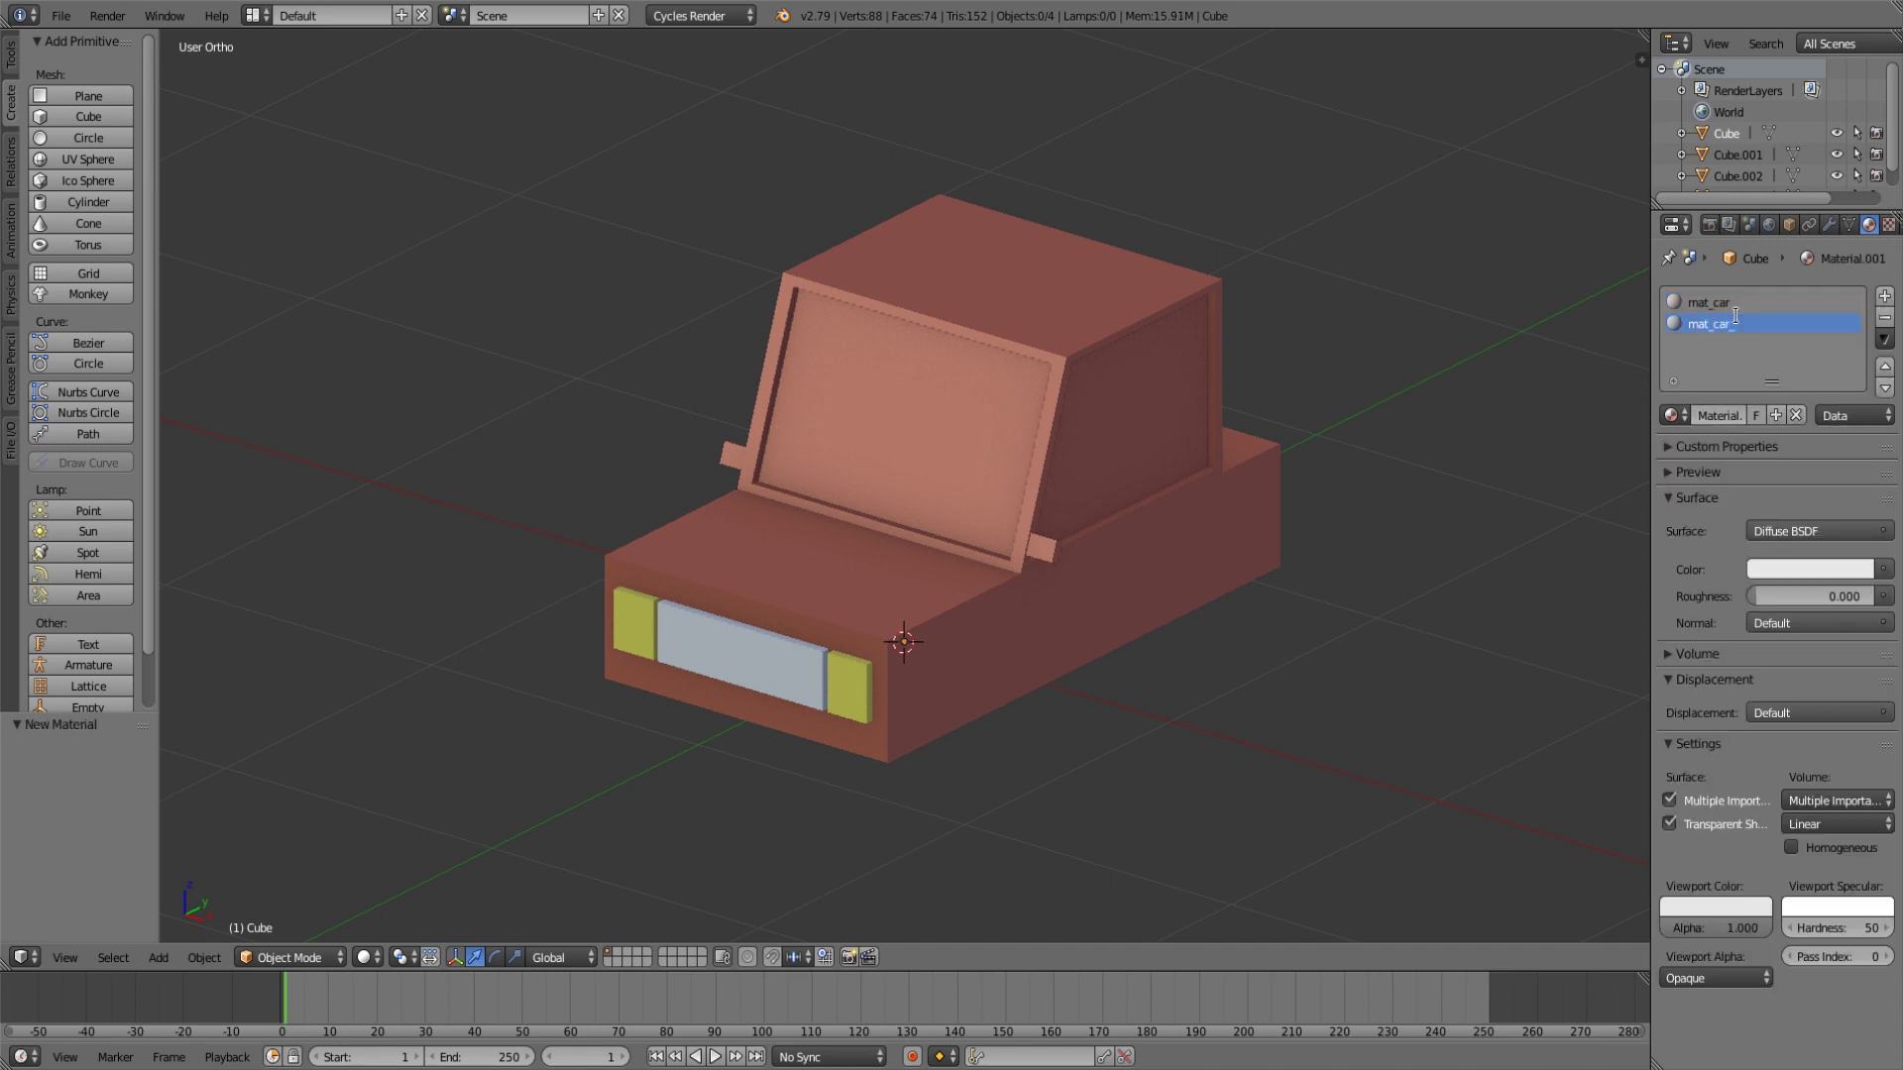
type("window")
key("Return")
Copy mat_car's viewport color to its diffuse color and set its roughness to 1.000.
left_click(1753, 300)
left_click(1809, 569)
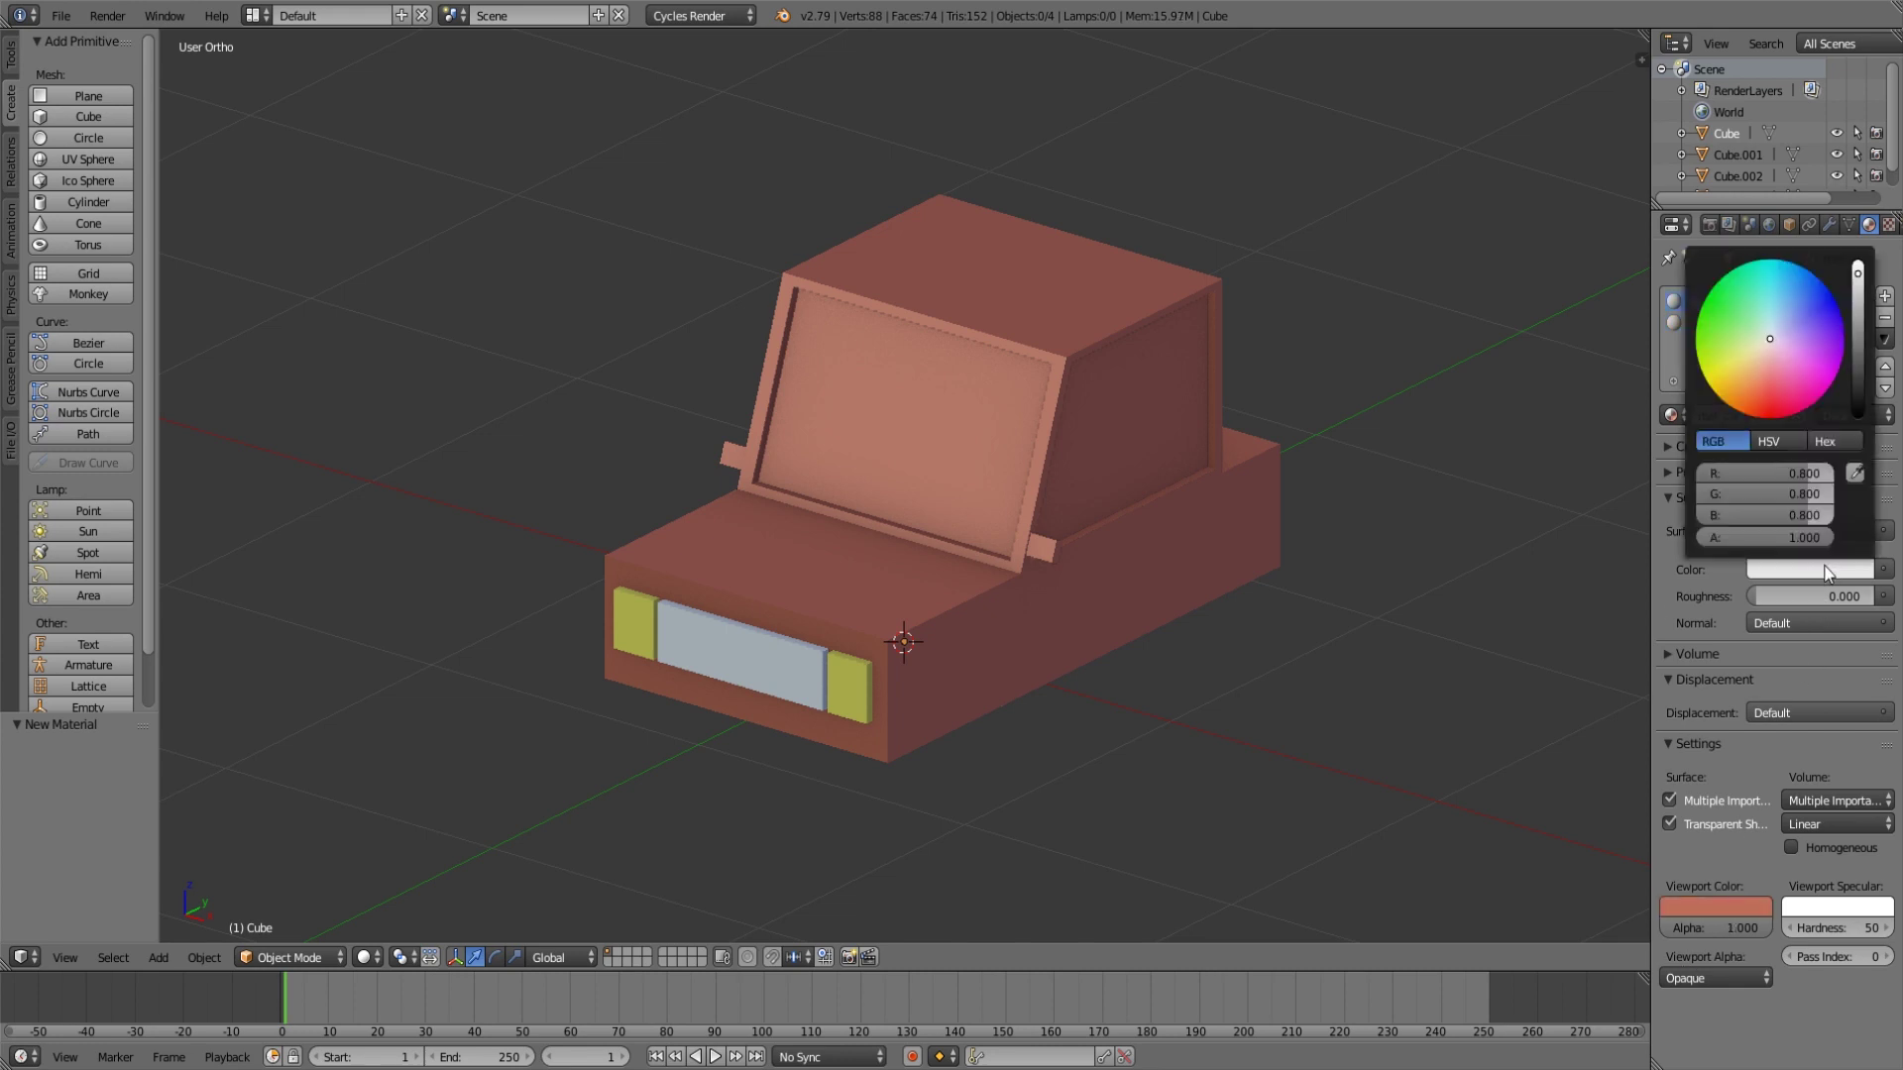
left_click(1853, 470)
left_click(1741, 899)
left_click_drag(1793, 586, 1882, 590)
Adjust mat_car's viewport color to a stronger red of R 0.638, G 0.112, B 0.093.
left_click(1731, 907)
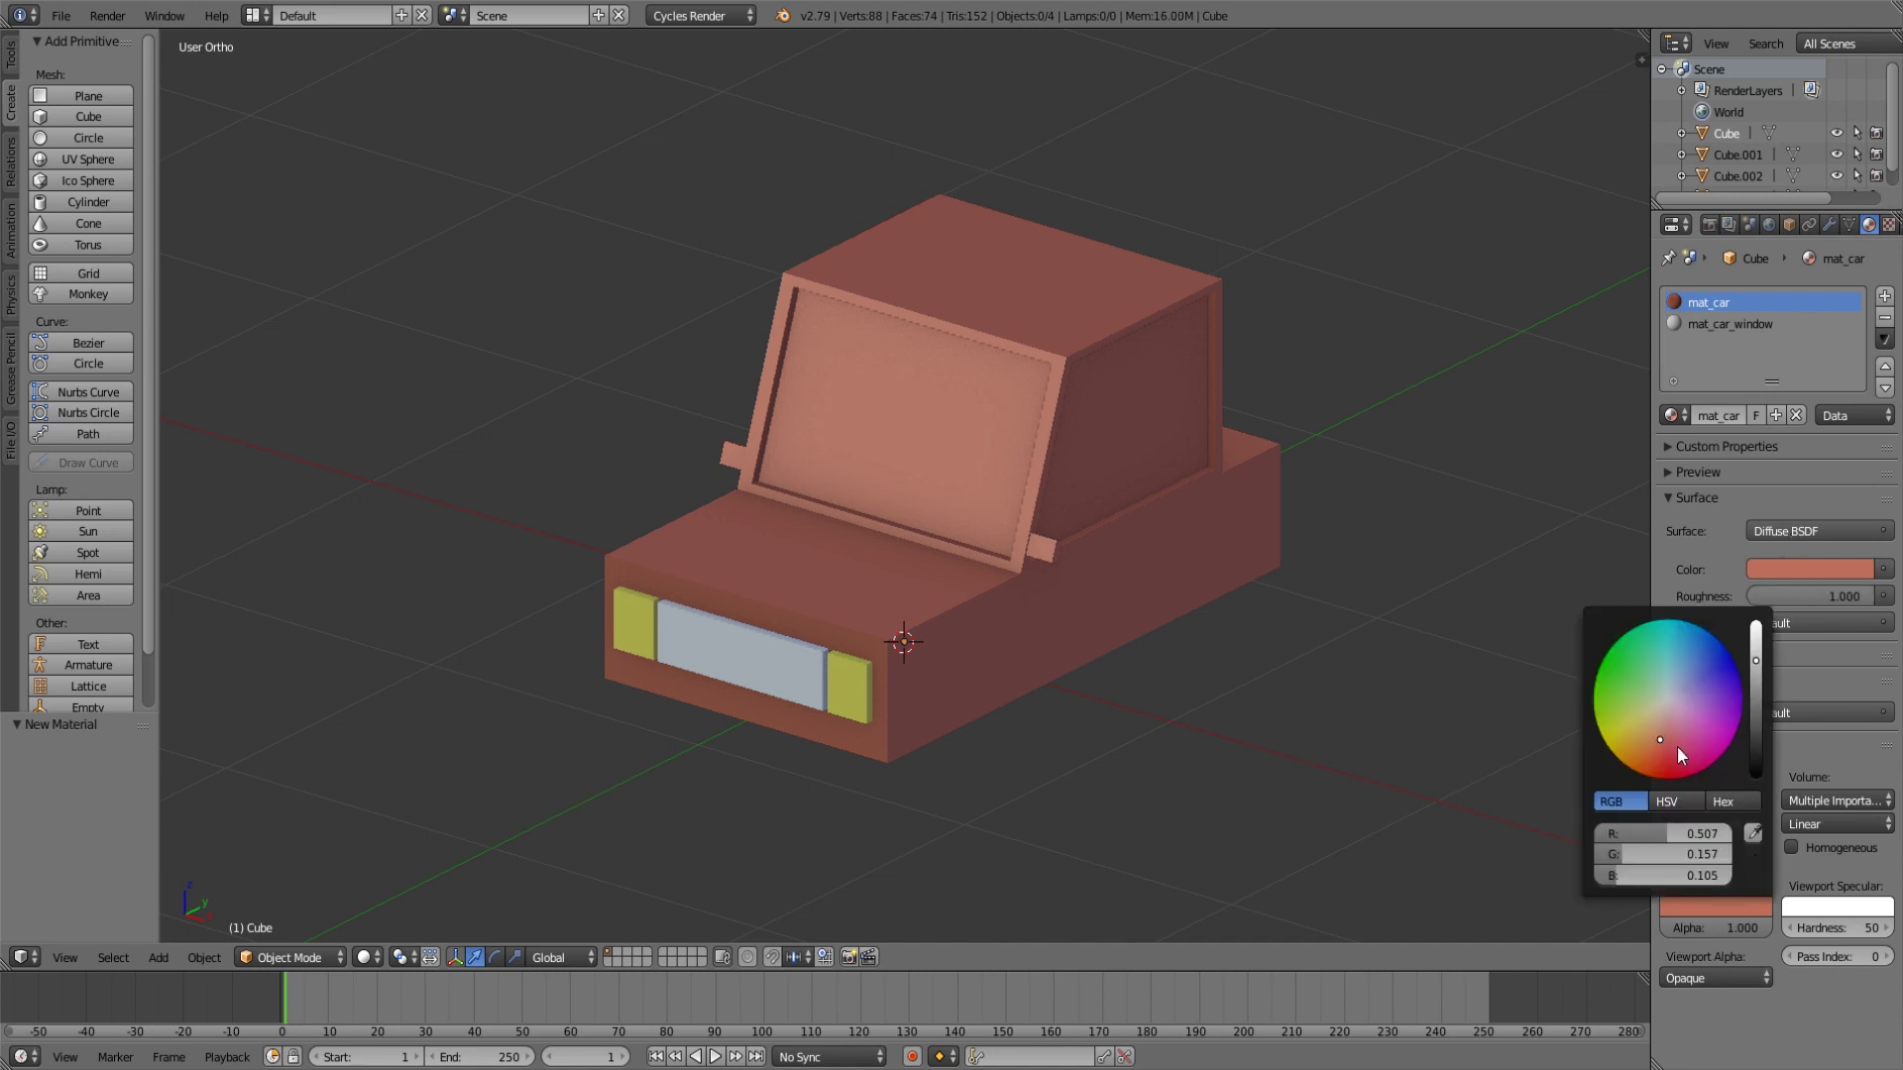
left_click_drag(1756, 657, 1756, 647)
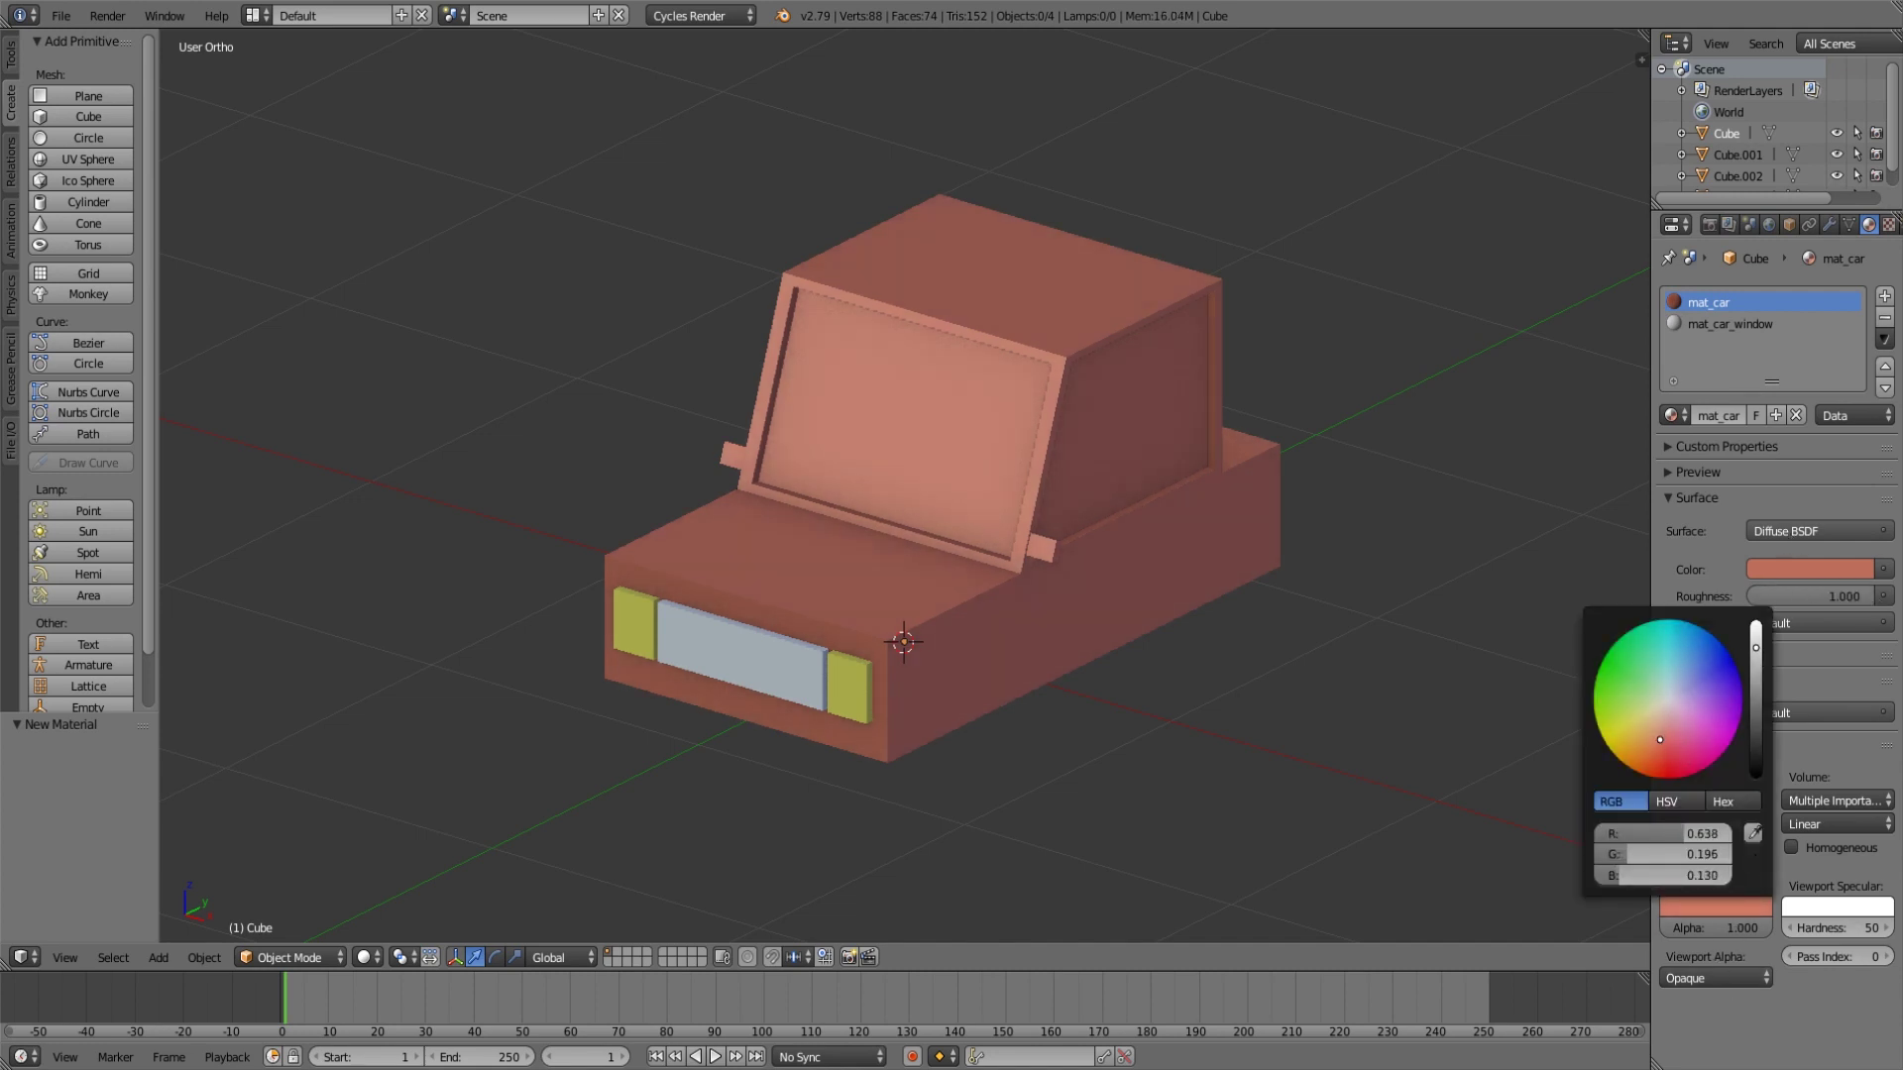
left_click(1663, 741)
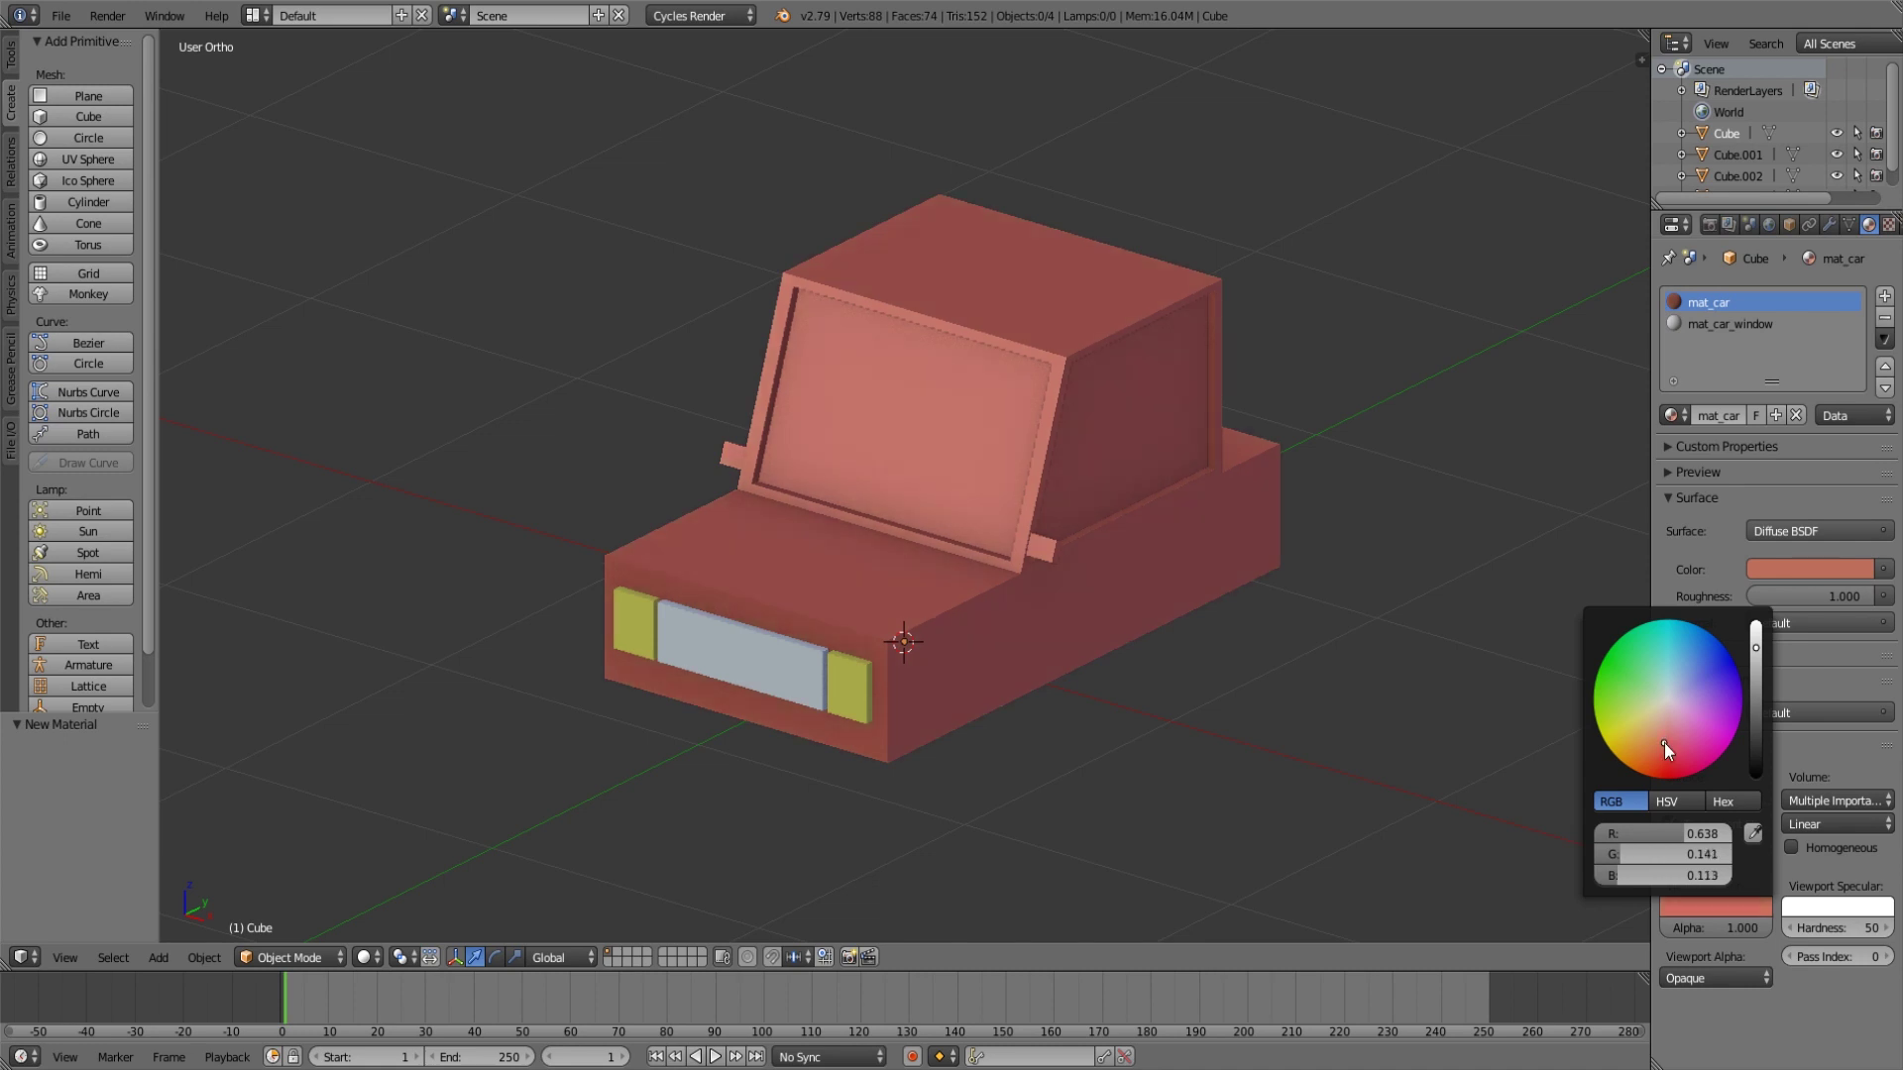
left_click_drag(1663, 741, 1660, 743)
left_click(1662, 745)
left_click(1662, 741)
left_click_drag(1667, 741, 1664, 746)
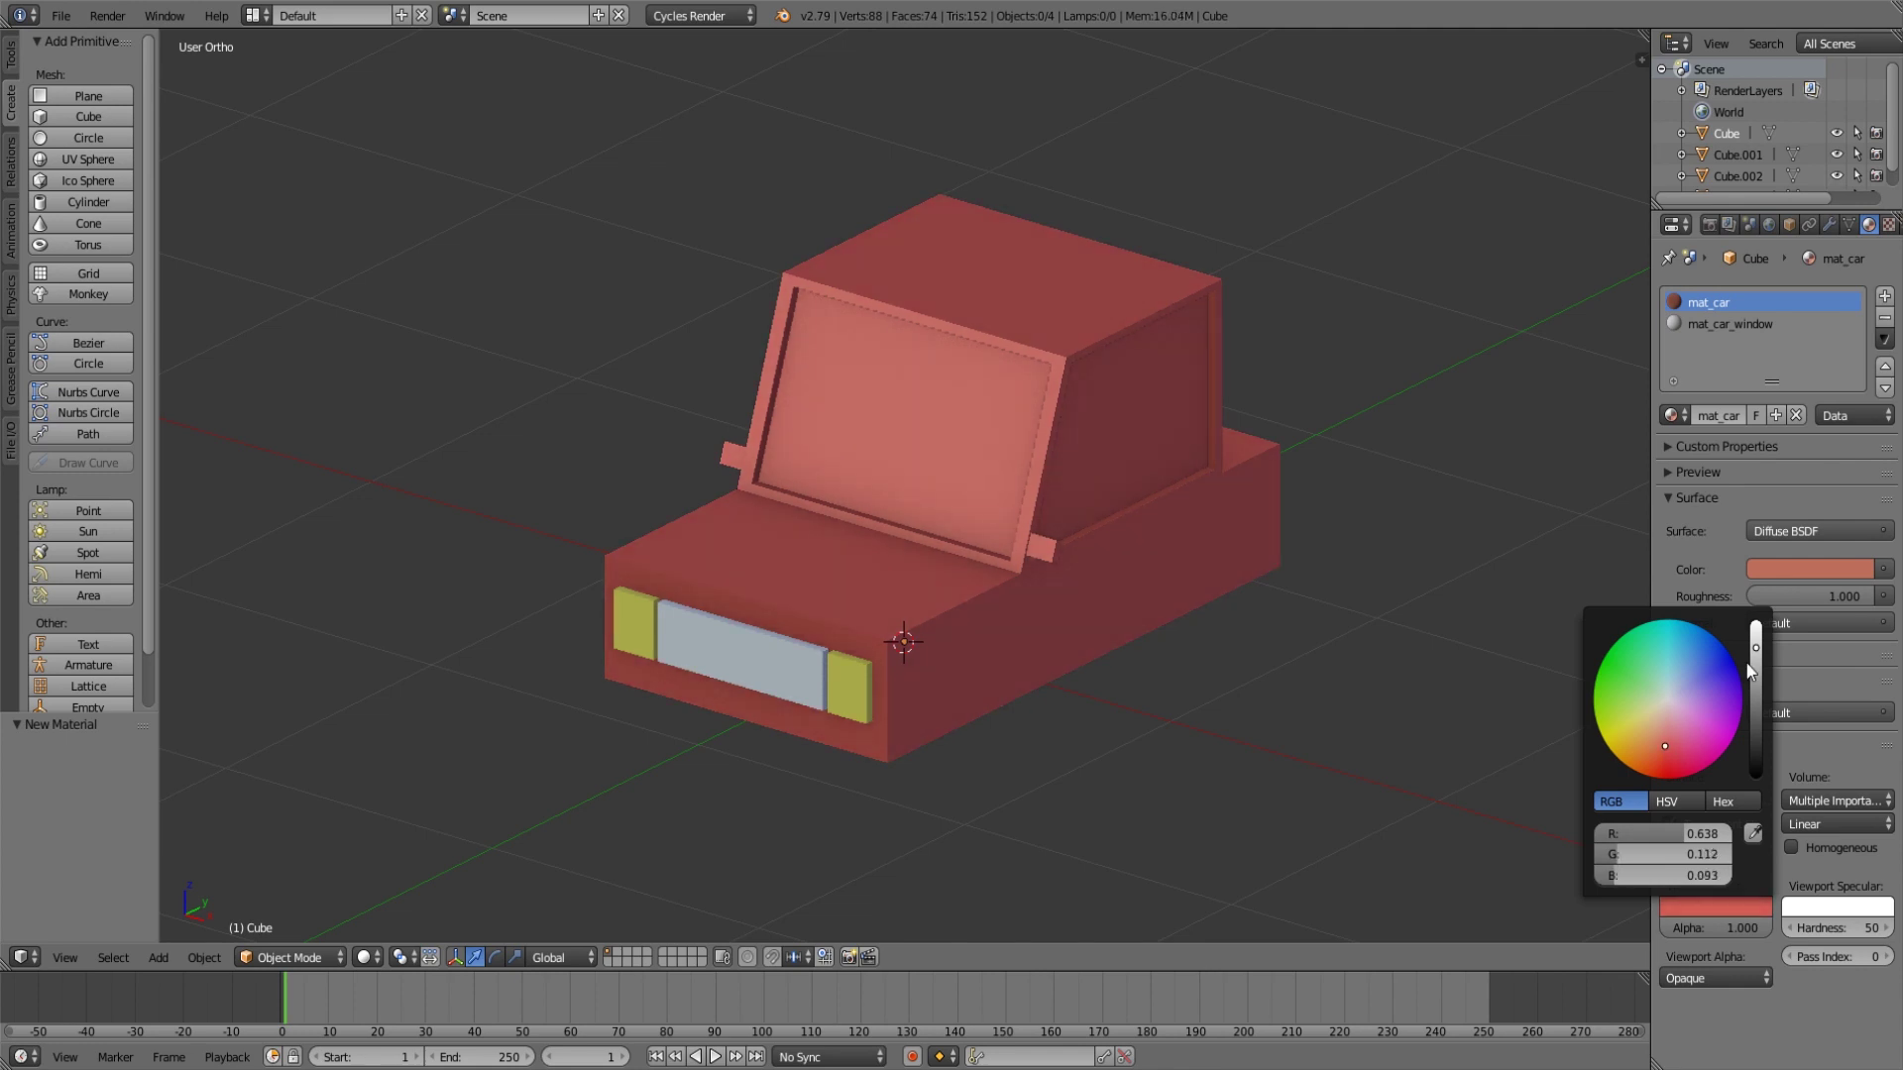
Brighten mat_car's viewport color to a slightly lighter red and copy it to the diffuse color.
left_click_drag(1755, 656, 1755, 643)
left_click_drag(1662, 739, 1662, 741)
middle_click_drag(1168, 710, 1141, 728)
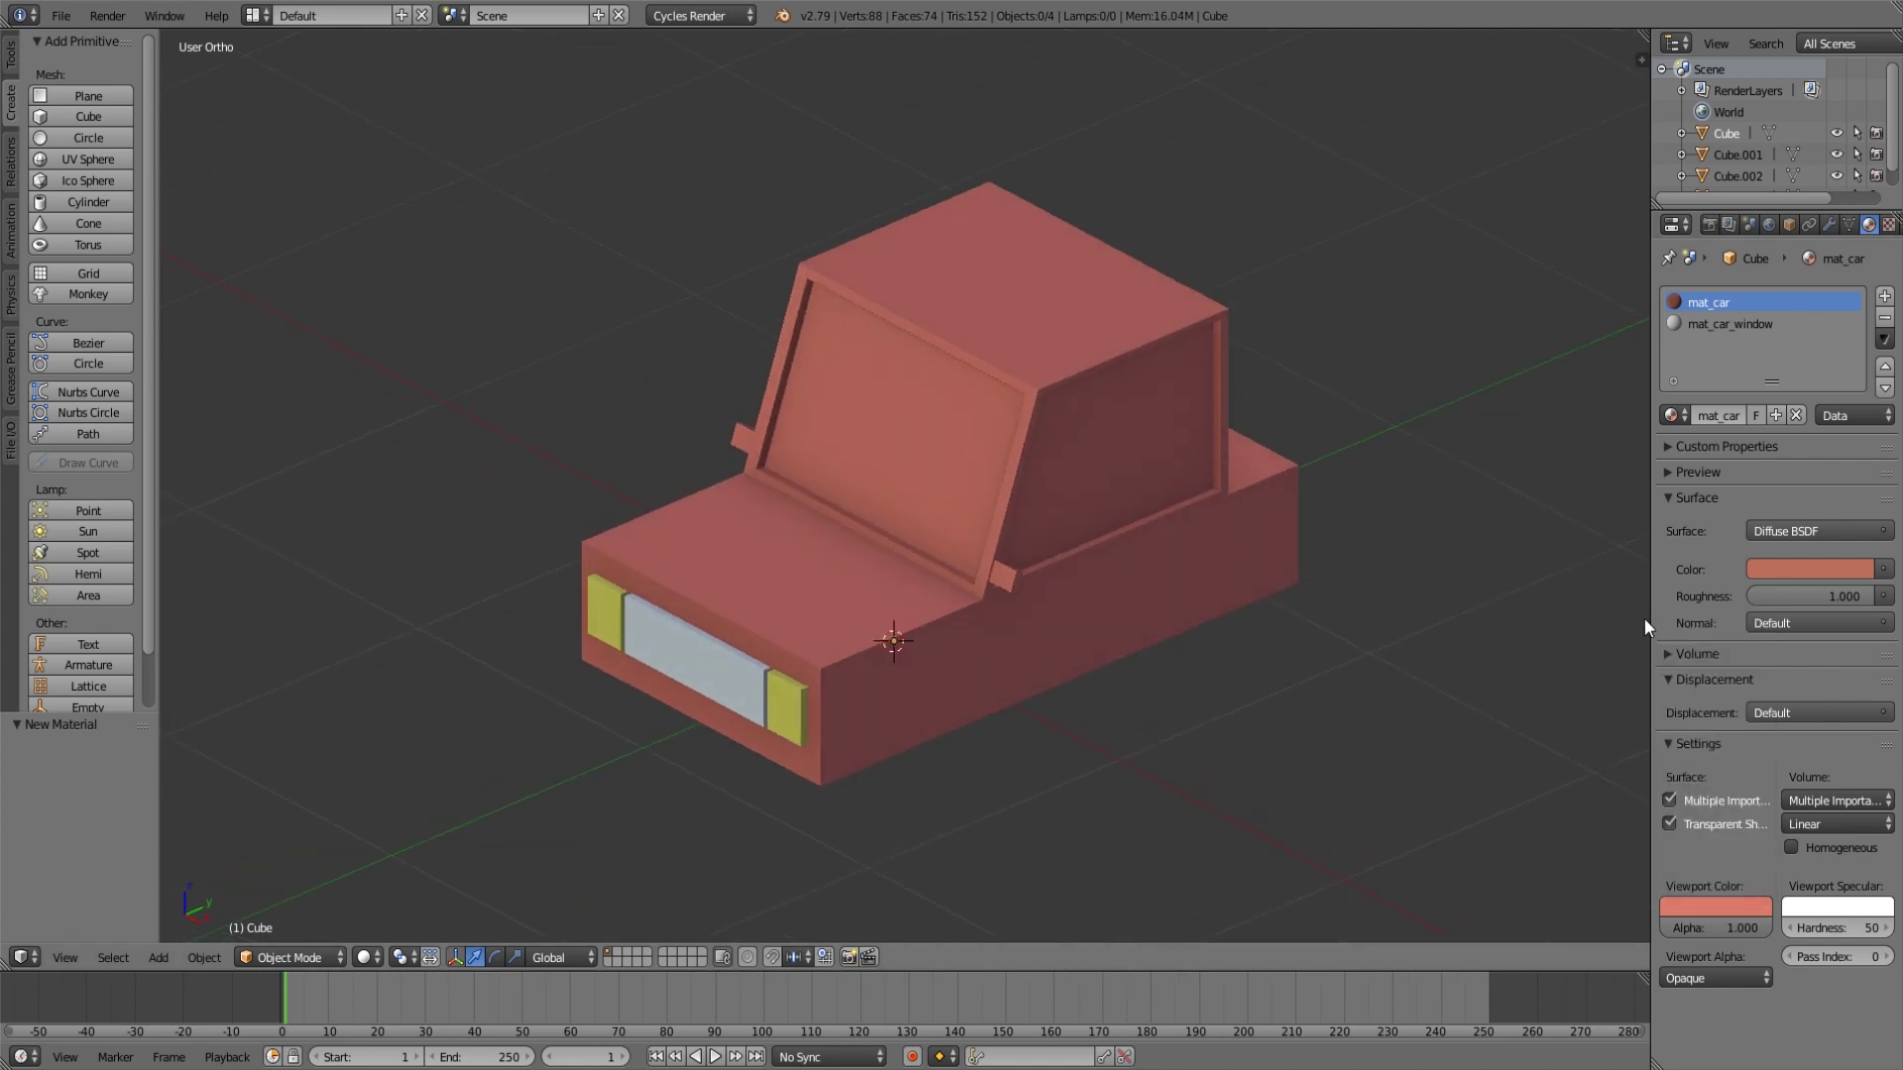
left_click(1772, 570)
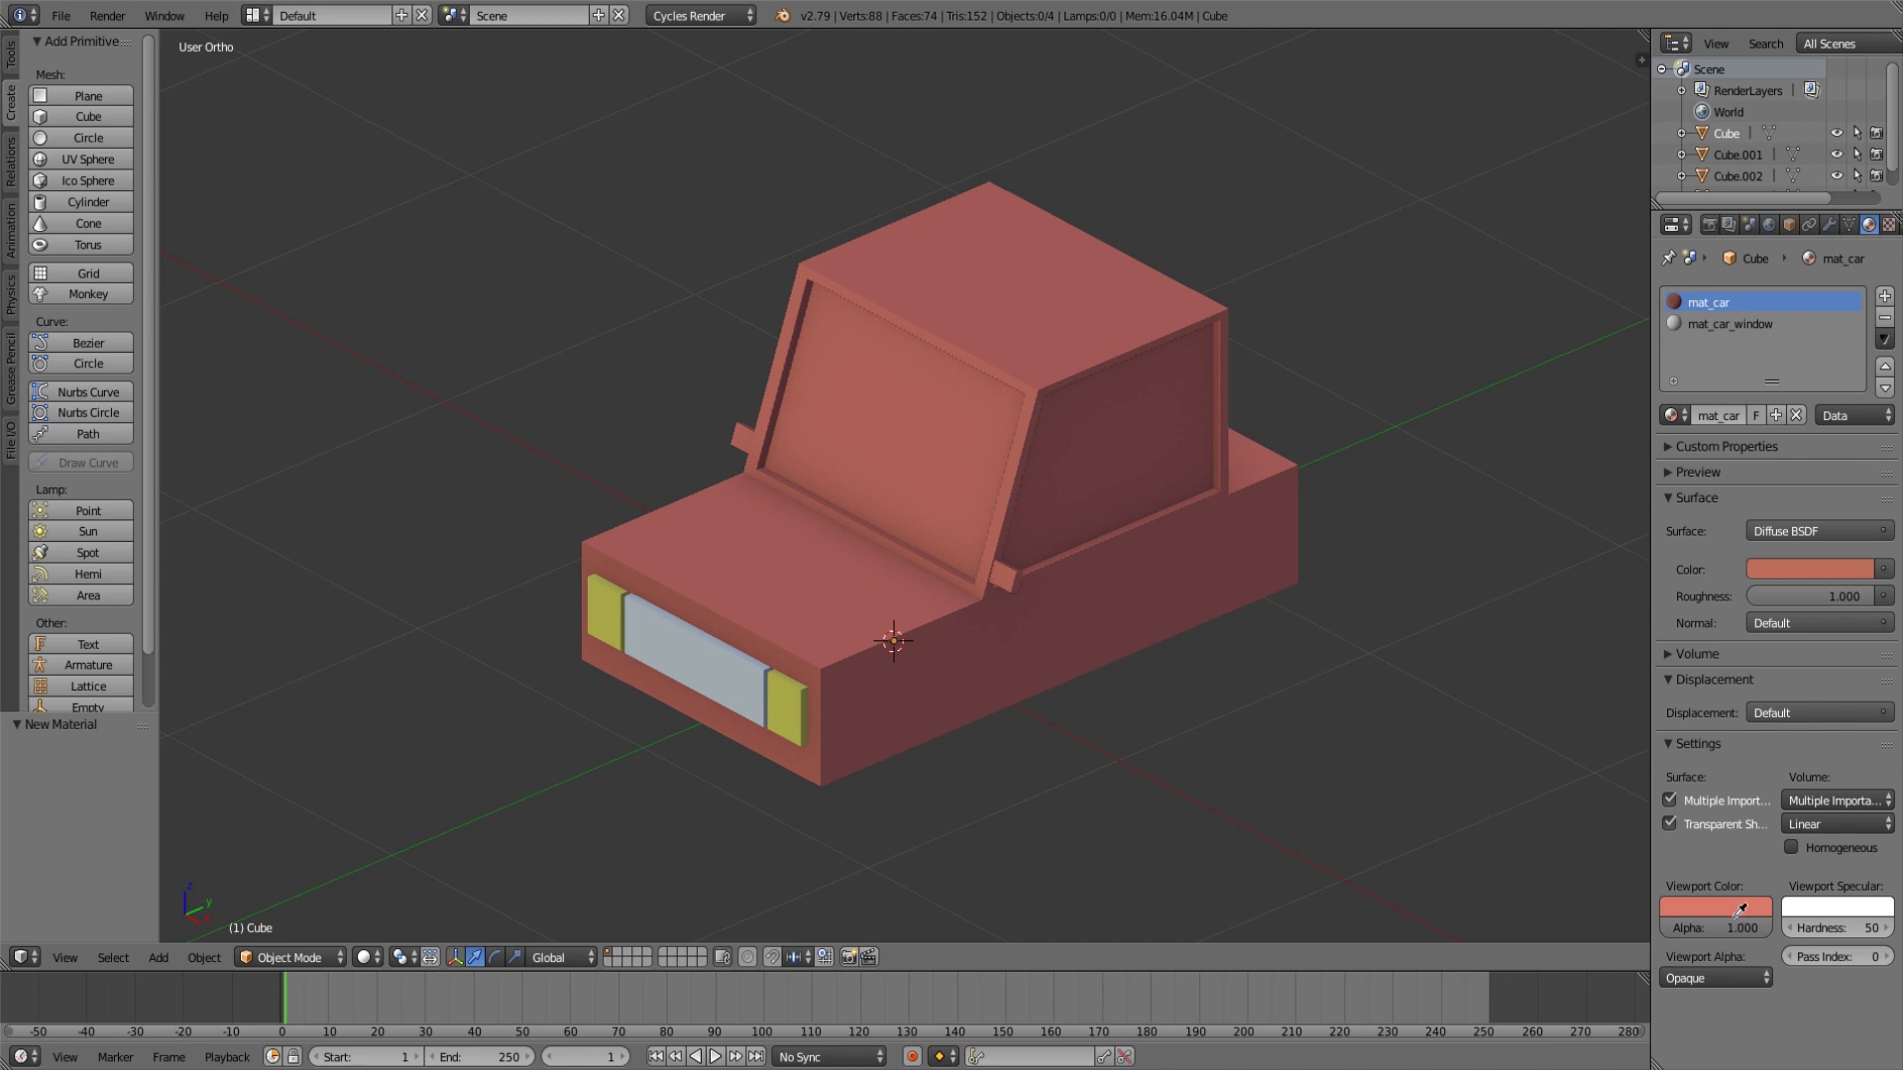
middle_click_drag(1229, 701, 1200, 707)
Set mat_car_window's roughness to 1.000 and its viewport color to a pale violet-blue.
left_click(1734, 326)
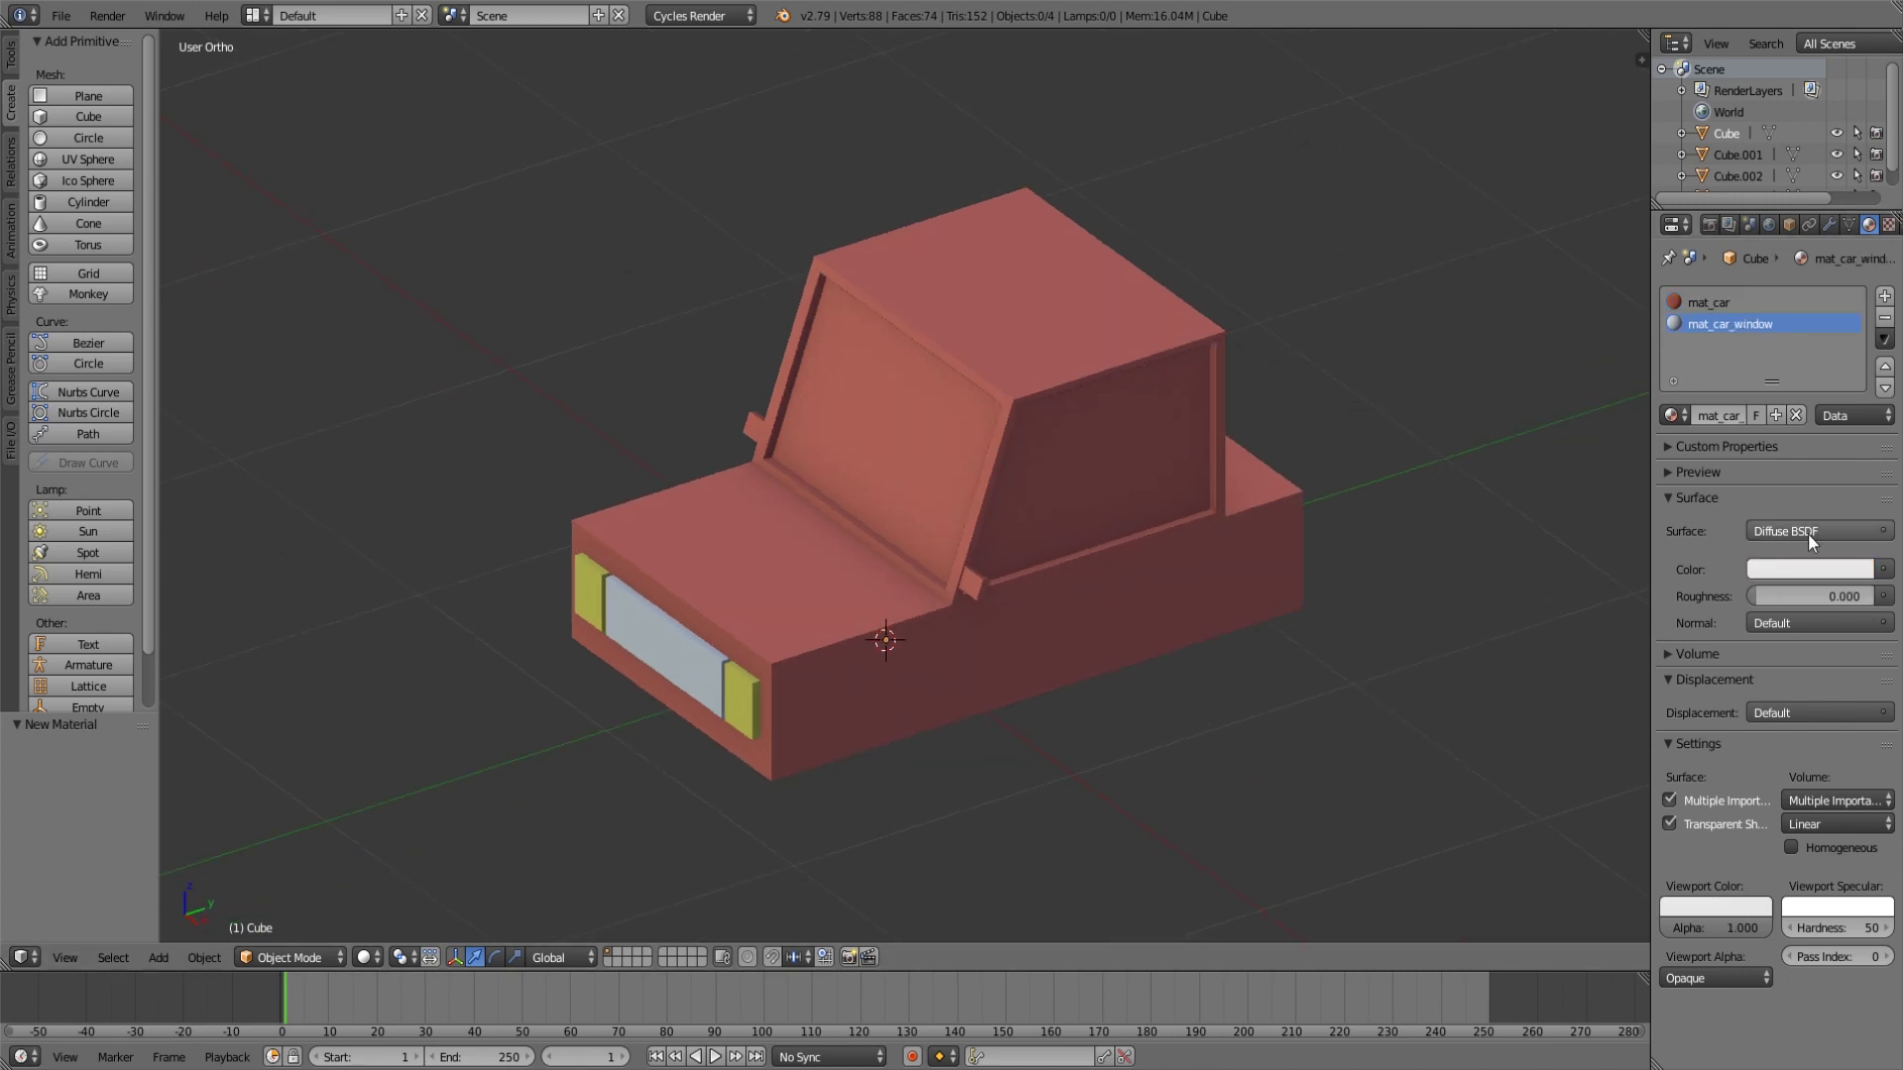
left_click_drag(1780, 595, 1883, 596)
left_click(1747, 910)
left_click_drag(1675, 698, 1679, 688)
In Edit Mode, assign mat_car_window to the windshield face and the adjacent side window face, and return to Object Mode.
key("Tab")
middle_click_drag(1072, 646, 981, 494)
right_click(957, 425)
right_click(981, 494, "shift")
left_click(1749, 324)
left_click(1697, 415)
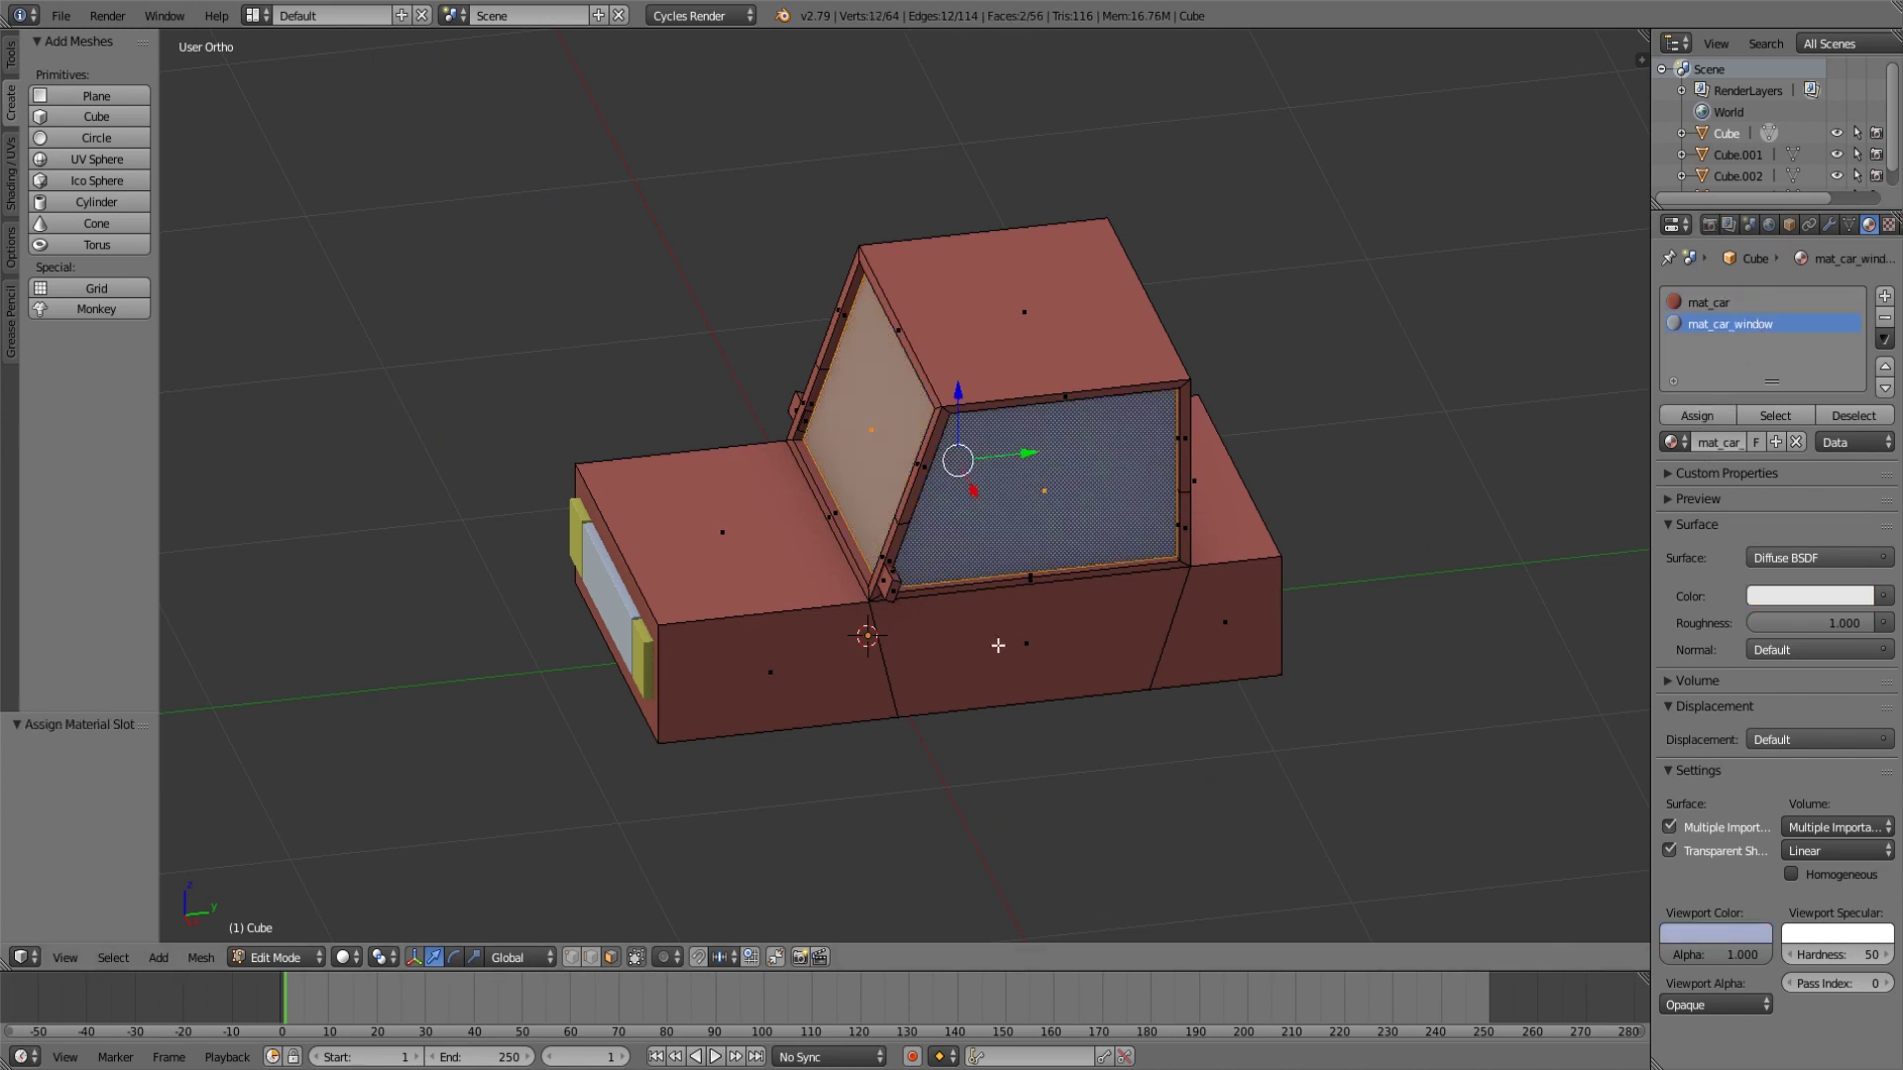
key("Tab")
middle_click_drag(1005, 650, 1218, 684)
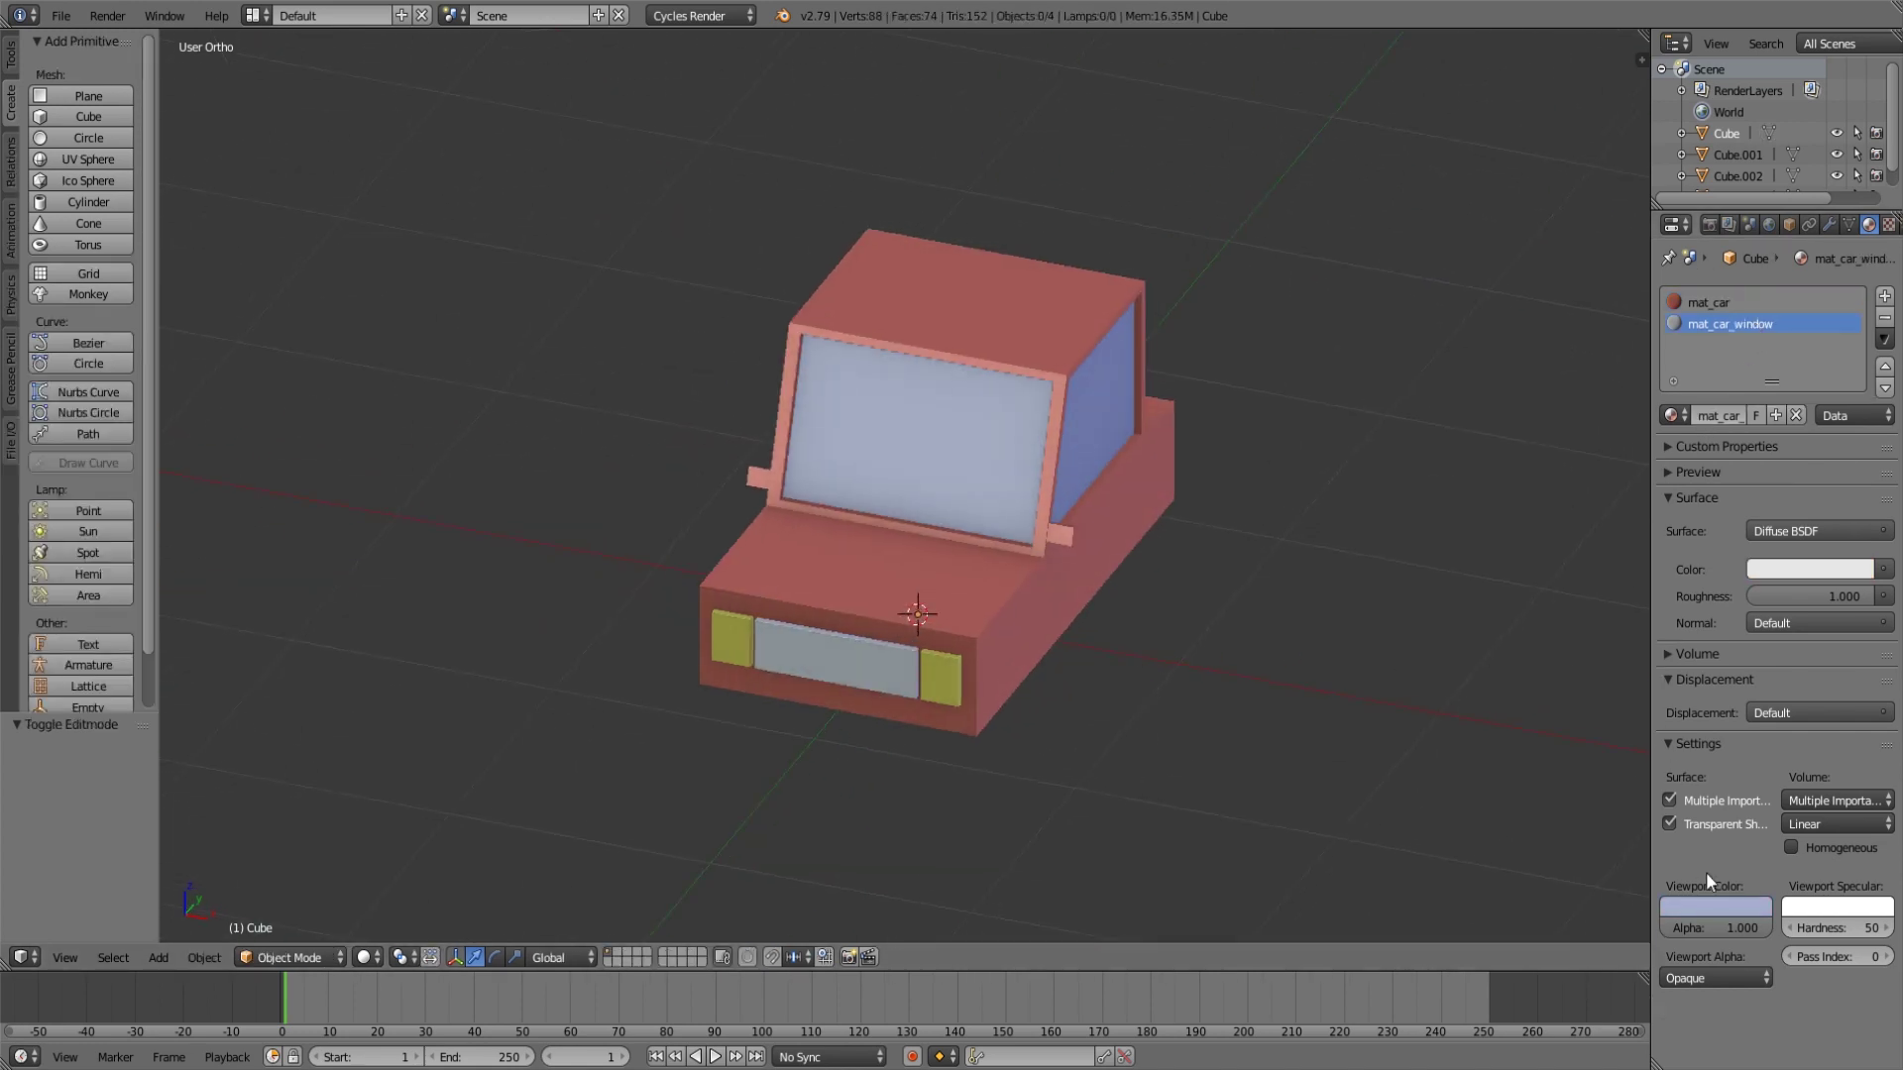
Copy mat_car_window's viewport color to its diffuse color, and change the viewport color to a darker blue of R 0.223, G 0.344, B 0.507.
left_click(1821, 568)
left_click(1854, 471)
left_click(1692, 908)
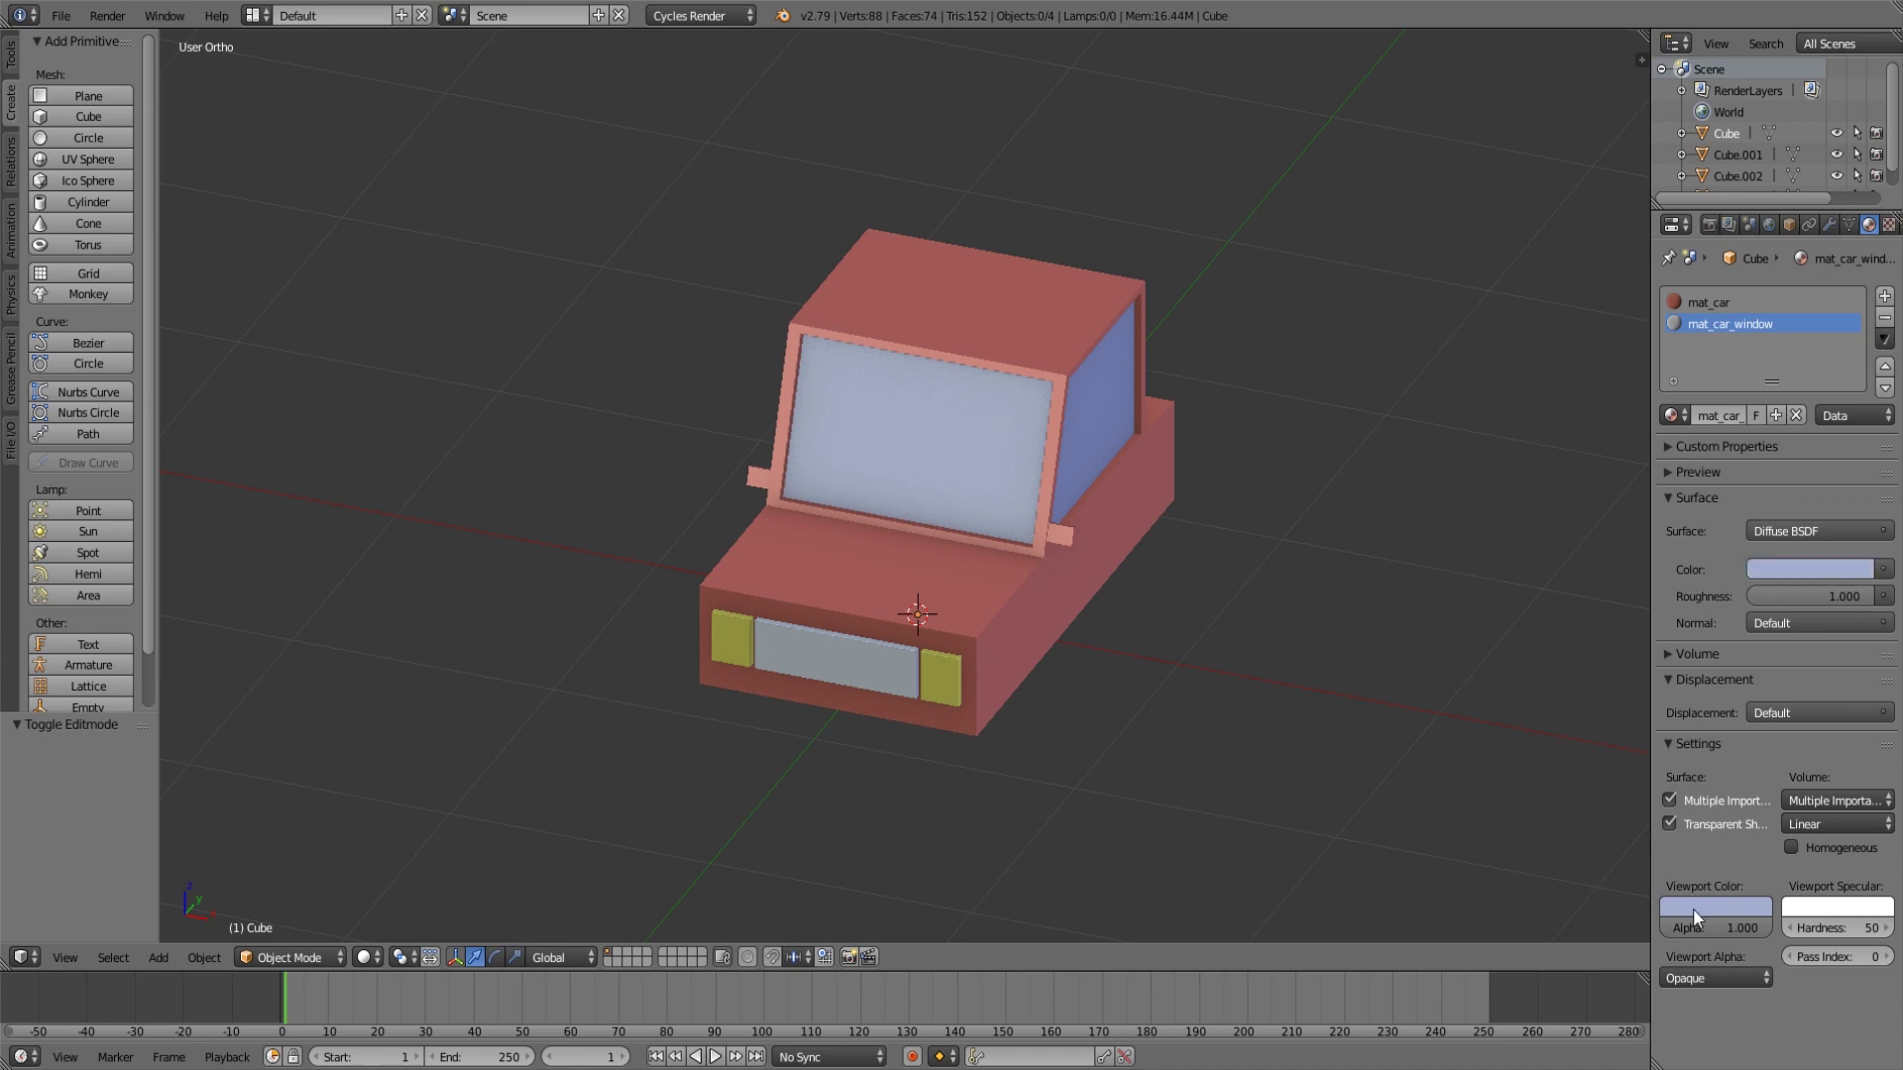
left_click(1704, 914)
left_click_drag(1757, 654, 1680, 675)
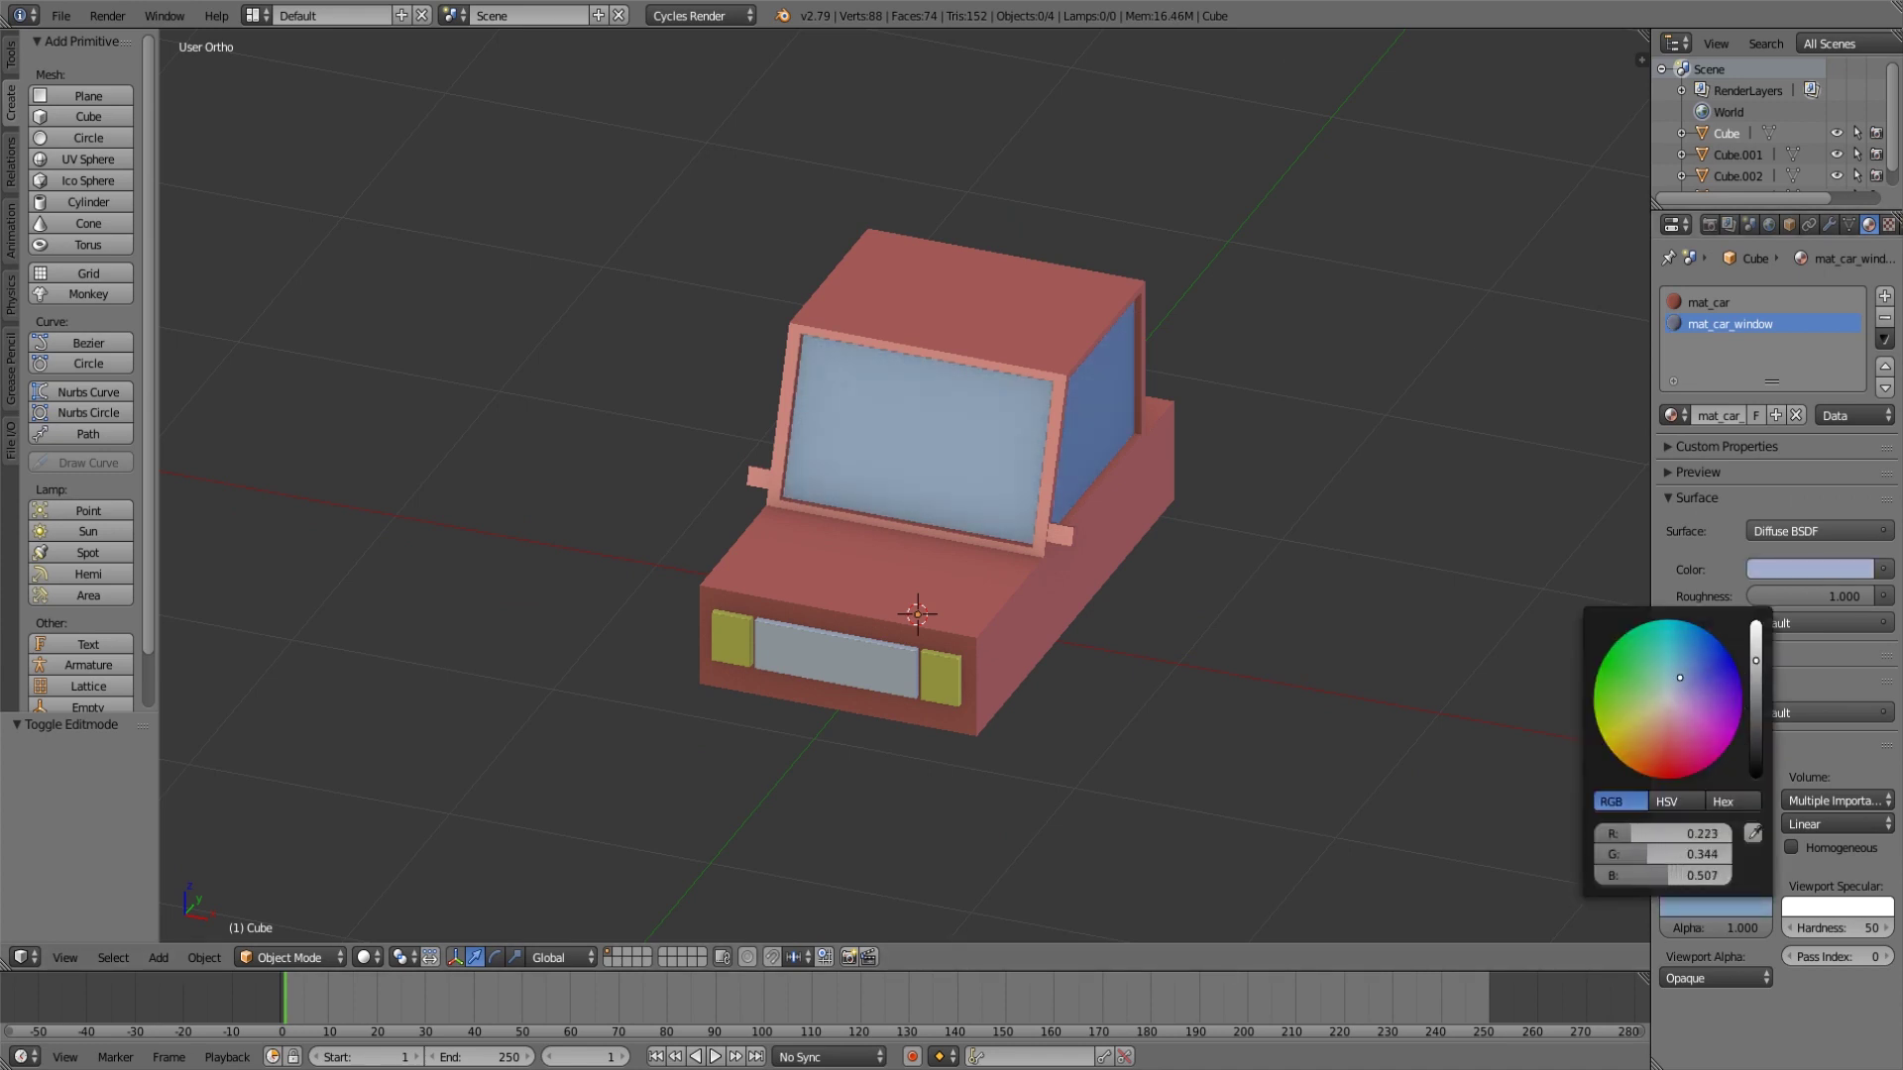
Copy mat_car_window's darker blue viewport color to its diffuse color.
middle_click_drag(1202, 702, 1148, 692)
left_click(1823, 562)
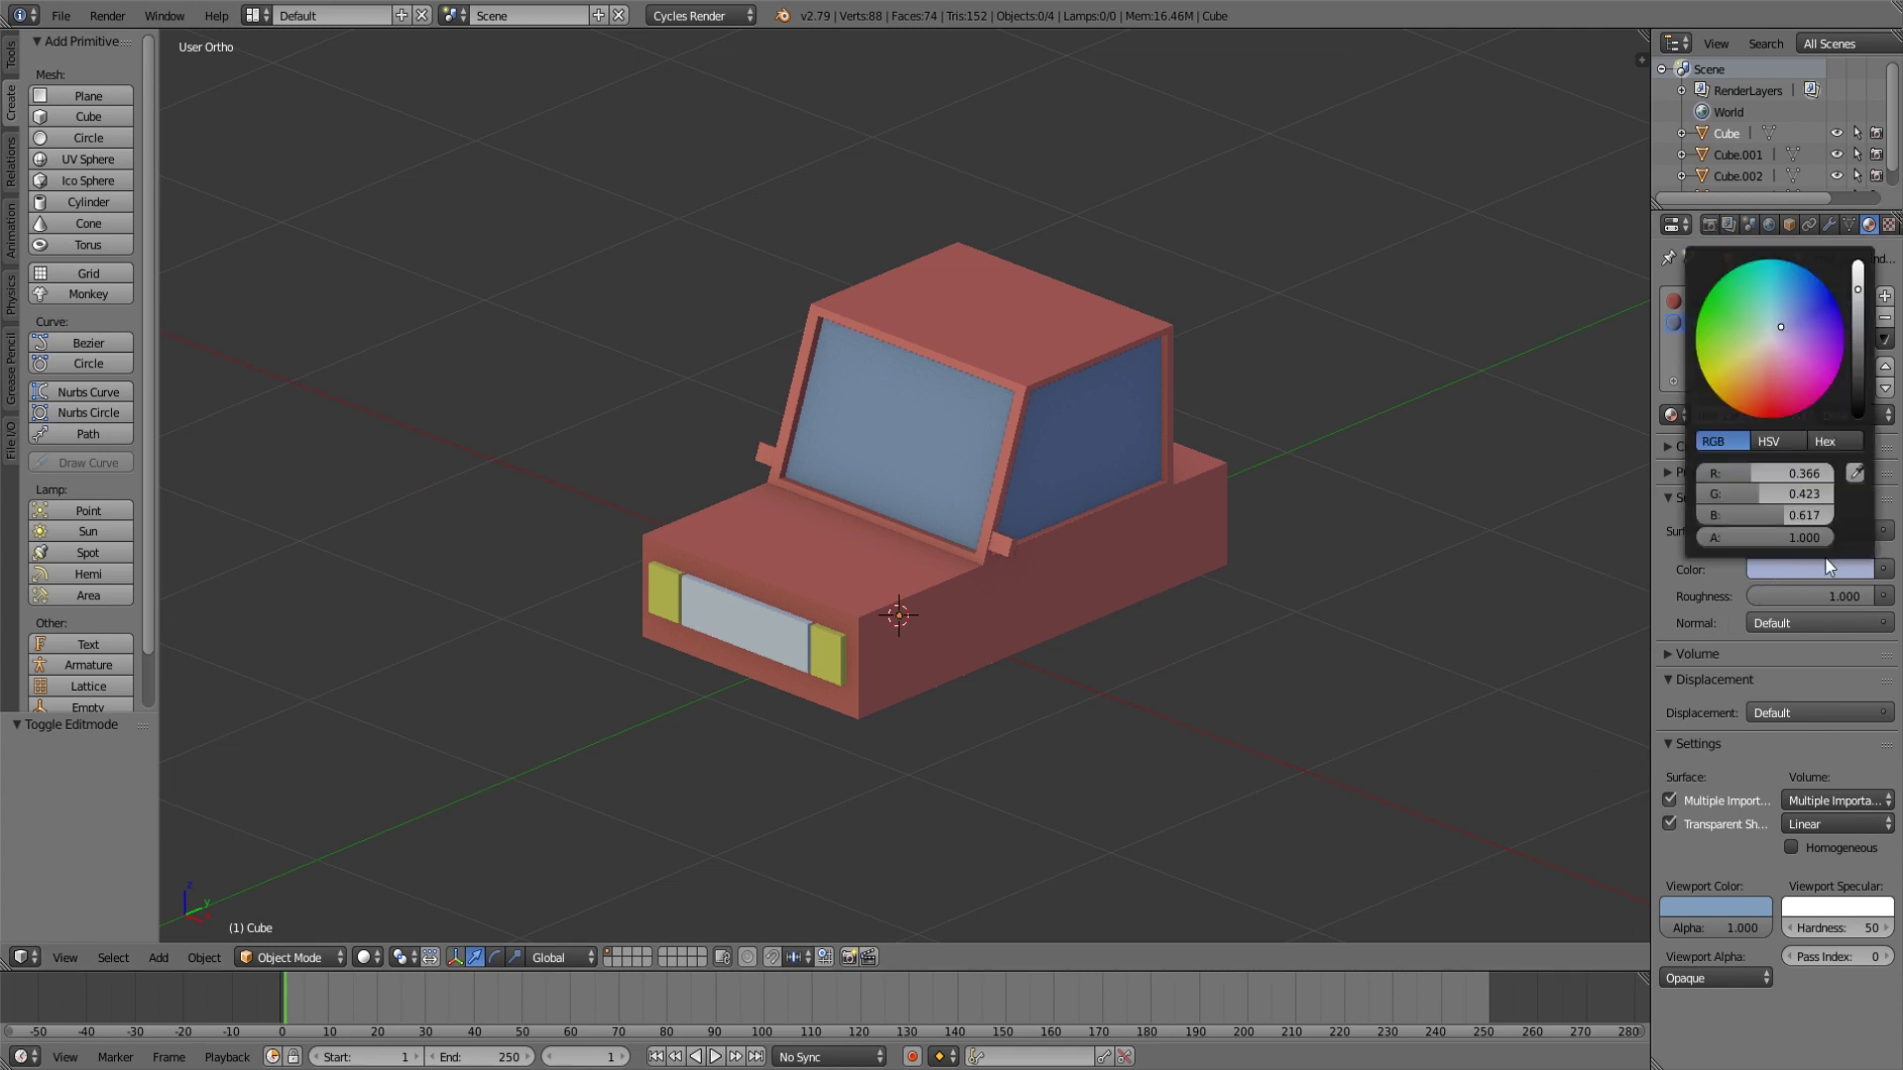
left_click(1854, 474)
left_click(1706, 905)
scroll(1094, 727, "down", 2)
mouse_move(1161, 686)
middle_mouse_down()
mouse_move(1078, 696)
mouse_move(1140, 699)
middle_mouse_up()
Set the viewport specular hardness of mat_car_window and mat_car to 100.
left_click(1844, 927)
type("100")
key("Return")
left_click(1746, 306)
left_click(1871, 928)
type("100")
key("Return")
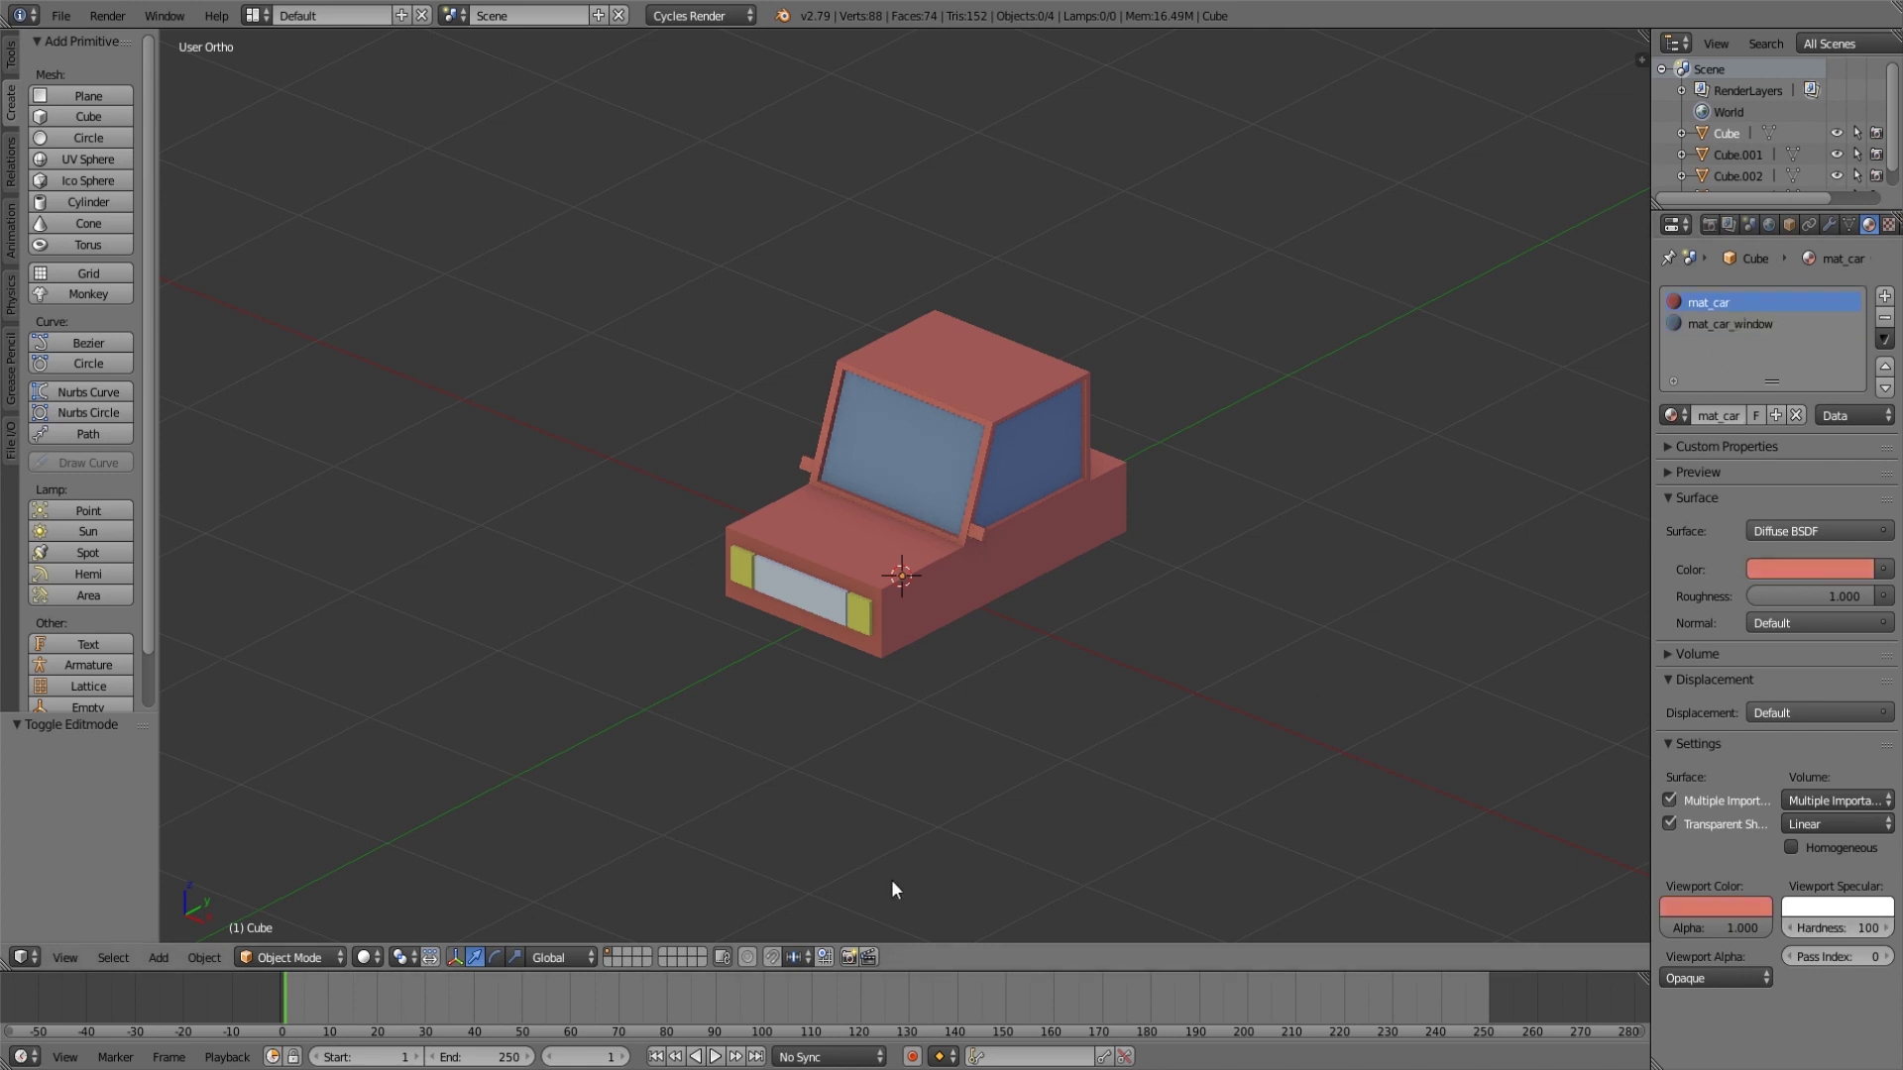
Set the viewport specular hardness to 100 for the headlight material mat_lamp and the grille material mat_front_detail.
middle_click_drag(1030, 694, 1074, 650)
right_click(880, 623)
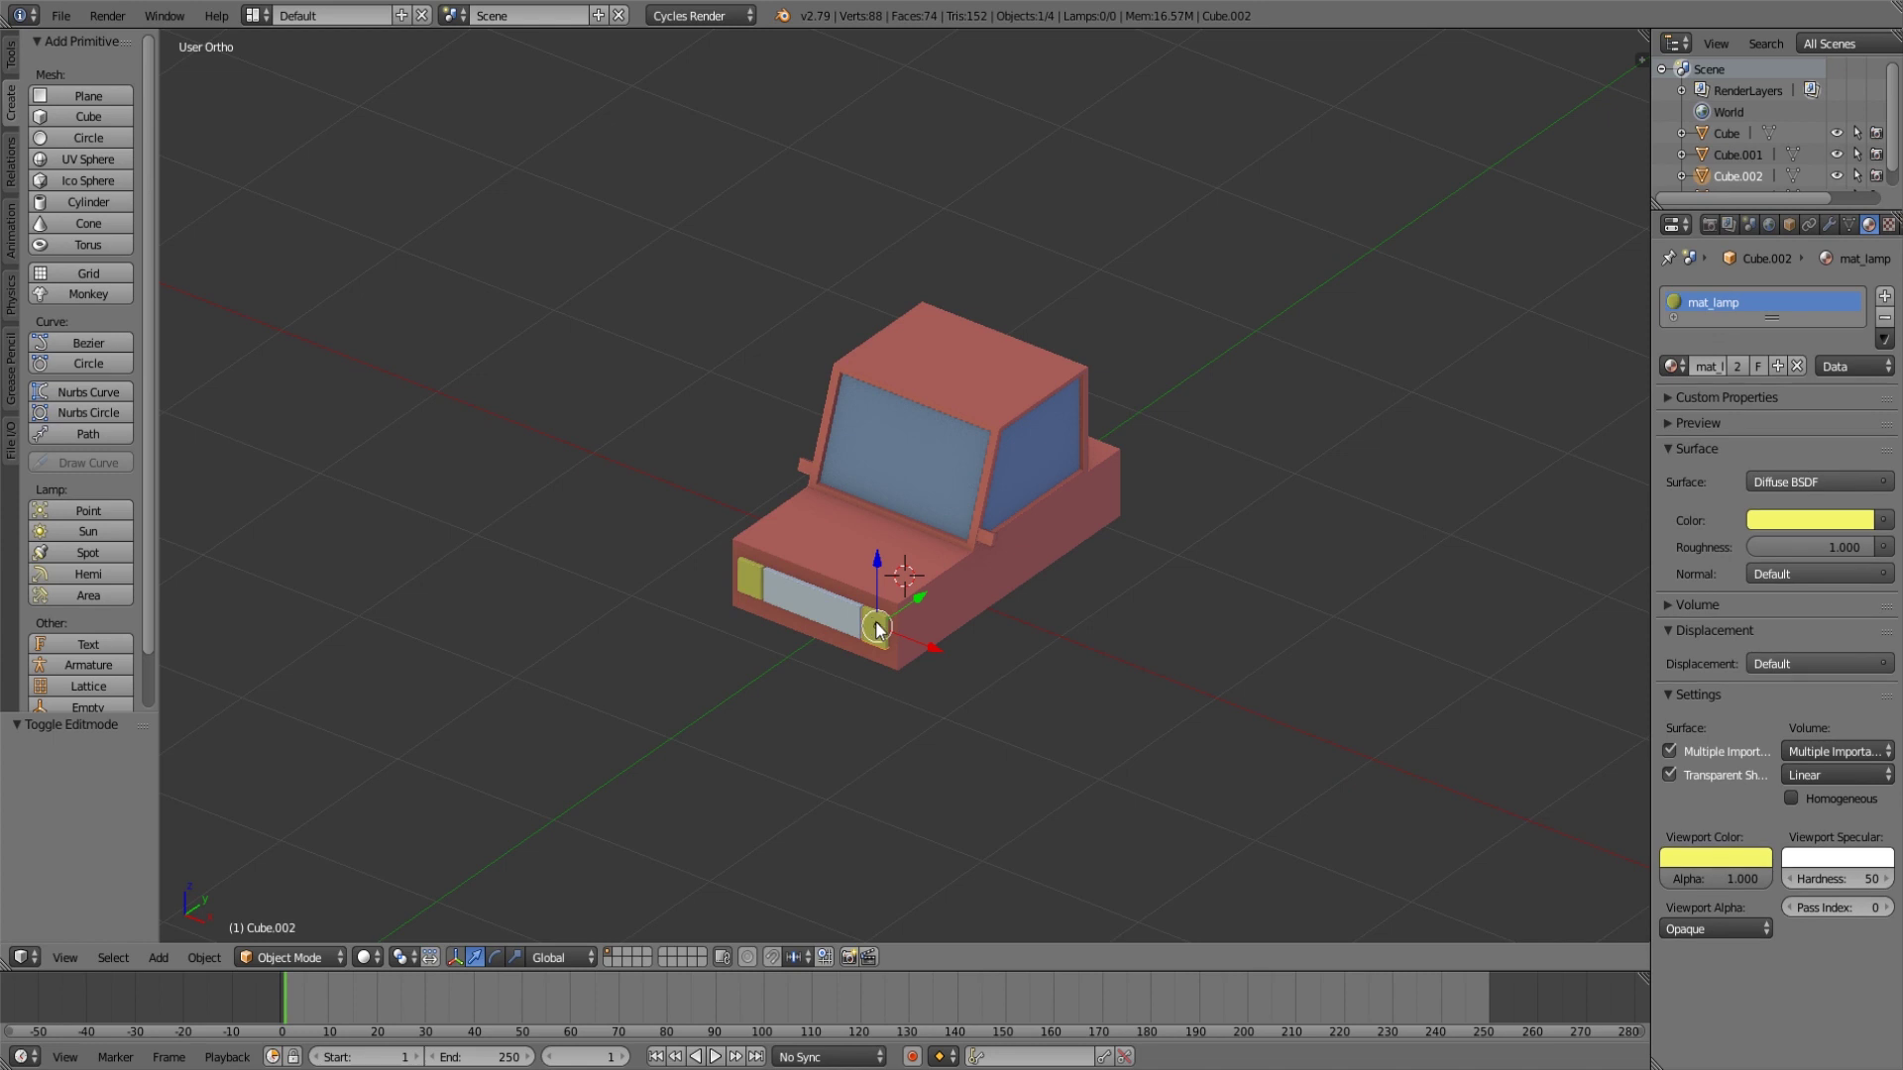
left_click(1823, 876)
type("100")
key("Return")
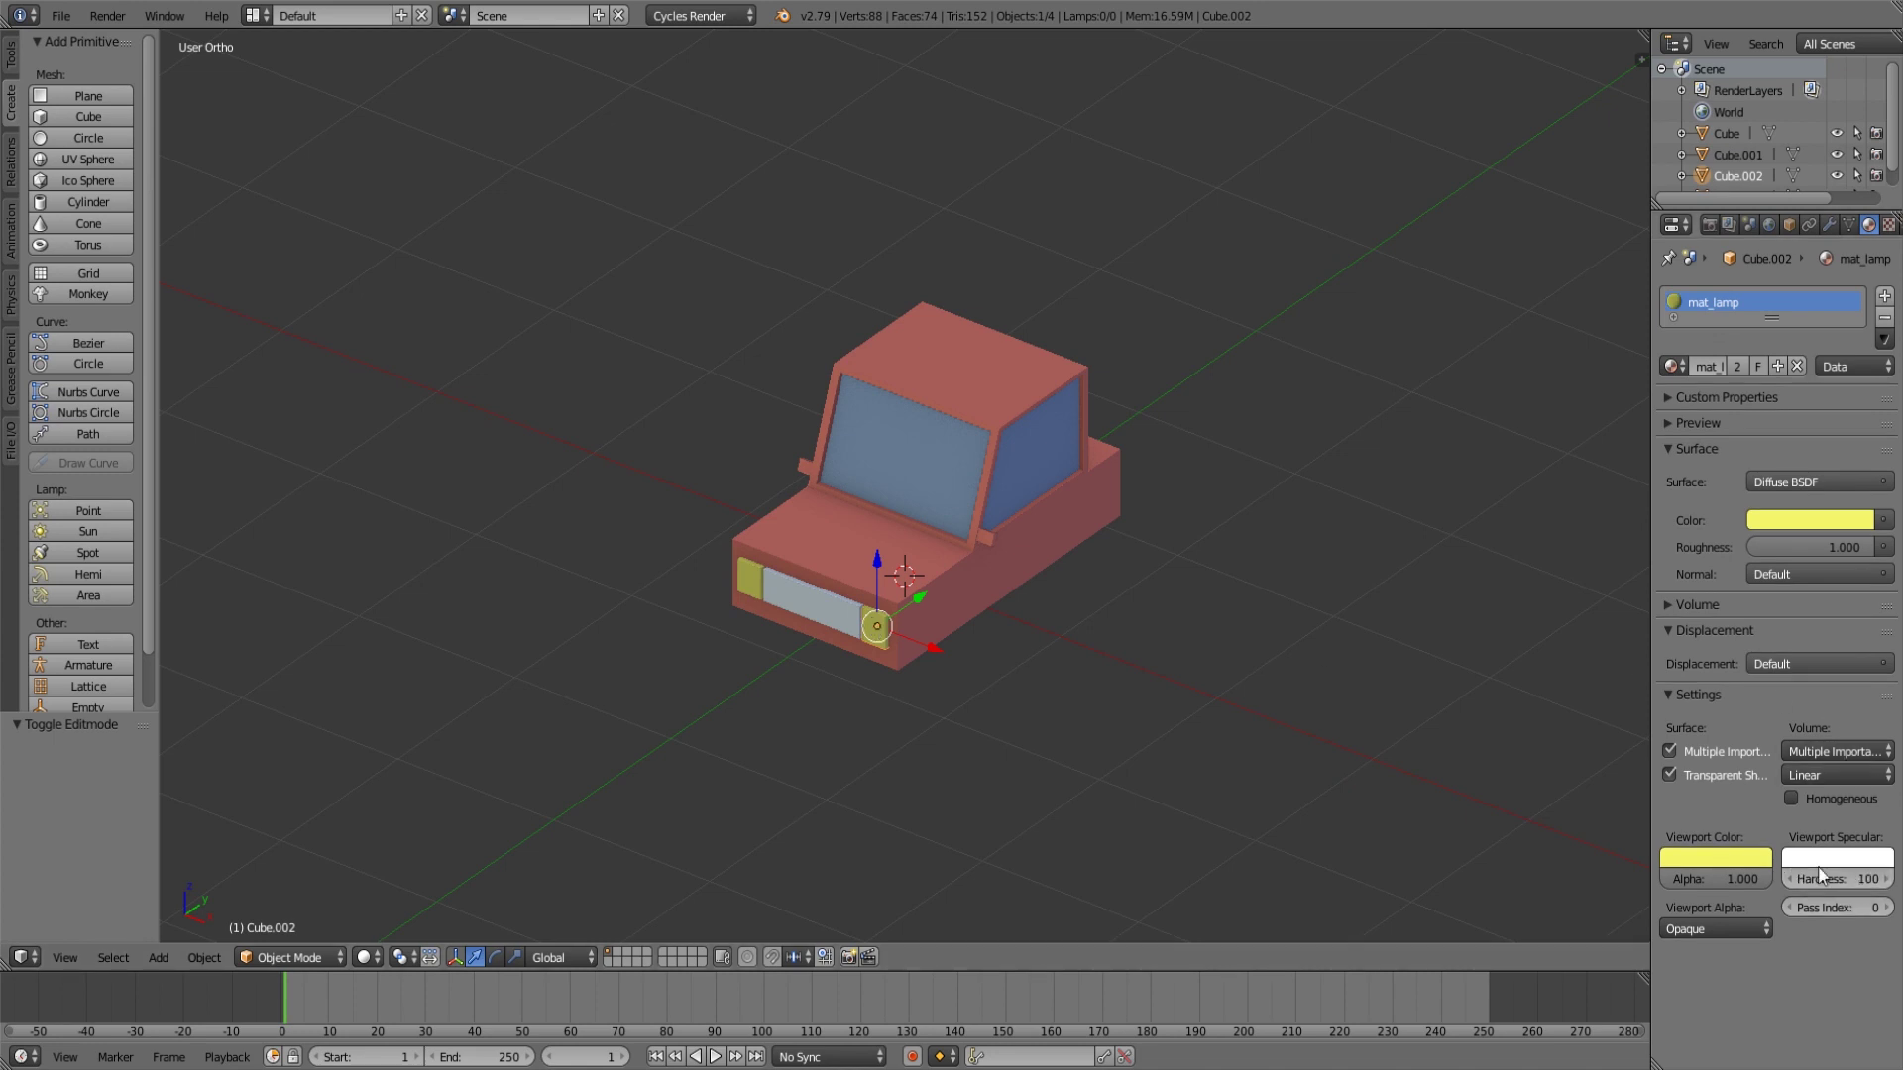
right_click(827, 616)
left_click(1819, 876)
type("100")
key("Return")
middle_click_drag(1241, 763, 1245, 767)
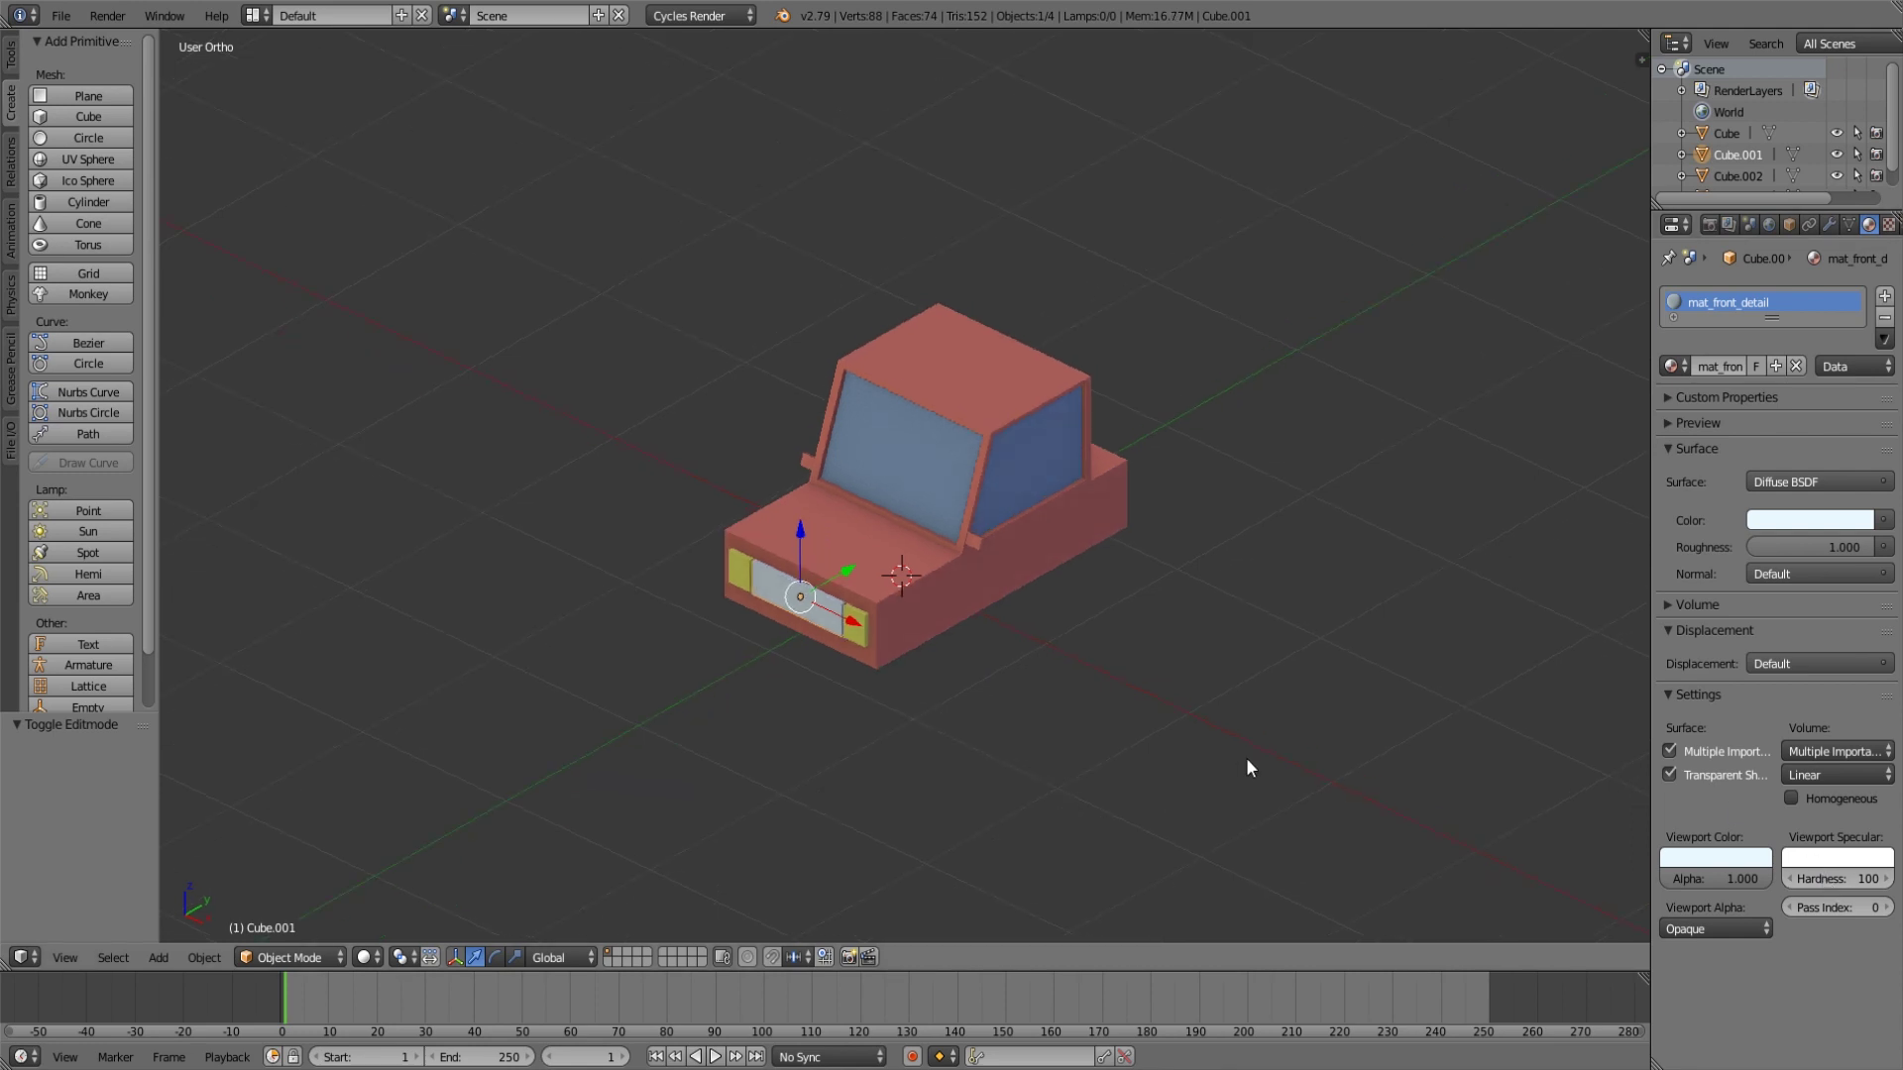
Duplicate the headlight nearest the side window and move the copy 1.900 along Y to the rear of the car.
key("a")
scroll(978, 646, "up", 2)
right_click(830, 683)
right_click(668, 601, "shift")
right_click(837, 710)
middle_click_drag(1040, 720, 1057, 704)
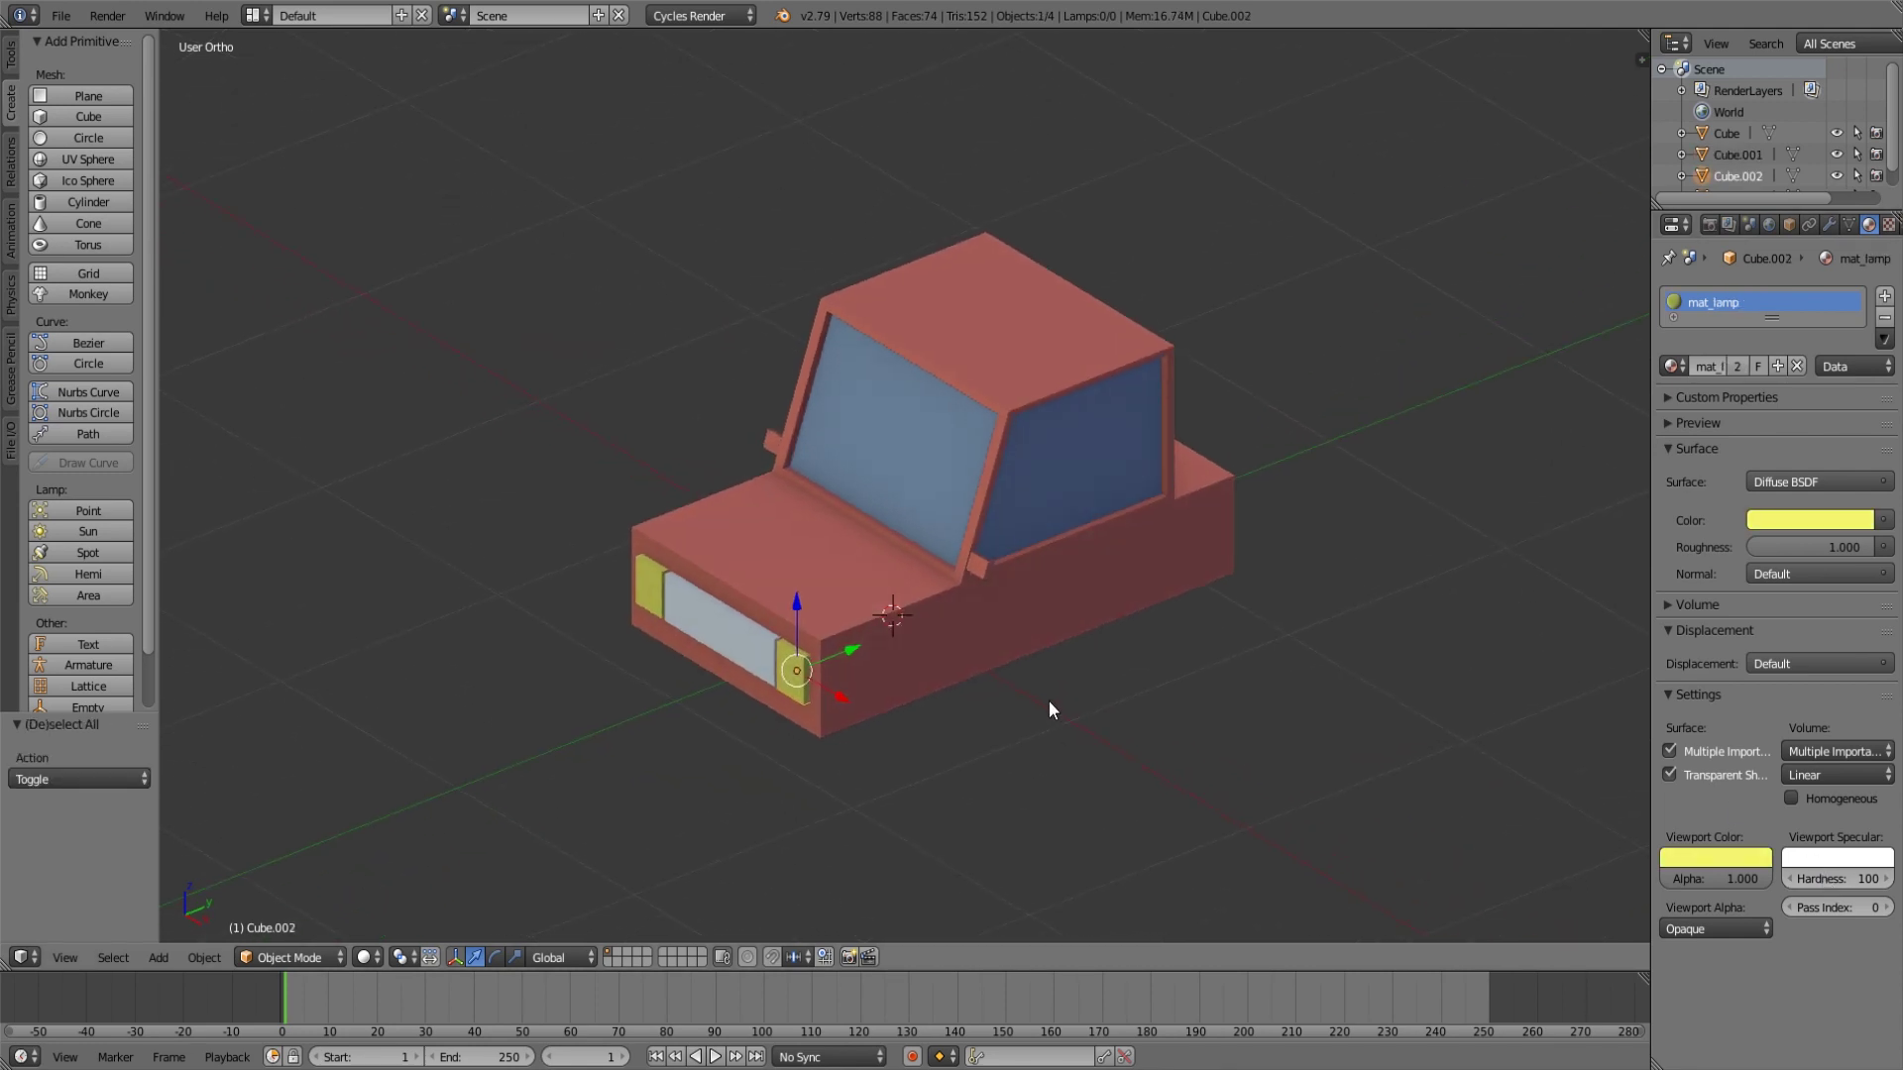
key("shift+d")
right_click(1046, 699)
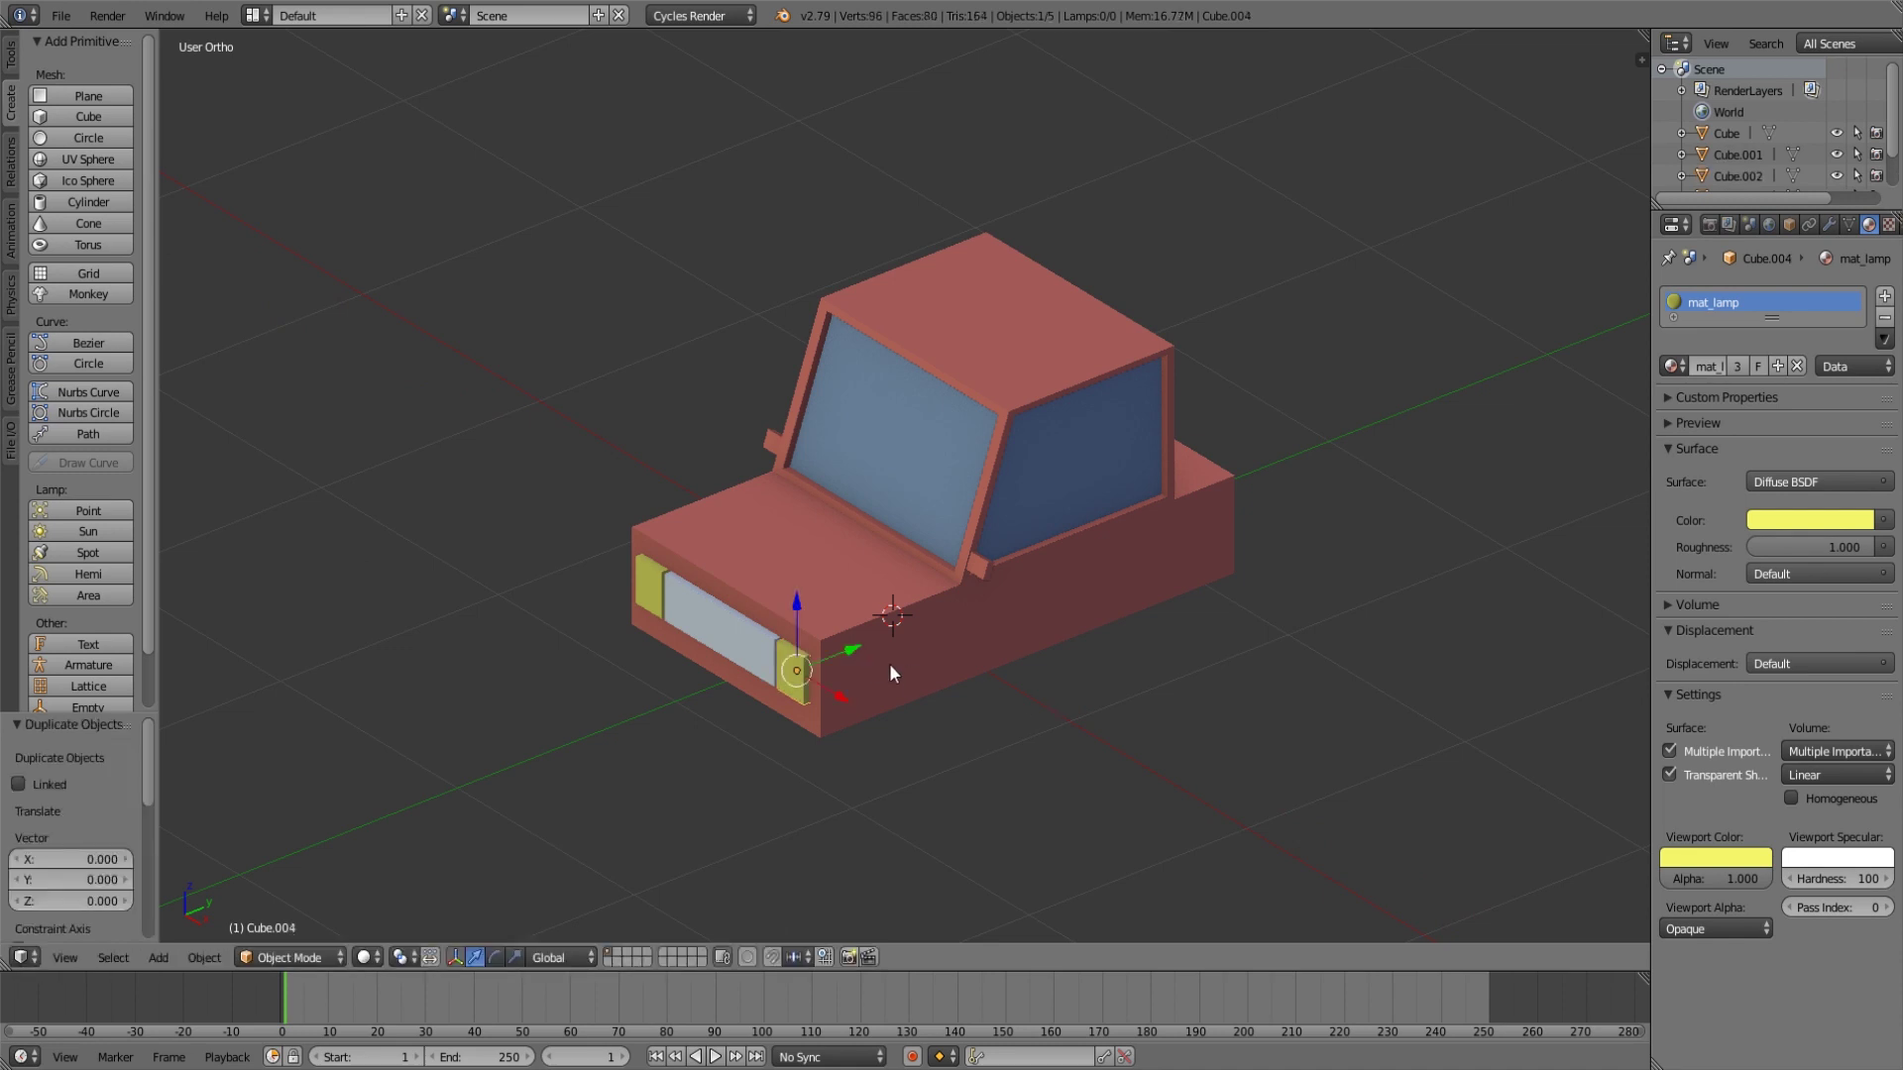
key("KP_3")
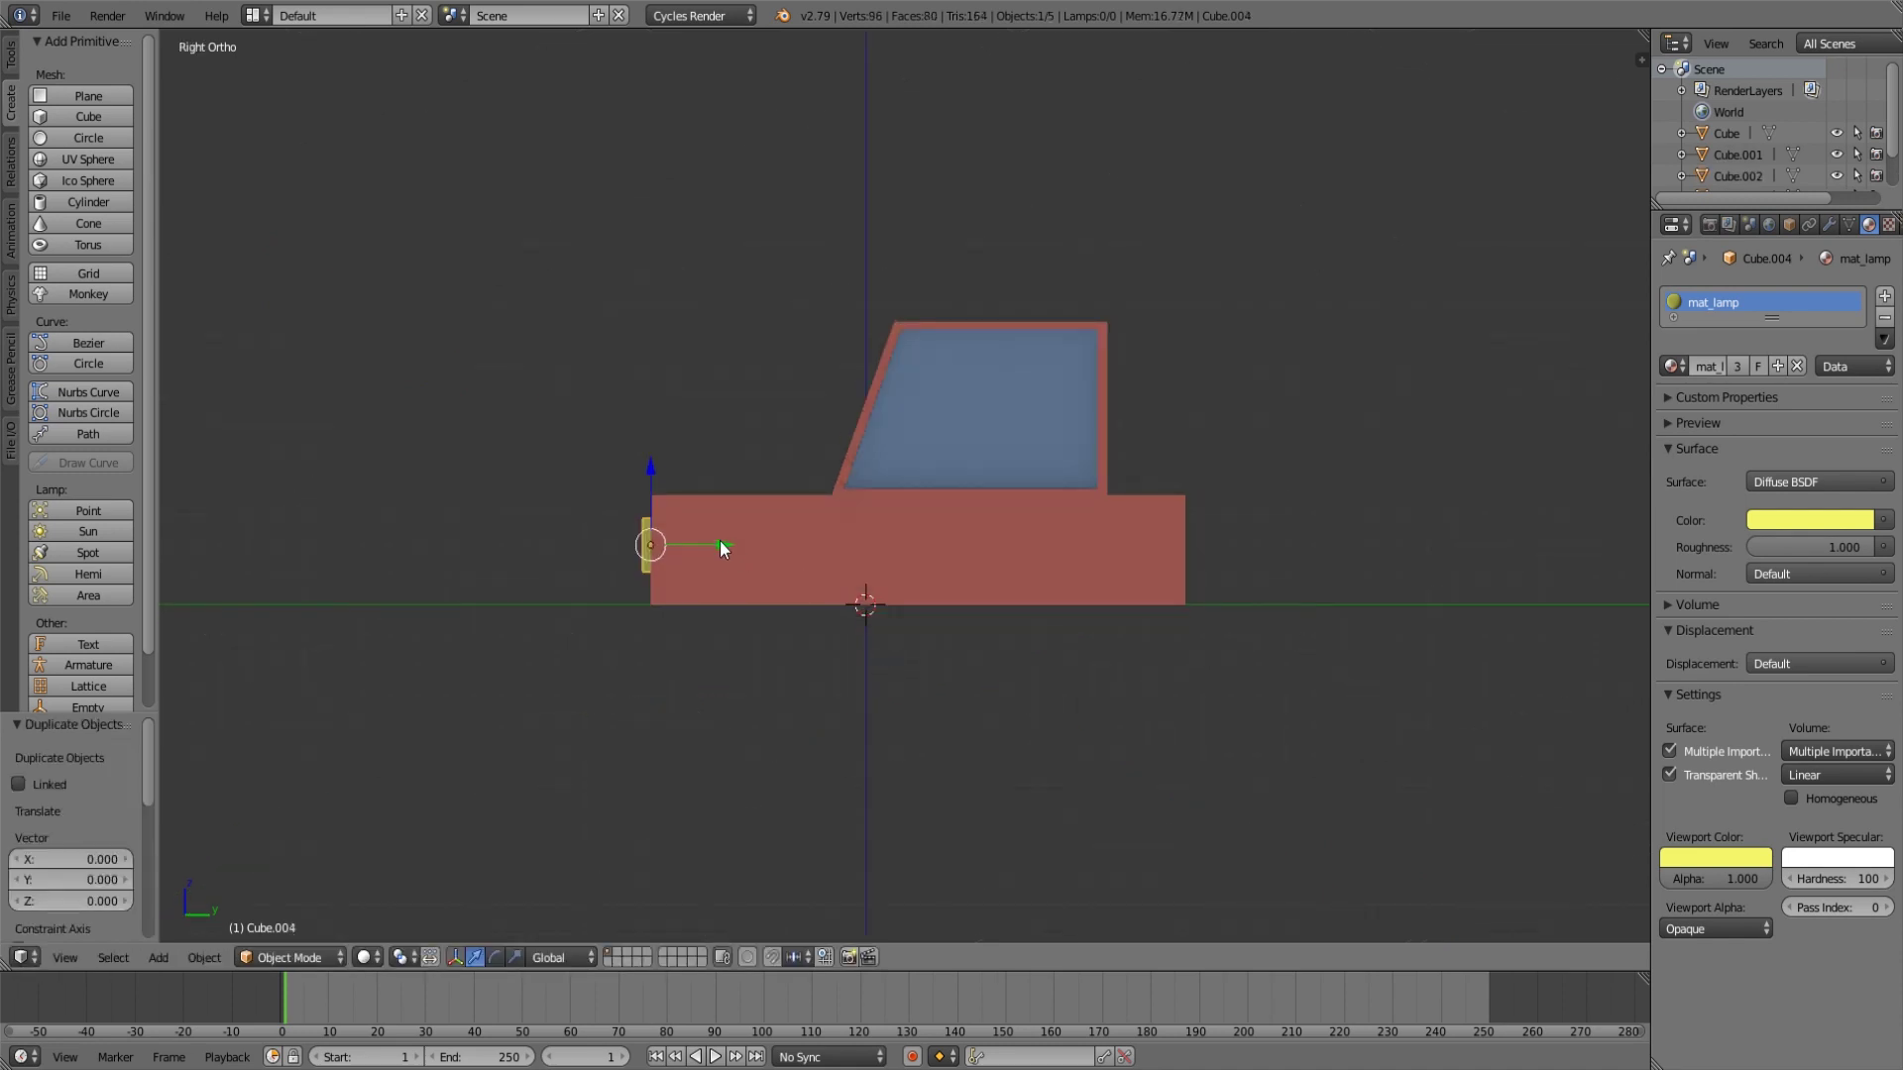
key("g")
key("y")
left_click(1240, 541)
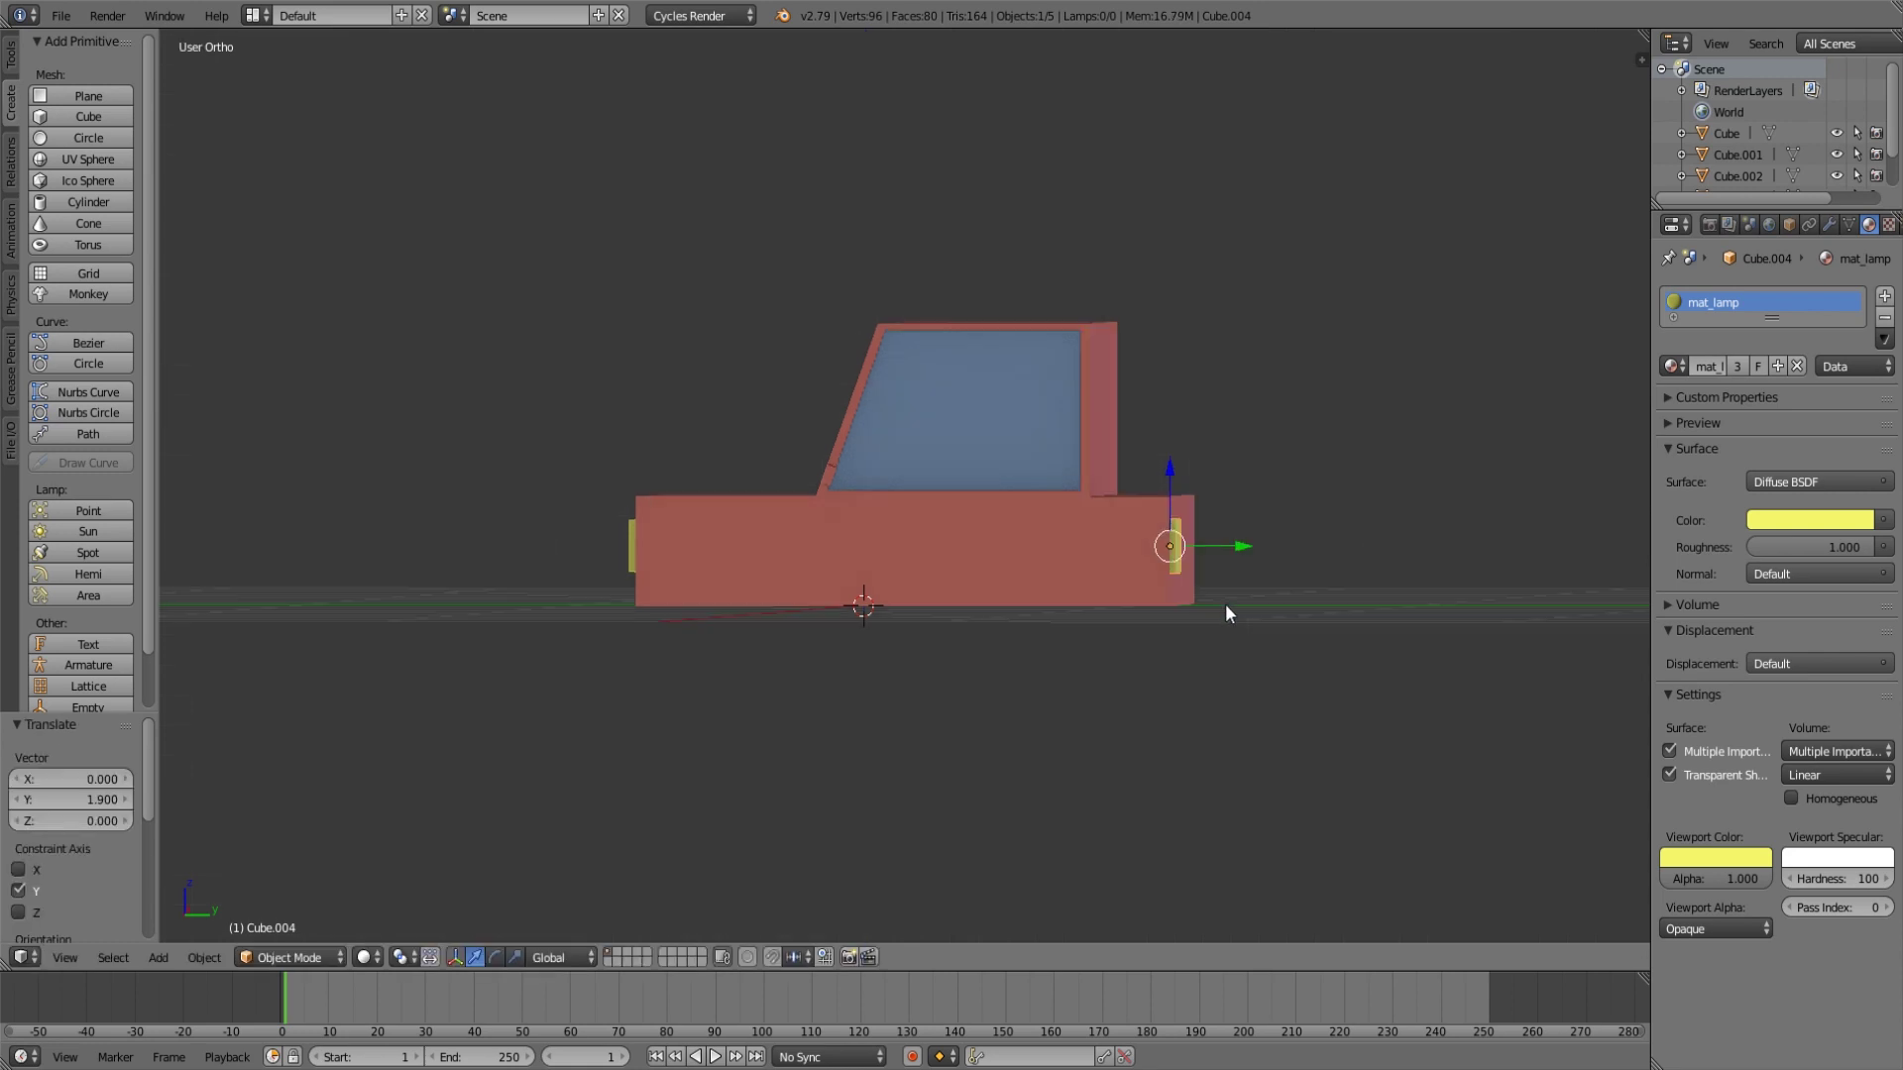
Move the rear lamp 0.100 along X so it overhangs the side edge of the car body.
middle_click_drag(1257, 608, 1031, 645)
scroll(852, 677, "up", 3)
middle_click_drag(853, 678, 991, 739)
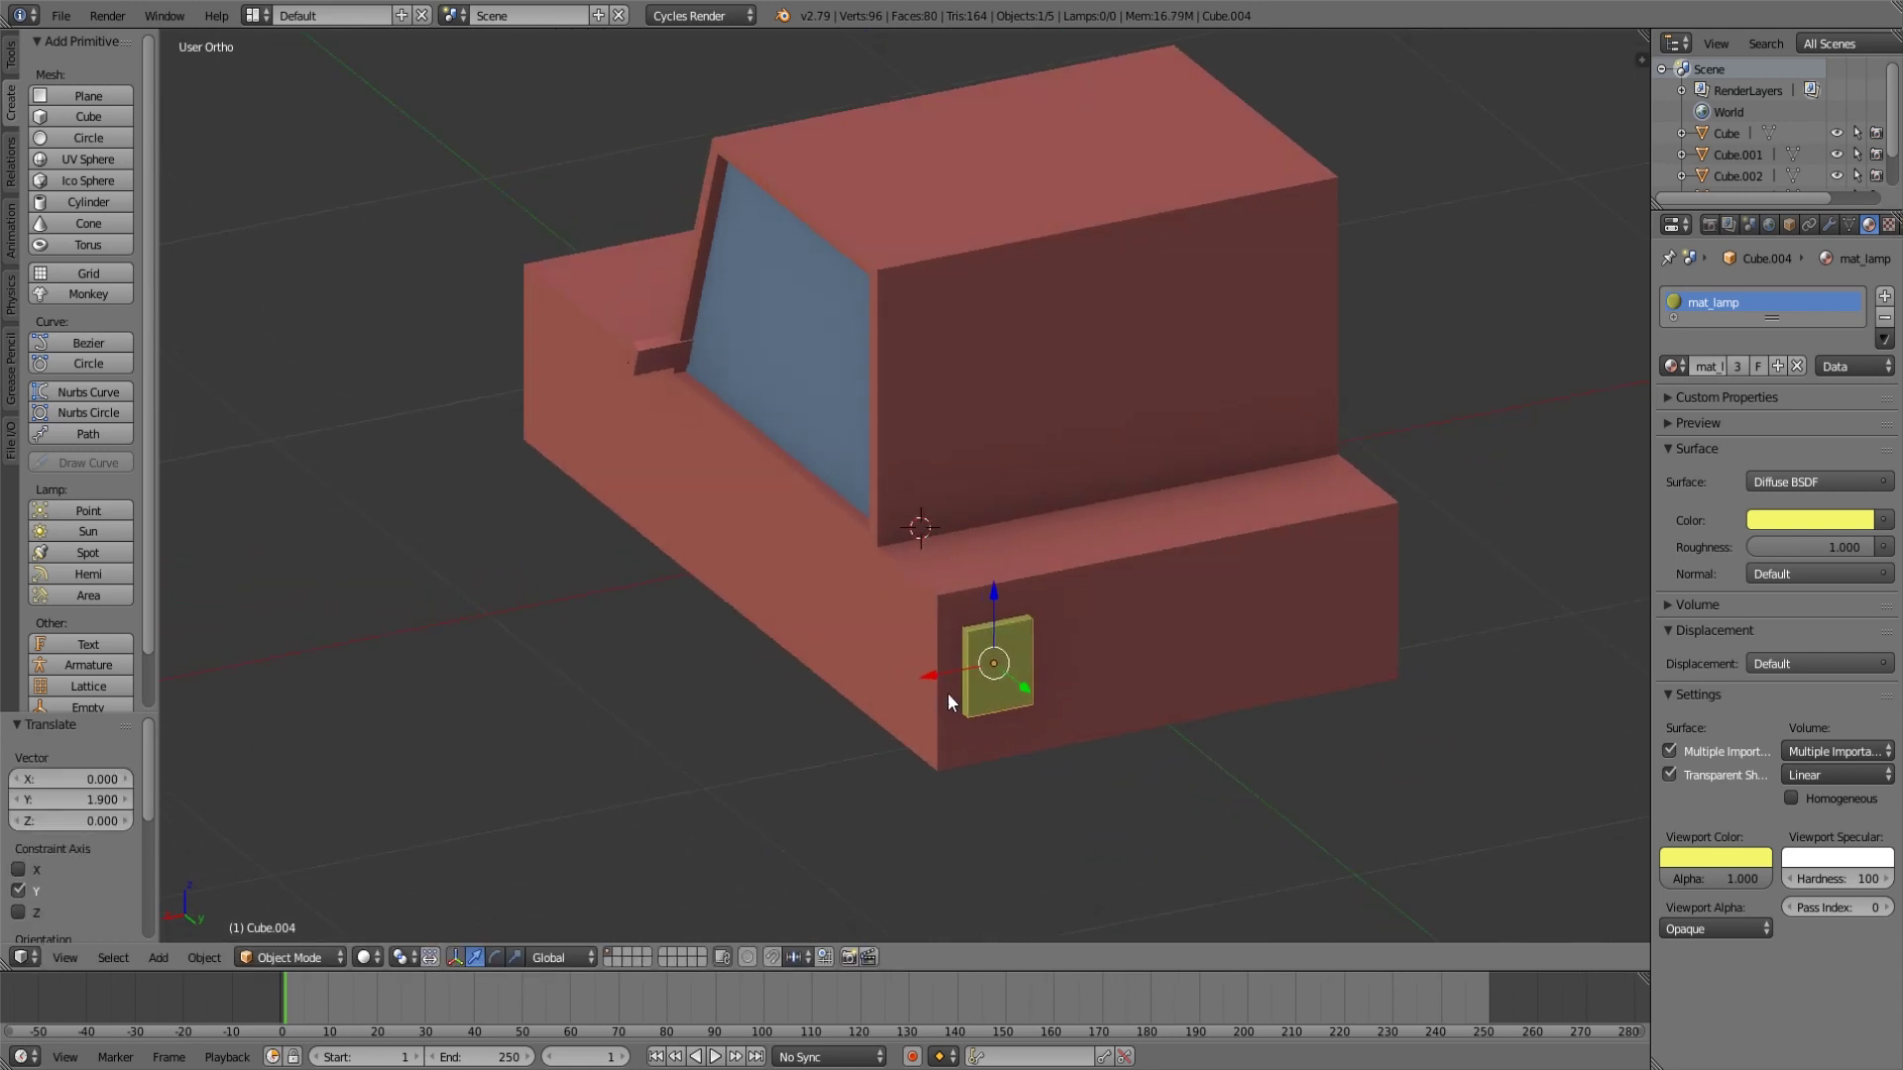
key("KP_3")
key("ctrl+KP_3")
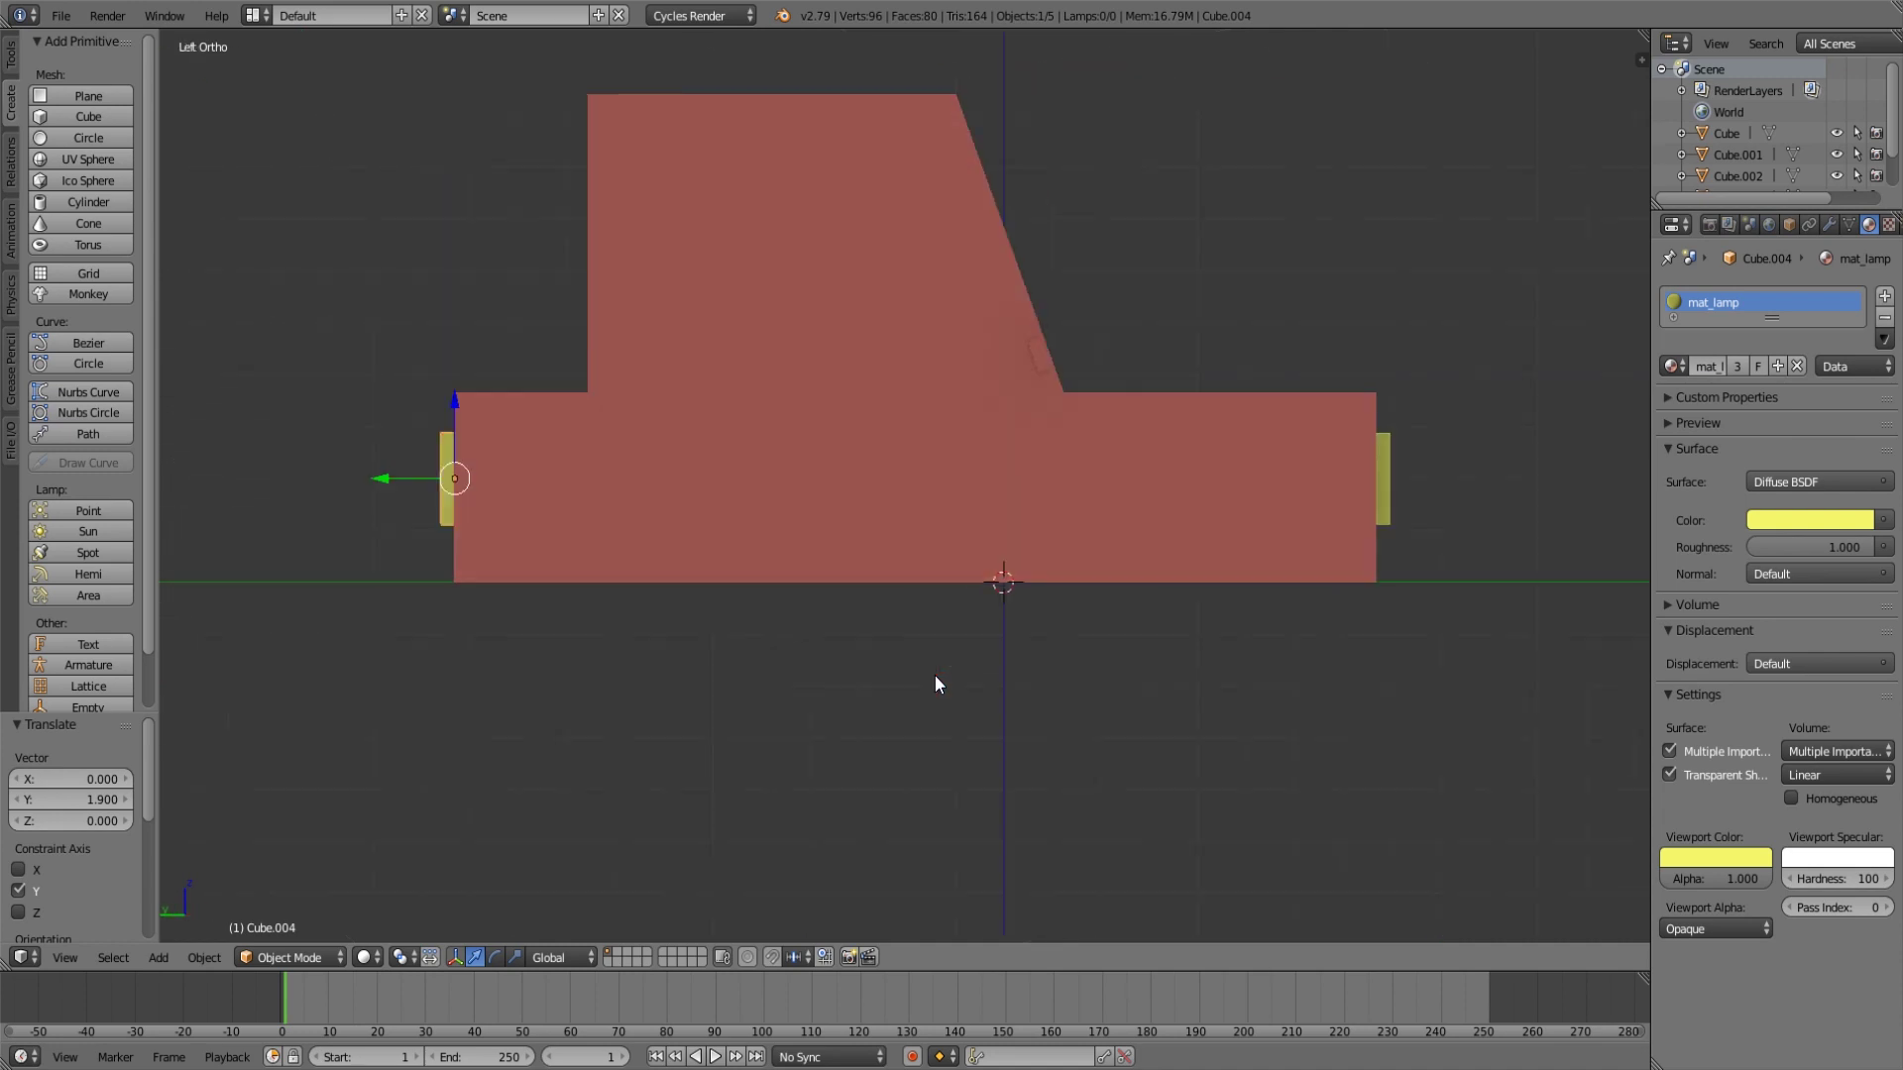
key("ctrl+KP_1")
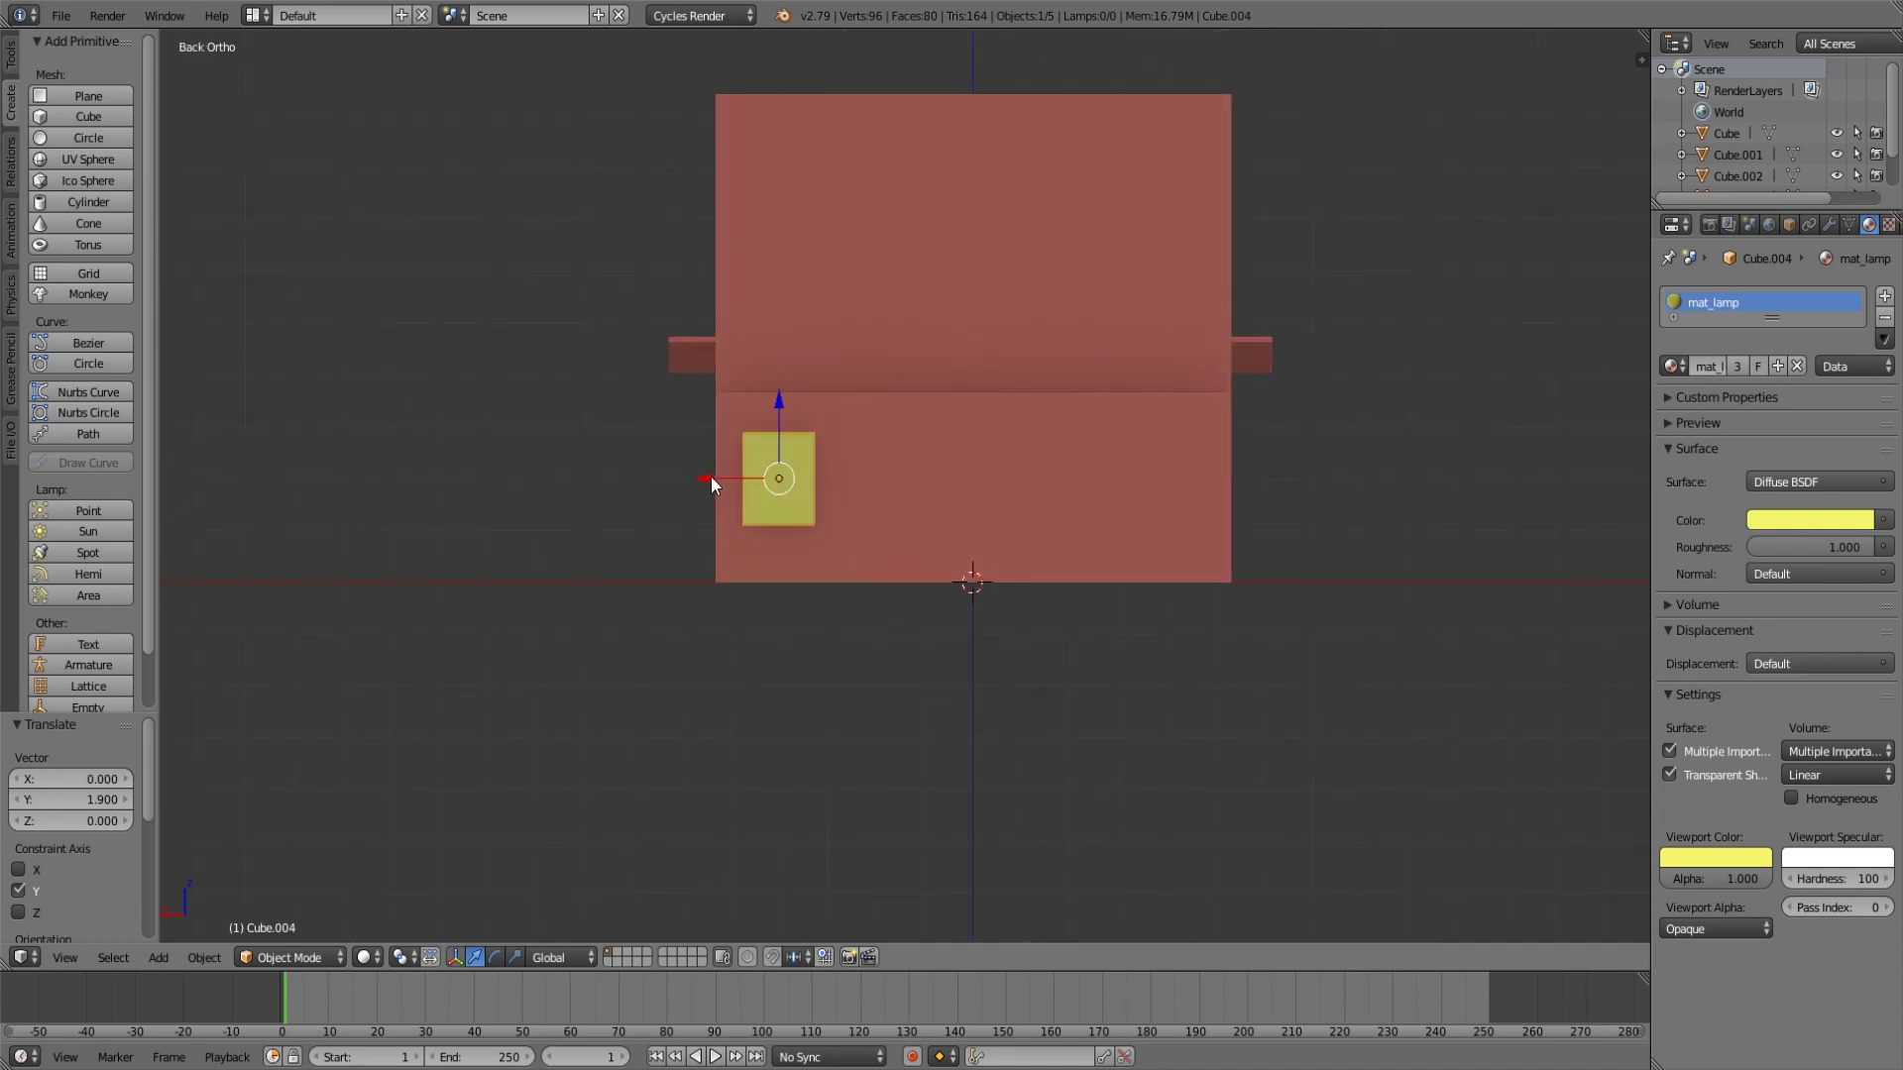
left_click_drag(701, 479, 659, 477)
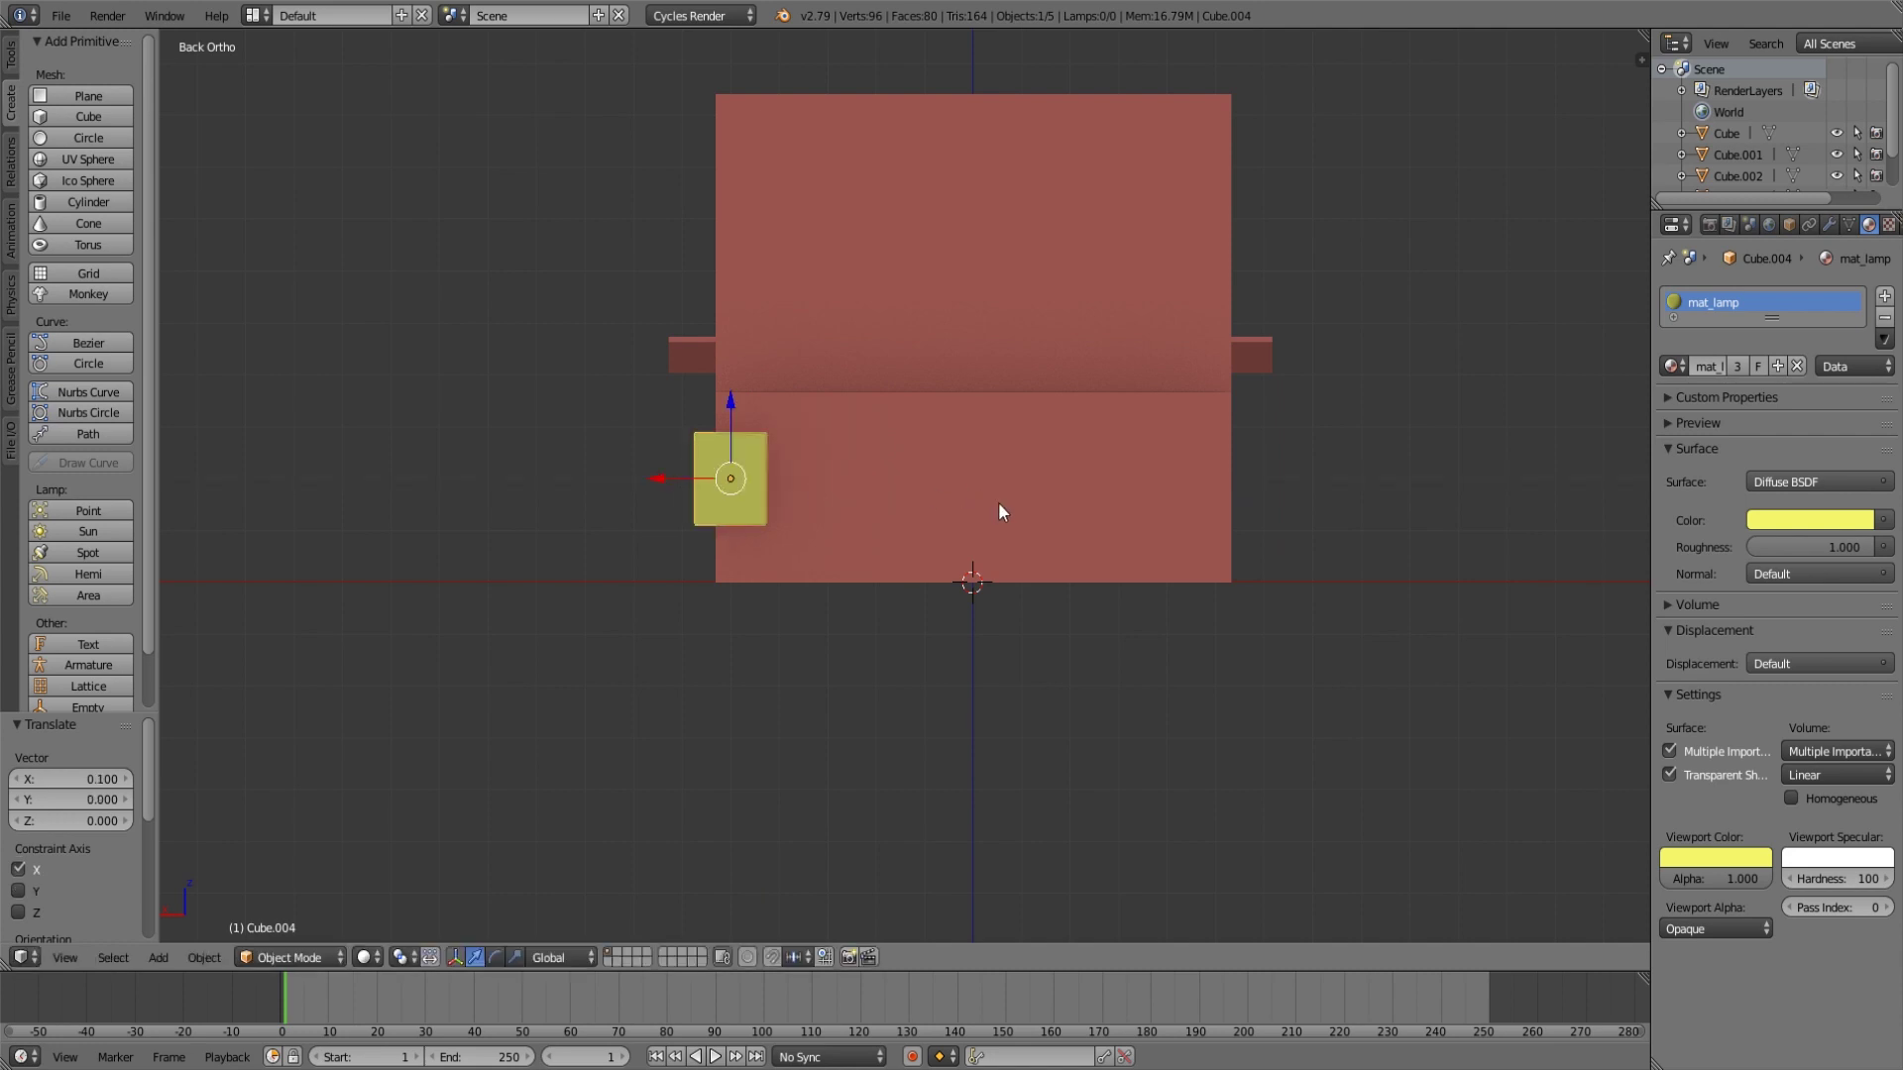
In Edit Mode, add a vertical loop cut to the rear lamp, slid to line up with the car body's side edge.
middle_click_drag(999, 507, 832, 638)
scroll(997, 621, "up", 3)
middle_click_drag(1251, 630, 1343, 614)
scroll(1135, 571, "up", 3)
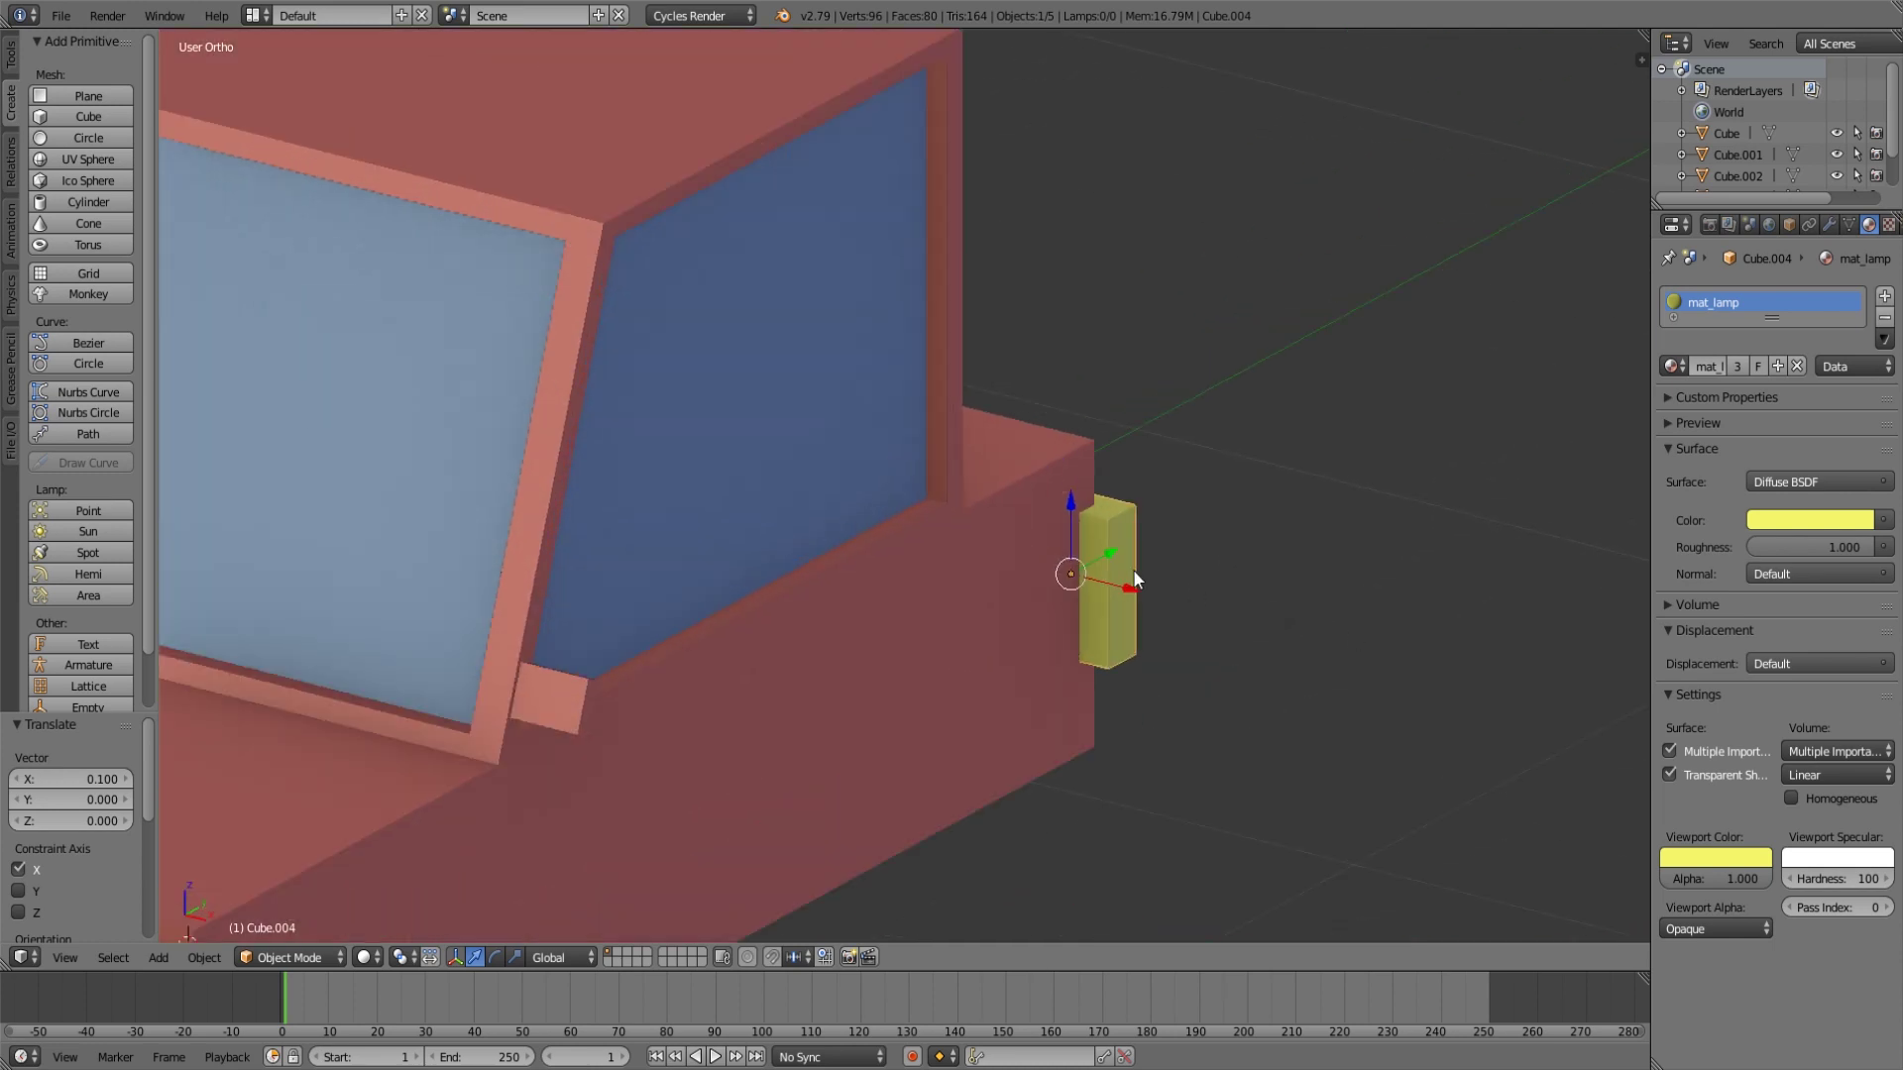
scroll(1132, 571, "up", 2)
middle_click_drag(1271, 692, 904, 695)
scroll(904, 696, "up", 4)
key("Tab")
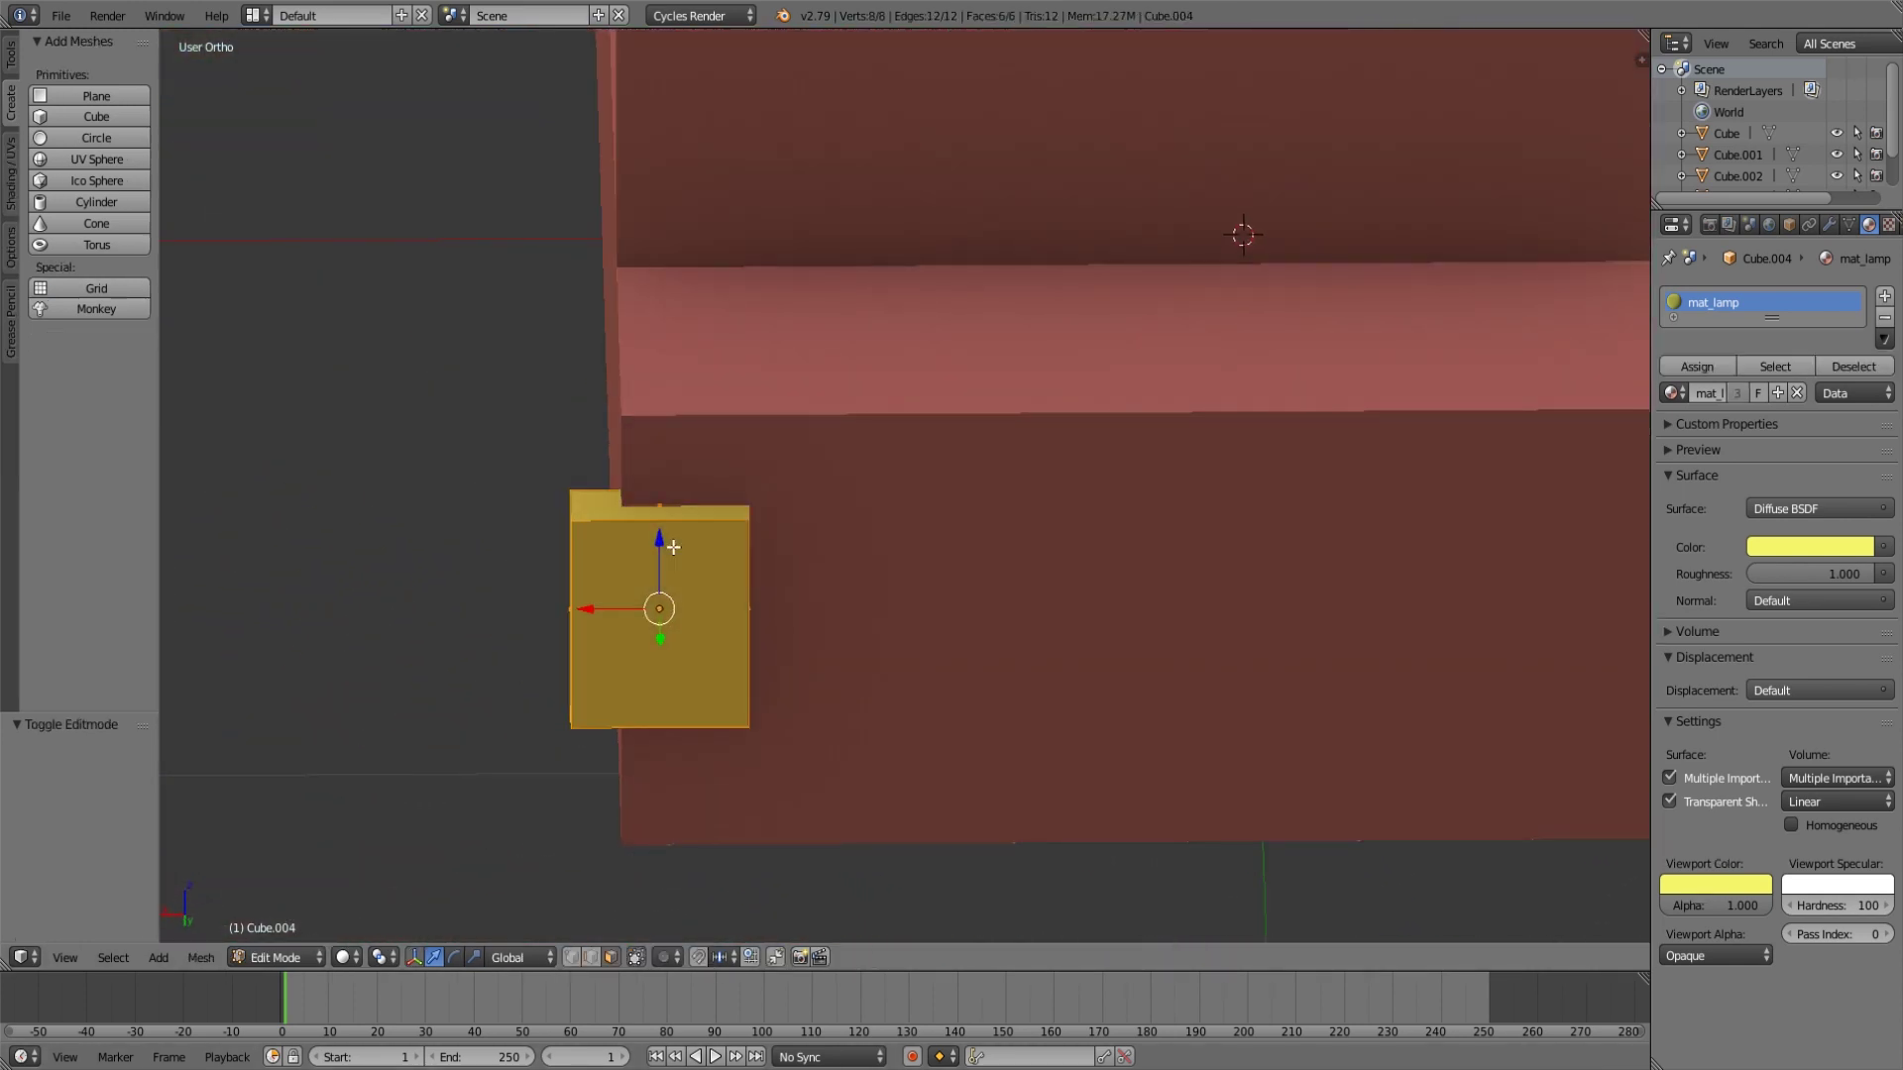
key("a")
key("ctrl+r")
left_click(675, 531)
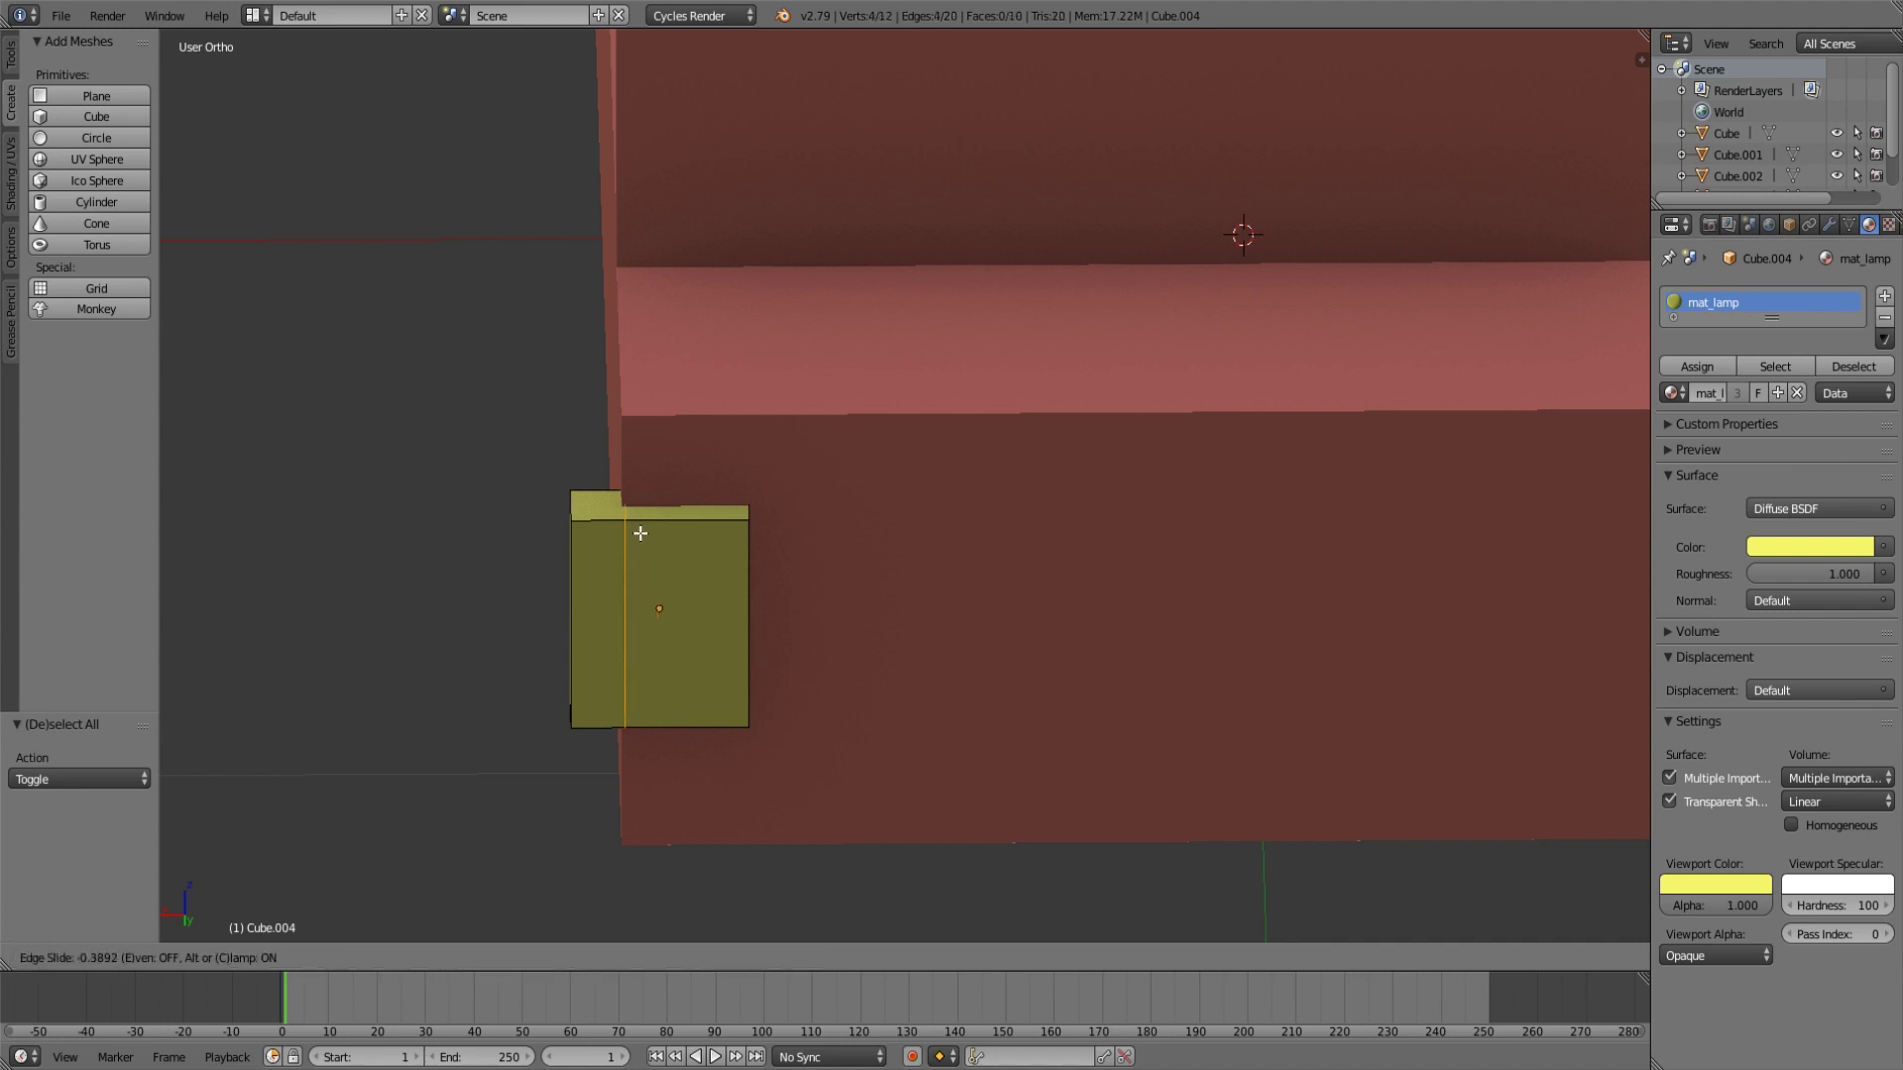
left_click(634, 535)
Extrude the overhanging front-facing face of the rear lamp about 0.04 forward along the car's side, and return to Object Mode.
middle_click_drag(634, 535, 1024, 639)
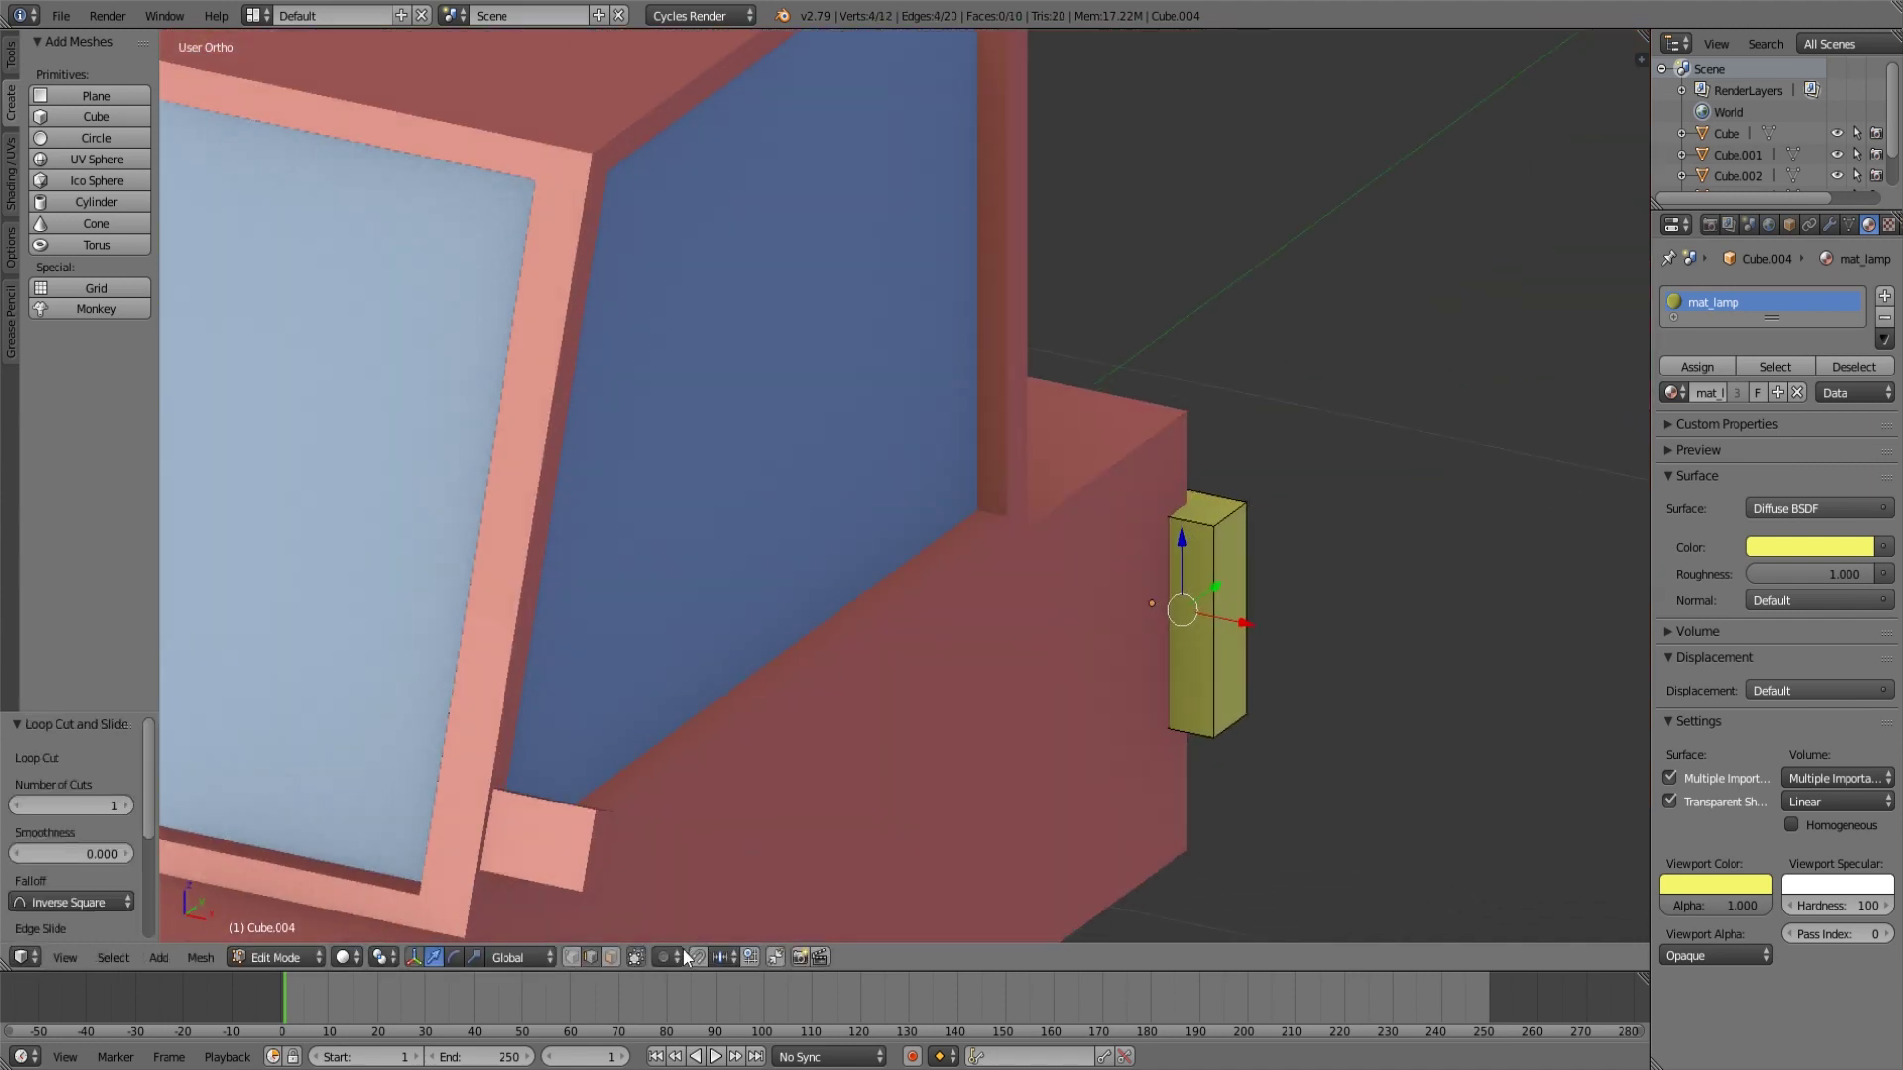
right_click(1192, 579)
middle_click_drag(1192, 579, 1228, 684)
key("e")
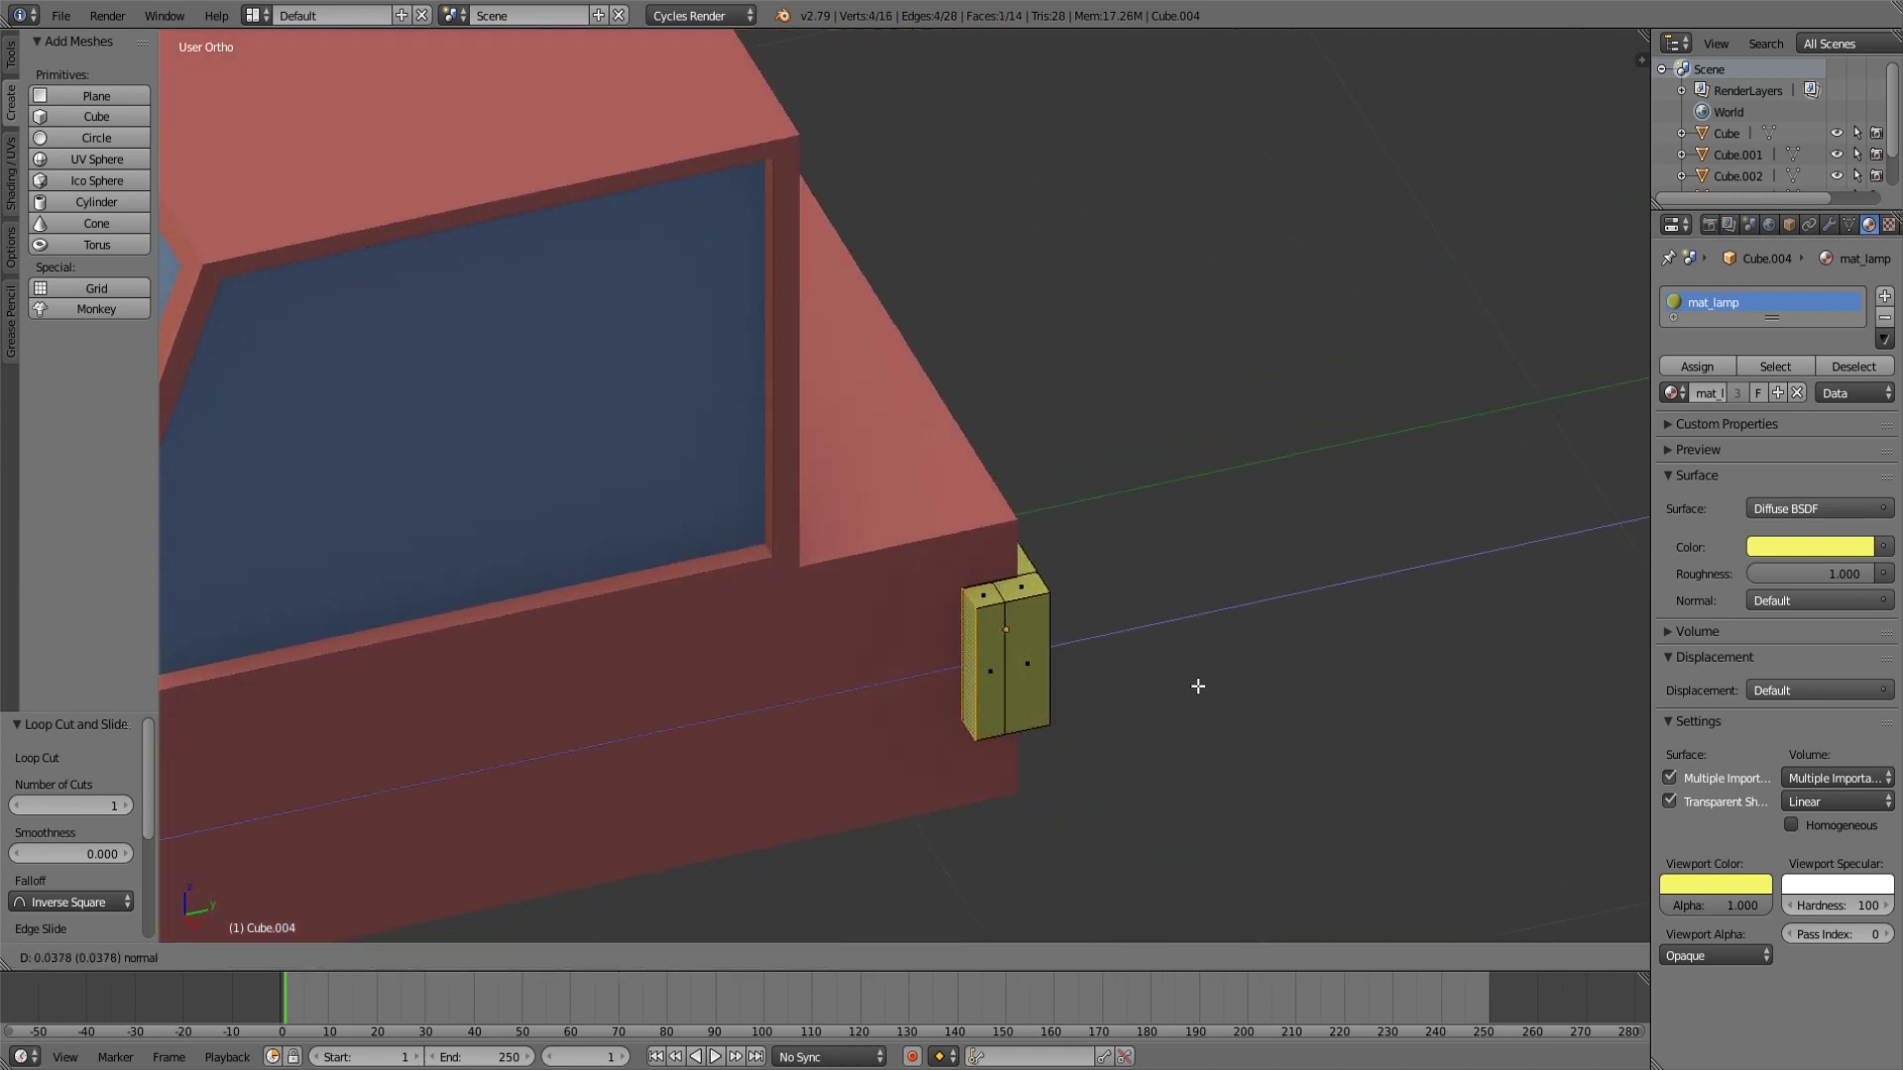
left_click(1197, 686)
key("Tab")
Add a centered horizontal loop cut around the rear lamp, dividing it into upper and lower halves, and leave Edit Mode.
scroll(1197, 686, "down", 5)
key("a")
middle_click_drag(1085, 682, 764, 595)
scroll(852, 624, "up", 7)
key("Tab")
key("ctrl+r")
left_click(713, 601)
right_click(713, 601)
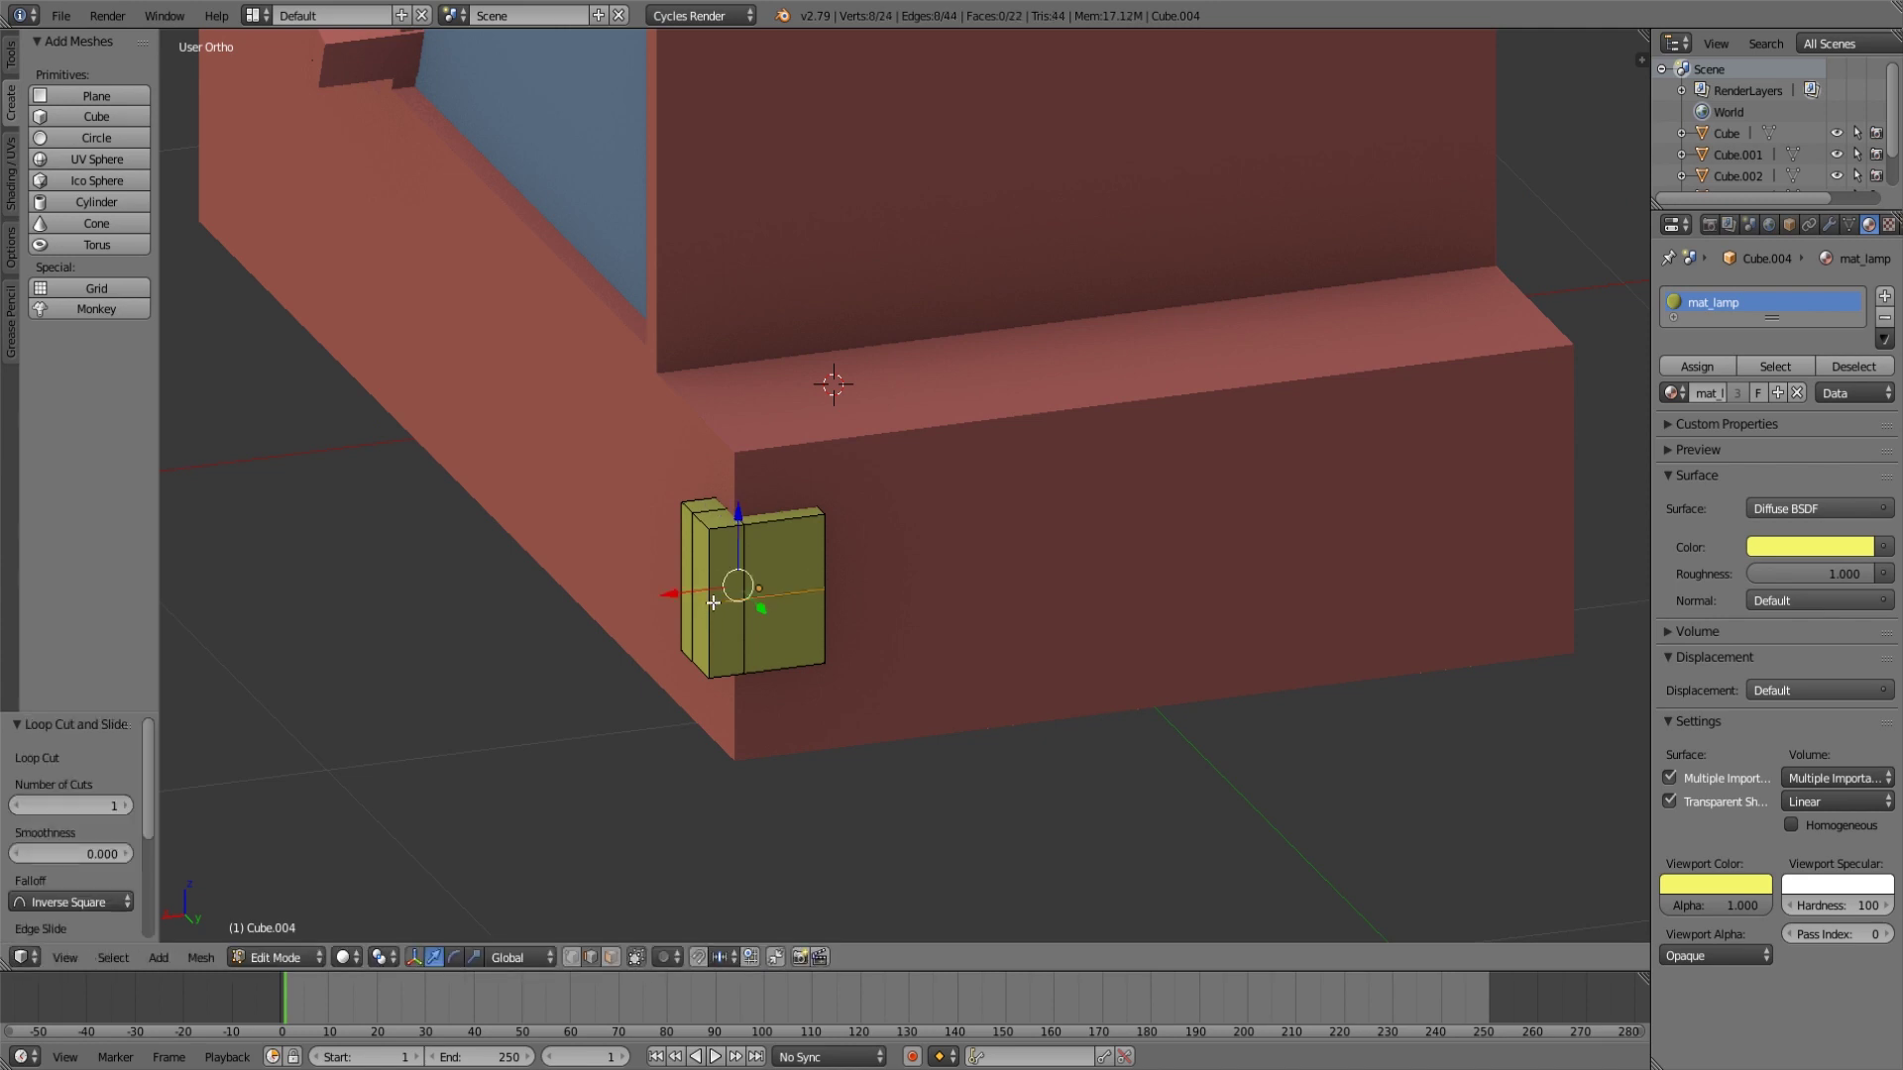
middle_click_drag(835, 651, 932, 674)
key("a")
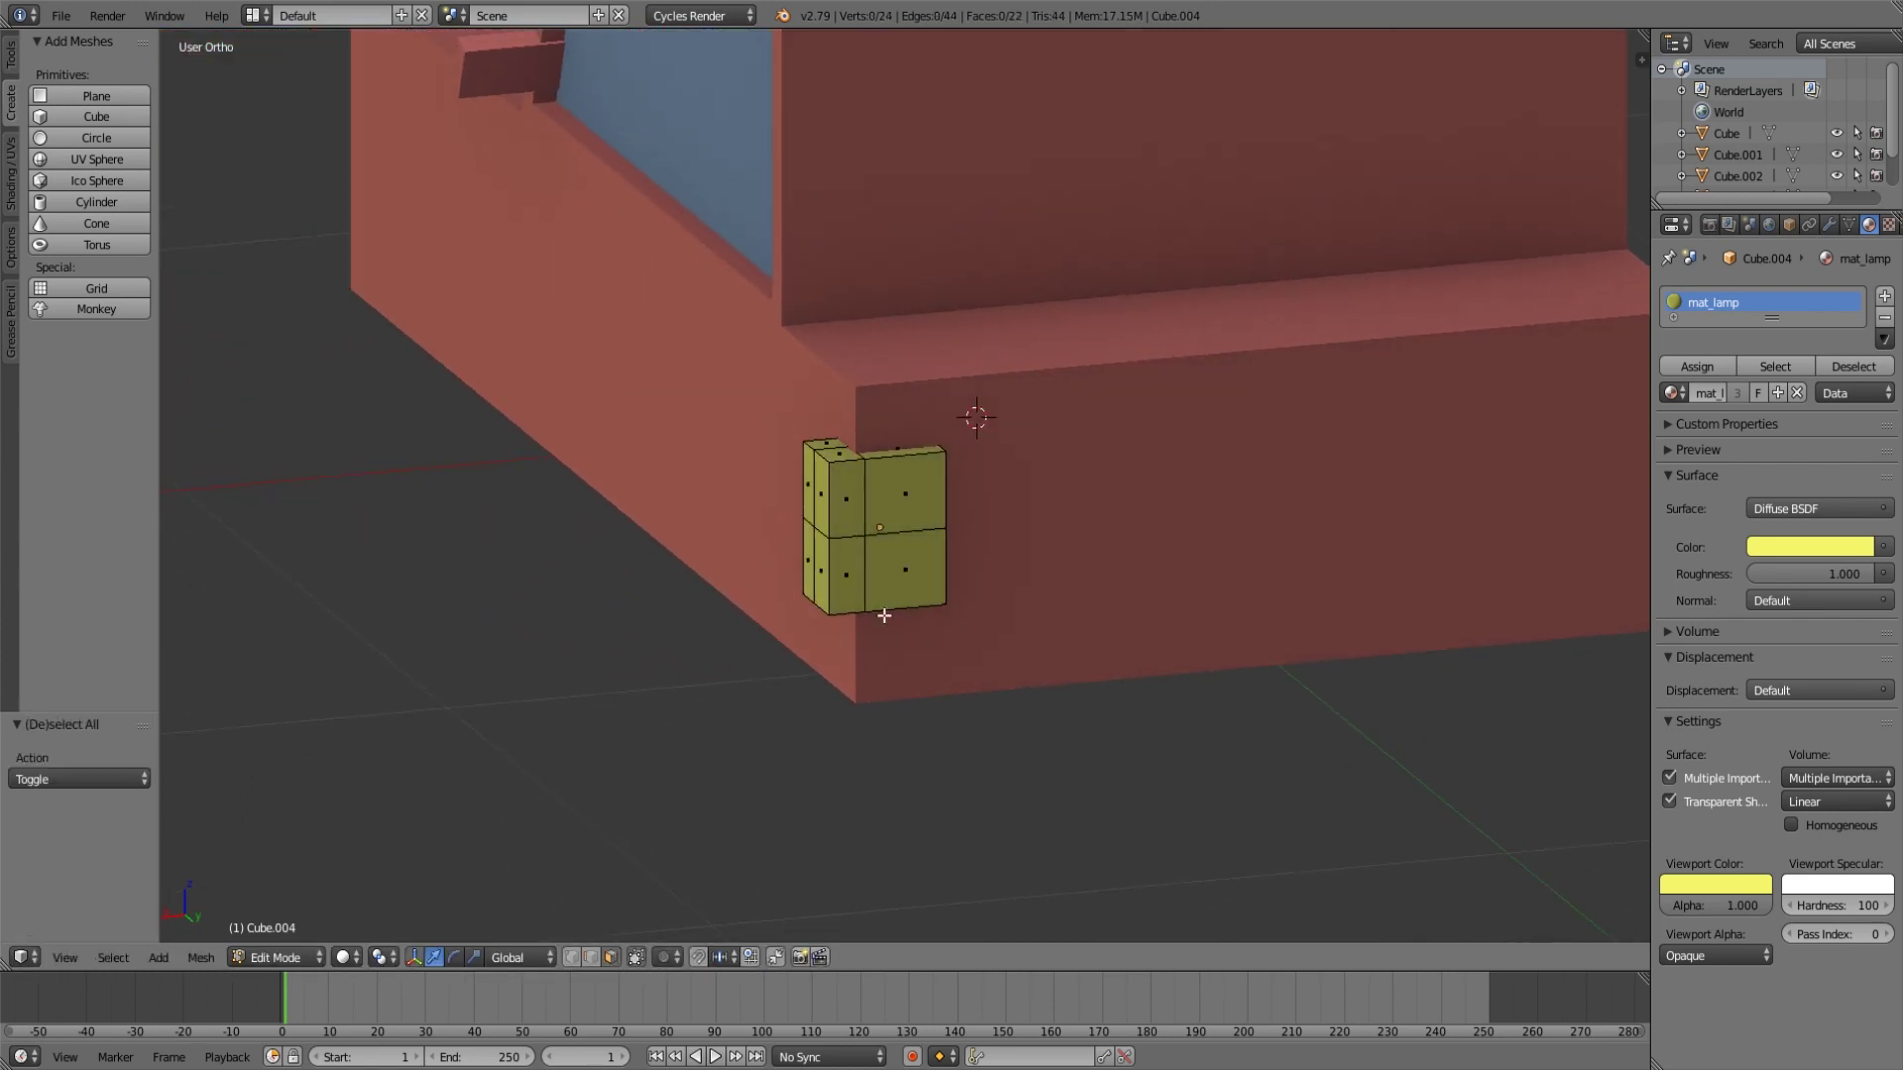
key("a")
key("Tab")
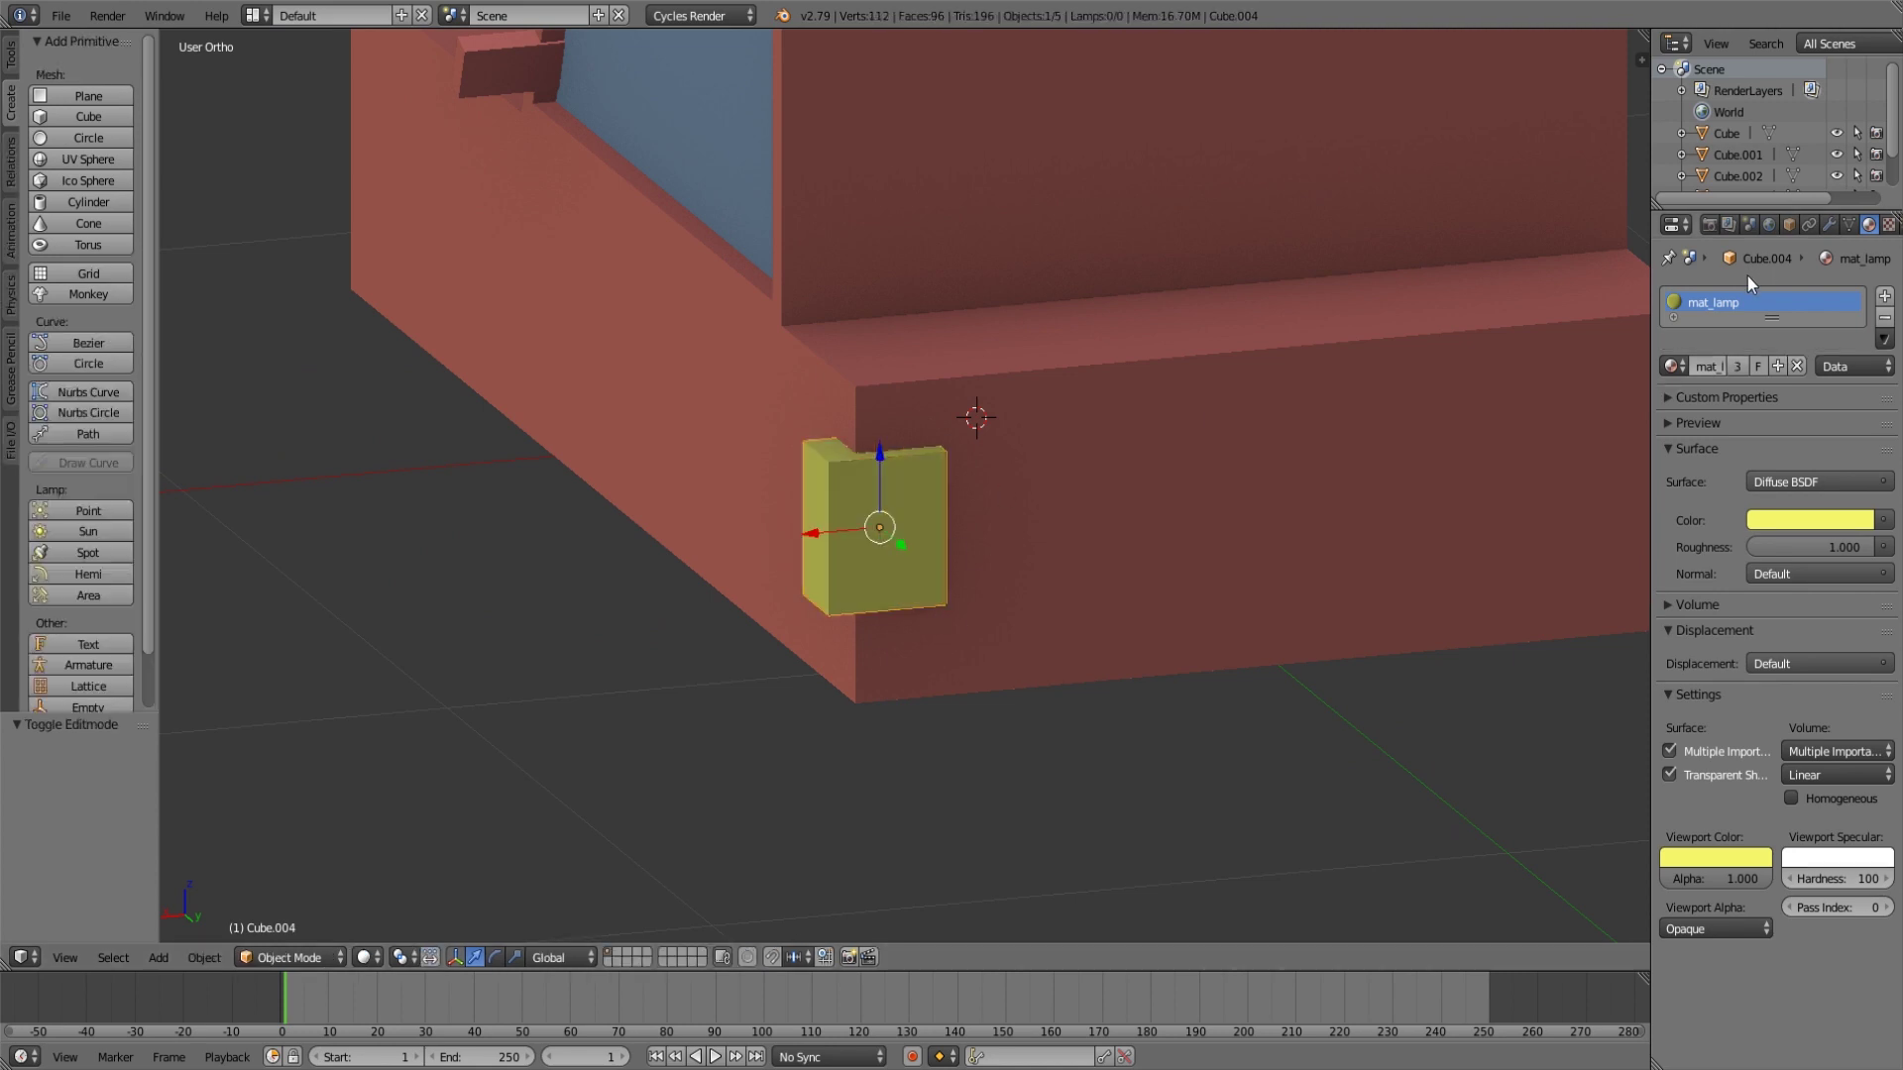
Add a second material slot to the rear lamp with a new material named mat_lamp_back.
left_click(1886, 295)
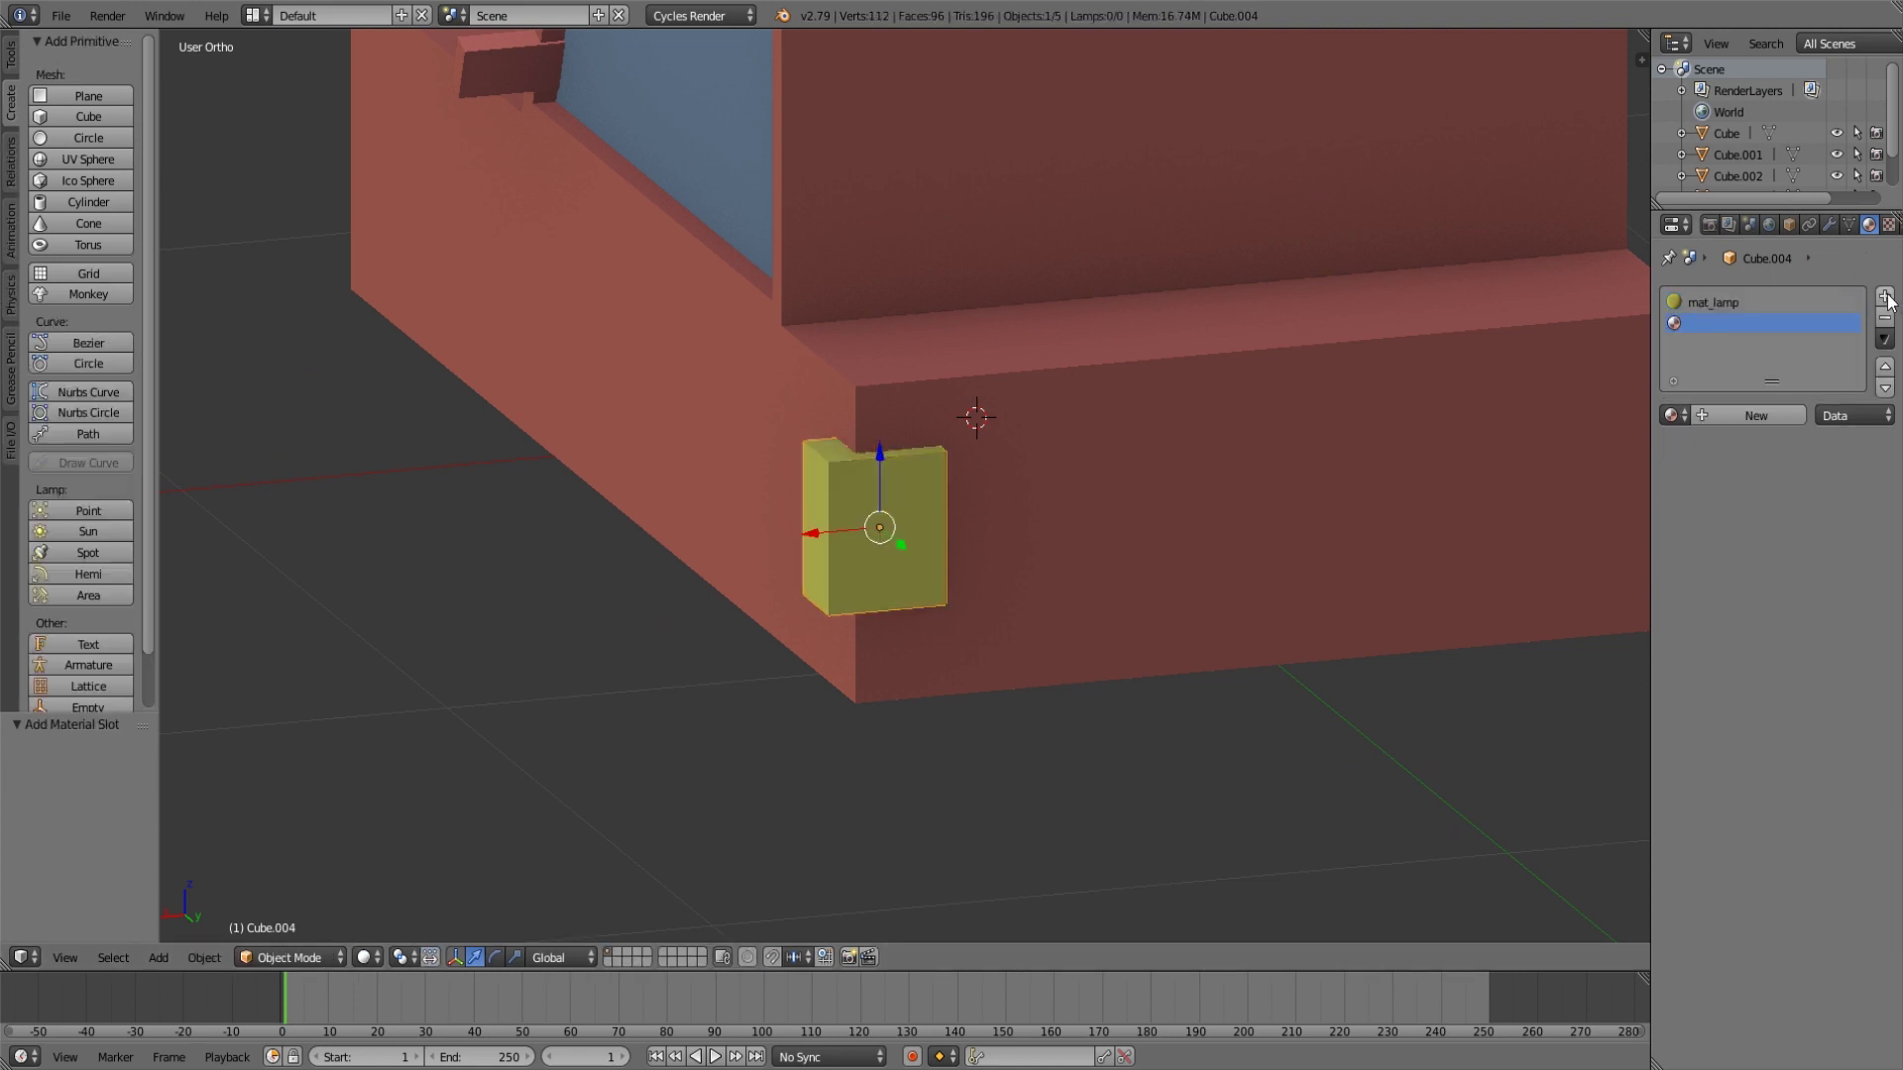
left_click(1673, 416)
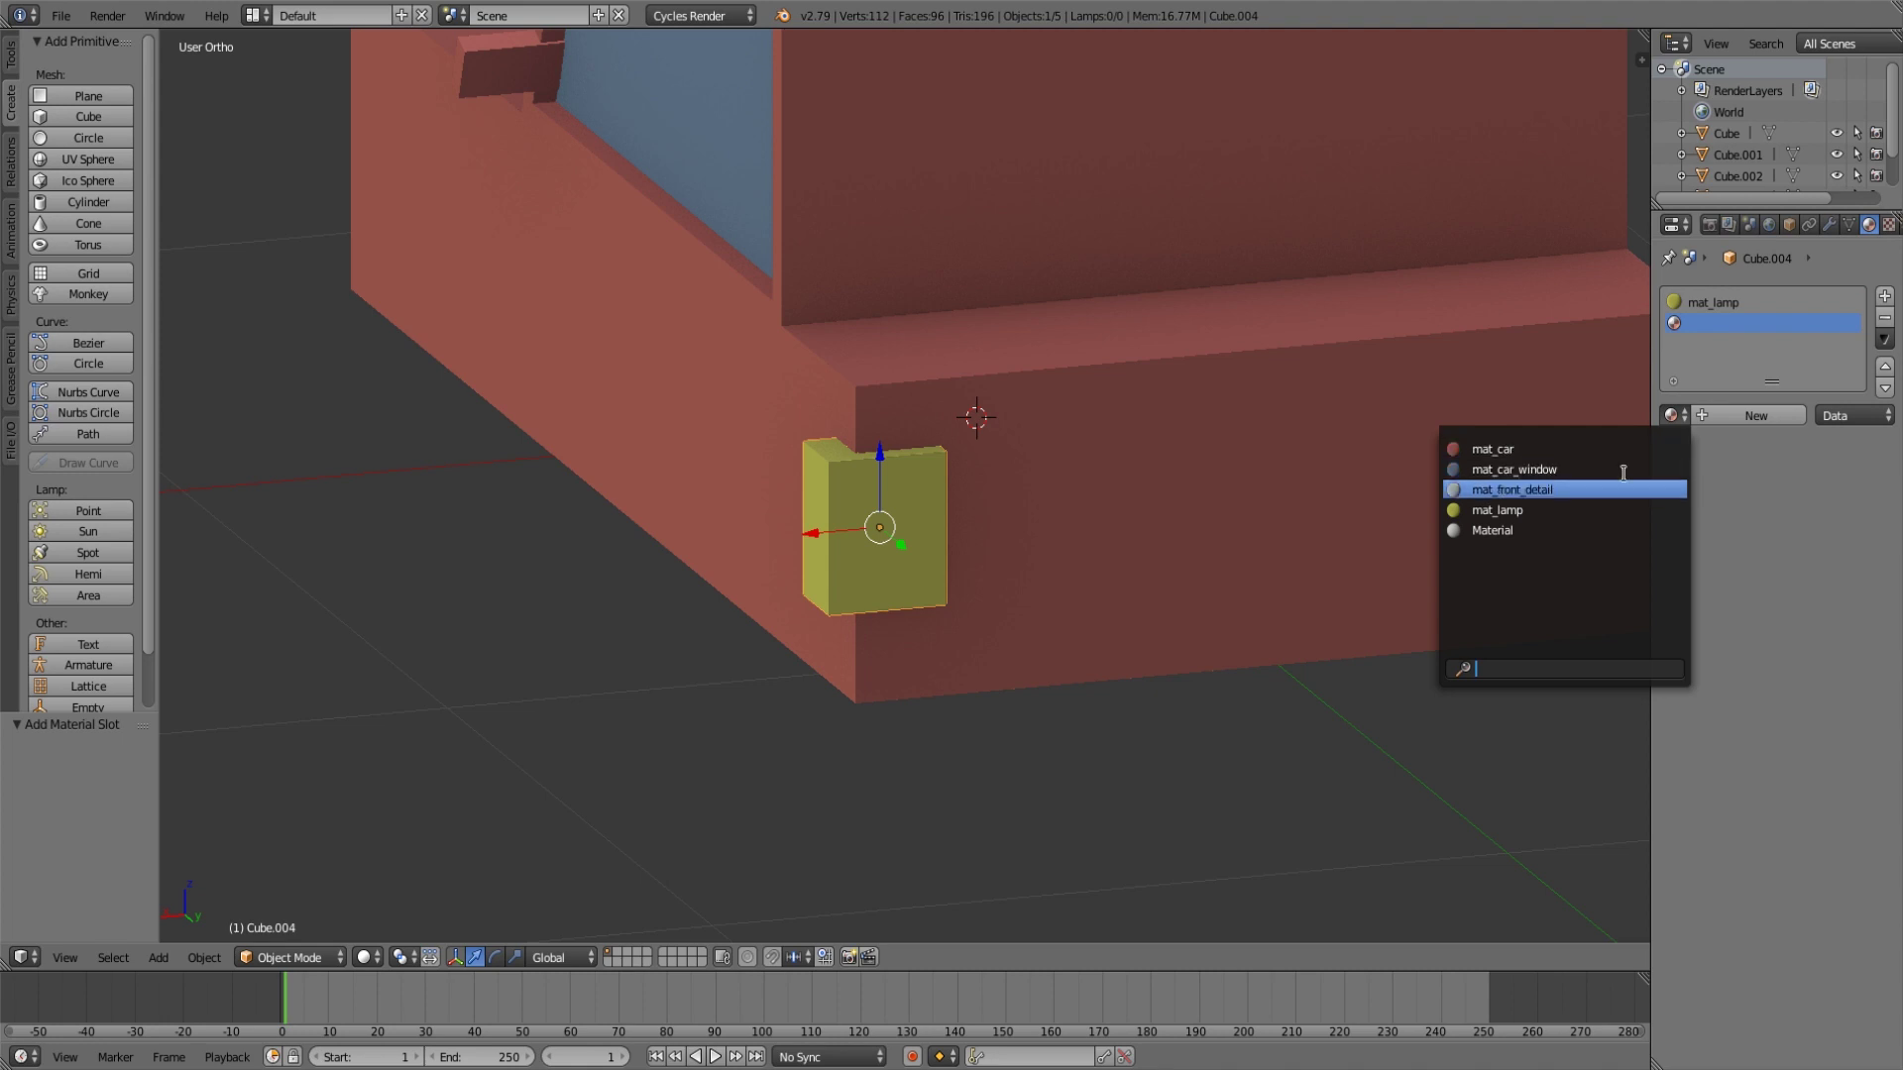
left_click(1751, 414)
type("mat_lamp_back")
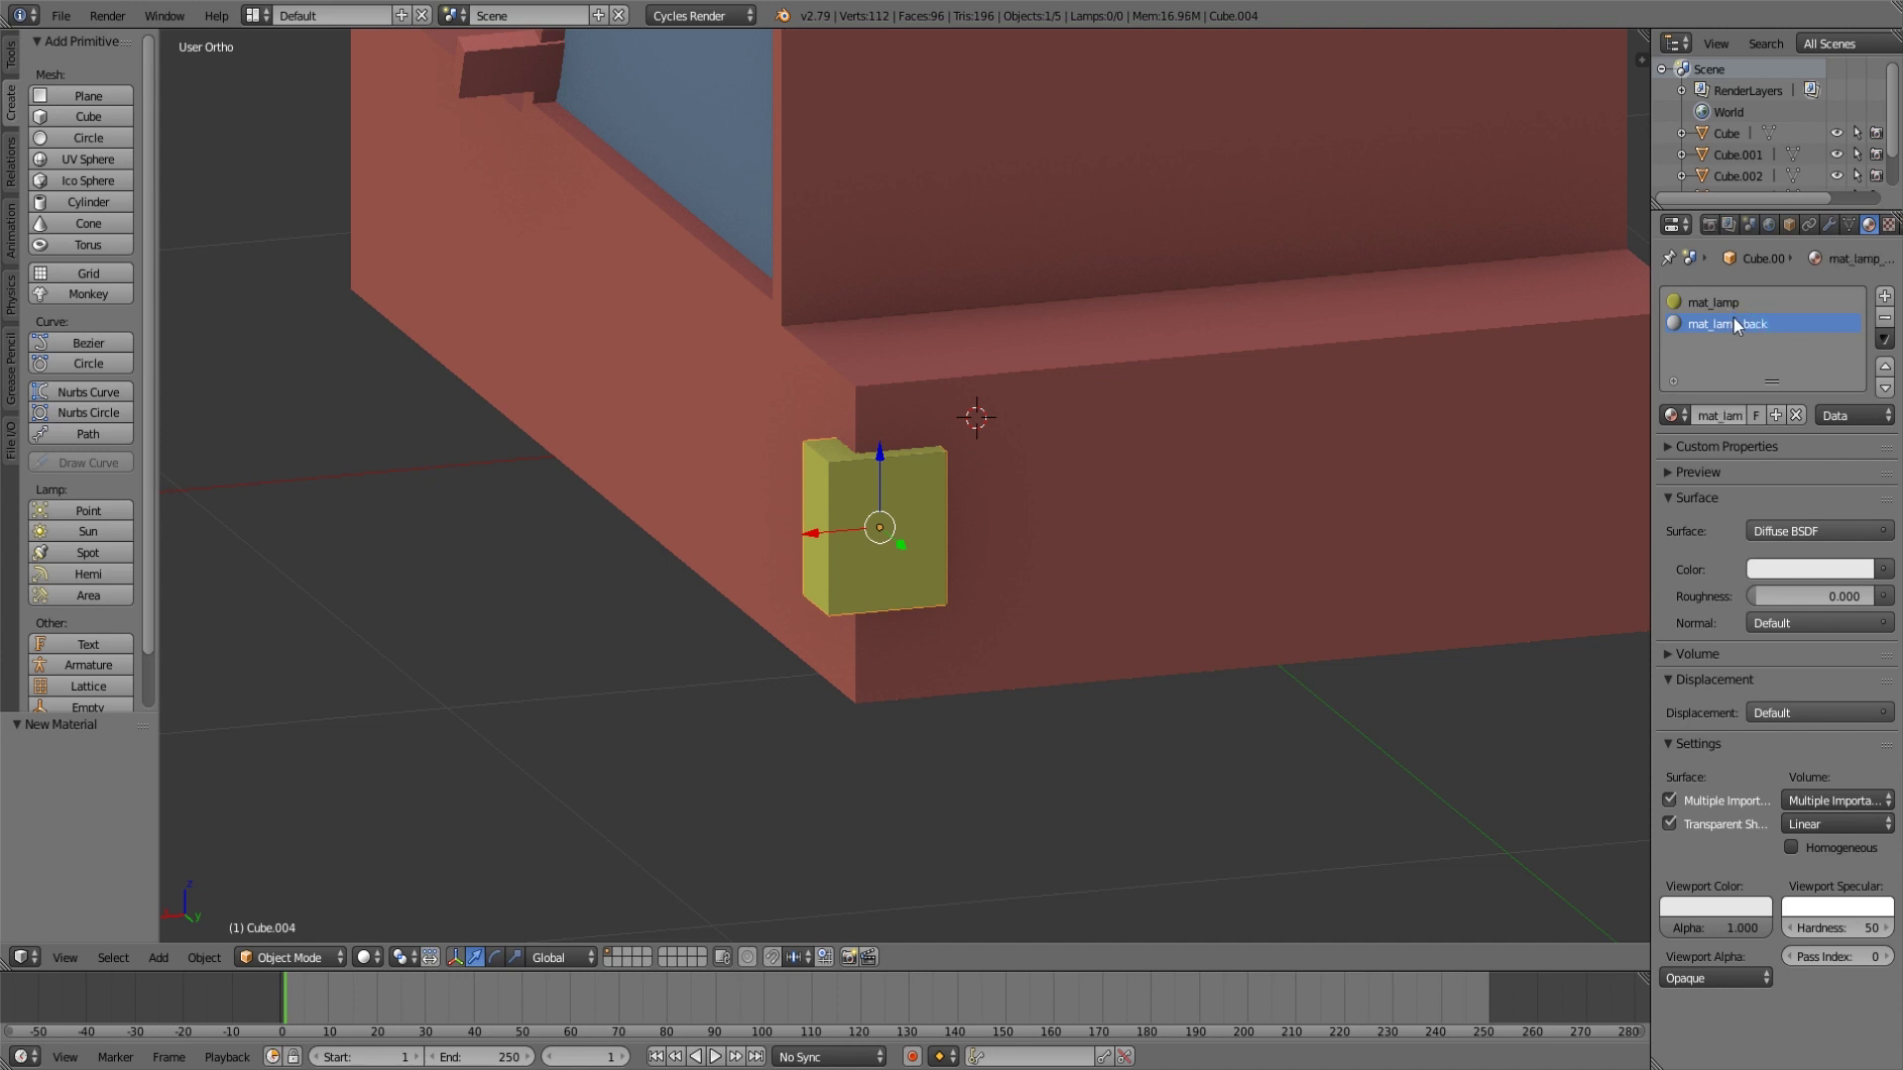
Set mat_lamp_back's viewport color to a muted red of R 0.515, G 0.162, B 0.162 and copy it to the diffuse color.
left_click(1726, 906)
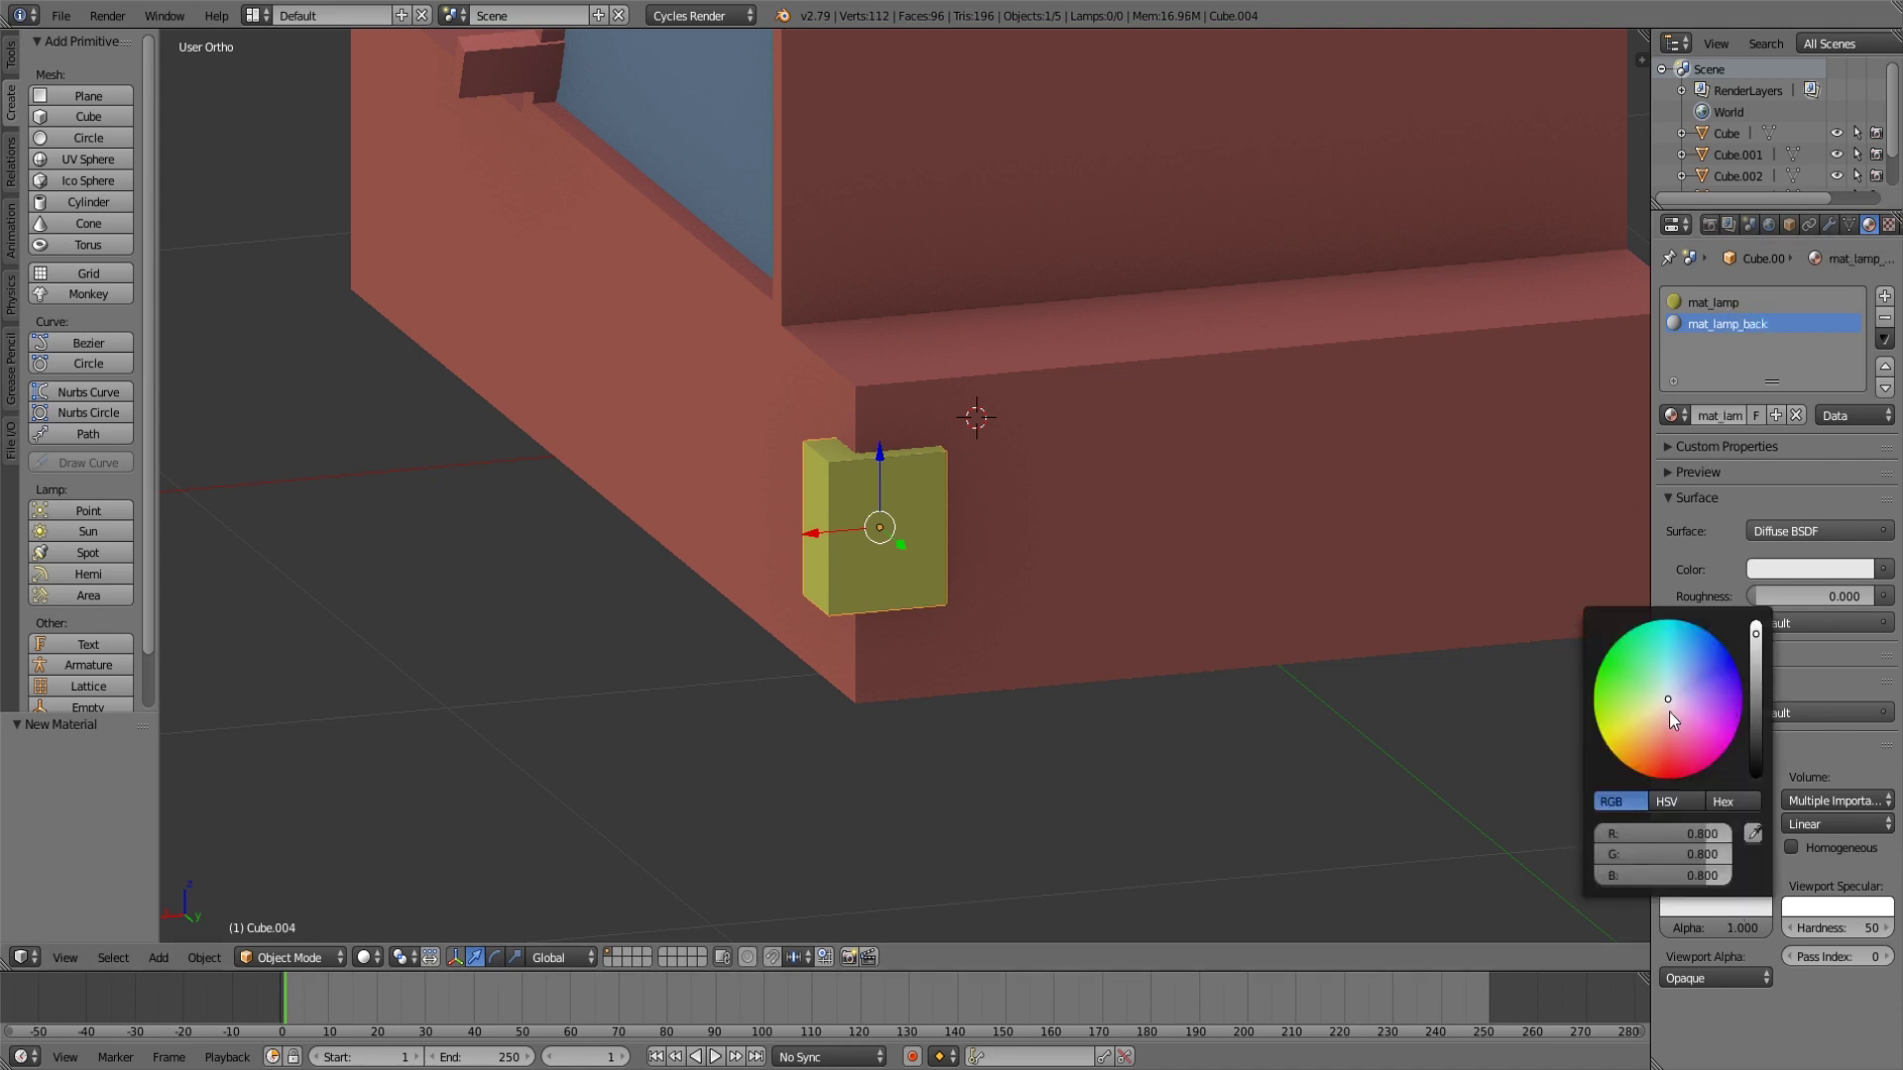
left_click_drag(1670, 712, 1667, 728)
left_click_drag(1756, 659, 1756, 679)
left_click(1797, 574)
left_click(1852, 475)
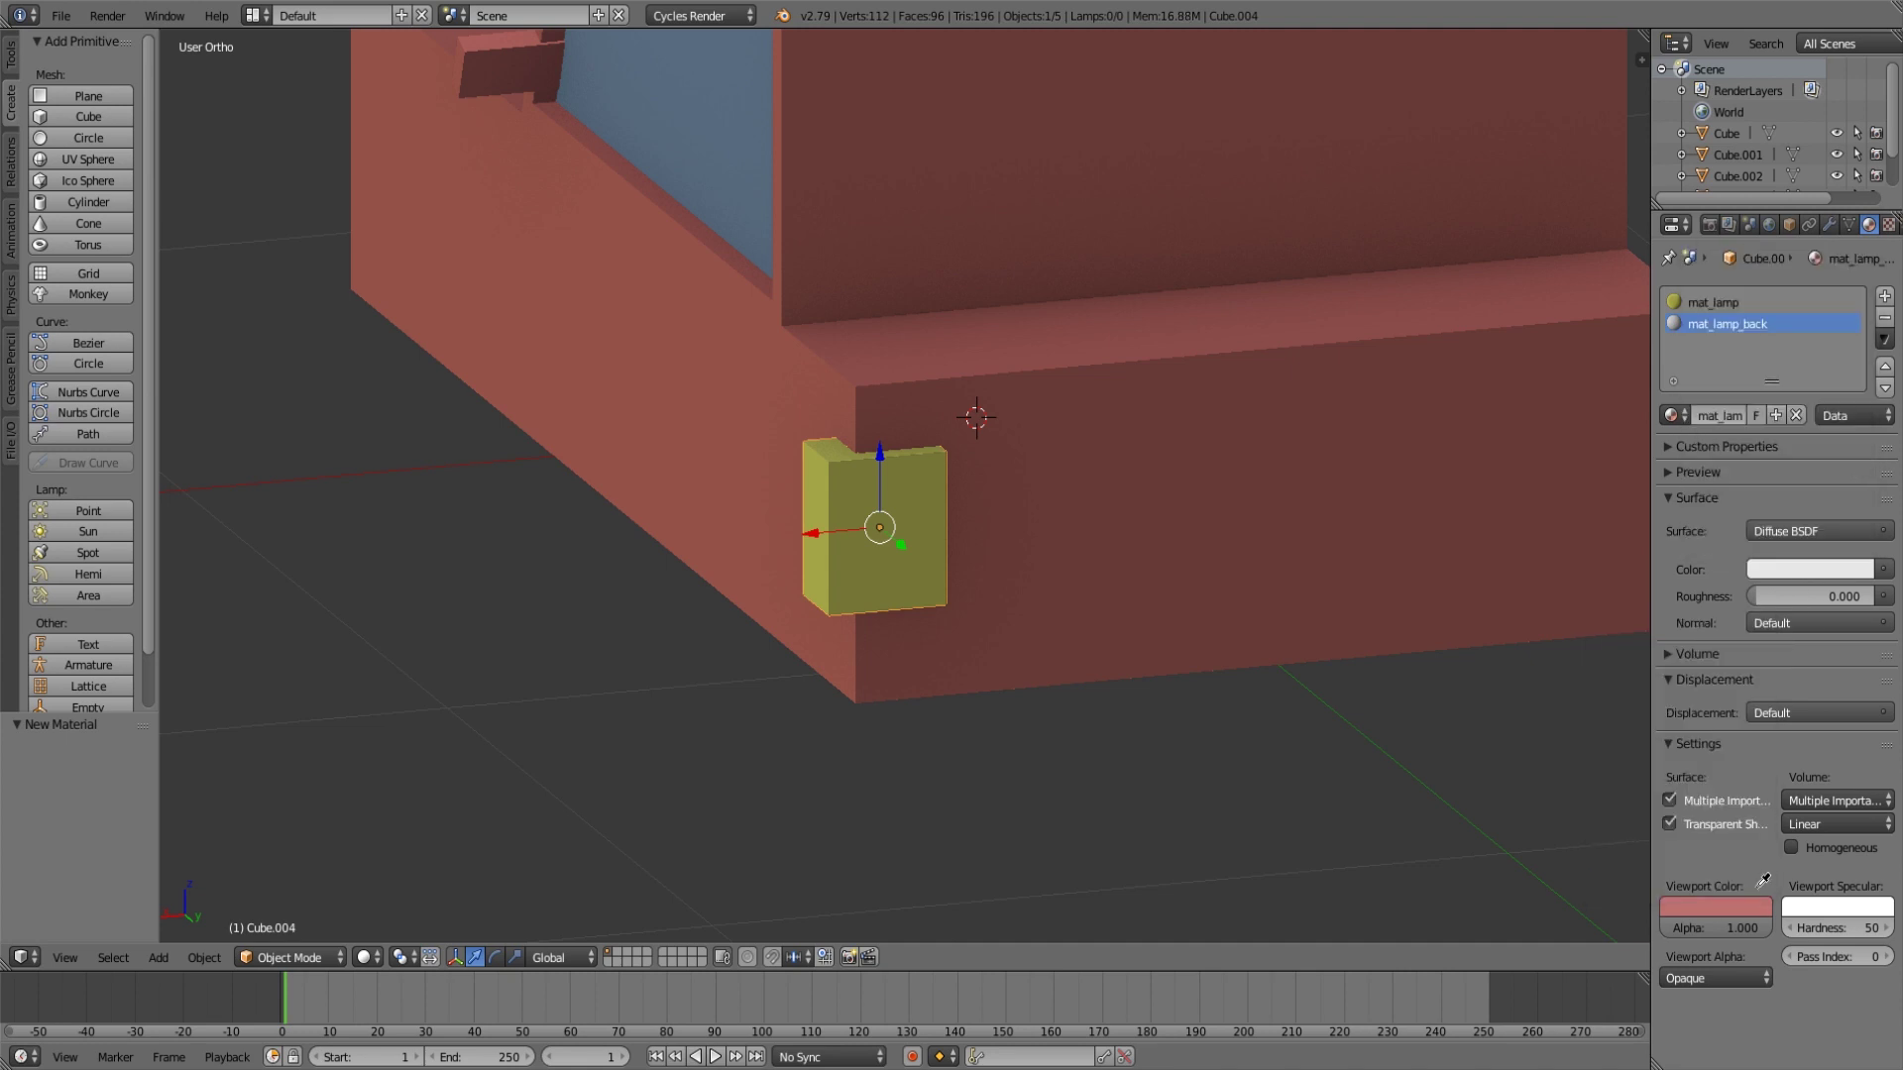
left_click(1752, 908)
In Edit Mode, assign mat_lamp_back to all faces of the rear lamp's lower half, and return to Object Mode.
middle_click_drag(903, 673, 934, 681)
key("a")
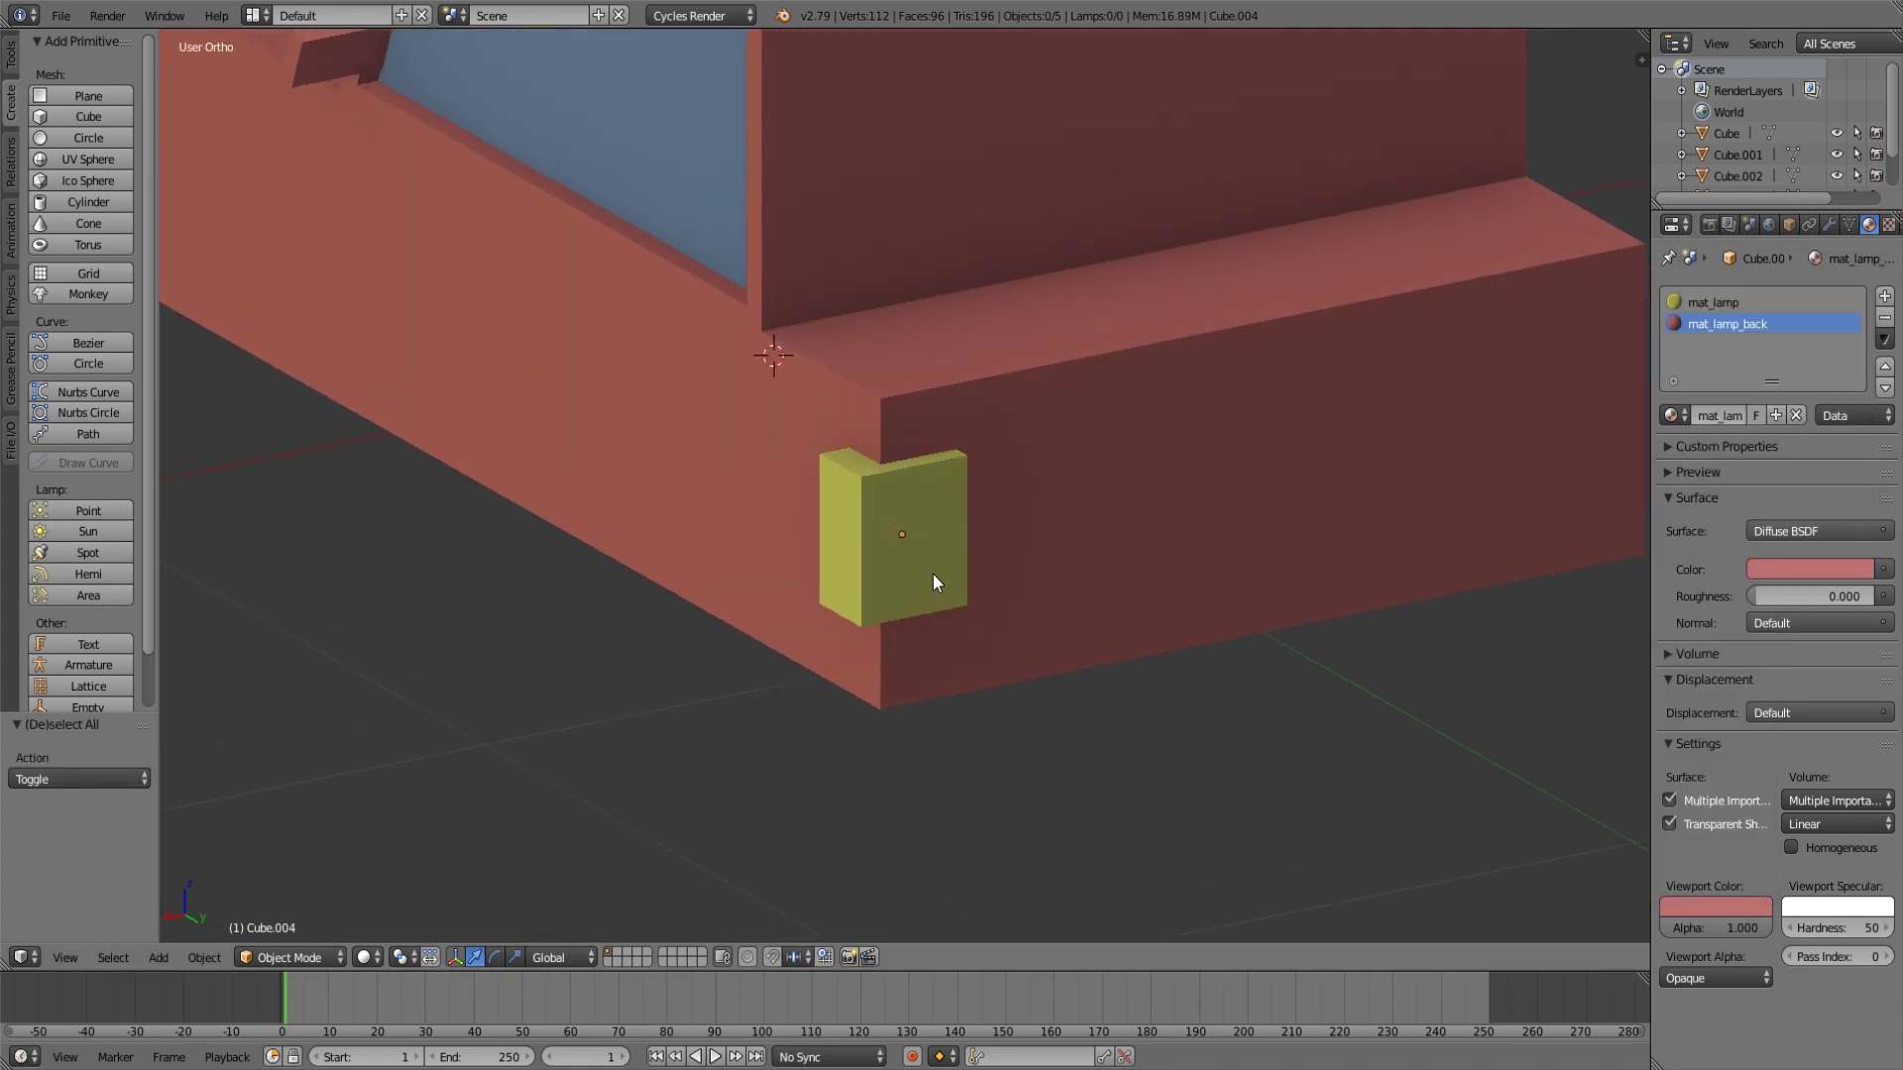
right_click(931, 573)
key("Tab")
key("a")
right_click(828, 579)
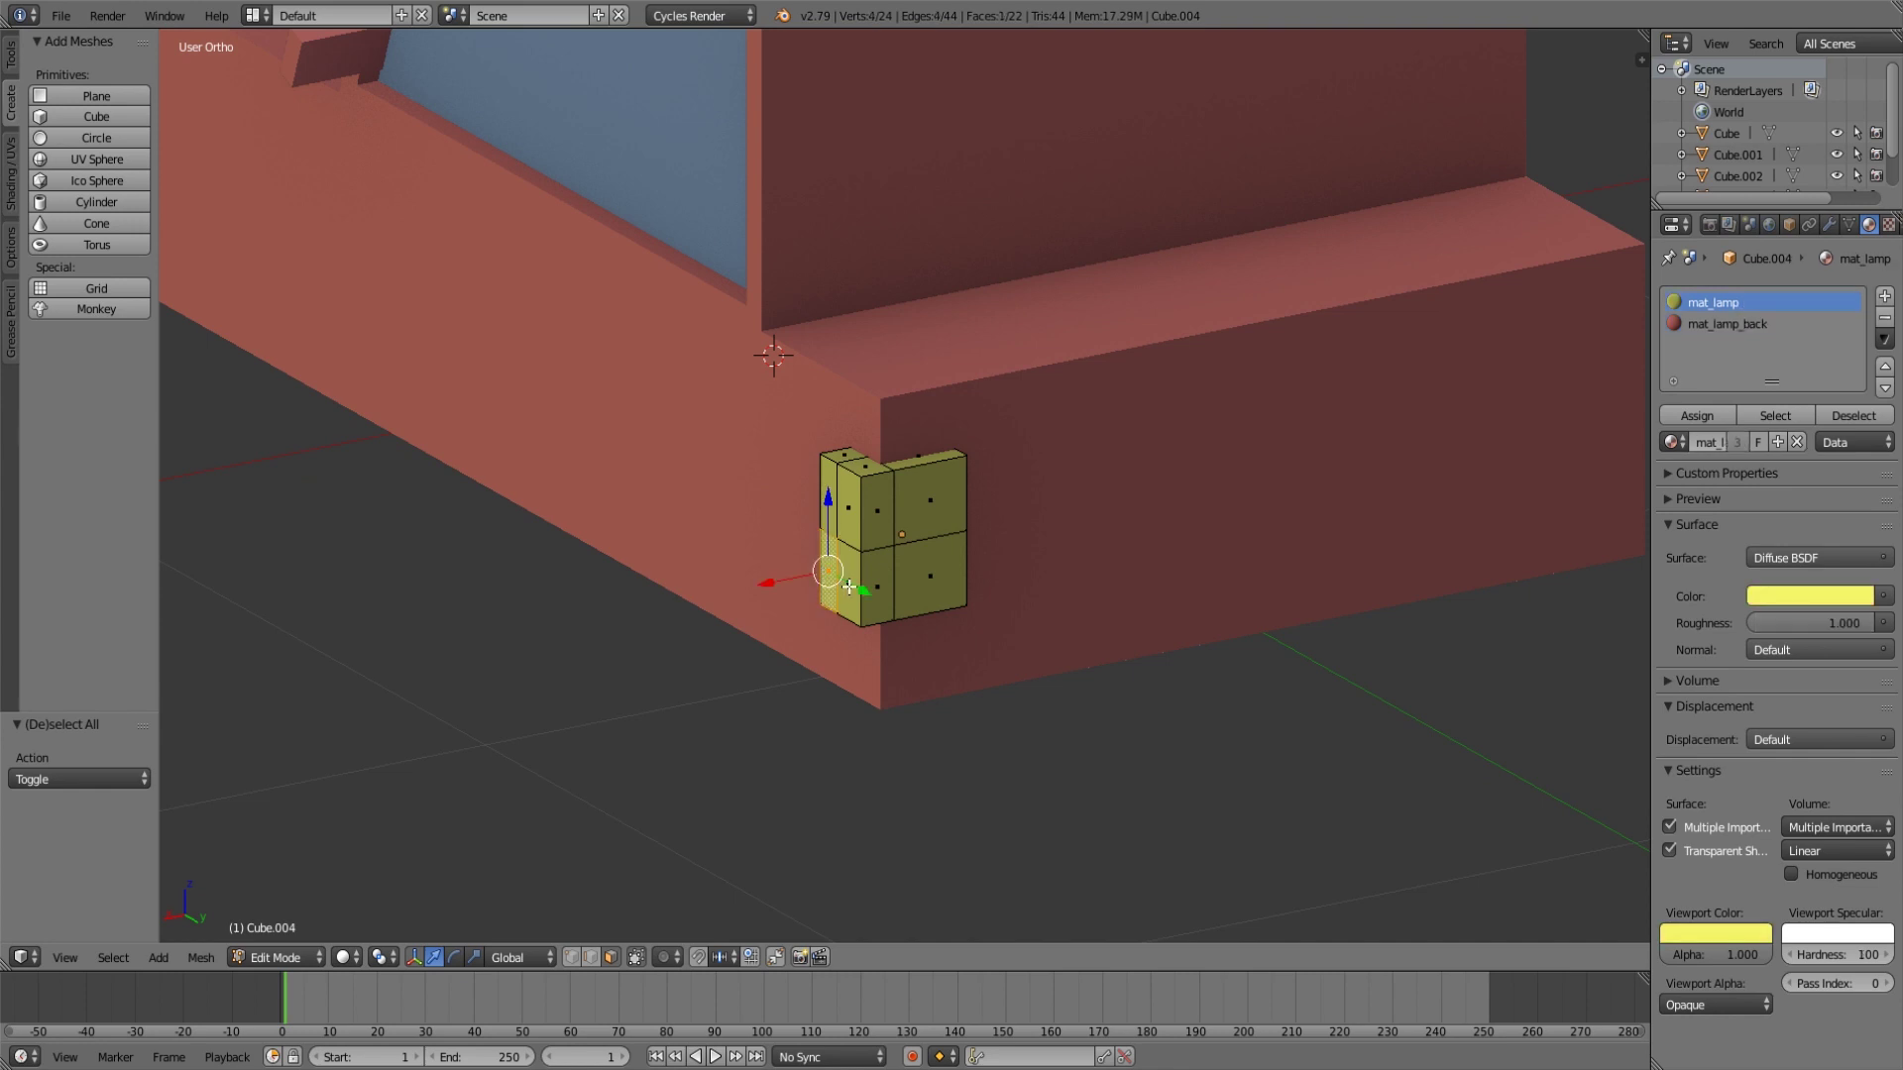
right_click(849, 501, "shift")
right_click(929, 575, "shift")
middle_click_drag(1011, 650, 1266, 656)
right_click(987, 557, "shift")
middle_click_drag(987, 557, 783, 501)
right_click(890, 511, "shift")
right_click(918, 502, "shift")
right_click(909, 501, "shift")
right_click(907, 504, "shift")
right_click(903, 514, "shift")
middle_click_drag(964, 527, 1453, 407)
right_click(821, 539, "shift")
left_click(1750, 324)
left_click(1701, 407)
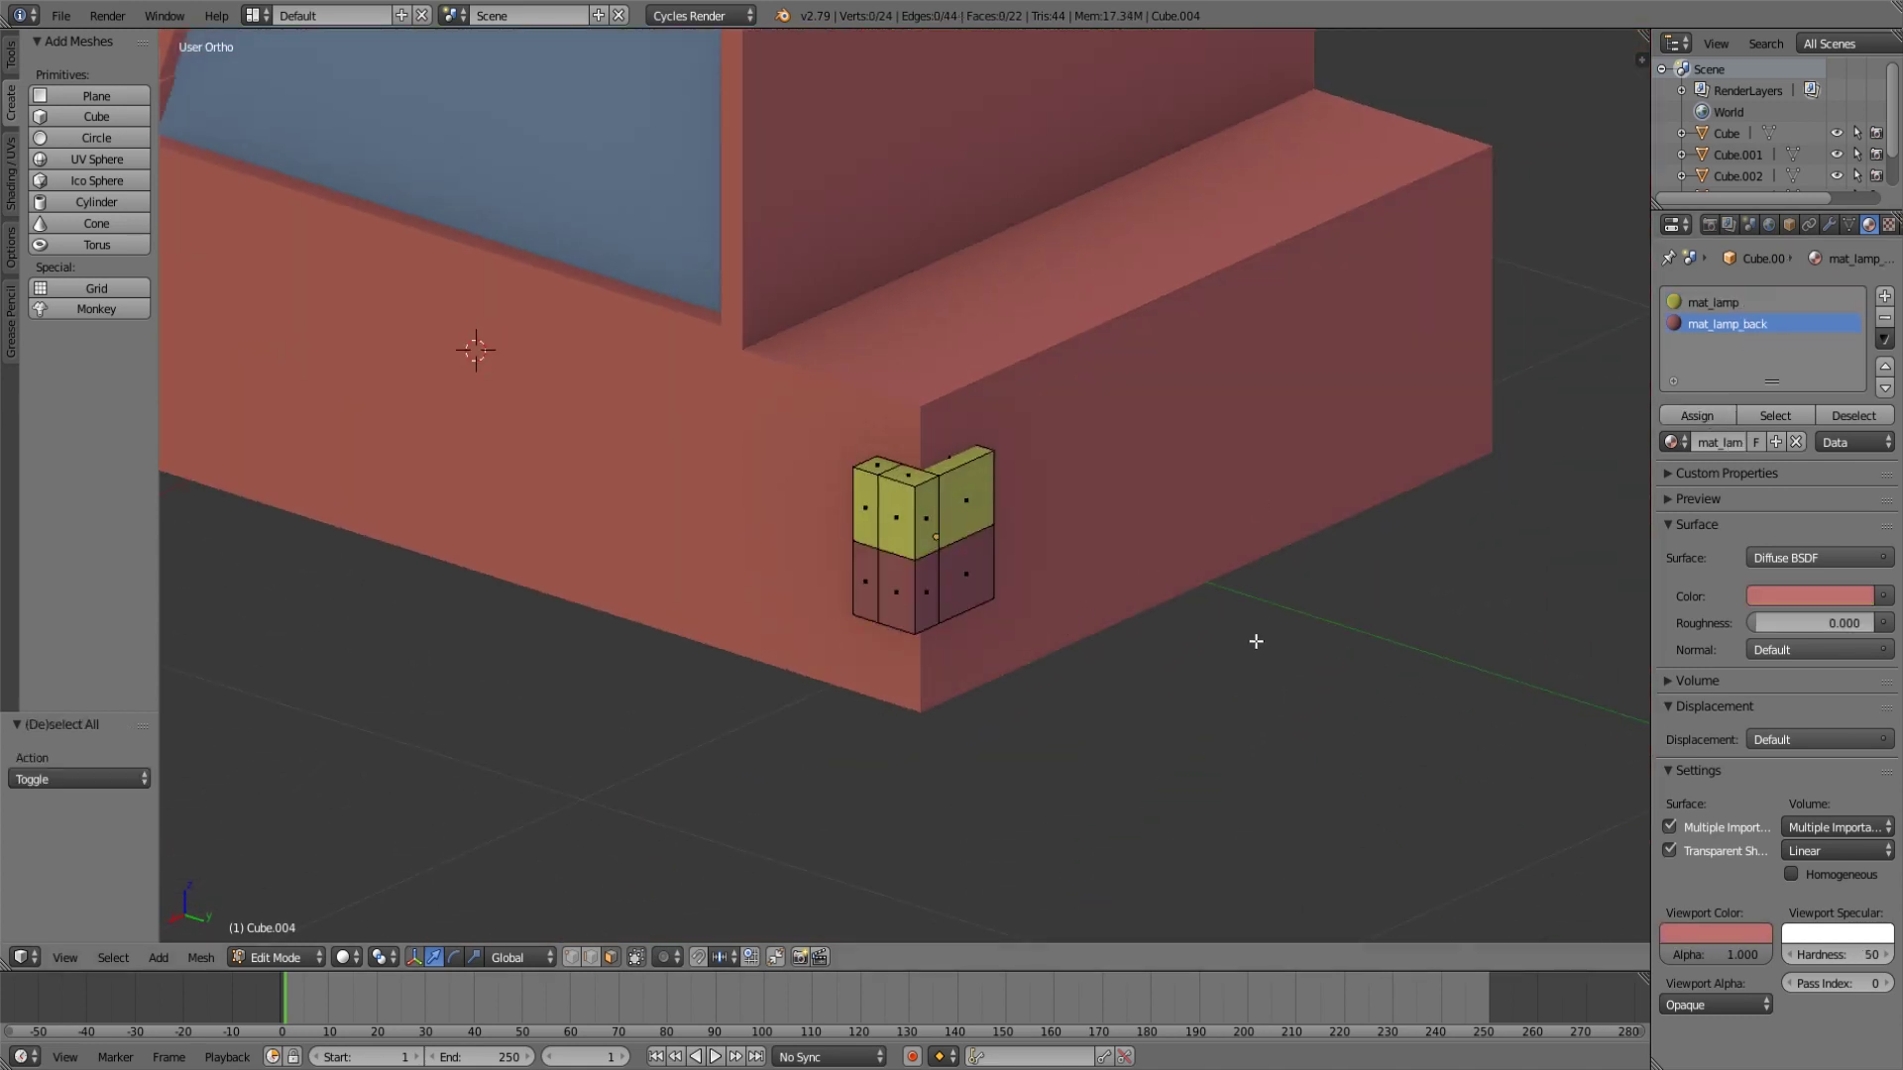
key("Tab")
Change mat_lamp_back's viewport color to a stronger red of R 0.517, G 0.088, B 0.088 and copy it to the diffuse color.
scroll(1256, 637, "down", 6)
middle_click_drag(964, 599, 1150, 598)
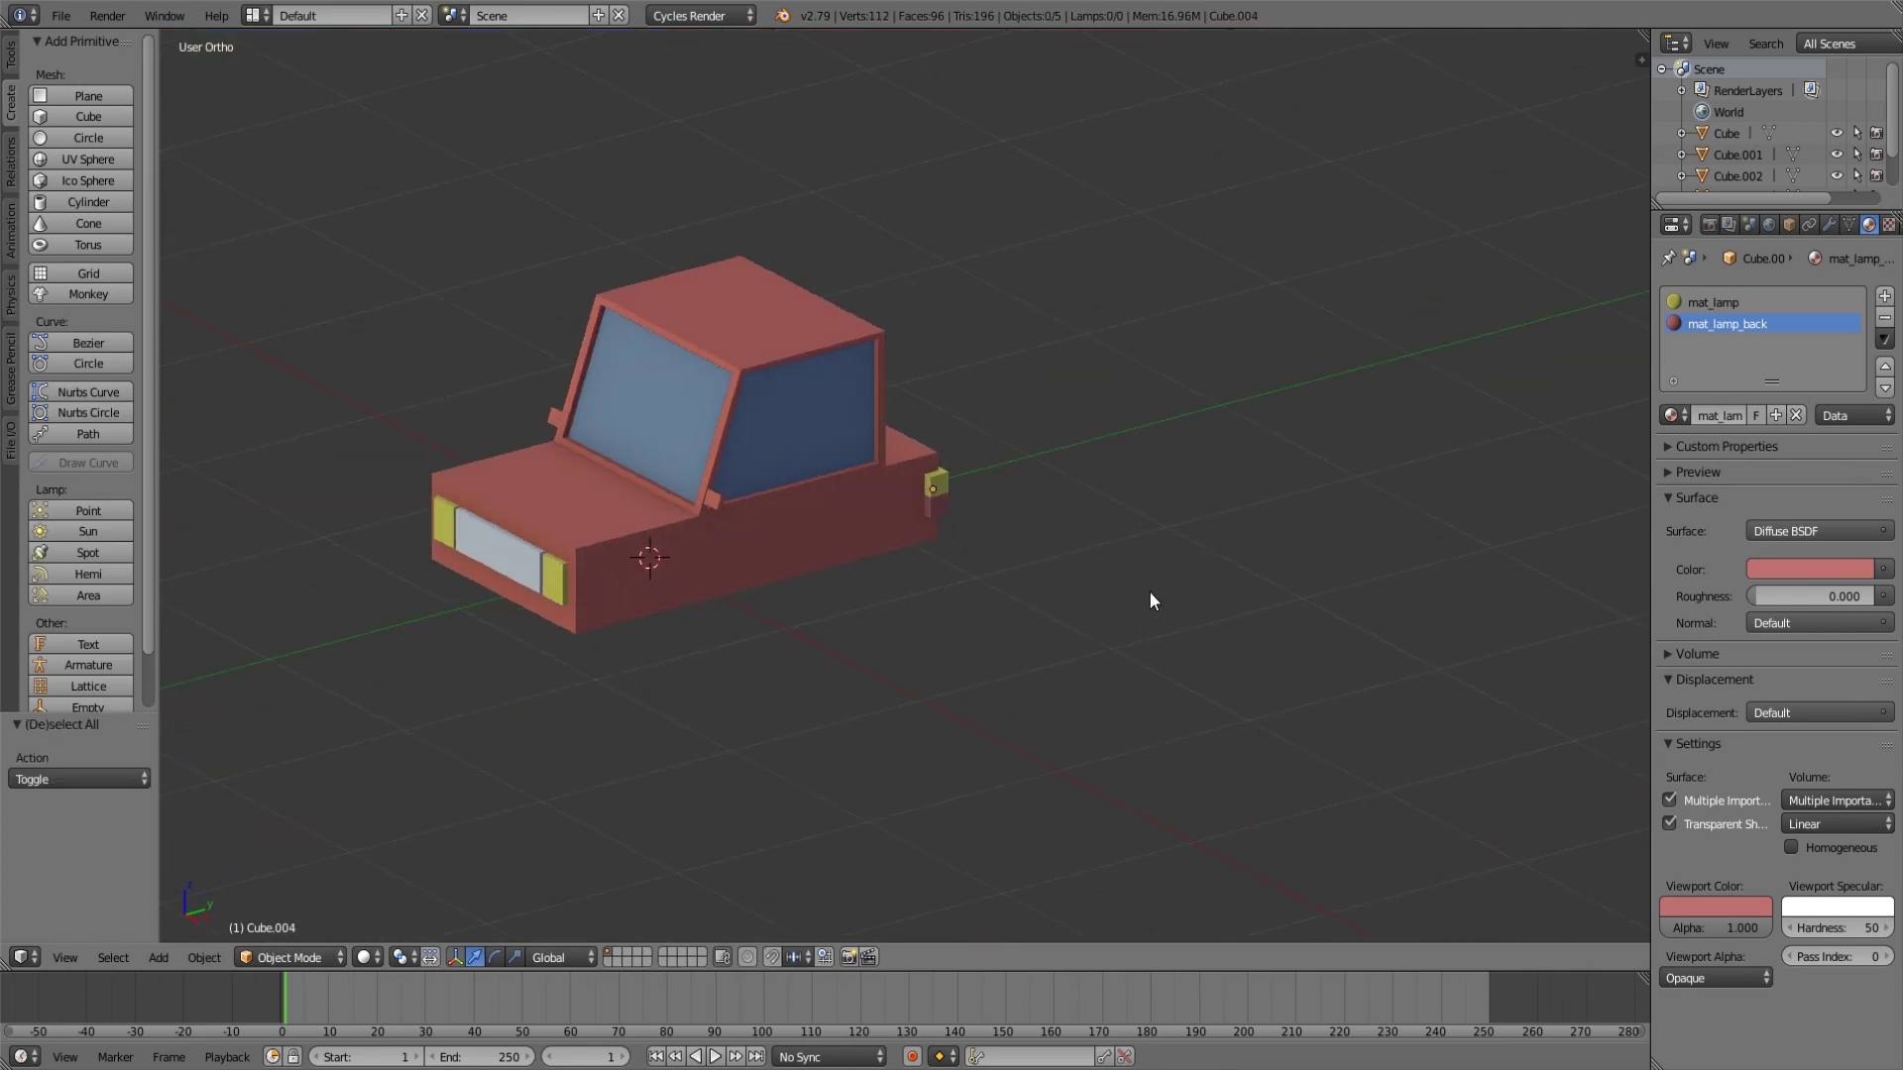
left_click(1732, 906)
left_click_drag(1670, 744, 1667, 744)
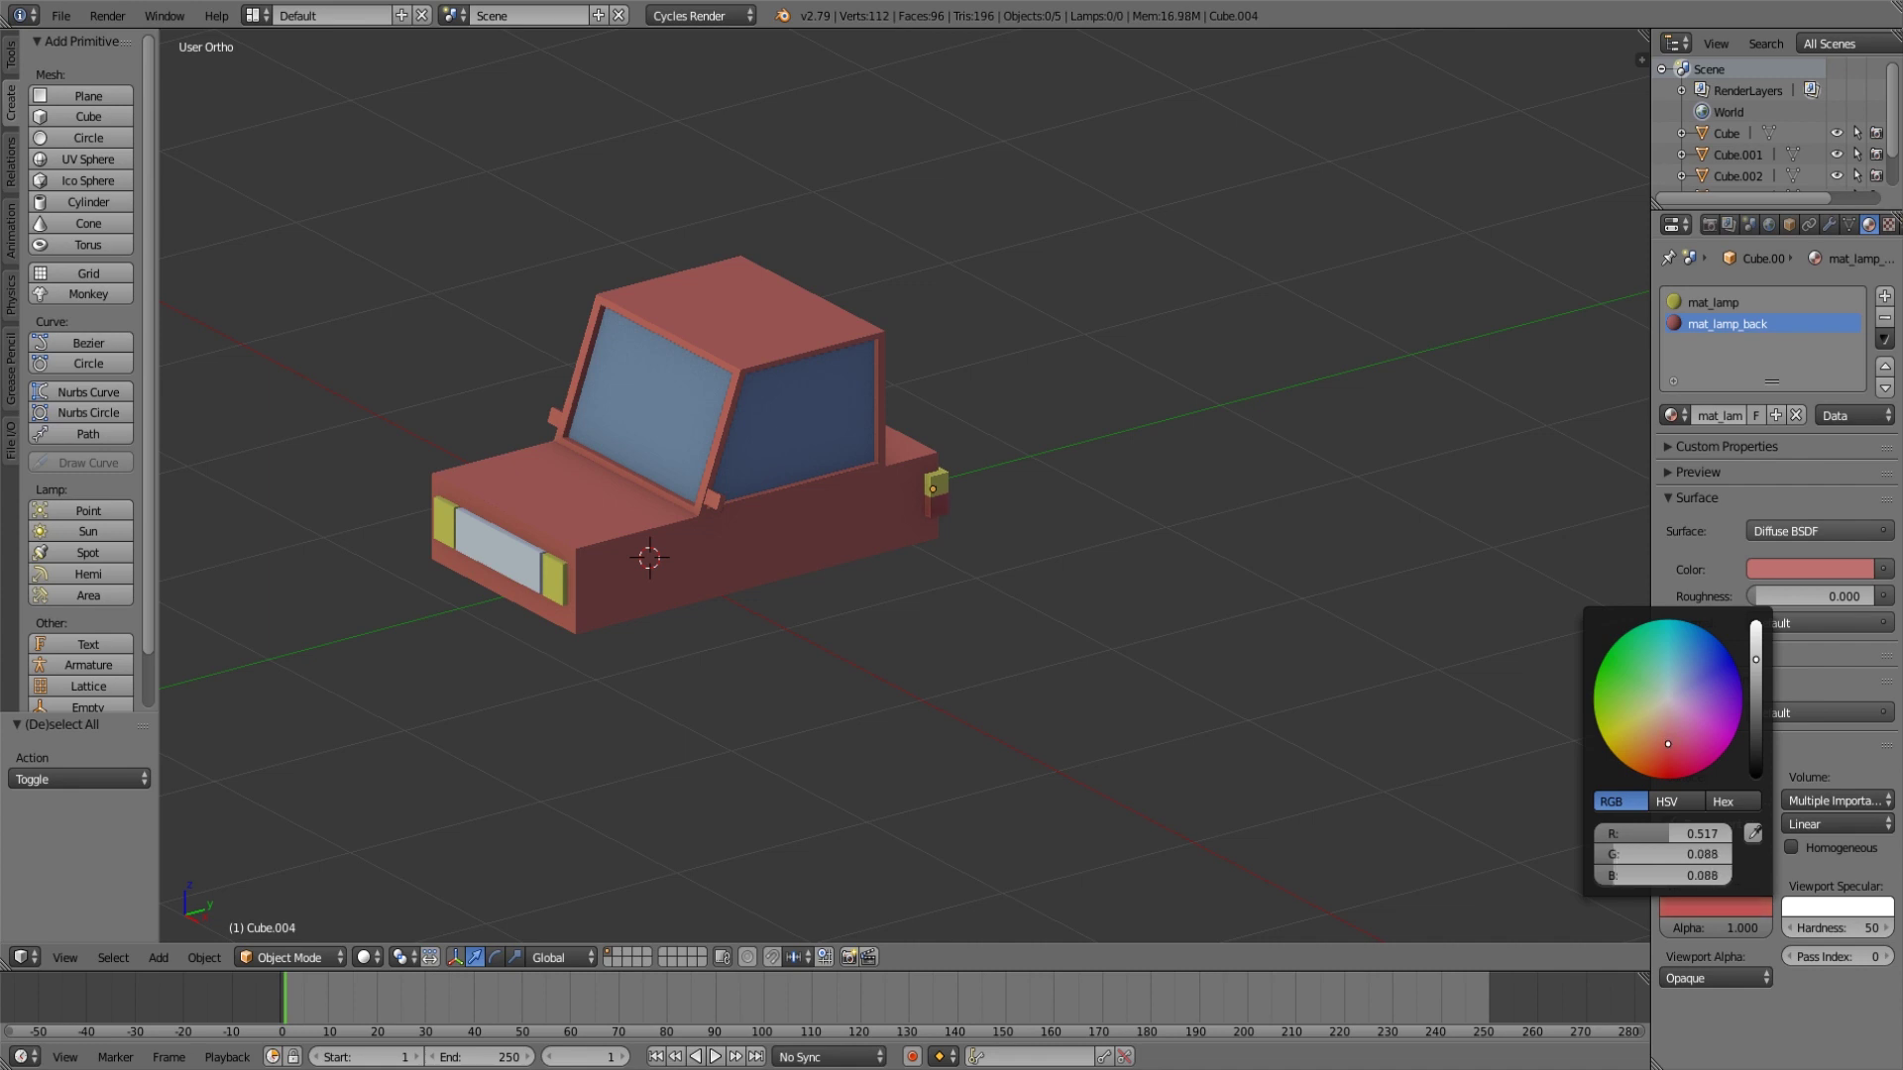
middle_click_drag(1150, 594, 1235, 594)
left_click(1828, 568)
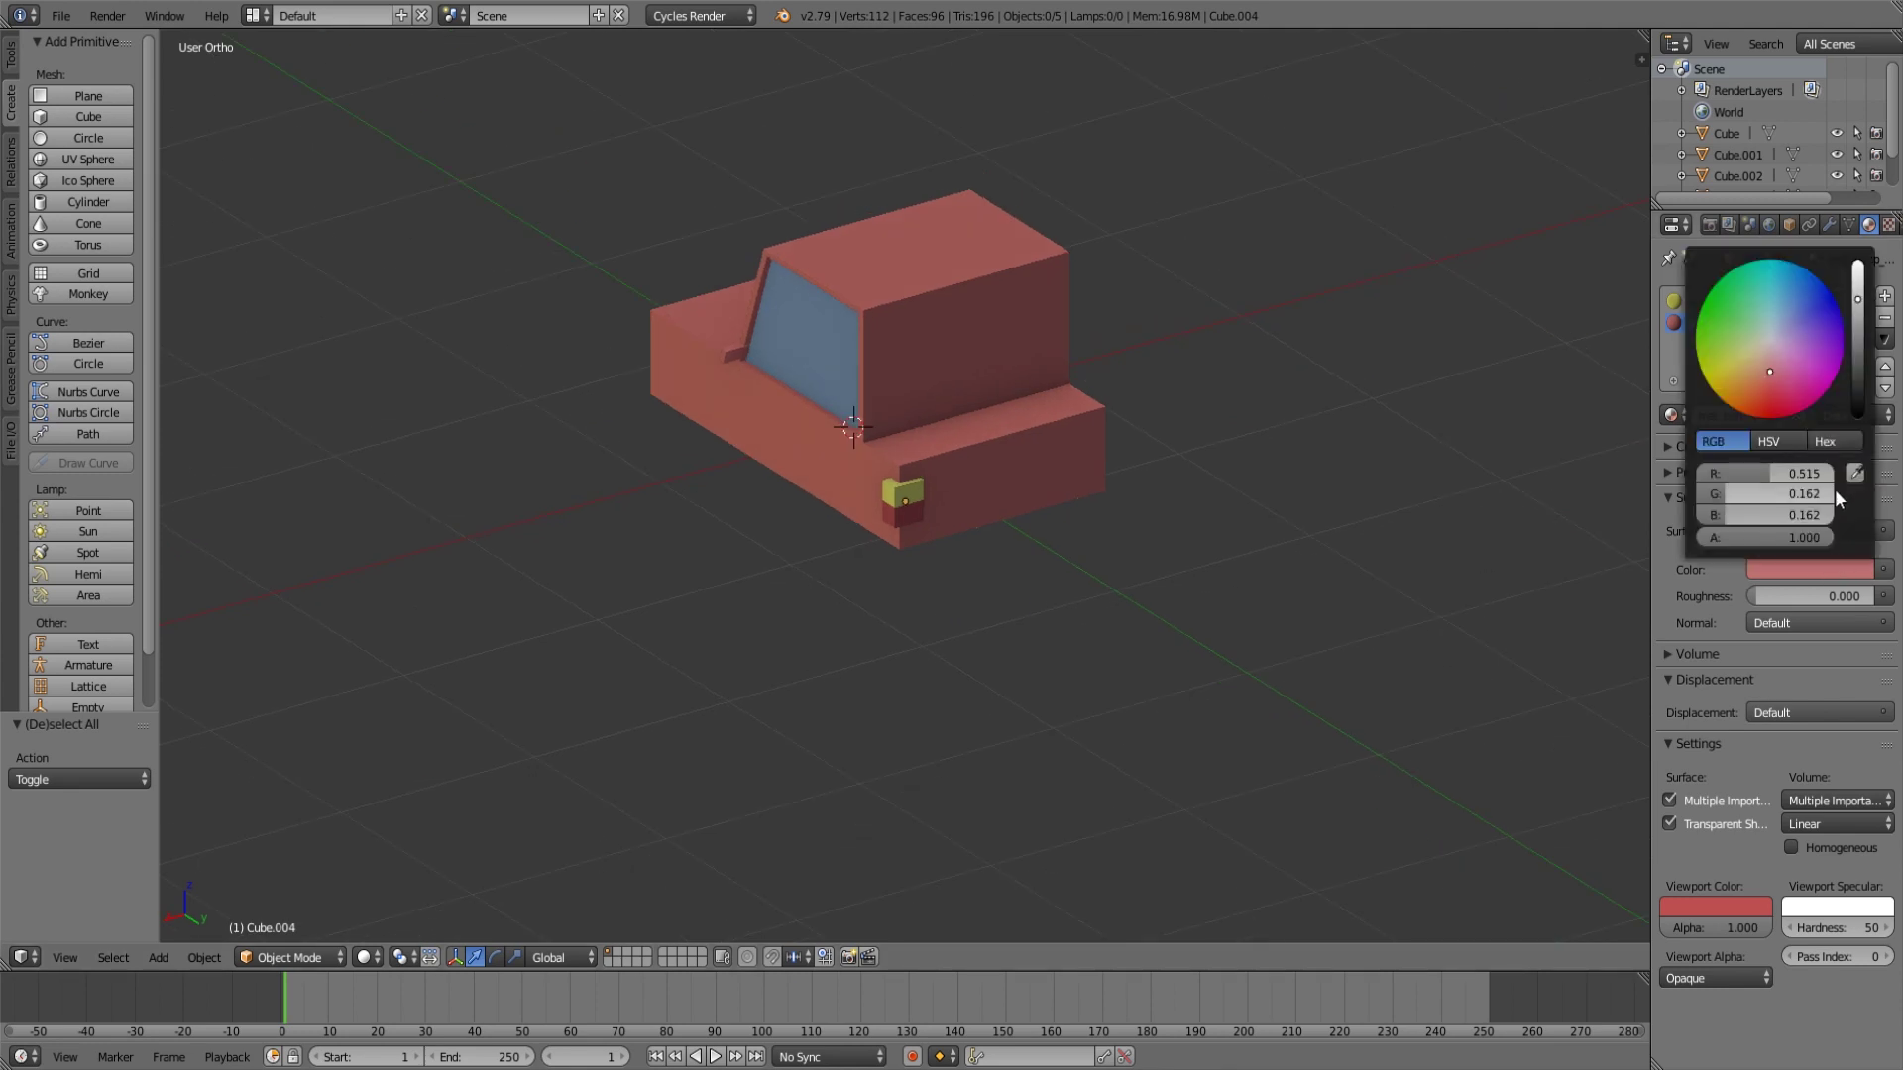
left_click(1739, 909)
Duplicate the two-colored rear lamp and move the copy -1.000 along the X axis to the opposite rear corner.
middle_click_drag(1001, 577, 954, 585)
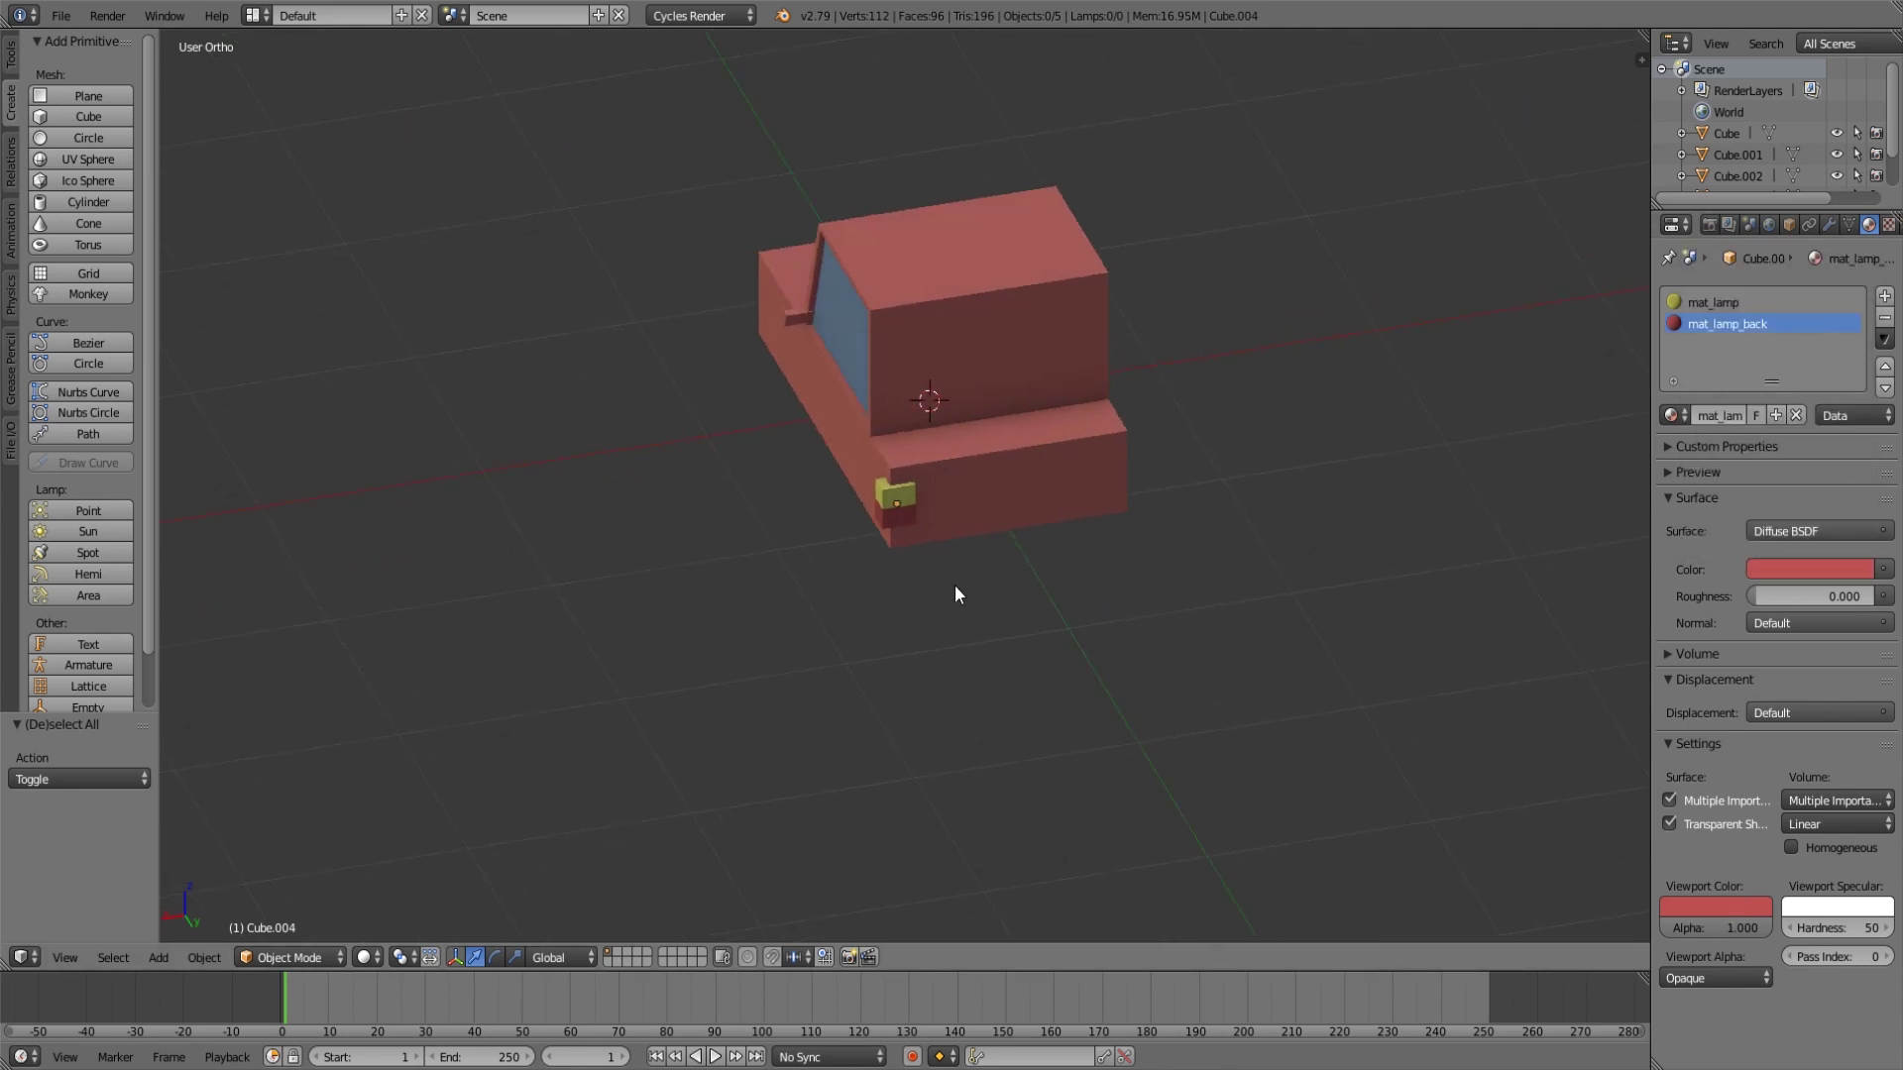
scroll(935, 537, "up", 3)
right_click(909, 512)
key("ctrl+KP_3")
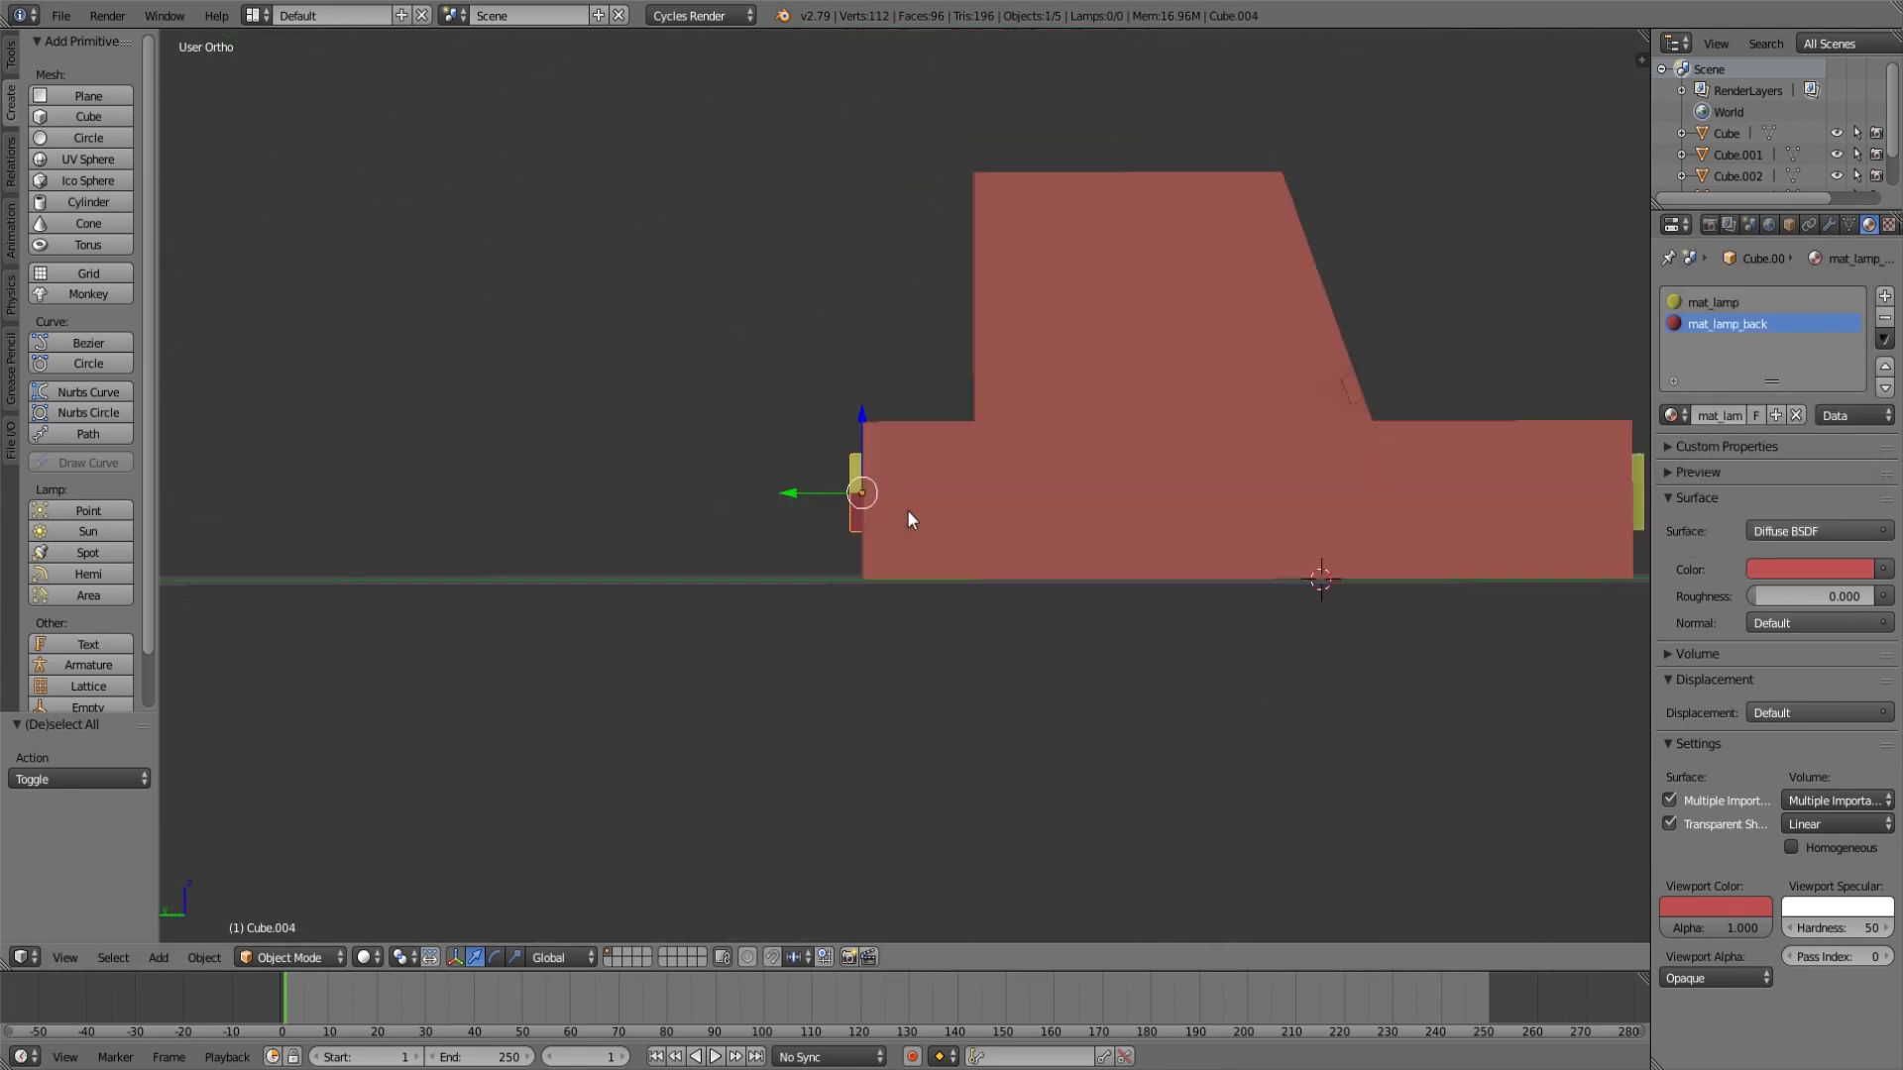
key("ctrl+KP_1")
key("shift+d")
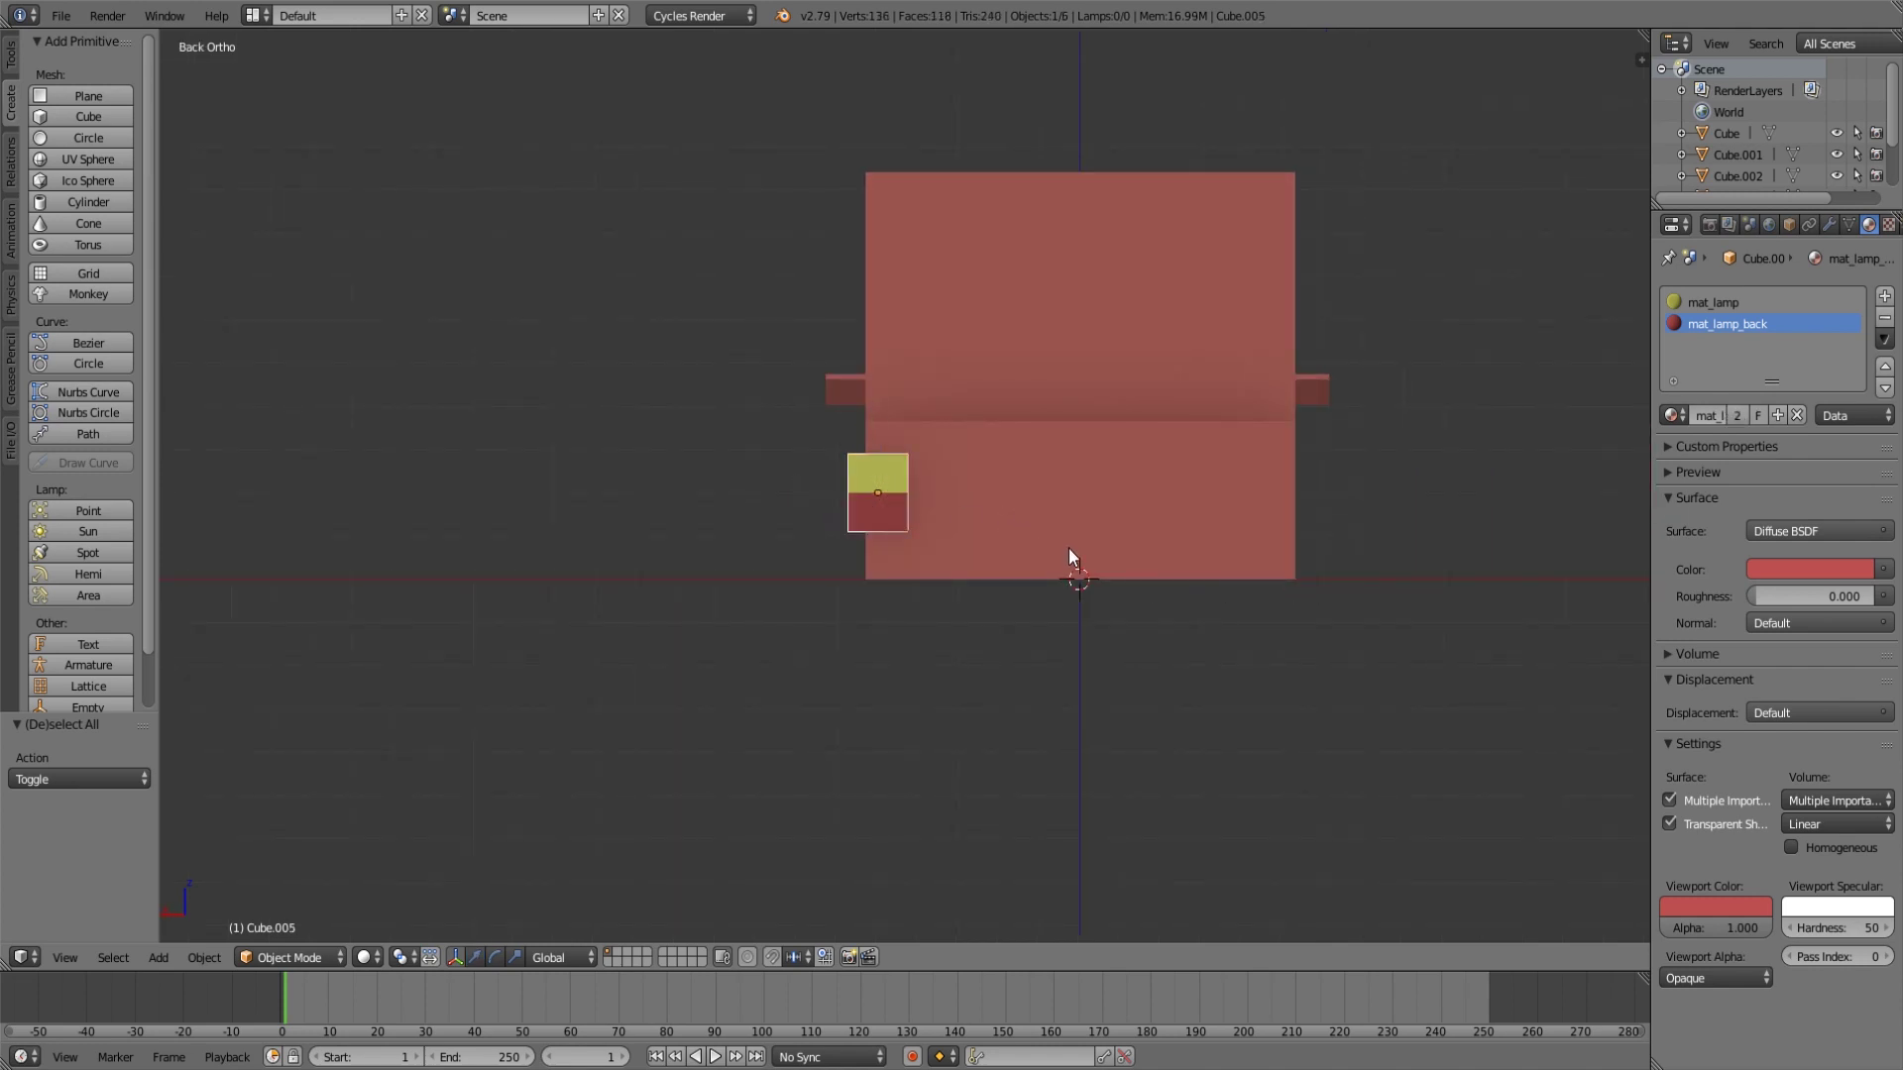
right_click(1068, 549)
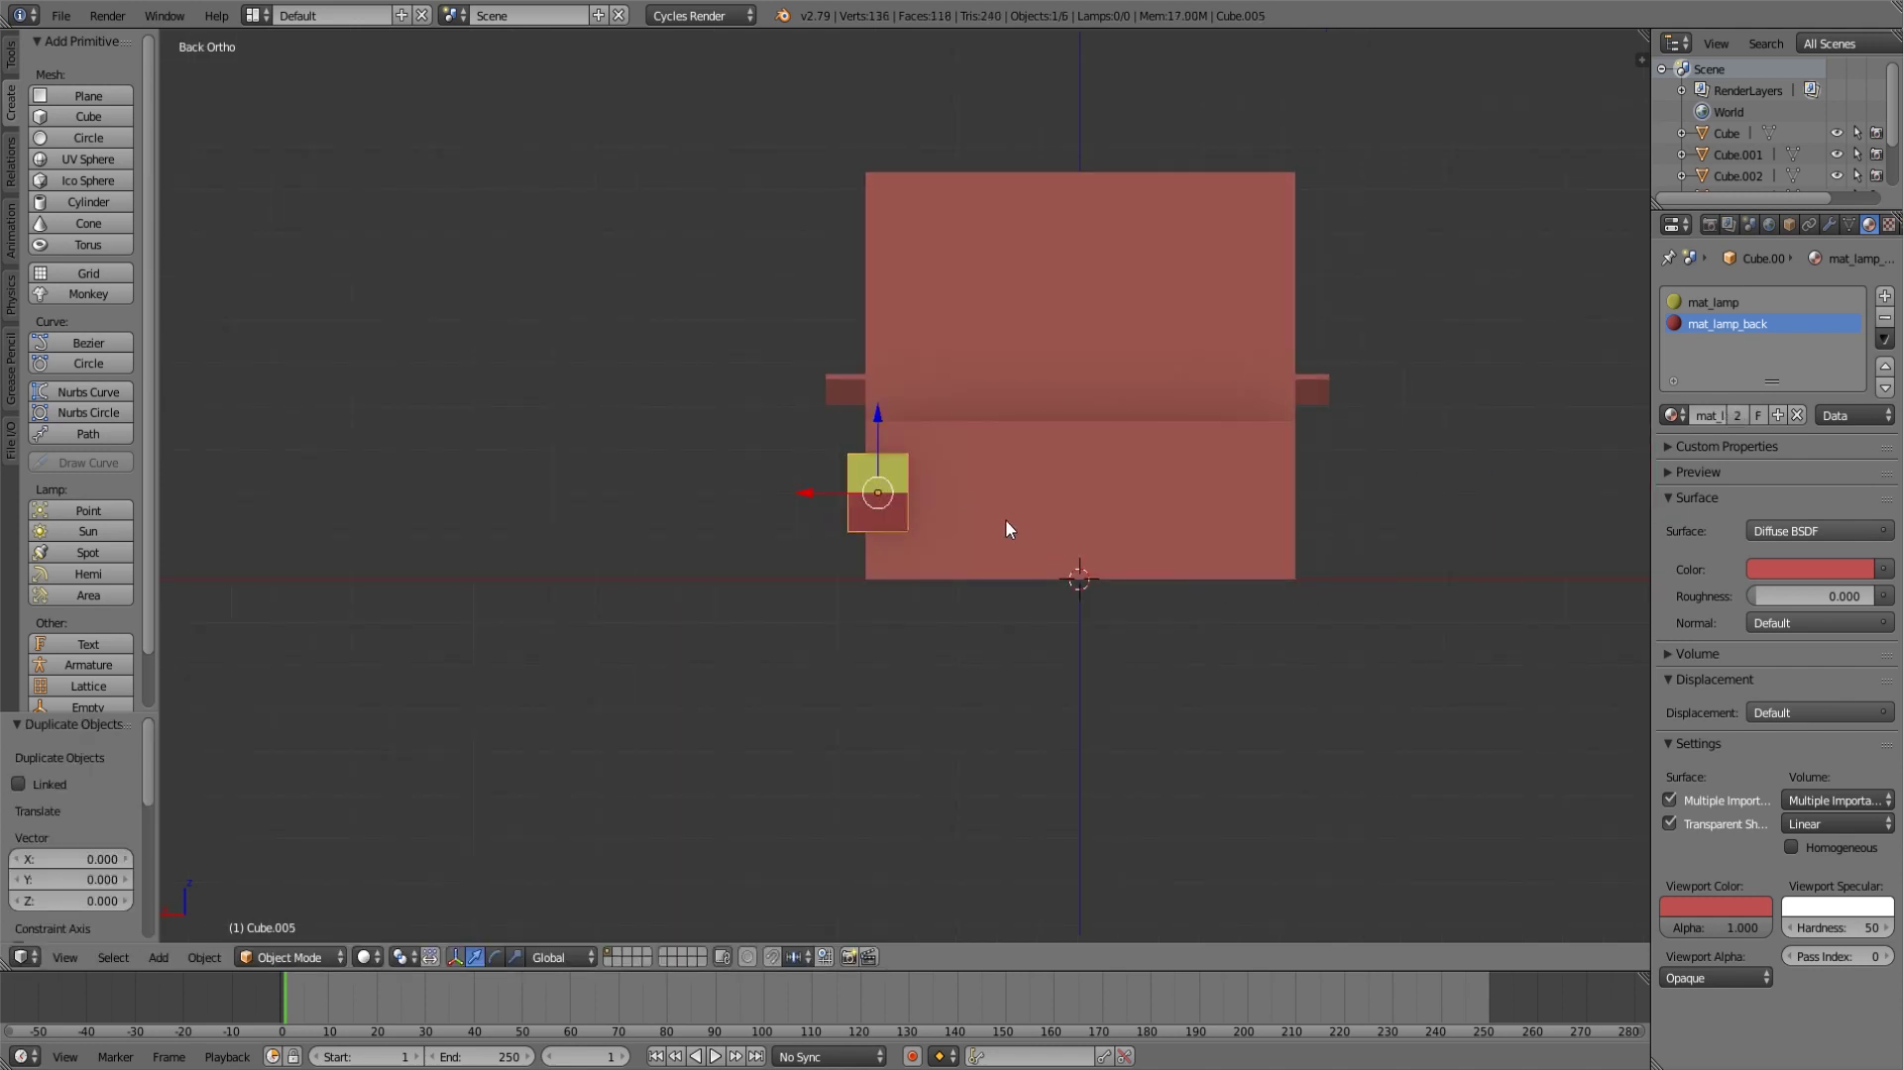
left_click_drag(804, 493, 1209, 519)
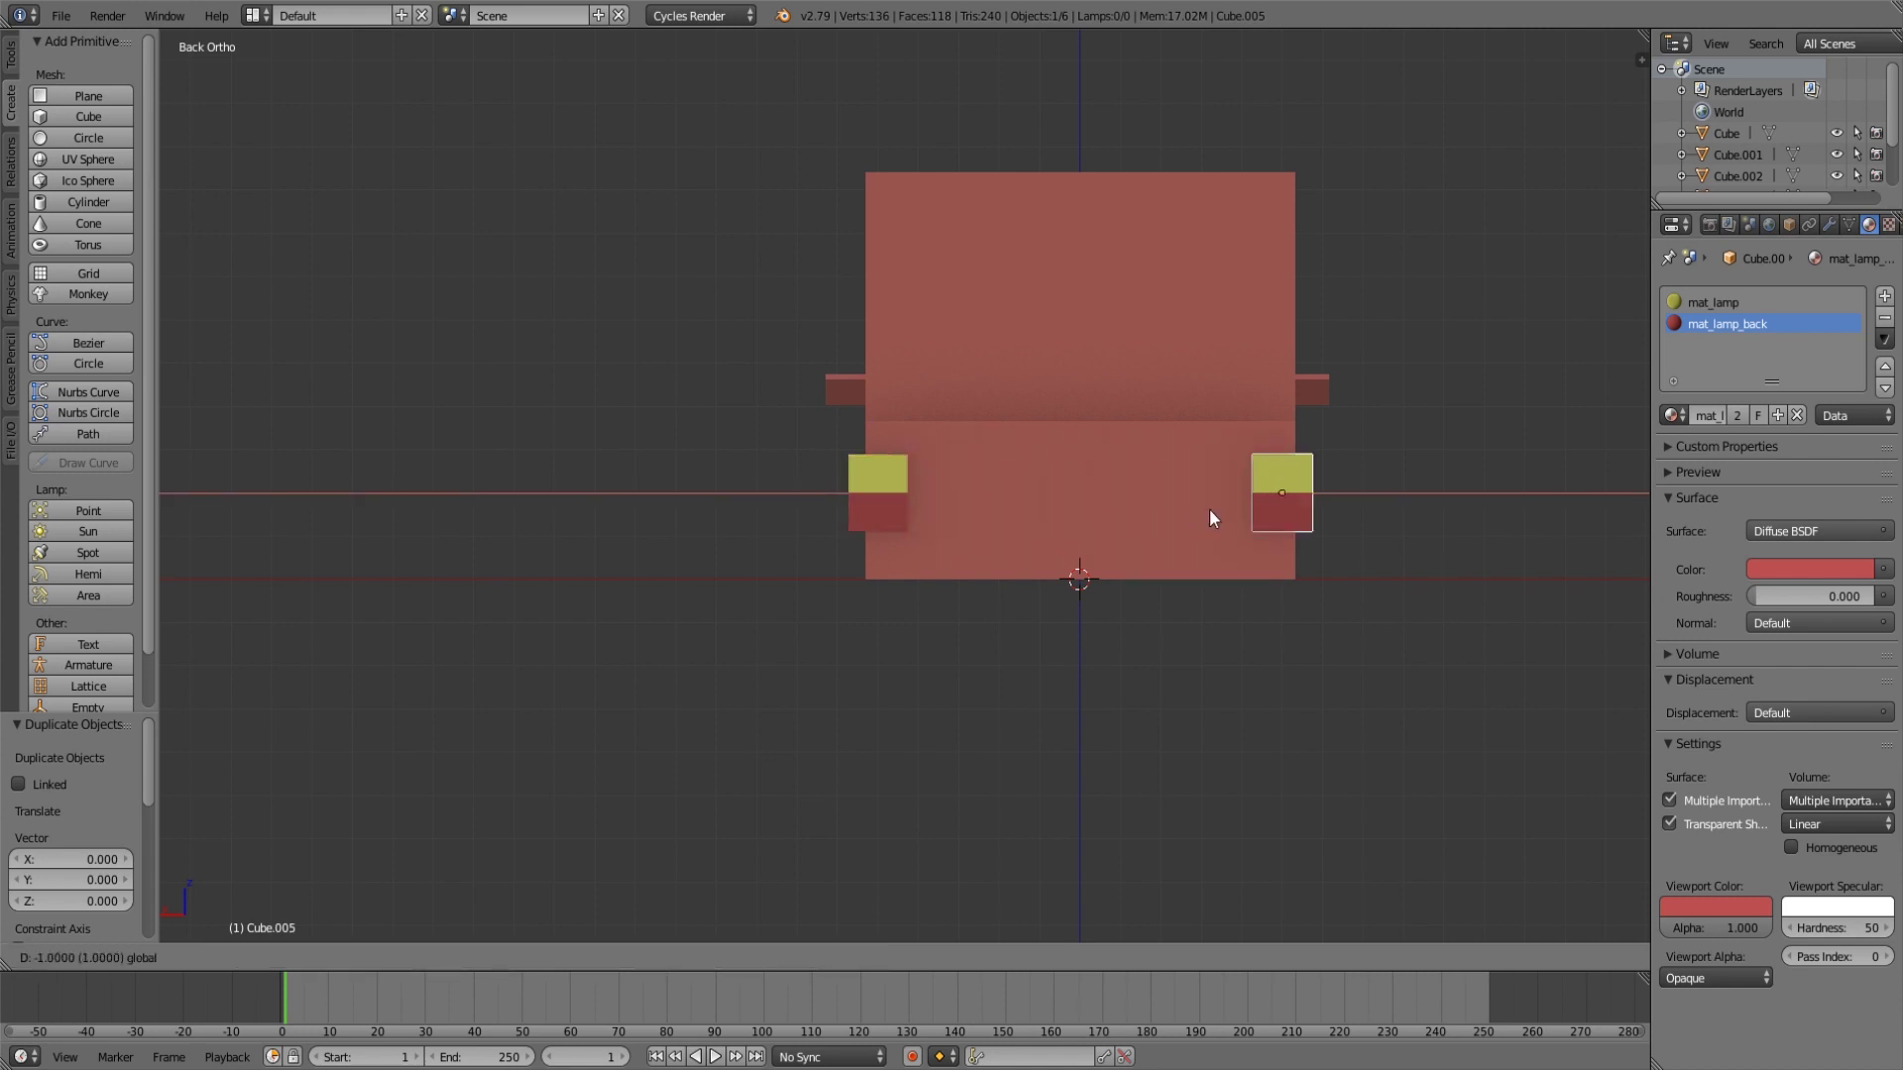
left_click(1209, 508)
middle_click_drag(1209, 508, 1433, 567)
key("r")
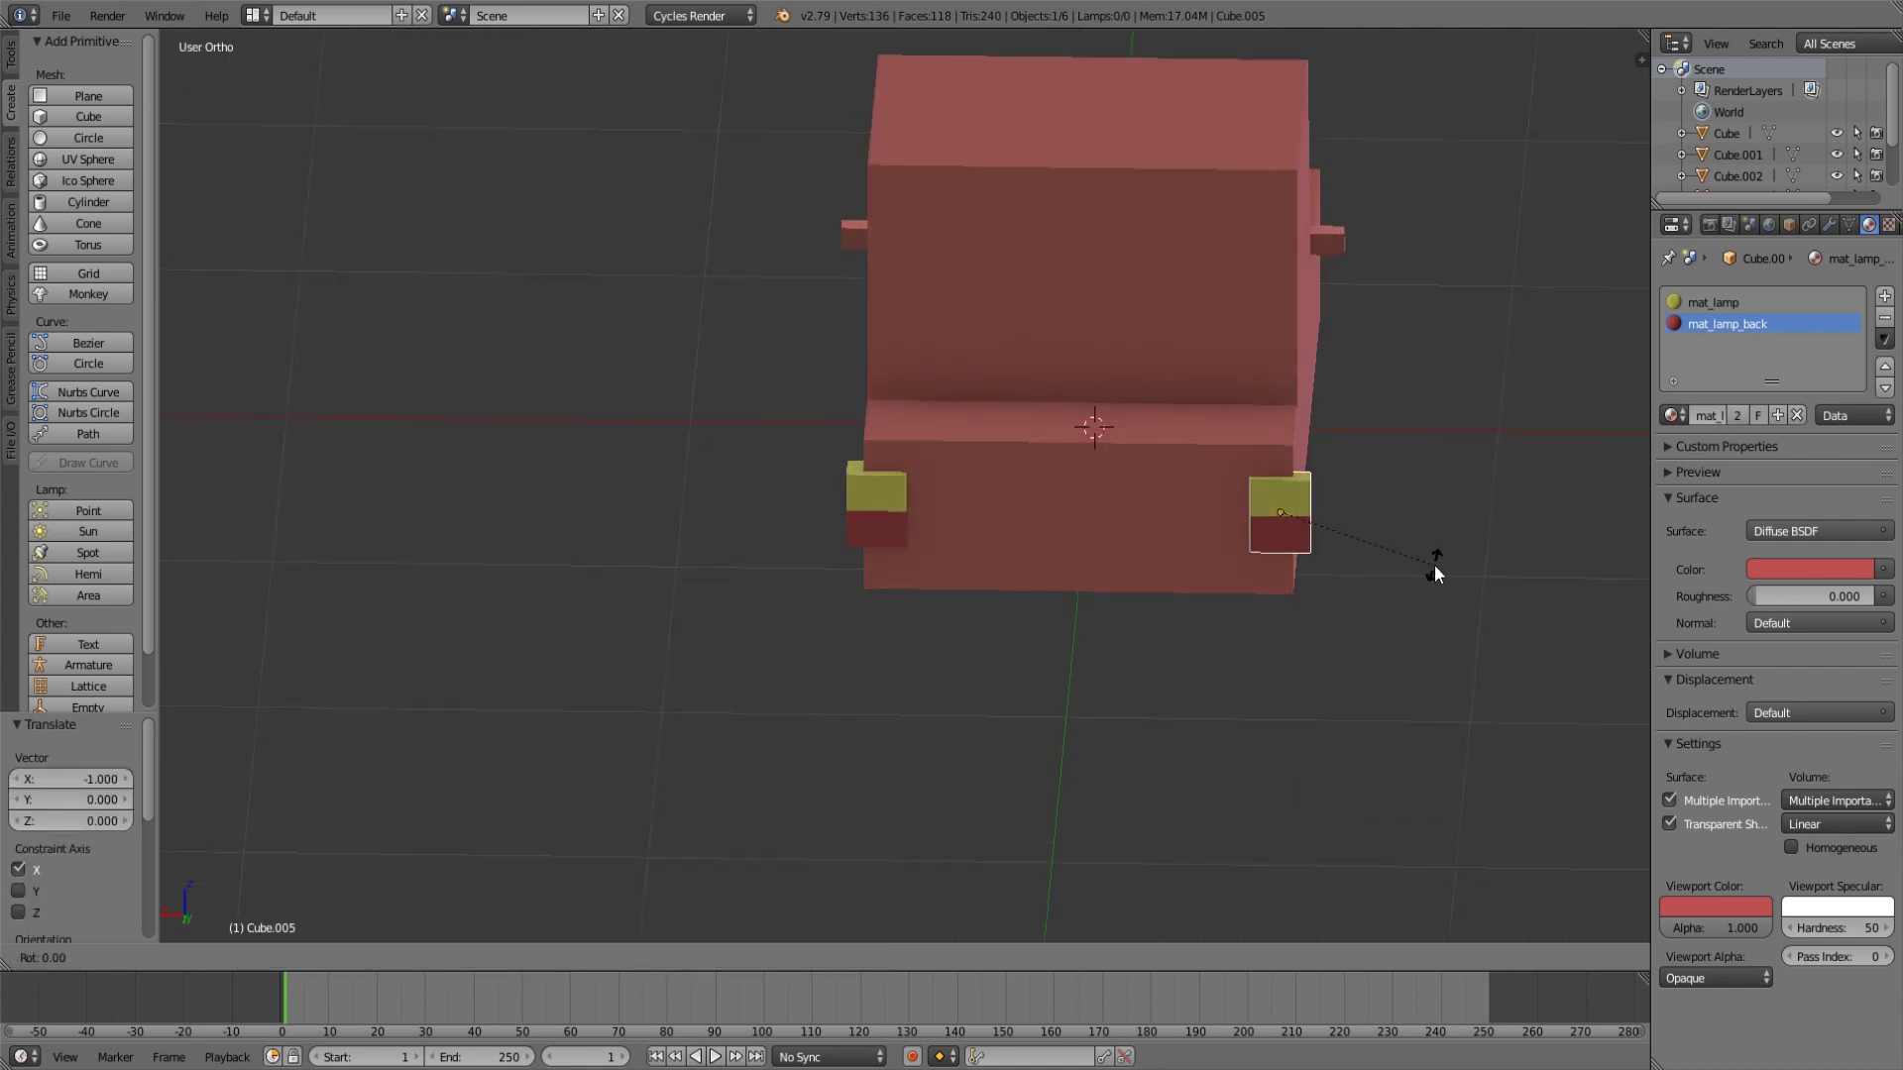
key("z")
right_click(1414, 602)
Rotate the duplicated rear lamp -180° about the global Y axis.
key("r")
key("y")
type("180")
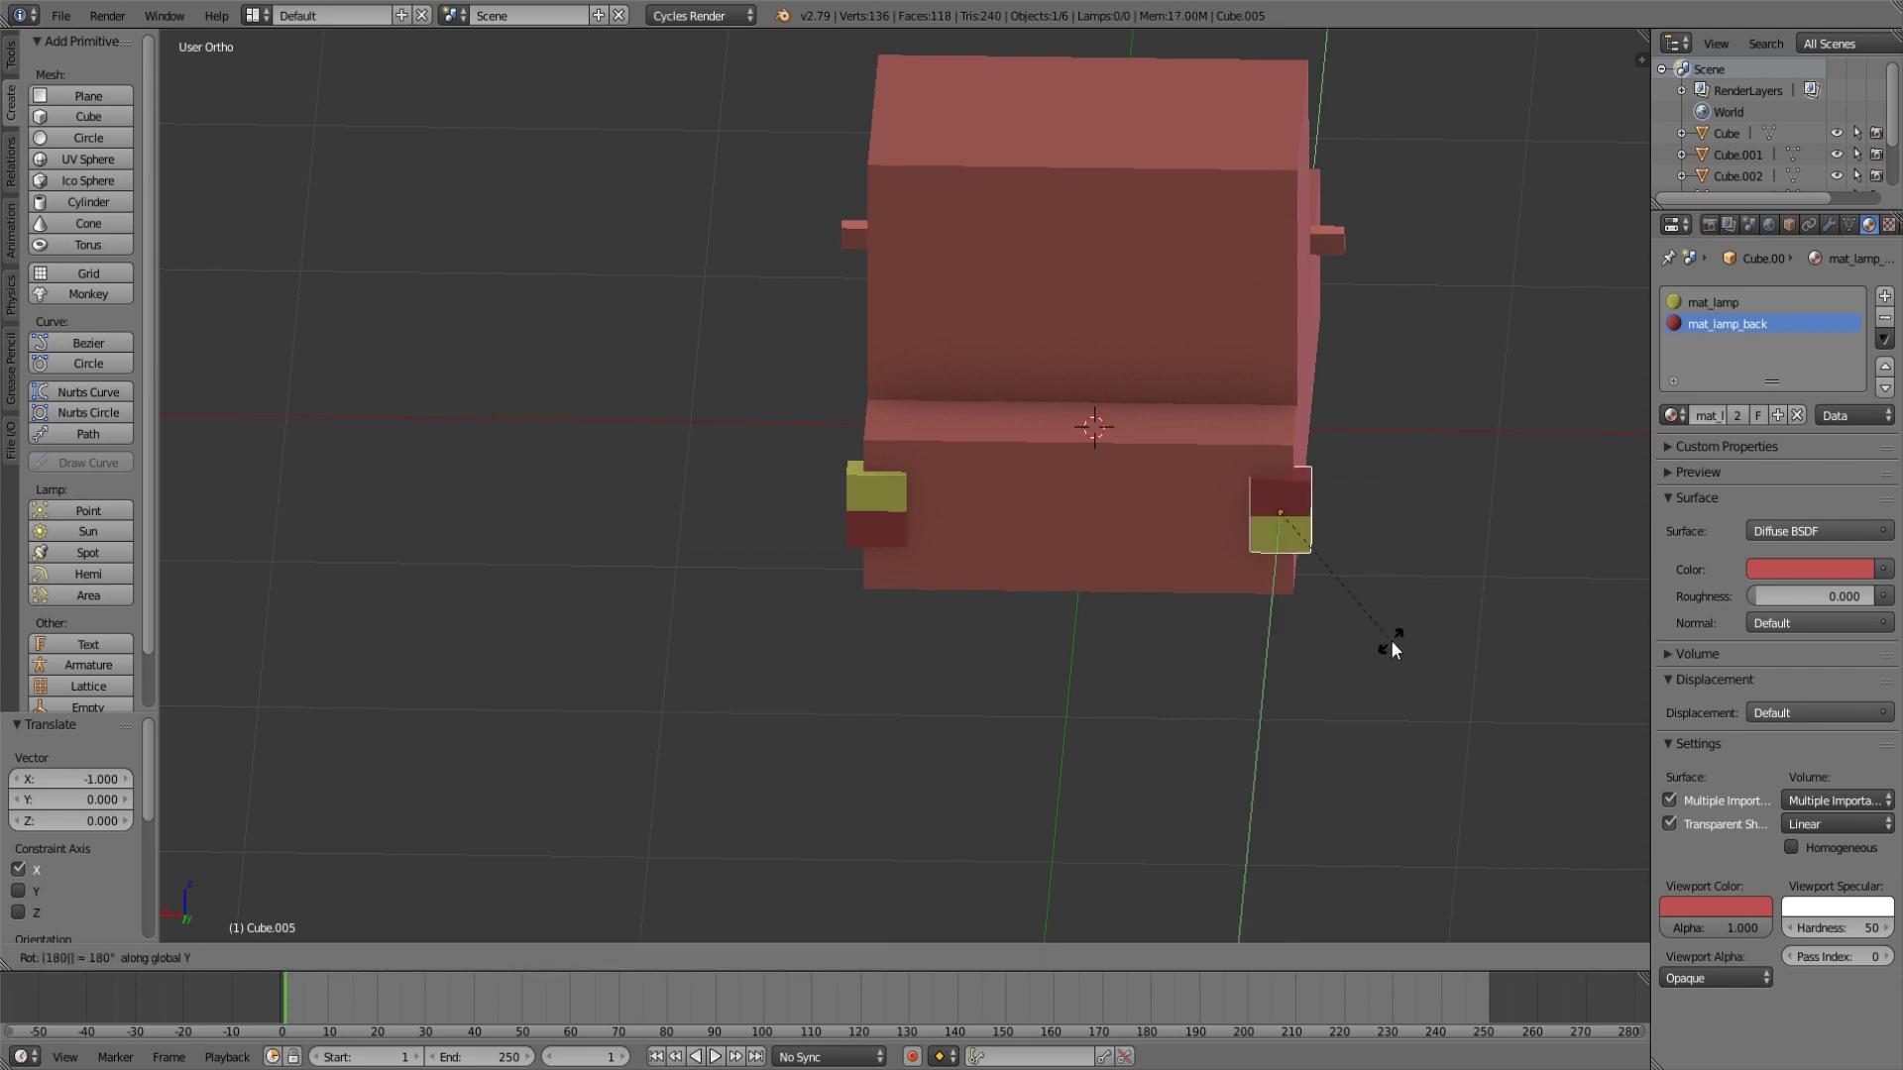
key("BackSpace")
key("BackSpace")
key("BackSpace")
key("BackSpace")
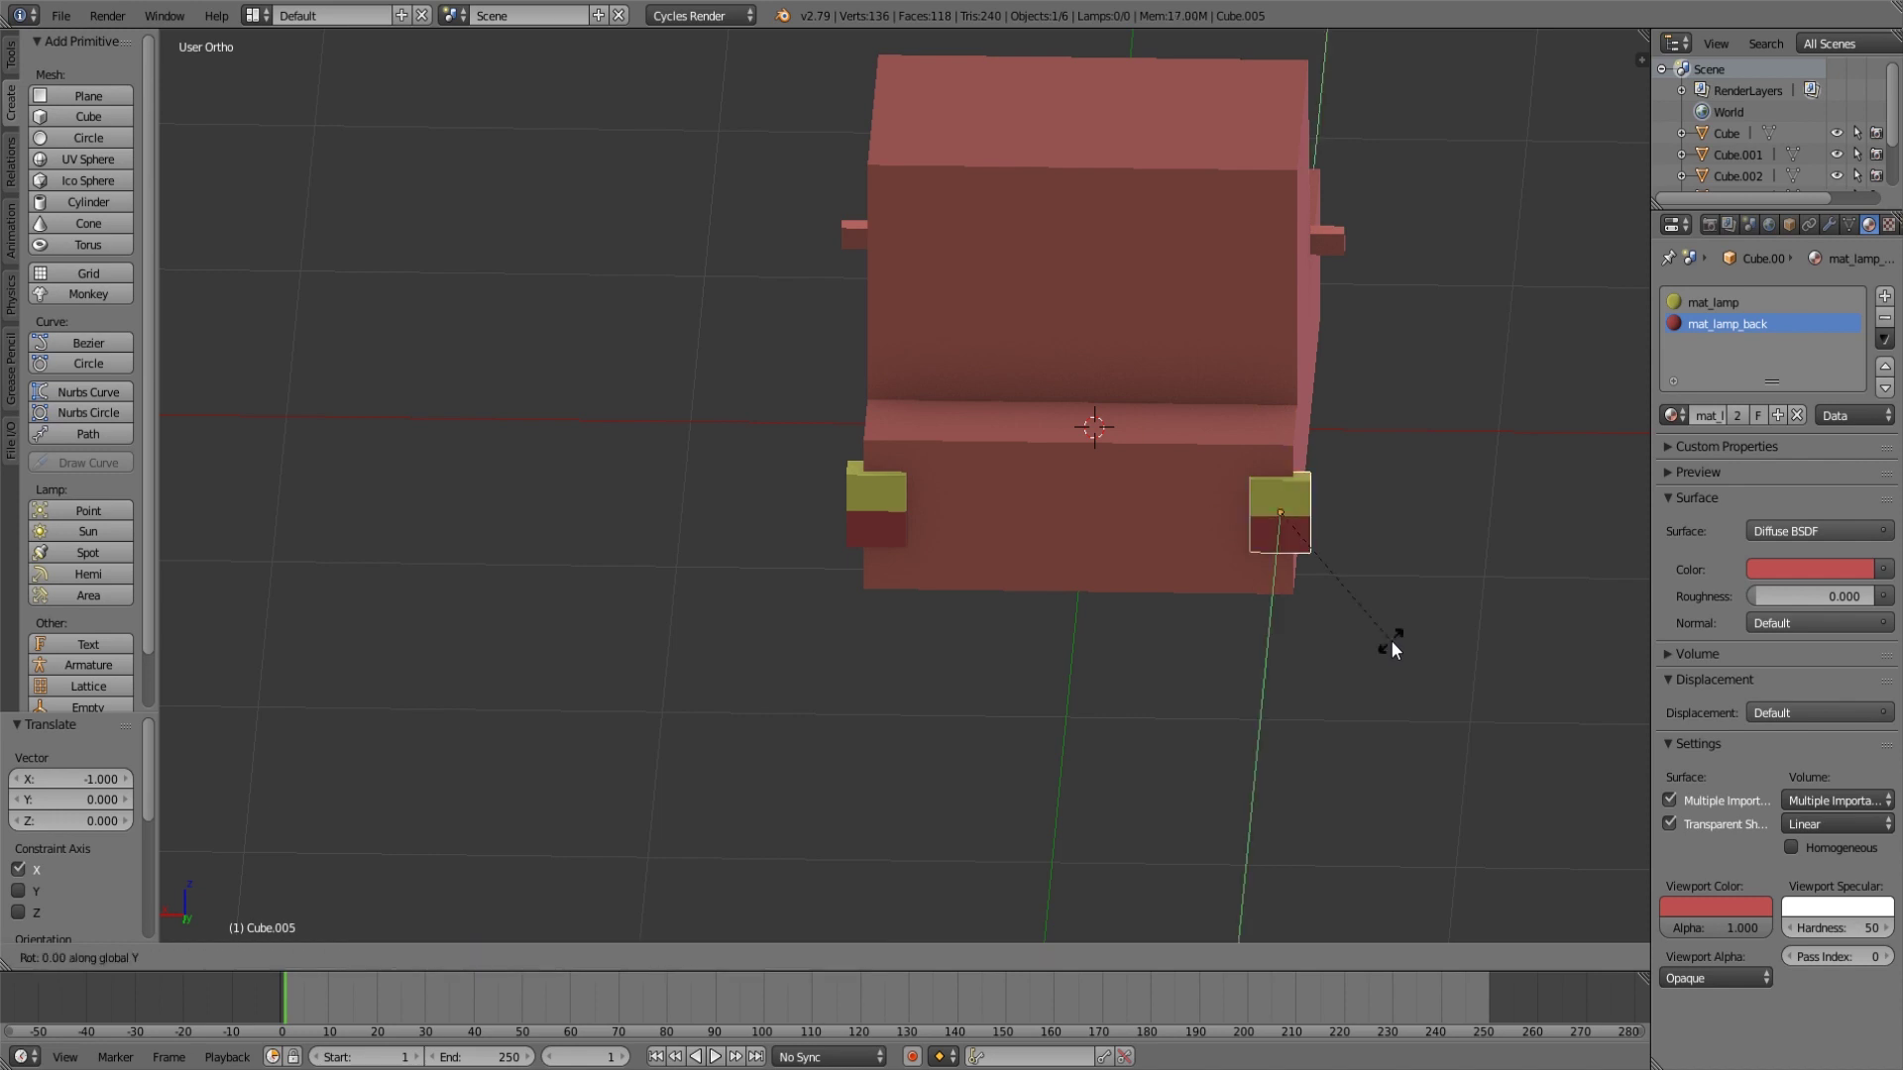
type("180")
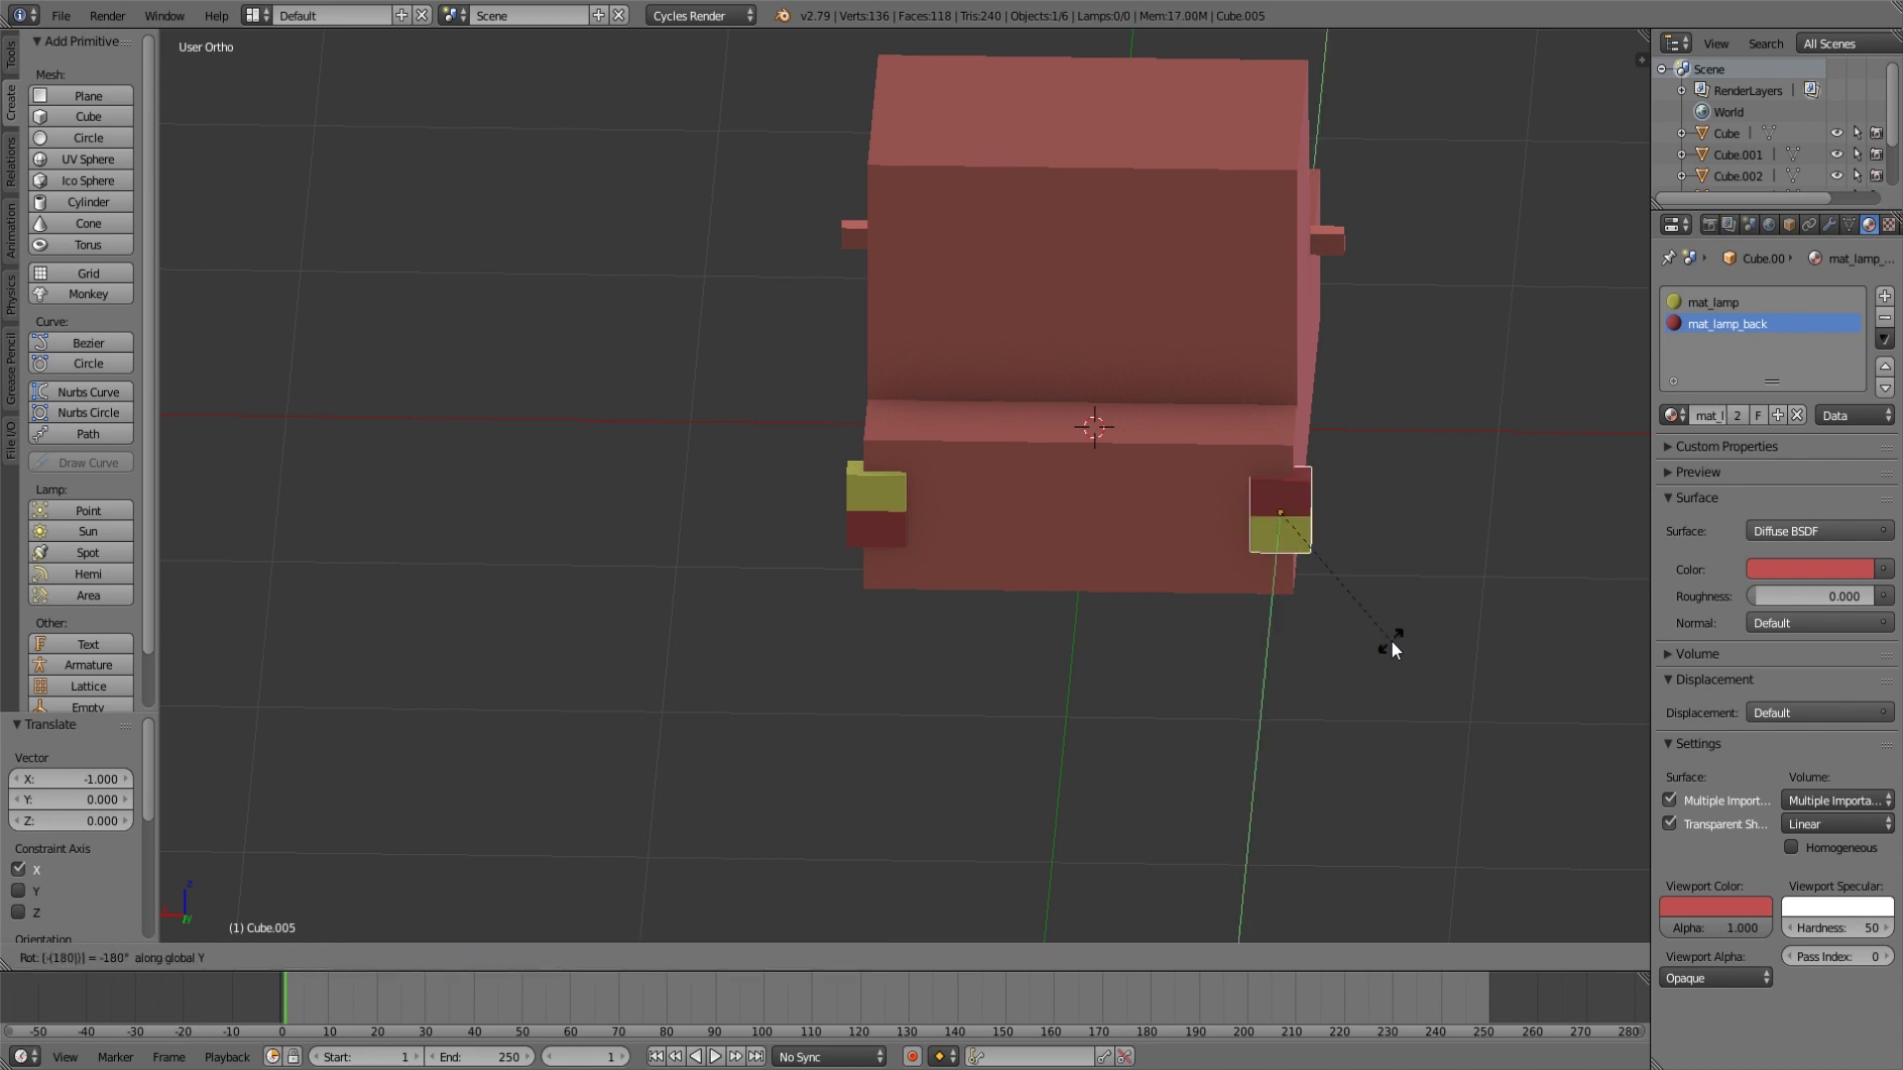
key("Return")
In Edit Mode, assign mat_lamp to the rear, top and outer faces of the lamp copy's red upper half.
middle_click_drag(1392, 650, 1274, 650)
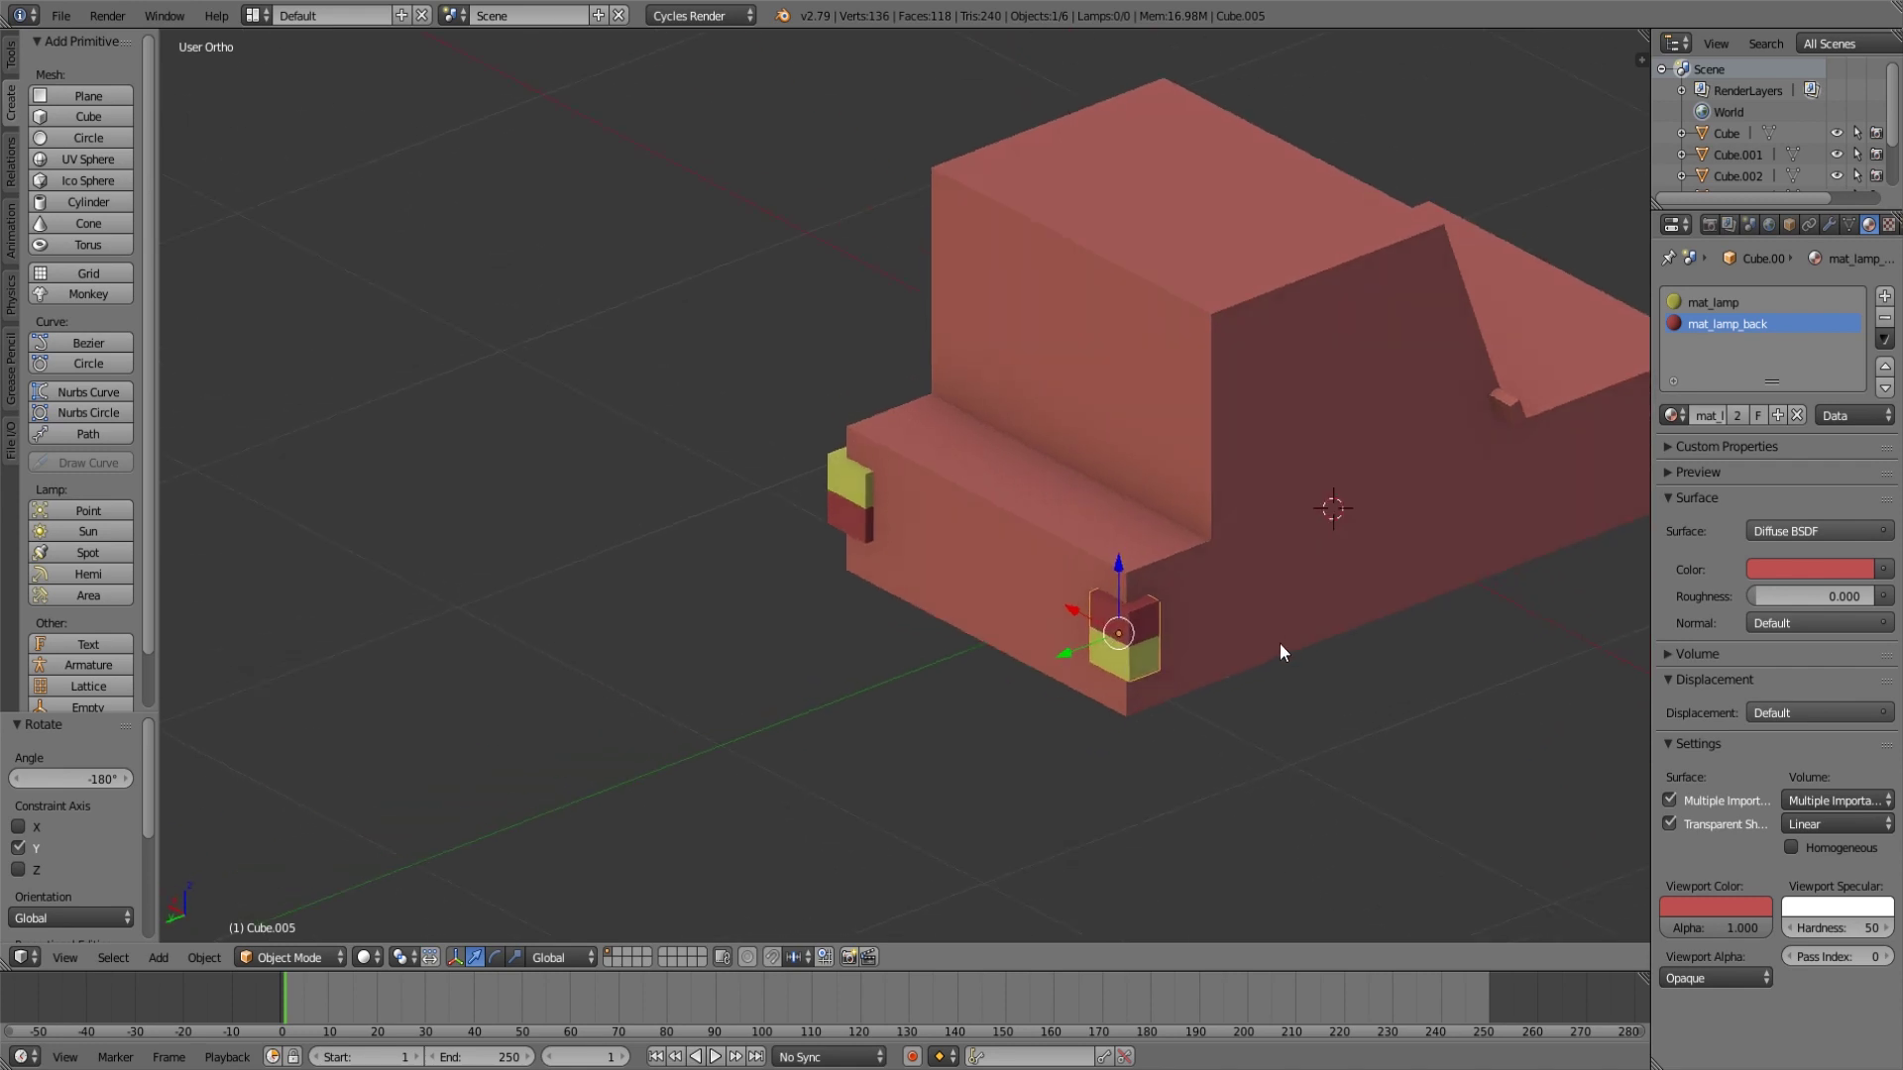
scroll(1184, 478, "up", 4)
scroll(1181, 481, "up", 2)
key("Tab")
right_click(1169, 421)
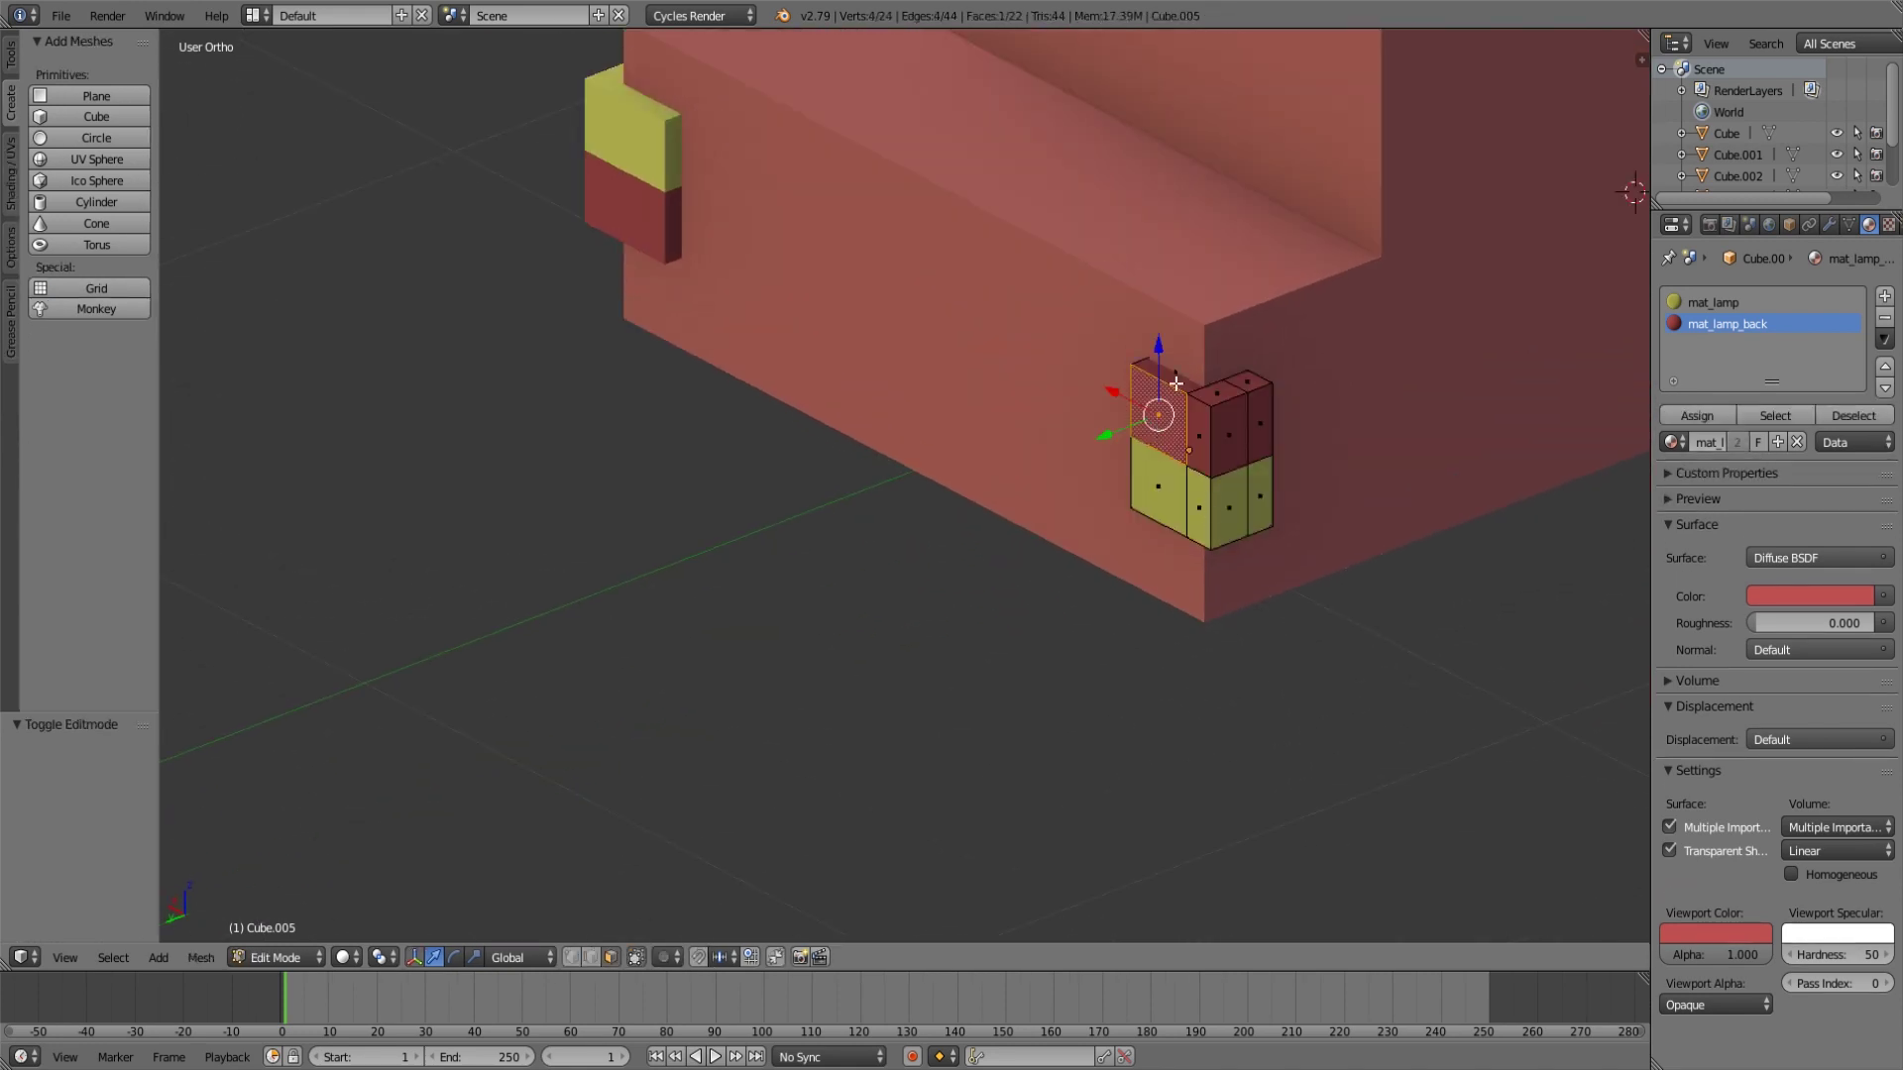
right_click(1202, 434, "shift")
right_click(1247, 383, "shift")
right_click(1221, 393, "shift")
right_click(1240, 421, "shift")
right_click(1261, 417, "shift")
left_click(1713, 302)
left_click(1696, 415)
Assign mat_lamp to the two remaining red end faces on the lamp copy's upper half.
middle_click_drag(1507, 459, 417, 381)
right_click(534, 399)
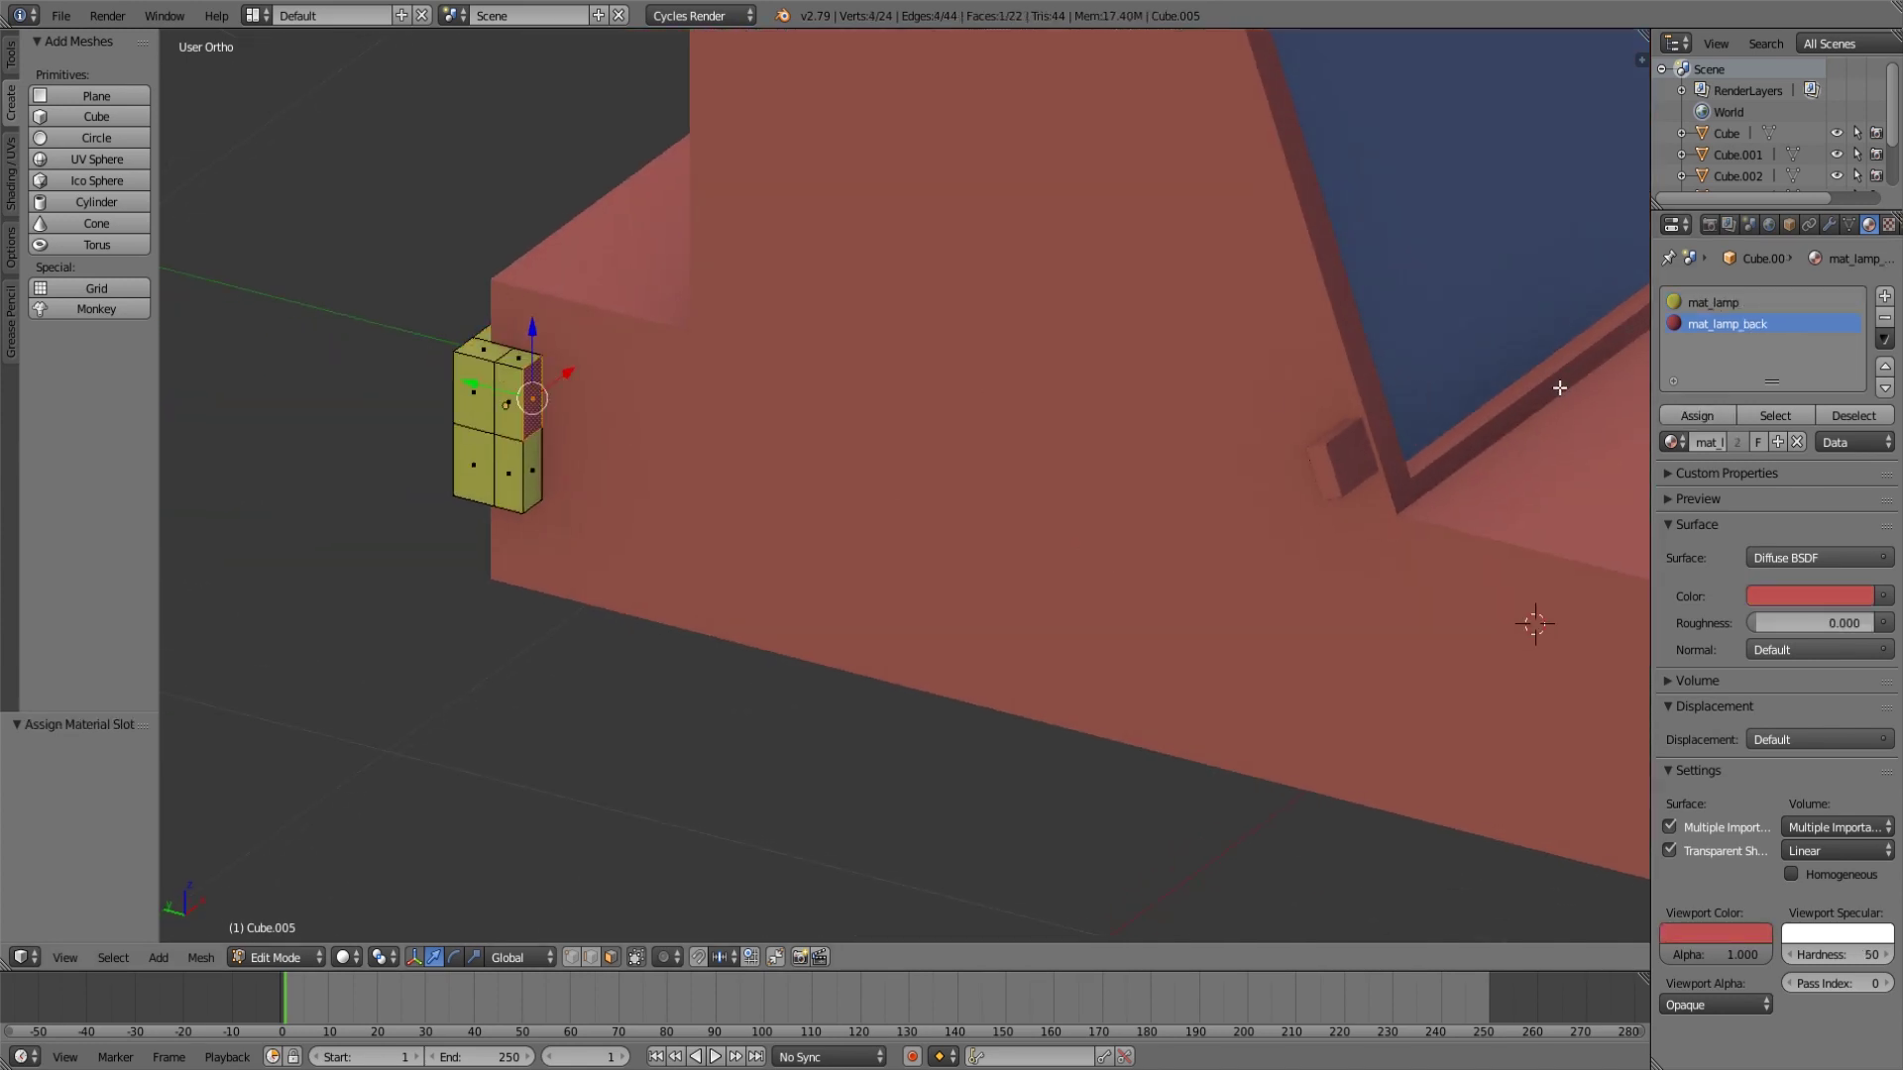
left_click(1728, 299)
left_click(1680, 416)
middle_click_drag(1437, 614, 983, 501)
right_click(1044, 363)
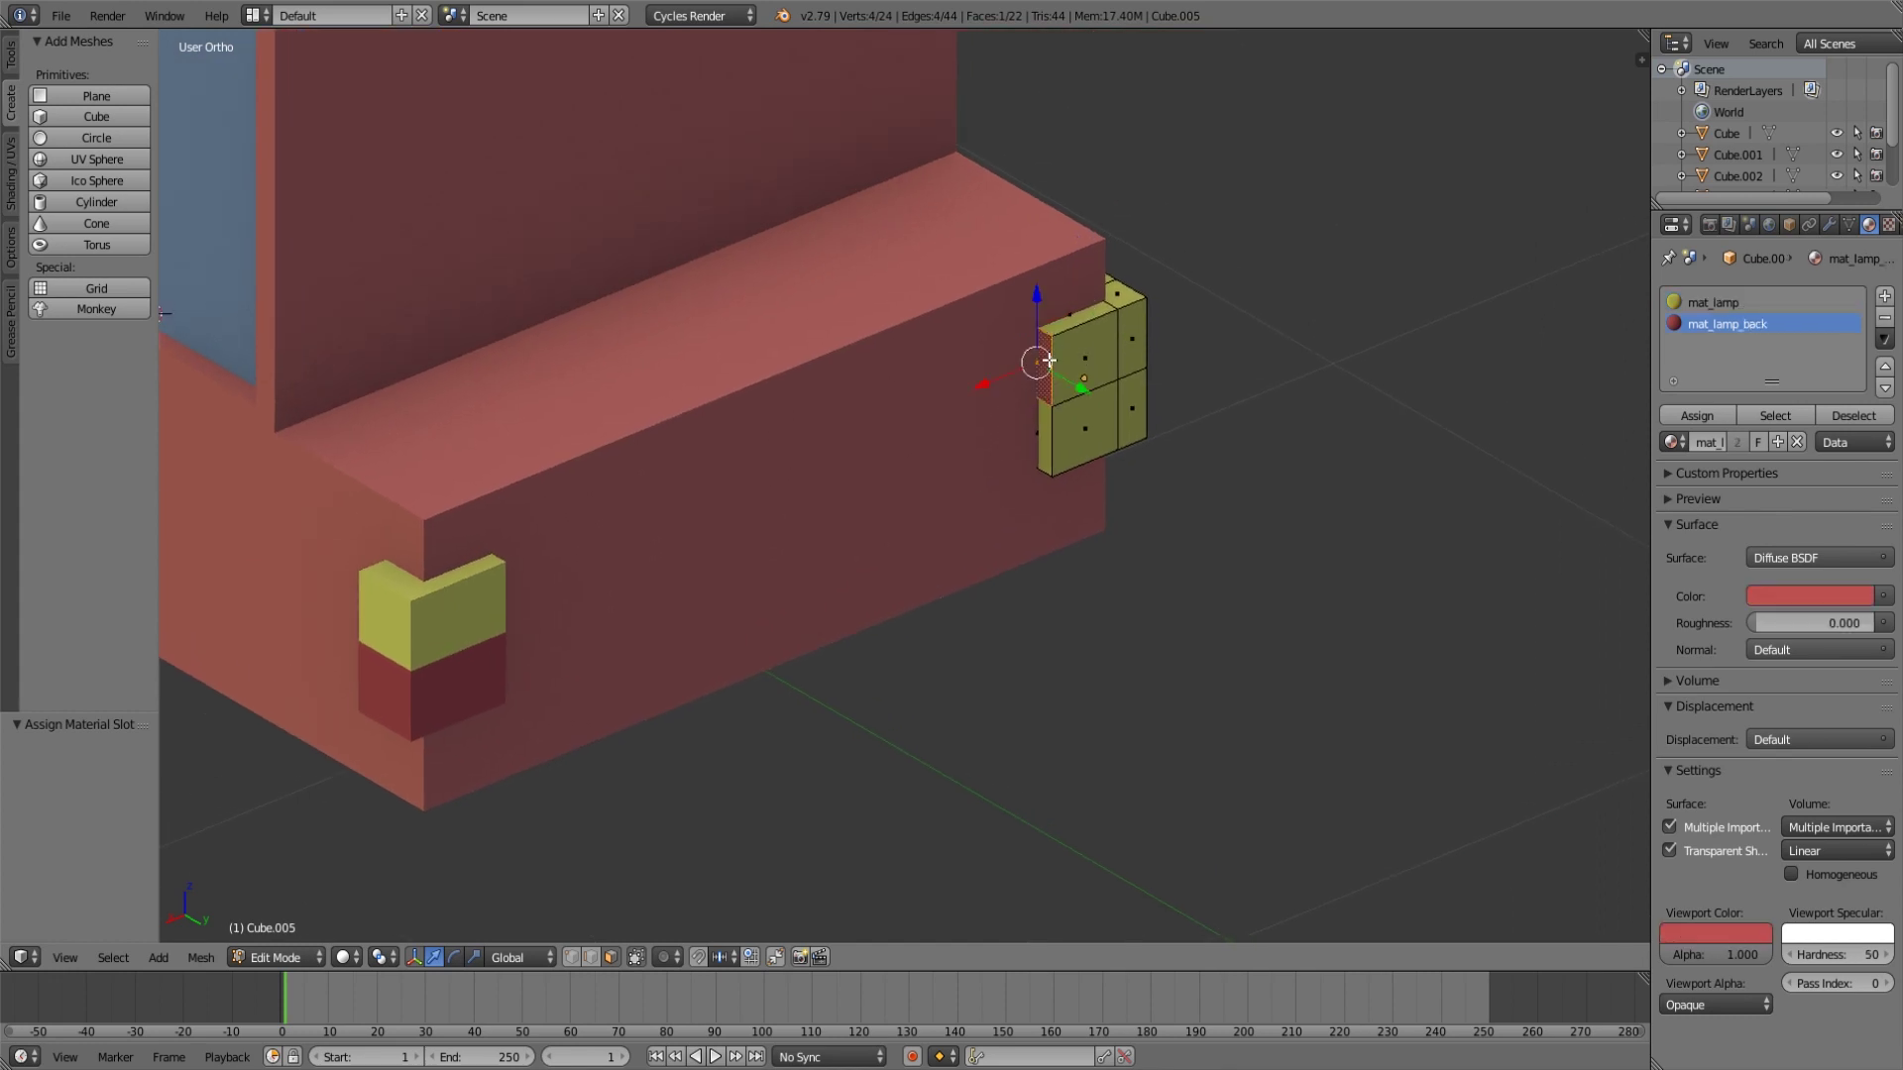
left_click(1713, 302)
left_click(1698, 415)
Assign mat_lamp_back to all faces of the lamp copy's lower half, return to Object Mode and clear the selection.
middle_click_drag(1018, 475, 1006, 467)
right_click(1053, 453)
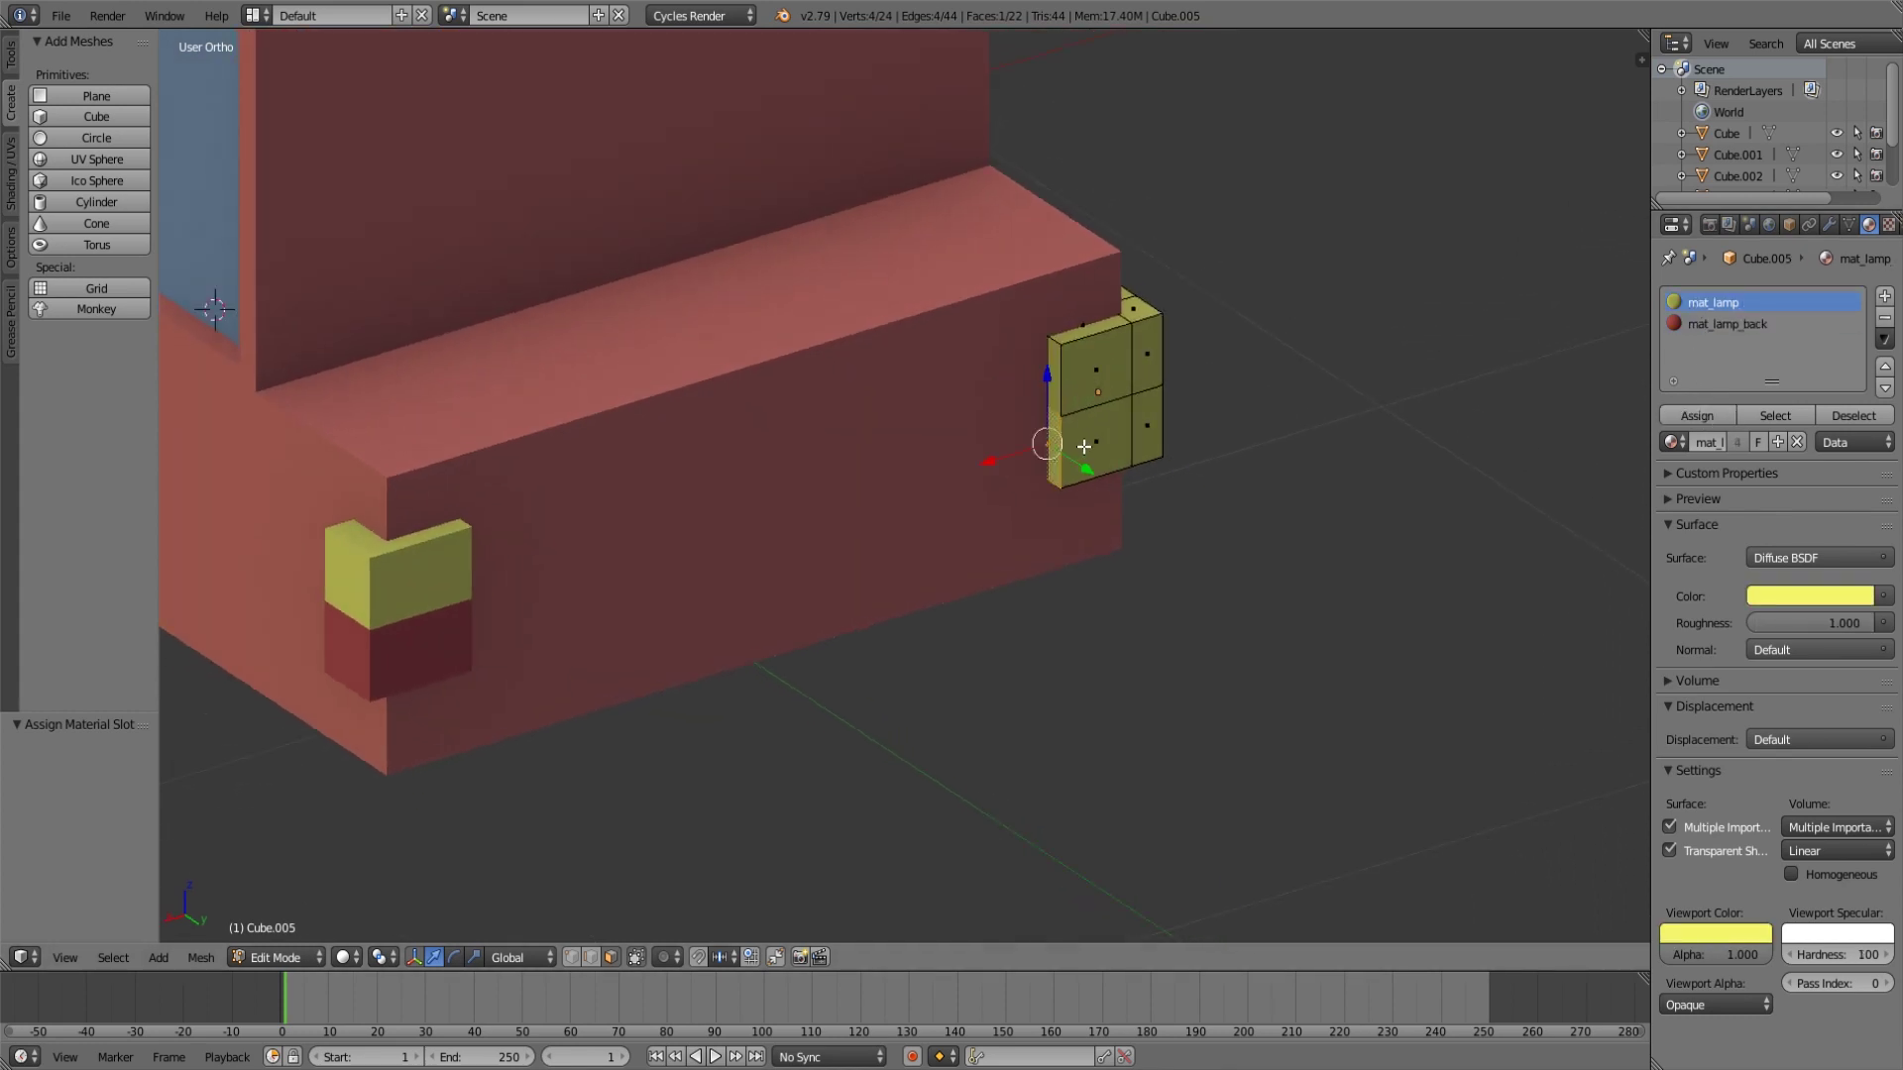
right_click(1086, 440, "shift")
right_click(1137, 433, "shift")
middle_click_drag(1259, 503, 1100, 544)
right_click(1113, 587, "shift")
right_click(1145, 570, "shift")
middle_click_drag(1193, 595, 1065, 441)
right_click(734, 600, "shift")
right_click(1055, 377, "shift")
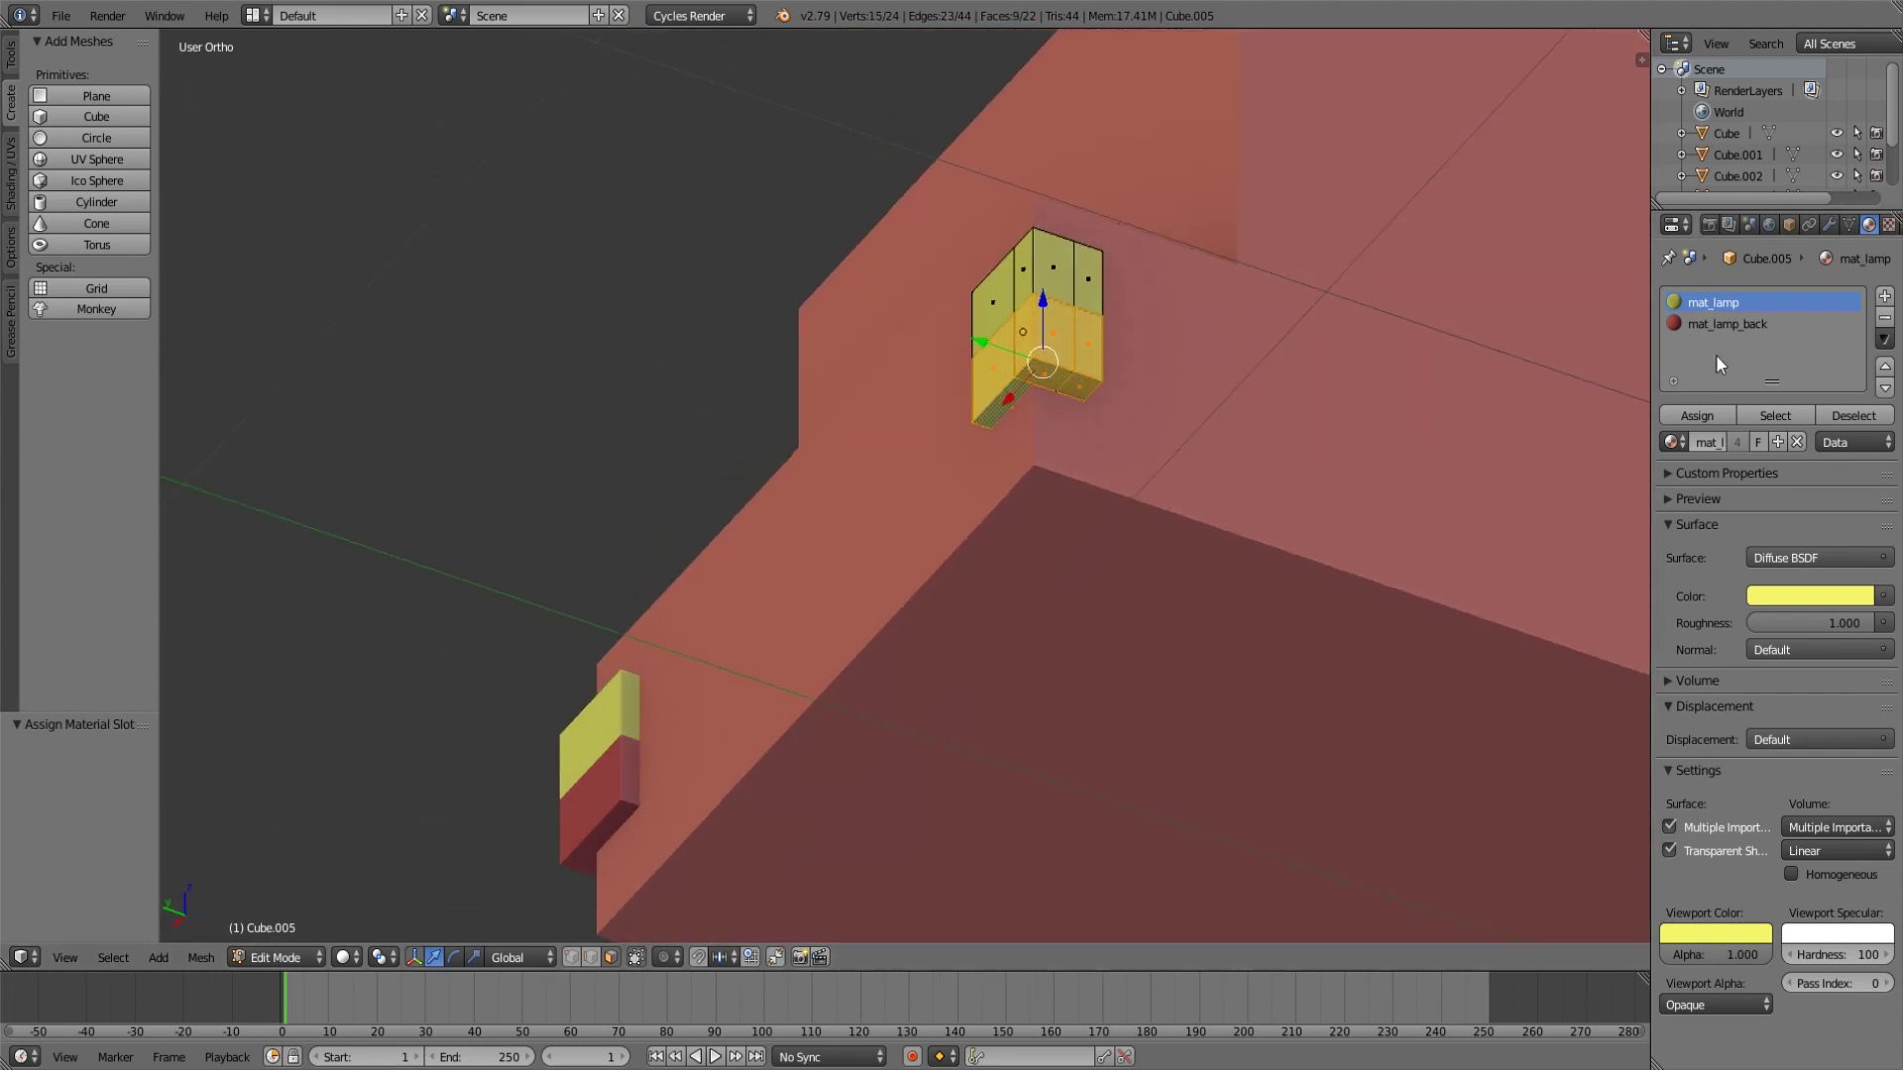
left_click(1749, 323)
left_click(1696, 415)
key("Tab")
scroll(1060, 562, "down", 5)
key("a")
Change the car body's mat_car viewport color to a yellowish orange and copy it to the diffuse color.
middle_click_drag(1060, 566, 1193, 628)
scroll(1186, 625, "up", 1)
right_click(1113, 539)
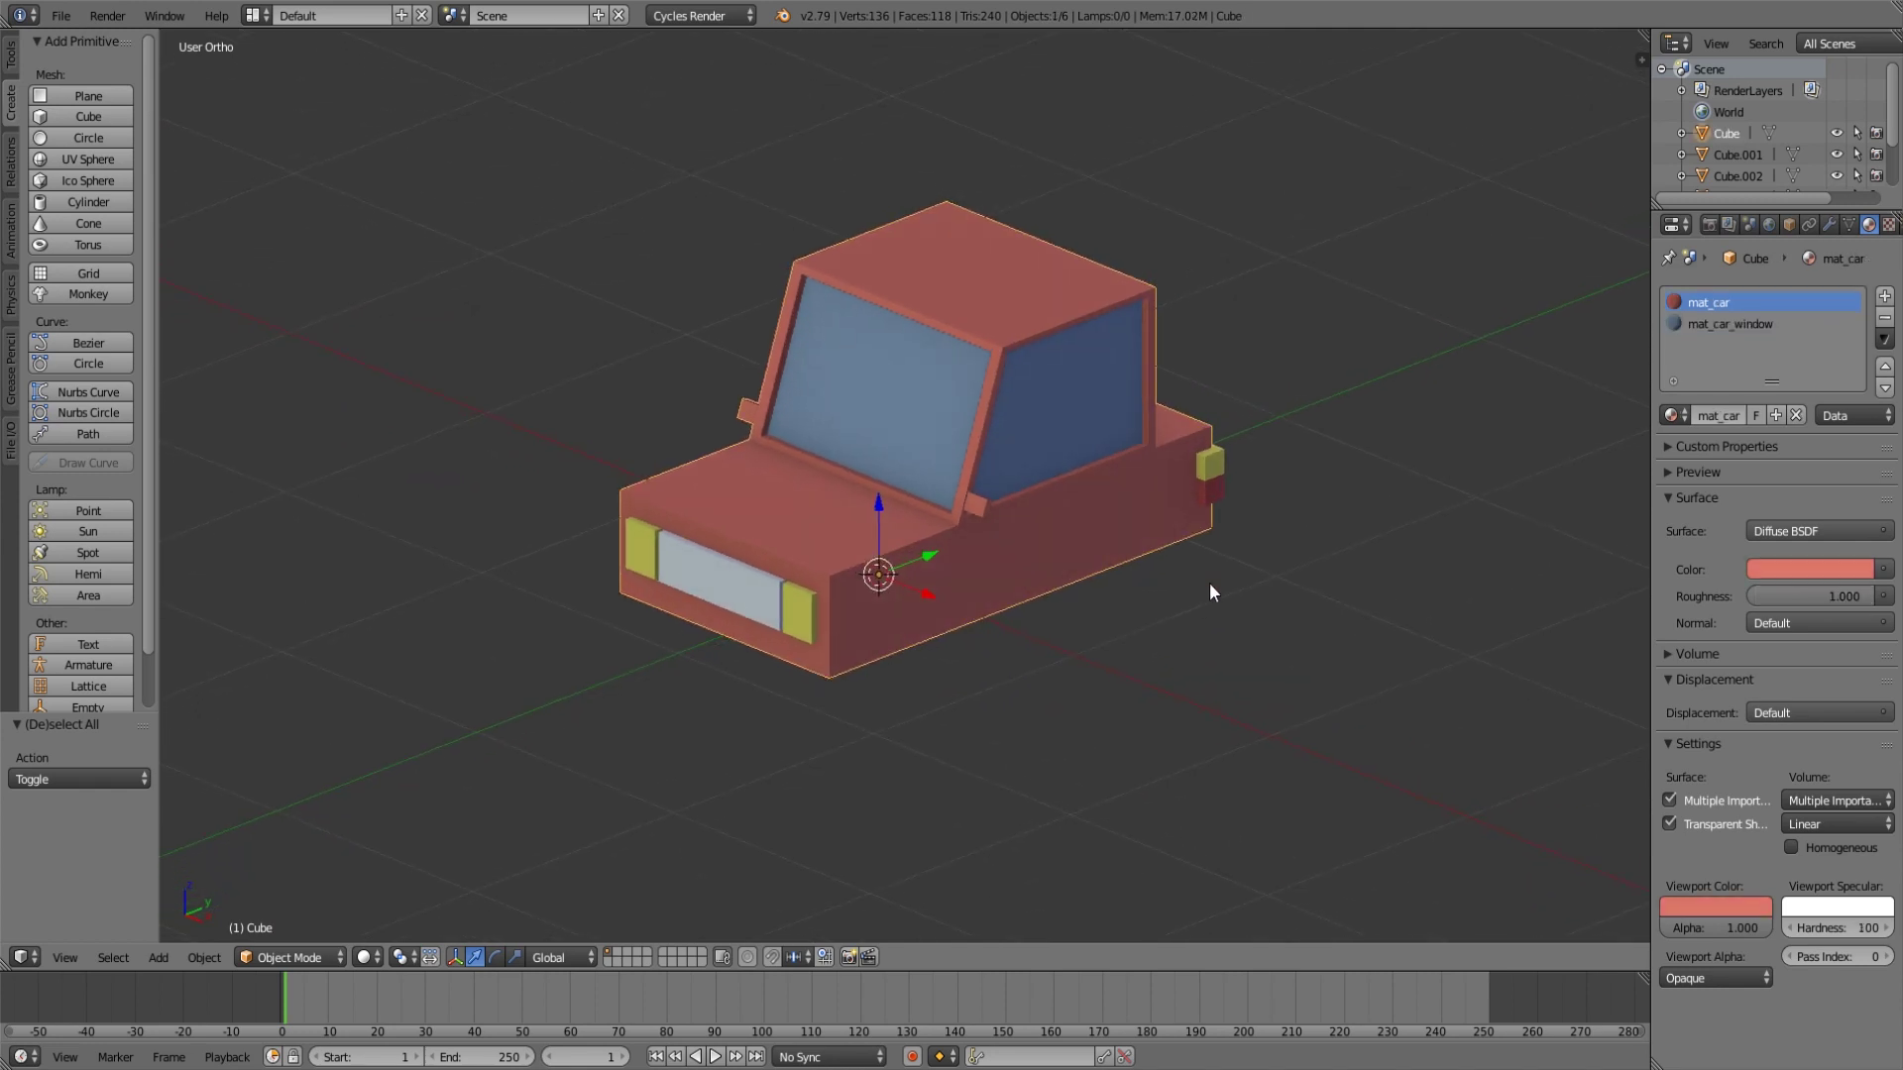
left_click(1716, 908)
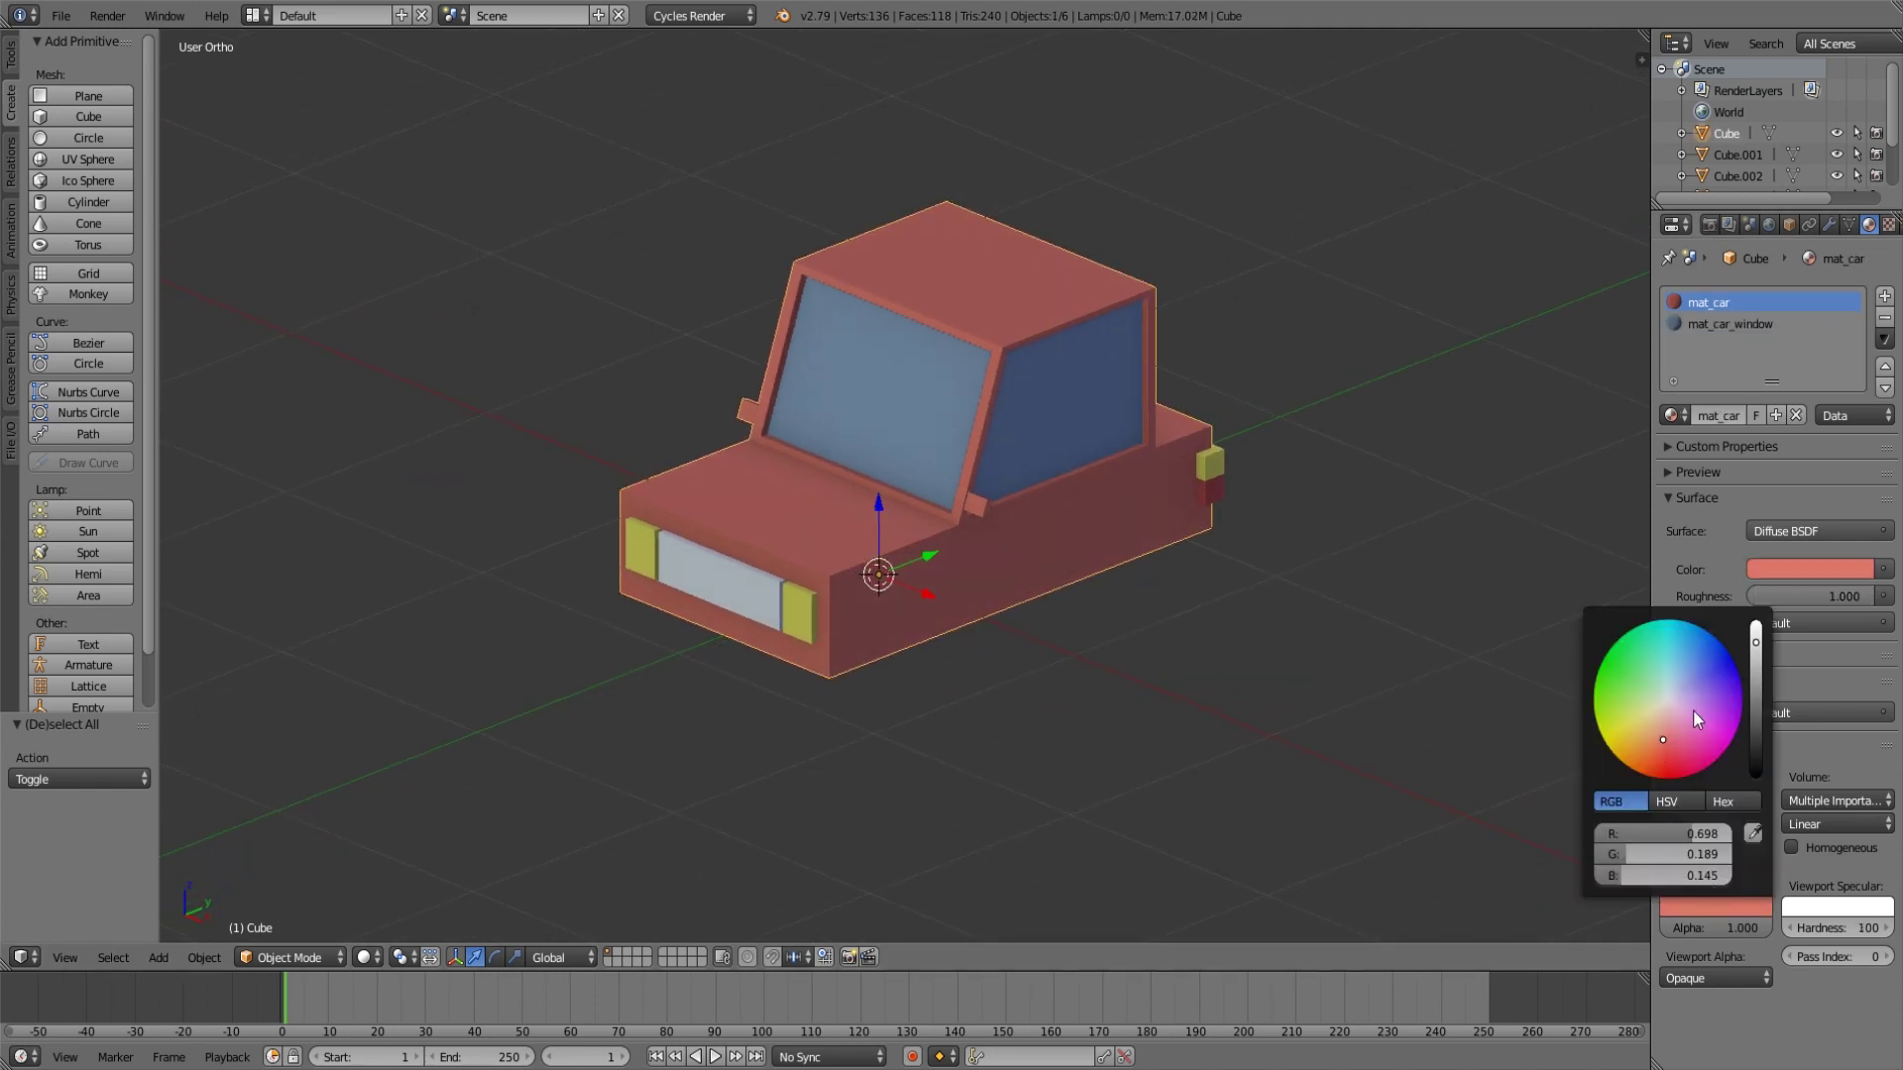
left_click(1659, 736)
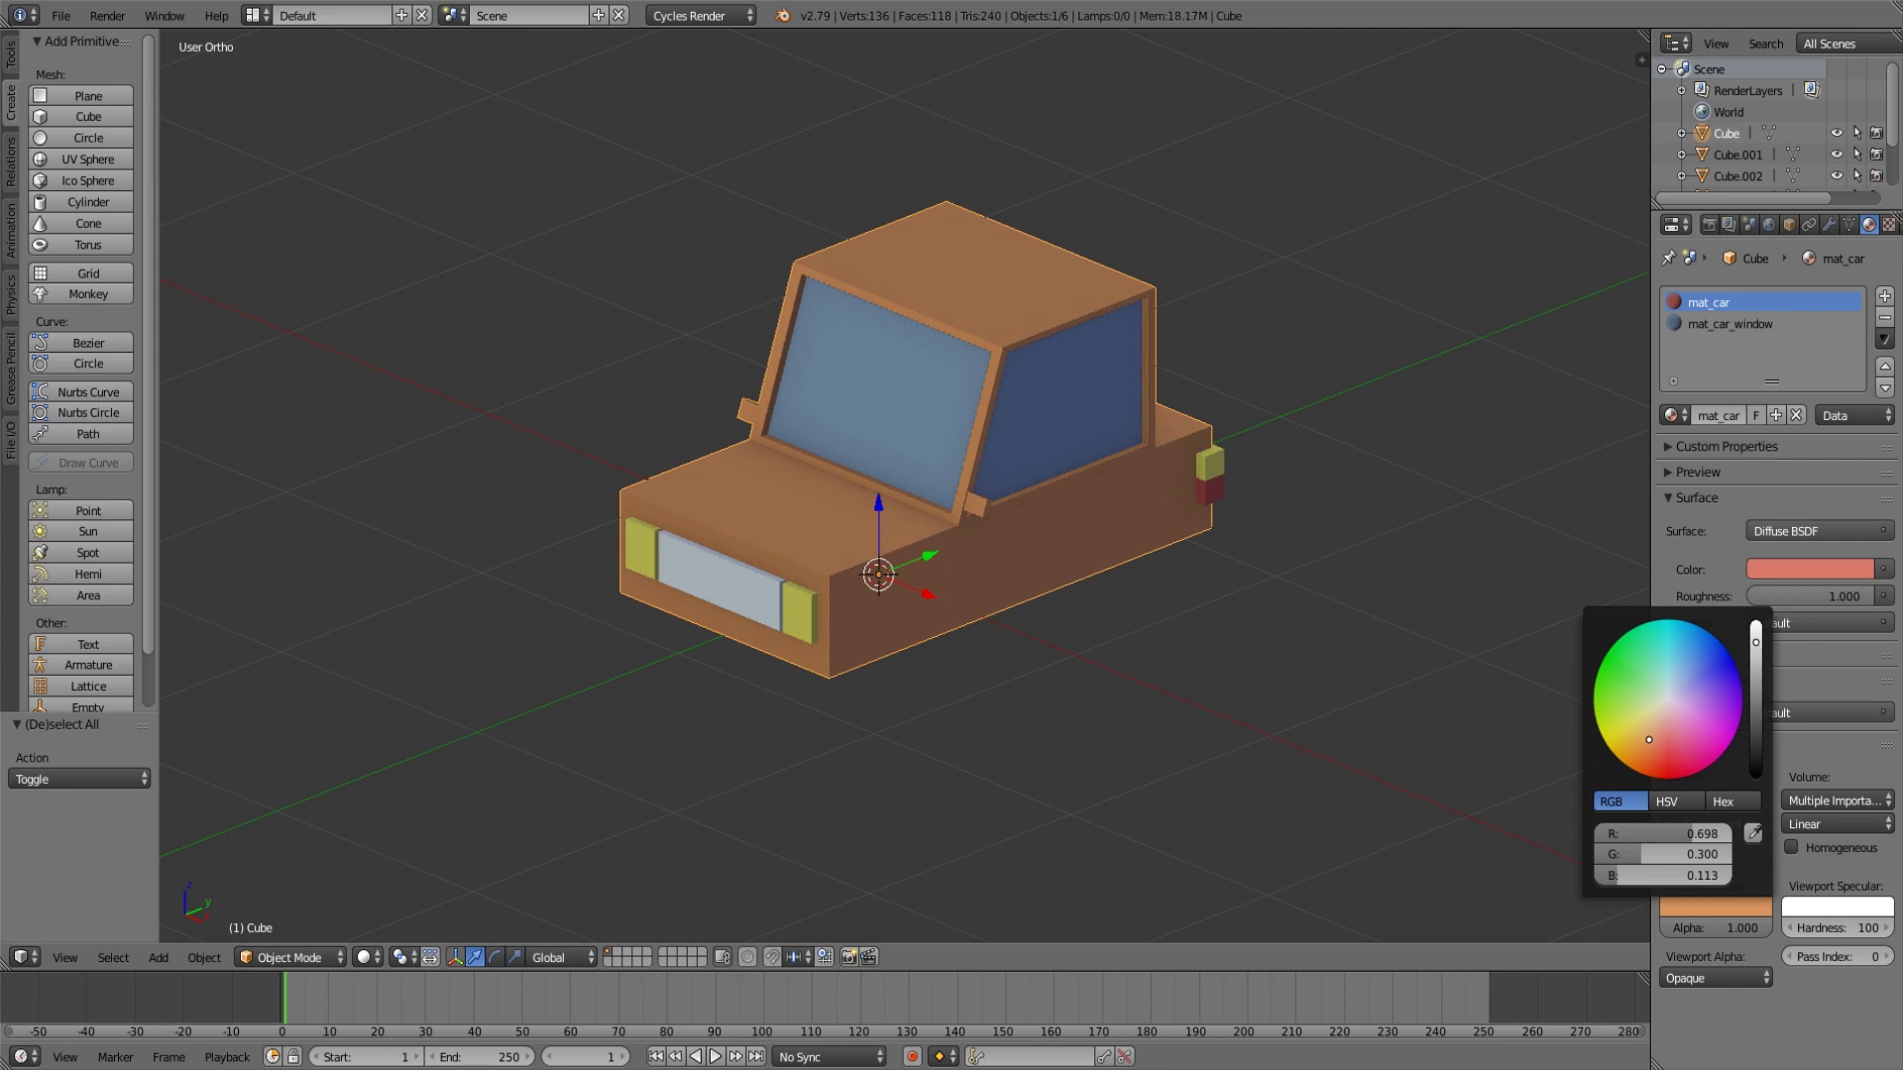
left_click_drag(1755, 638, 1755, 631)
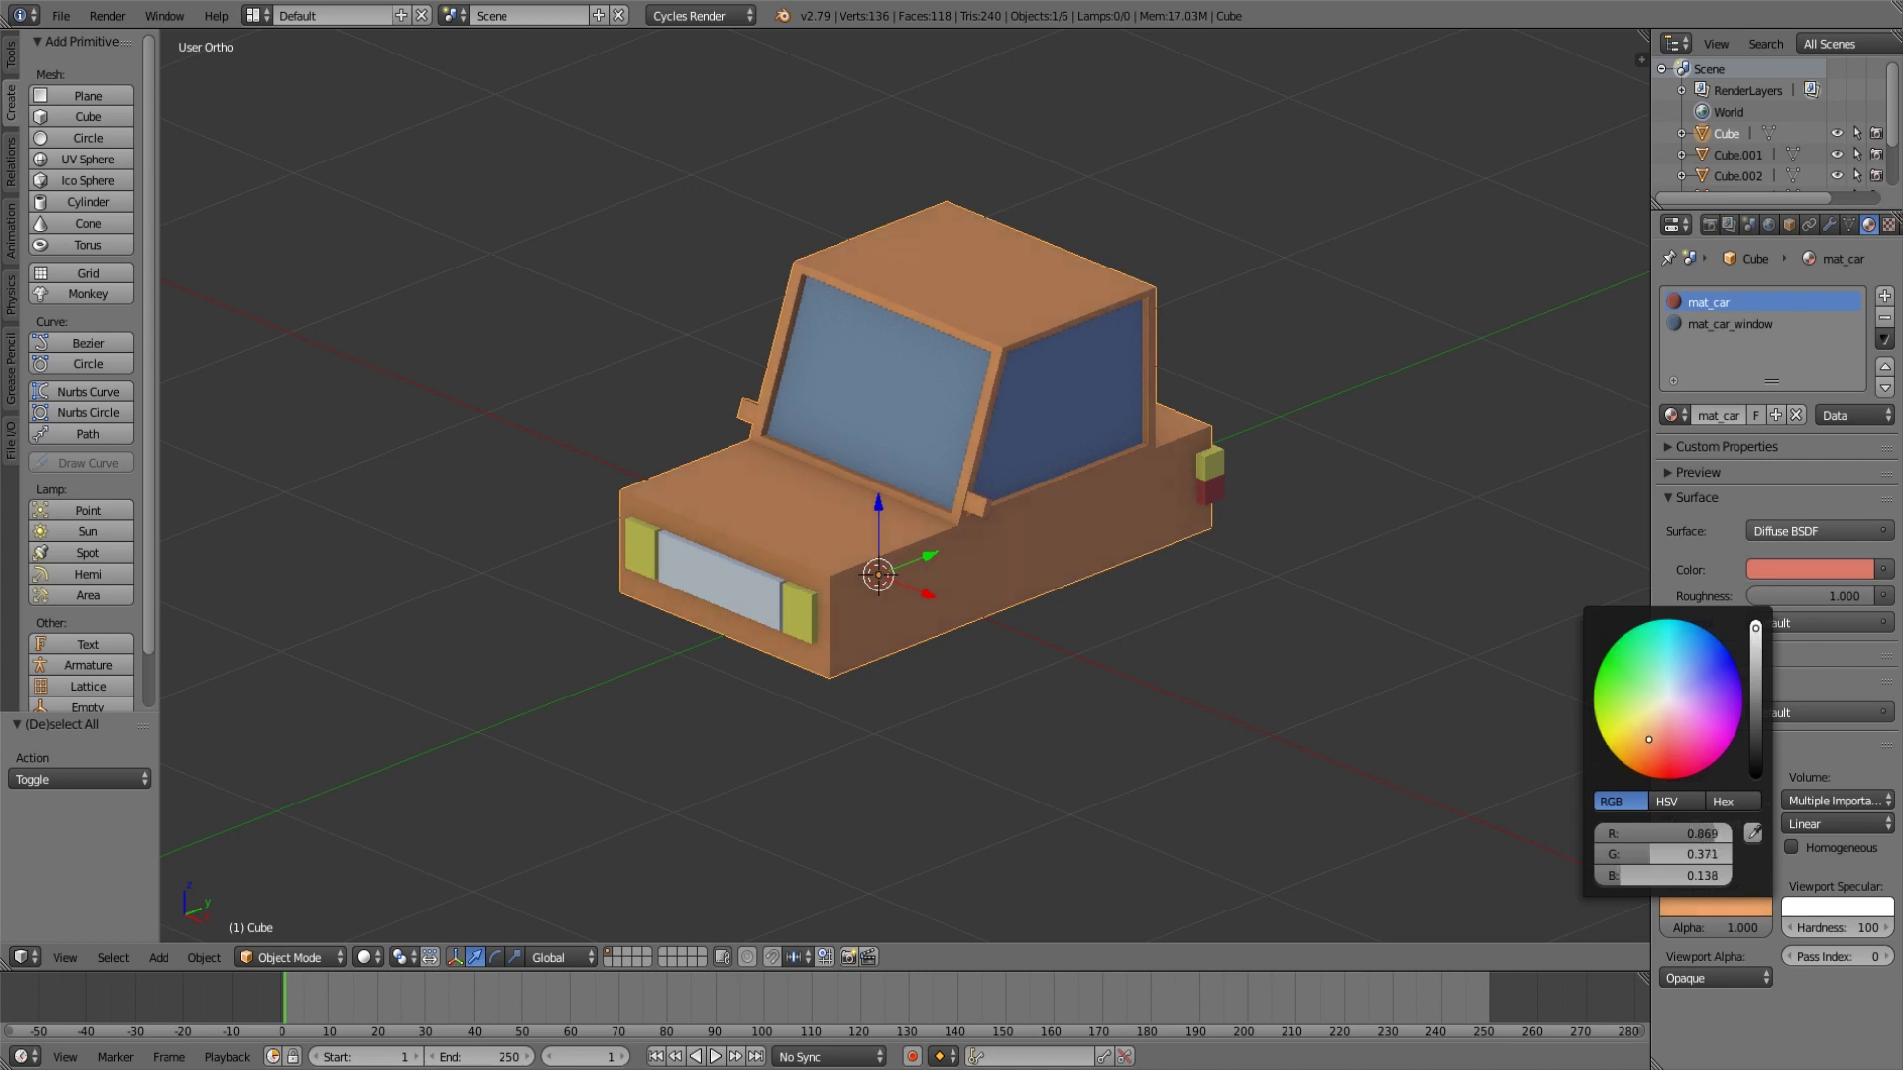
left_click_drag(1642, 739, 1644, 738)
left_click(1809, 573)
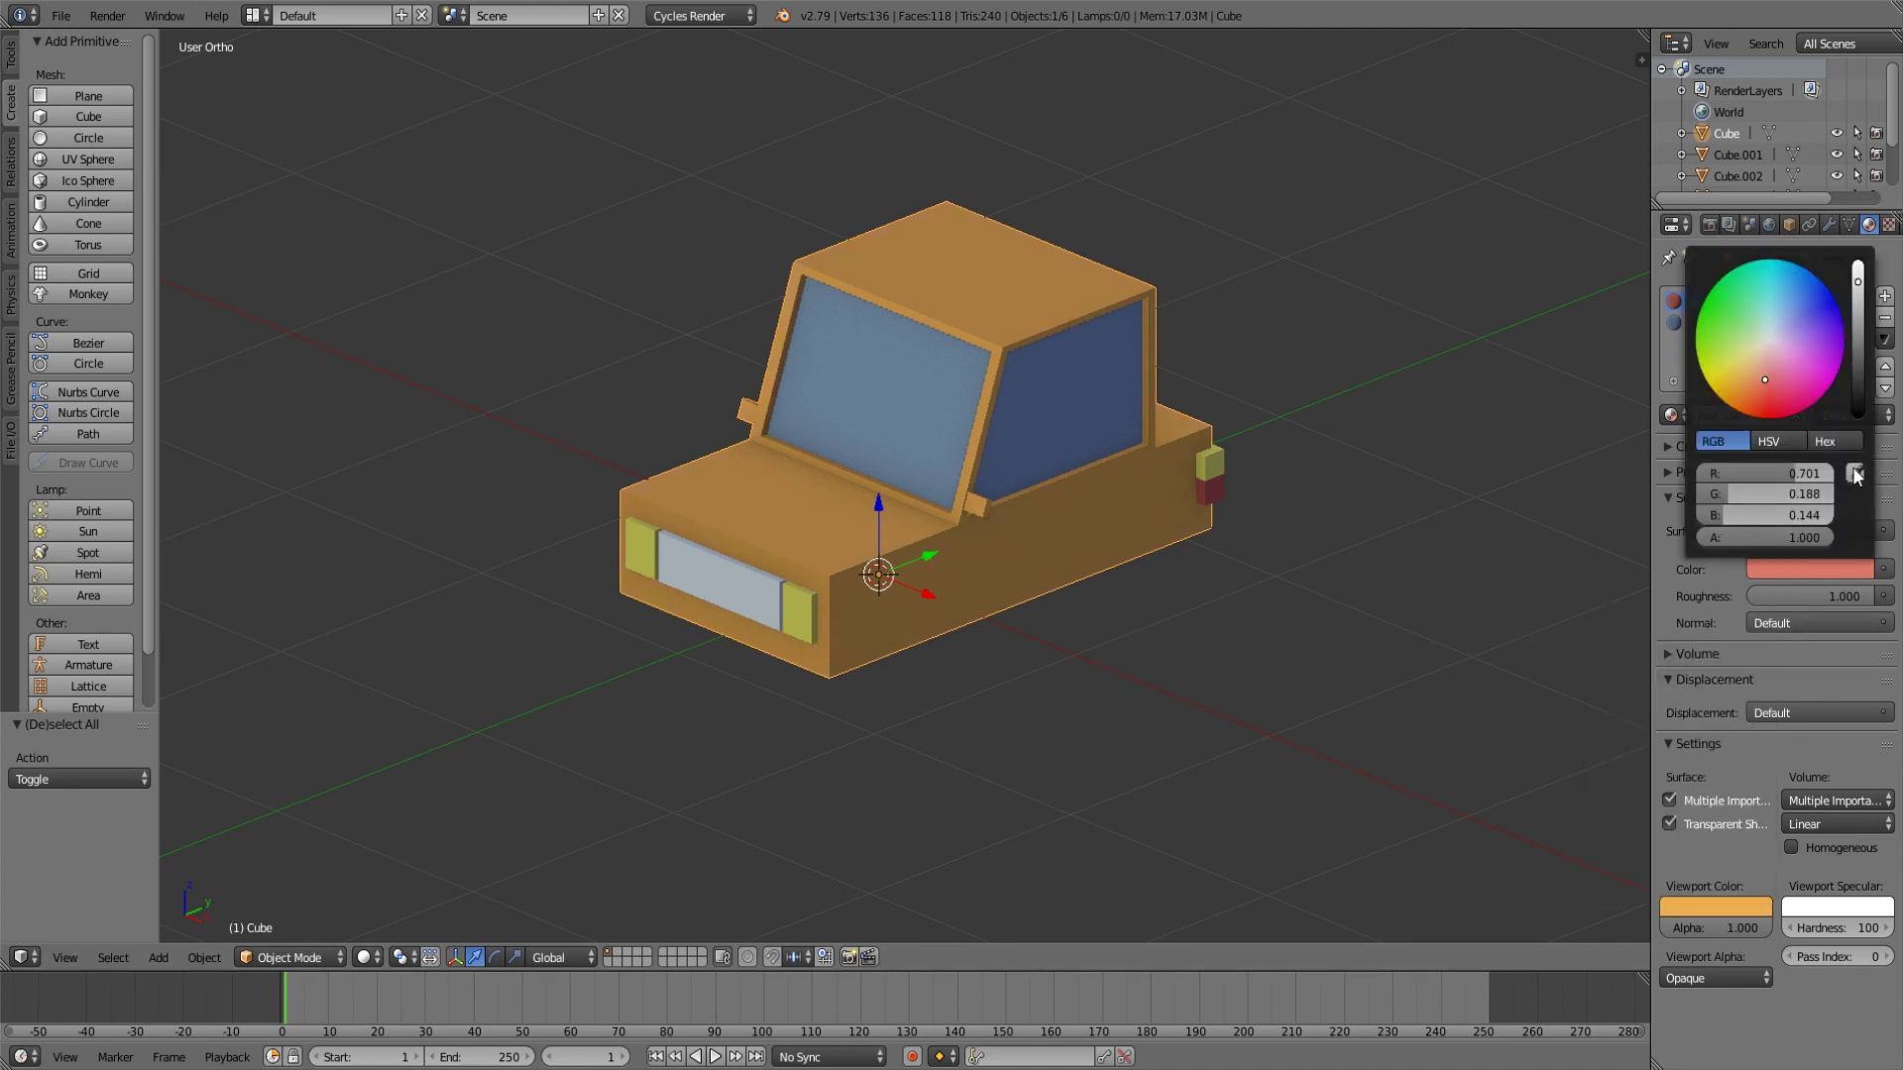
left_click(1855, 474)
left_click(1730, 905)
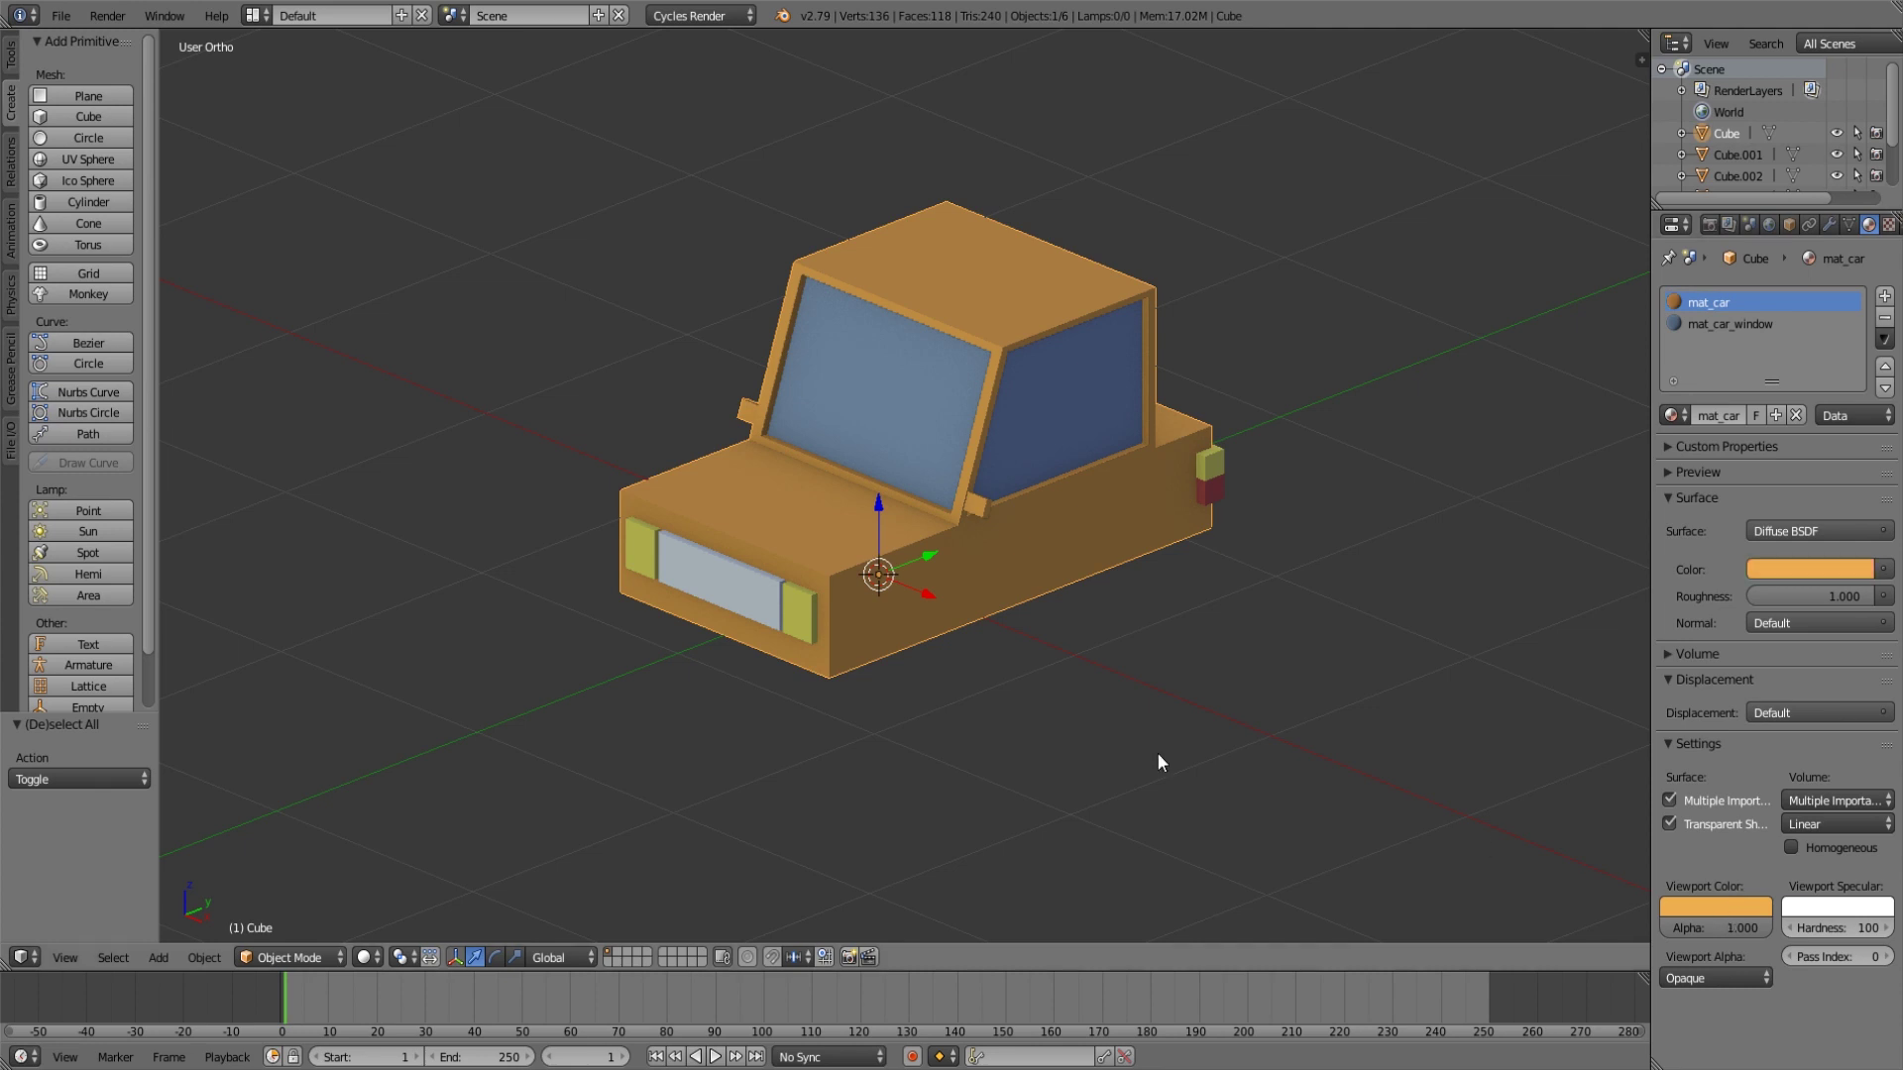
Deselect the car body and examine the recolored model from the front and the rear.
middle_click_drag(1141, 751, 1198, 737)
key("a")
scroll(1239, 715, "down", 3)
middle_click_drag(1314, 669, 1061, 650)
scroll(1241, 673, "up", 5)
scroll(1203, 668, "down", 2)
scroll(1120, 738, "up", 3)
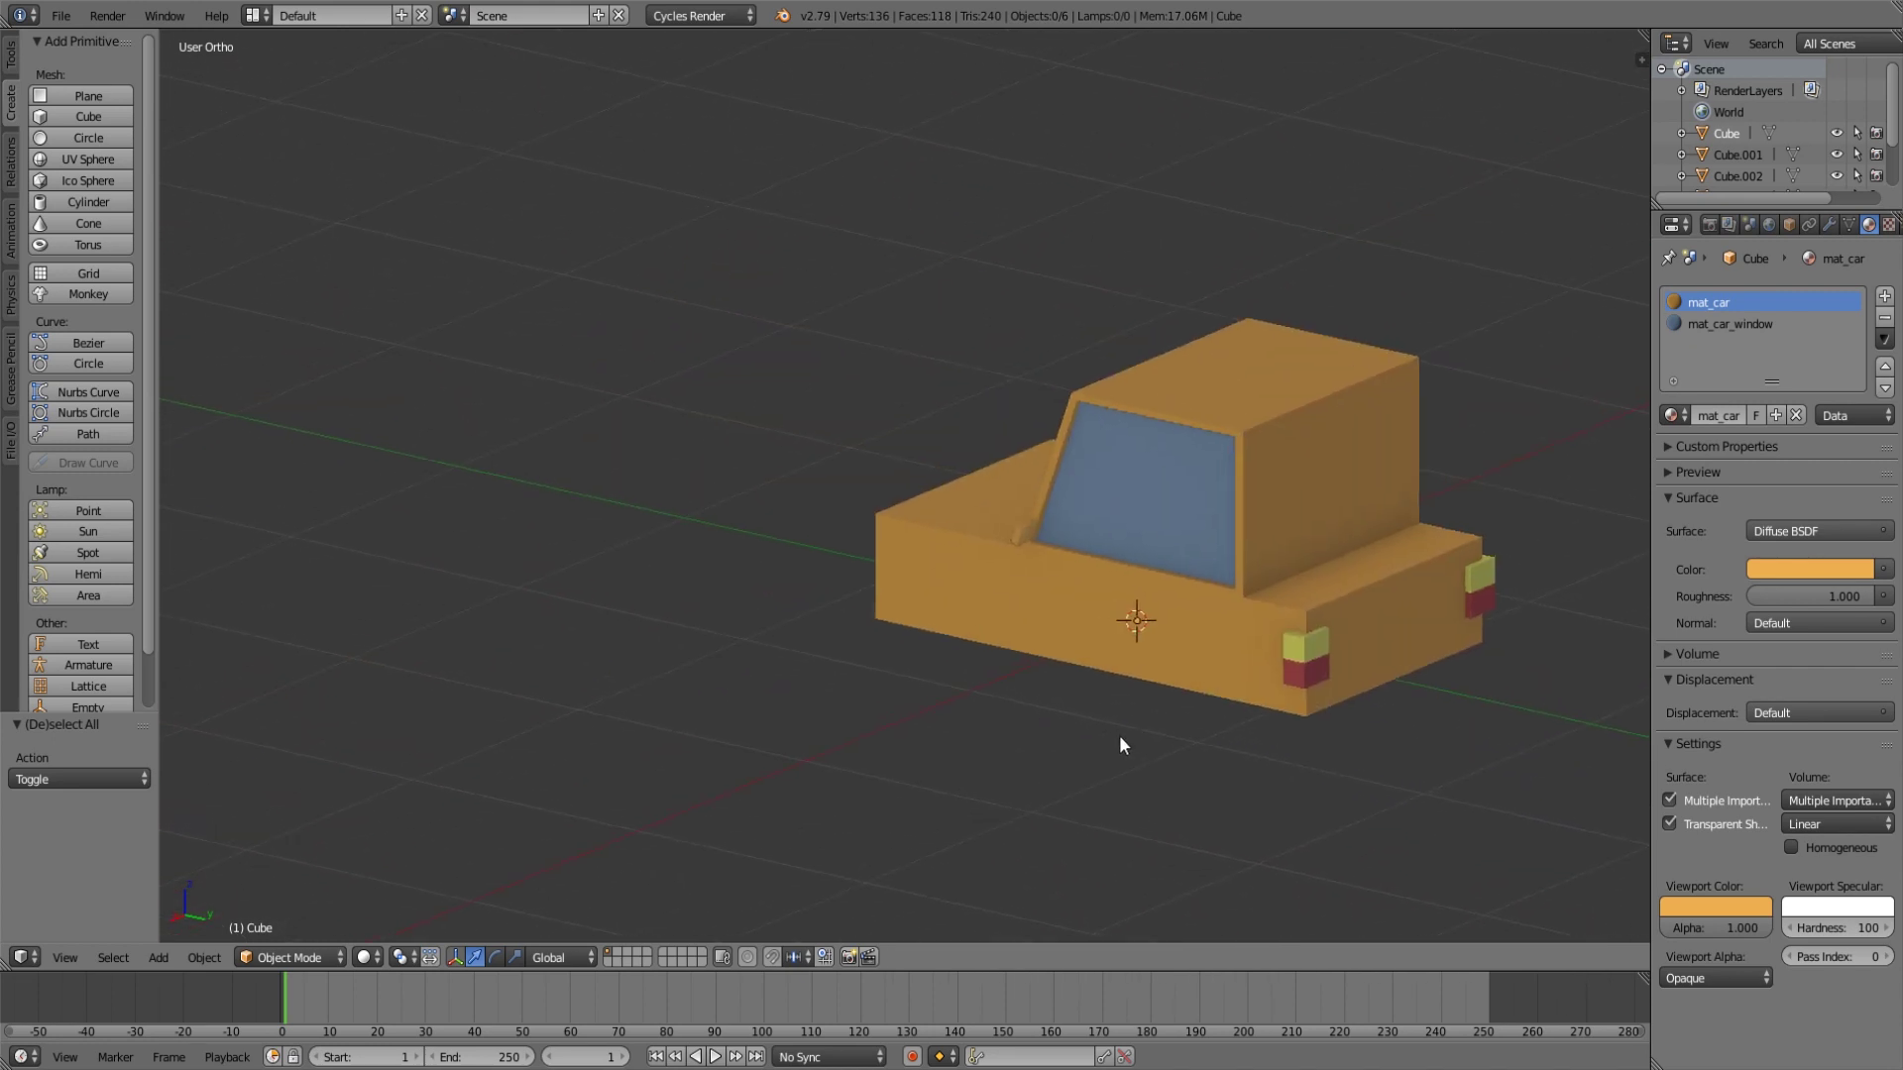
In Edit Mode, extrude the rear-facing face of the car's left side mirror in place and scale it to 0.873.
scroll(1119, 736, "up", 5)
right_click(1199, 590)
key("Tab")
middle_click_drag(1320, 700, 1275, 686)
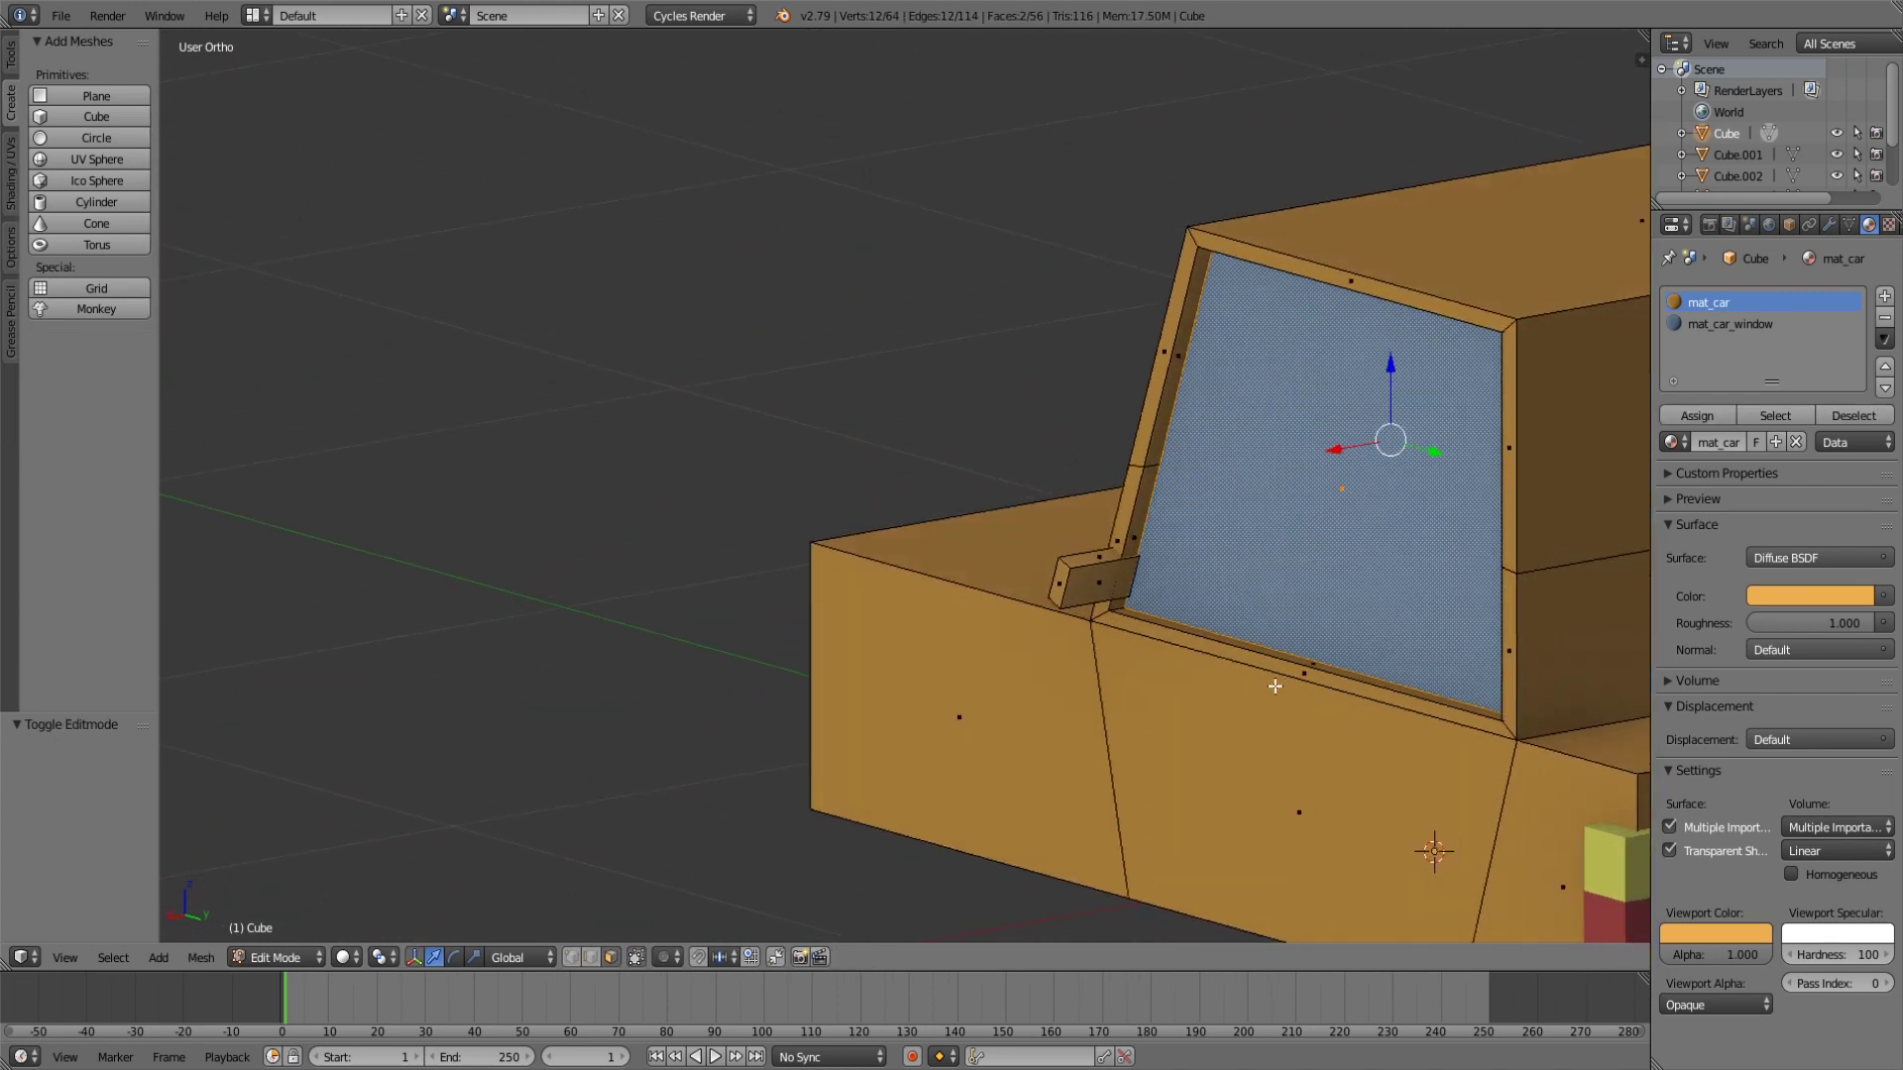
scroll(1258, 679, "down", 3)
right_click(966, 541)
scroll(981, 550, "up", 5)
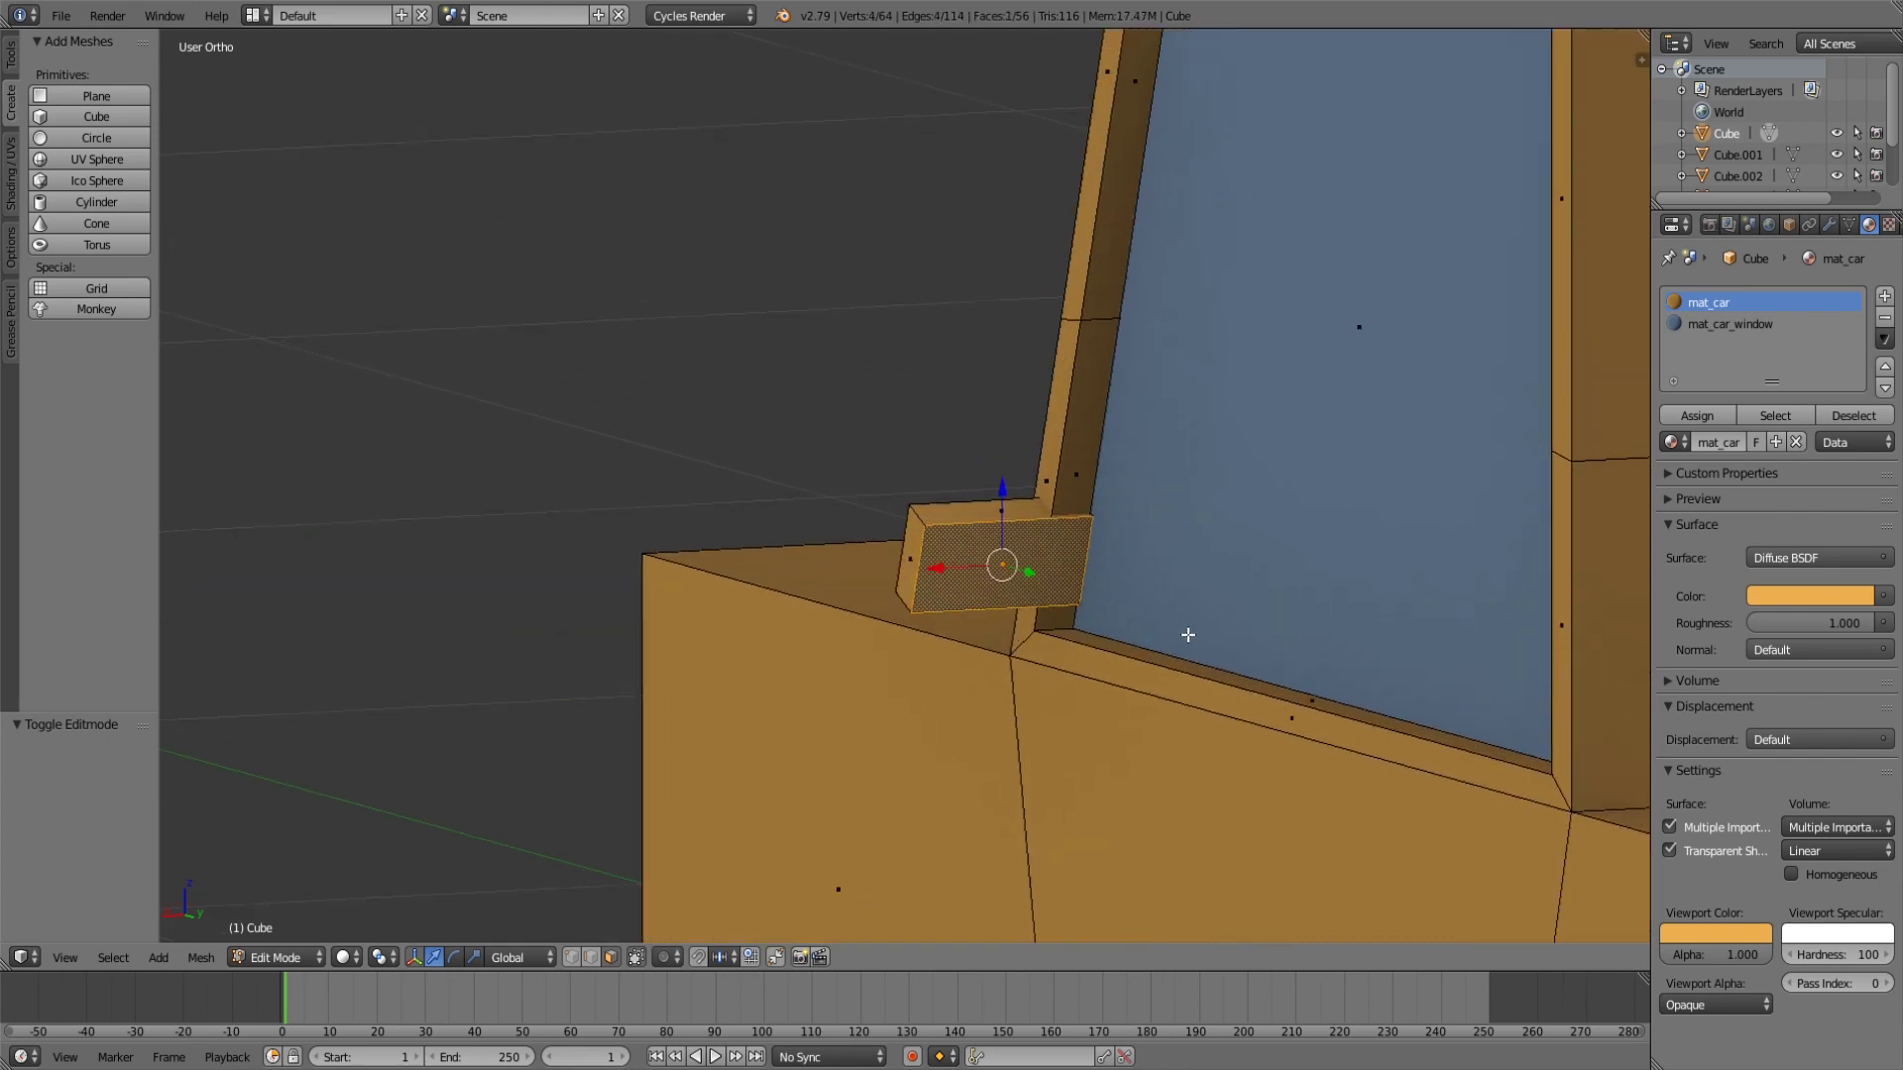
middle_click_drag(1188, 635, 1153, 611, "shift")
key("e")
right_click(1232, 624)
key("s")
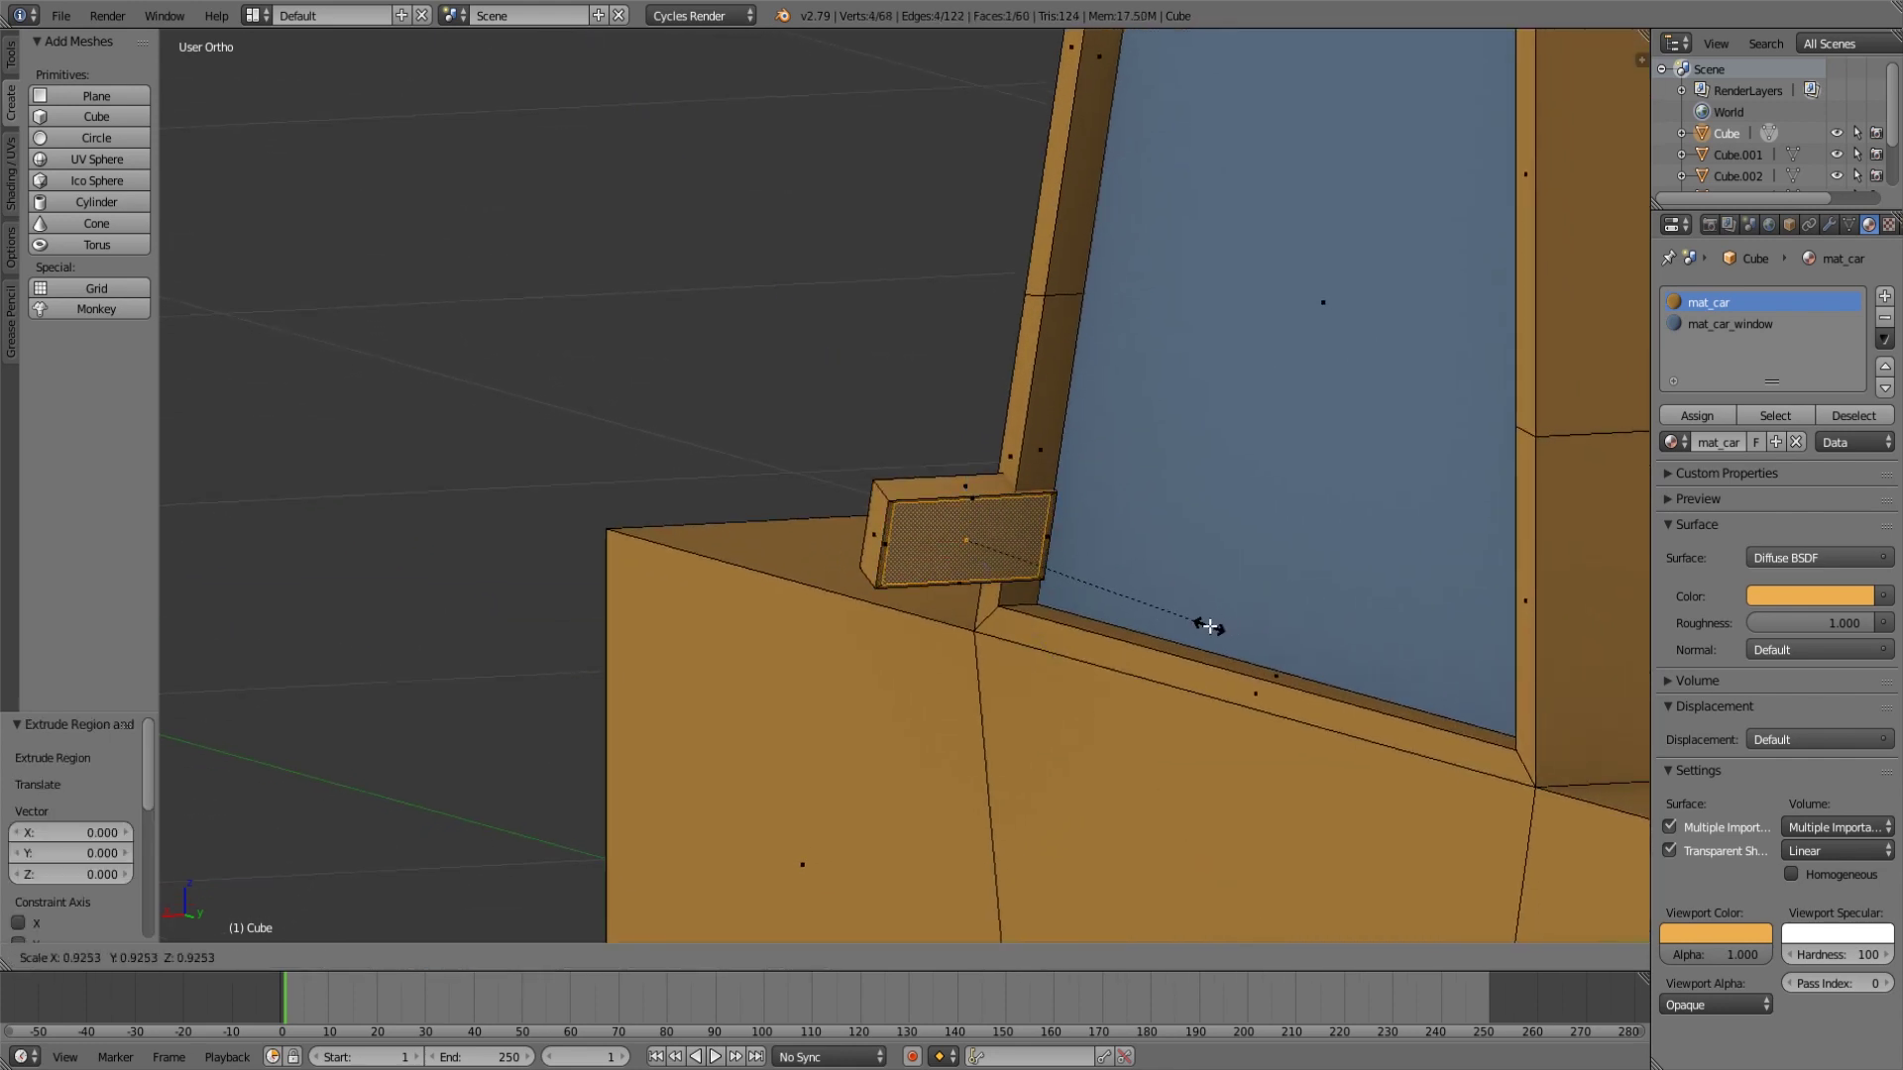
left_click(1194, 628)
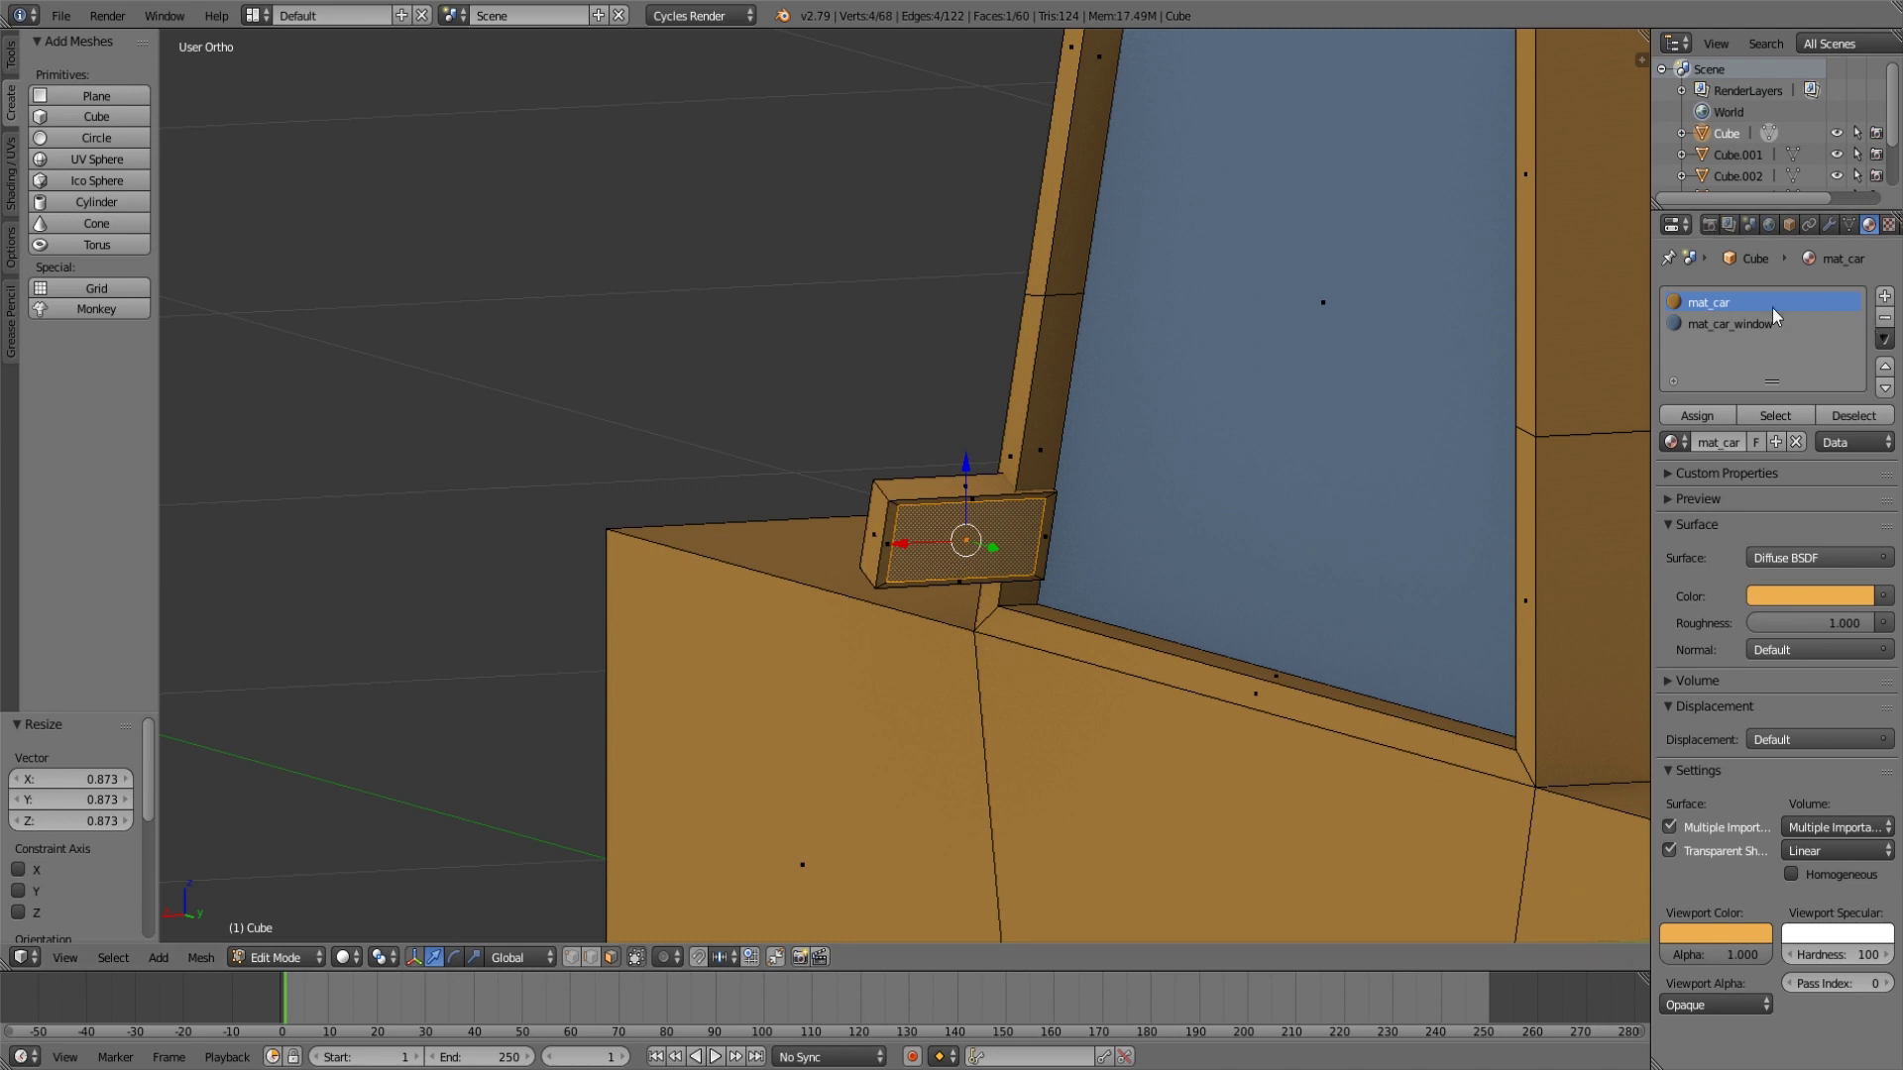
Assign mat_car_window to the left mirror's inset face, check it in Object Mode and clear the face selection.
left_click(1729, 324)
left_click(1696, 415)
key("Tab")
scroll(1076, 626, "down", 6)
middle_click_drag(1278, 584, 1301, 615)
scroll(1061, 581, "up", 4)
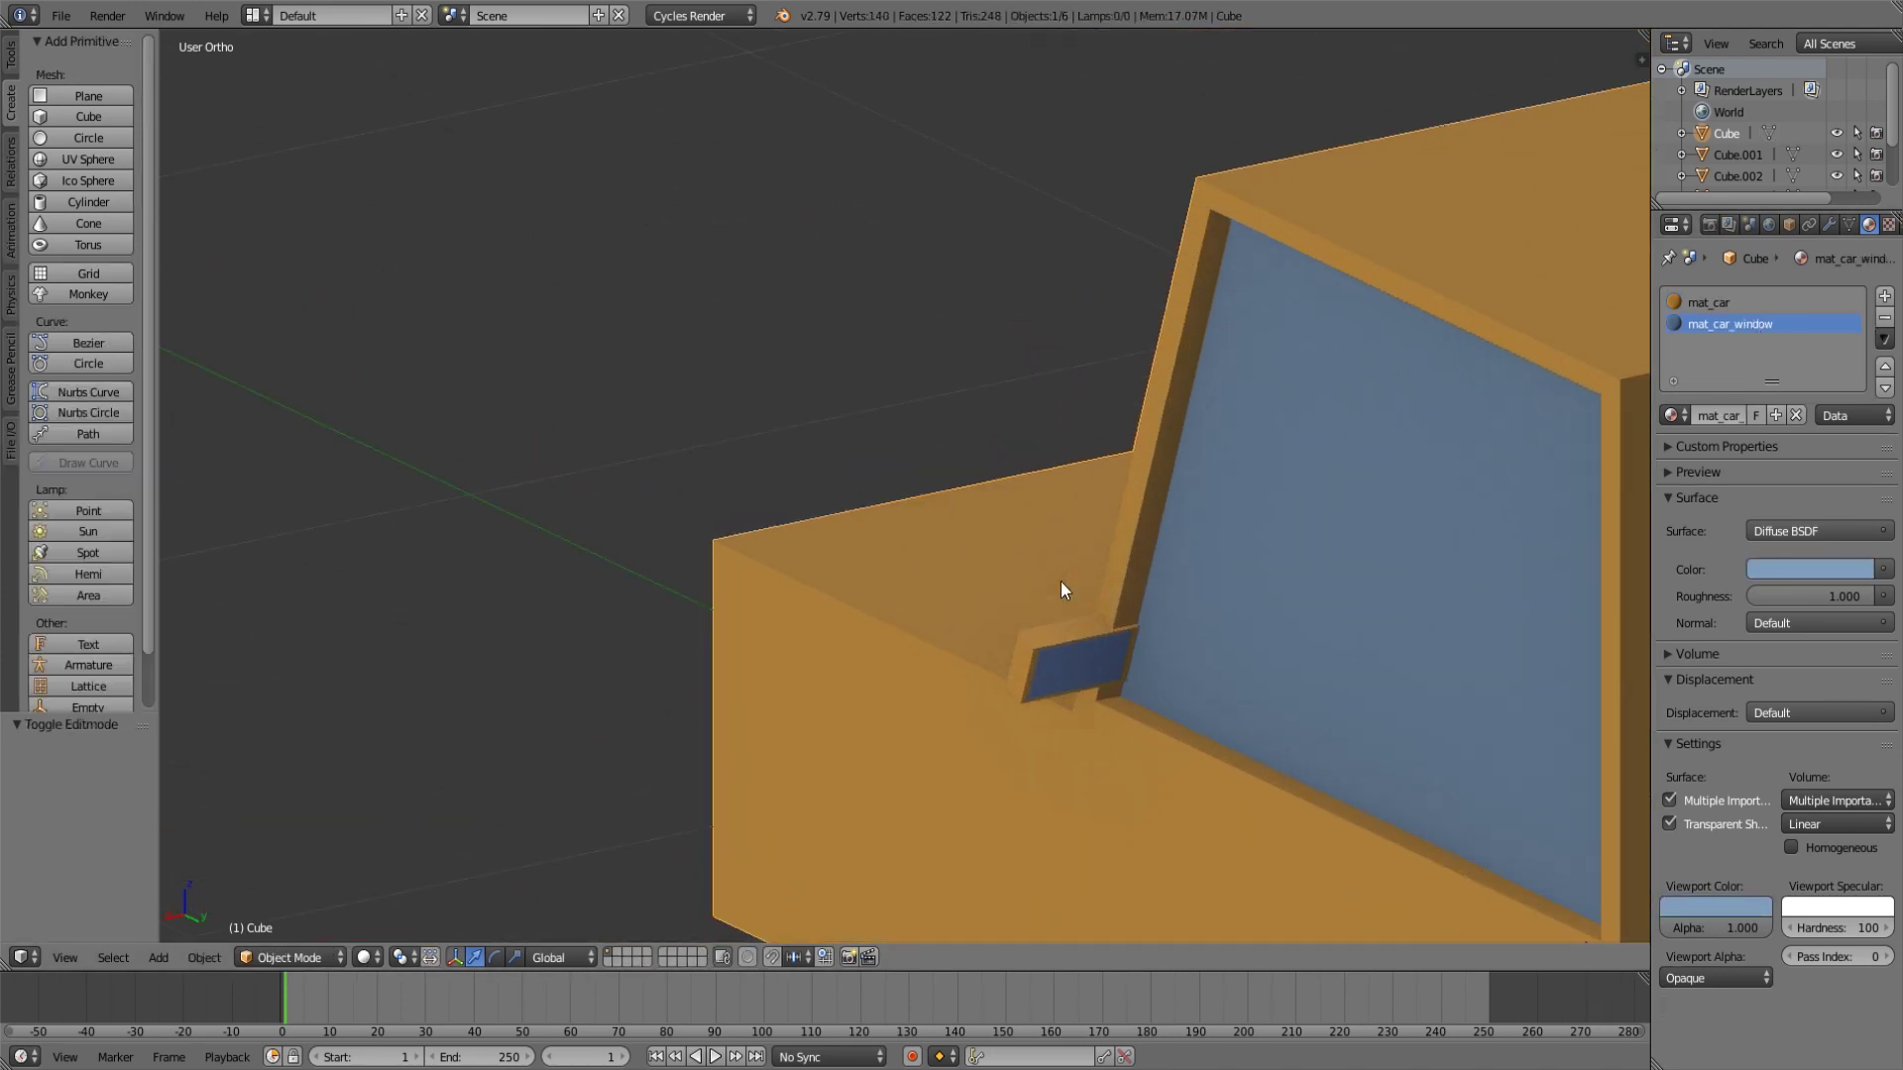
key("Tab")
middle_click_drag(1143, 714, 1142, 717)
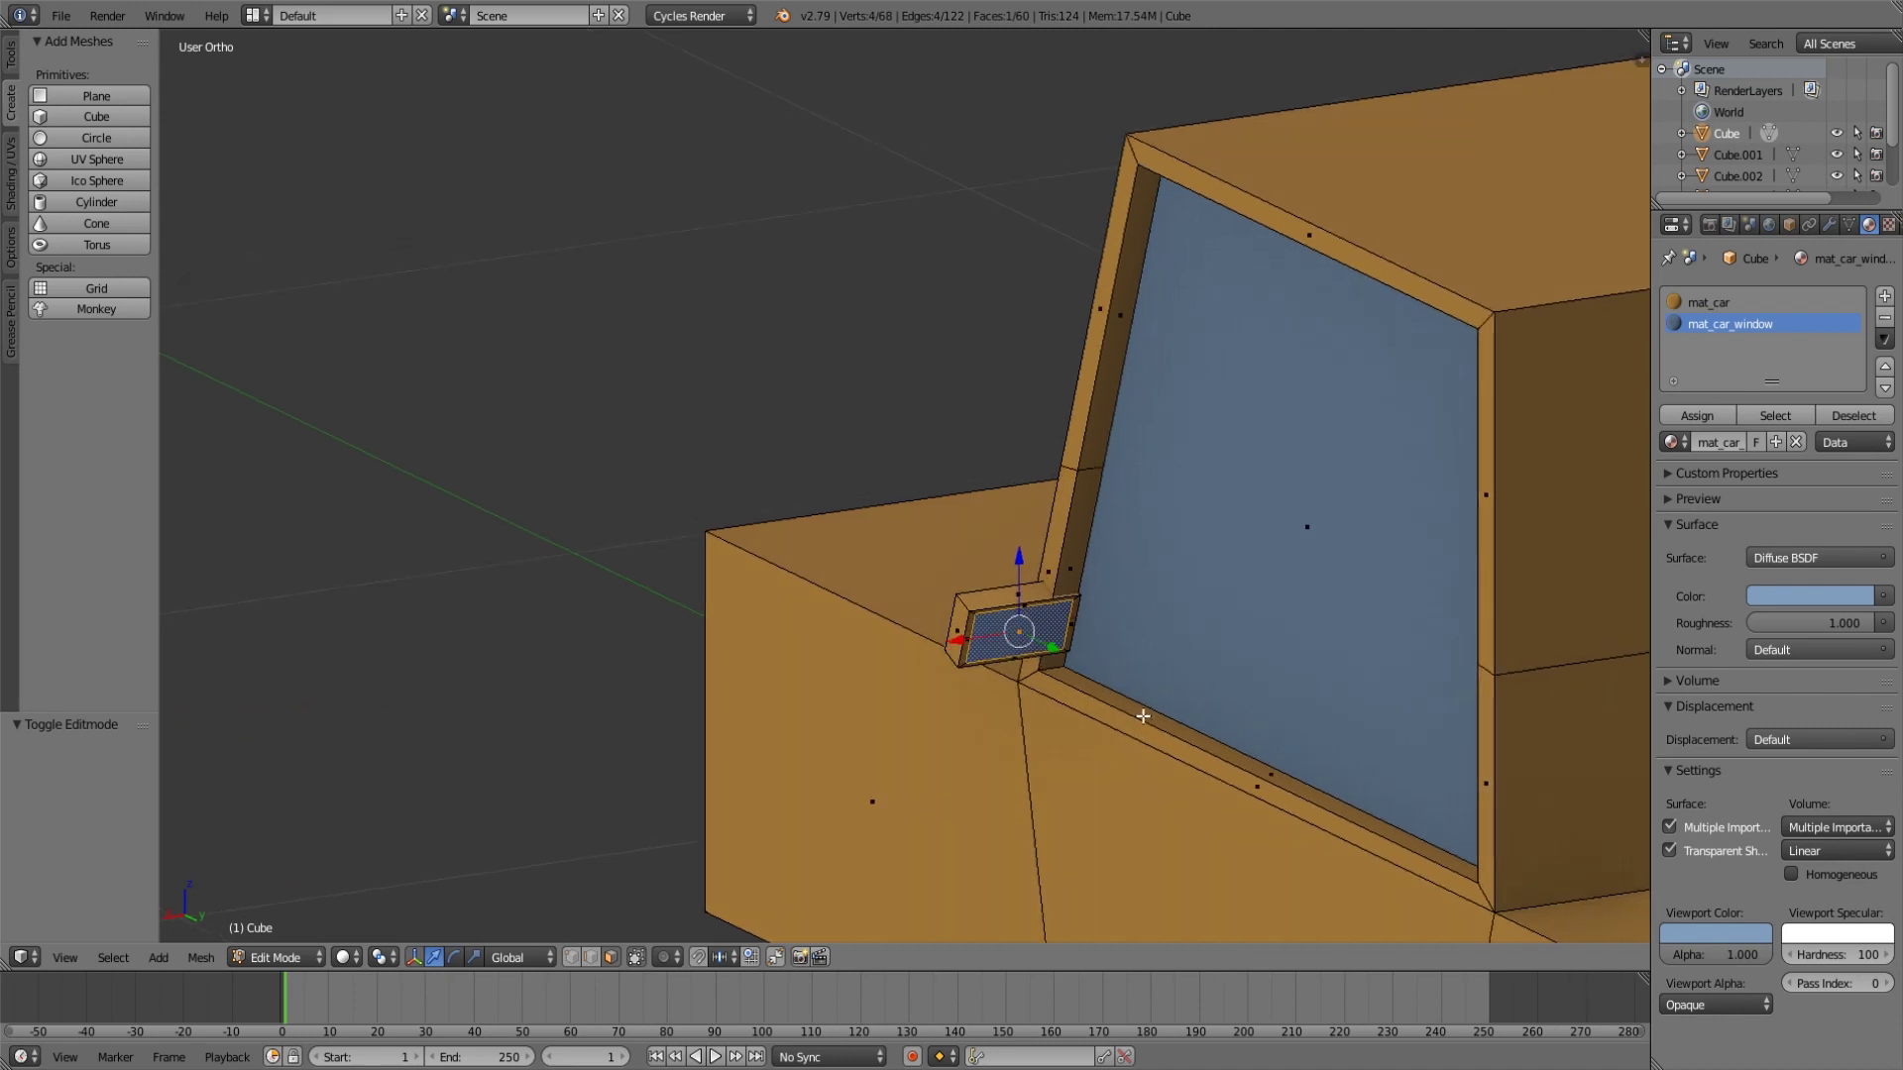
key("Tab")
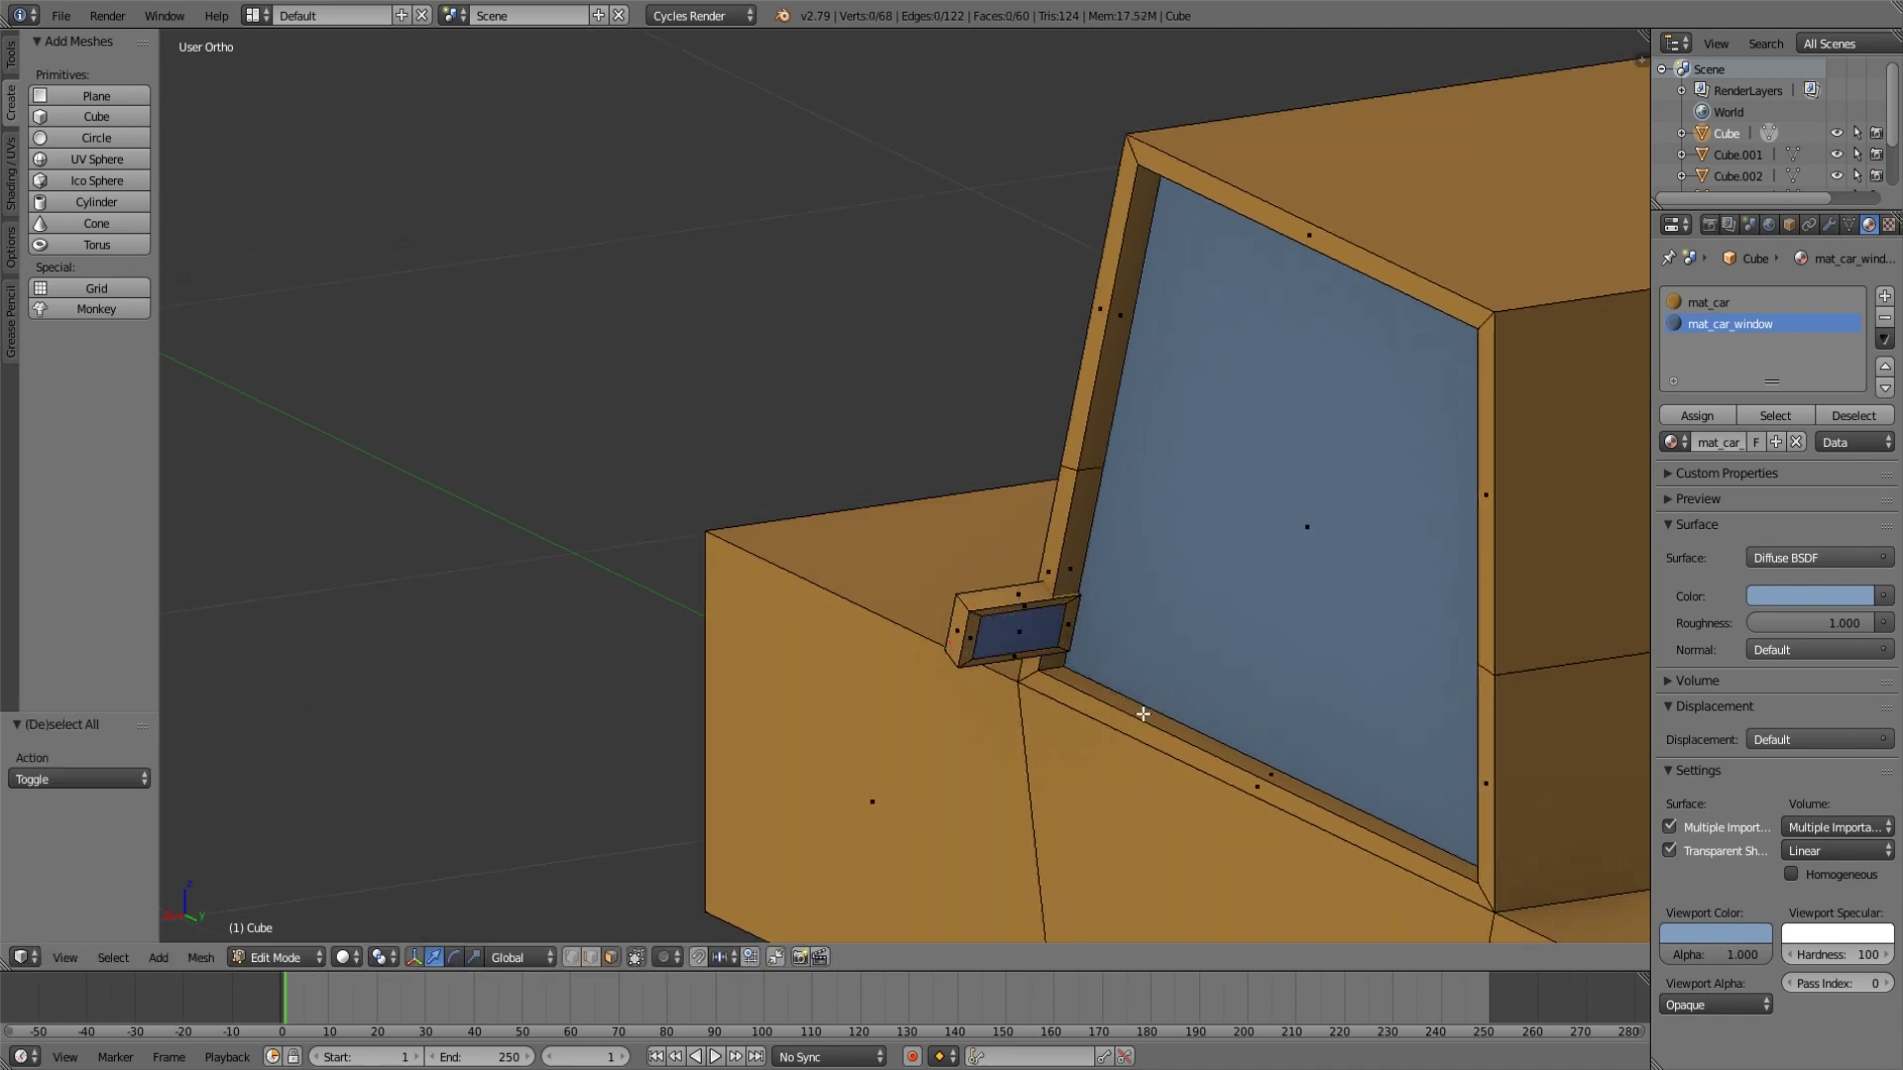
Extrude the rear-facing face of the car's right side mirror in place and scale it to 0.752.
scroll(1139, 714, "down", 2)
scroll(1139, 714, "down", 3)
middle_click_drag(1308, 688, 1219, 692)
scroll(1160, 680, "up", 5)
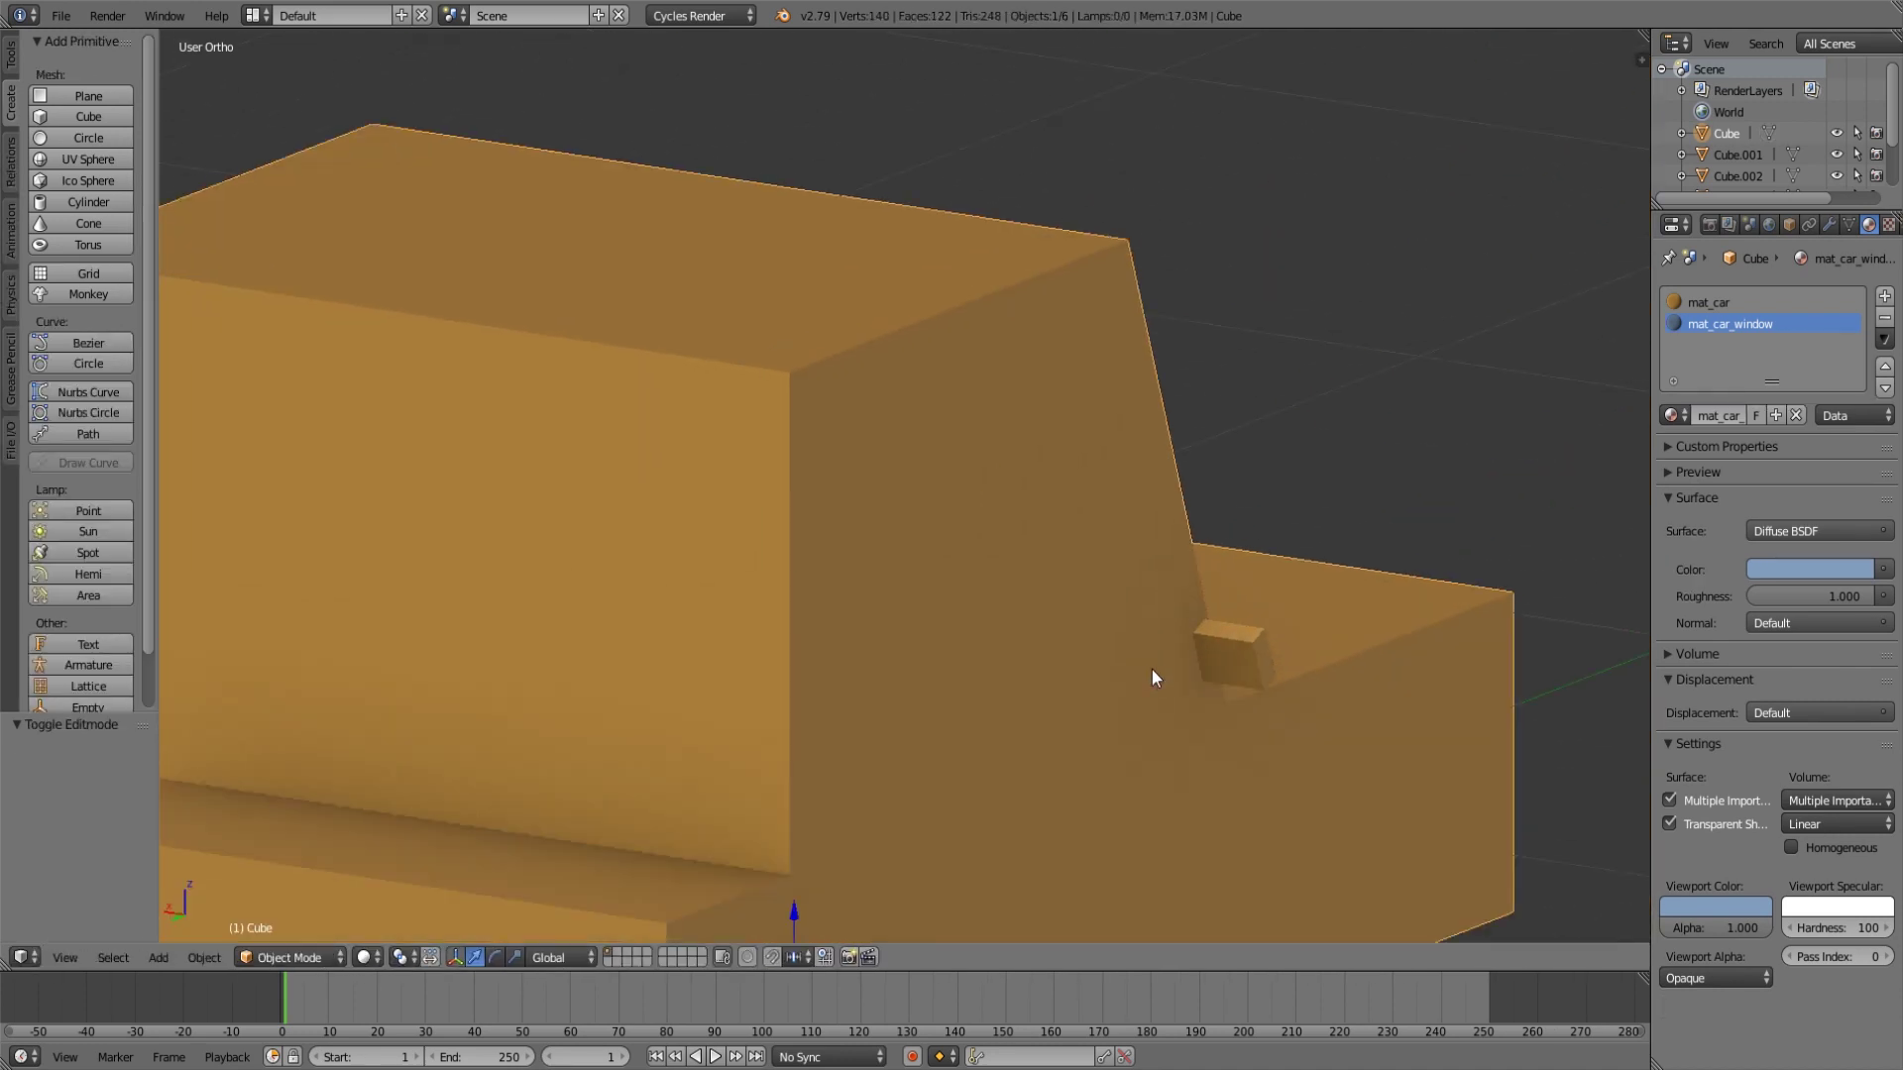
key("Tab")
right_click(1240, 666)
key("e")
right_click(1324, 710)
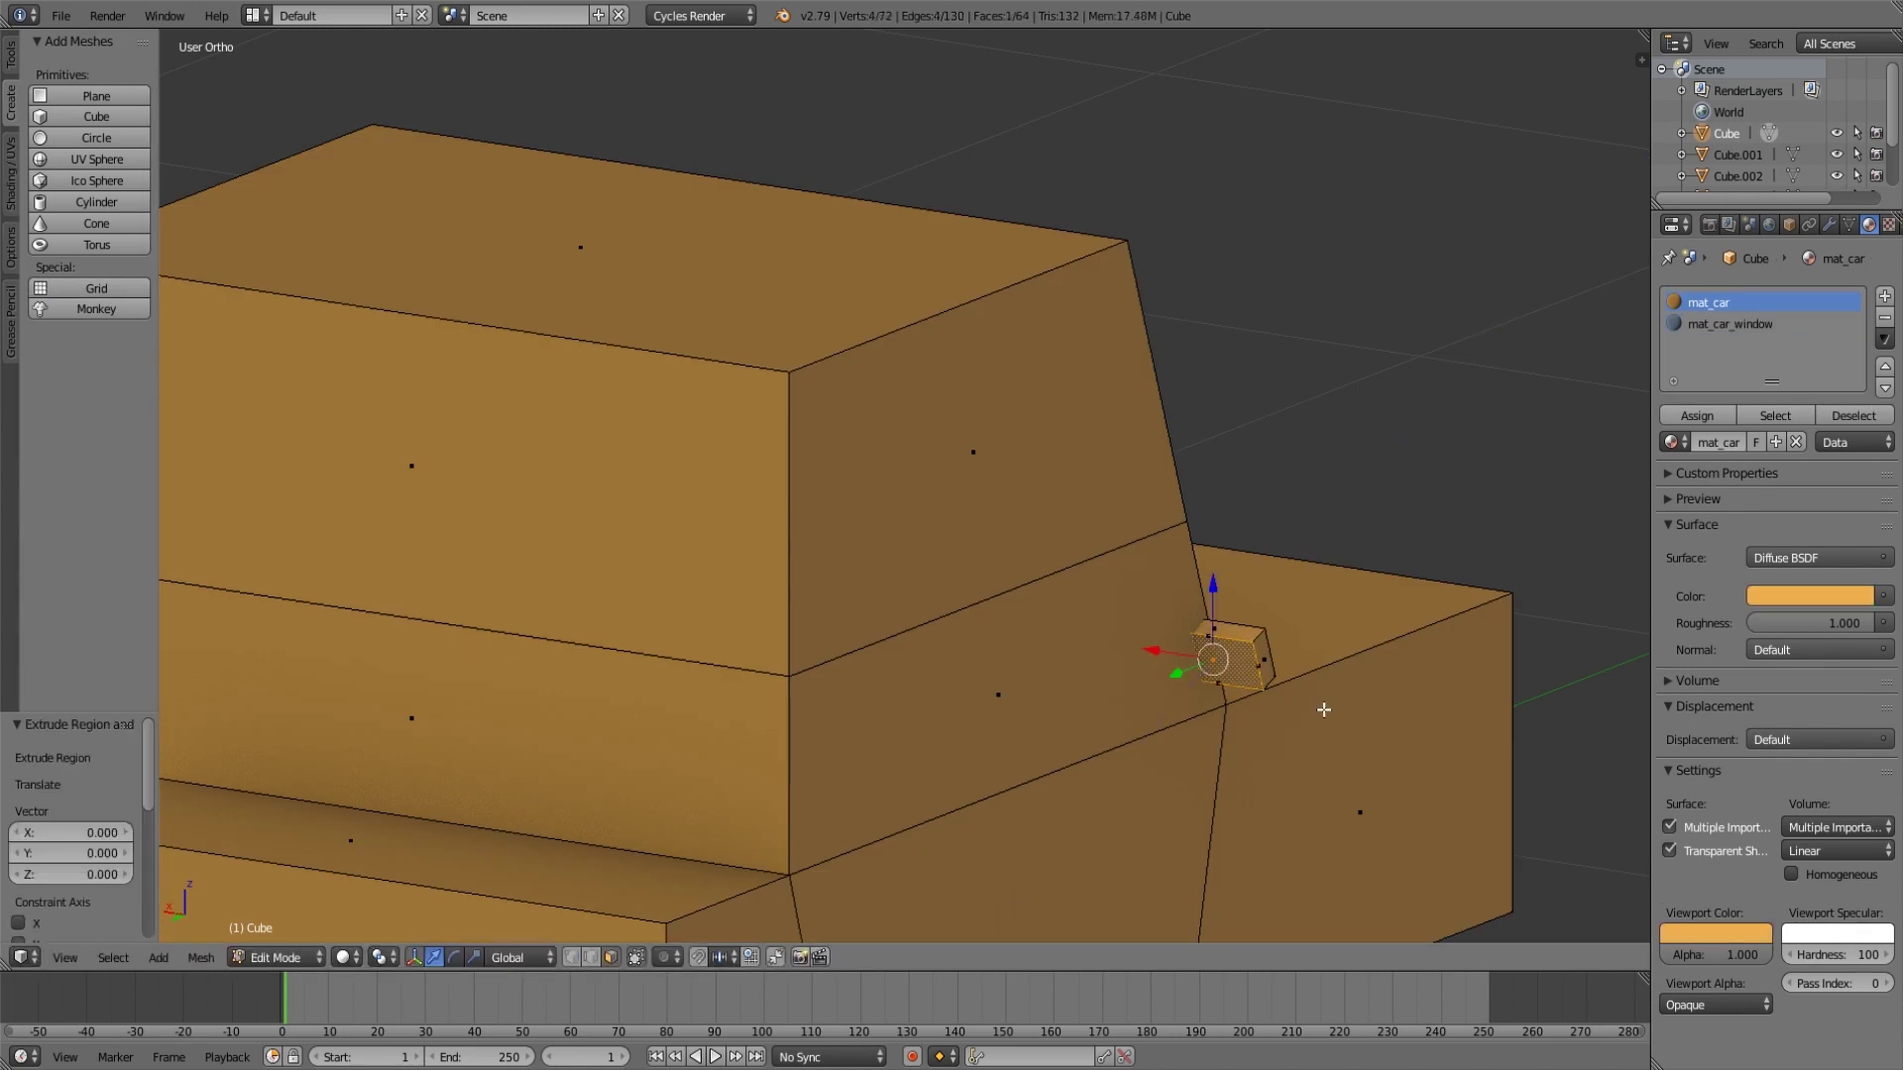
key("s")
left_click(1287, 700)
Assign mat_car_window to the right mirror's inset face, return to Object Mode and deselect the car.
left_click(1738, 323)
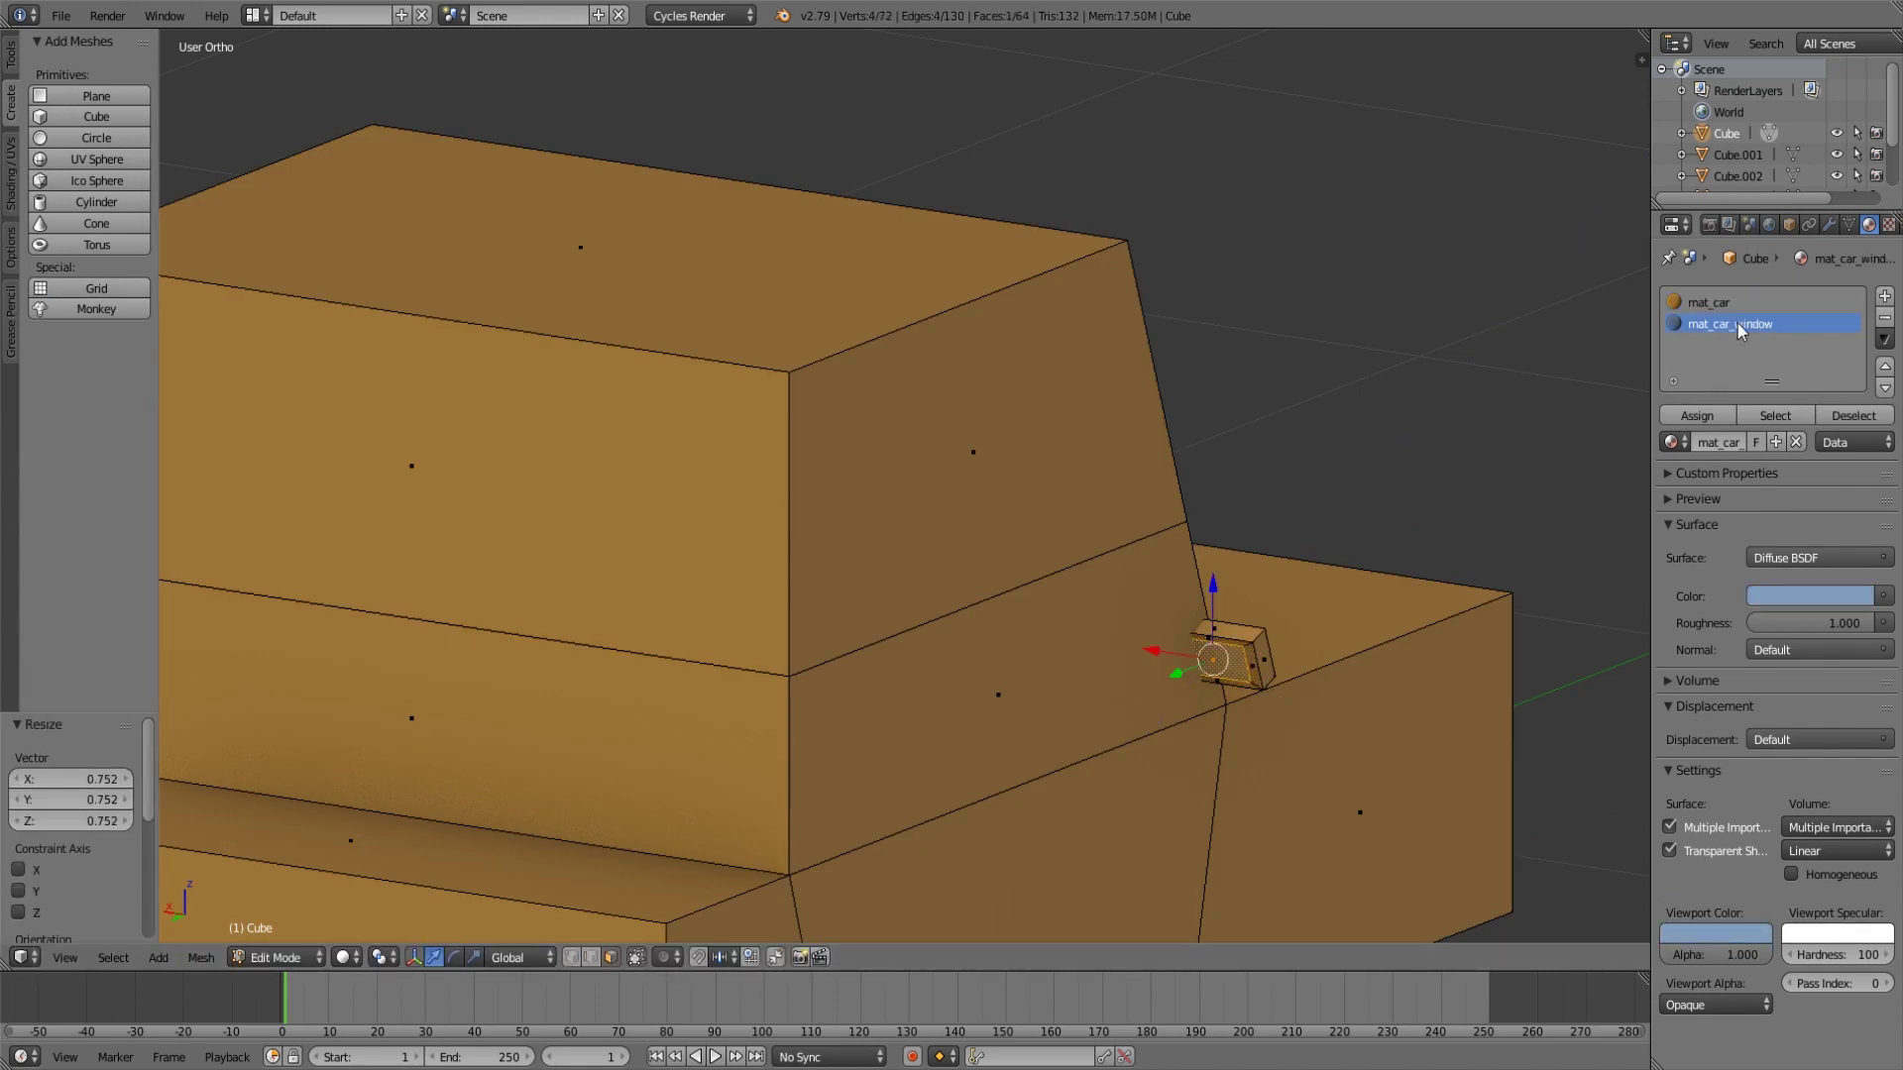
left_click(1696, 415)
key("Tab")
key("a")
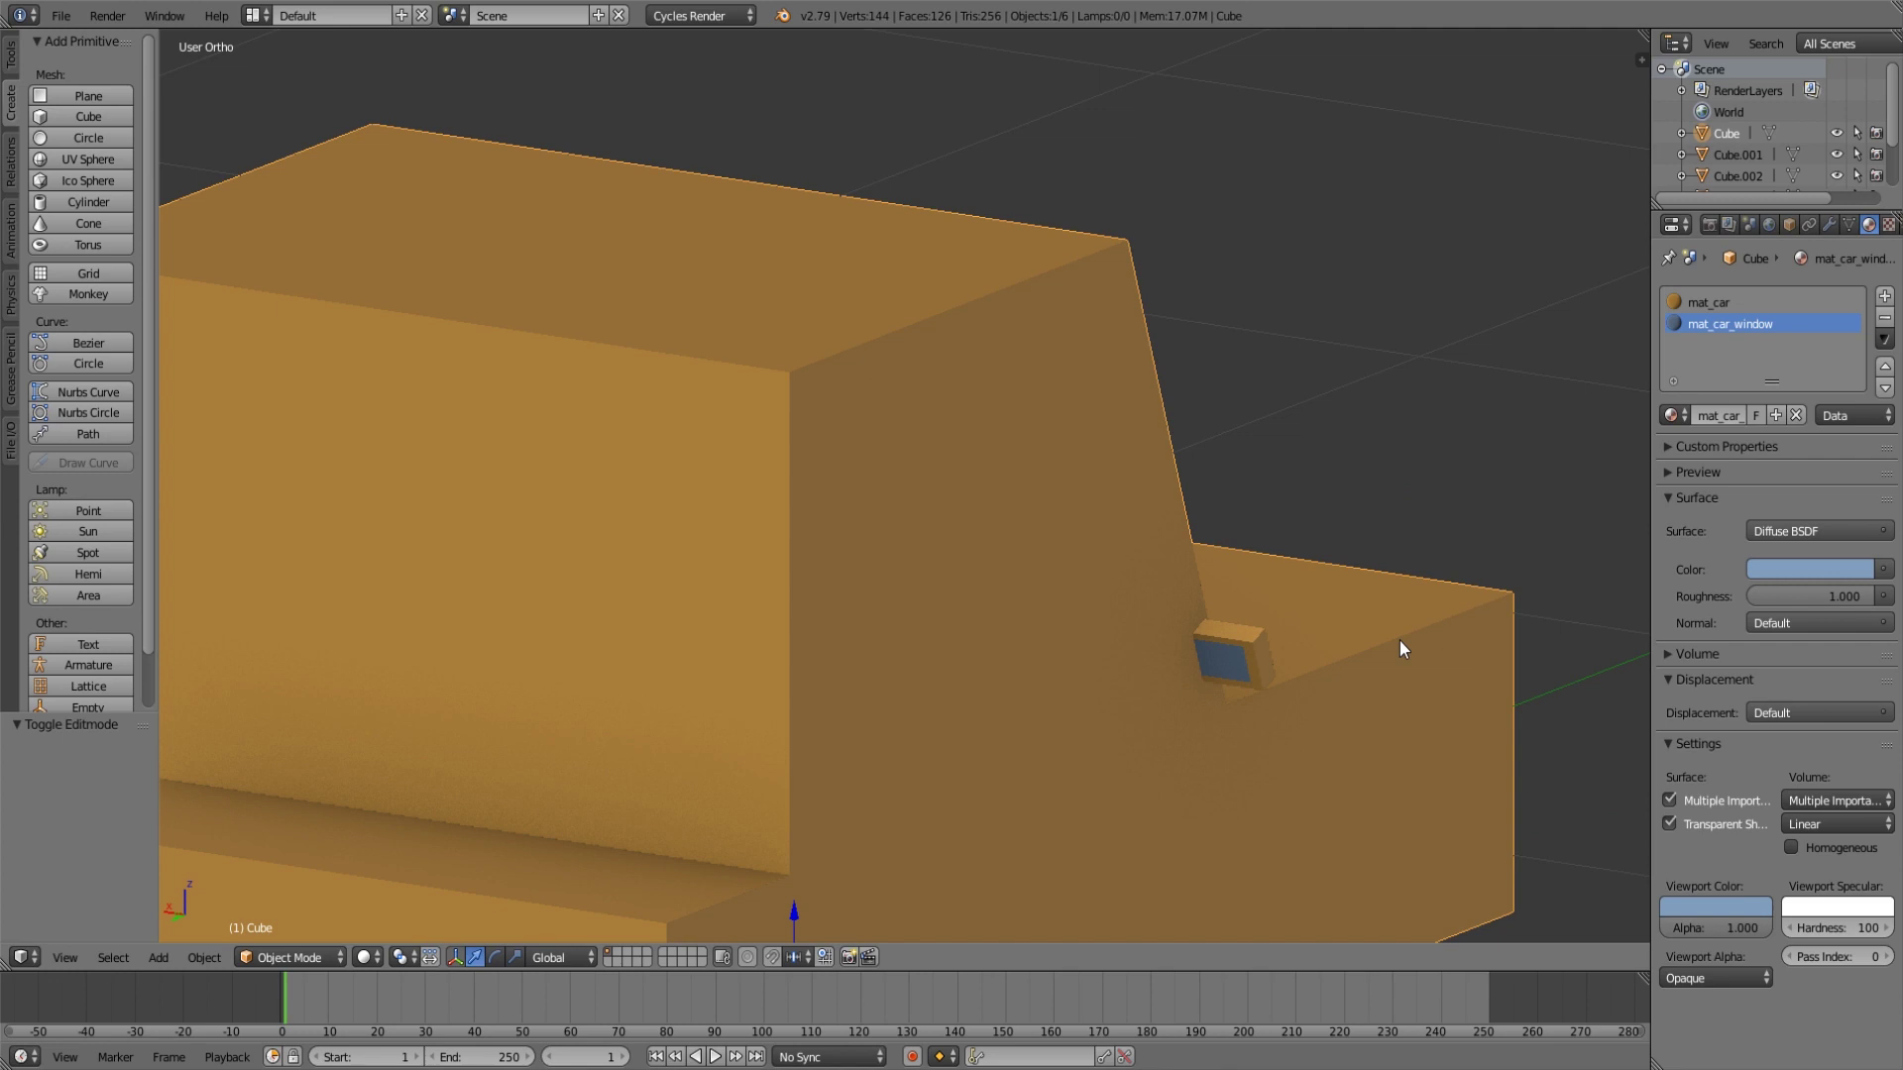
In Edit Mode, nudge the left mirror's outer end face slightly along the X axis and return to Object Mode.
scroll(1399, 640, "down", 3)
middle_click_drag(894, 640, 985, 637)
scroll(952, 624, "up", 4)
key("Tab")
mouse_move(836, 593)
middle_mouse_down()
mouse_move(872, 619)
mouse_move(848, 613)
middle_mouse_up()
right_click(857, 612)
left_click_drag(715, 565, 713, 565)
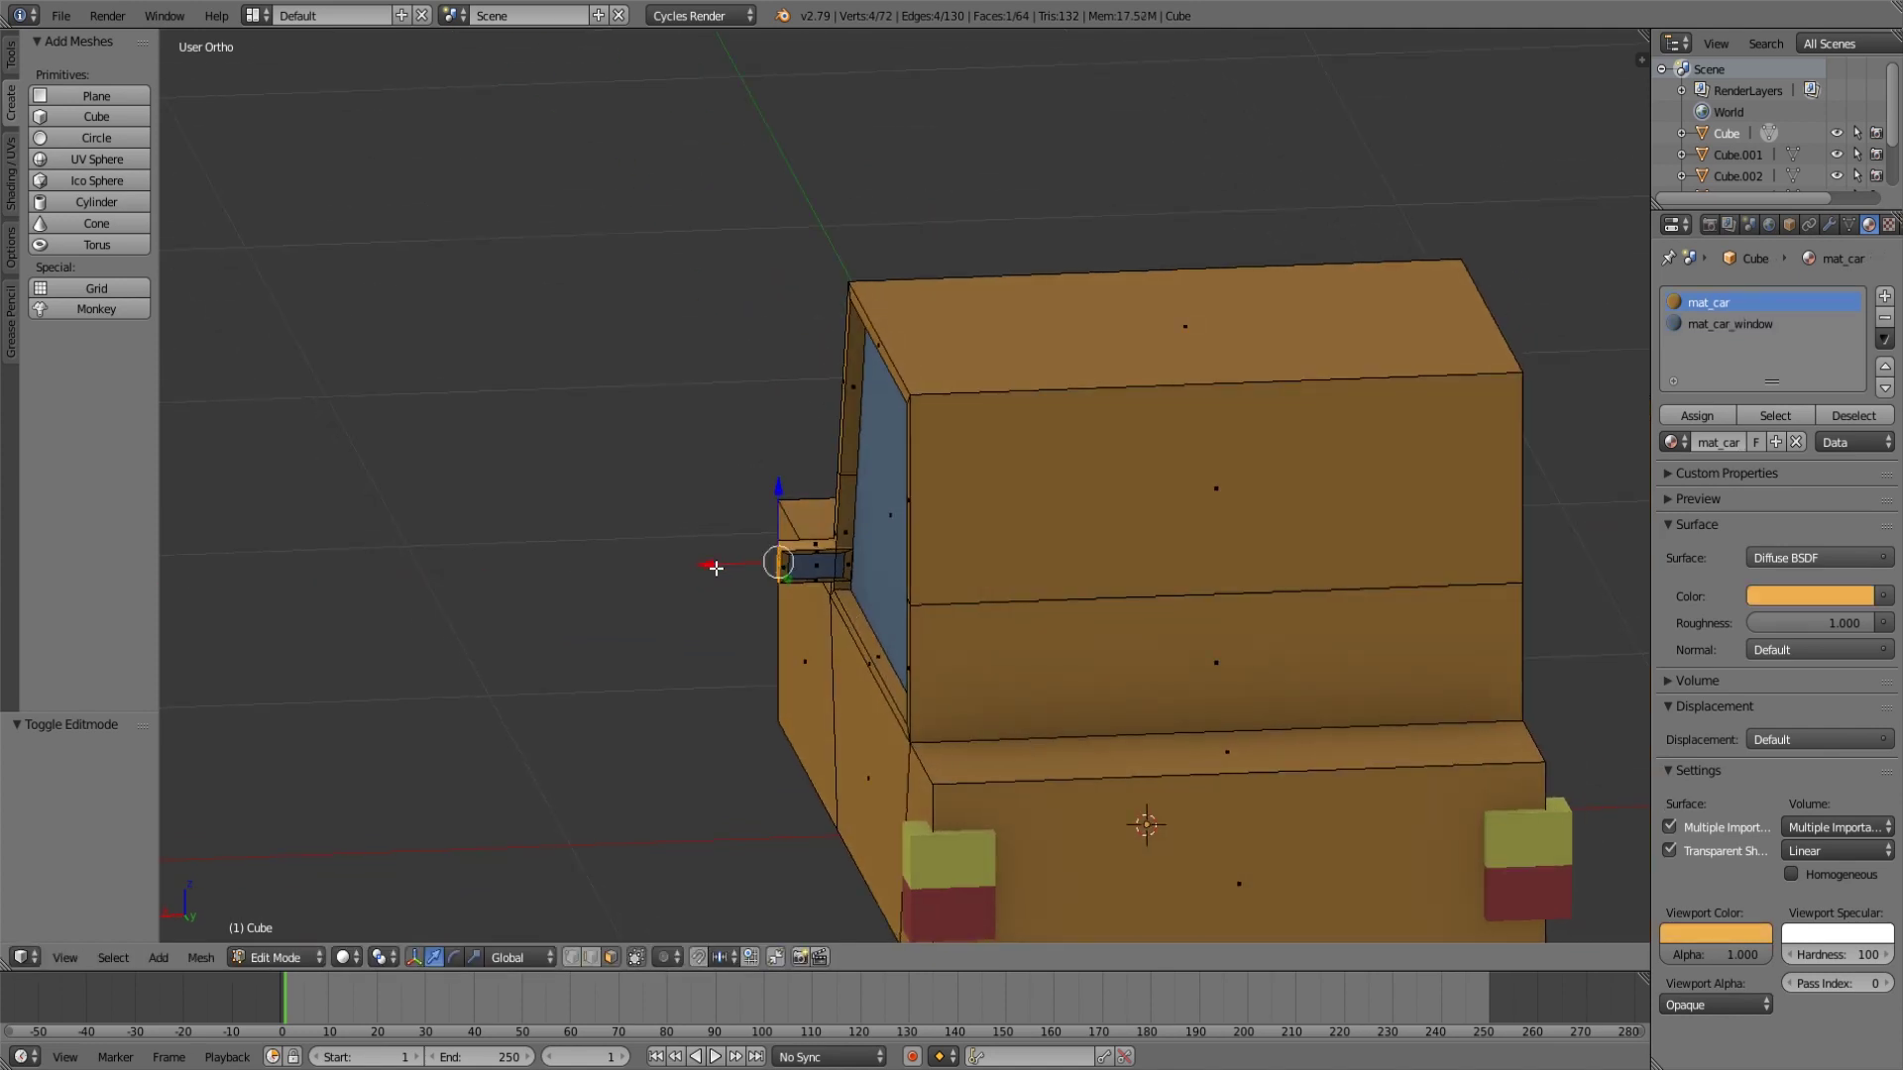
scroll(719, 575, "up", 4)
key("a")
middle_click_drag(673, 627, 1083, 677)
key("Tab")
scroll(824, 636, "down", 9)
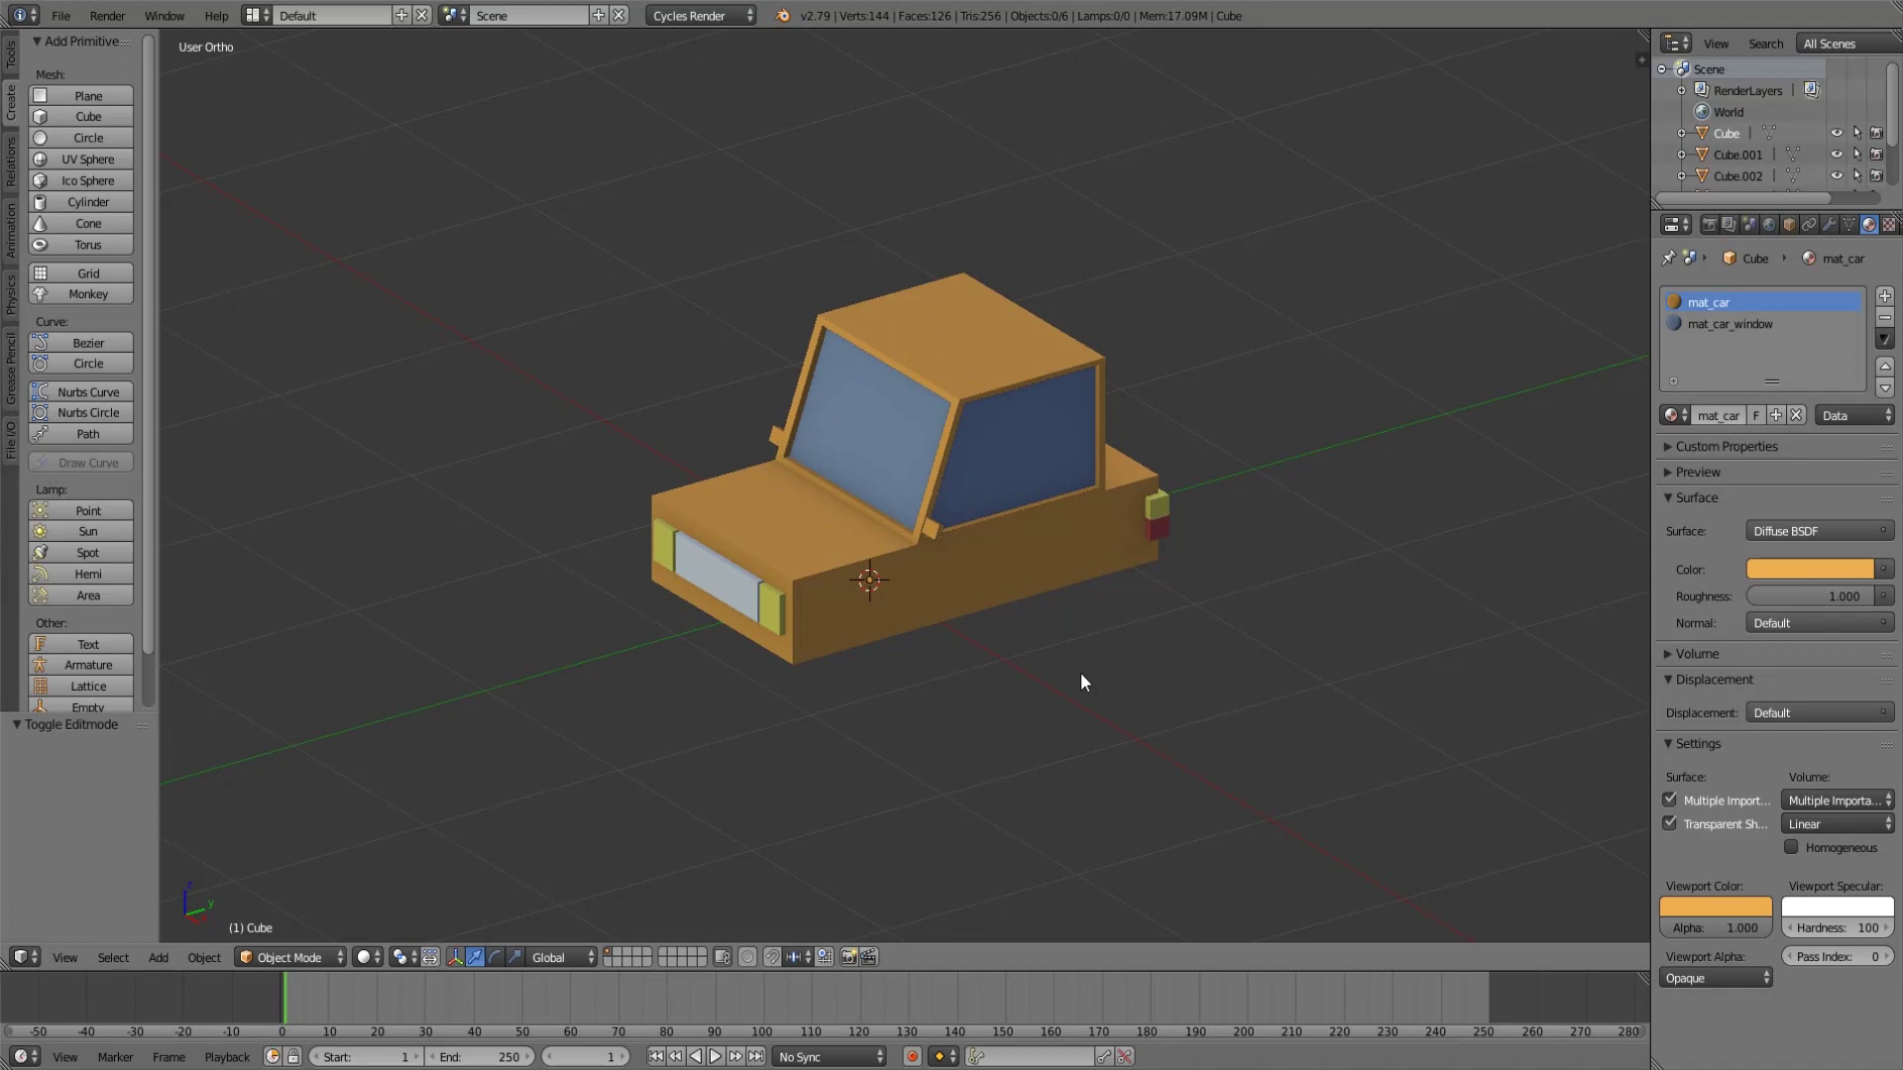
Select the car body, raise it 0.1 along the Z axis in the front view and deselect it.
right_click(1057, 564)
scroll(1076, 572, "up", 4)
scroll(1084, 603, "down", 2)
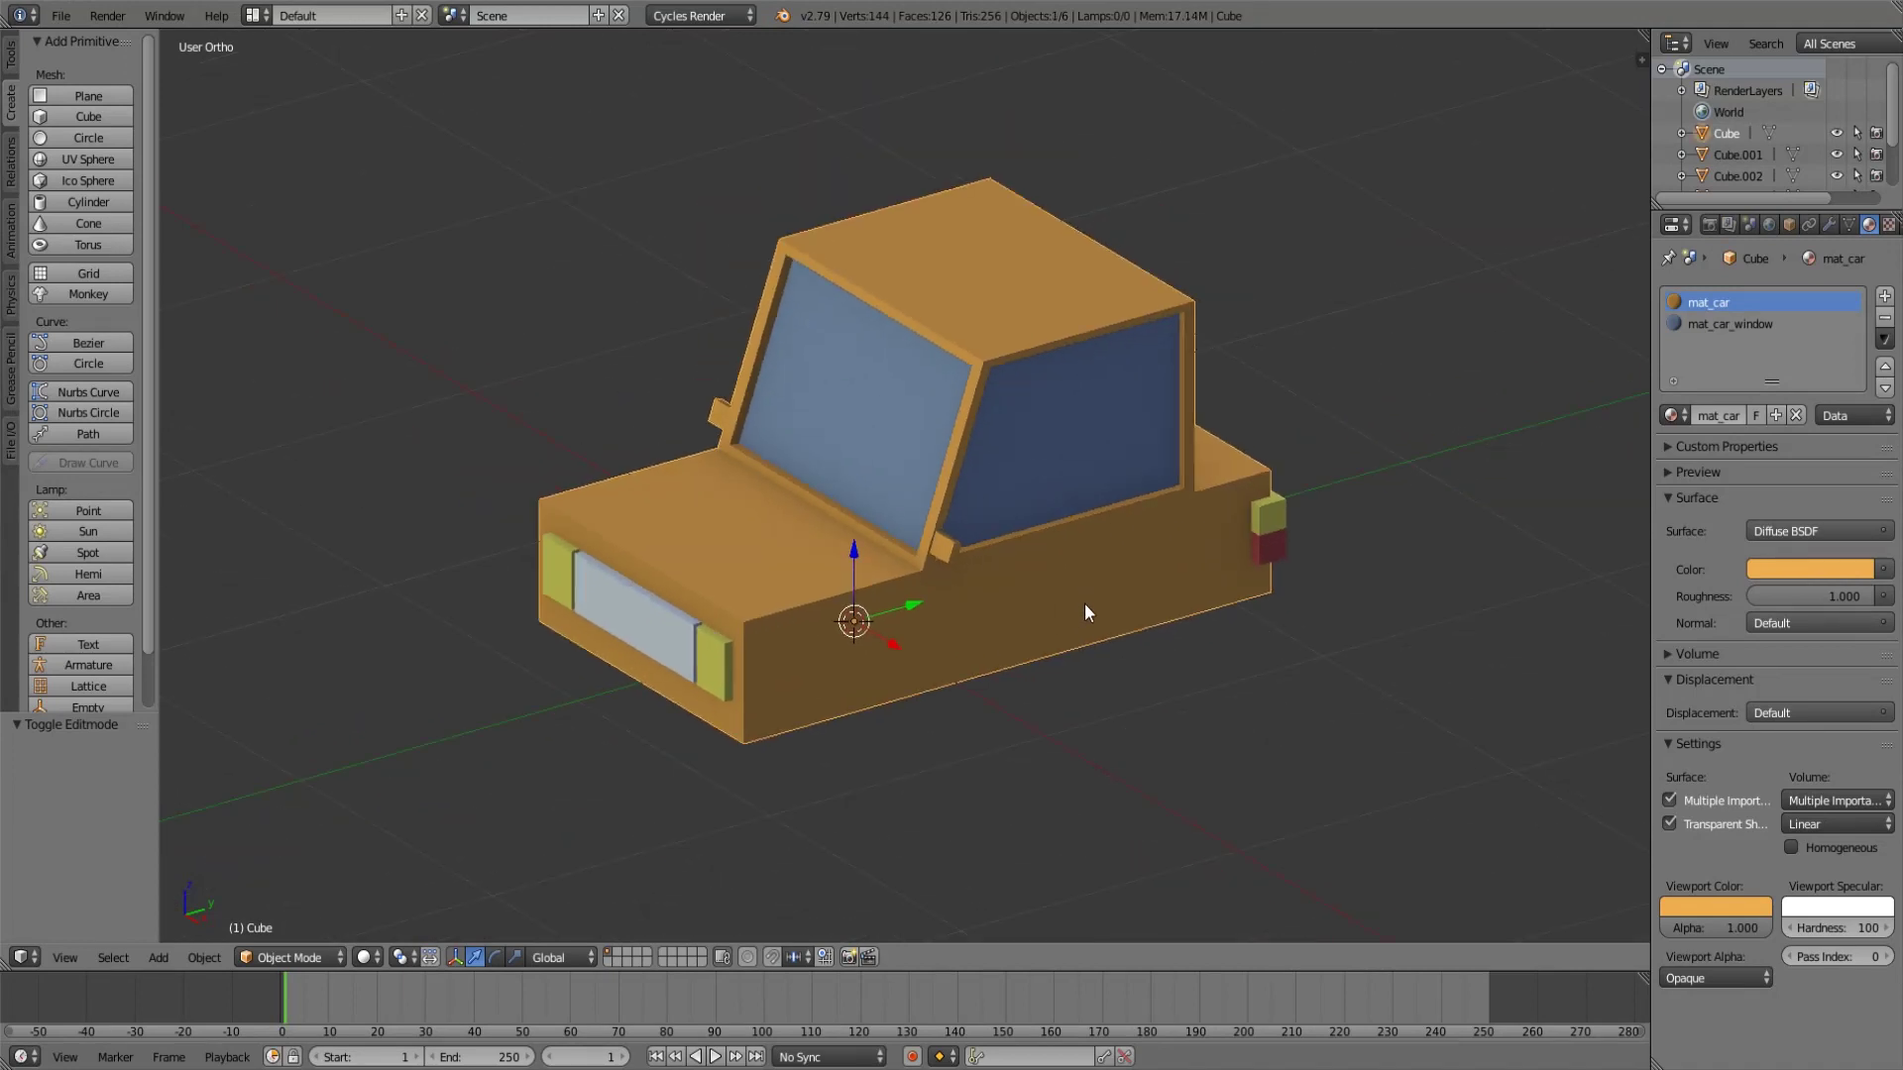
scroll(1084, 602, "down", 3)
middle_click_drag(1084, 603, 1108, 603)
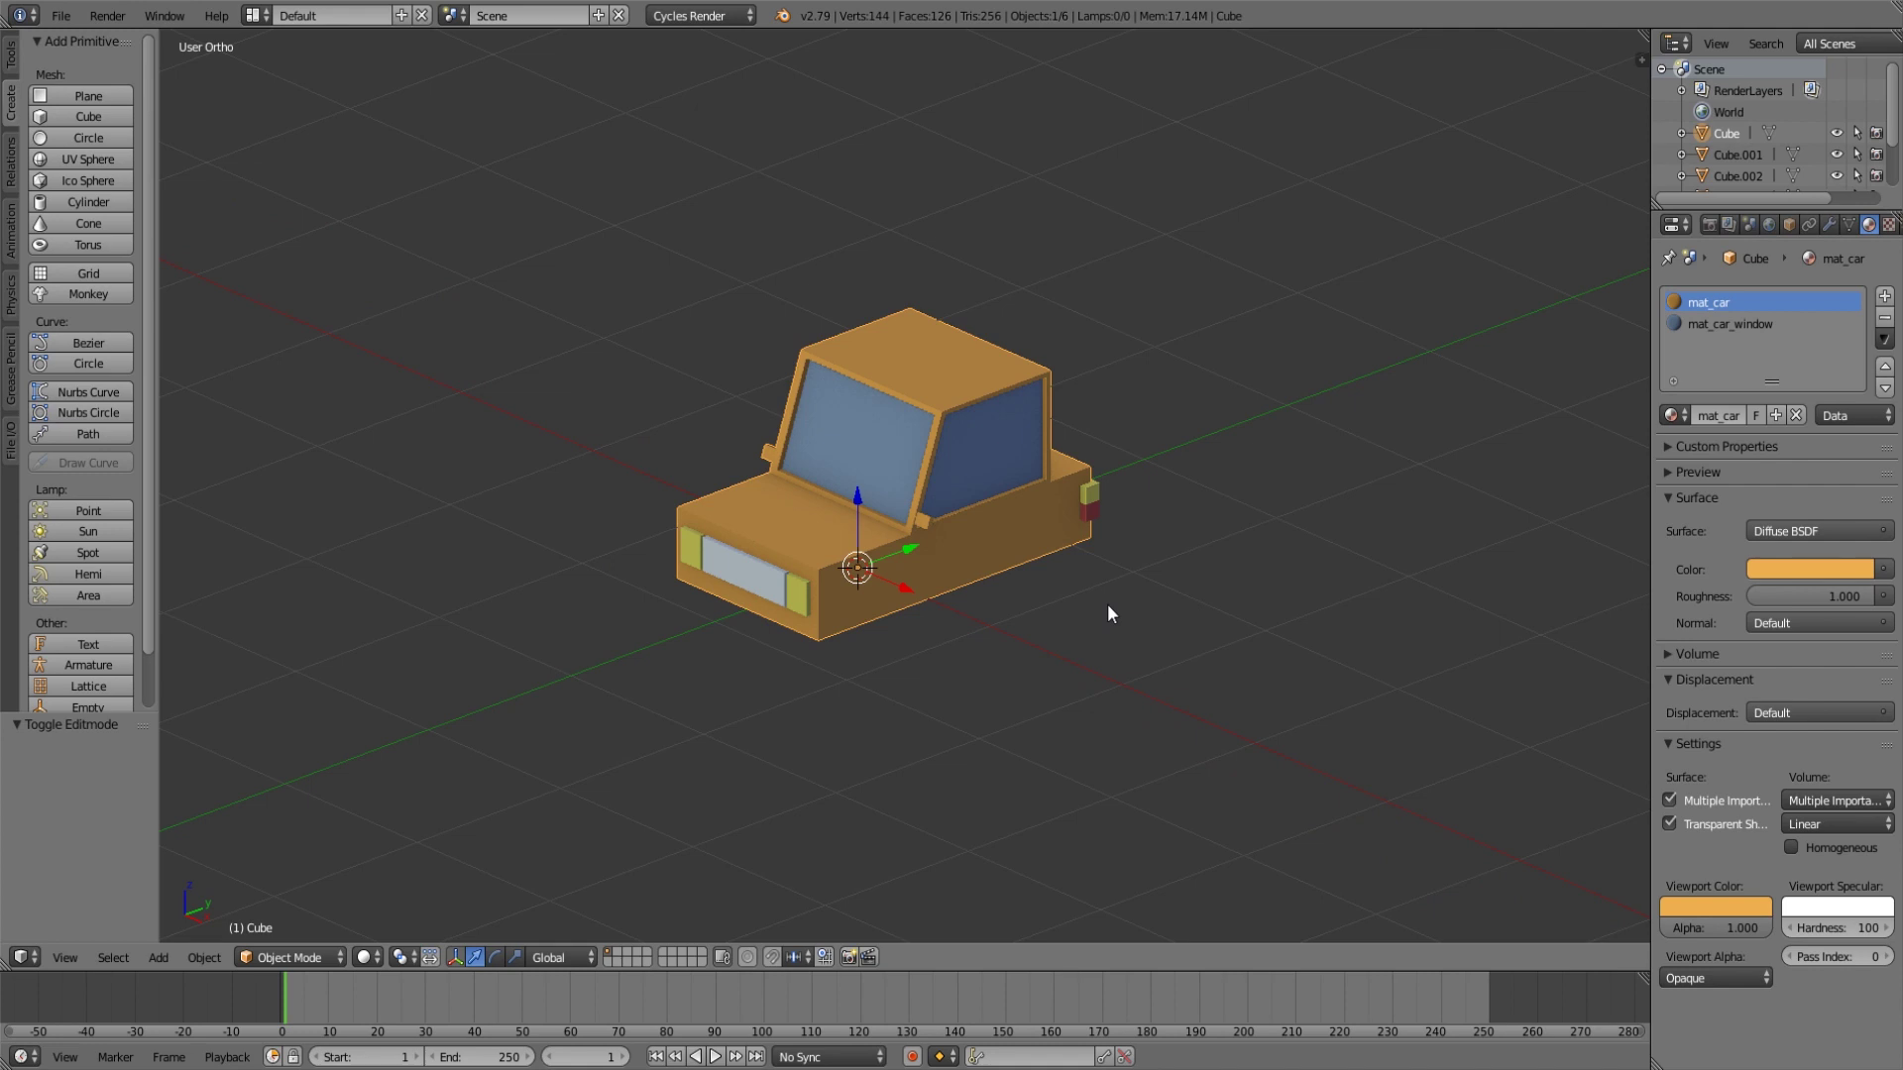
middle_click_drag(1086, 604, 1007, 596)
key("KP_1")
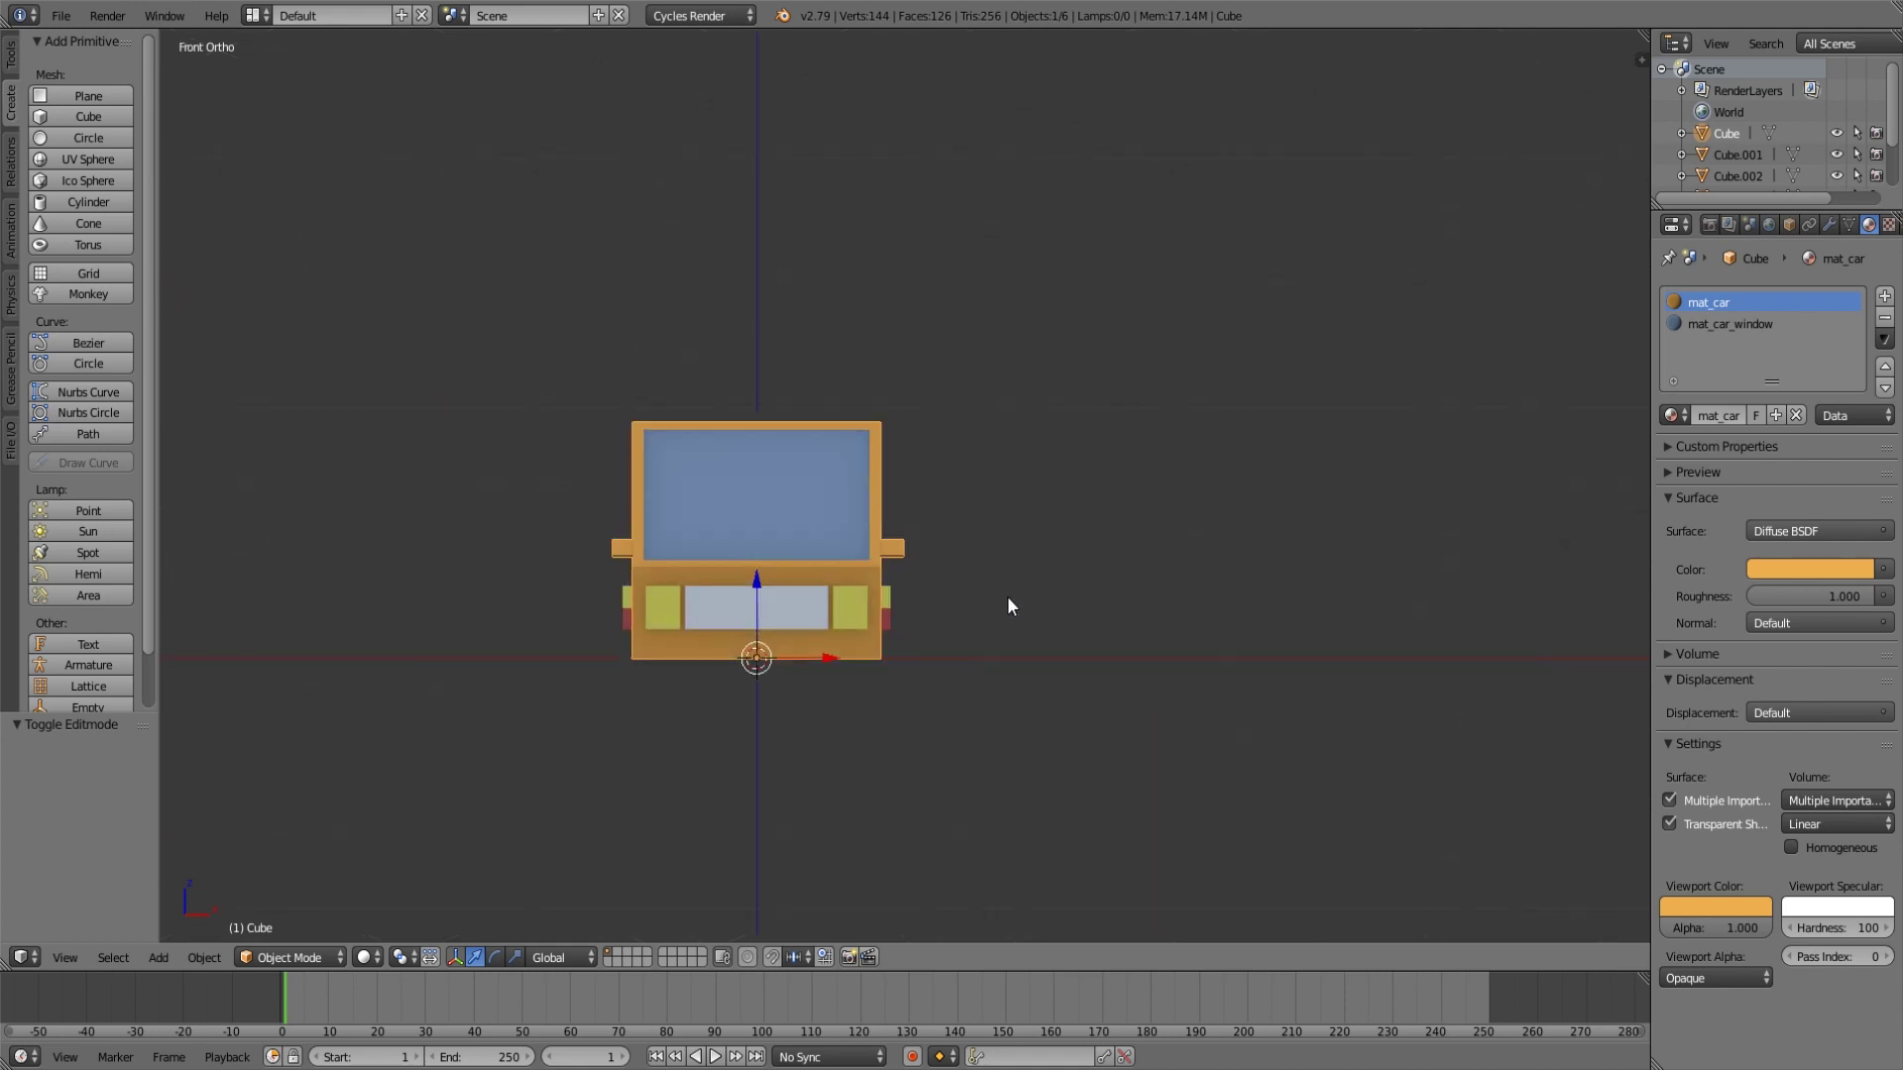
left_click_drag(756, 575, 758, 555, "ctrl")
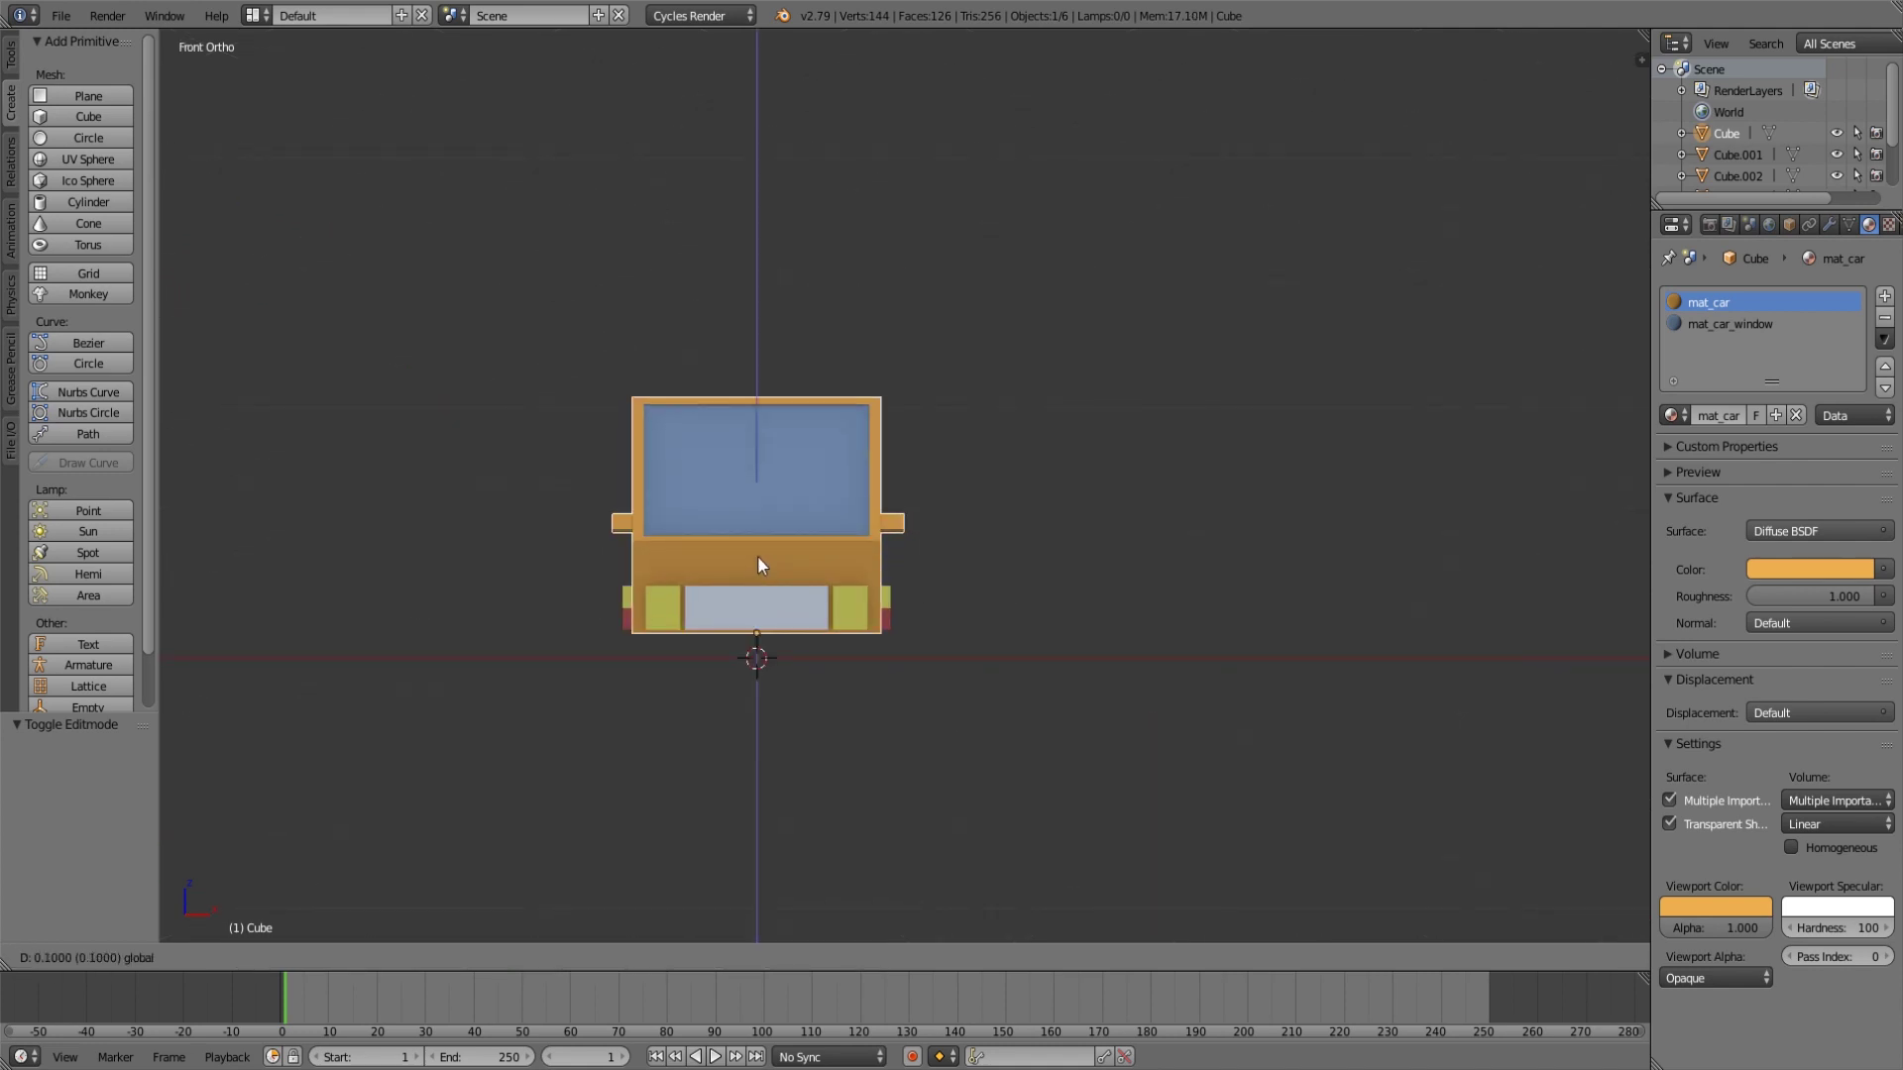
left_click(758, 555)
middle_click_drag(803, 574, 1018, 652)
scroll(996, 668, "up", 3)
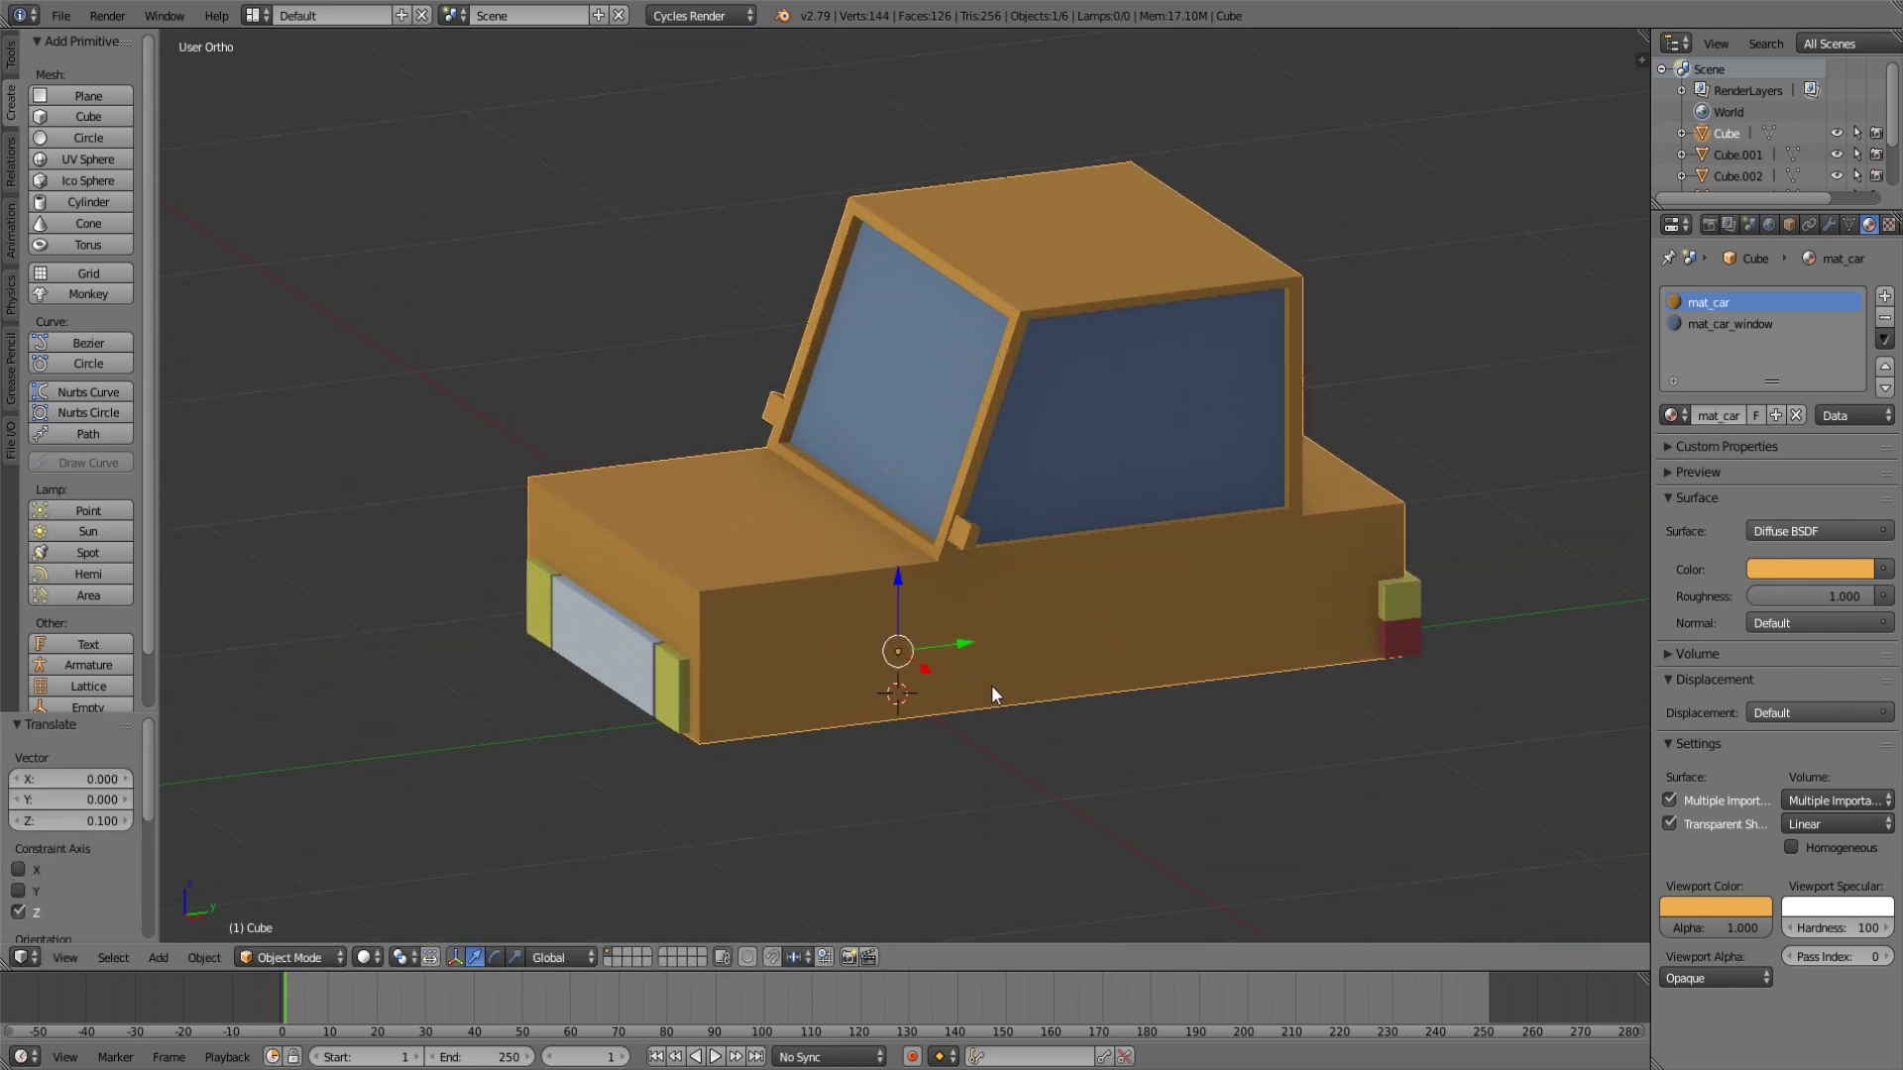
key("a")
Add a 32-vertex mesh circle, scale it to 0.291 and move it along the X axis out beside the car.
middle_click_drag(991, 686, 966, 596)
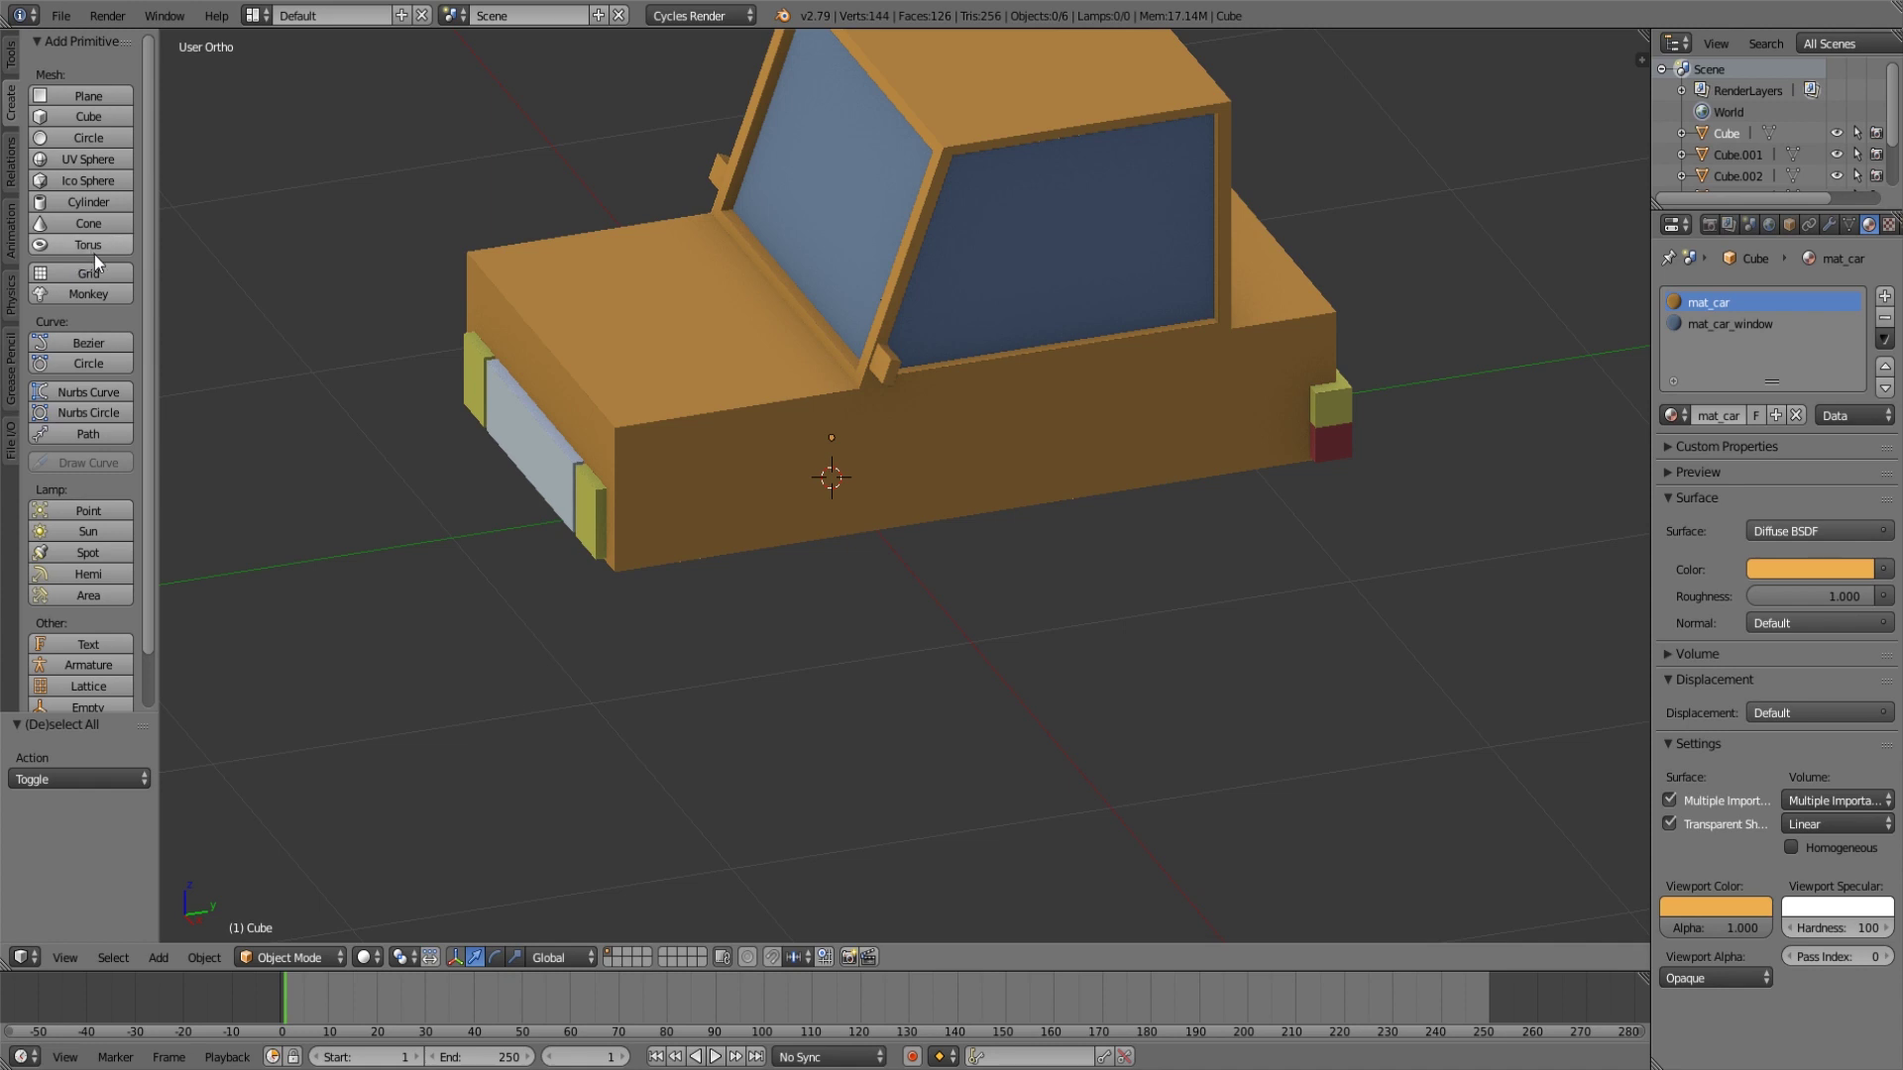
left_click(88, 138)
scroll(1001, 489, "down", 2)
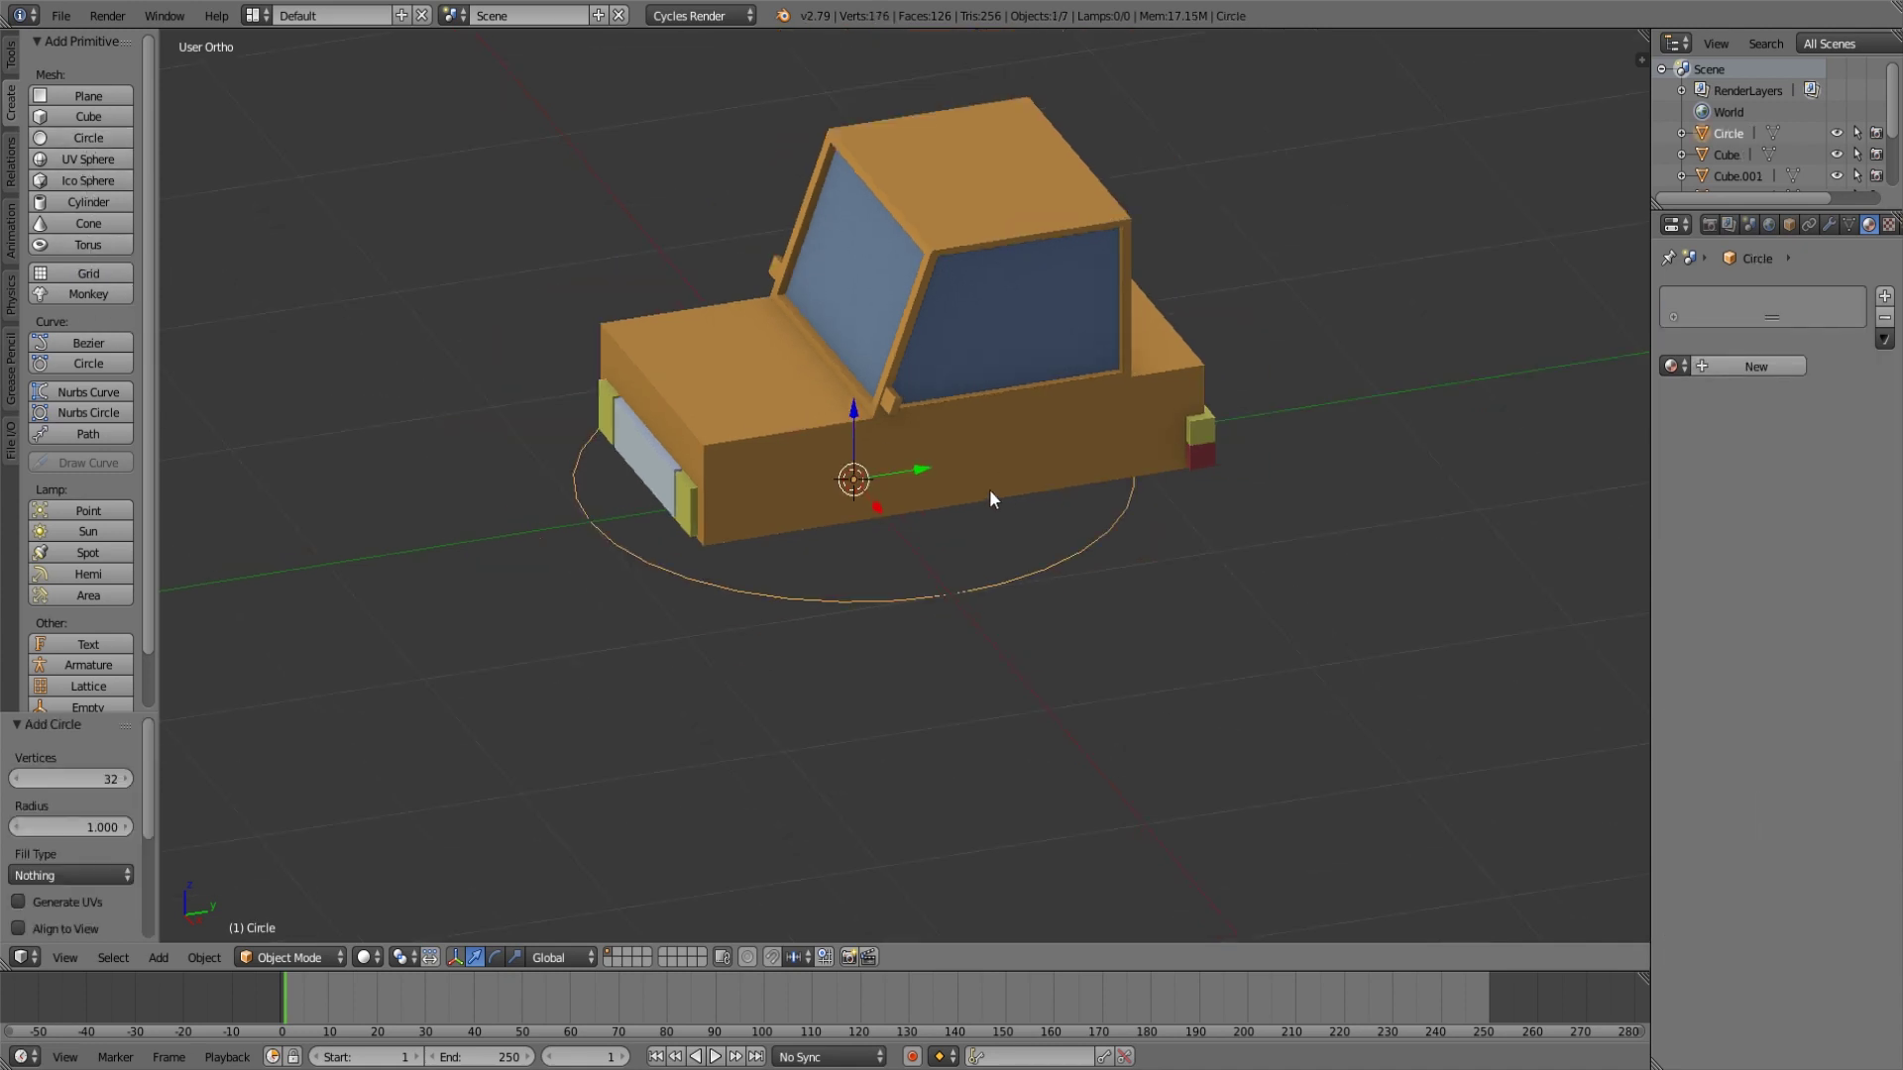
middle_click_drag(1001, 489, 1073, 531)
scroll(1078, 531, "down", 2)
key("s")
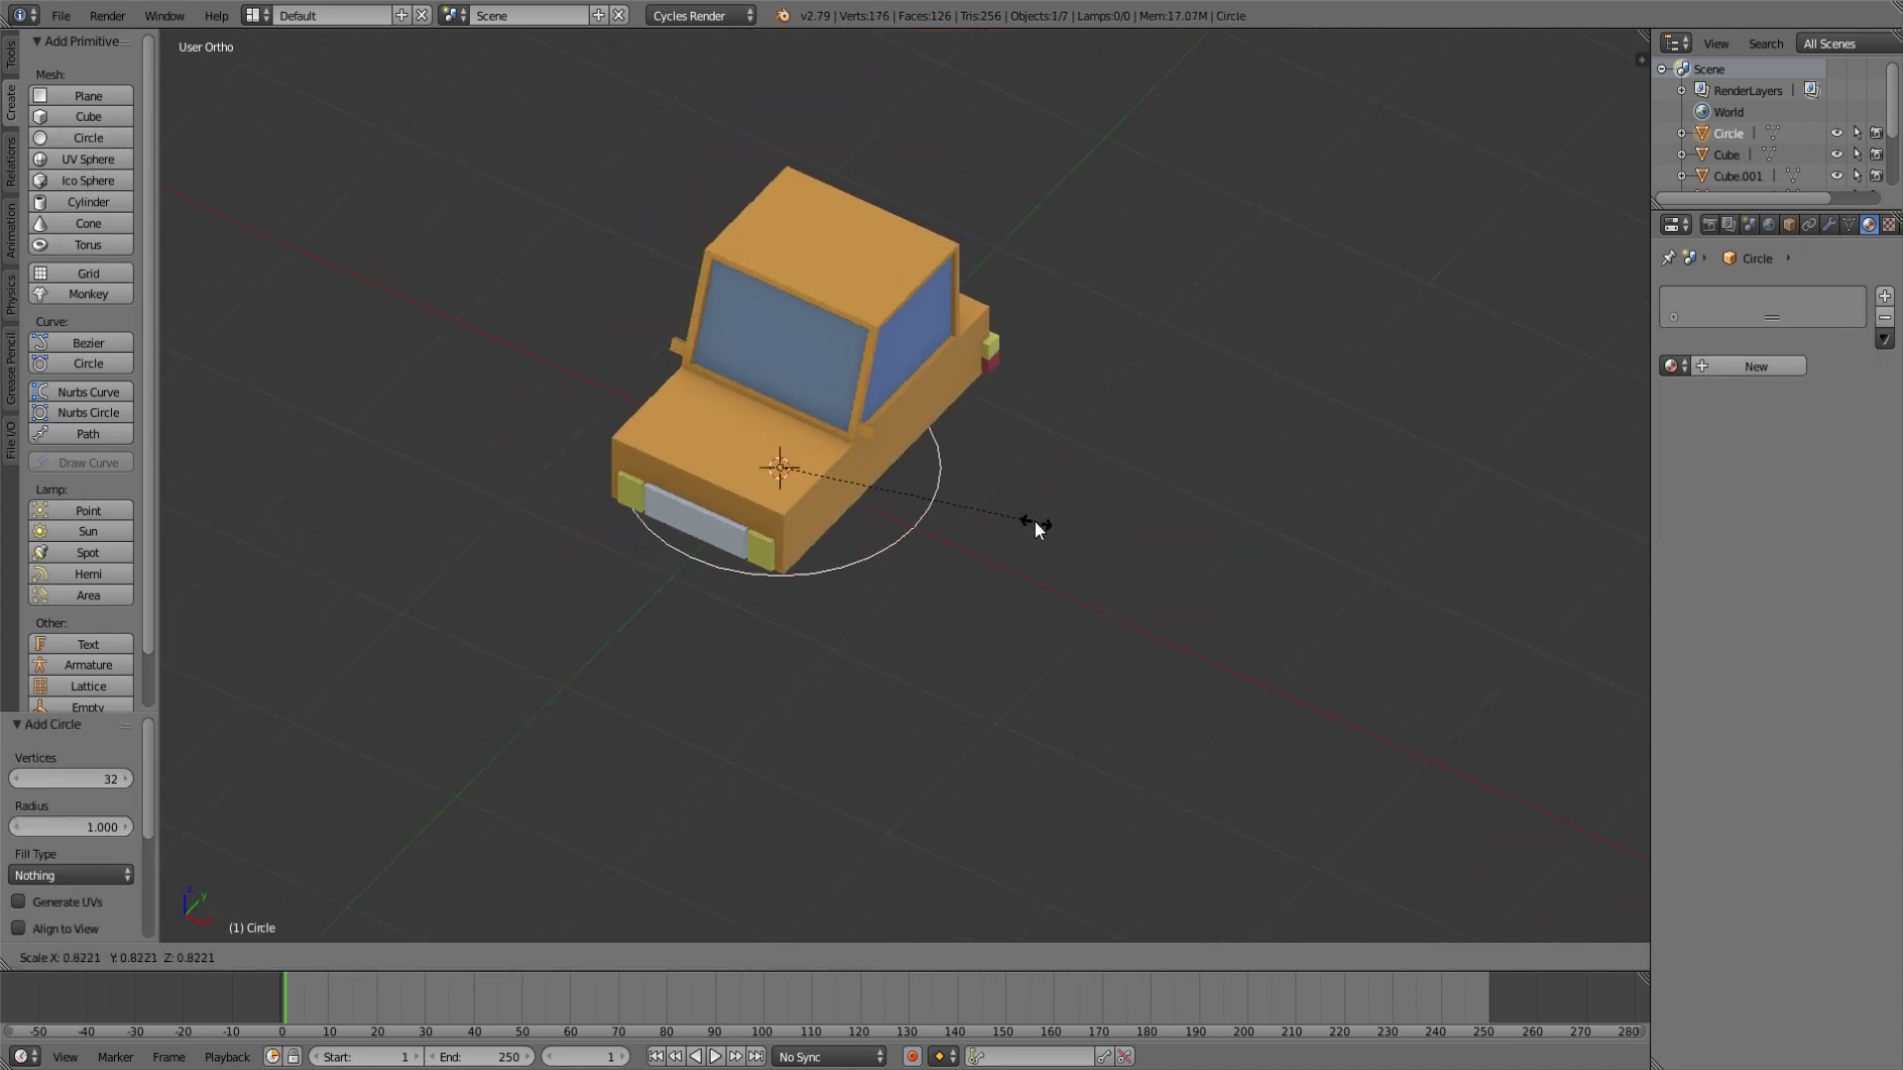
left_click(870, 483)
left_click_drag(838, 498, 889, 525)
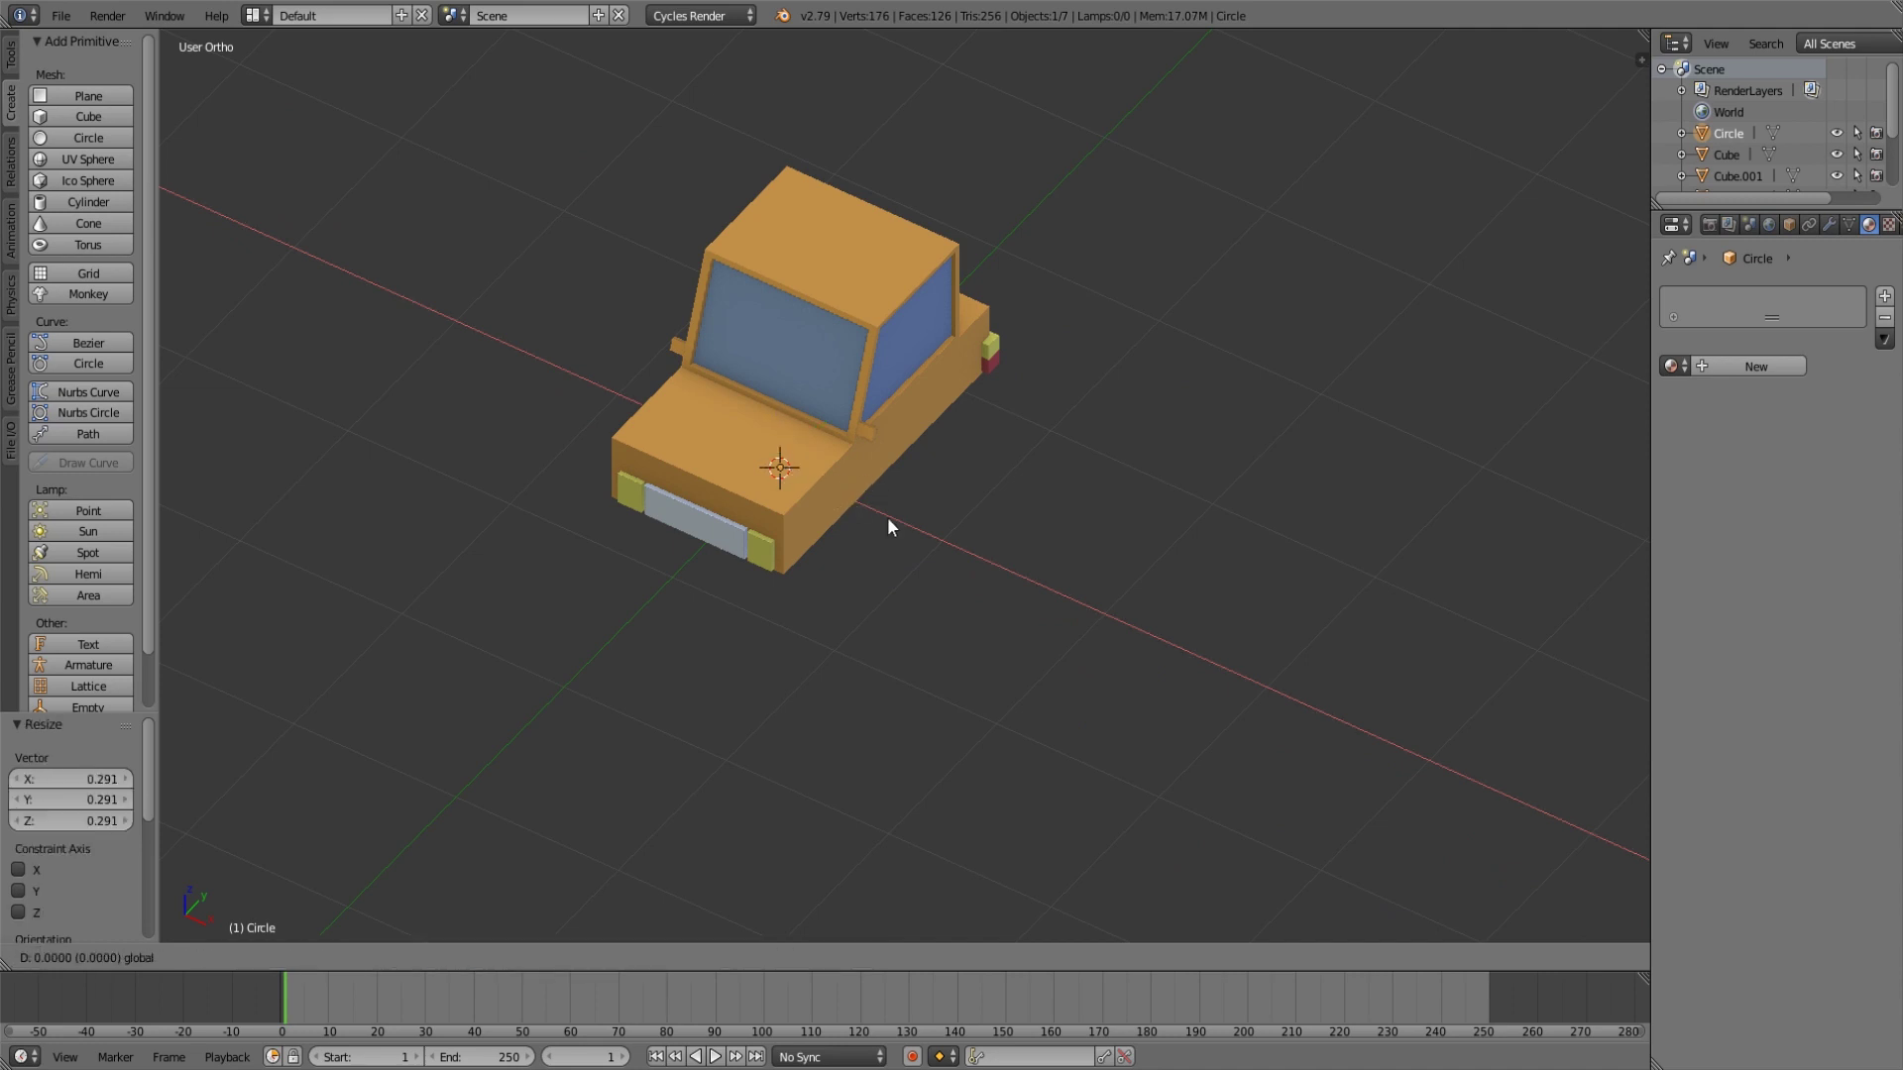
left_click_drag(1017, 555, 1021, 554, "ctrl")
key("r")
key("x")
right_click(1136, 532)
Rotate the circle 90 degrees about the Y axis so it stands upright like a wheel.
key("r")
key("y")
type("90")
key("Return")
middle_click_drag(1108, 579, 1029, 527)
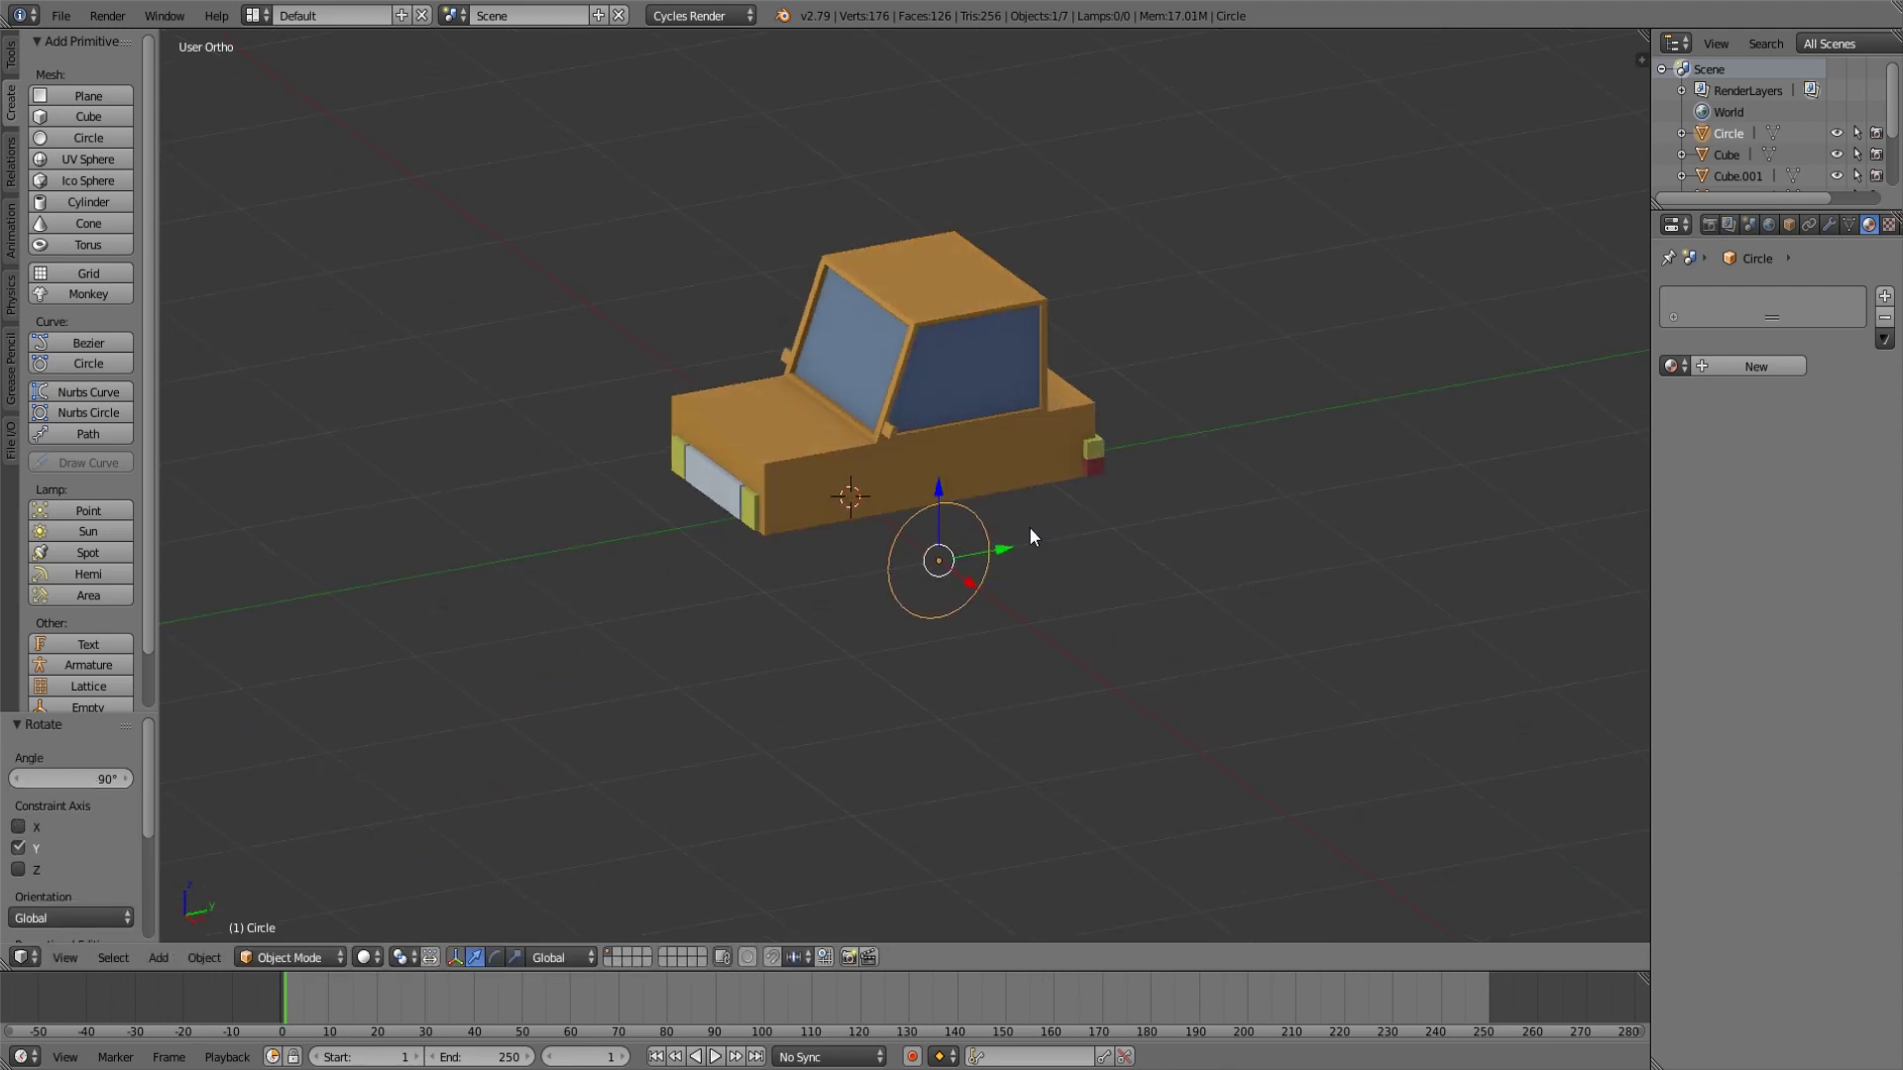
Fill the circle with a single face in Edit Mode, then scale it to about 0.6 in Object Mode.
key("Tab")
key("f")
key("a")
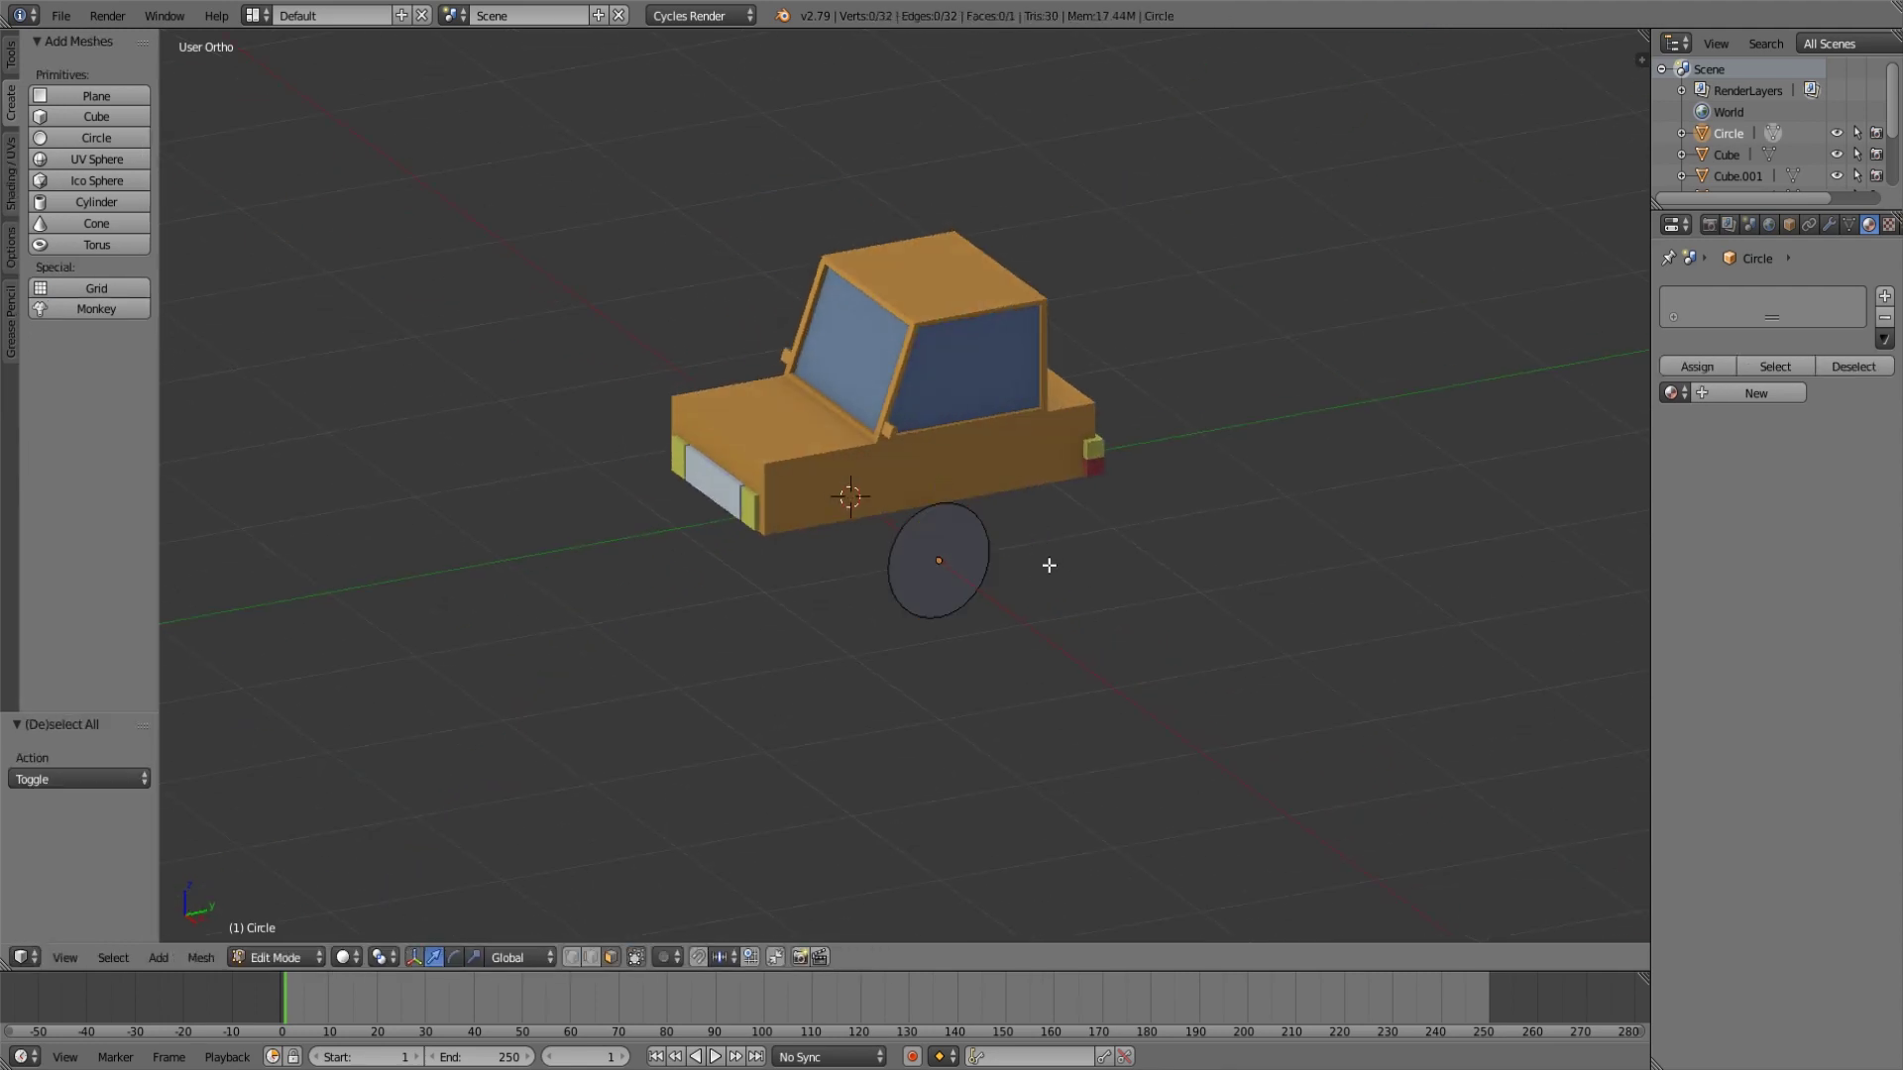
key("Tab")
scroll(1090, 599, "up", 4)
middle_click_drag(1097, 598, 1282, 538)
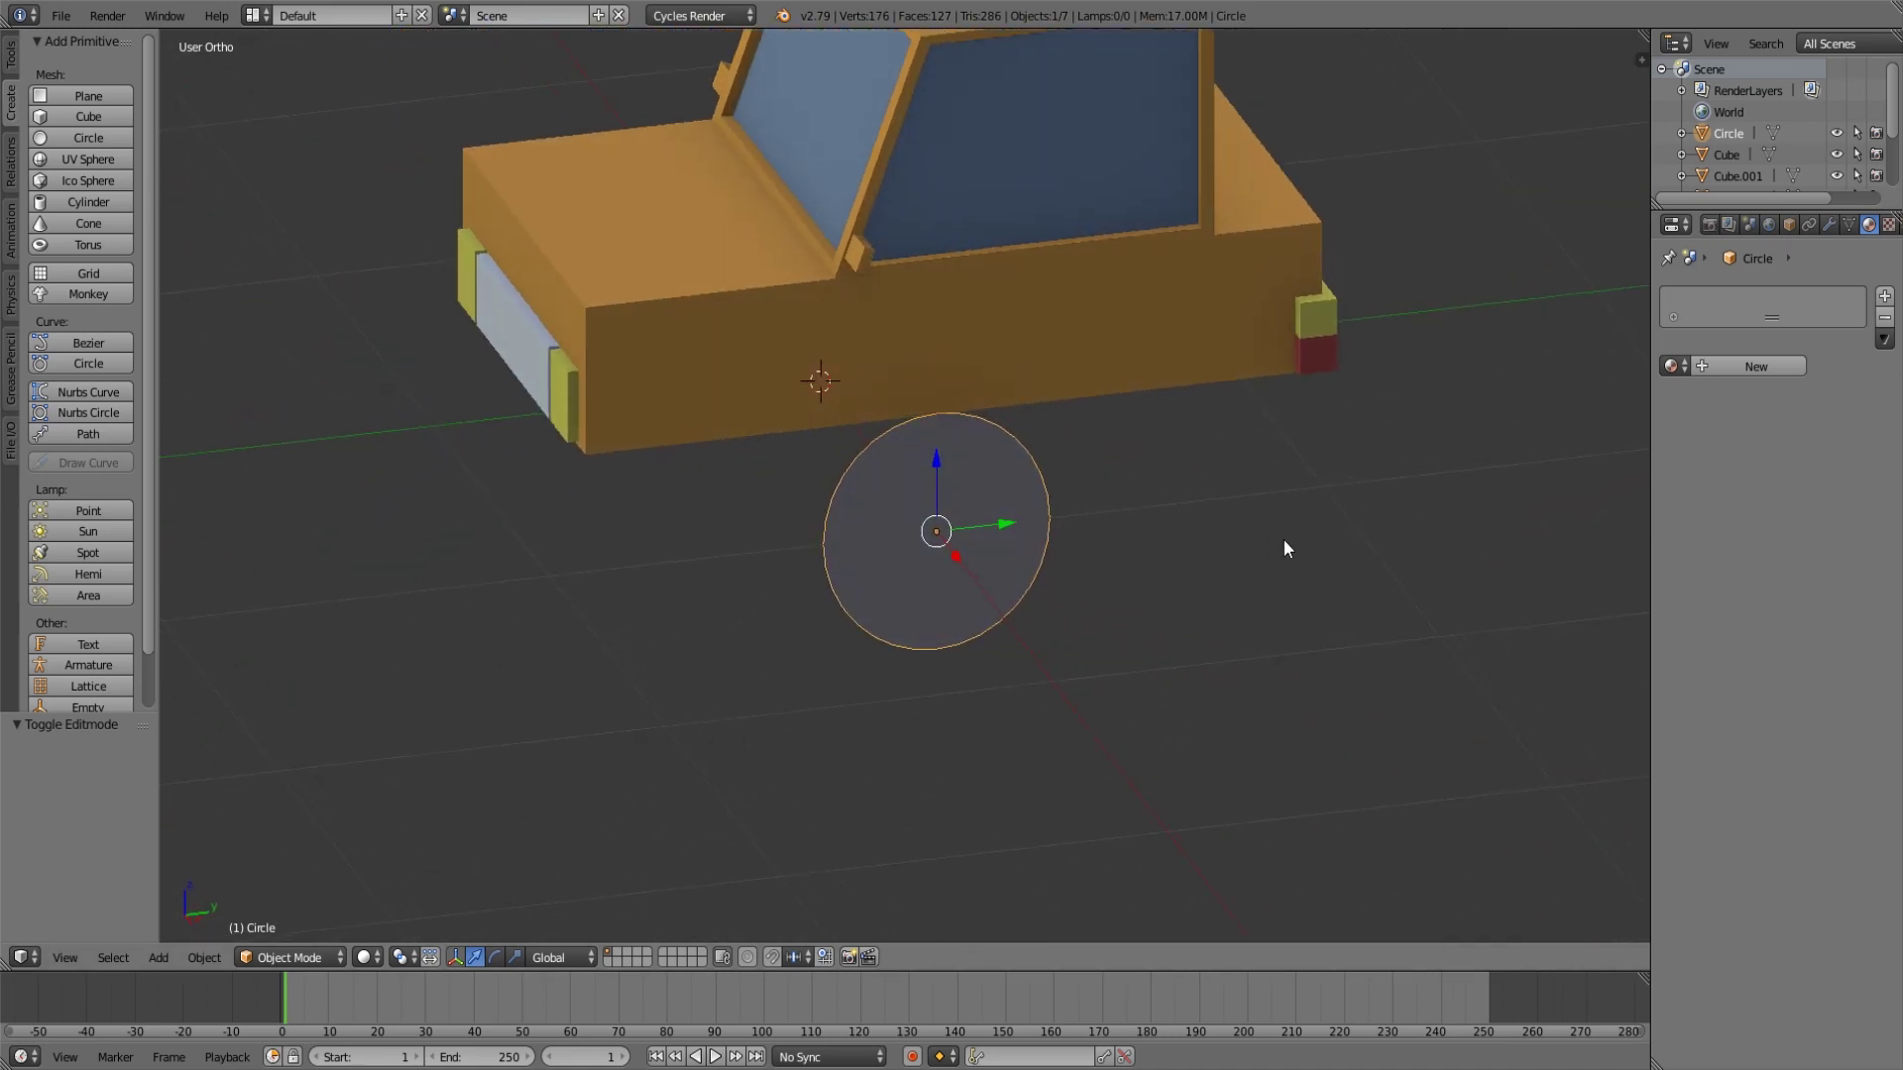
key("s")
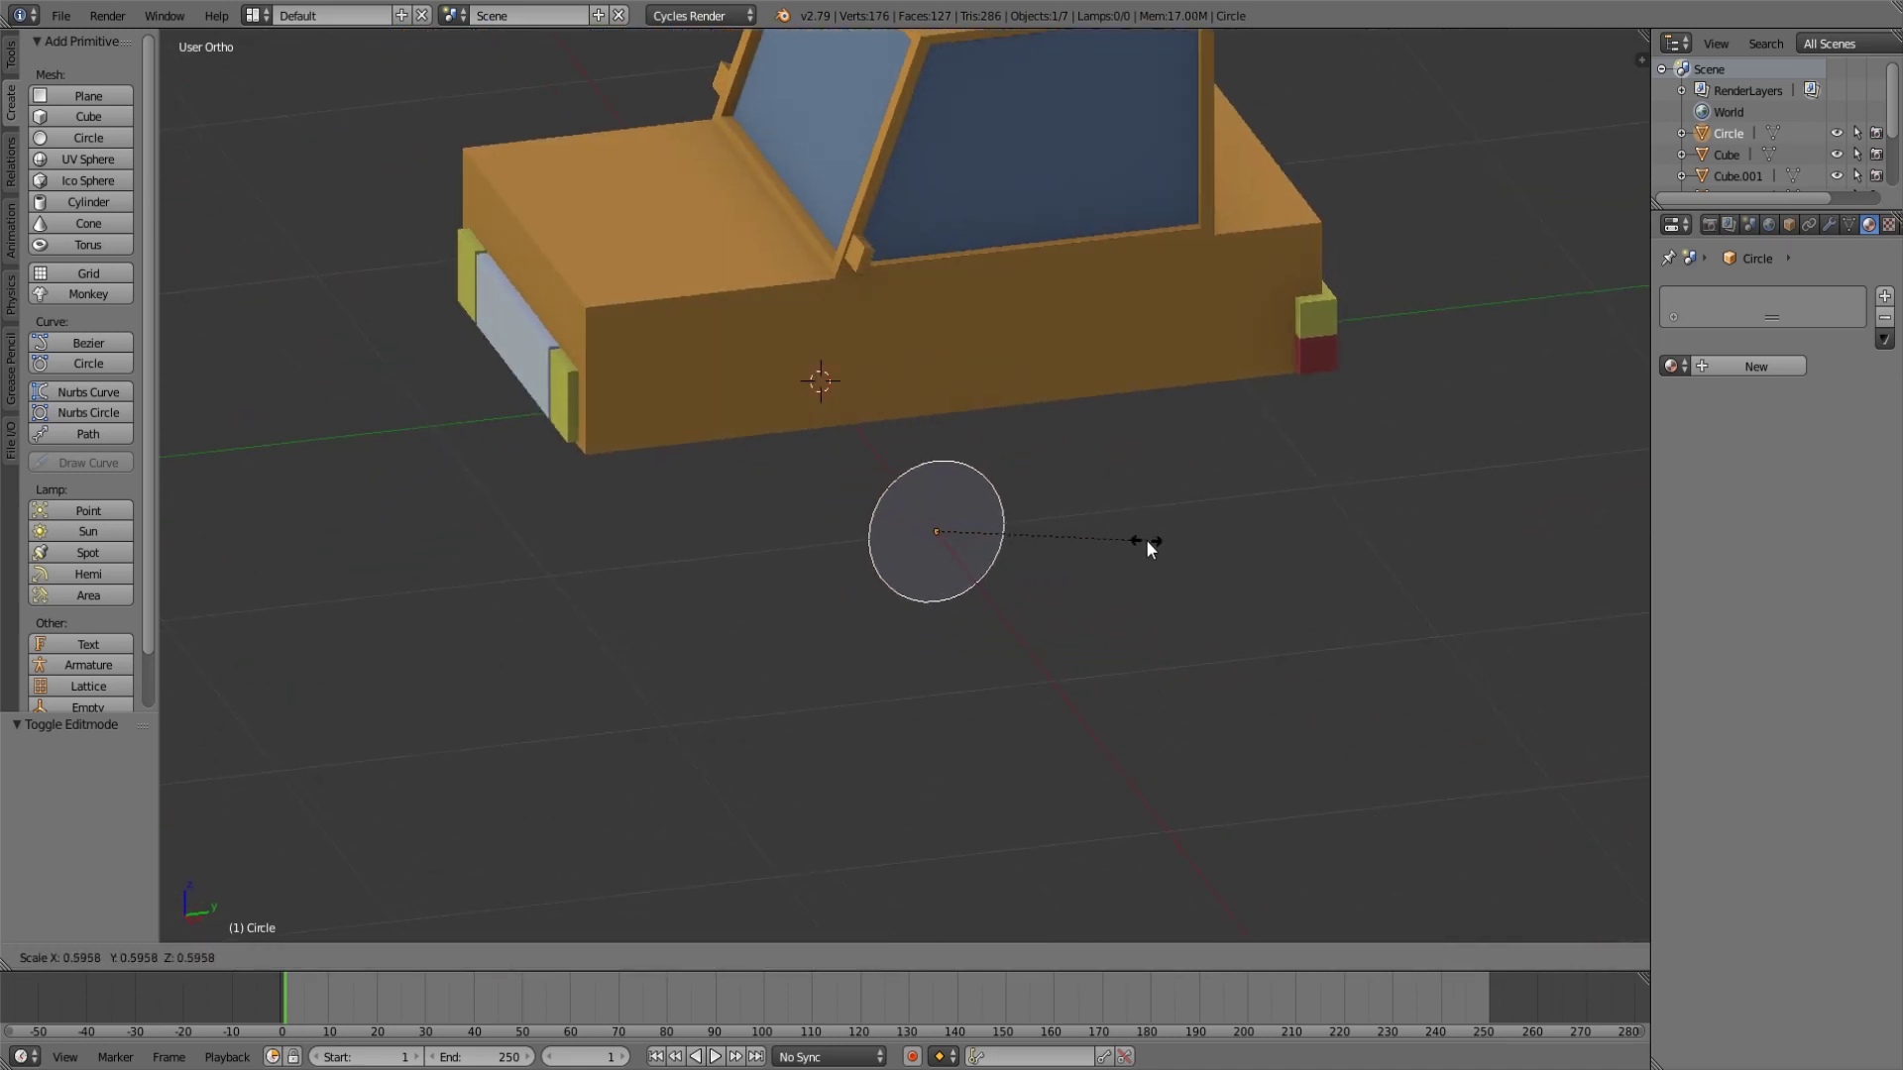
left_click(1150, 543)
In Edit Mode, extrude the whole disc face outward to give the wheel thickness and return to Object Mode.
middle_click_drag(1155, 543, 997, 590)
key("Tab")
key("a")
key("e")
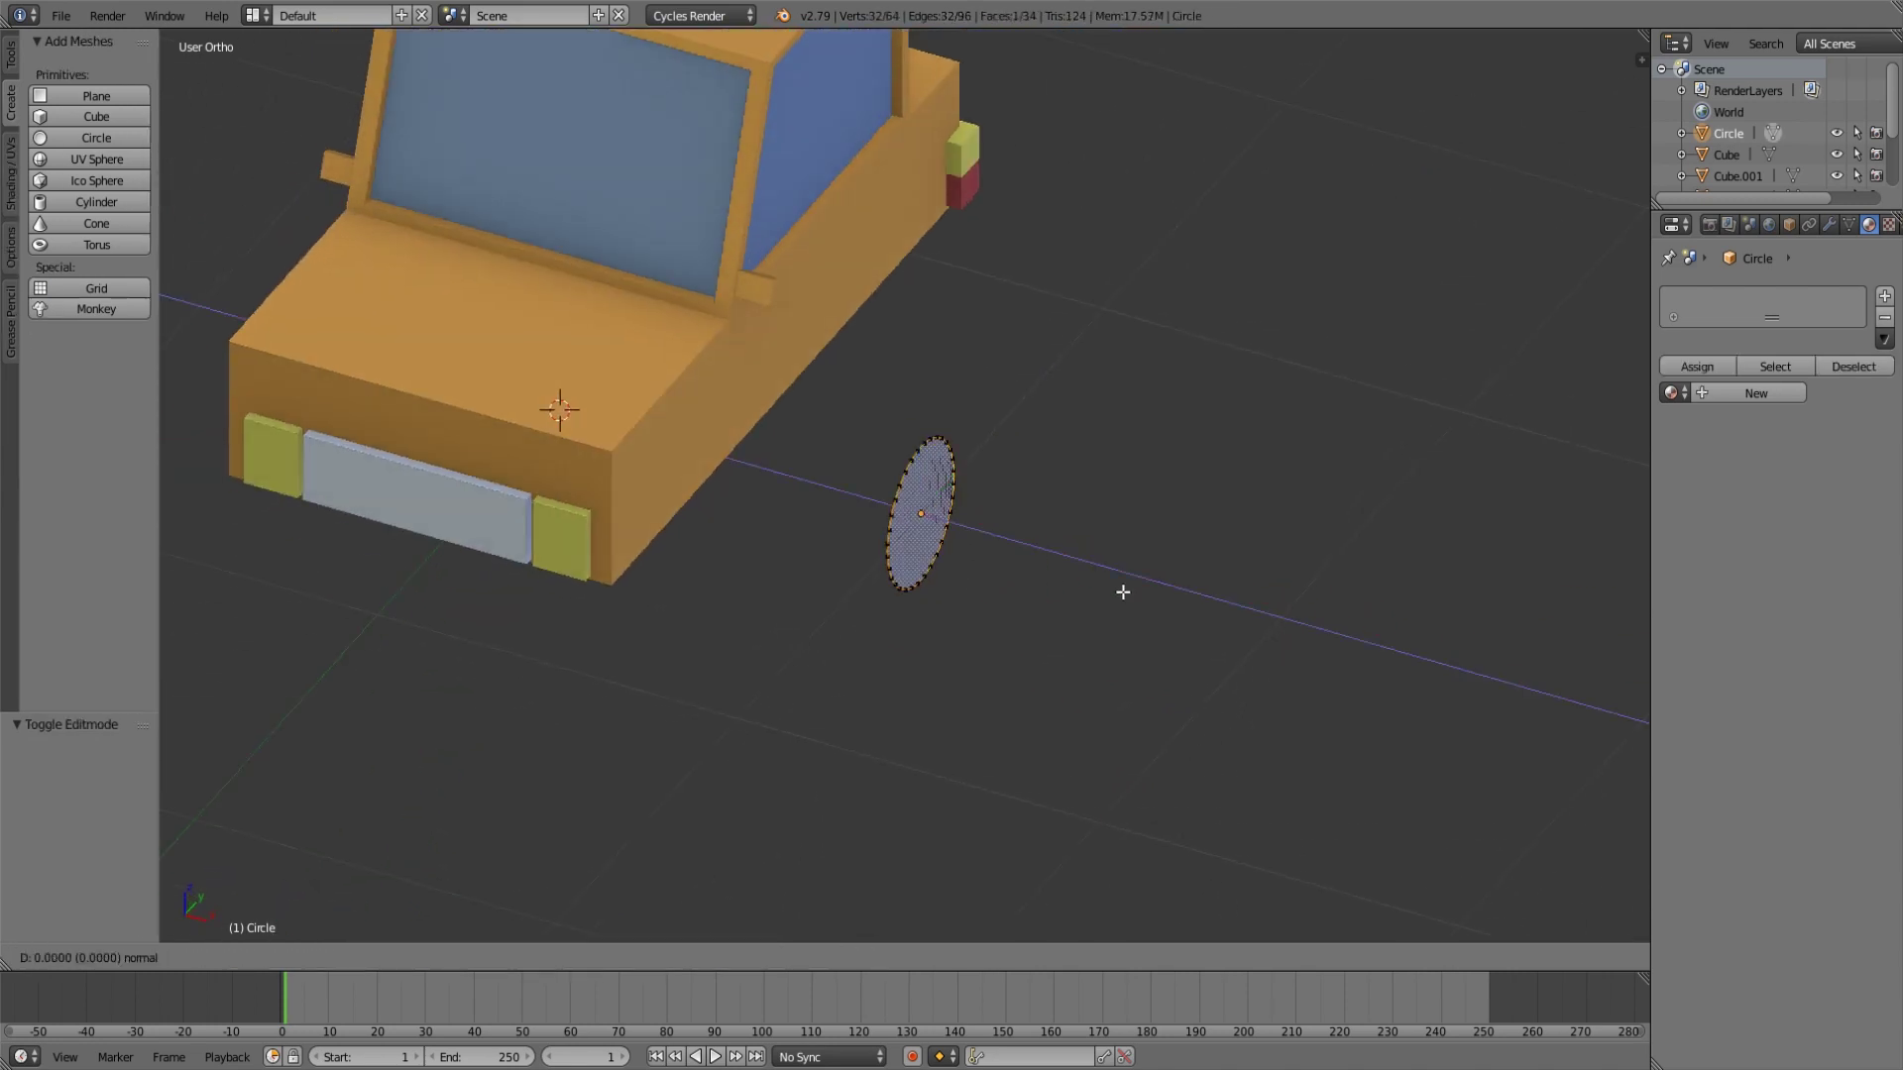
left_click(1171, 611)
middle_click_drag(1189, 594, 978, 539)
key("Tab")
Create a new material for the wheel and name it mat_wheel.
scroll(872, 555, "up", 4)
scroll(1128, 568, "down", 2)
left_click(1673, 365)
left_click(1733, 367)
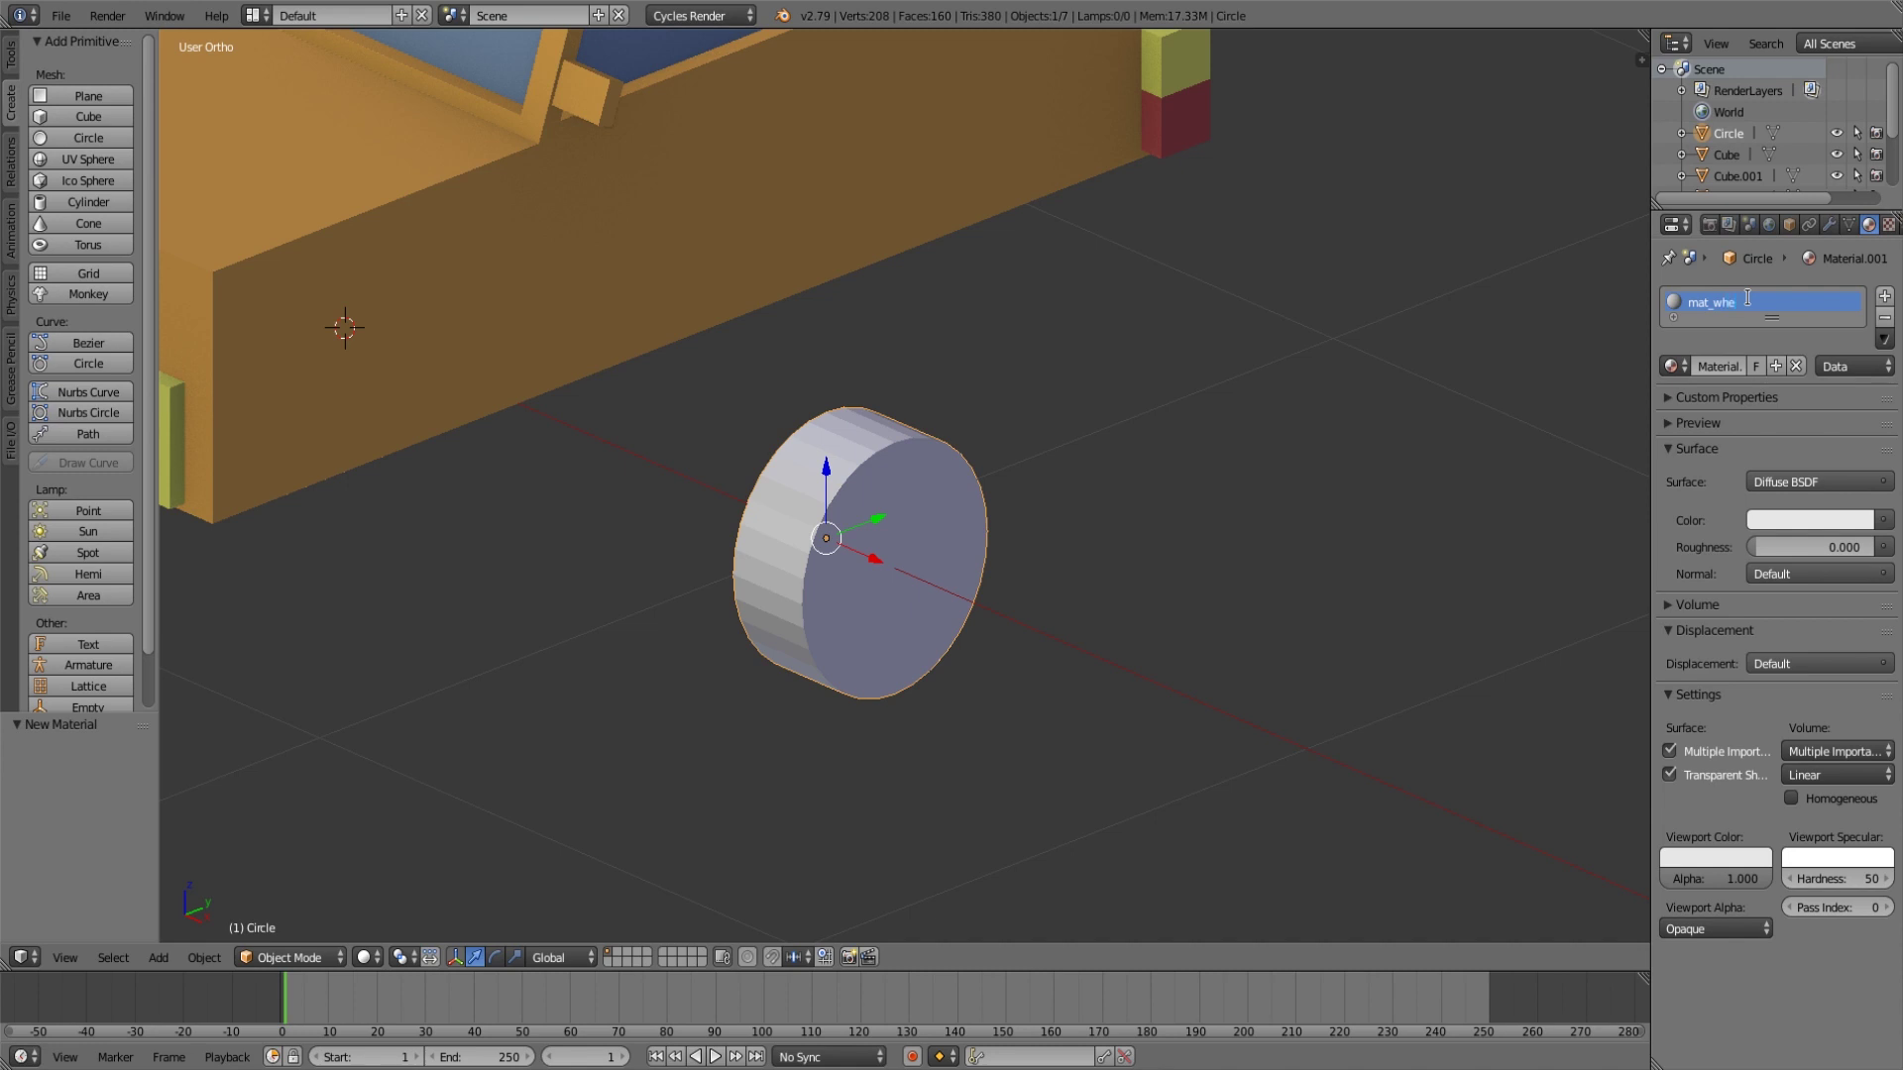
Set mat_wheel's viewport color to a dark blue of about R 0.082, G 0.101, B 0.147 and sample it for the surface color.
left_click(1759, 855)
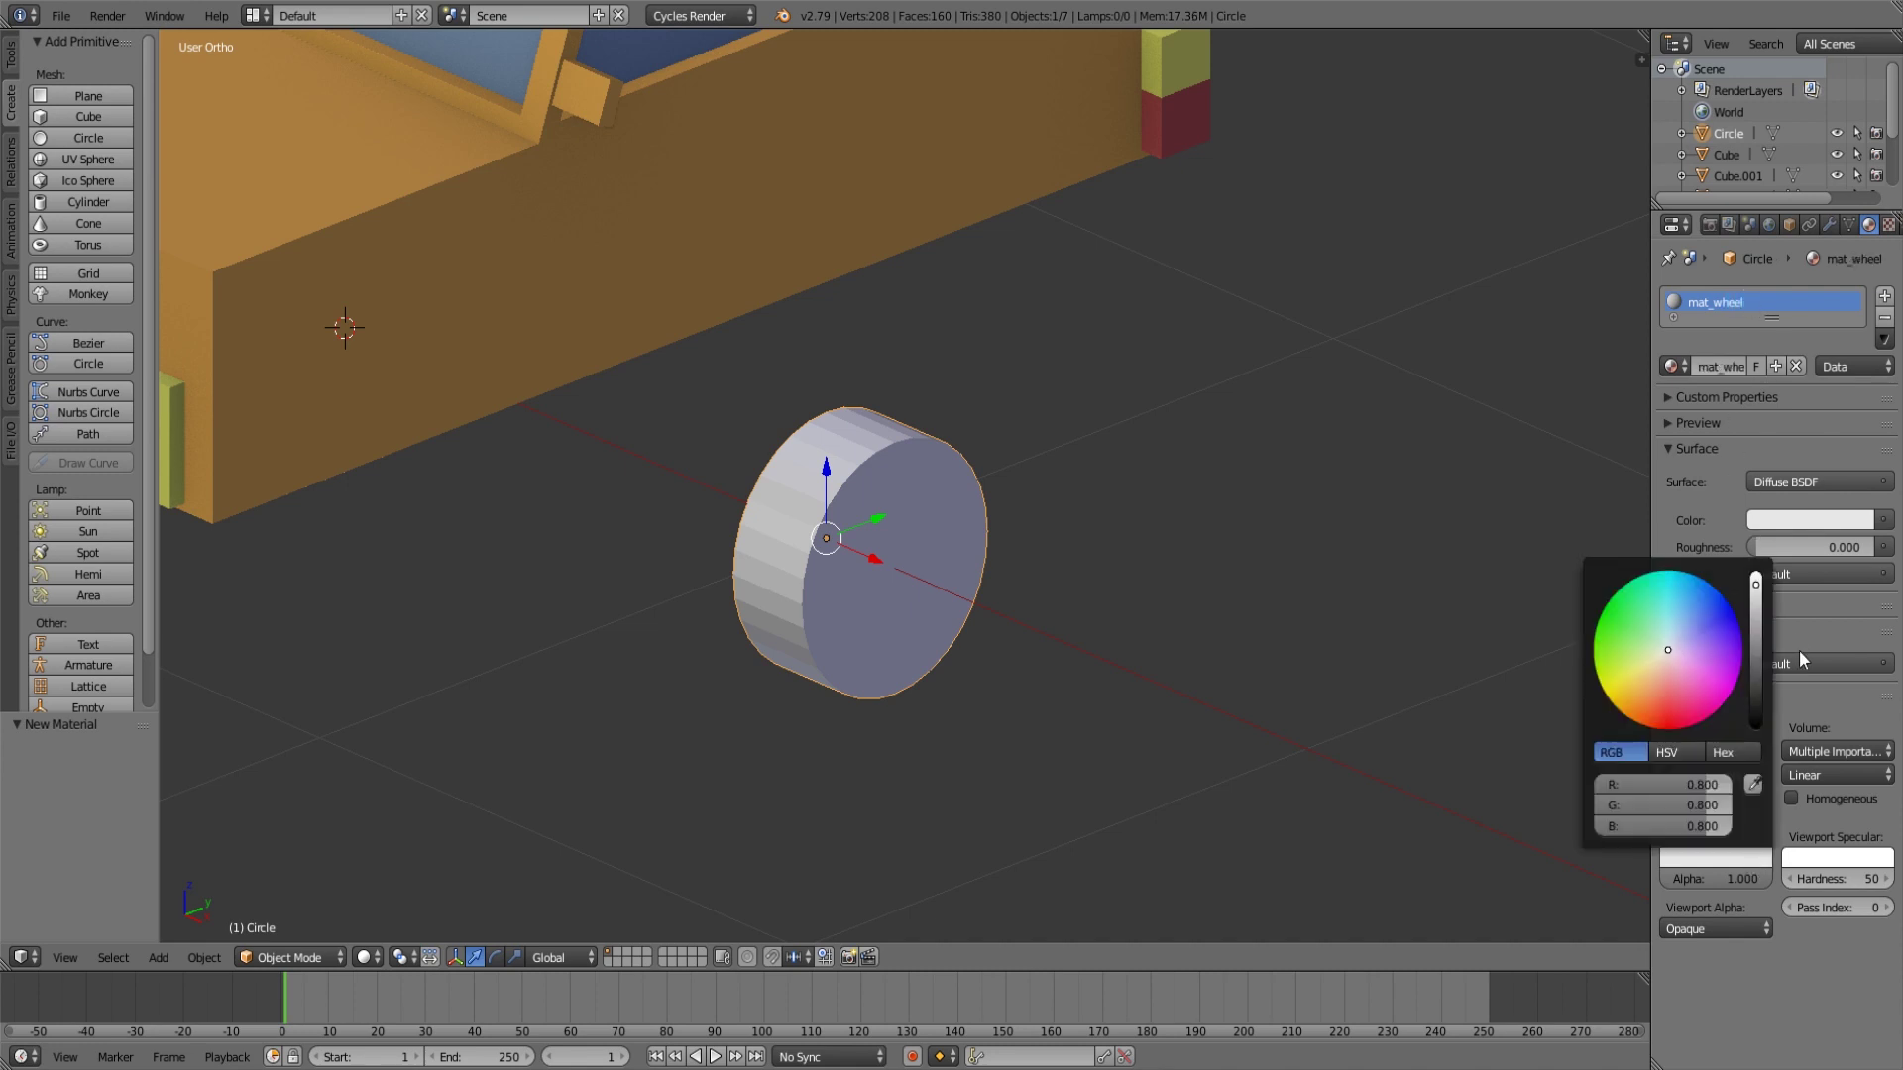
left_click(1735, 865)
mouse_move(1756, 640)
left_mouse_down()
mouse_move(1755, 674)
mouse_move(1678, 642)
left_mouse_up()
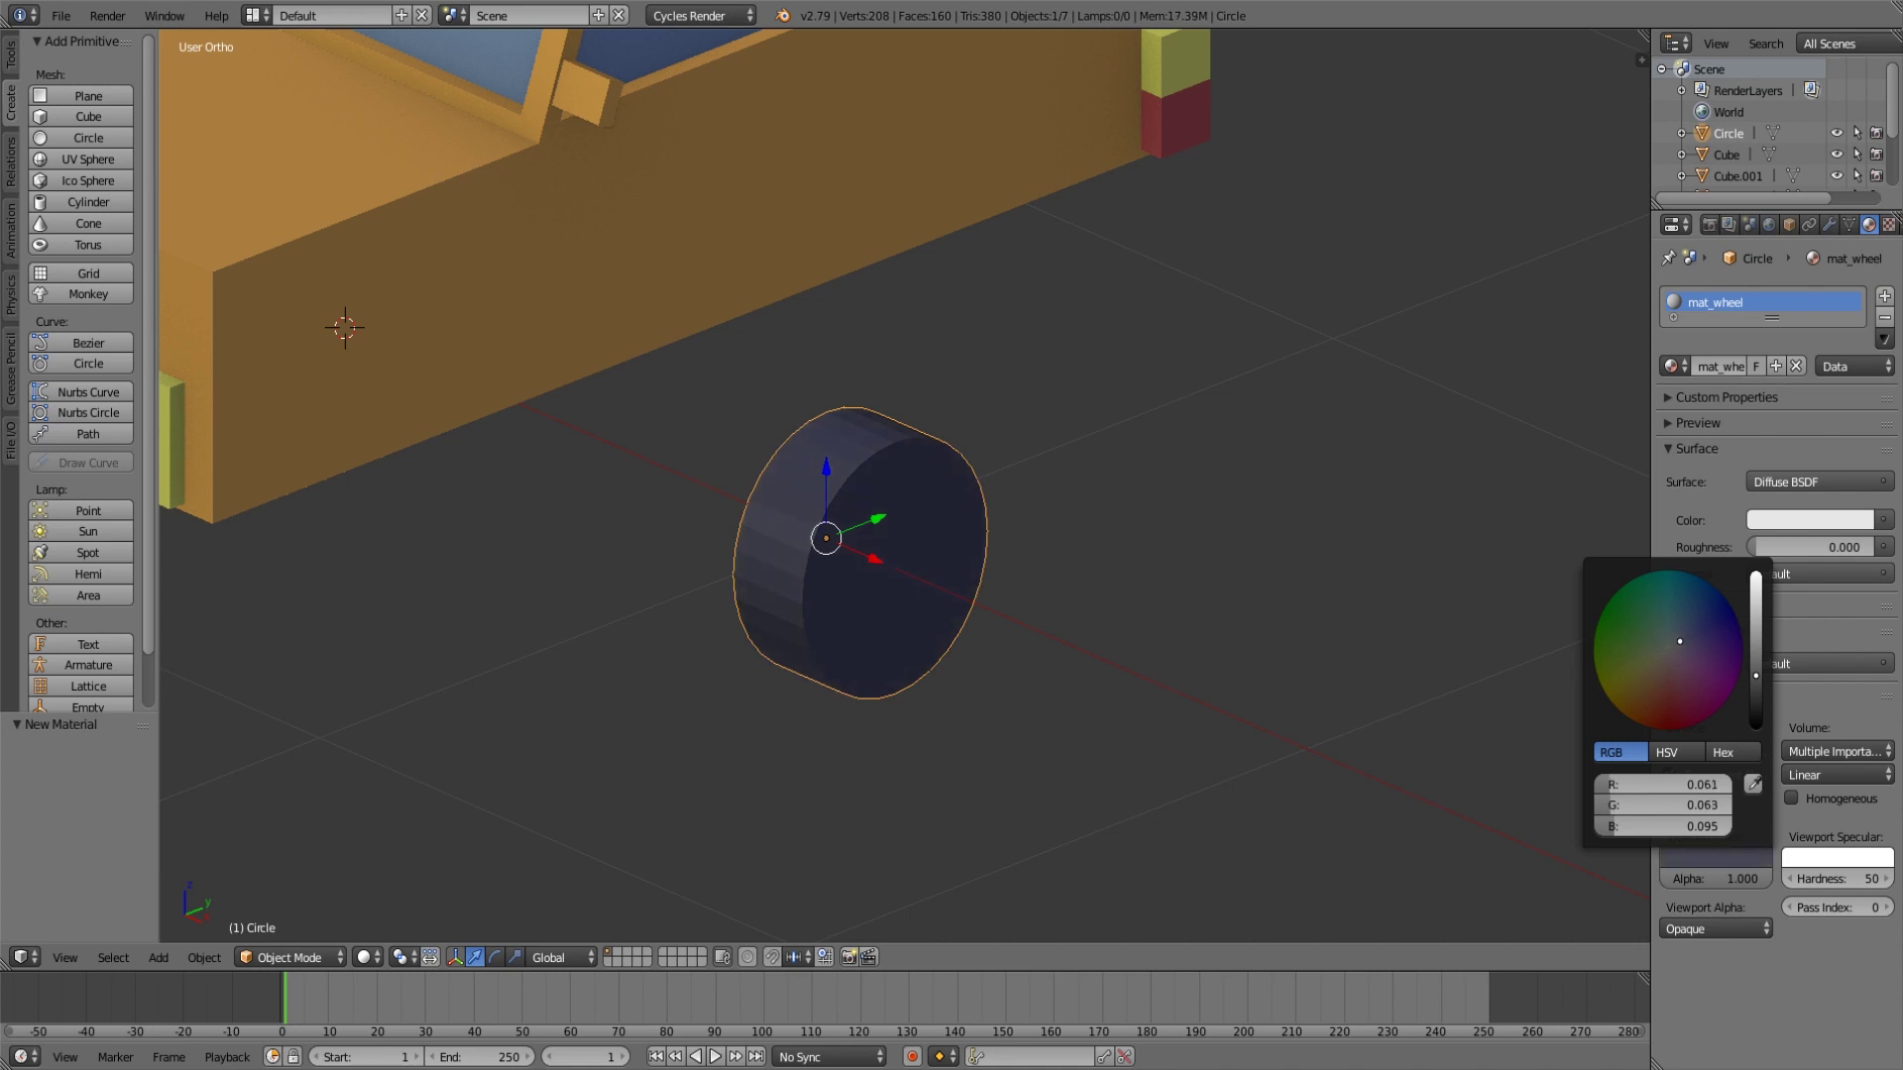
left_click_drag(1756, 673, 1756, 663)
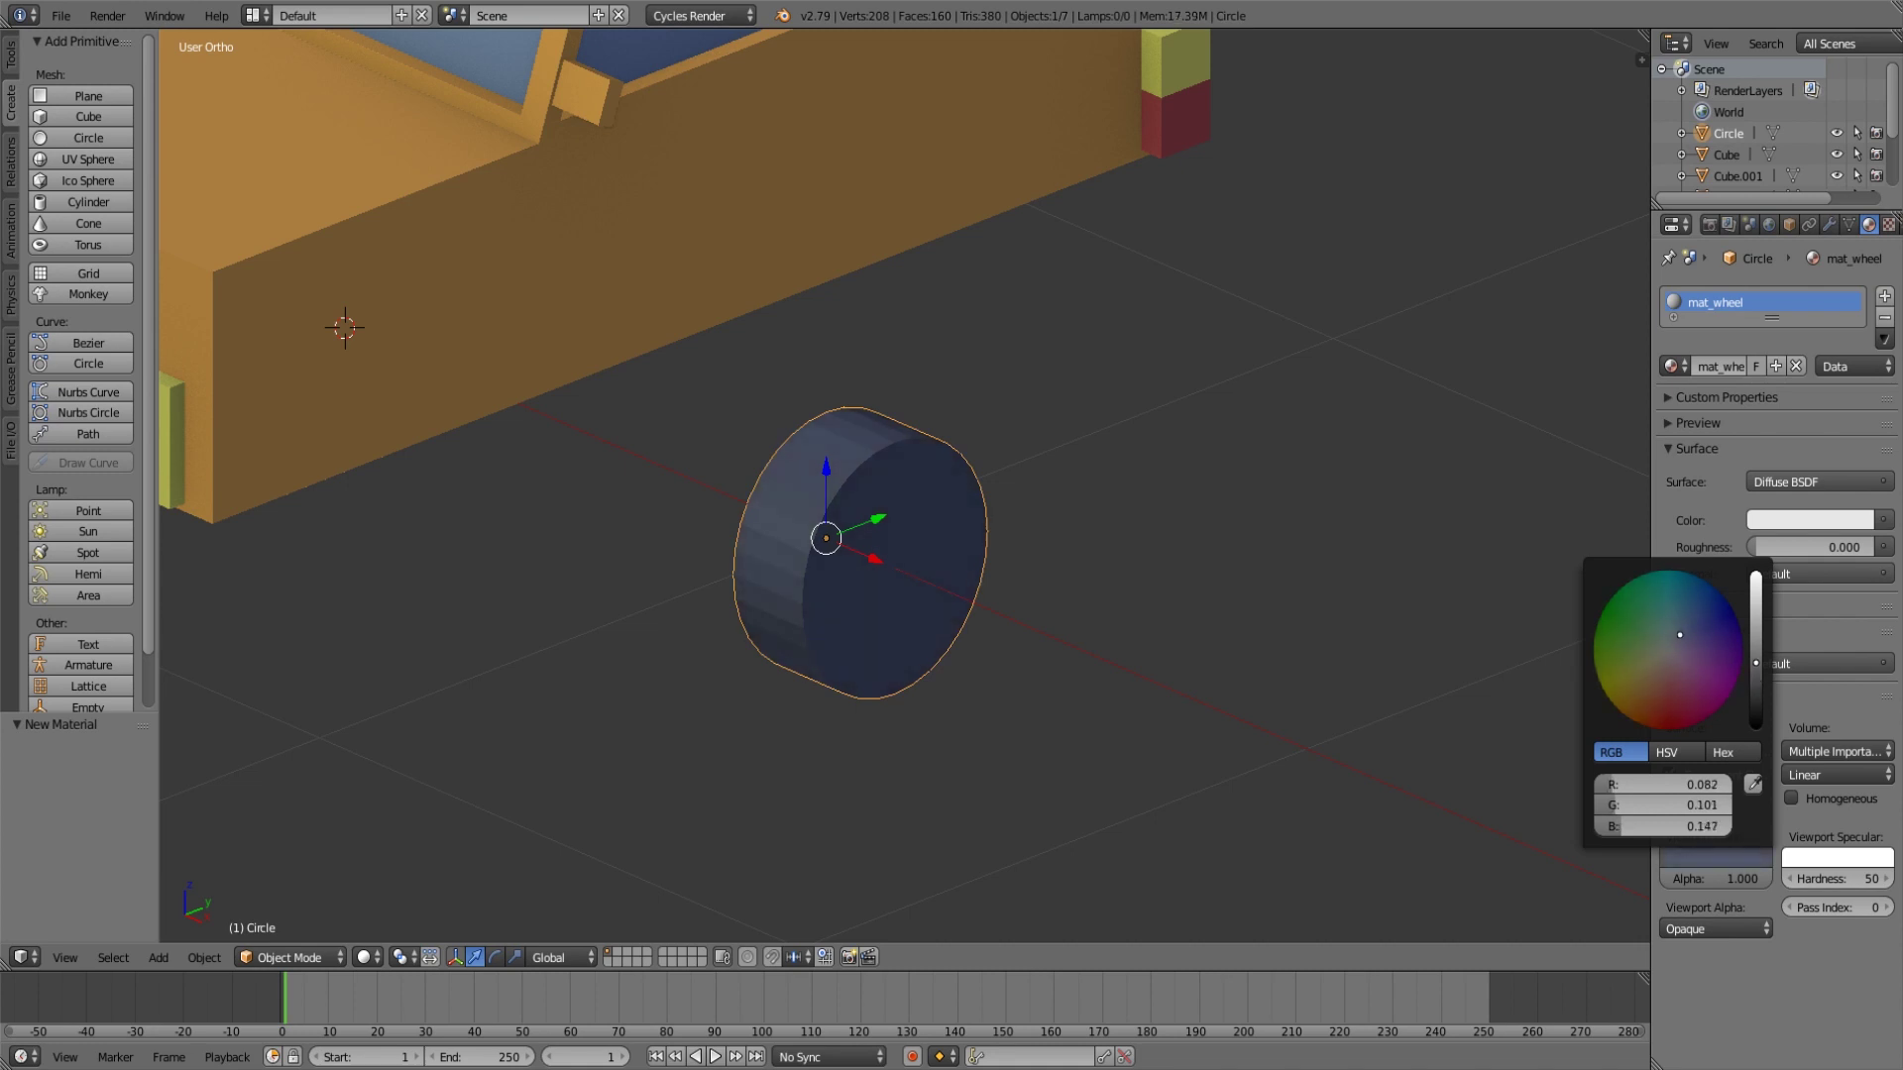
left_click(1792, 523)
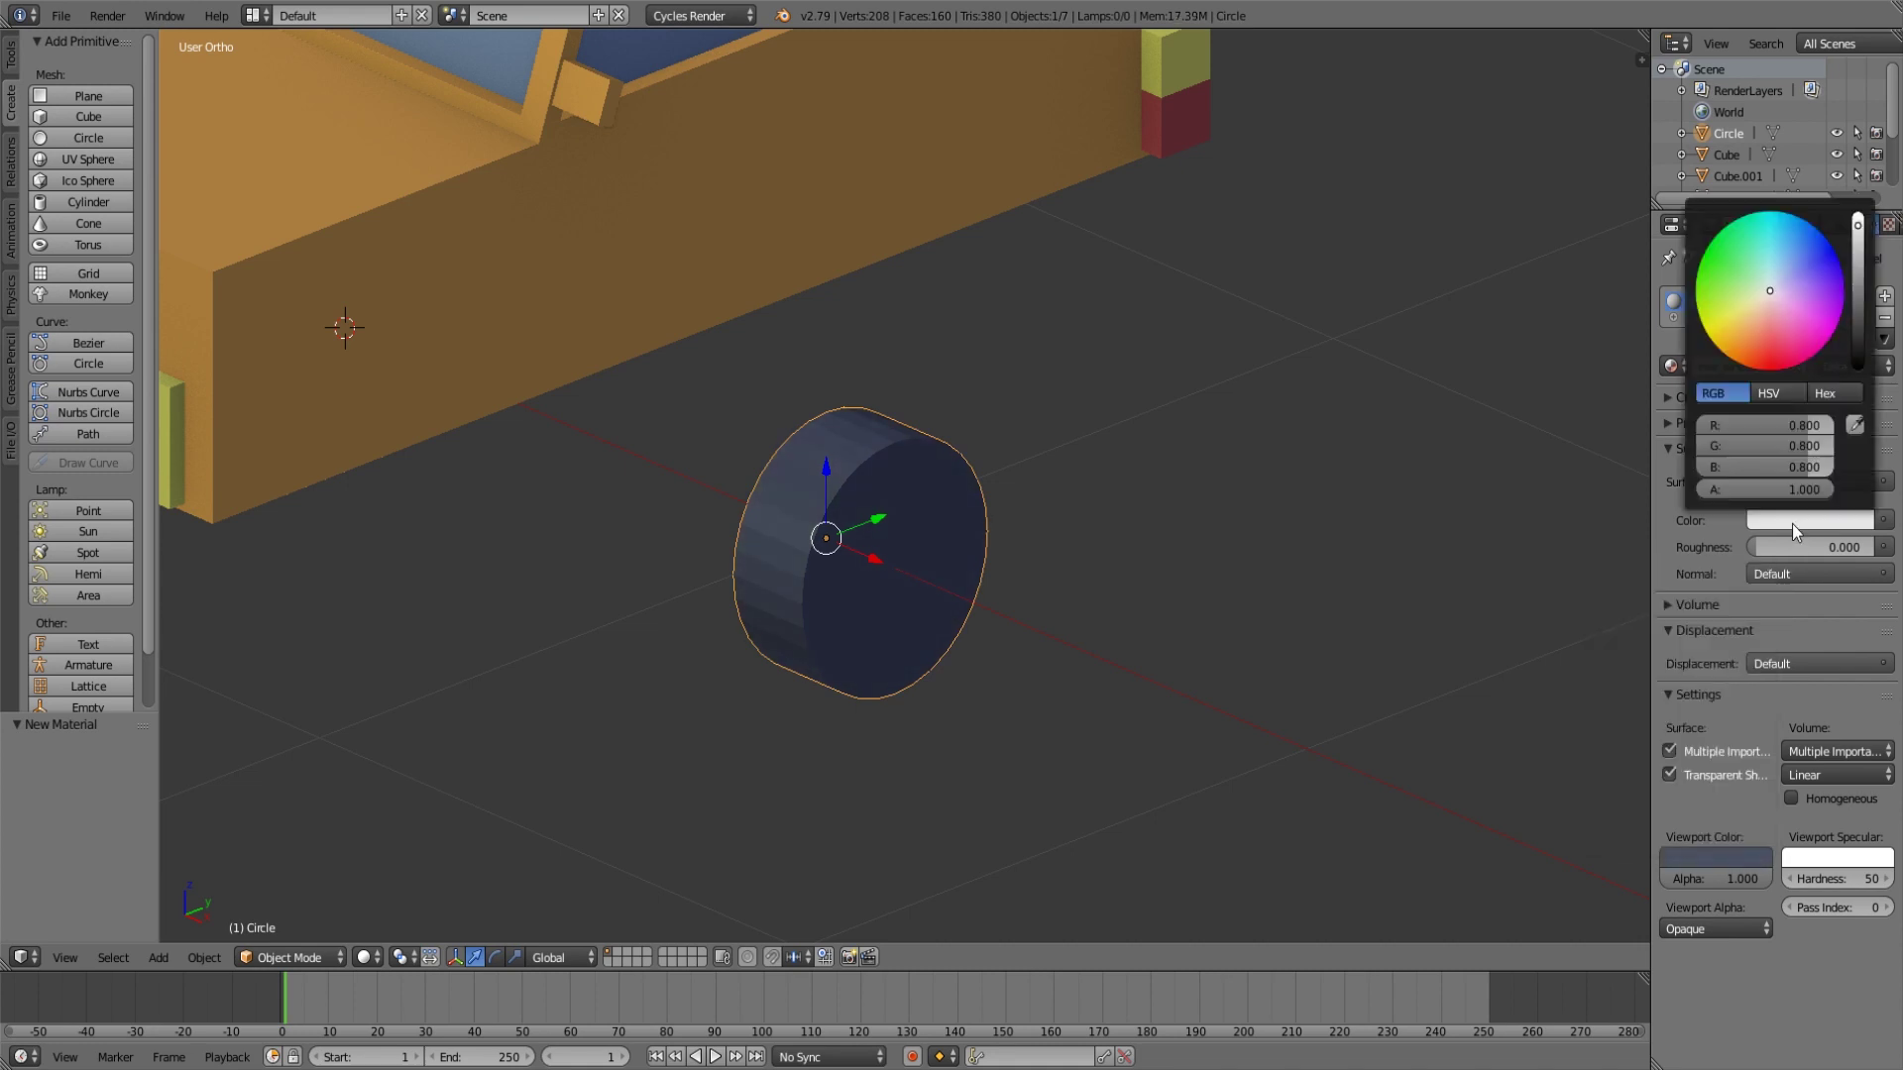
left_click(1850, 426)
left_click(1698, 862)
Scale the wheel down uniformly to 0.560.
scroll(1044, 717, "down", 4)
key("a")
middle_click_drag(1044, 717, 919, 568)
scroll(931, 524, "up", 4)
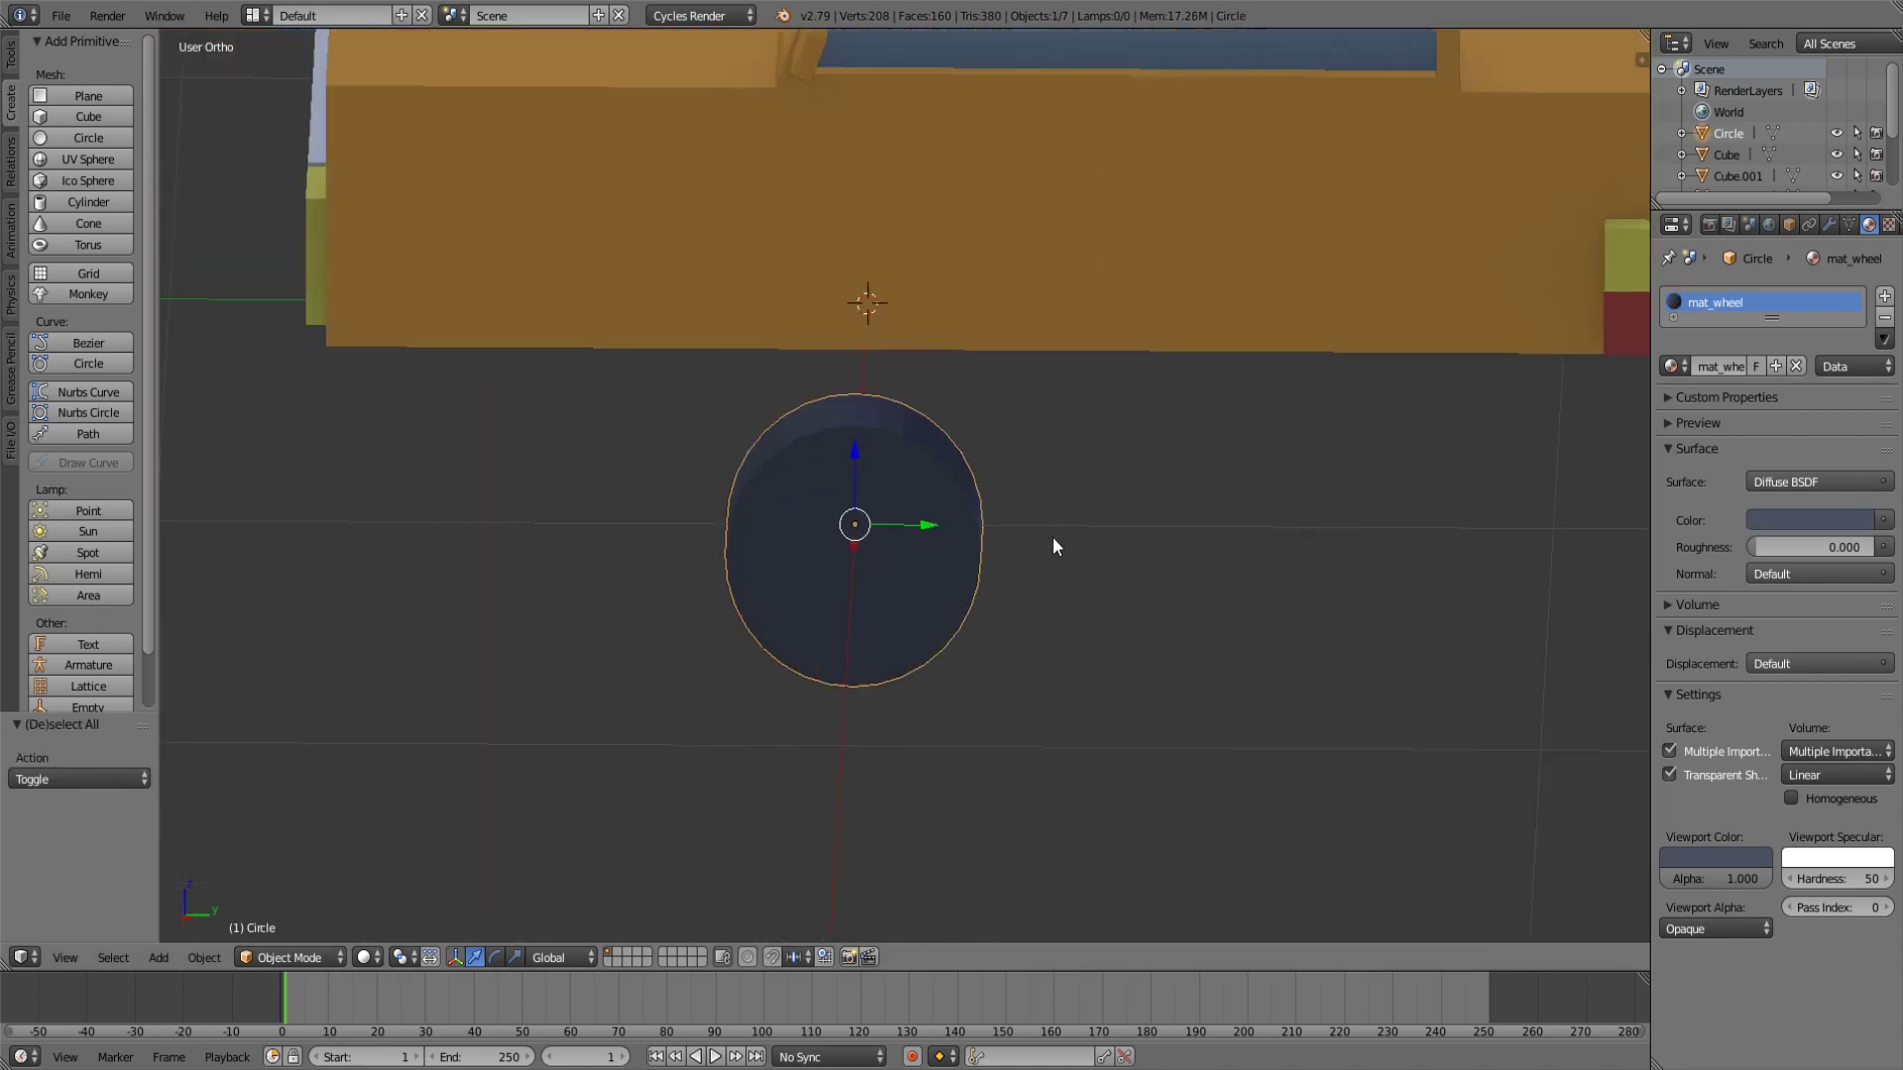
middle_click_drag(1104, 632, 1156, 641)
key("s")
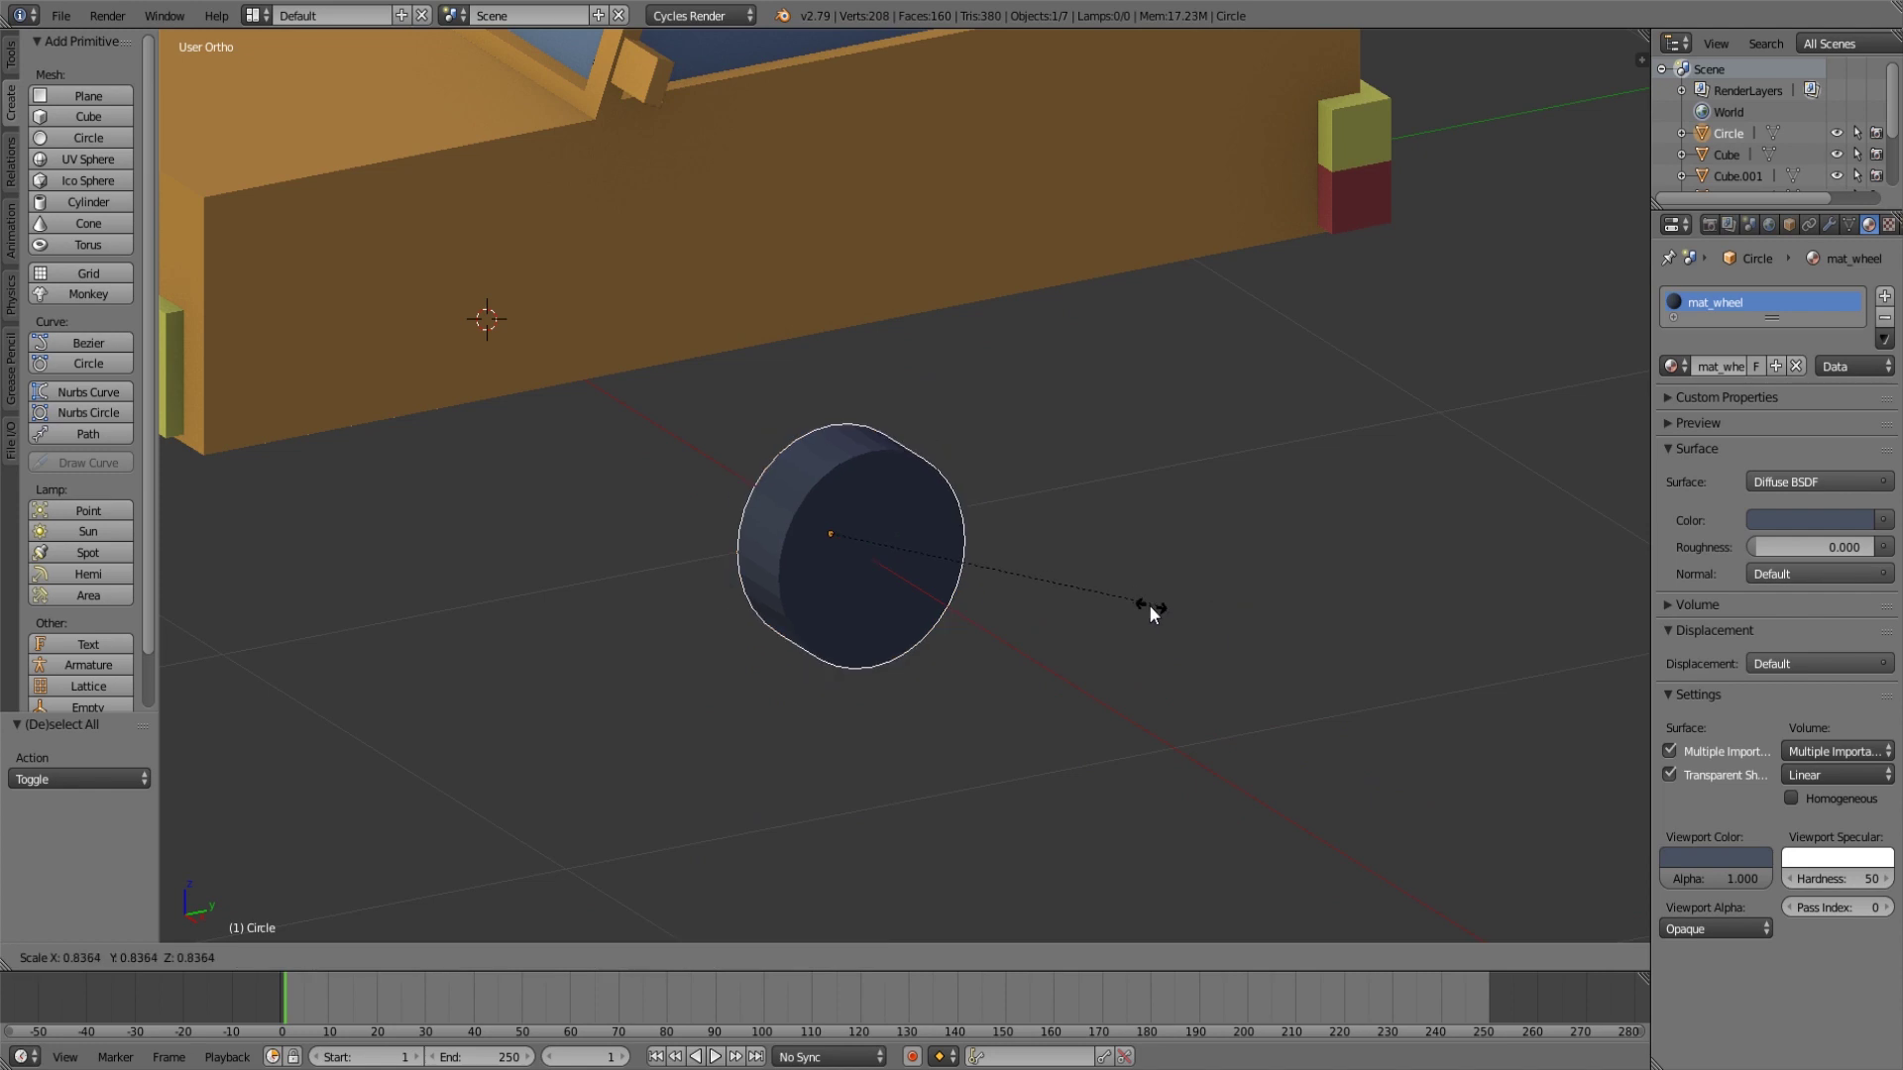
left_click(1047, 603)
Move the wheel -0.520 along X to the car's side and -0.450 along Y toward the front.
key("KP_1")
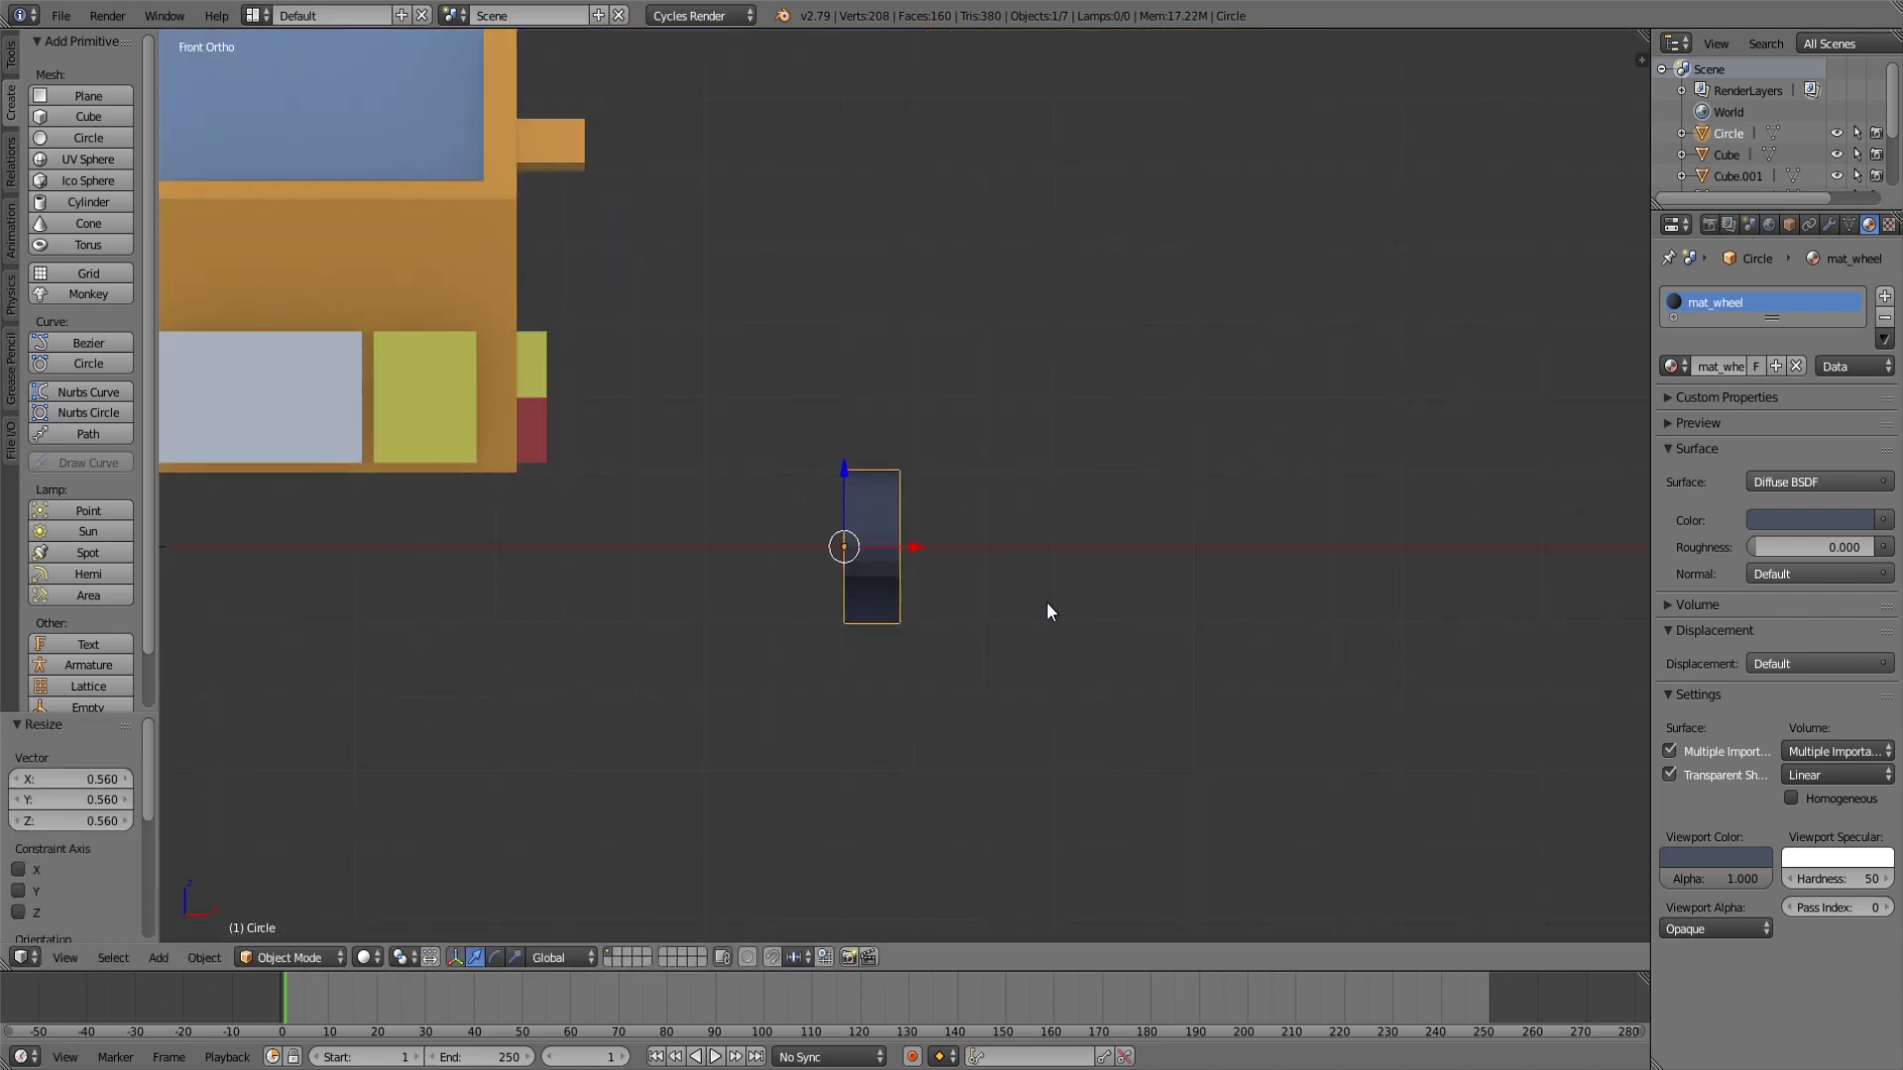
left_click_drag(921, 548, 557, 550)
key("KP_3")
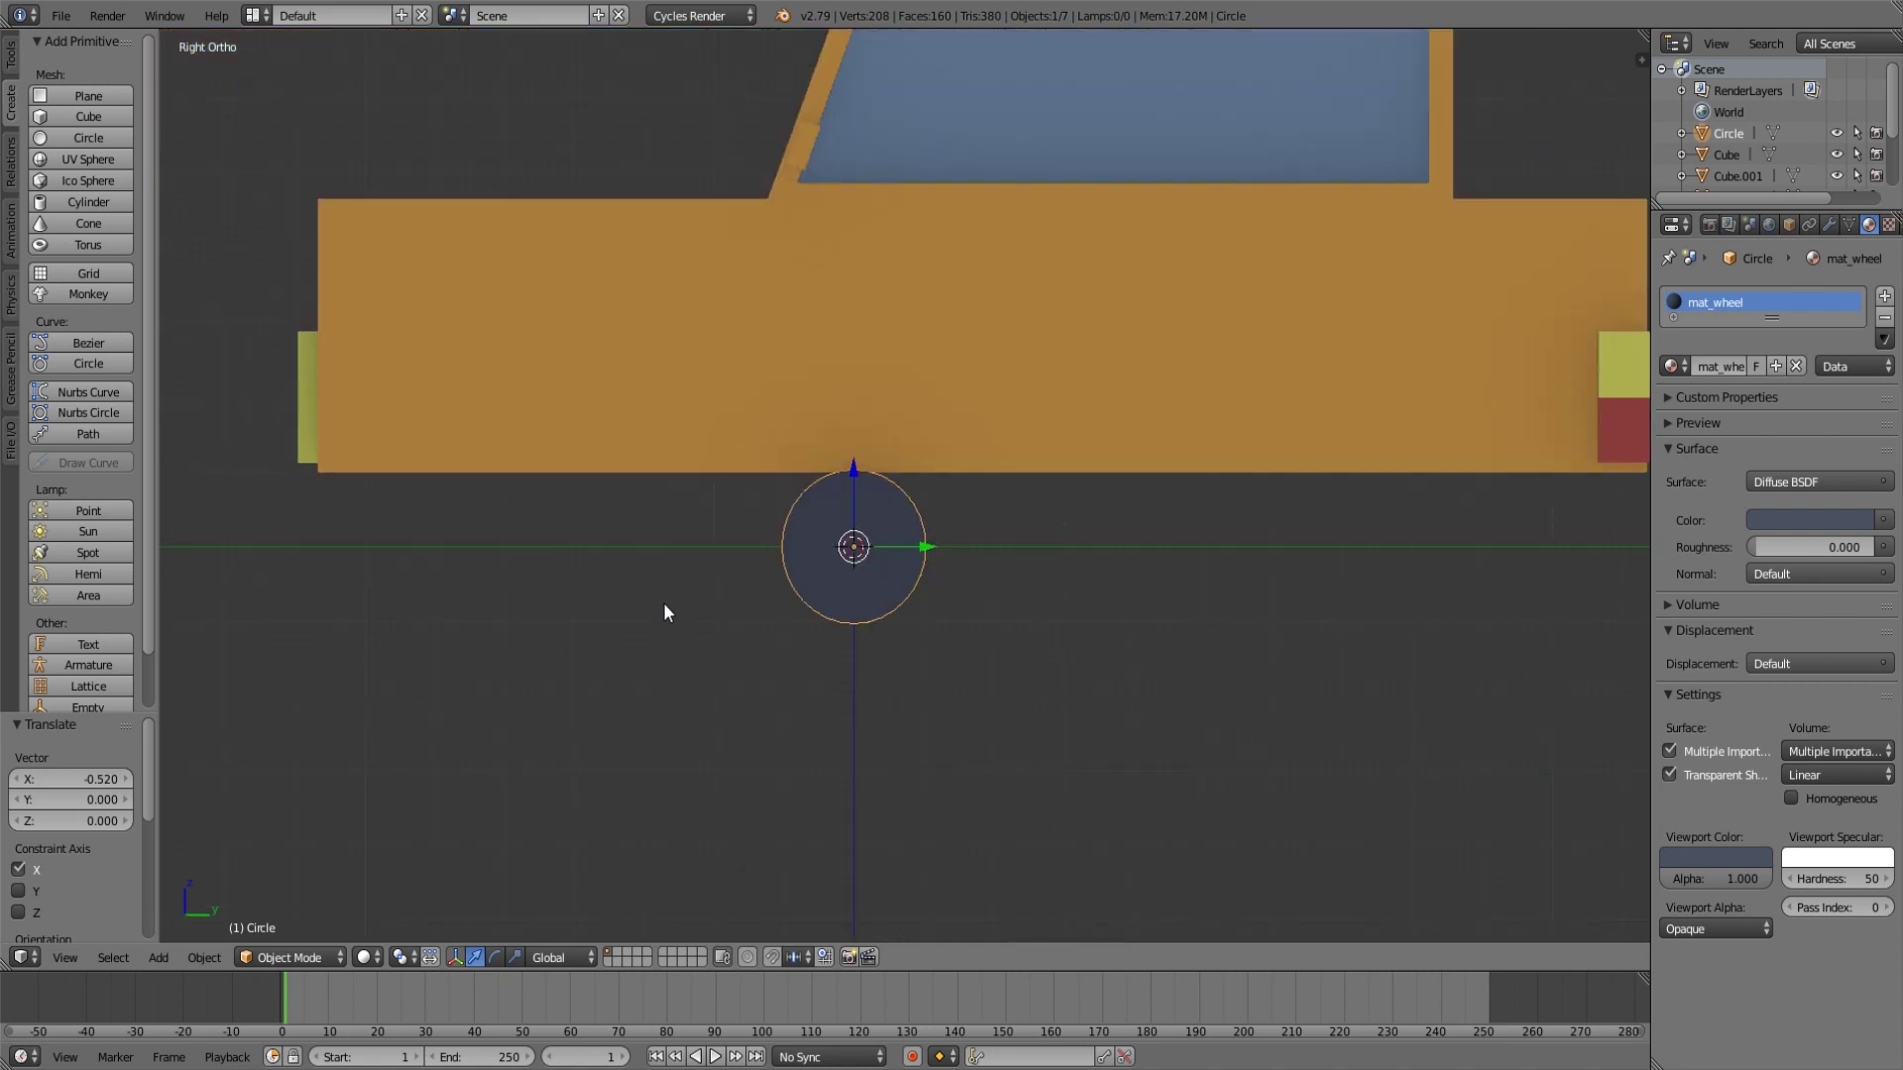
left_click_drag(909, 558, 610, 551)
Scale the wheel up uniformly to 1.378.
scroll(735, 608, "down", 3)
middle_click_drag(735, 609, 956, 652)
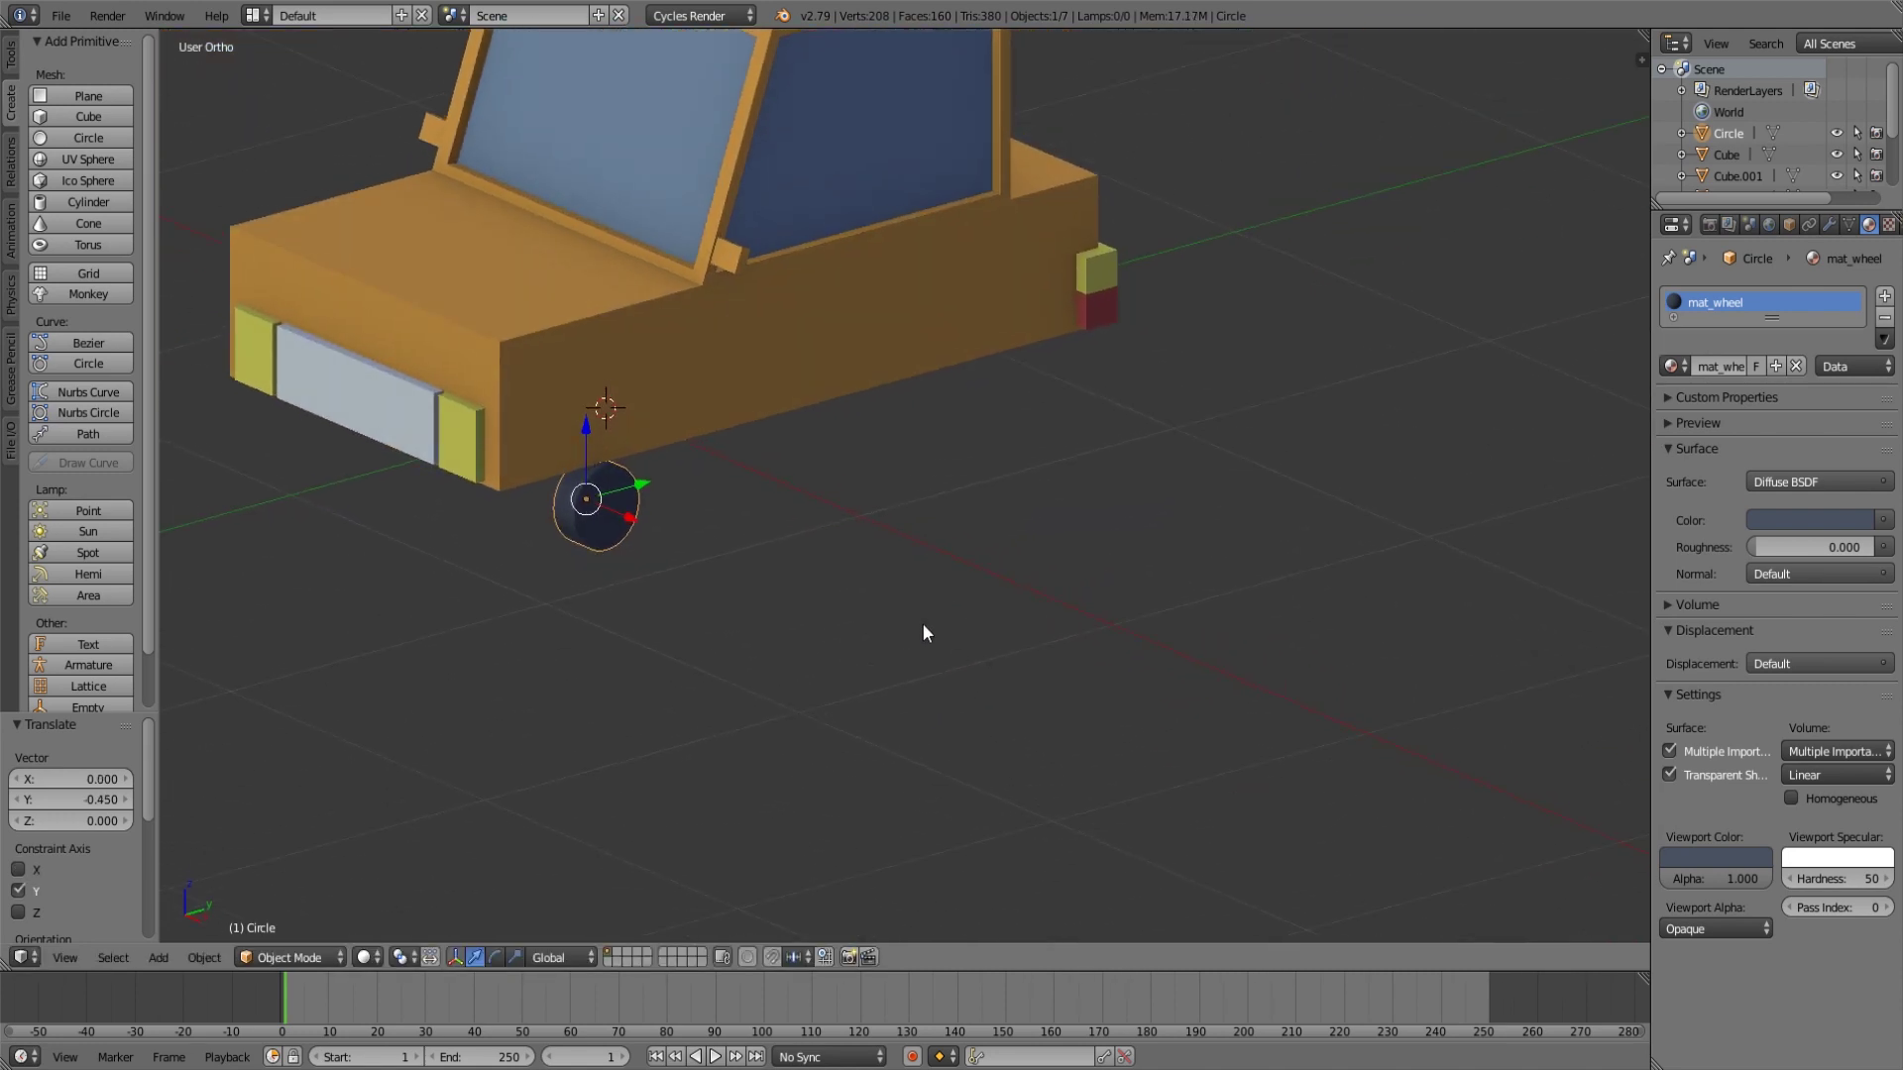
key("s")
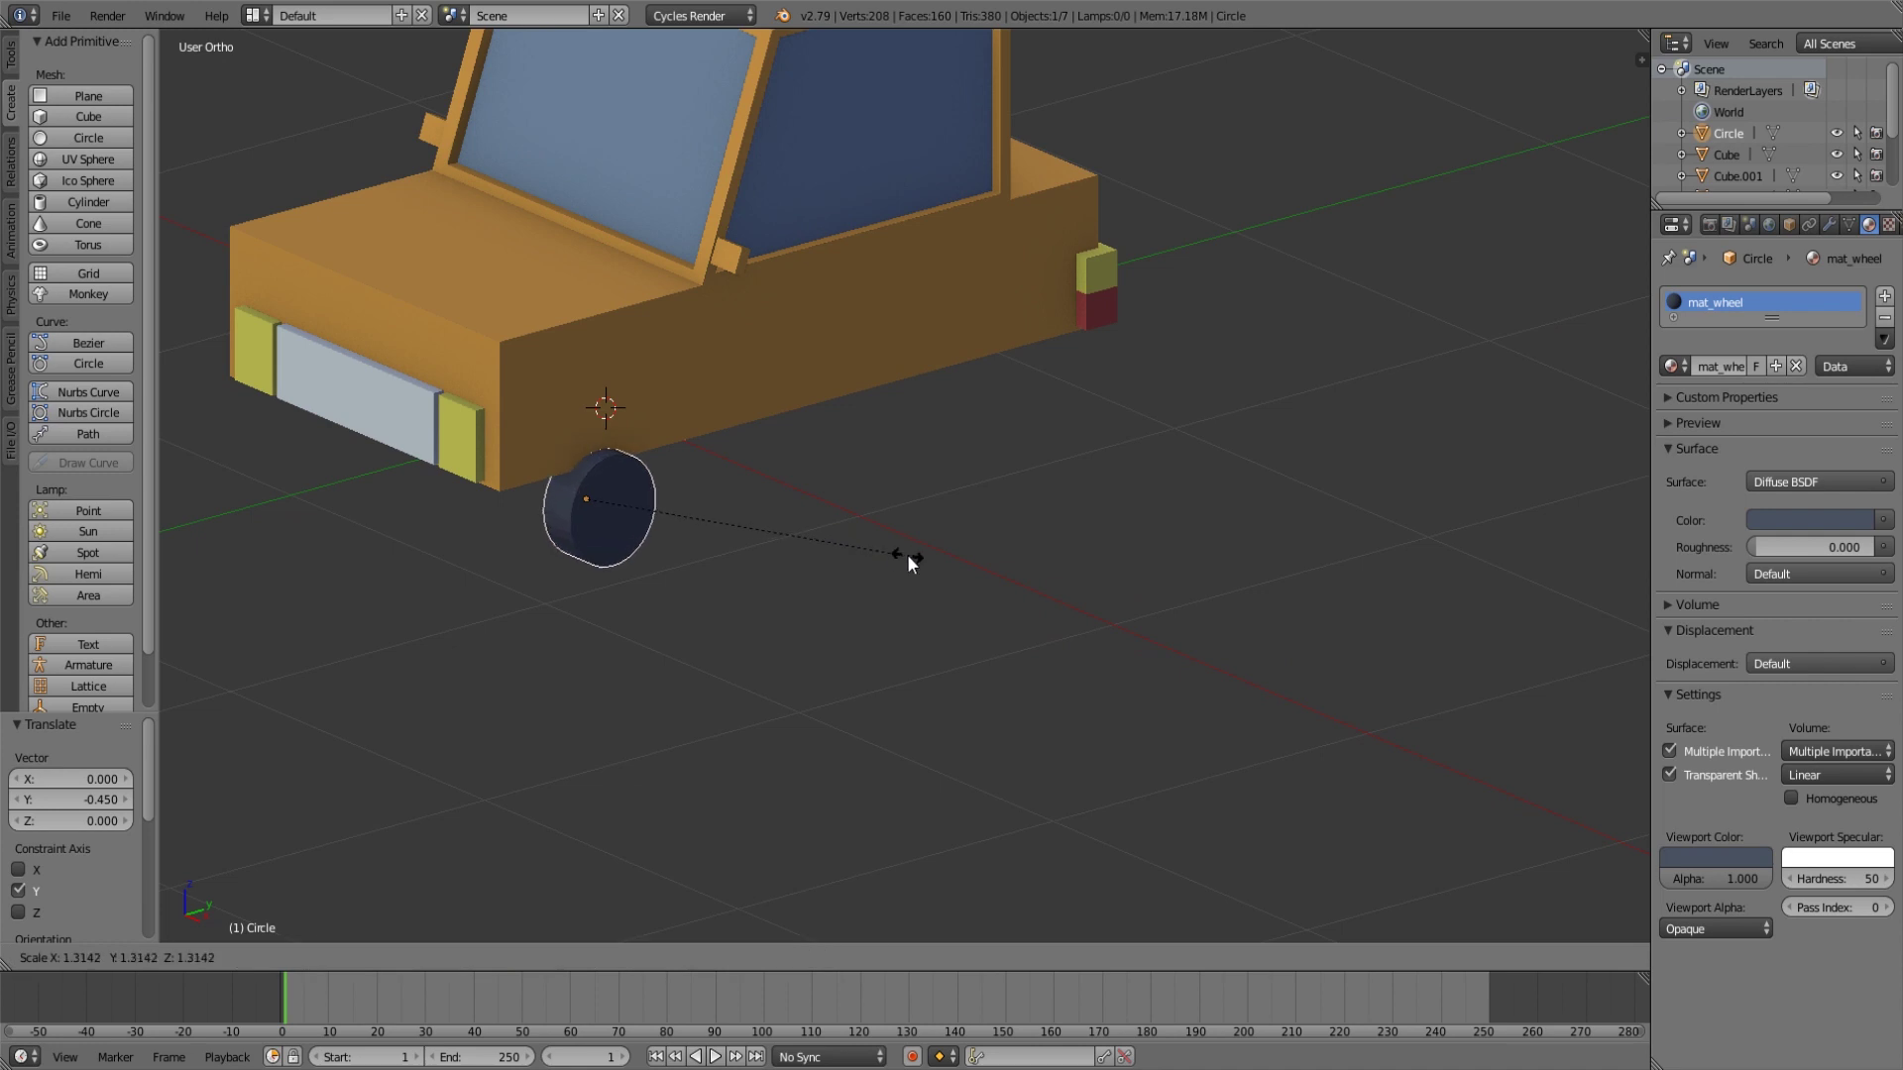
left_click(918, 555)
middle_click_drag(920, 555, 721, 687)
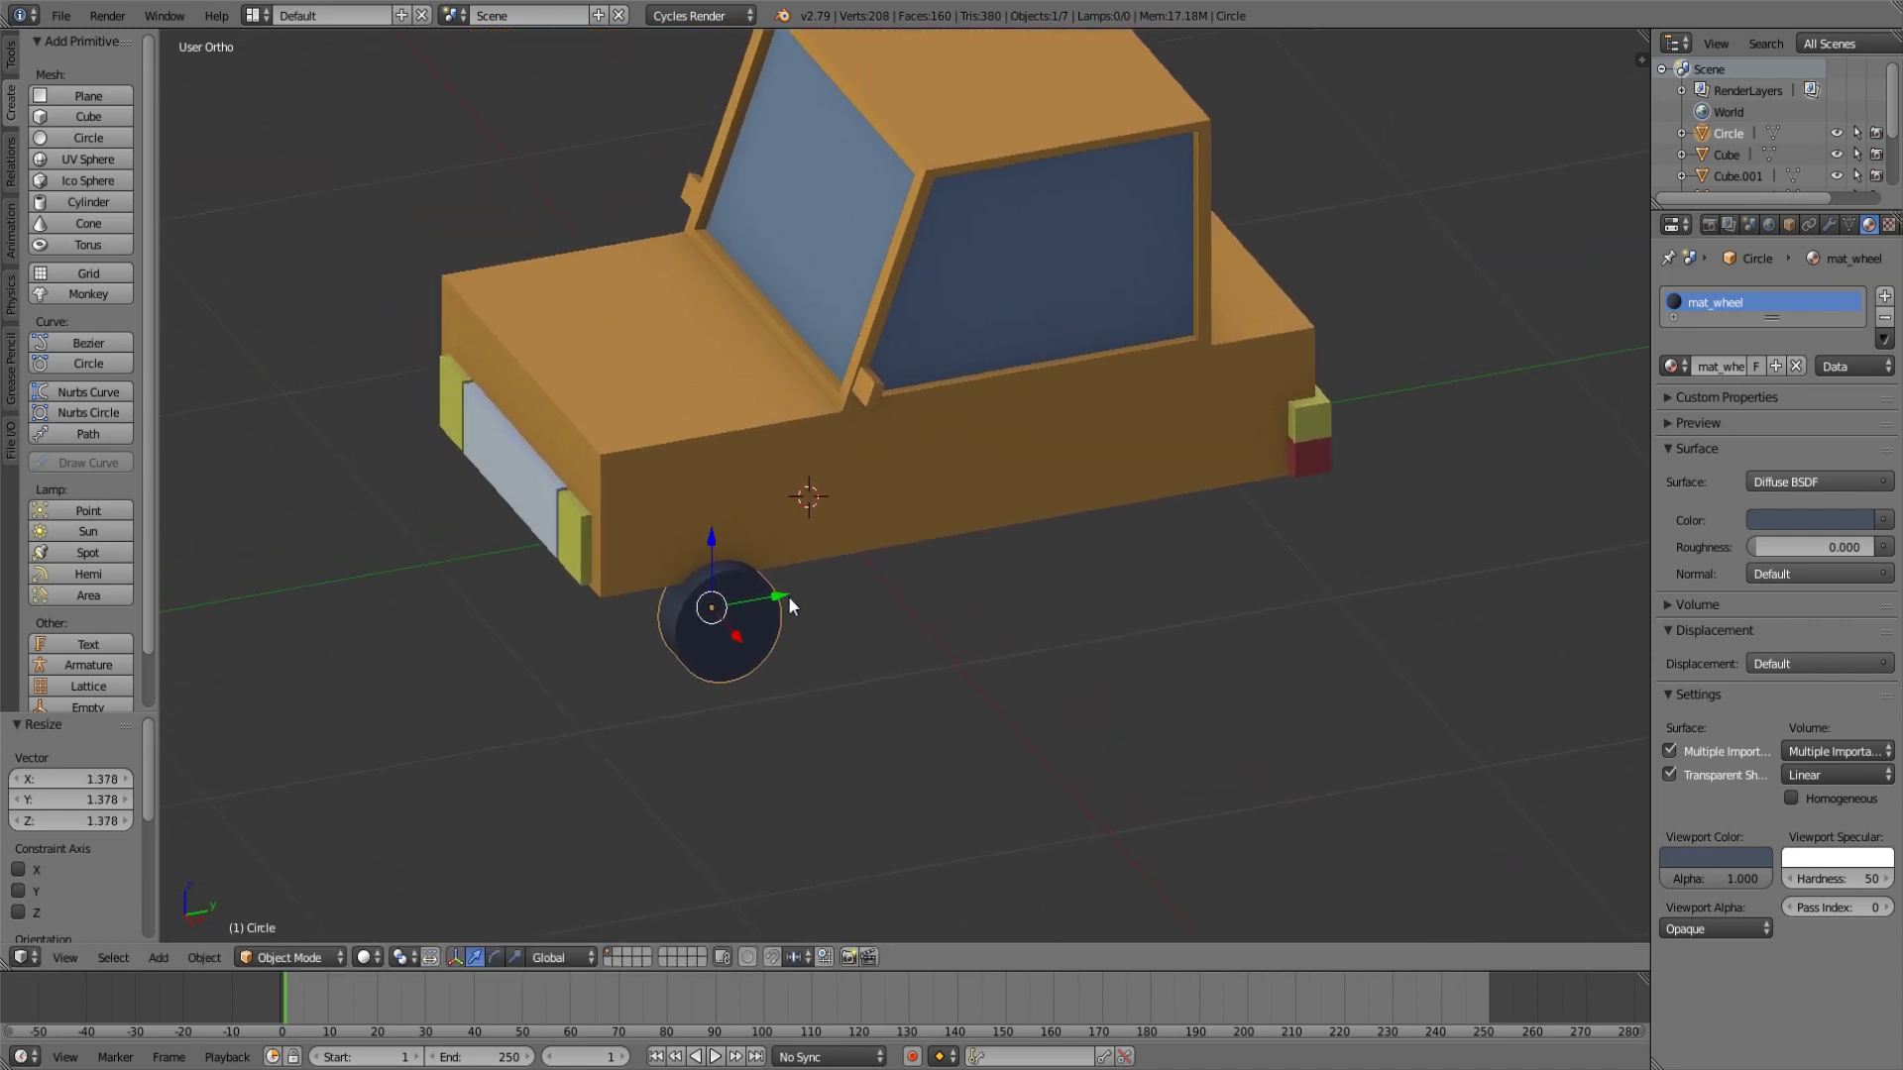
Shift the wheel 0.012 along Y and raise it 0.143 along Z so it overlaps the body.
key("KP_3")
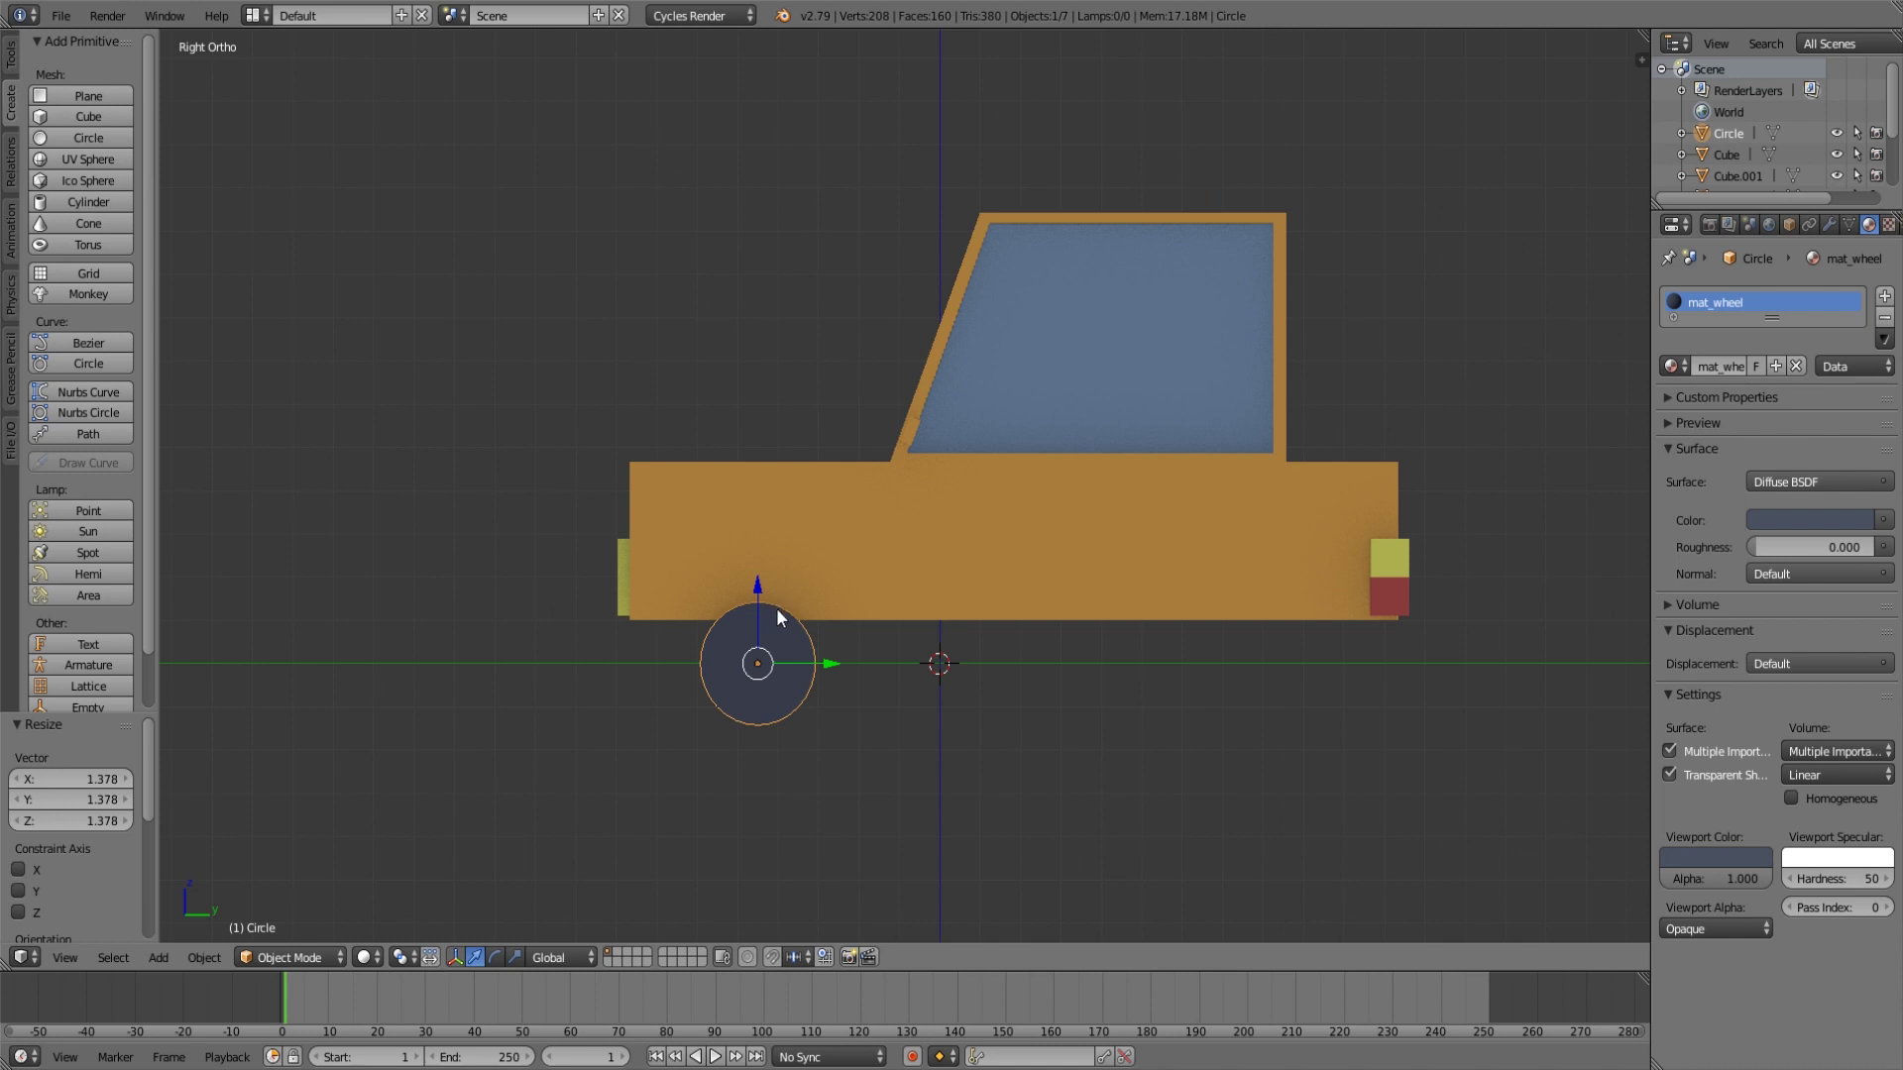
mouse_move(836, 664)
left_mouse_down()
mouse_move(854, 669)
mouse_move(818, 662)
left_mouse_up()
key("KP_1")
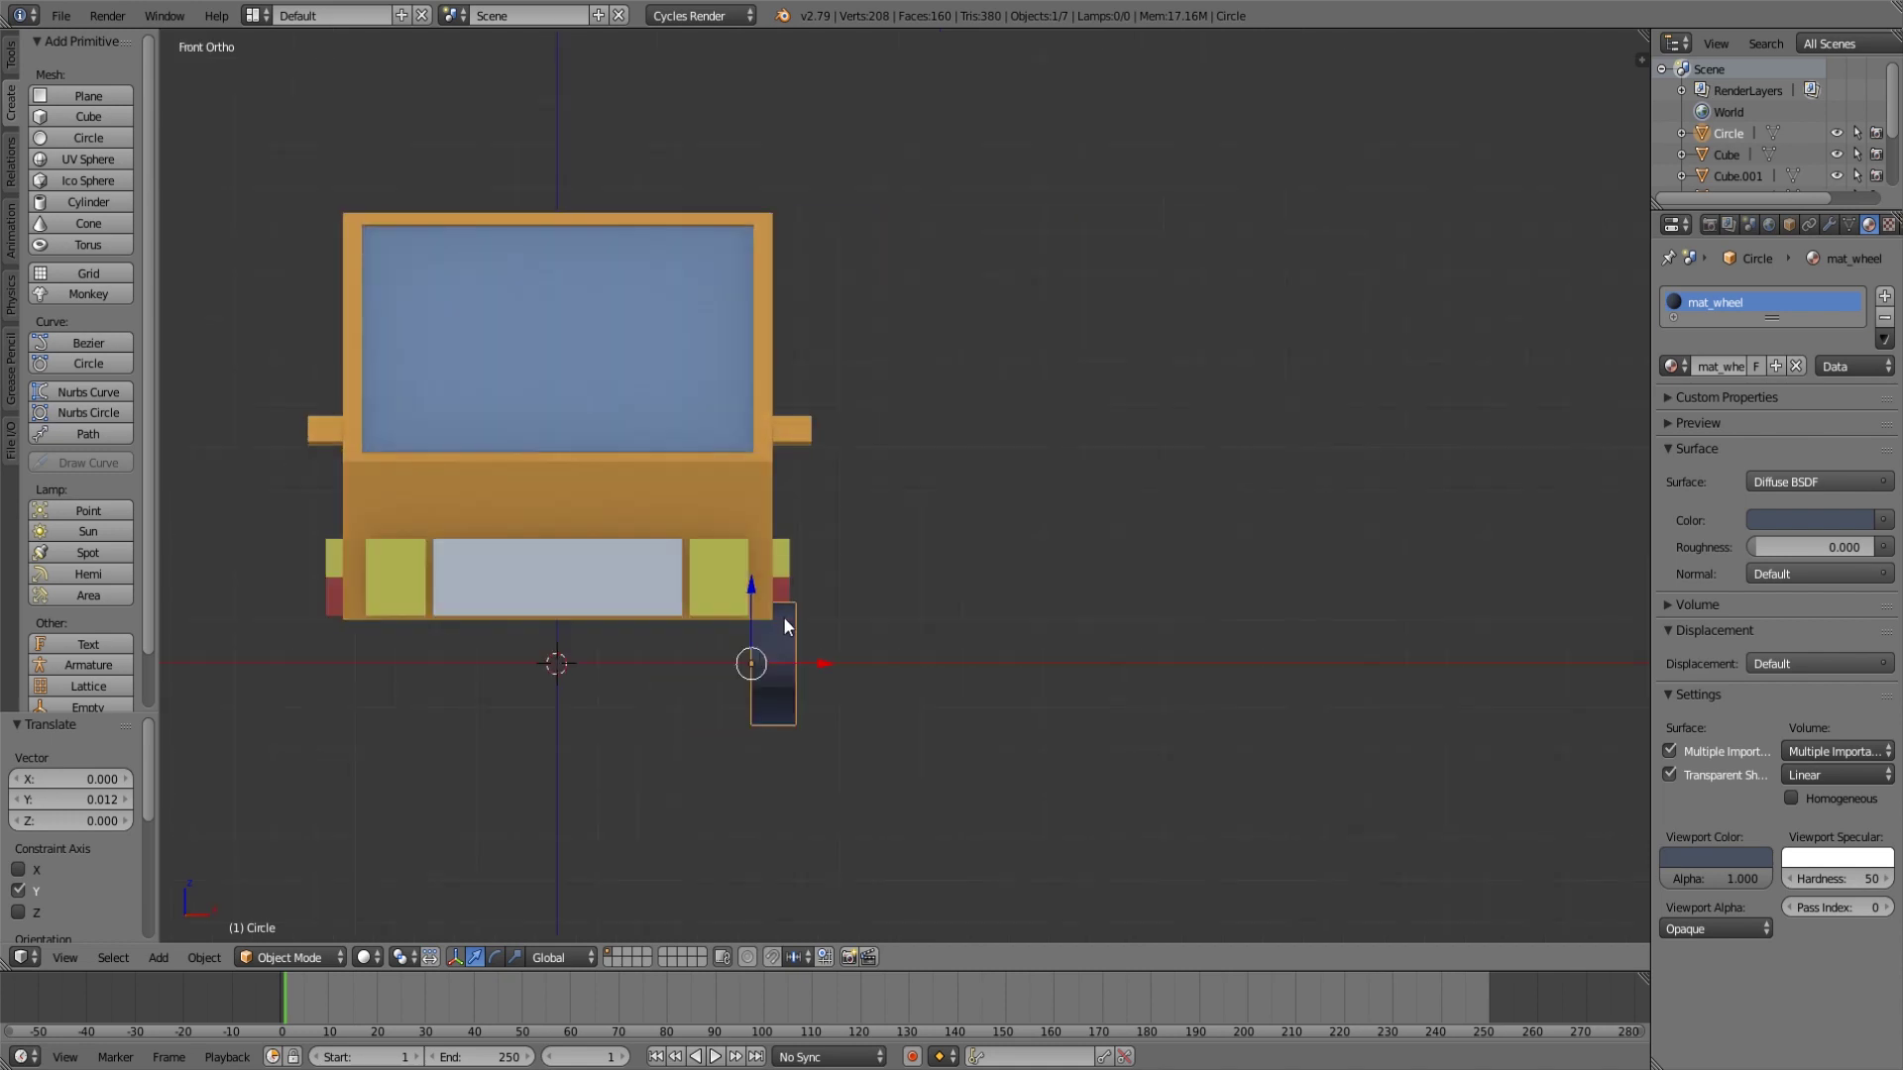
left_click_drag(753, 587, 759, 523)
Scale the wheel down slightly, lower it 0.008 along Z and check its placement in the right view.
middle_click_drag(1100, 631, 1046, 626)
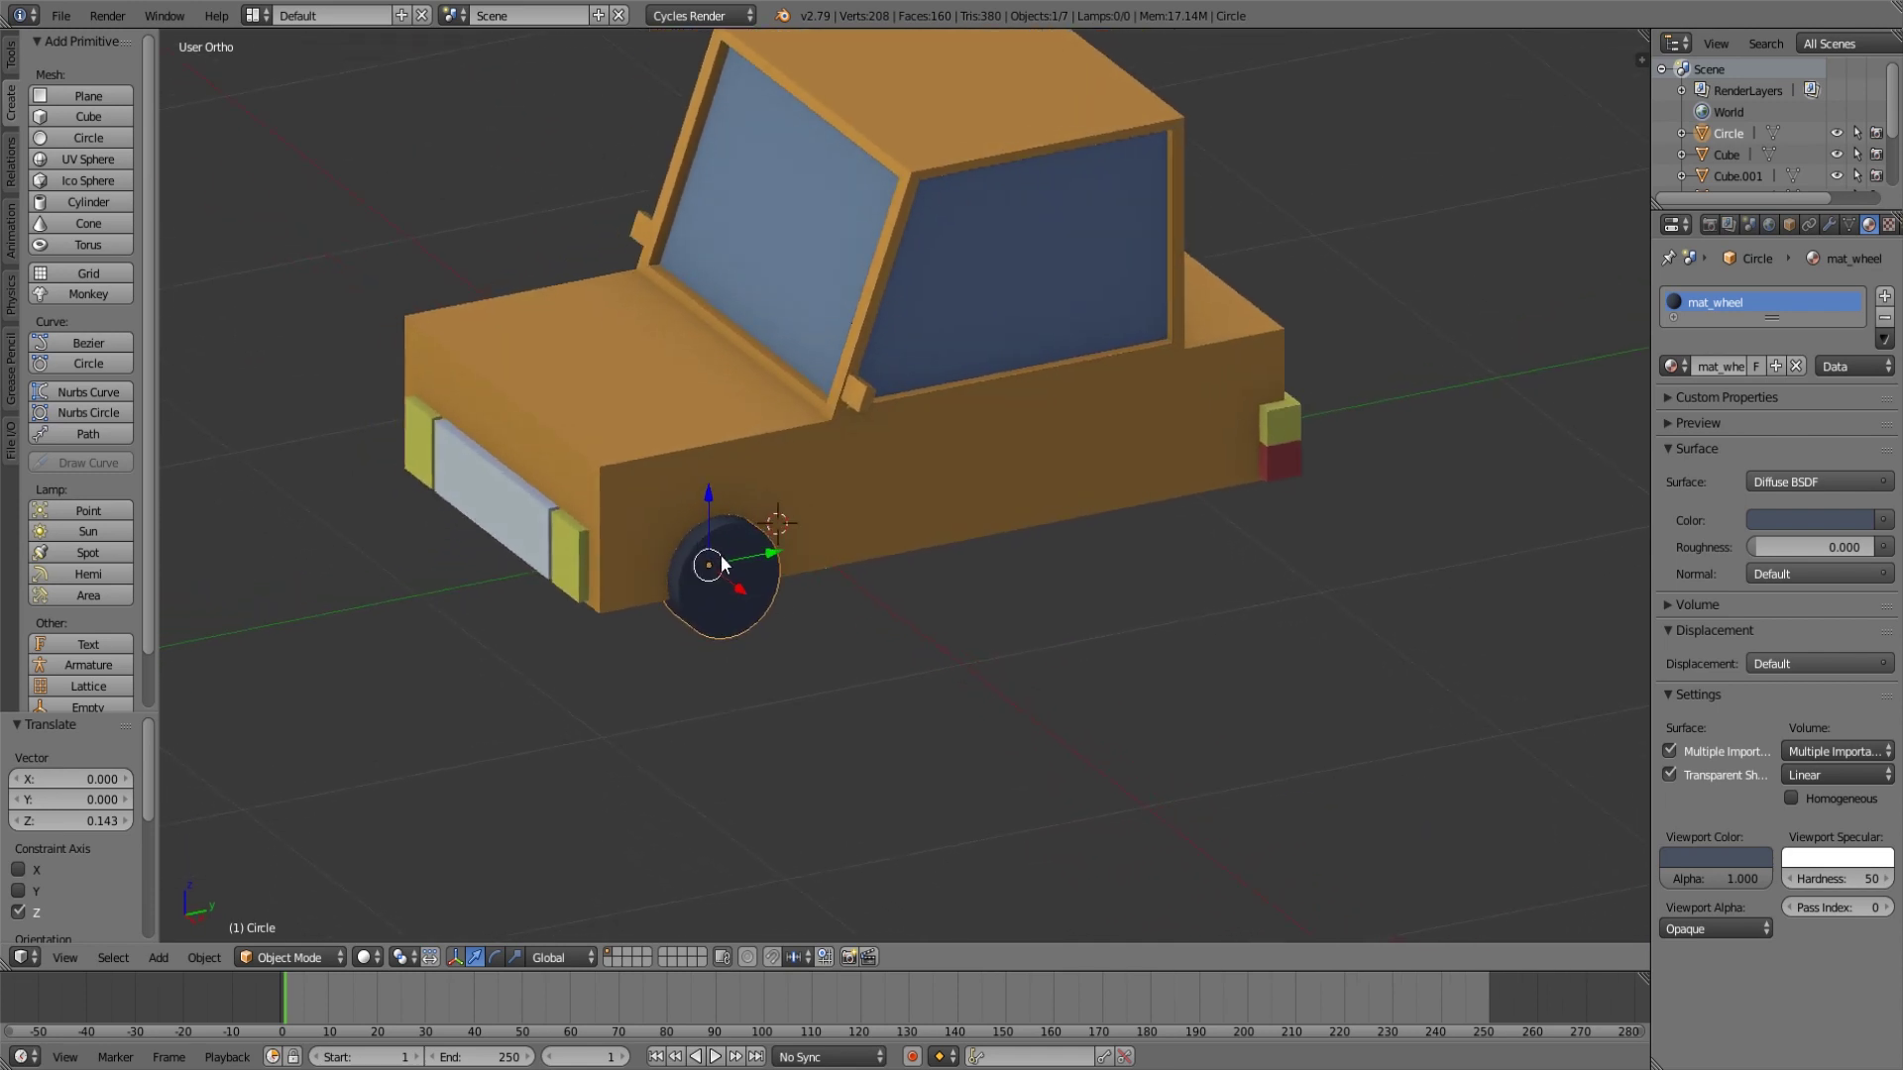
key("s")
left_click(1036, 616)
key("g")
key("z")
left_click(707, 497)
key("KP_1")
key("KP_3")
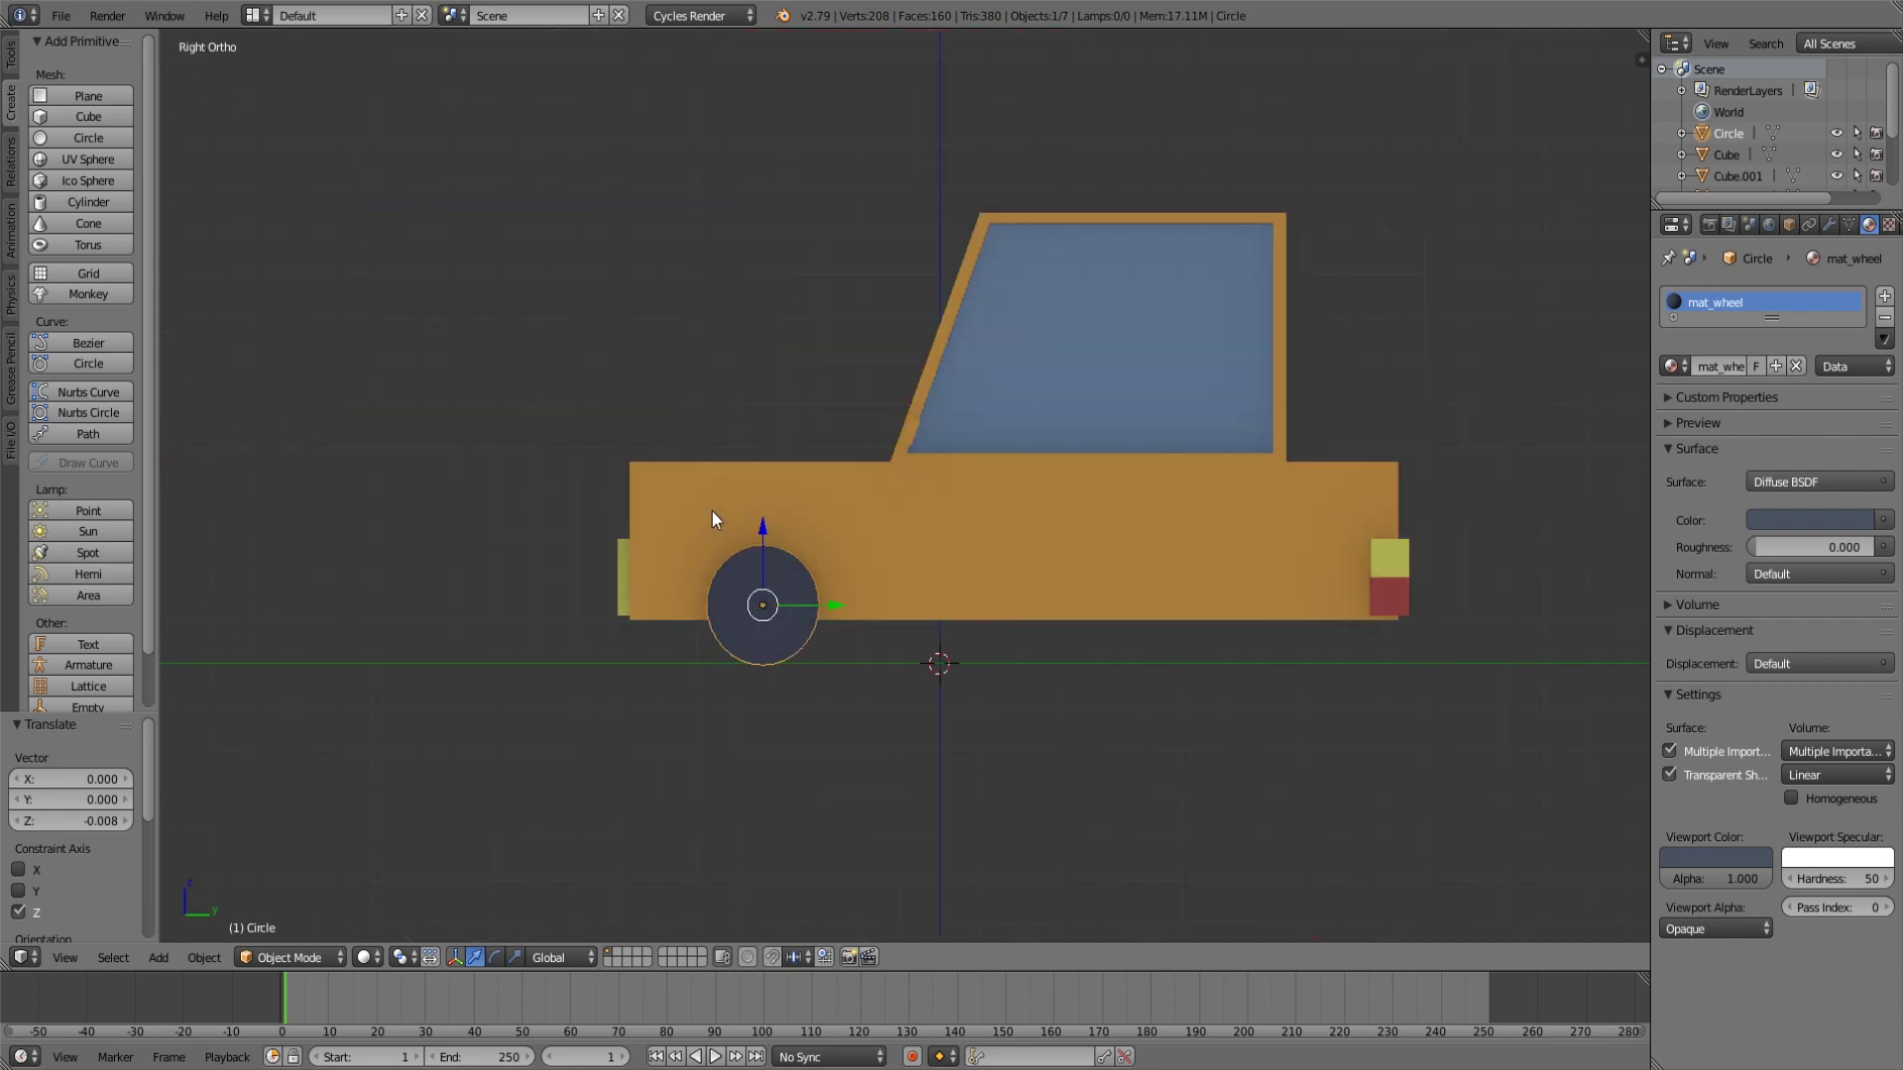
In Edit Mode, add one centered loop cut around the wheel's rim.
middle_click_drag(1214, 625, 832, 764)
scroll(833, 764, "up", 5)
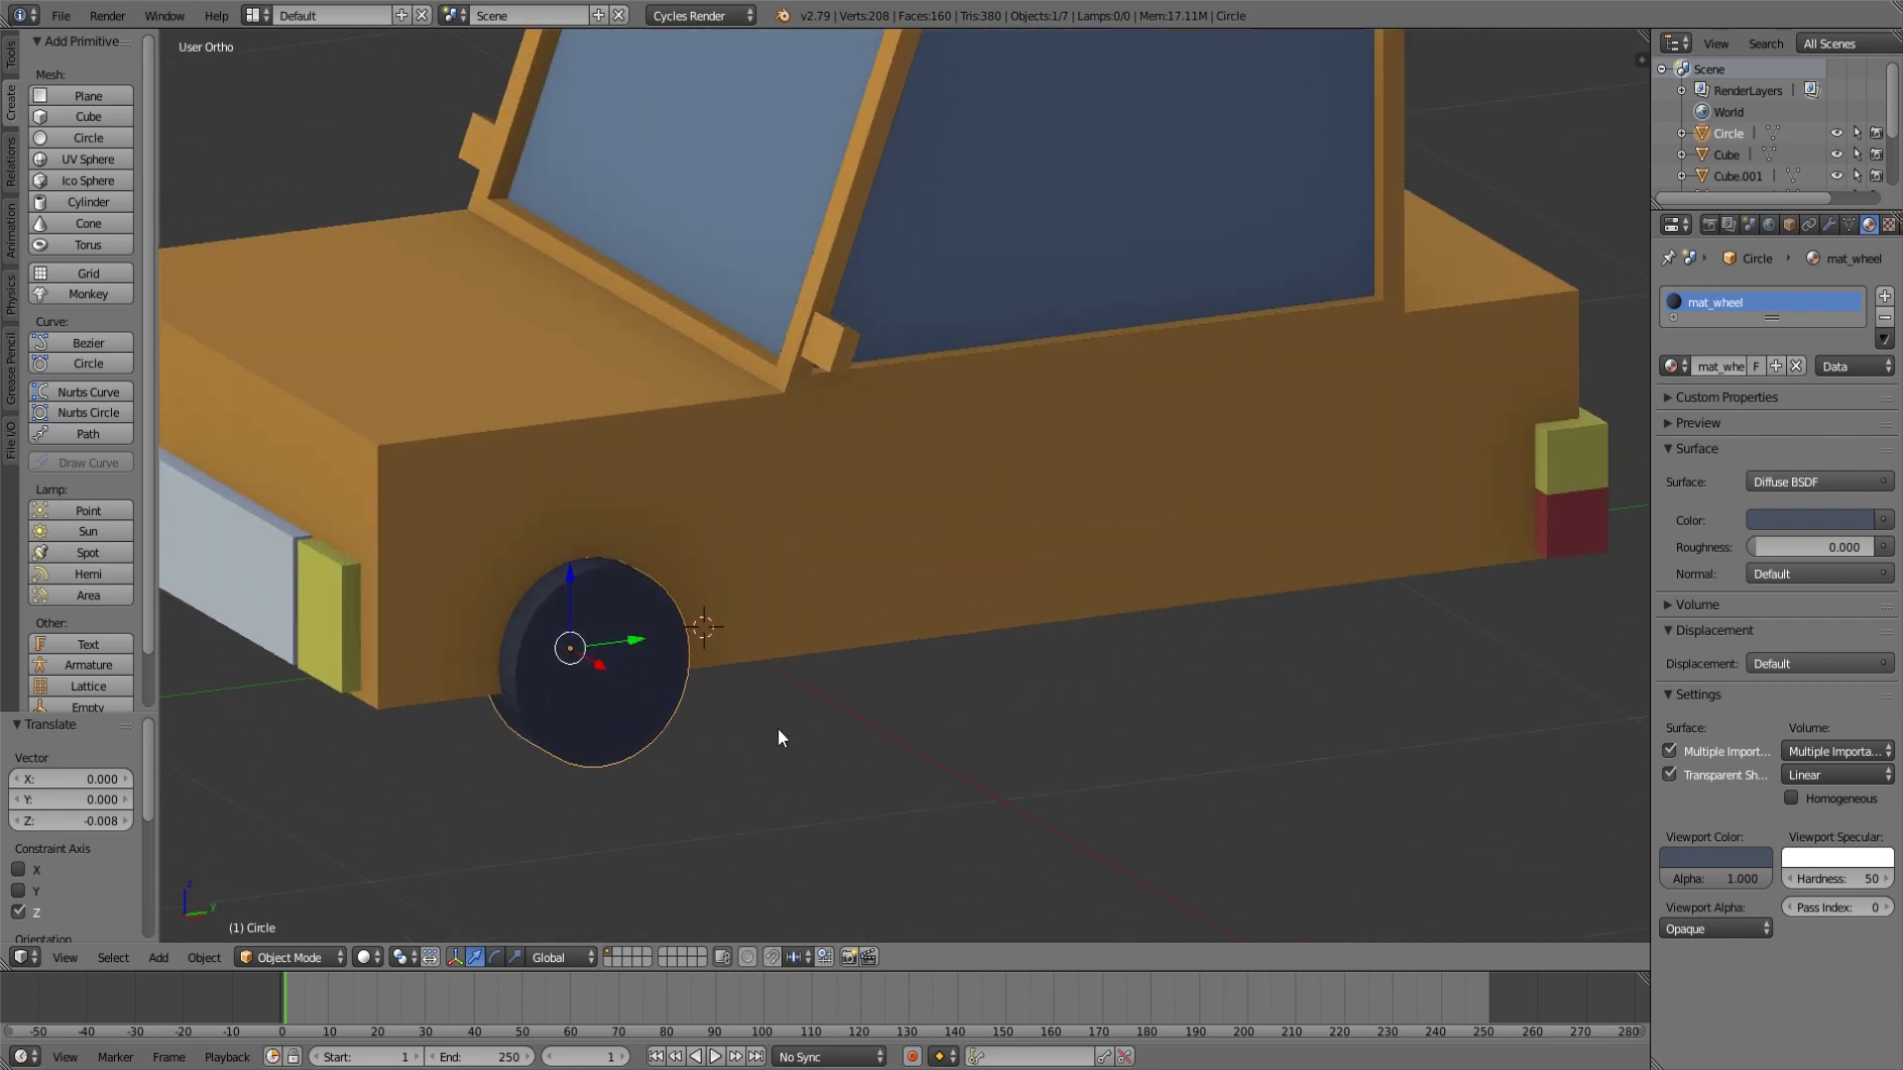
middle_click_drag(922, 684, 711, 590, "shift")
scroll(917, 646, "up", 3)
key("Tab")
key("ctrl+r")
left_click(692, 508)
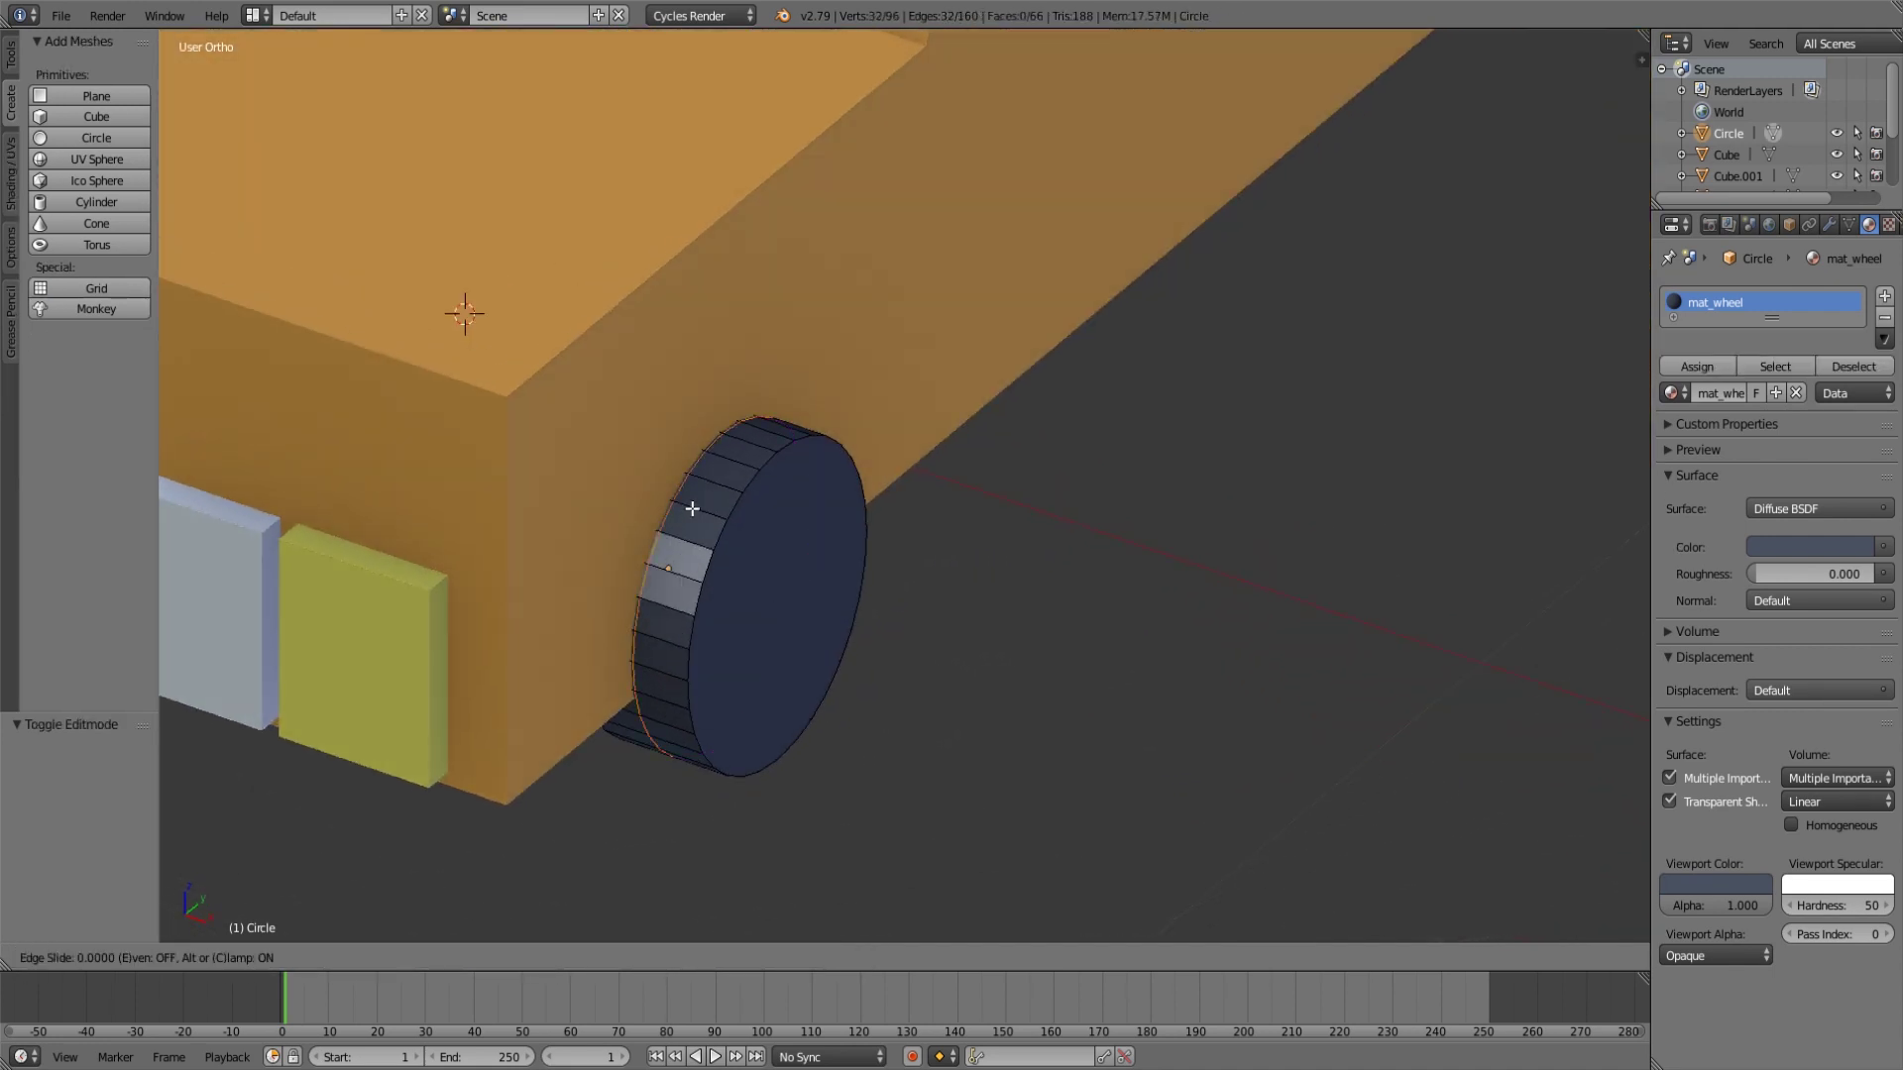
left_click(692, 508)
Select the 16 upper faces of the wheel rim's outer band and extrude them outward about 0.023 to start a fender.
middle_click_drag(989, 627, 633, 902)
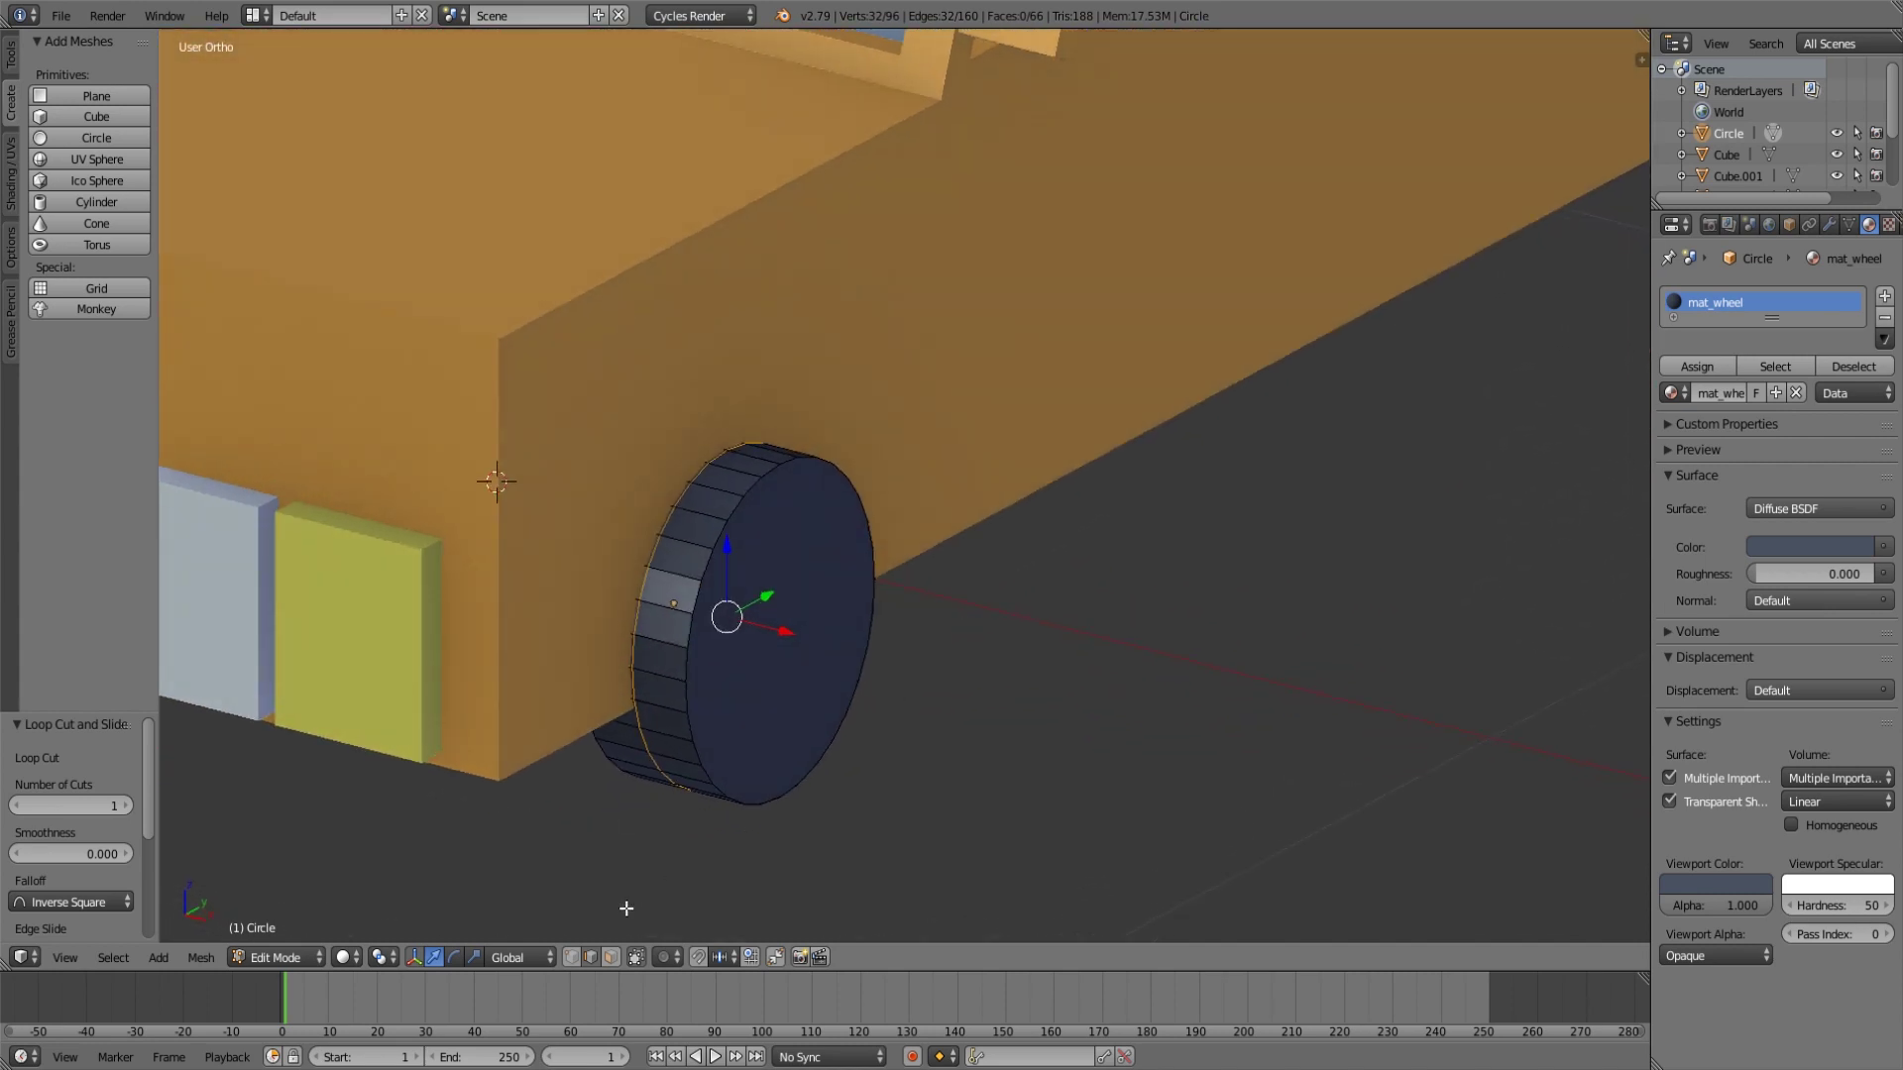
left_click(610, 957)
middle_click_drag(808, 592, 663, 628)
left_click(663, 628)
left_click(663, 607, "shift")
left_click(673, 570, "shift")
left_click(684, 532, "shift")
left_click(702, 505, "shift")
left_click(722, 478, "shift")
left_click(745, 458, "shift")
left_click(769, 443, "shift")
middle_click_drag(769, 443, 922, 374)
left_click(923, 374, "shift")
left_click(956, 380, "shift")
left_click(986, 390, "shift")
left_click(1015, 412, "shift")
left_click(1041, 434, "shift")
left_click(1068, 474, "shift")
mouse_move(1079, 520)
middle_mouse_down()
mouse_move(991, 479)
mouse_move(1068, 544)
middle_mouse_up()
left_click(1119, 618, "shift")
mouse_move(961, 650)
middle_mouse_down()
mouse_move(991, 595)
mouse_move(968, 631)
middle_mouse_up()
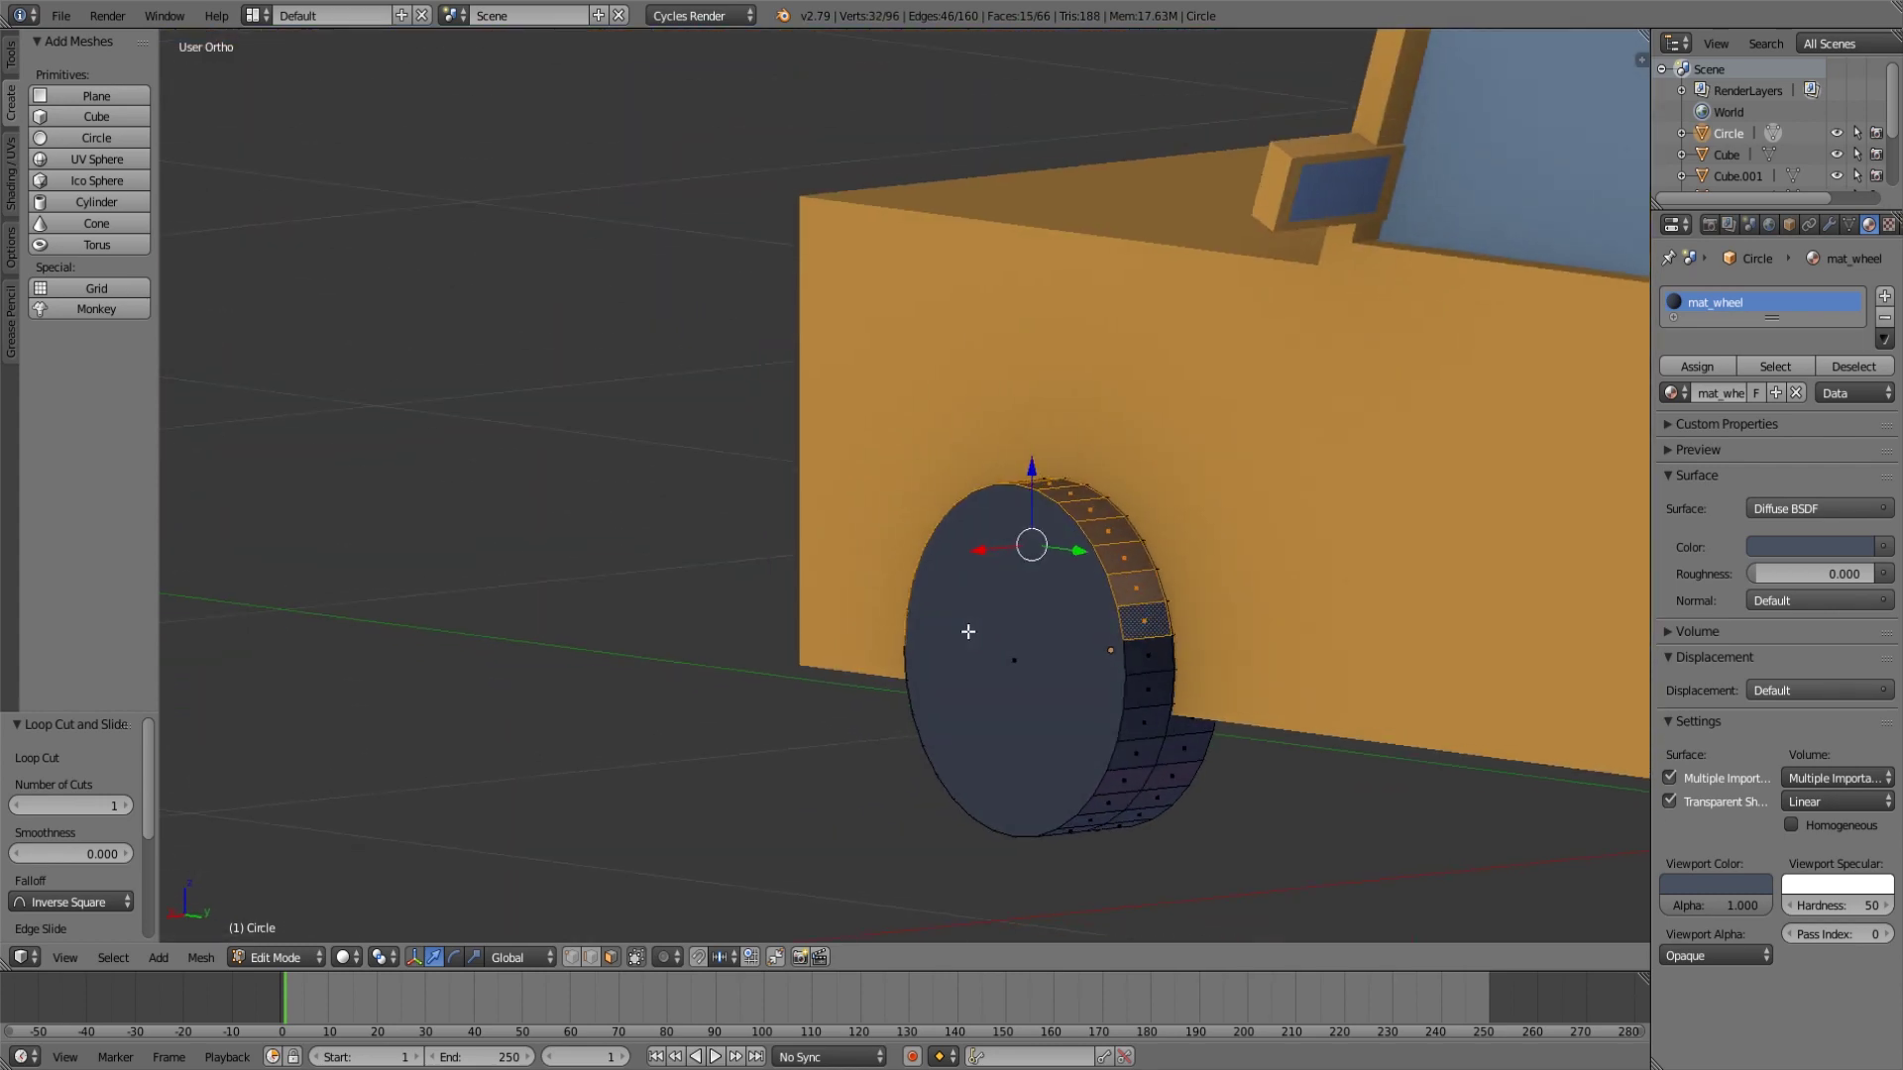
left_click(1145, 660, "shift")
middle_click_drag(1145, 660, 1299, 713)
key("e")
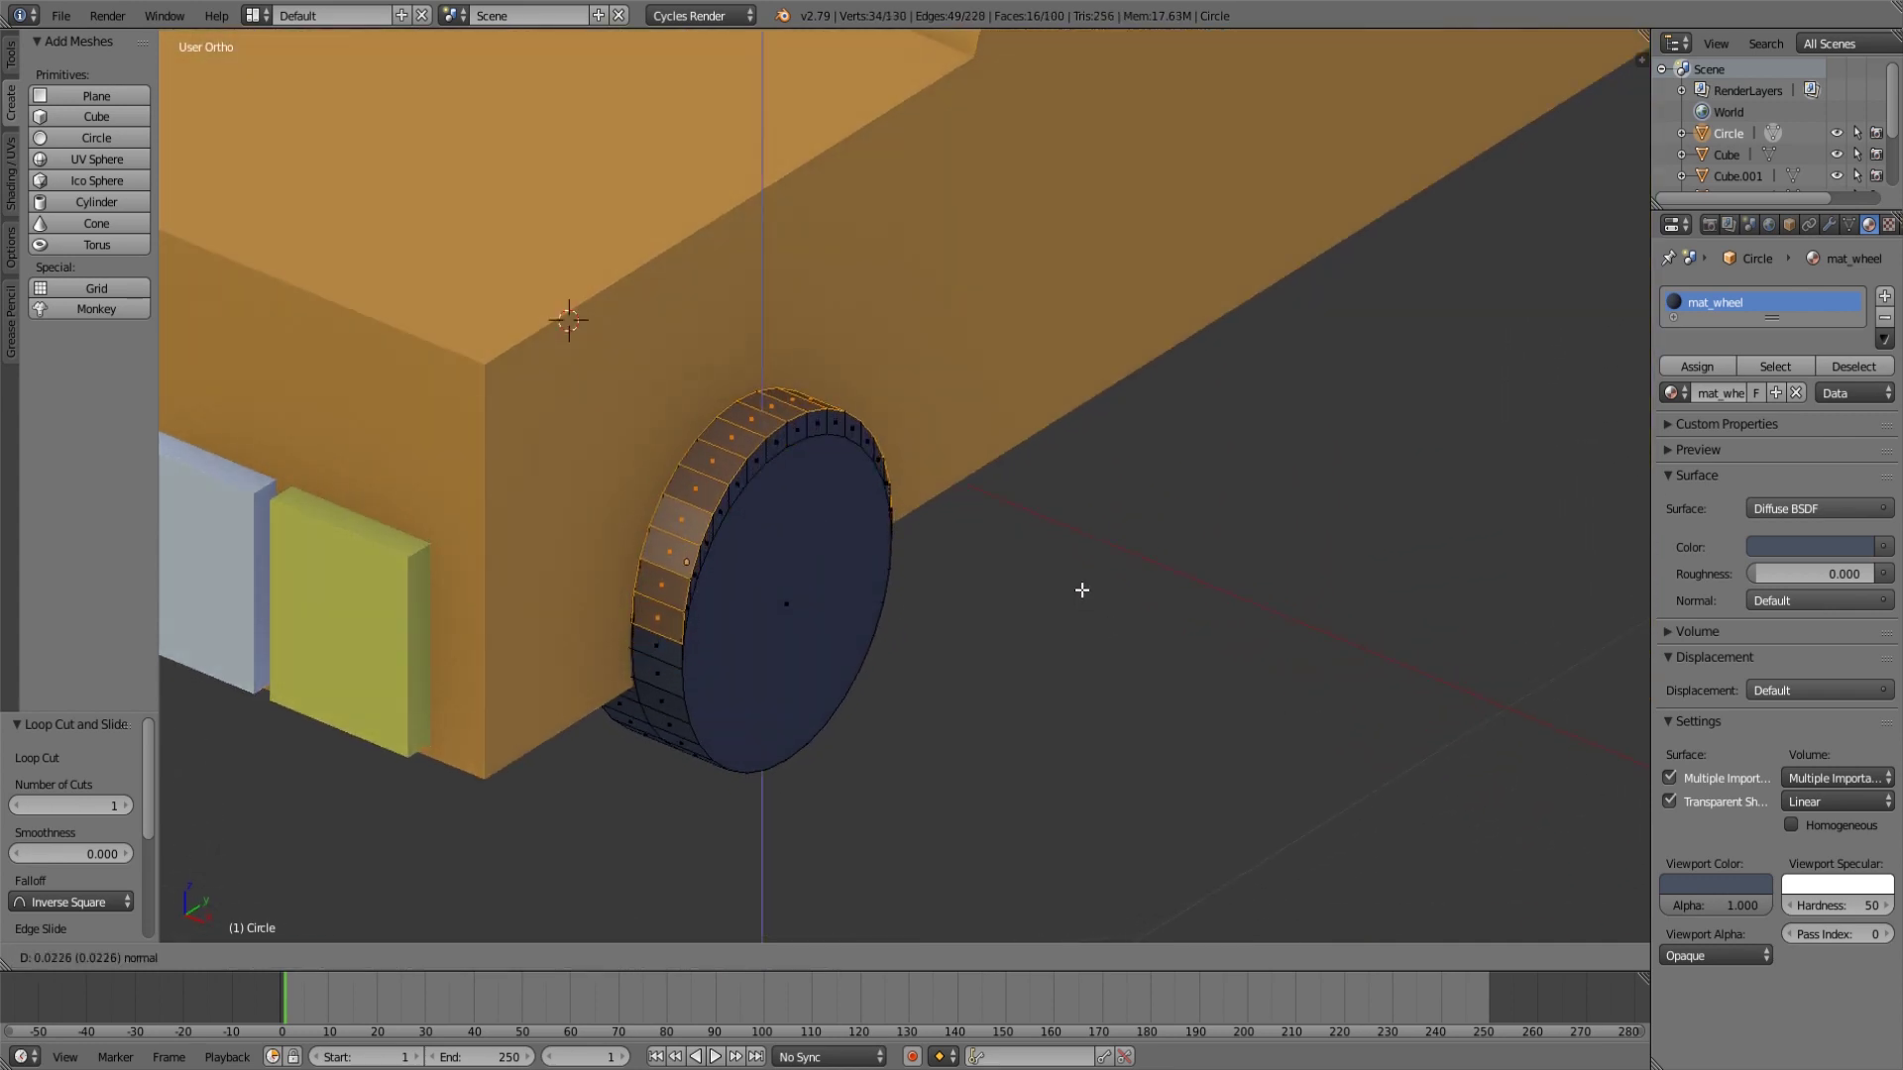
left_click(1081, 590)
Widen the extruded fender arch along Y by a factor of 1.141.
middle_click_drag(1081, 590, 1150, 612)
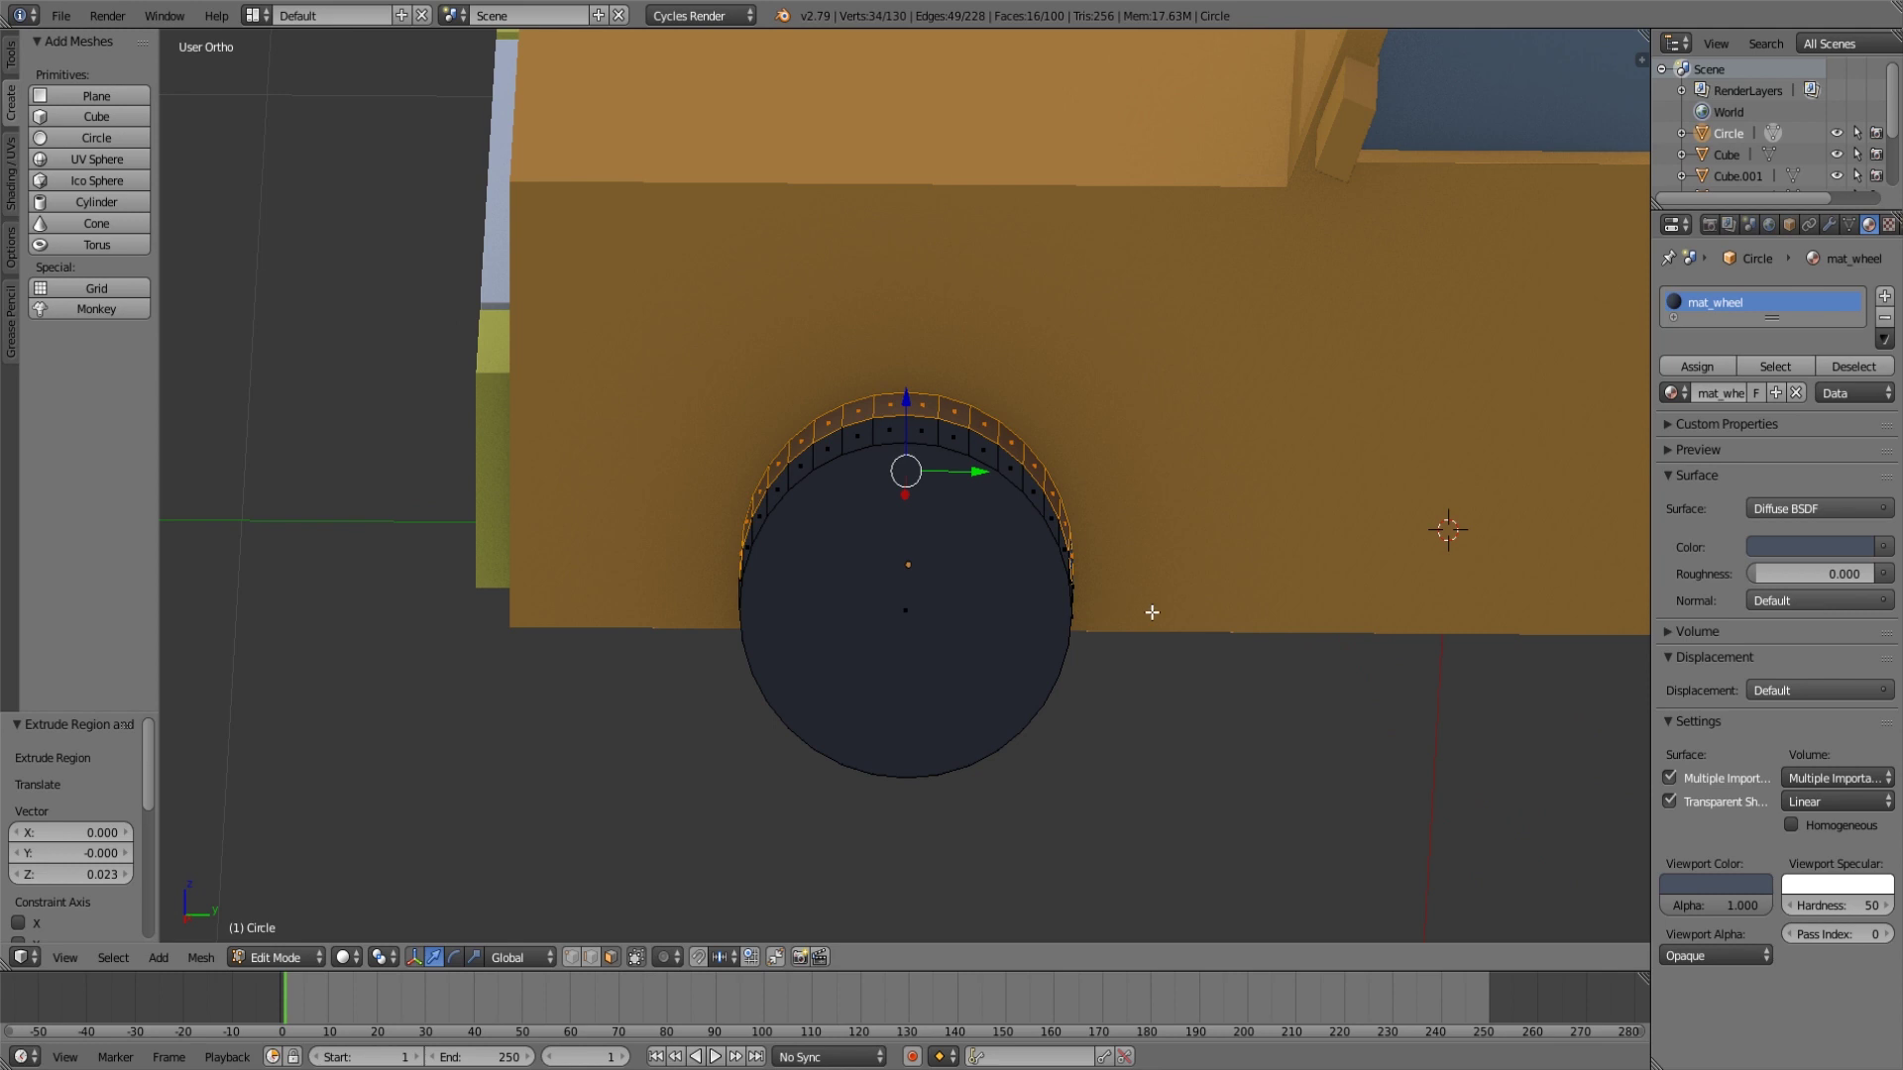
key("s")
key("y")
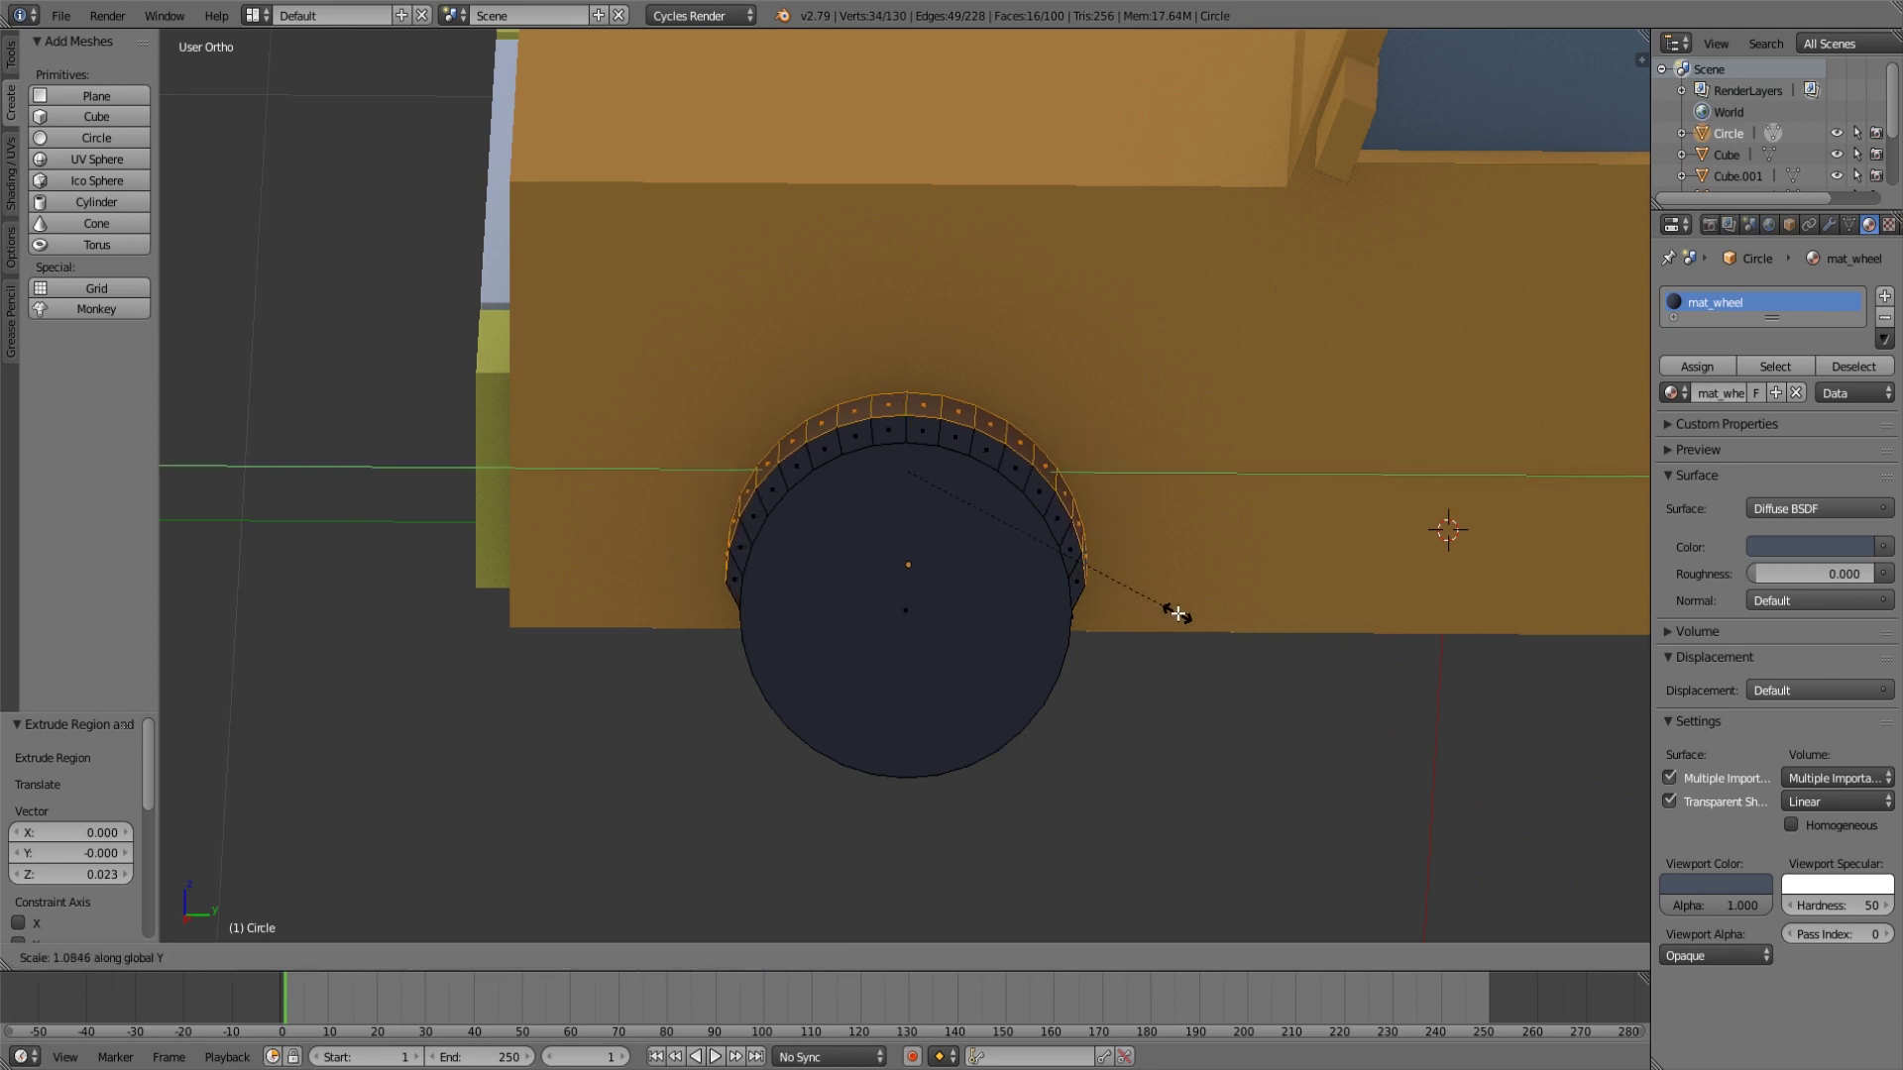
left_click(1193, 616)
middle_click_drag(1057, 628, 1231, 645)
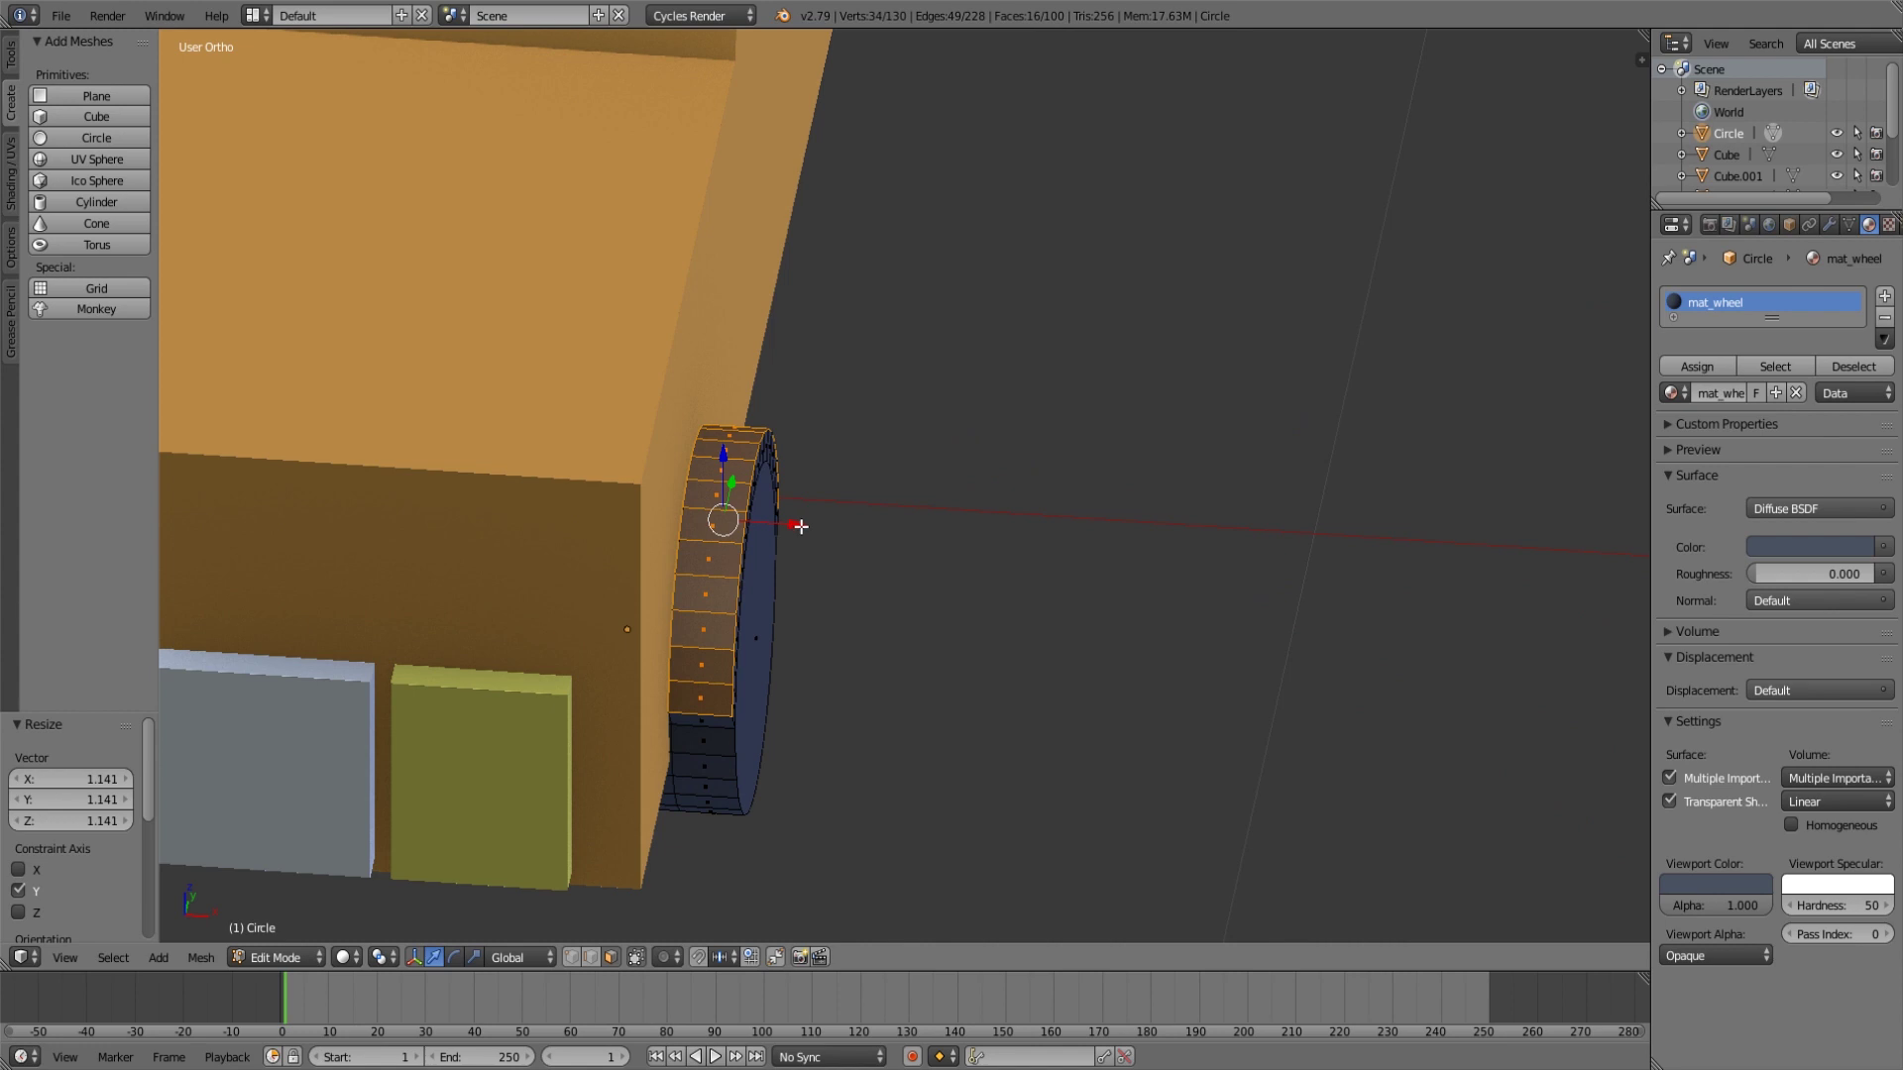
middle_click_drag(977, 604, 849, 620)
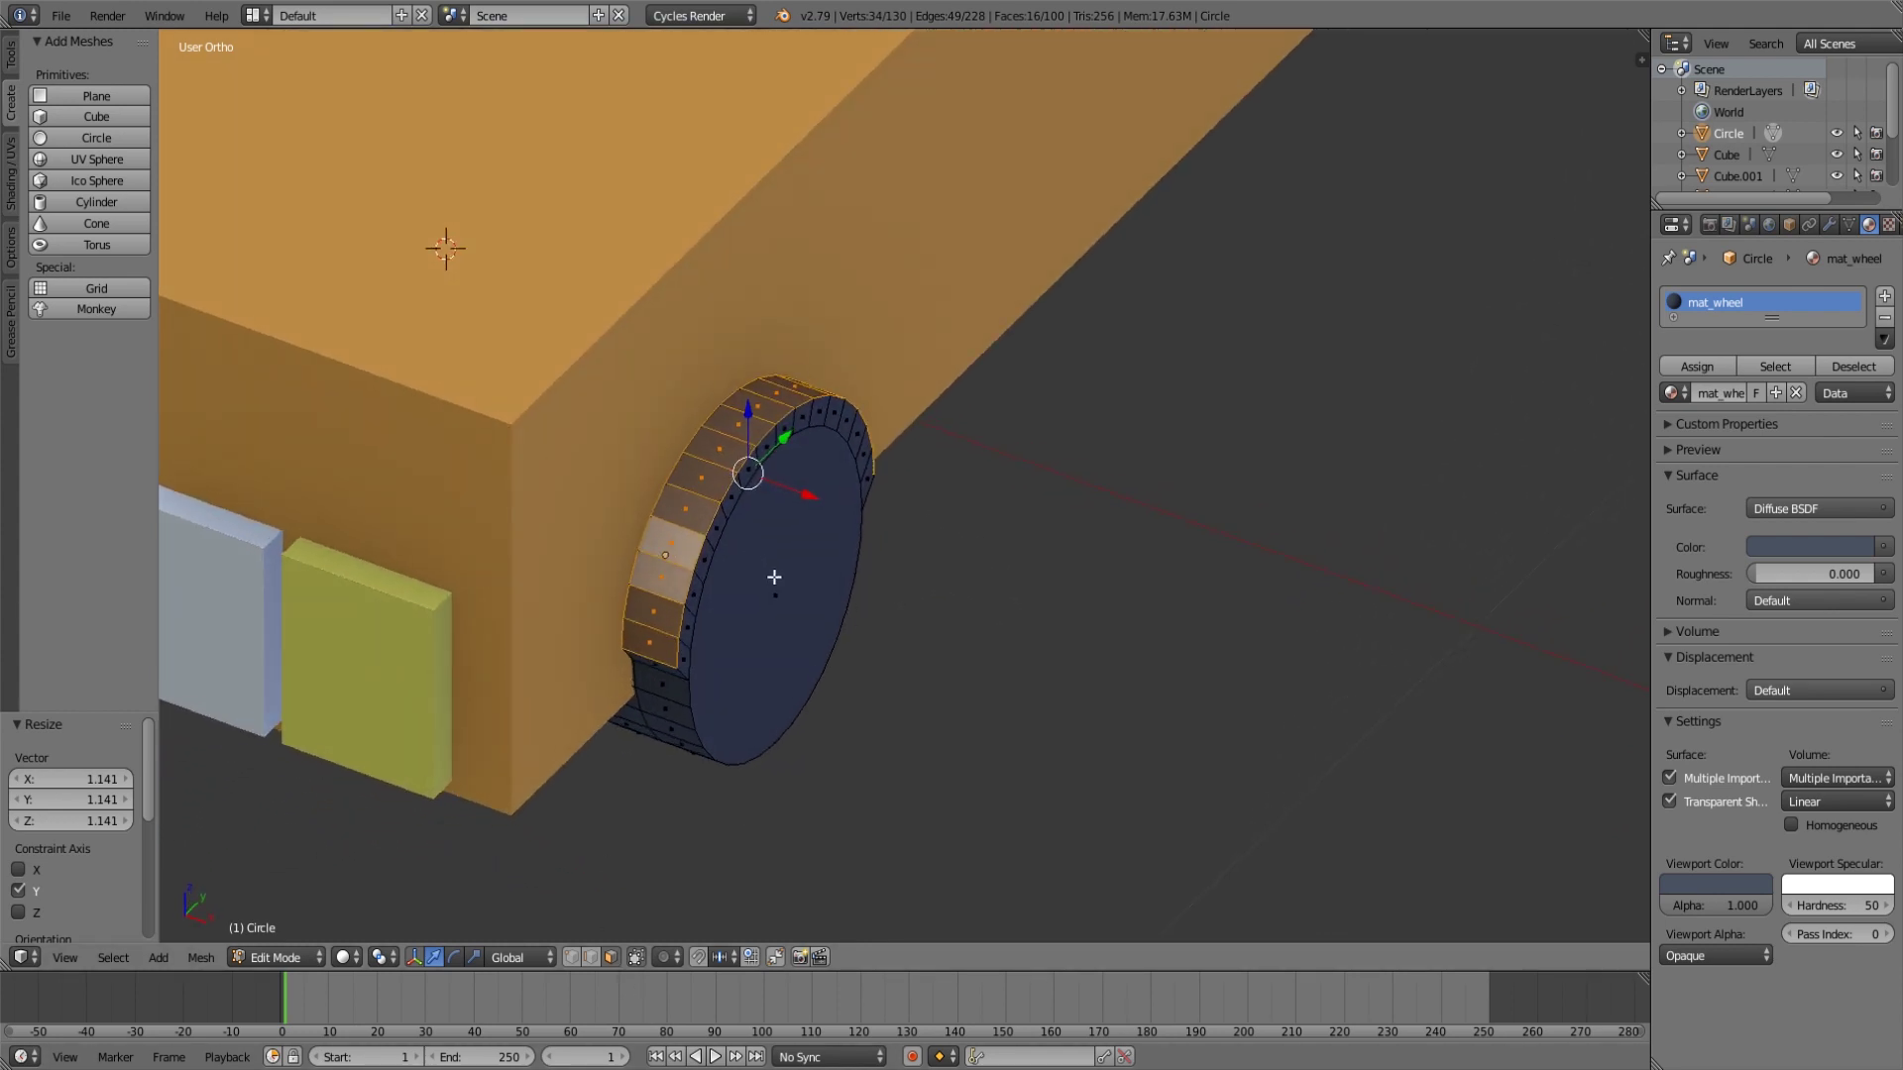
Add a second material slot to the wheel with mat_car and assign it to the fender's selected outer faces.
scroll(773, 573, "up", 2)
middle_click_drag(713, 598, 659, 669)
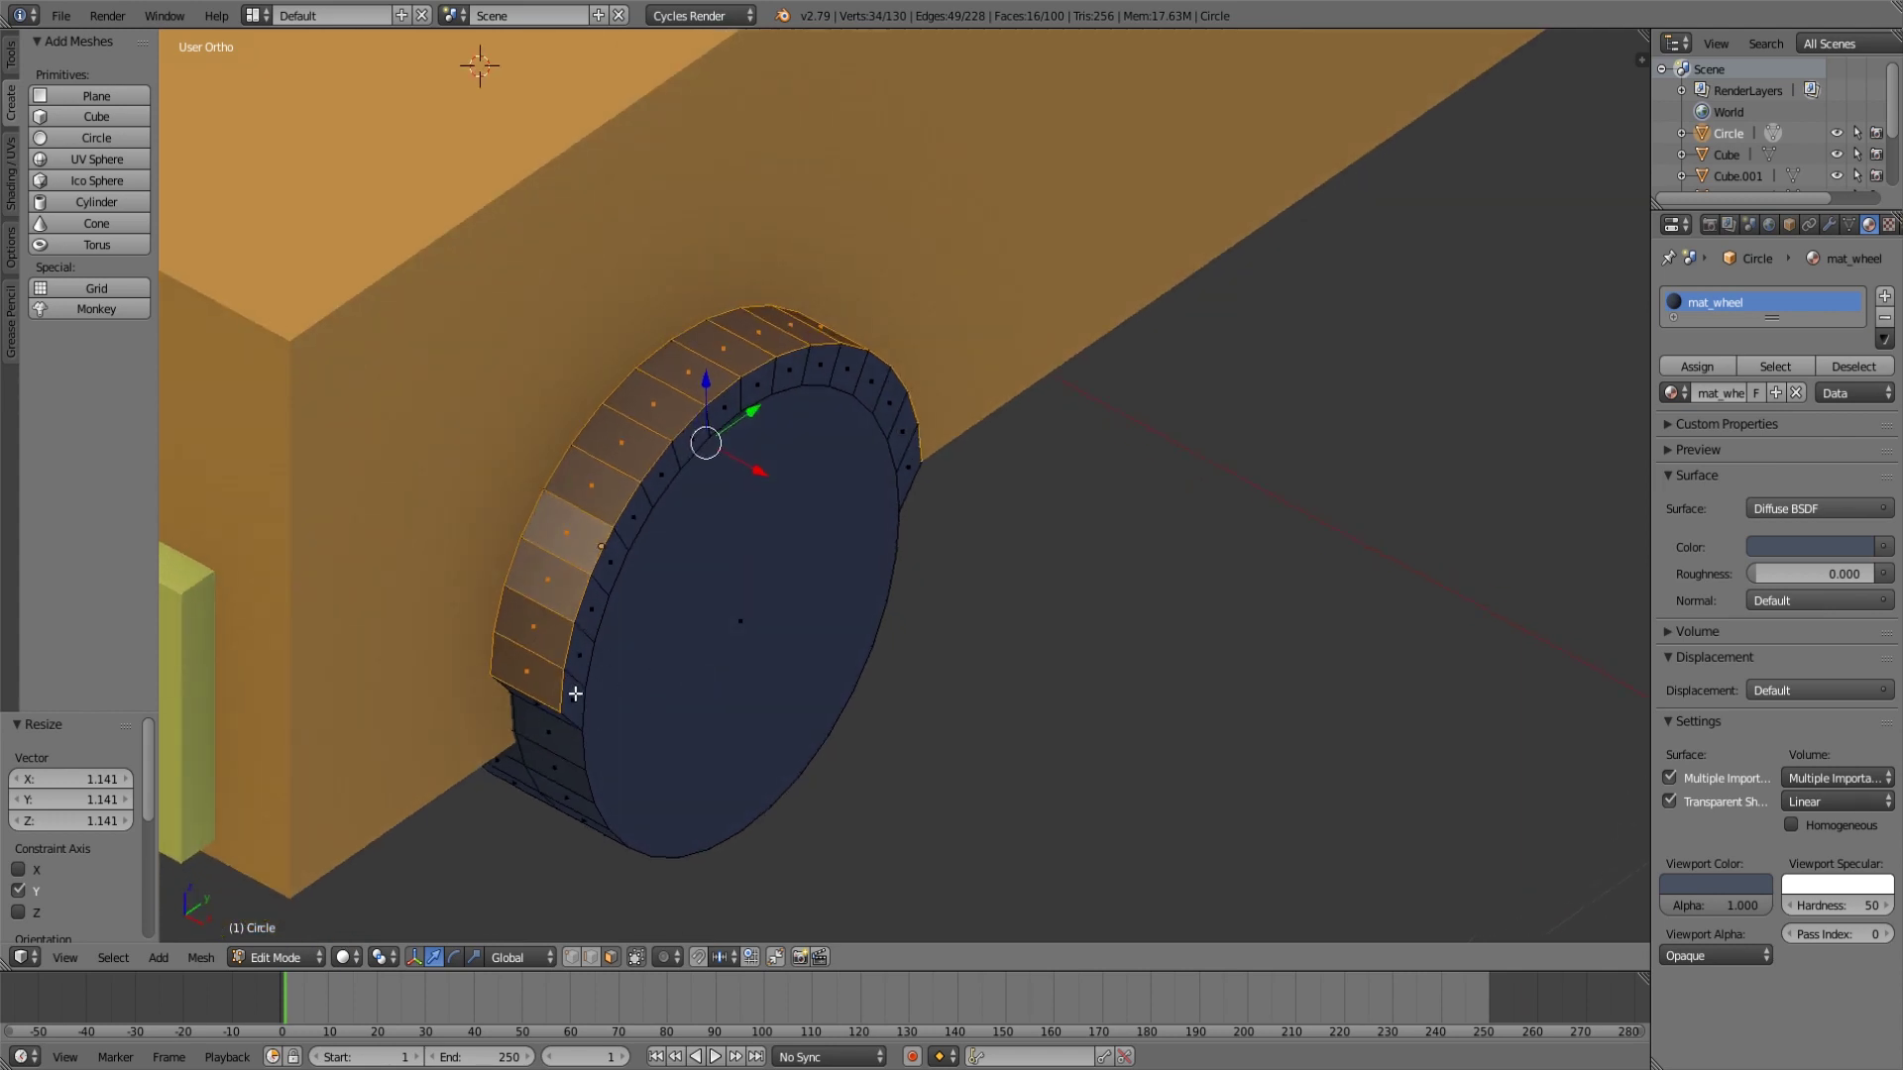
left_click(1885, 297)
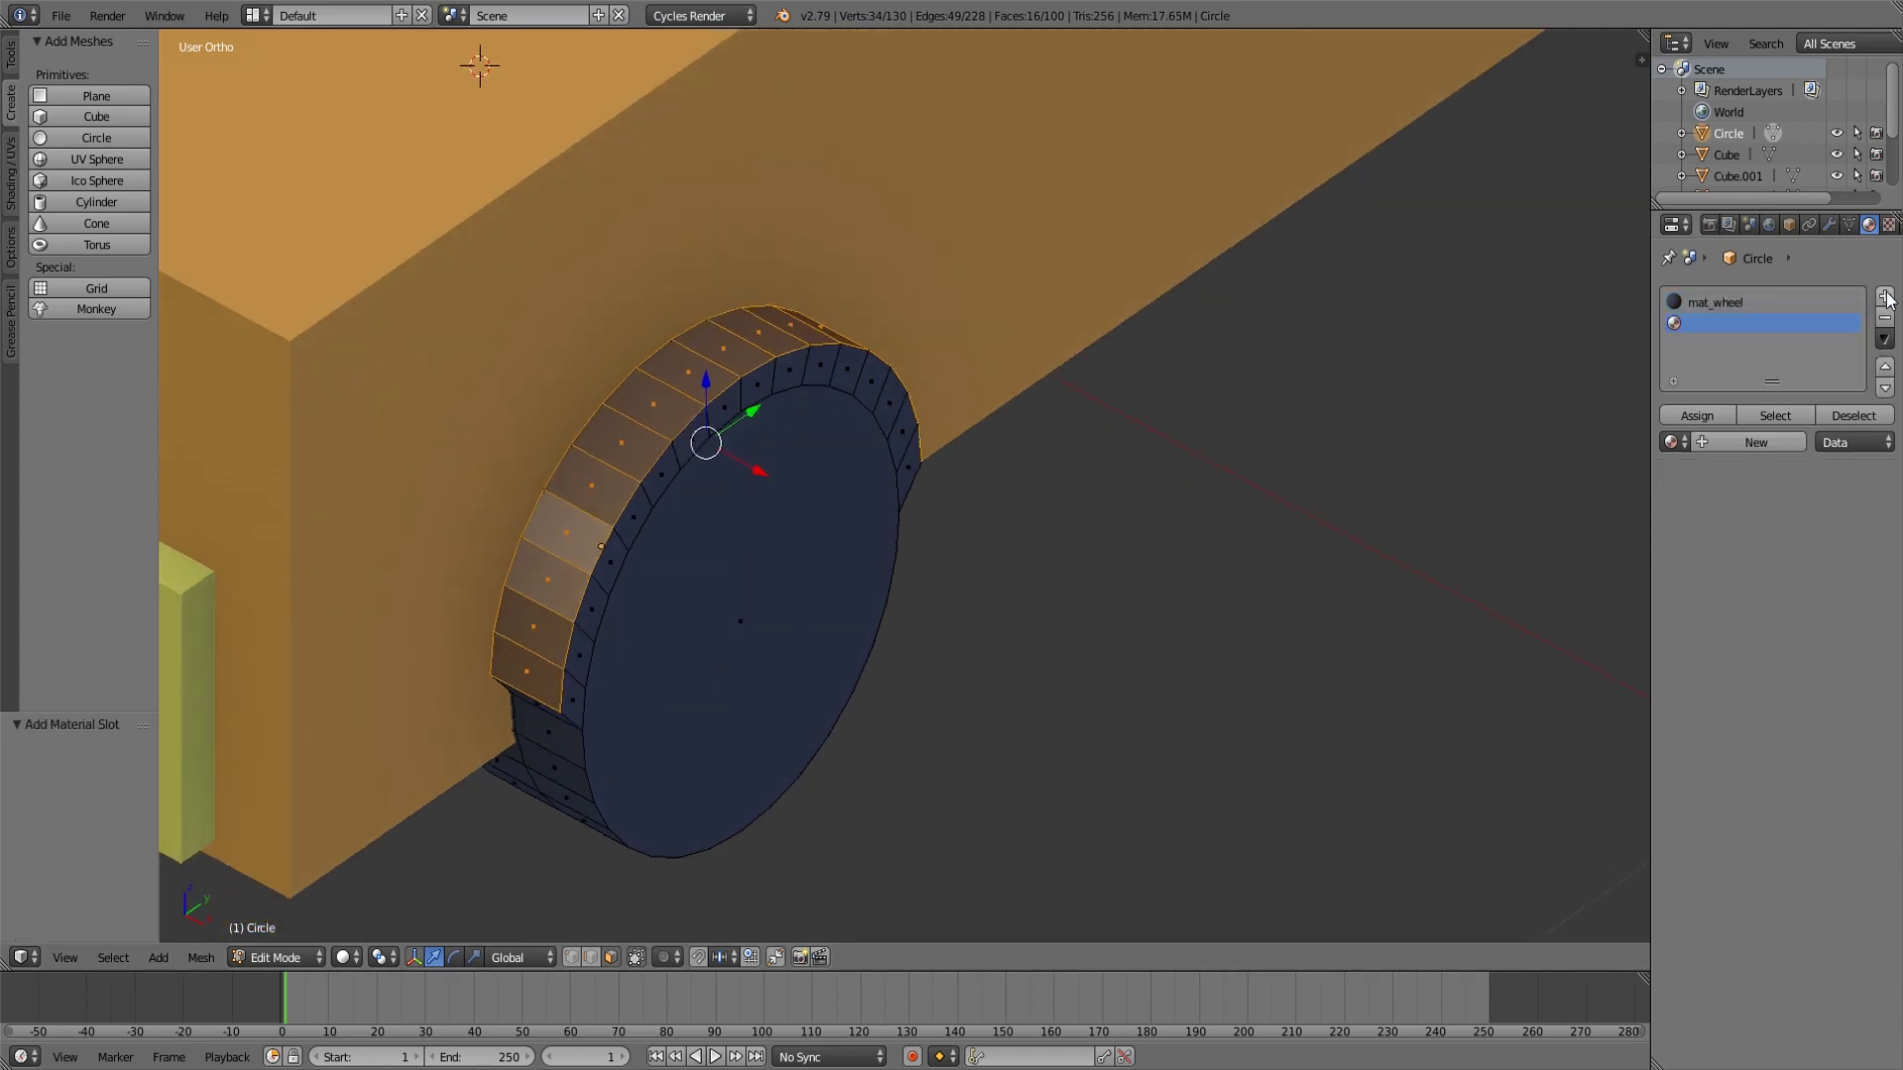
left_click(1736, 442)
double_click(1727, 324)
left_click(1673, 442)
left_click(1672, 442)
left_click(1526, 480)
middle_click_drag(907, 518, 966, 501)
left_click(1697, 415)
scroll(919, 575, "down", 6)
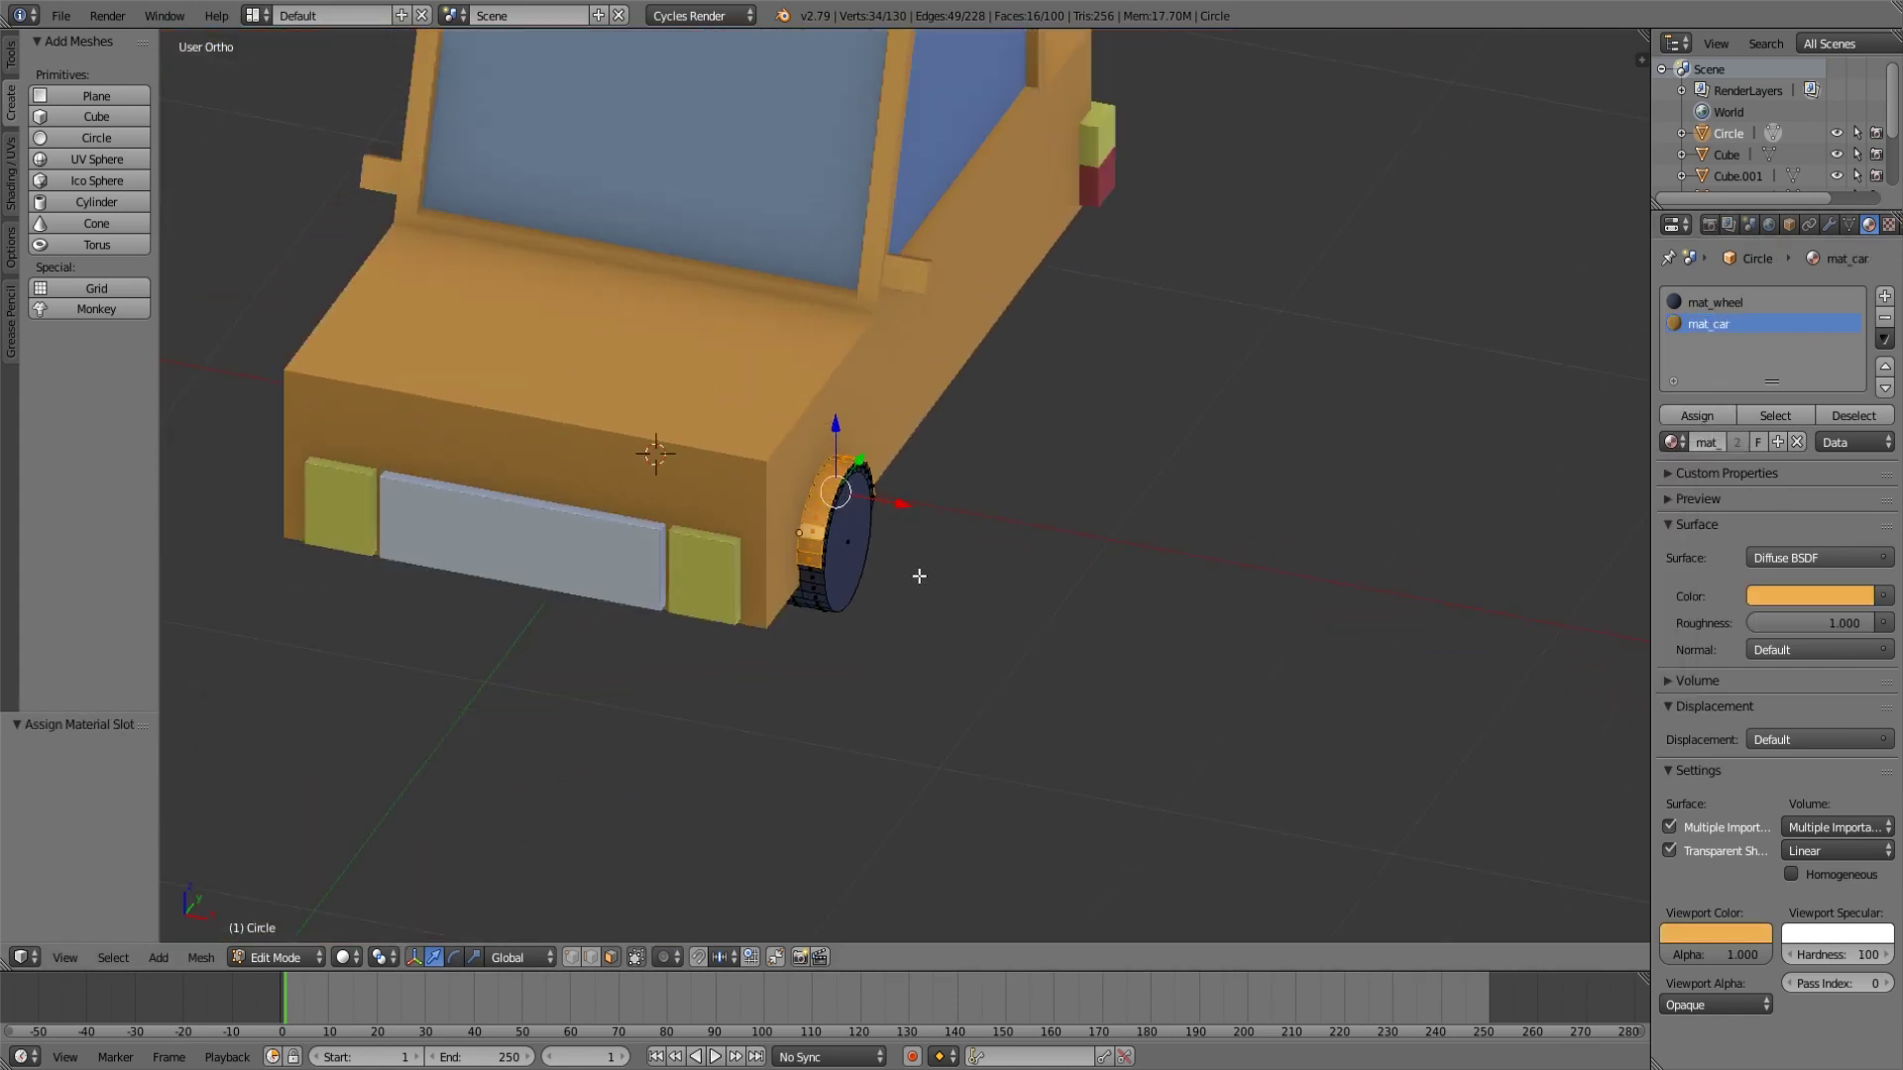
key("Tab")
key("a")
mouse_move(1059, 545)
middle_mouse_down()
mouse_move(922, 520)
mouse_move(821, 530)
mouse_move(1054, 540)
middle_mouse_up()
Select the fender's side faces and both end faces and assign mat_car to them.
scroll(956, 539, "up", 5)
key("Tab")
right_click(628, 665)
right_click(603, 681)
right_click(626, 667, "shift")
right_click(636, 633, "shift")
right_click(644, 589, "shift")
right_click(661, 551, "shift")
right_click(682, 518, "shift")
right_click(709, 489, "shift")
right_click(738, 469, "shift")
right_click(767, 453, "shift")
right_click(802, 446, "shift")
right_click(830, 448, "shift")
right_click(858, 453, "shift")
right_click(884, 470, "shift")
right_click(906, 501, "shift")
right_click(923, 535, "shift")
right_click(931, 567, "shift")
right_click(939, 597, "shift")
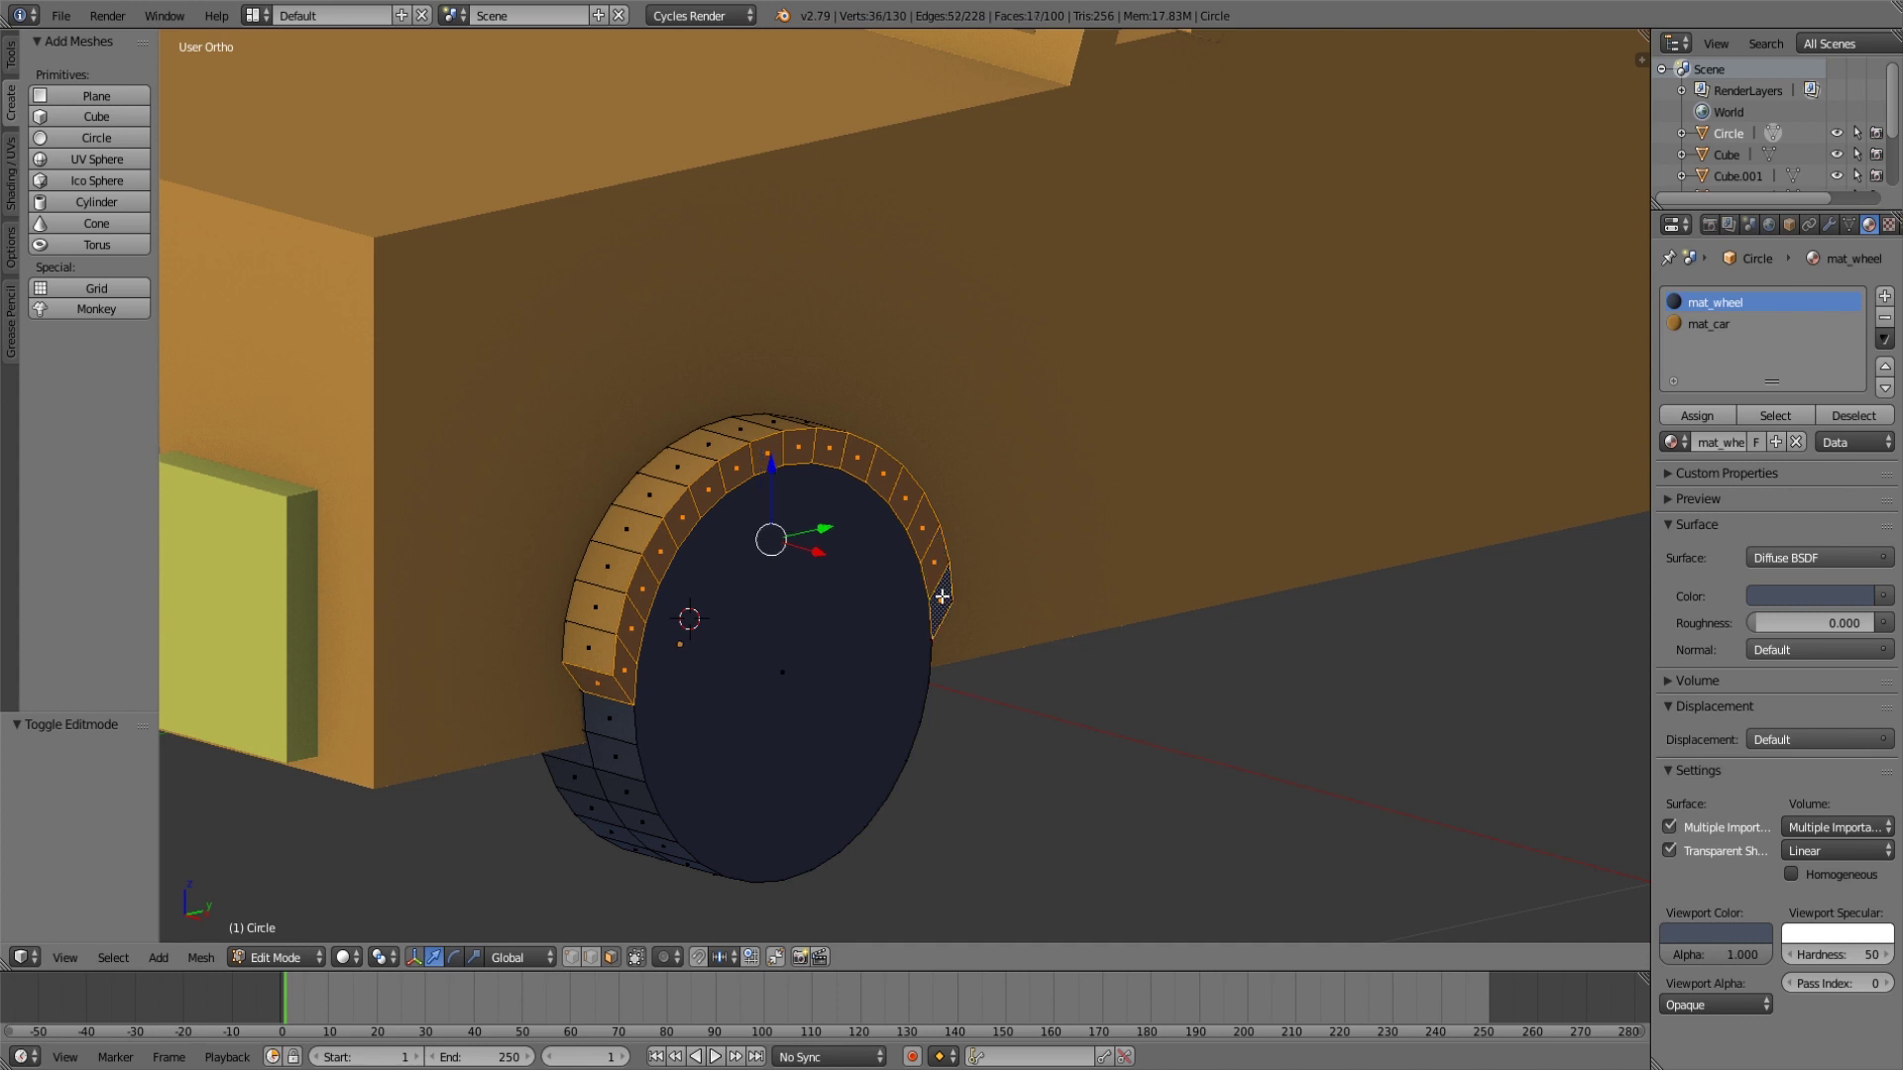
middle_click_drag(938, 596, 1126, 682)
right_click(1213, 691, "shift")
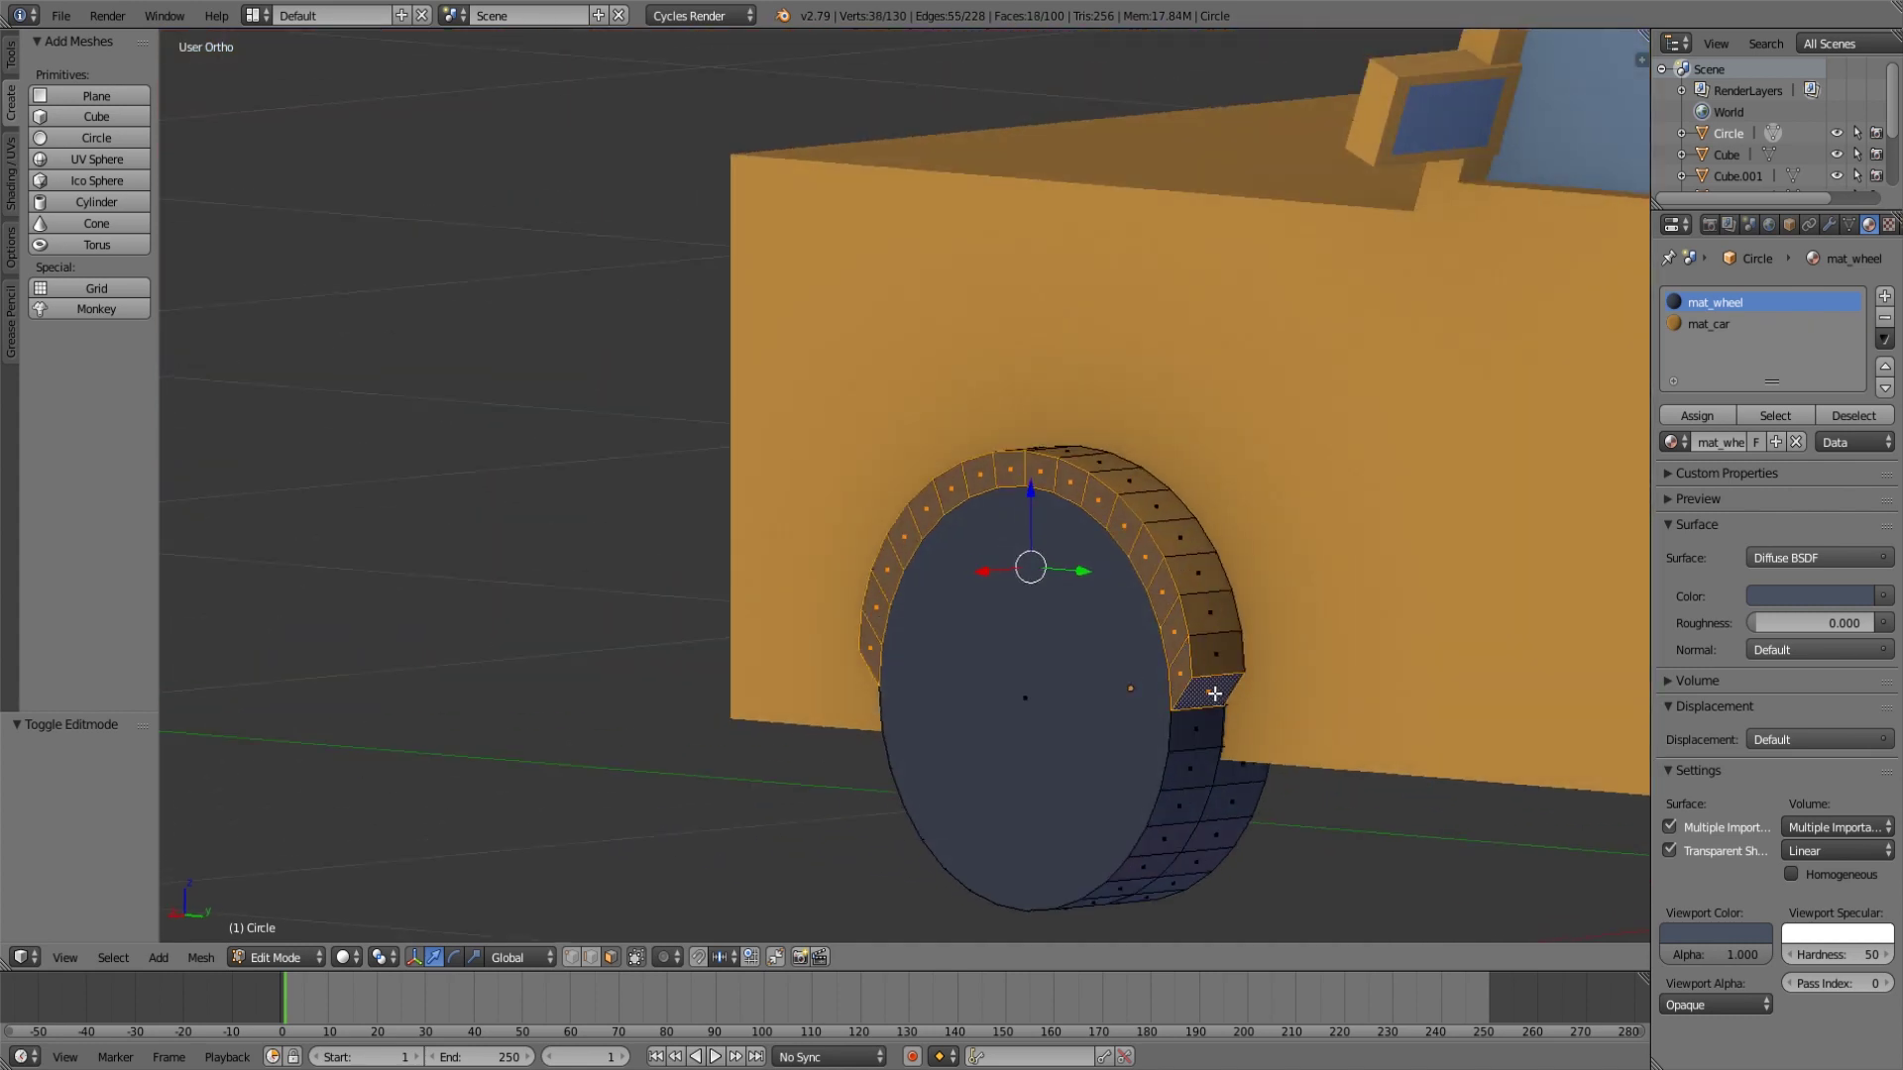
left_click(1729, 324)
left_click(1697, 415)
key("a")
key("Tab")
Extrude the wheel's outer disc face in place and scale it to about 0.93 to inset a ring.
scroll(971, 646, "down", 6)
middle_click_drag(939, 630, 1190, 662)
scroll(1022, 644, "up", 5)
right_click(803, 675)
key("Tab")
middle_click_drag(850, 683, 1010, 559)
right_click(1011, 560)
key("e")
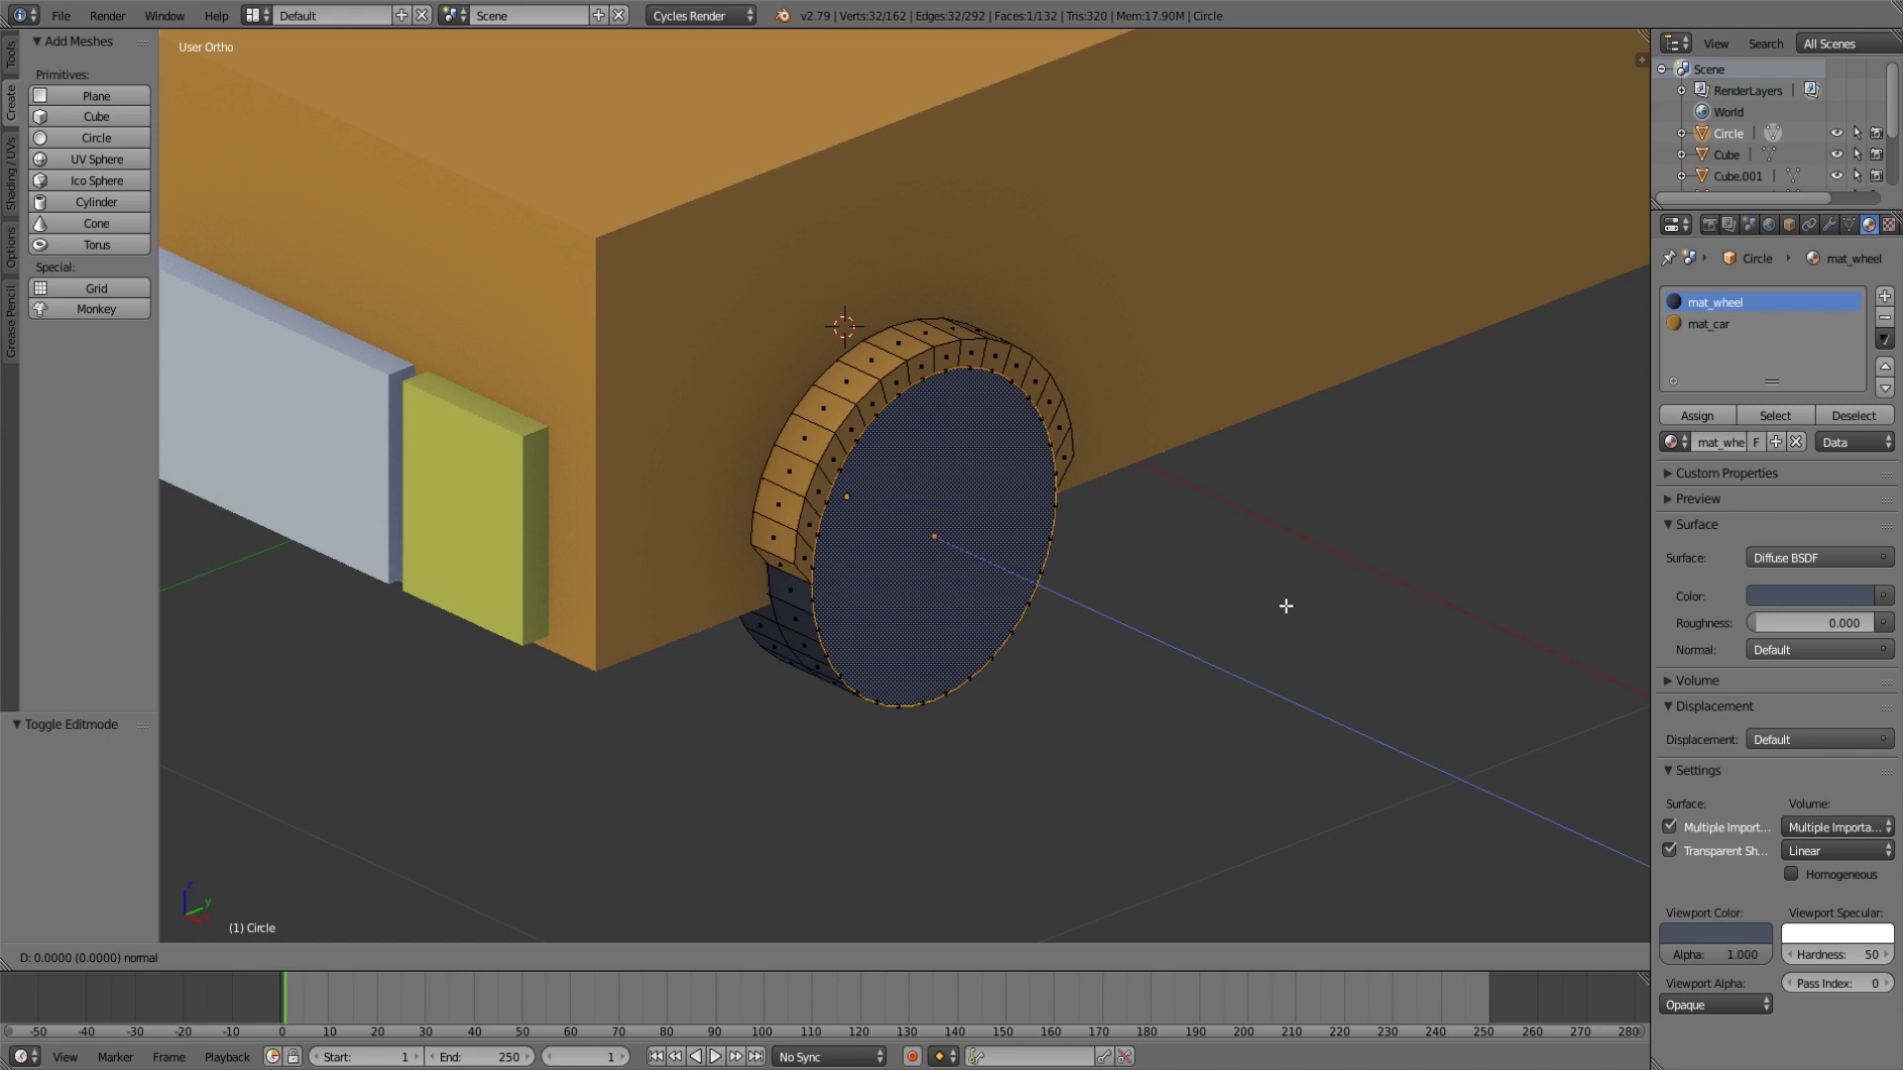
right_click(1285, 605)
key("s")
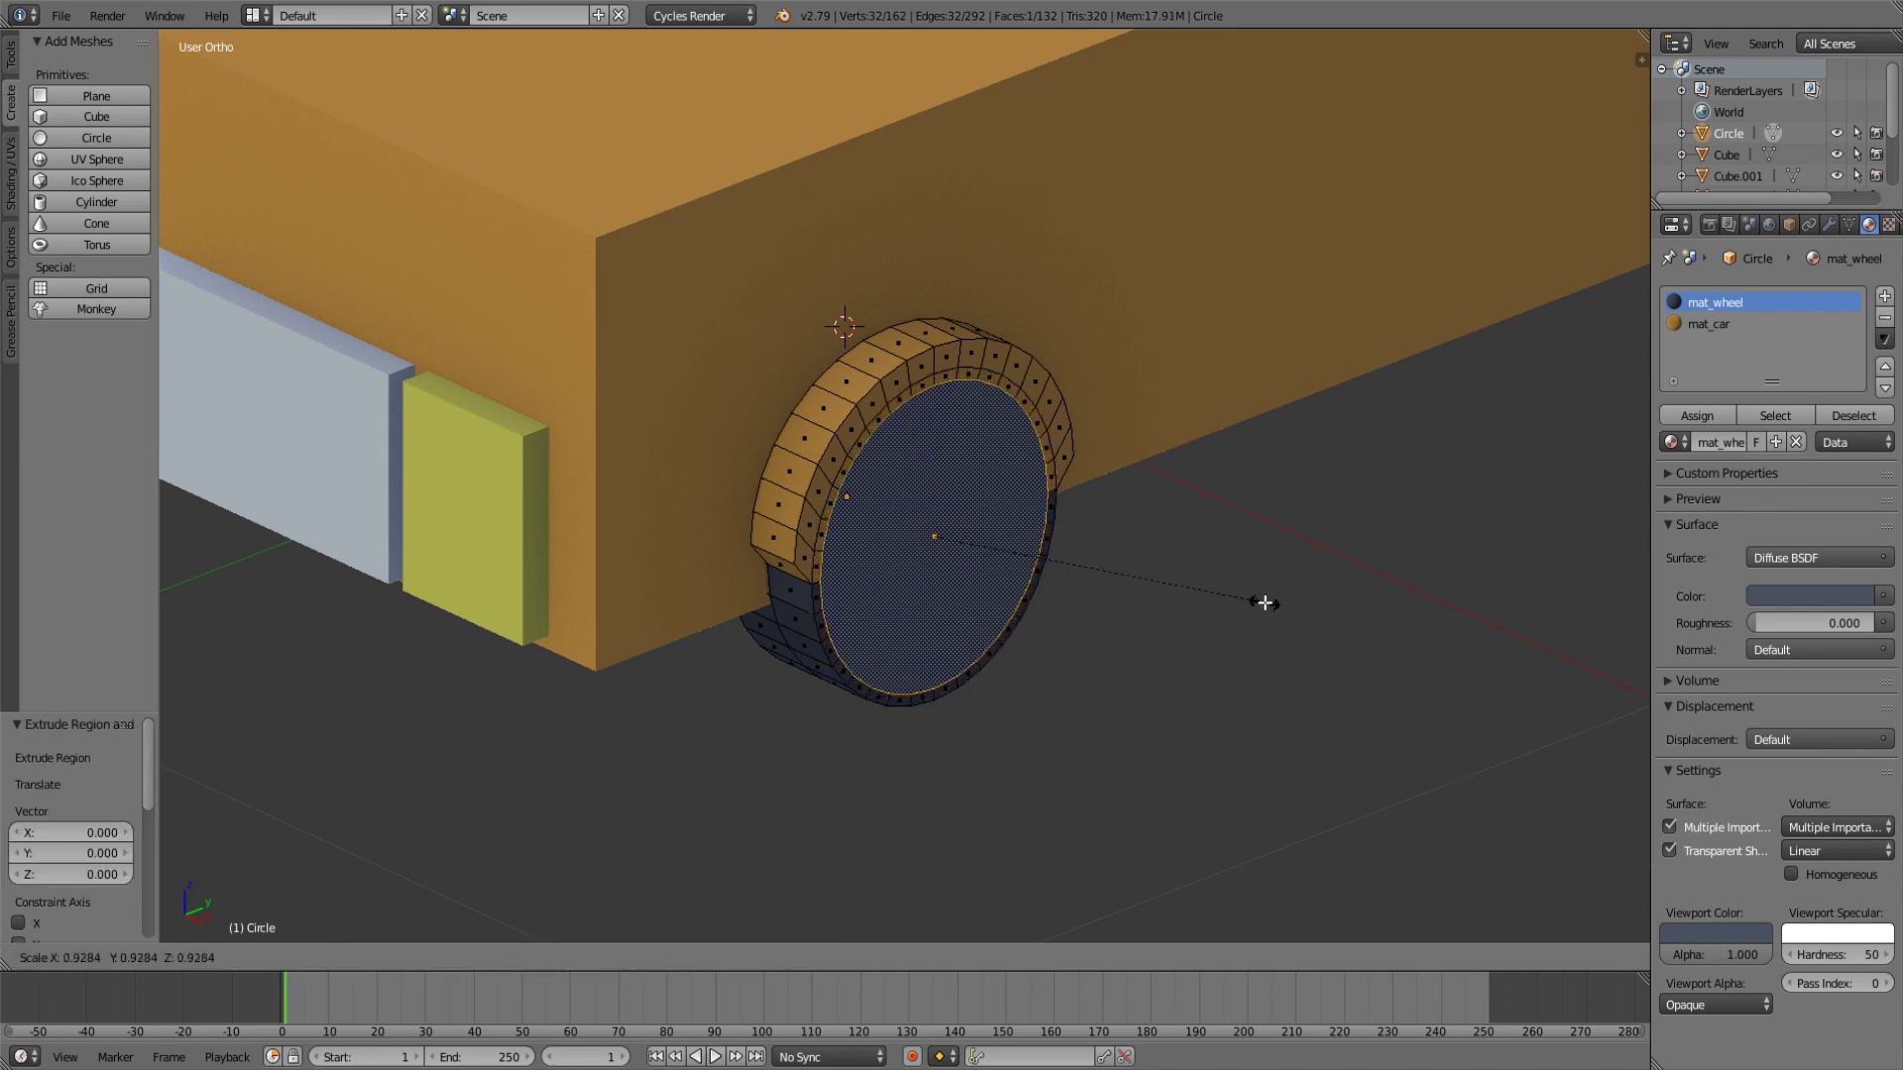
left_click(1269, 603)
Extrude the inset disc face once more and push it slightly inward along X to recess the wheel's centre.
key("e")
right_click(1268, 603)
left_click_drag(982, 558, 976, 559)
key("Tab")
scroll(1062, 614, "down", 7)
key("a")
middle_click_drag(1162, 596, 1080, 629)
scroll(1199, 575, "up", 8)
Select the upper orange faces of the inset ring beneath the fender and assign mat_wheel to them.
key("Tab")
scroll(911, 630, "up", 2)
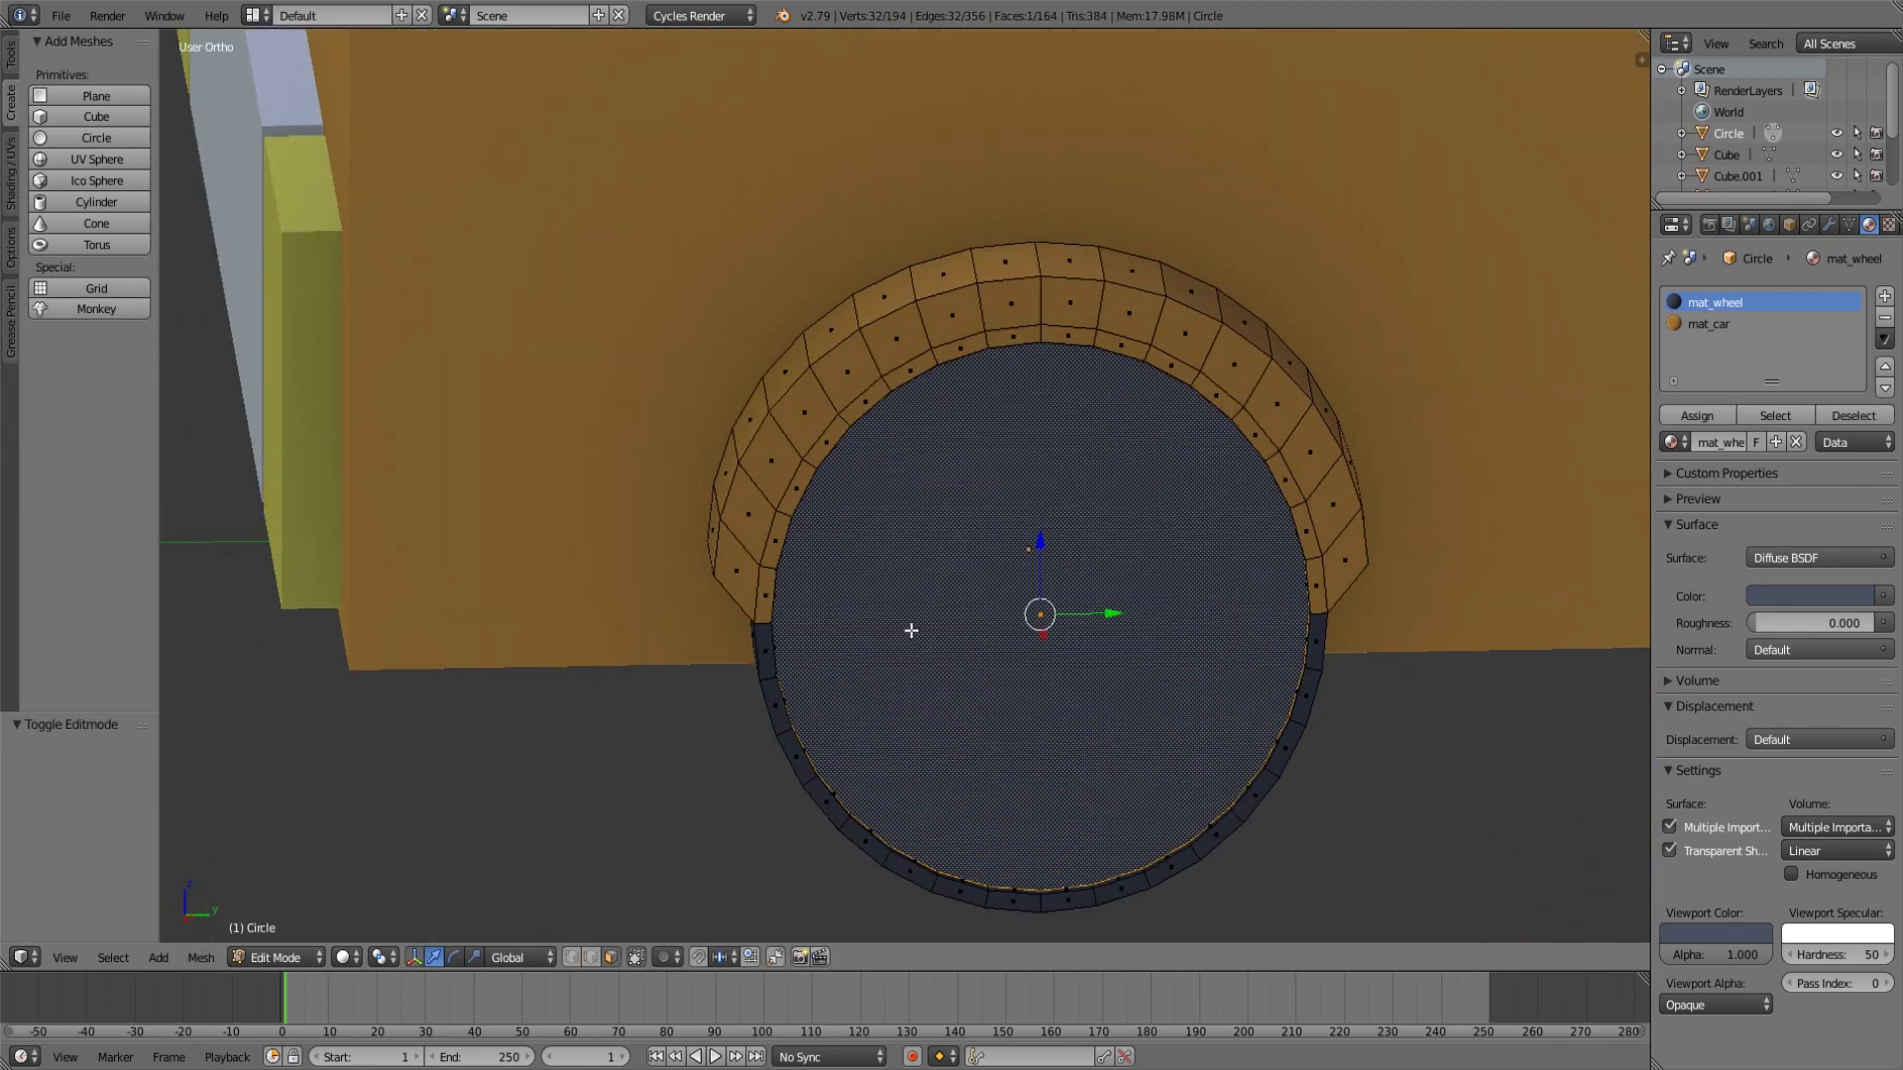
right_click(767, 611)
middle_click_drag(871, 624, 905, 594)
right_click(772, 551, "shift")
right_click(792, 499, "shift")
right_click(823, 451, "shift")
right_click(860, 410, "shift")
right_click(919, 380, "shift")
left_click(925, 417, "shift")
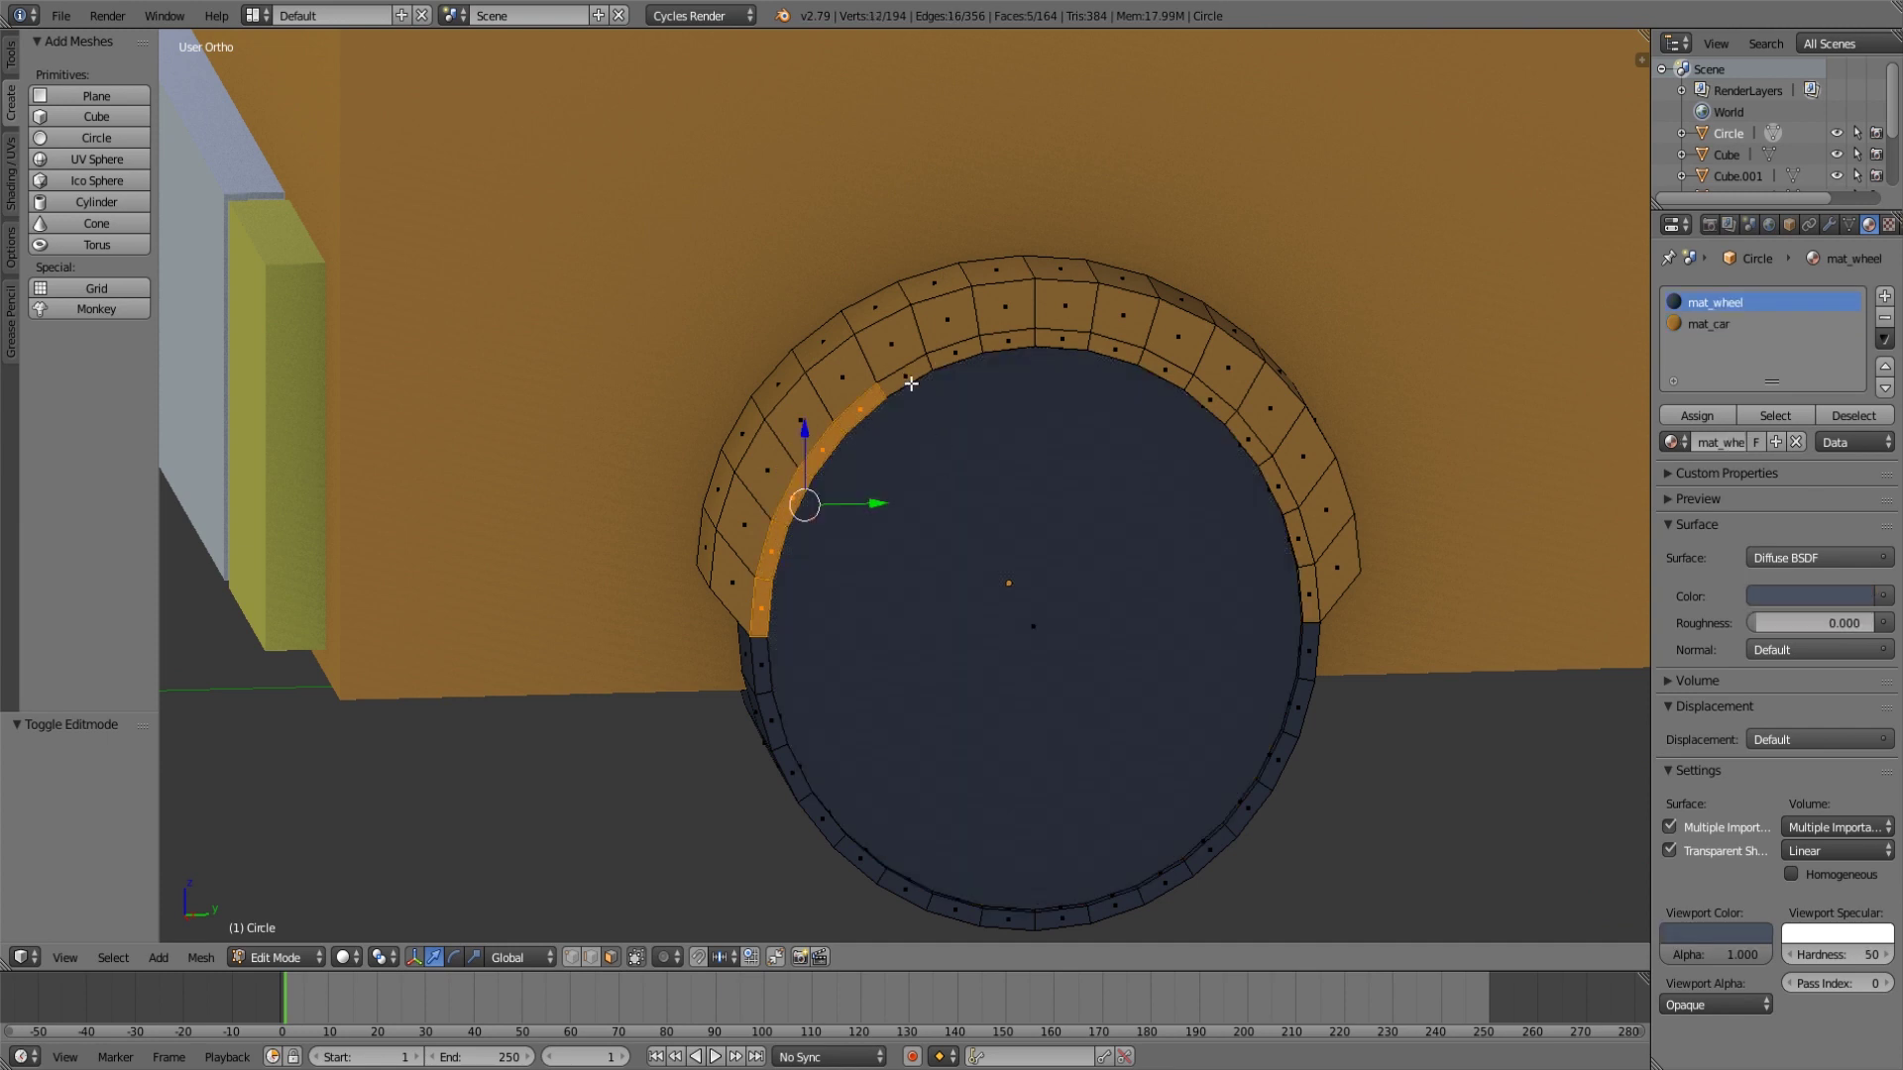
left_click(910, 382, "shift")
left_click(946, 354, "shift")
left_click(1005, 340, "shift")
left_click(1078, 345, "shift")
left_click(1115, 346, "shift")
left_click(1167, 370, "shift")
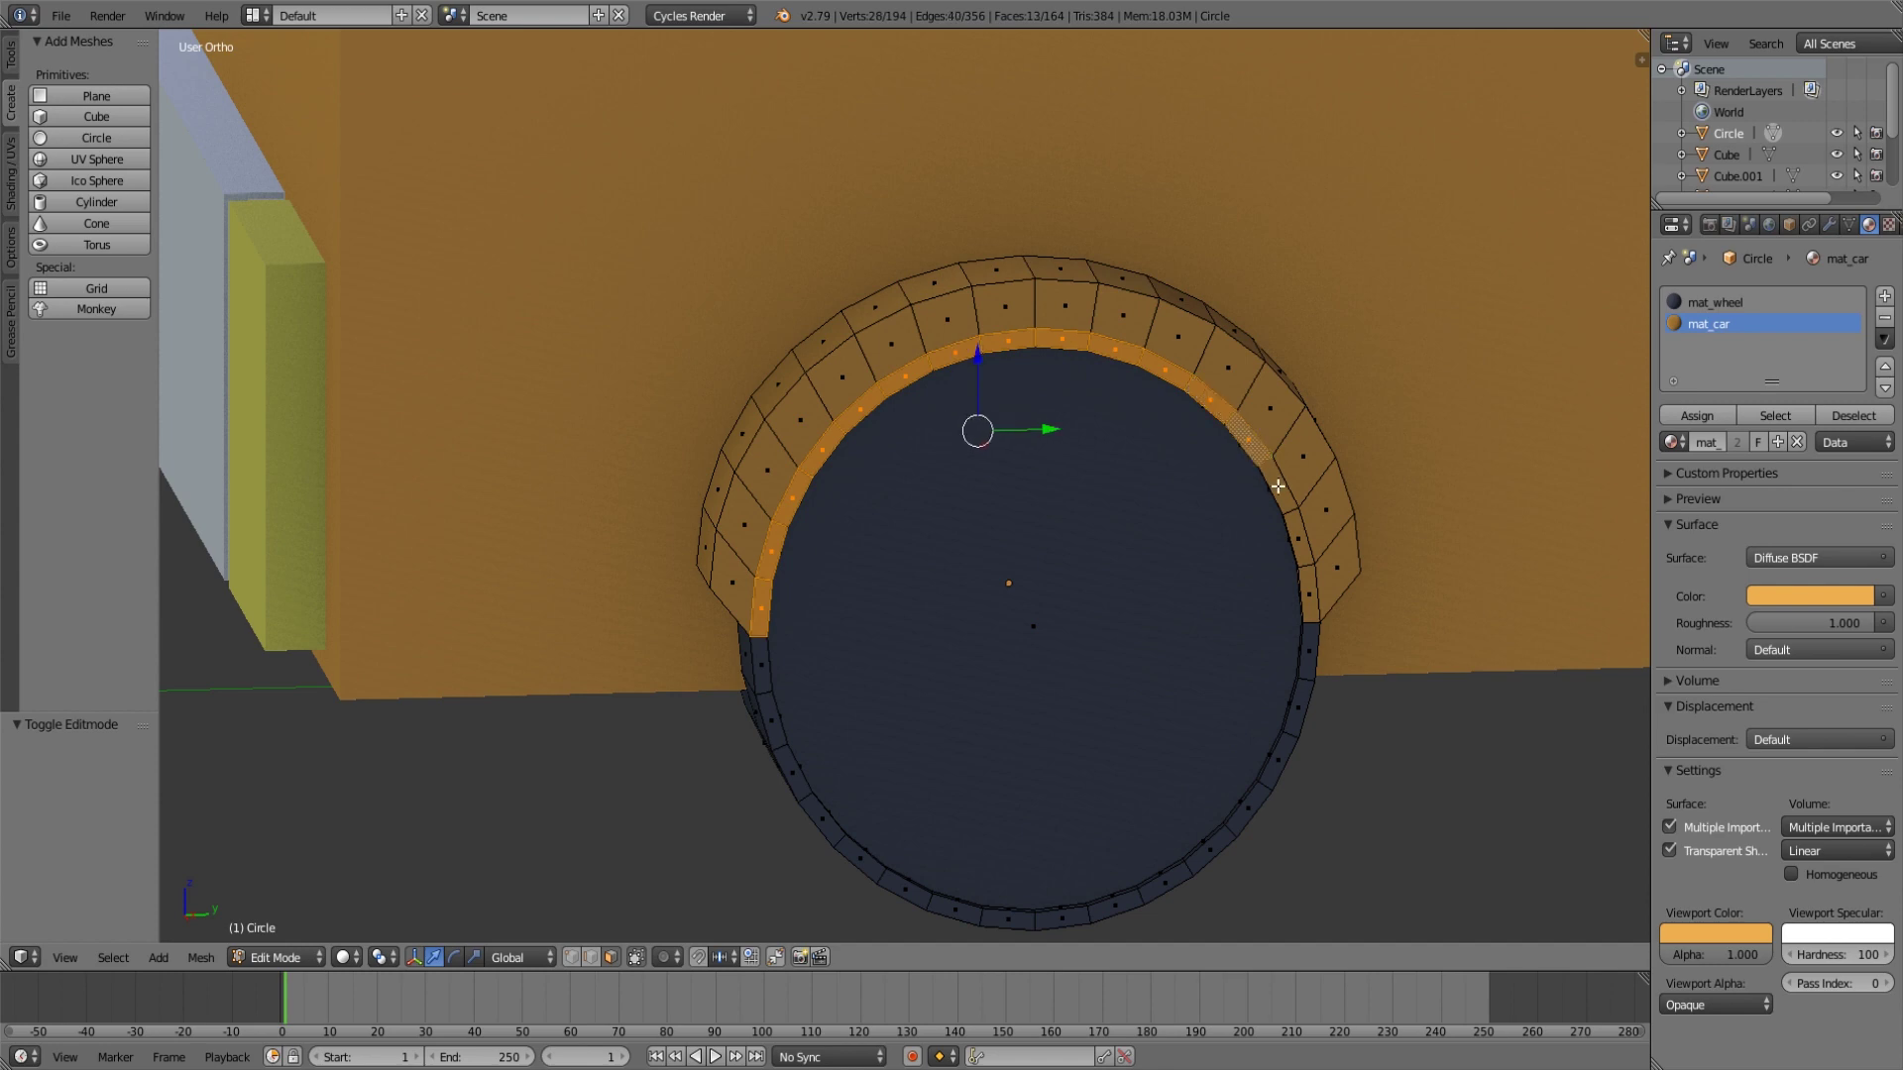
left_click(1714, 302)
left_click(1695, 416)
middle_click_drag(1388, 645, 1356, 617)
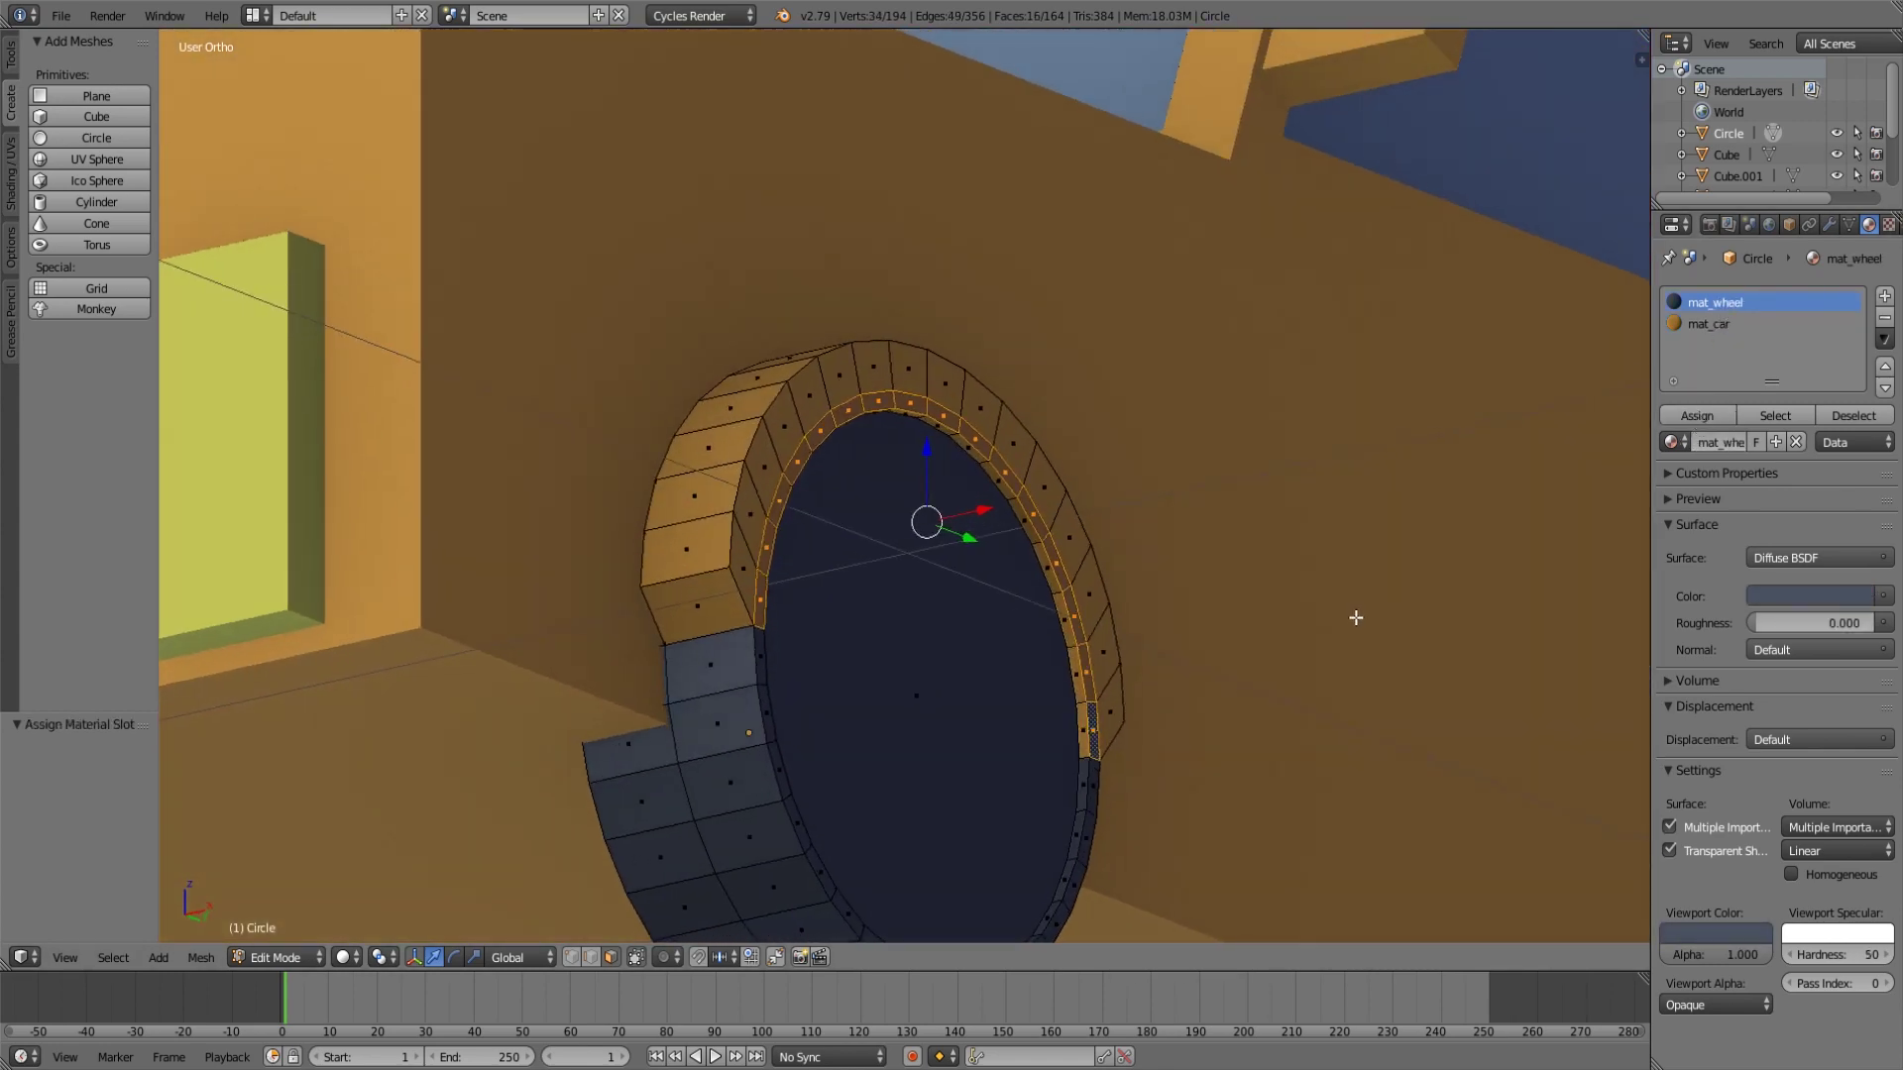
Select the face loop around the recess's inner wall and assign mat_wheel to it.
key("a")
right_click(1080, 701, "alt")
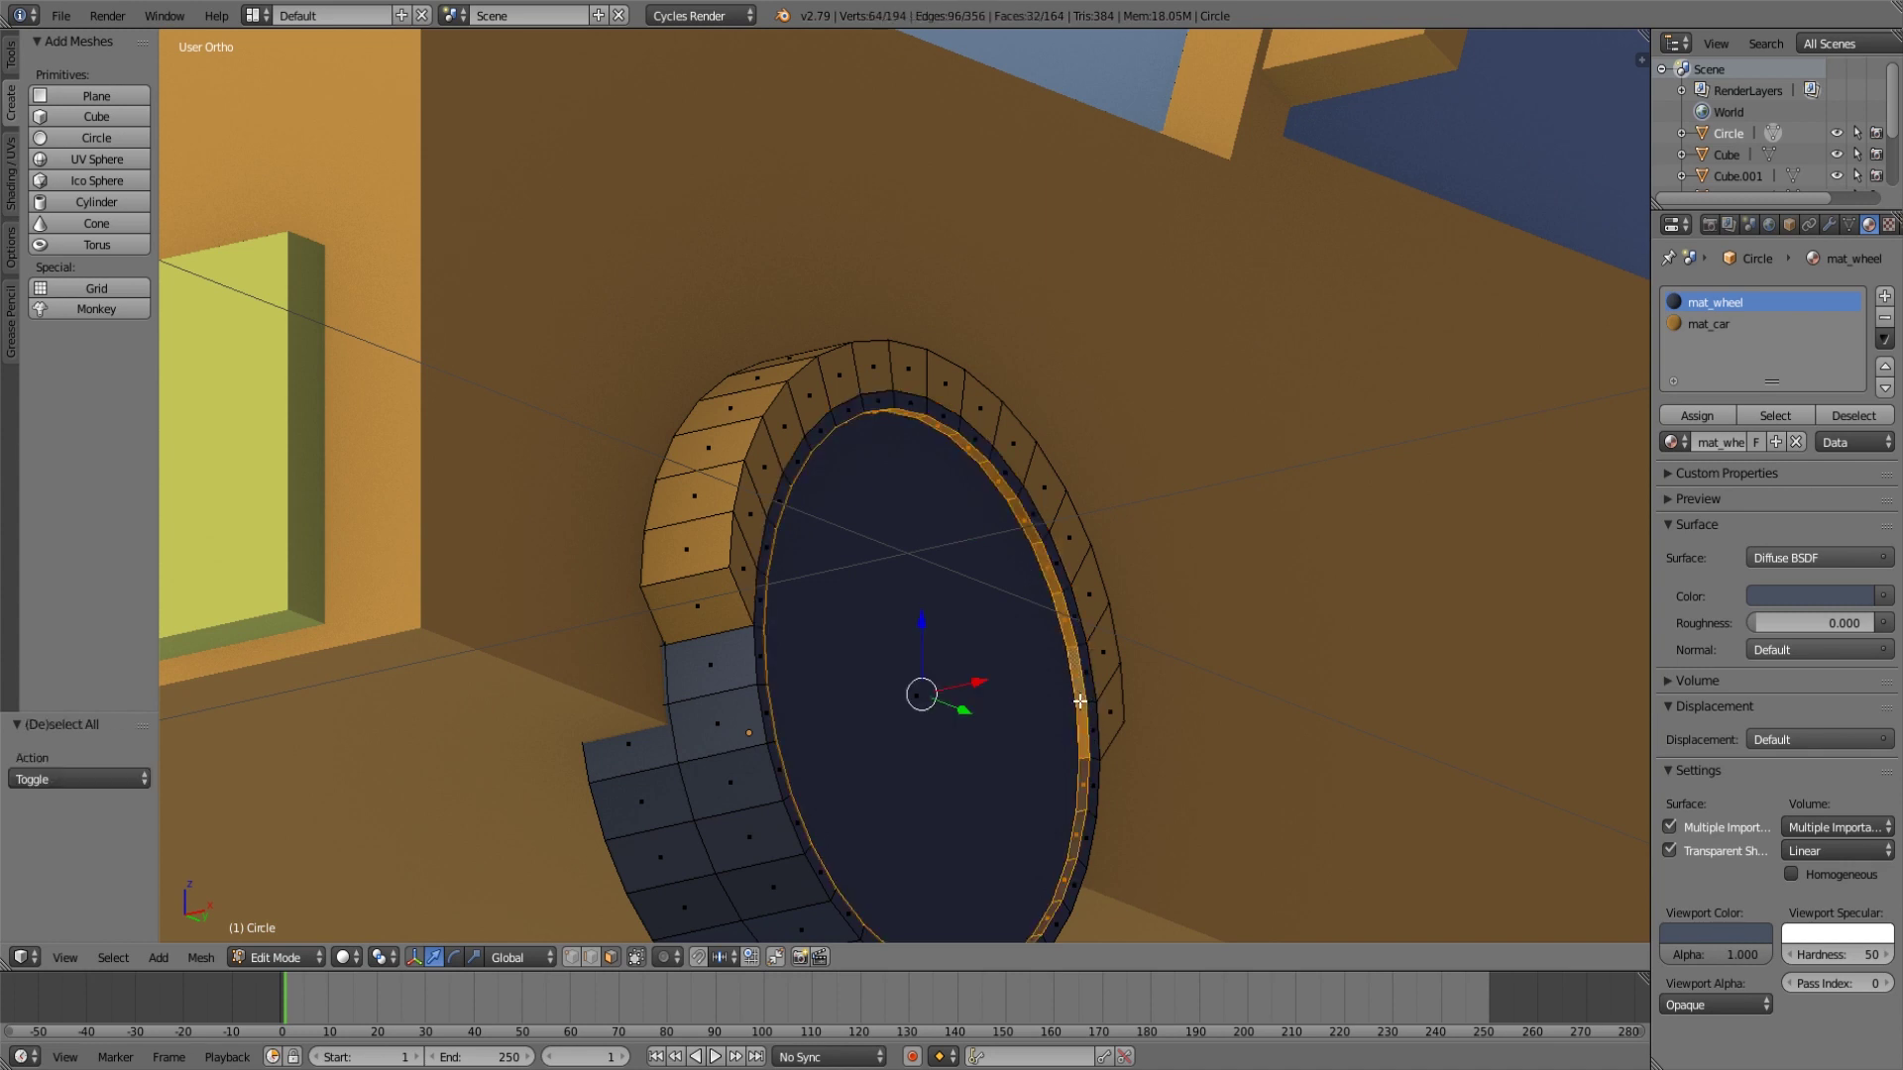
left_click(1696, 415)
key("a")
key("Tab")
scroll(1256, 660, "down", 5)
scroll(1265, 650, "down", 3)
middle_click_drag(1264, 650, 1252, 751)
scroll(1252, 751, "up", 5)
key("Tab")
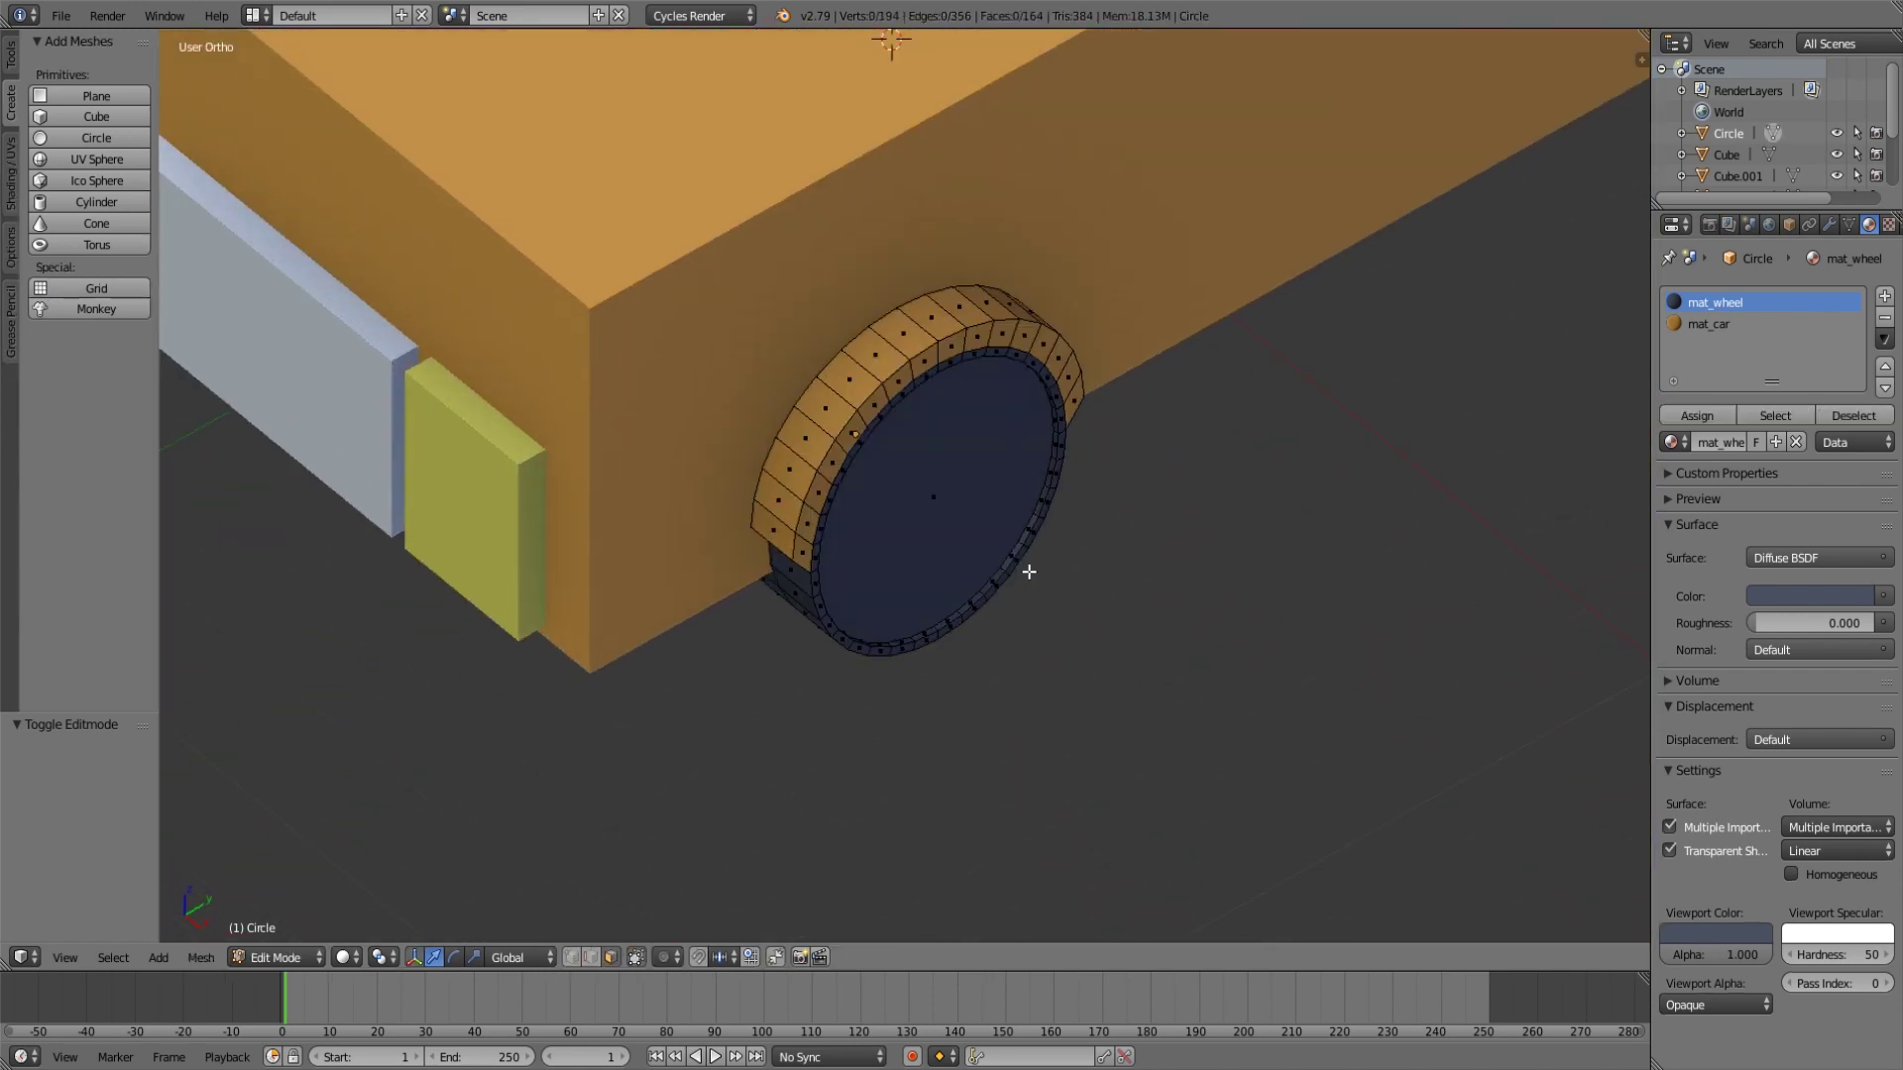
key("Tab")
middle_click_drag(1012, 562, 845, 574)
key("Tab")
right_click(683, 585)
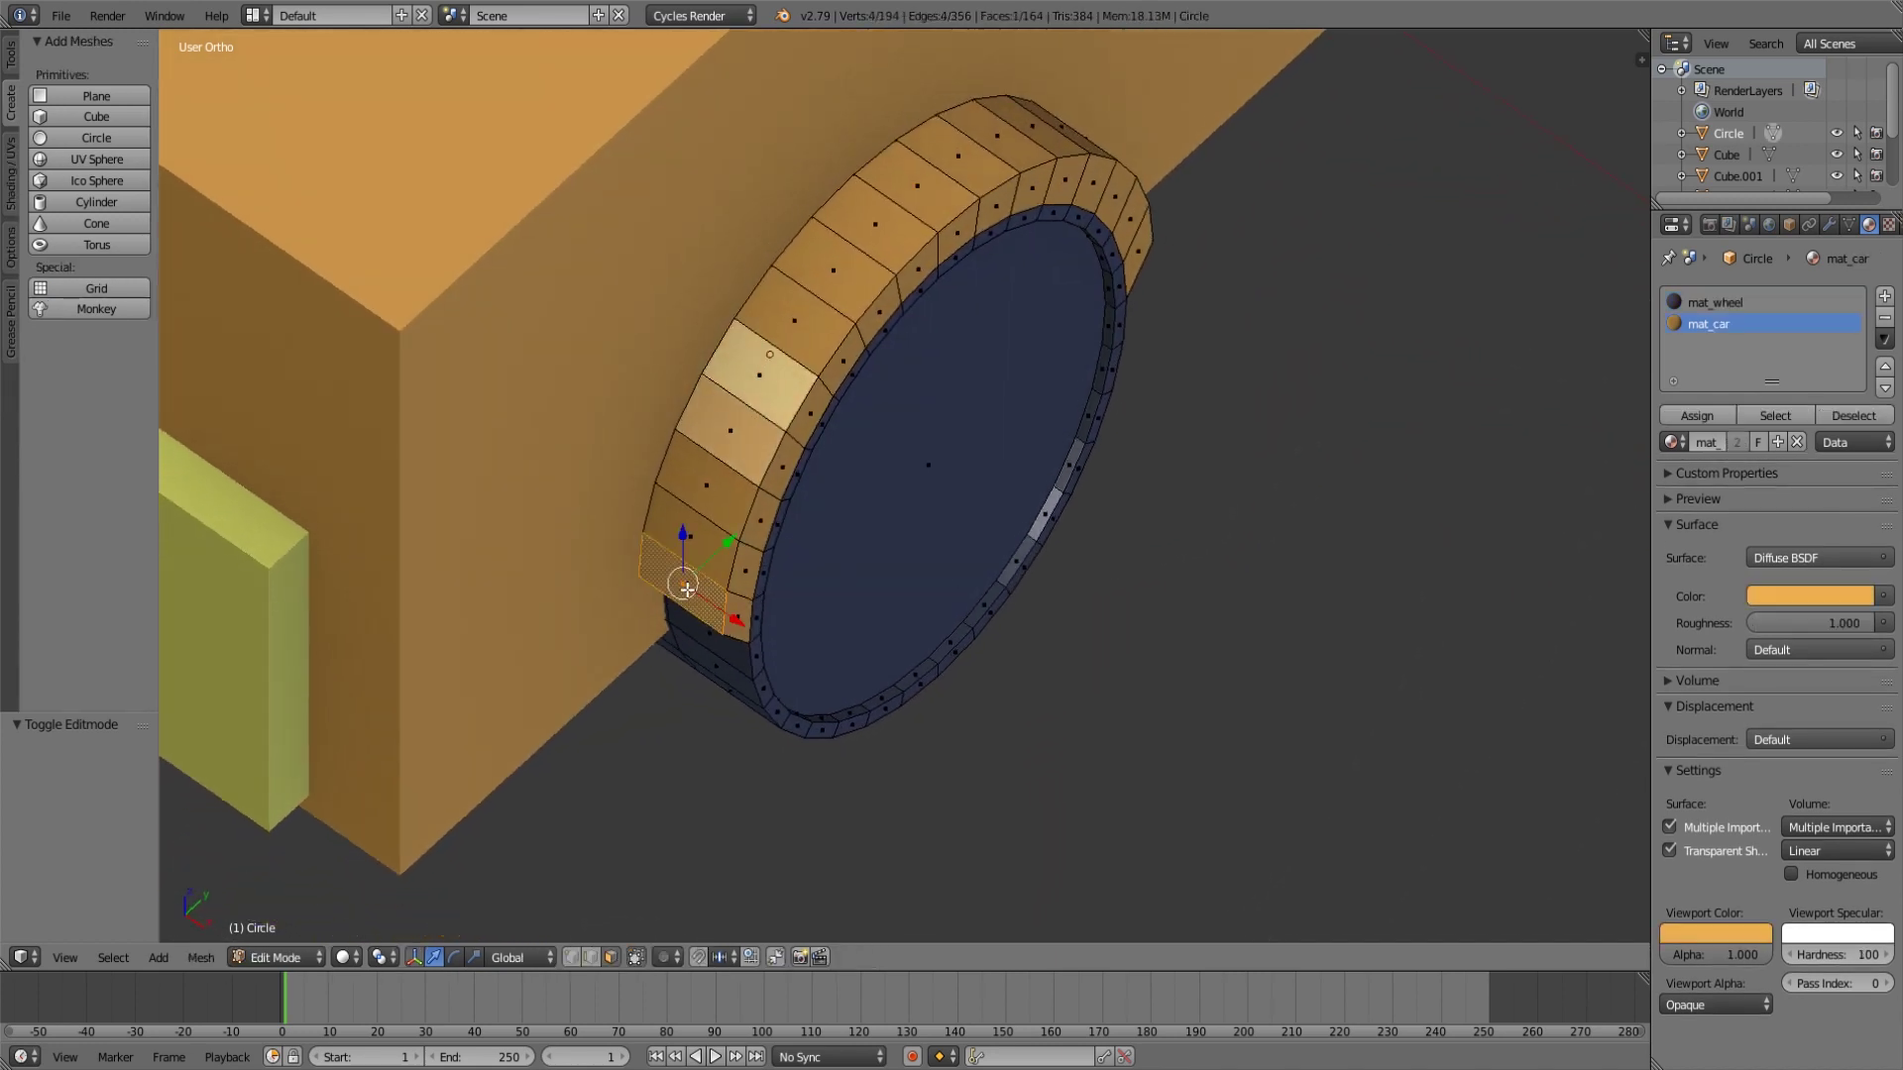
right_click(717, 485, "shift")
right_click(727, 441, "shift")
right_click(744, 403, "alt+shift")
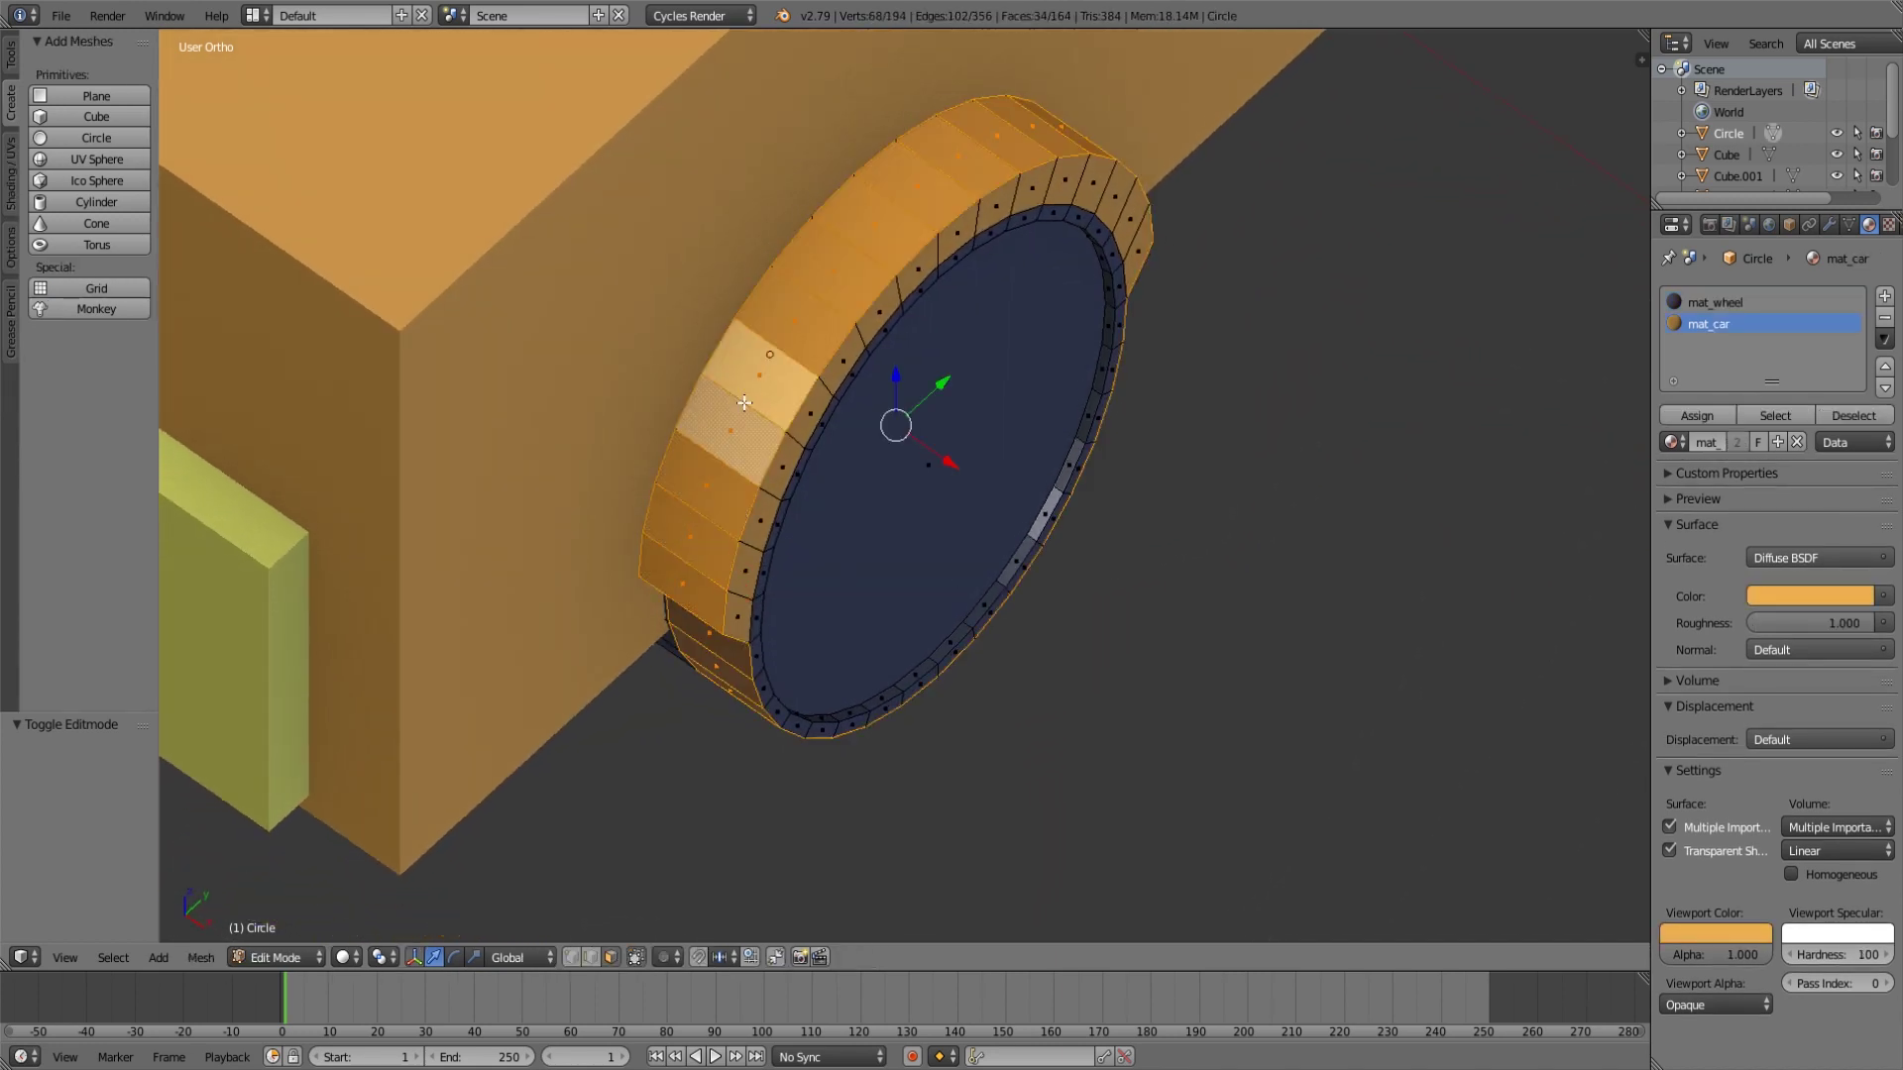
key("a")
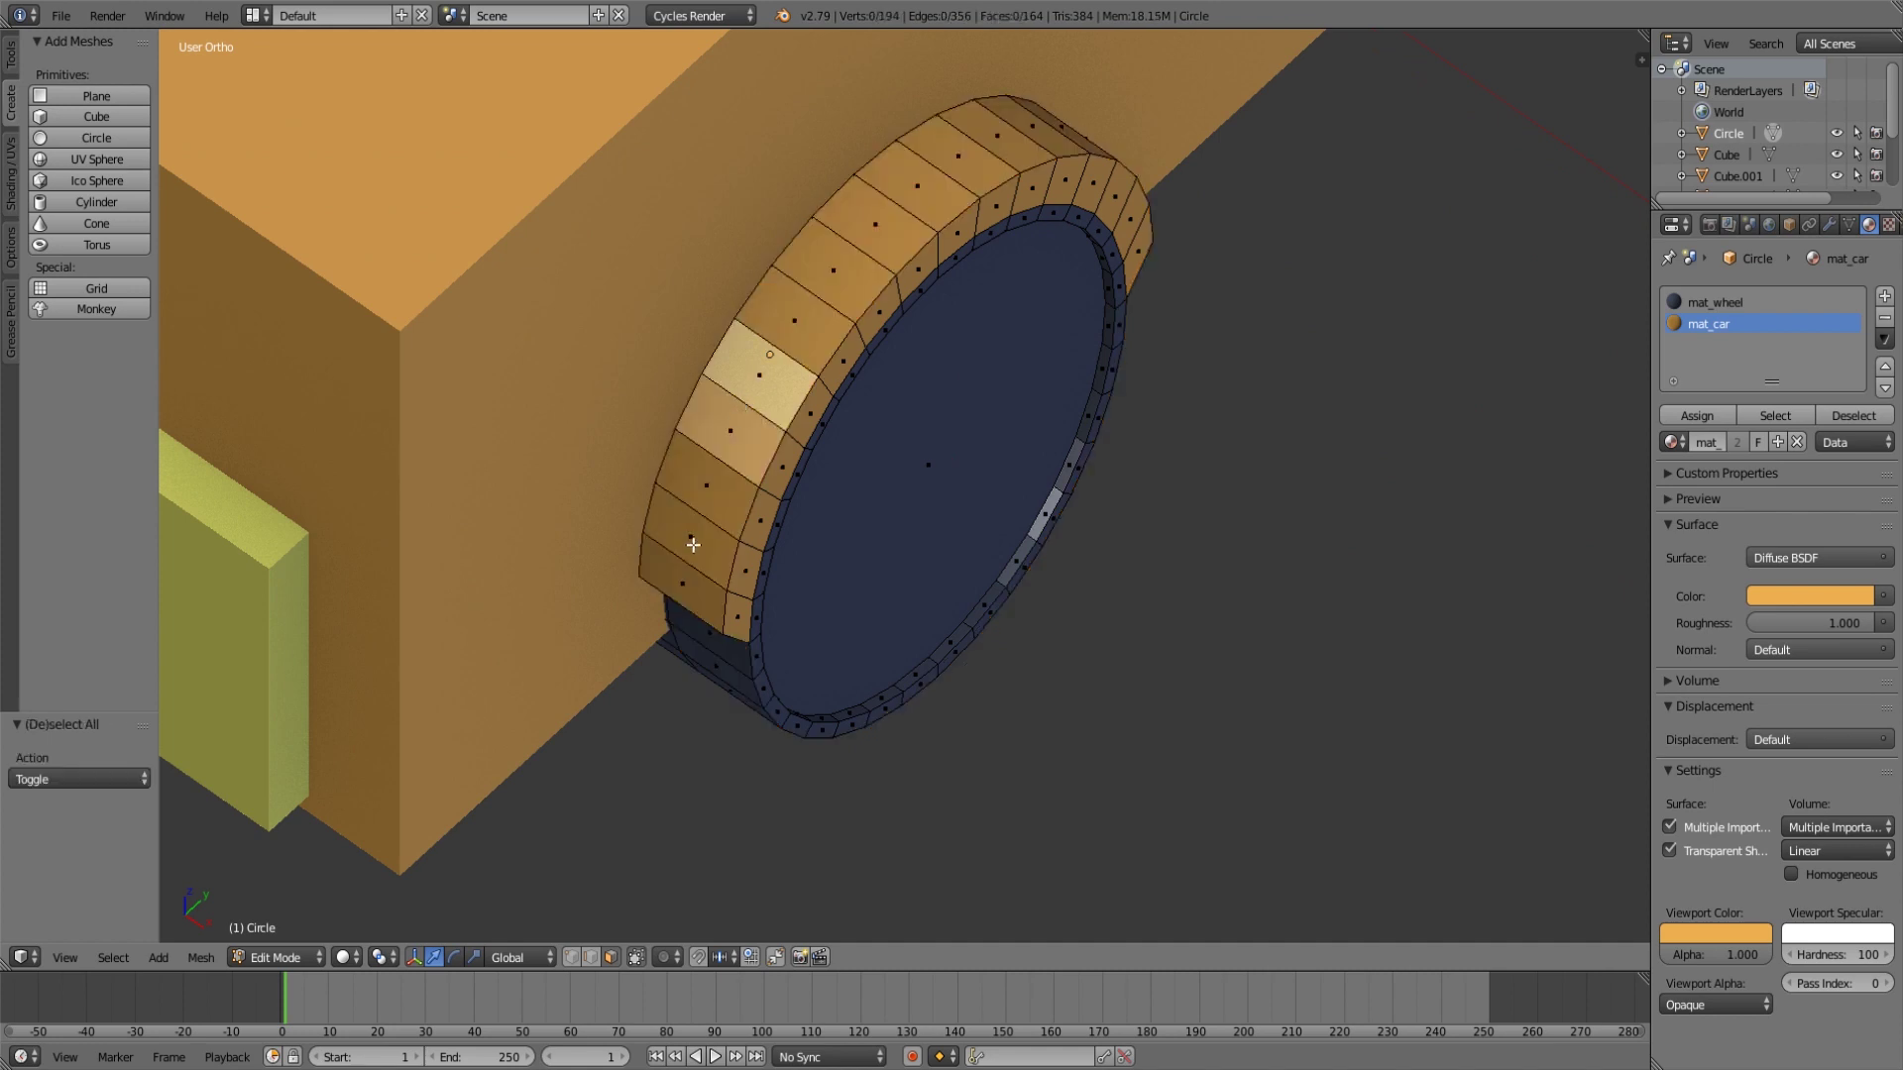
Select all the curved outer faces along the fender arch and dissolve them with Dissolve Faces.
right_click(693, 580)
right_click(694, 540, "shift")
right_click(710, 487, "shift")
right_click(732, 435, "shift")
right_click(757, 379, "shift")
right_click(801, 308, "shift")
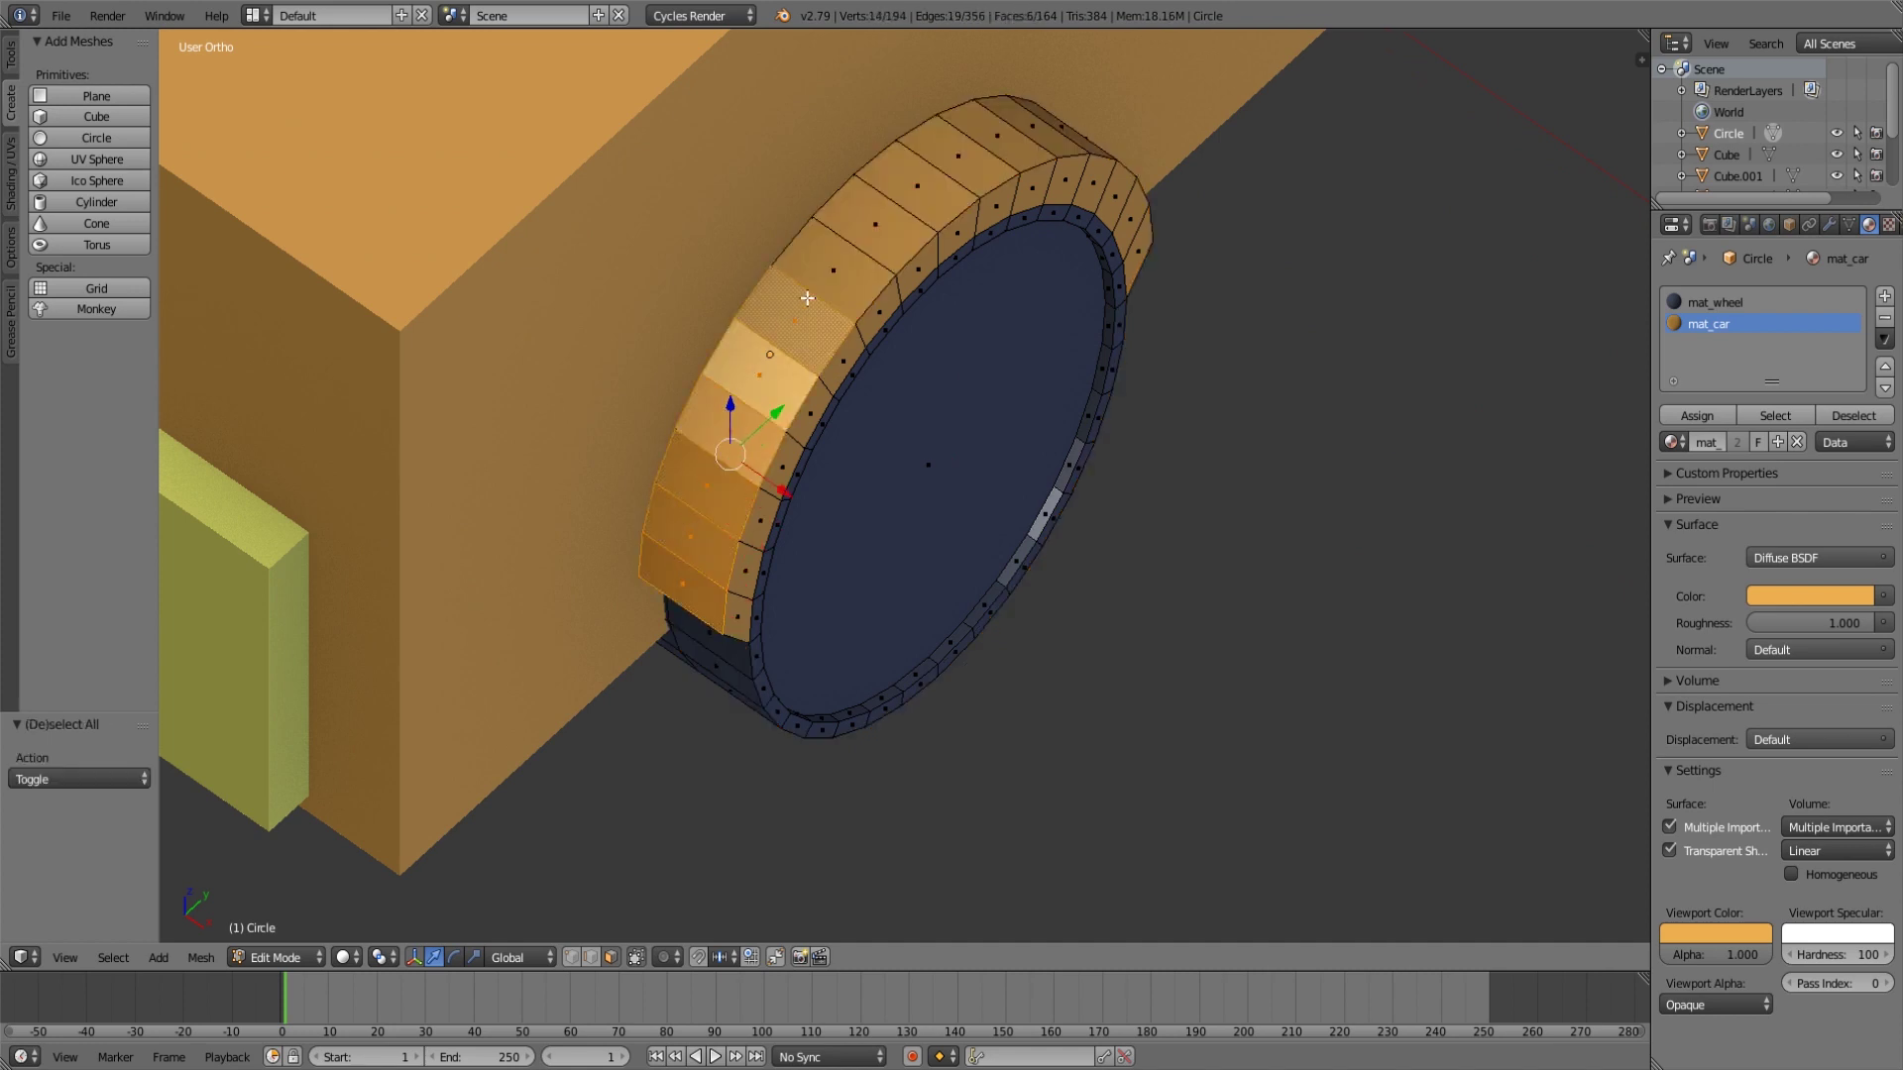
right_click(833, 267, "shift")
right_click(879, 226, "shift")
right_click(918, 188, "shift")
right_click(946, 164, "shift")
middle_click_drag(1291, 348, 1189, 367)
right_click(1234, 386, "shift")
right_click(1278, 436, "shift")
right_click(1306, 486, "shift")
right_click(1333, 545, "shift")
right_click(1365, 620, "shift")
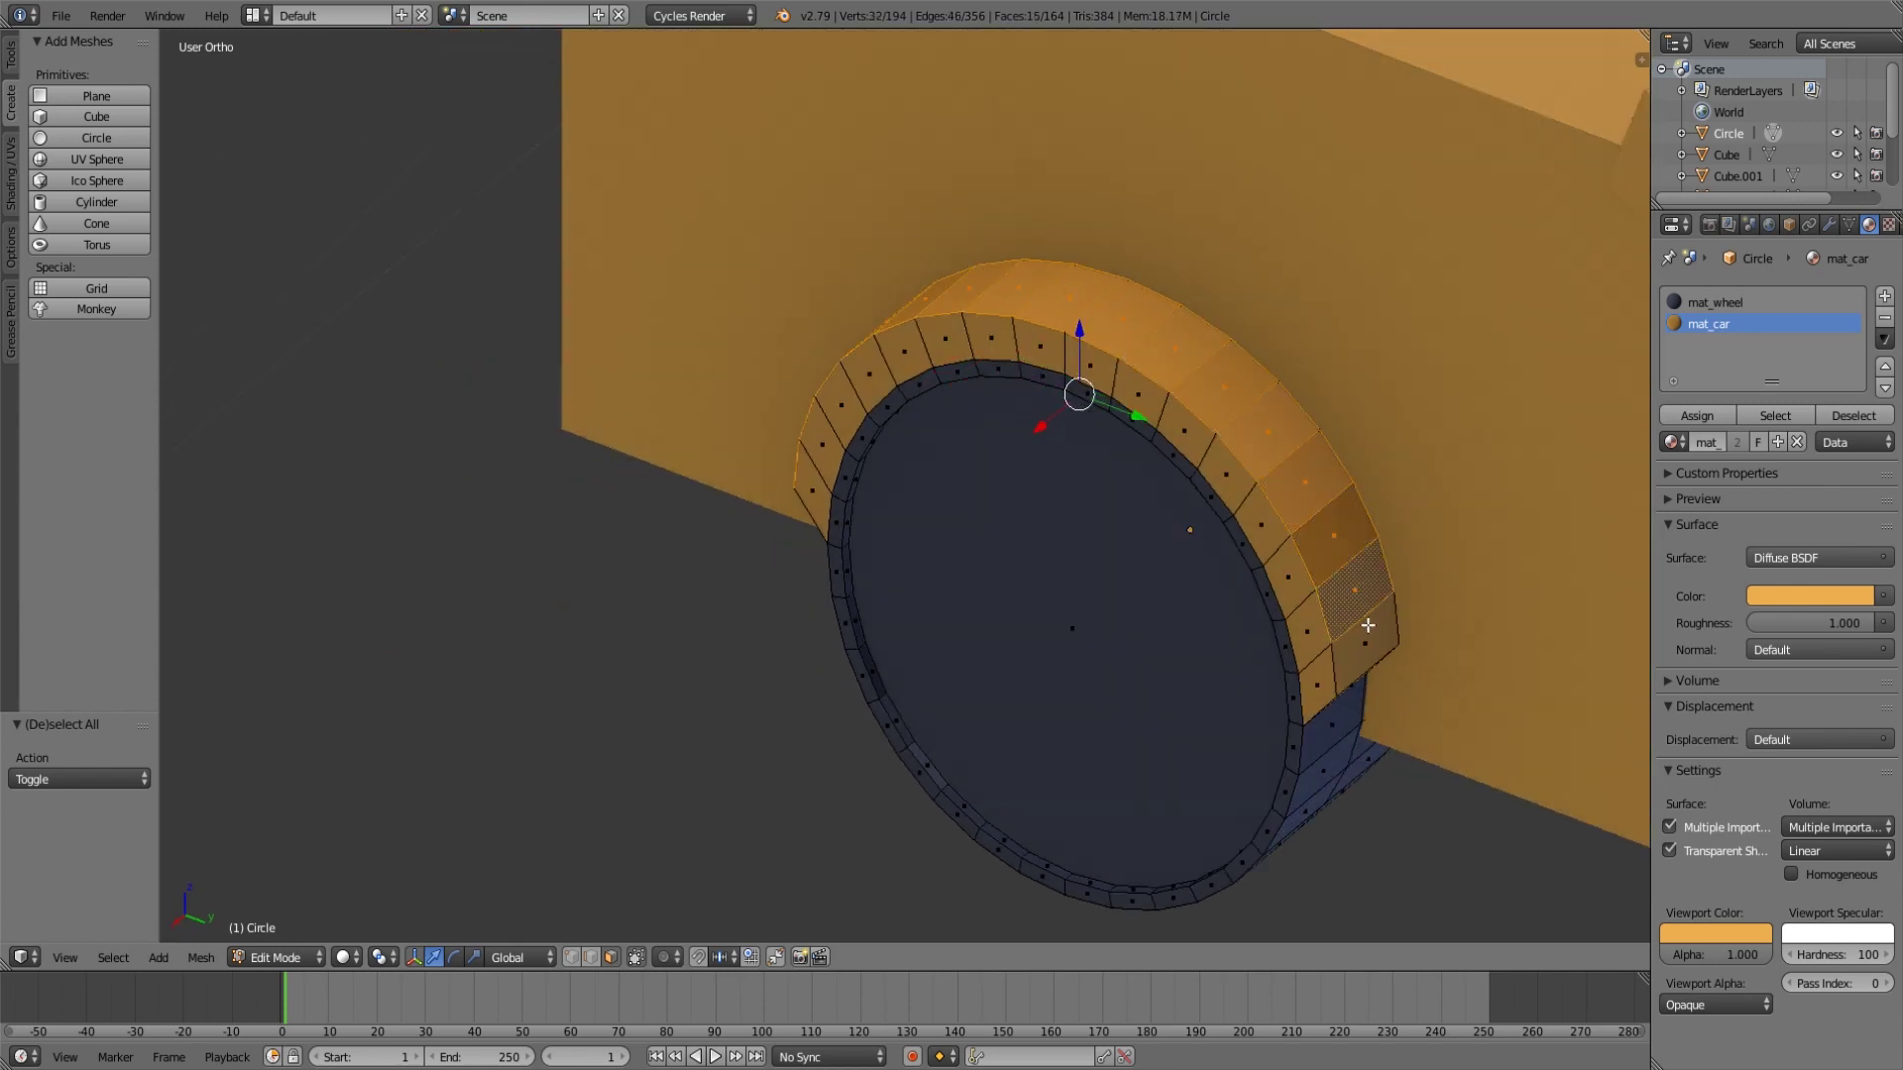
right_click(1368, 644, "shift")
key("x")
left_click(1224, 498)
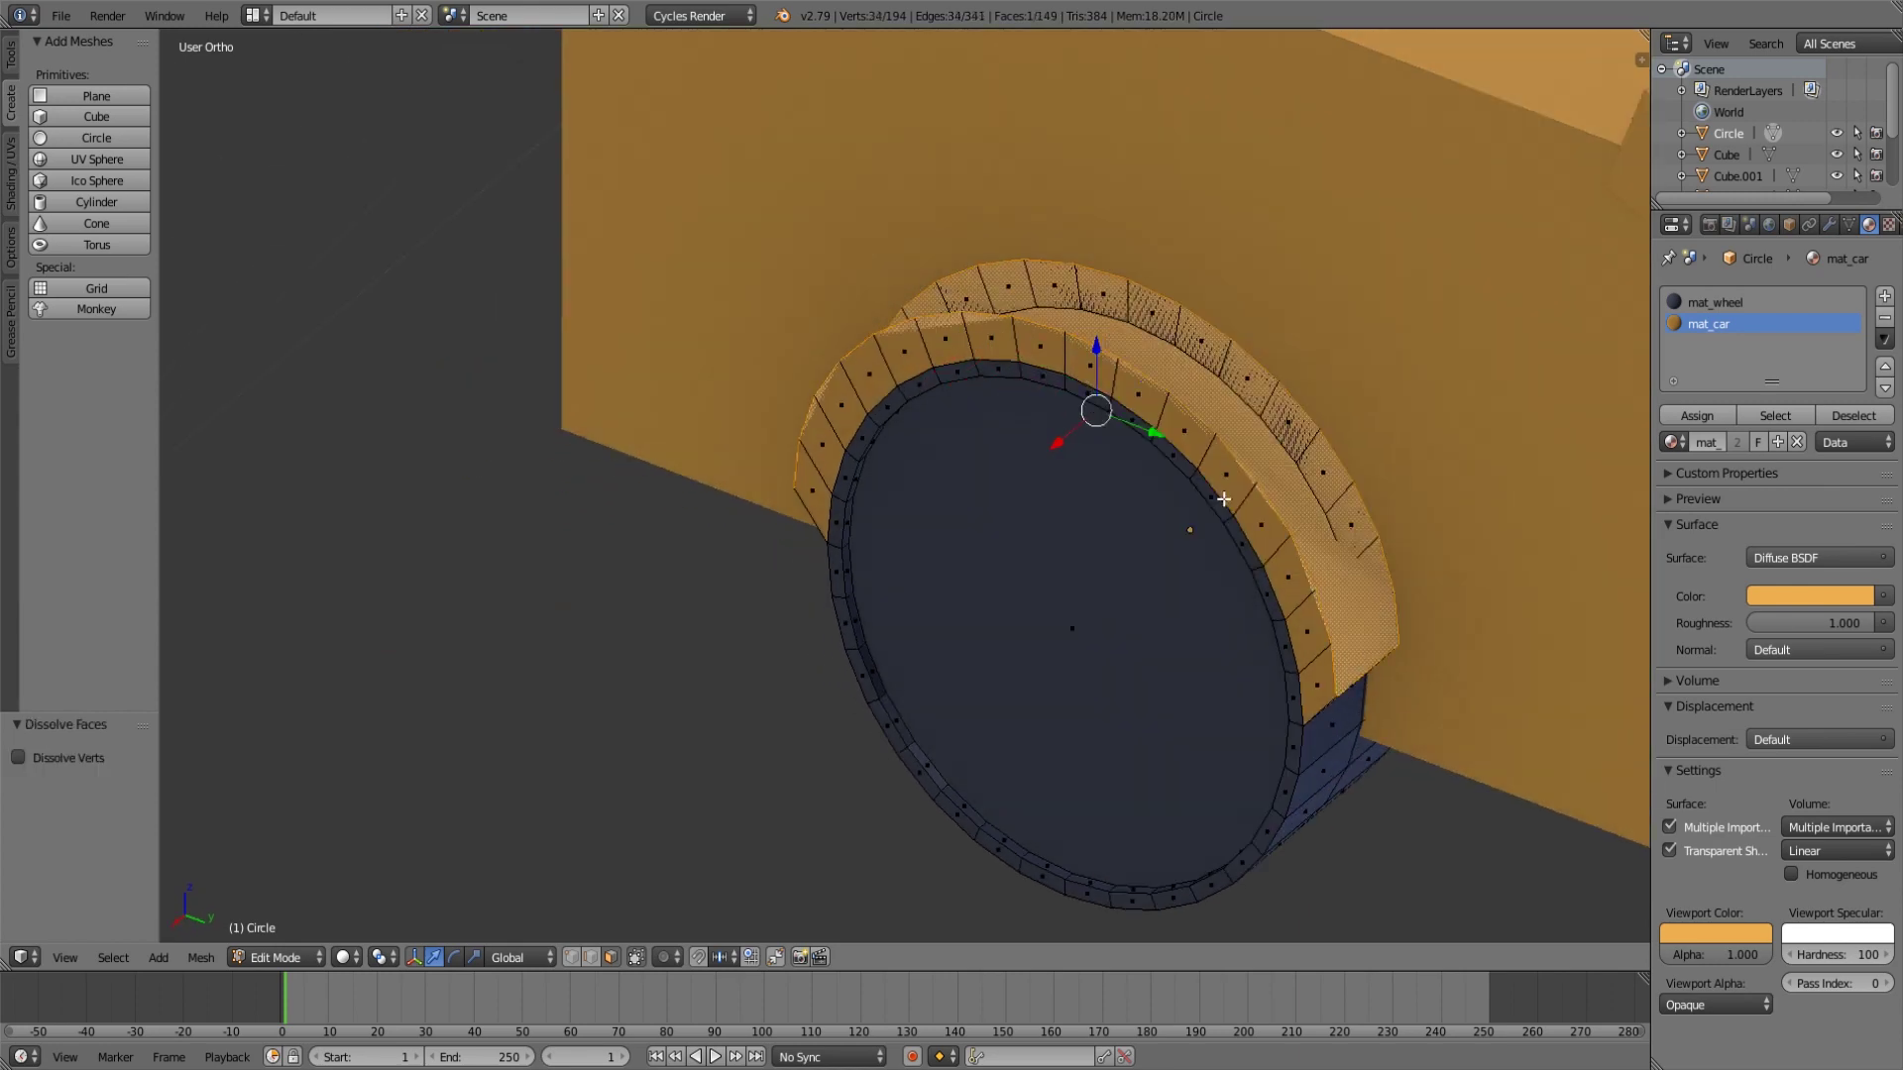
middle_click_drag(955, 503, 1132, 495)
key("Tab")
scroll(1132, 493, "down", 8)
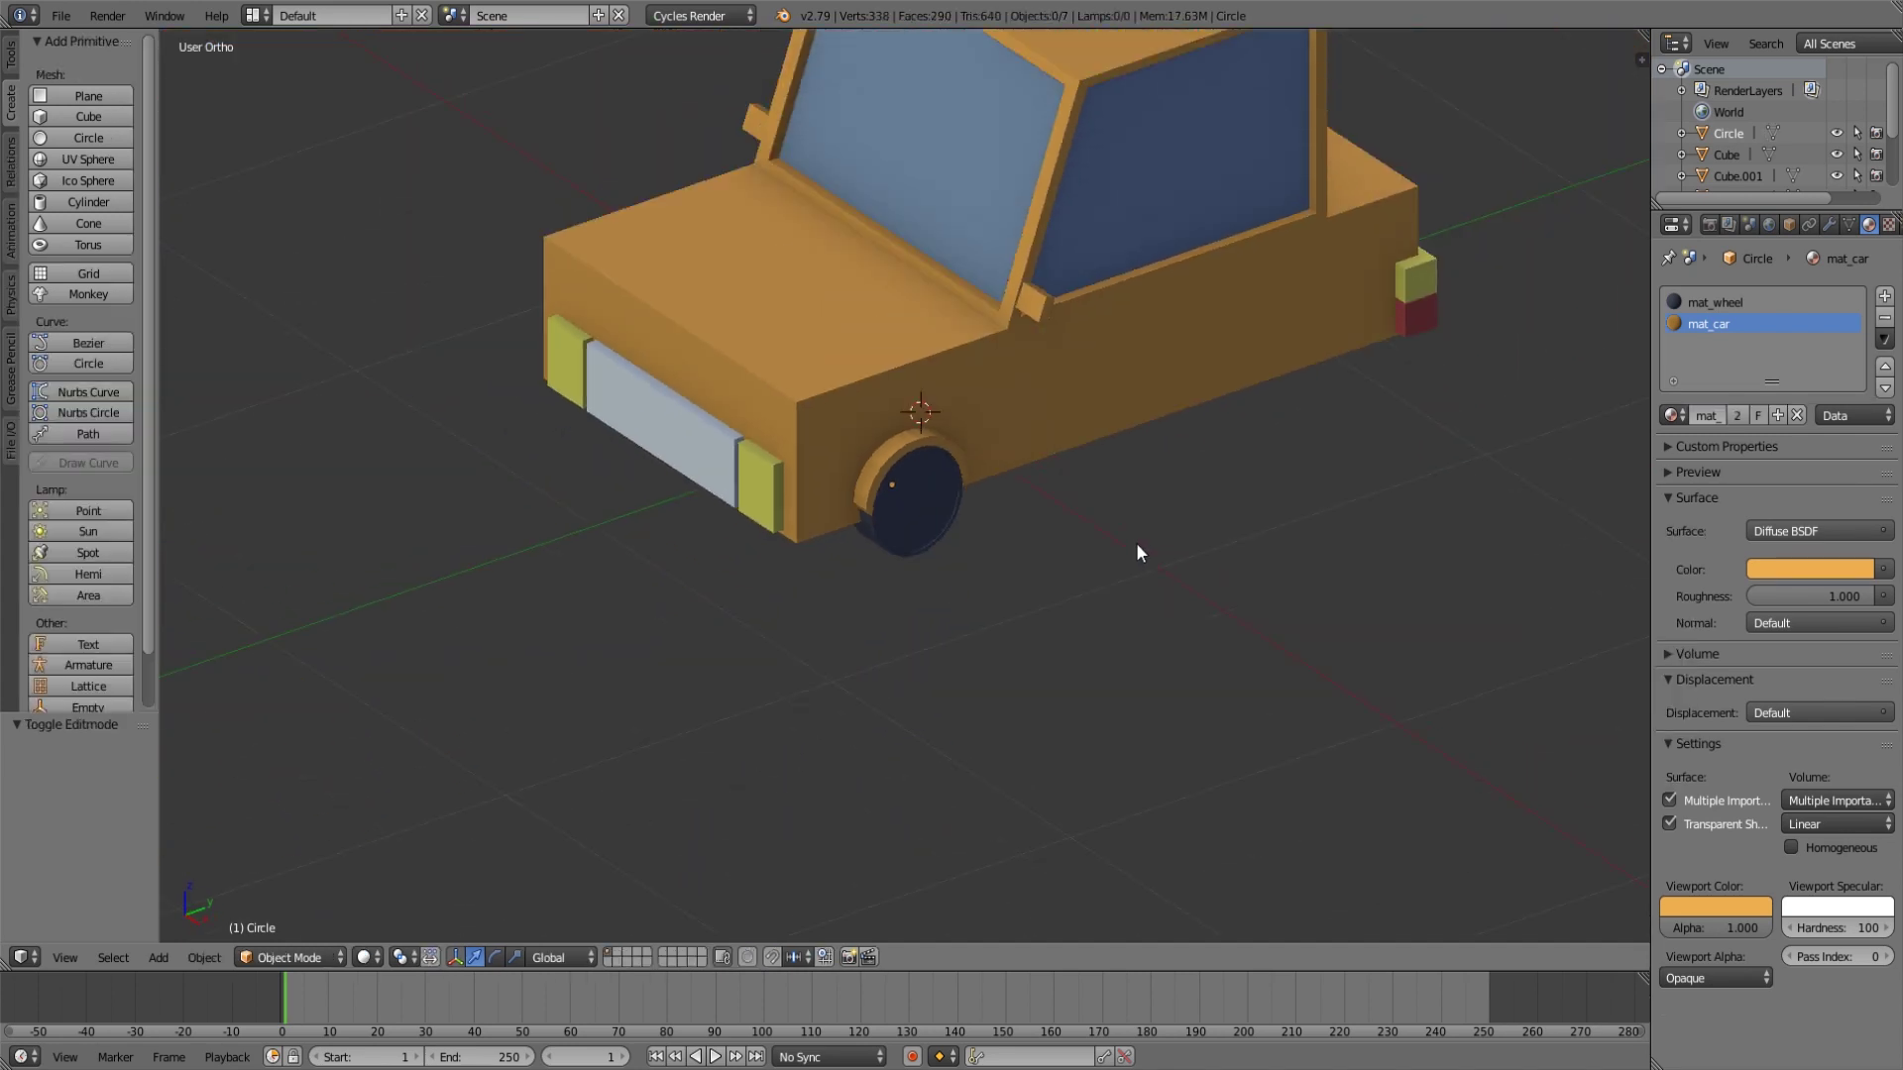
Duplicate the front wheel with its fender and move the copy 1.2 along Y to the rear of the car.
middle_click_drag(1095, 547, 924, 512)
key("KP_3")
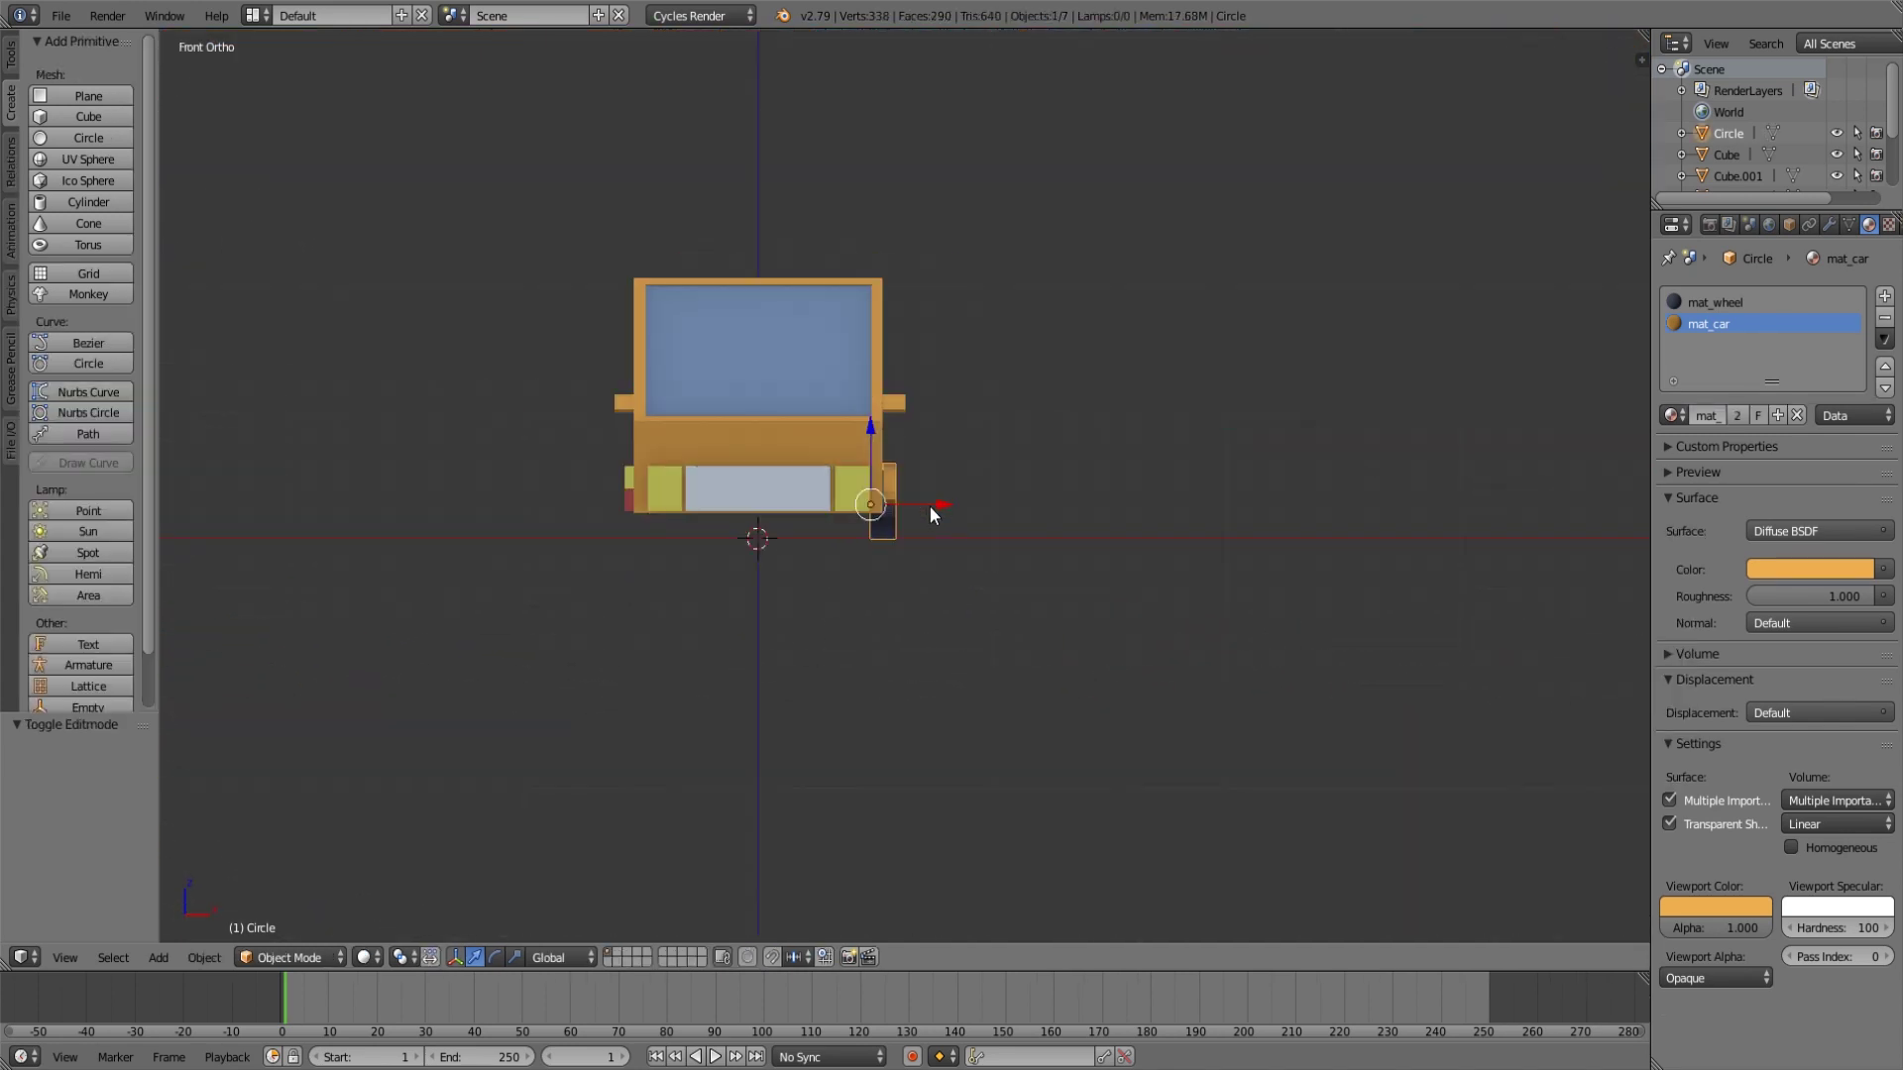
scroll(1144, 551, "up", 5)
scroll(1143, 551, "down", 4, "ctrl")
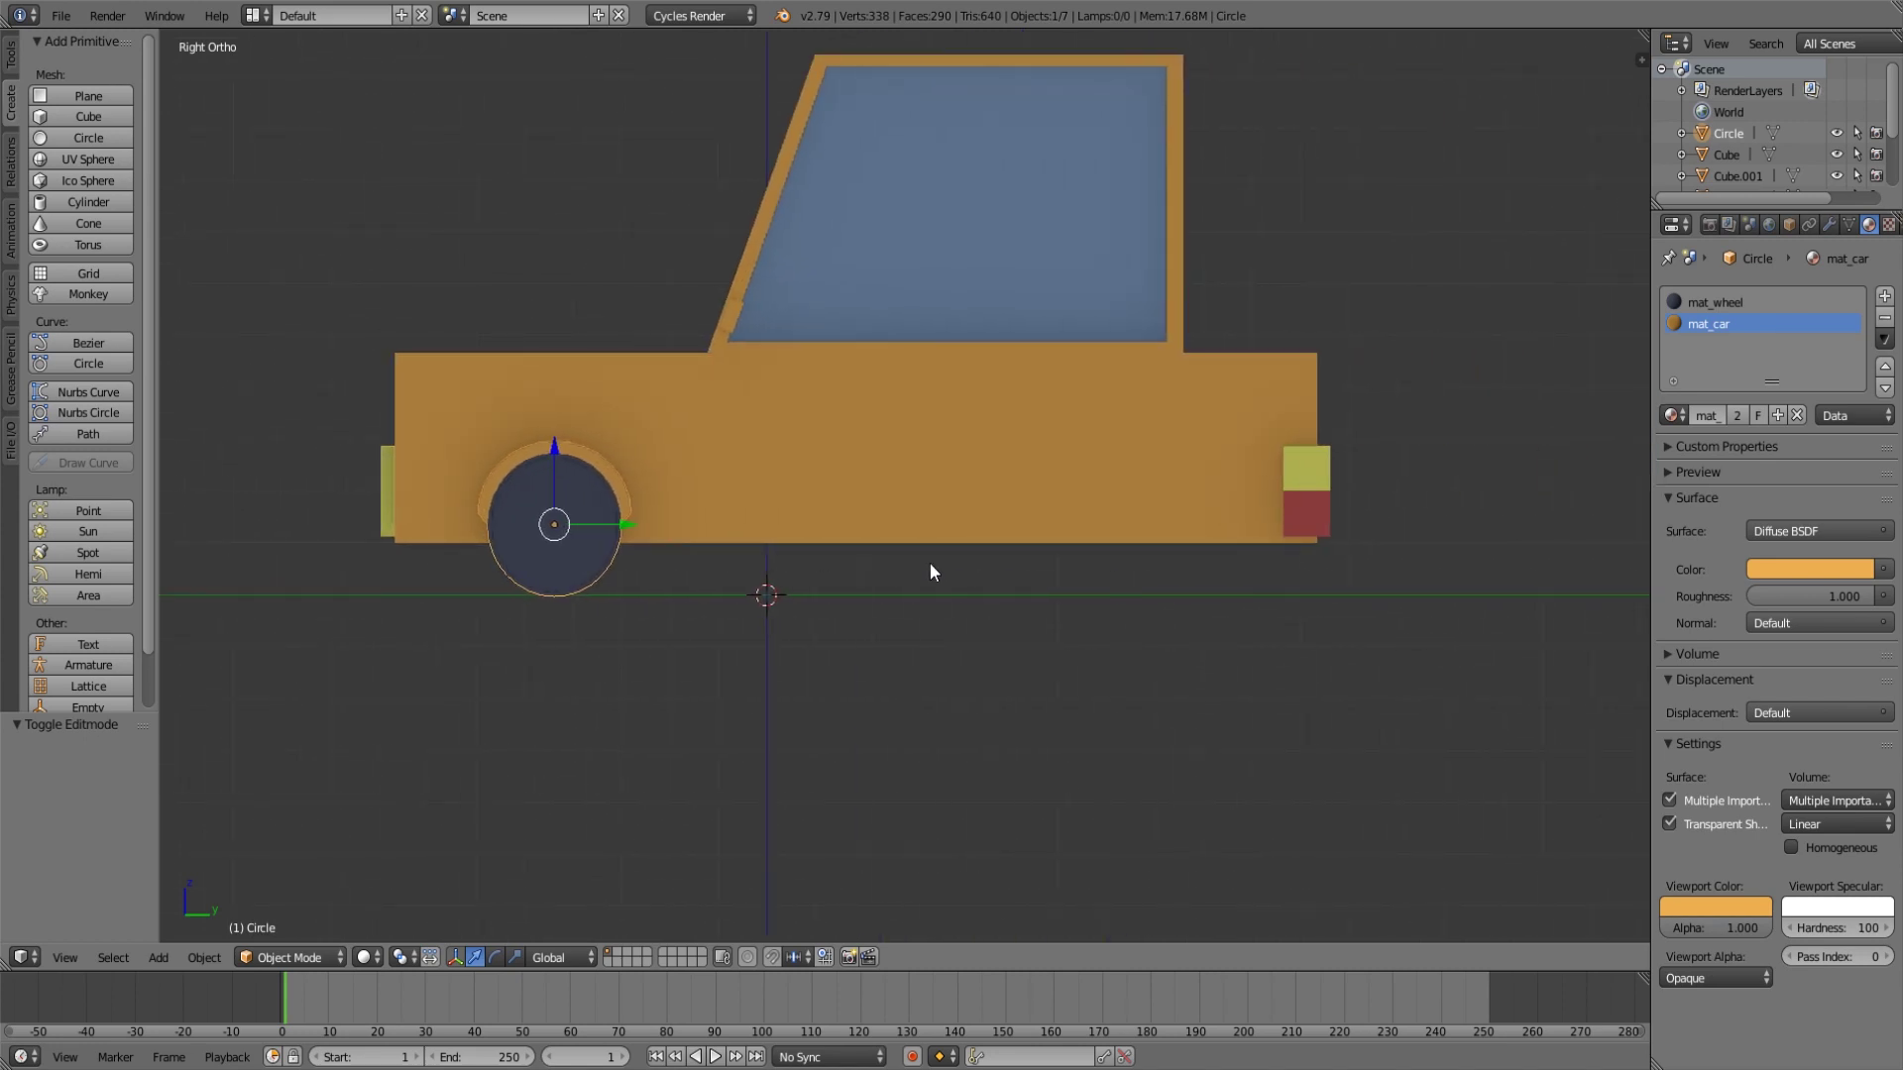
key("shift+d")
key("y")
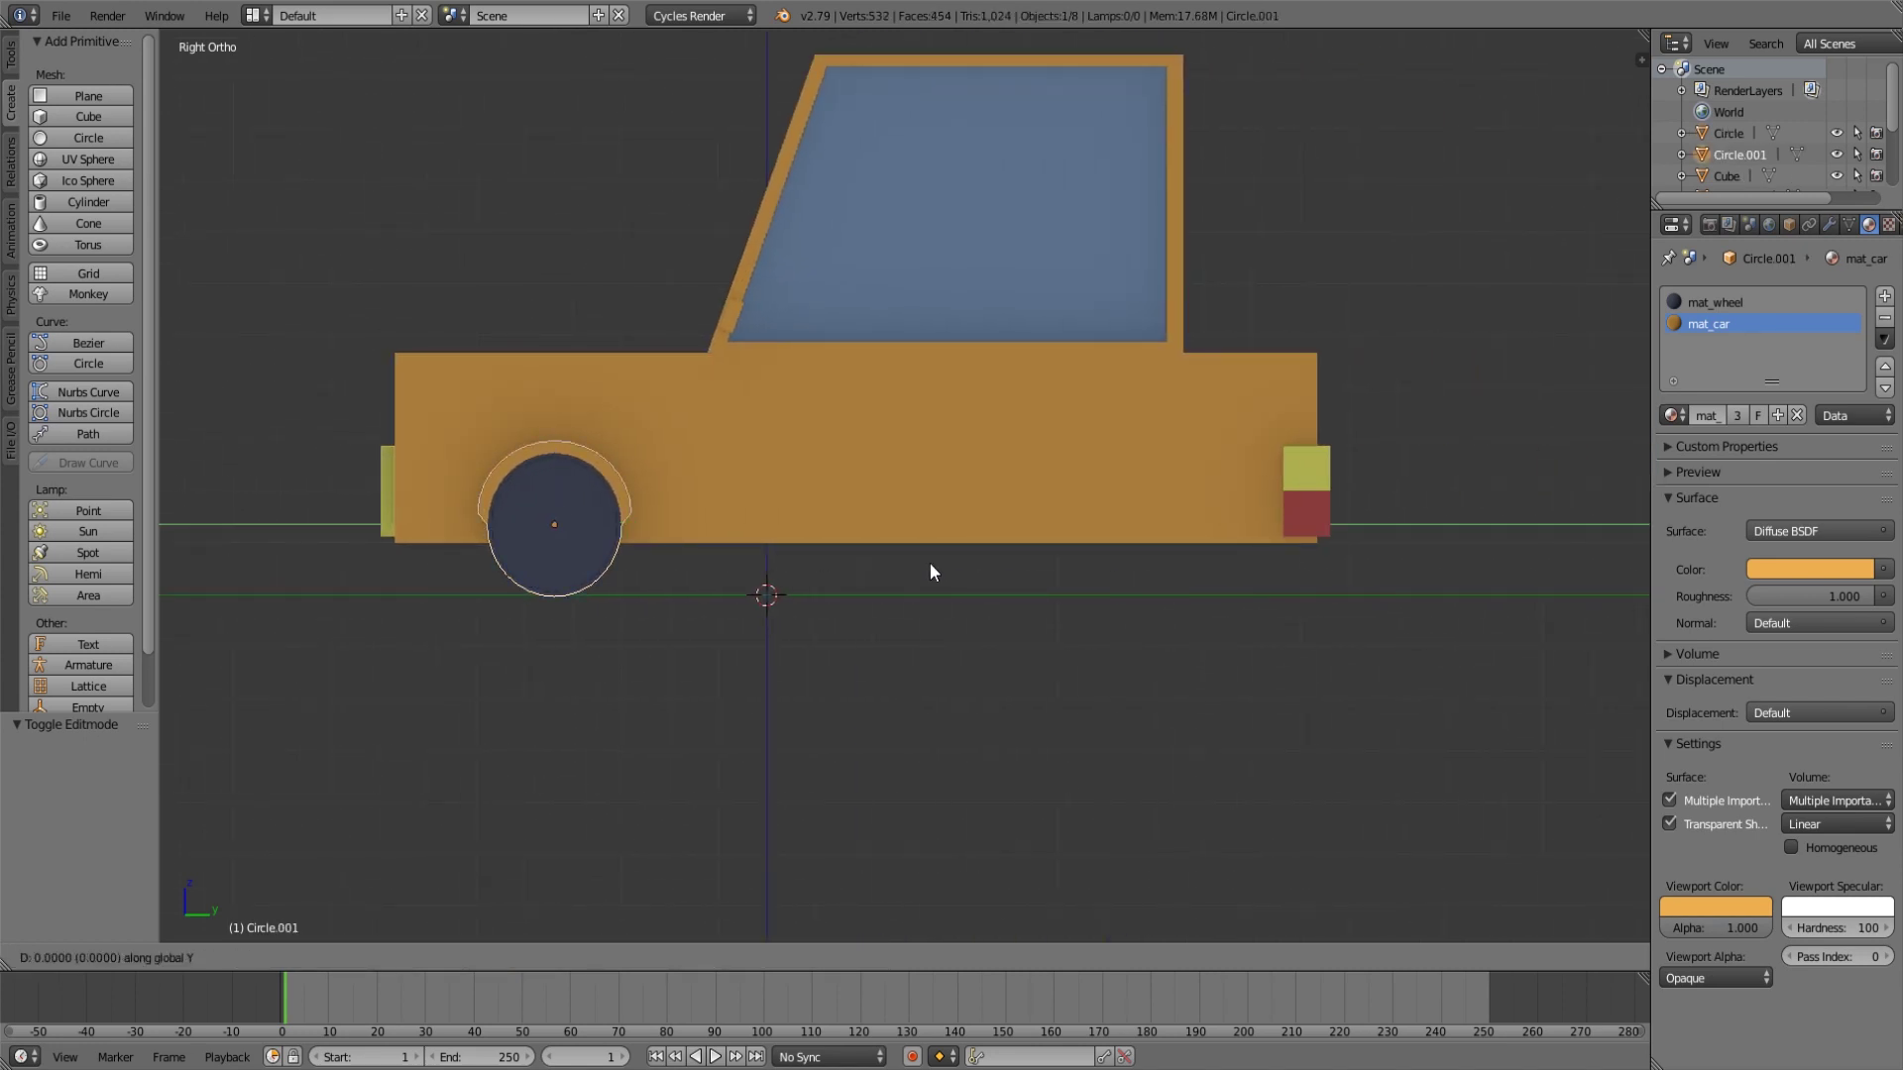
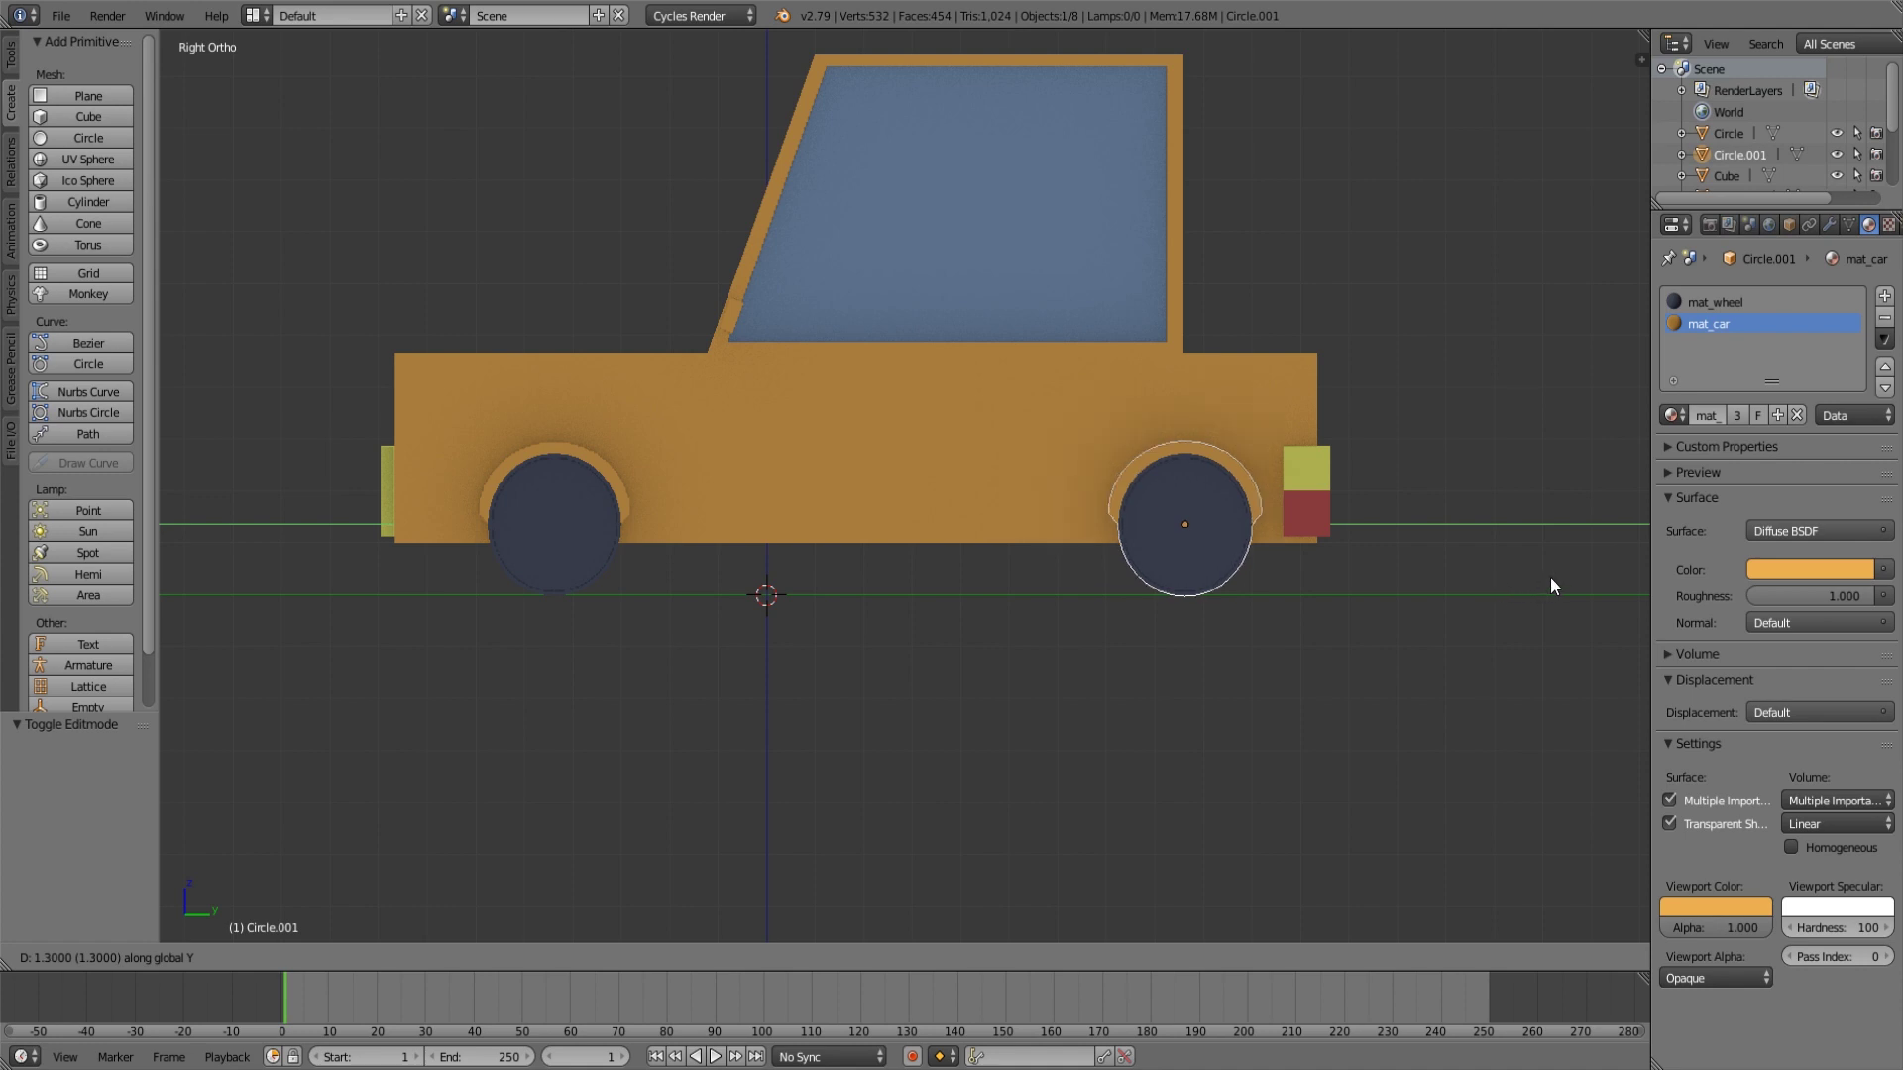
left_click(1518, 568)
middle_click_drag(1518, 569, 1019, 561)
scroll(946, 628, "down", 4)
scroll(833, 567, "up", 6)
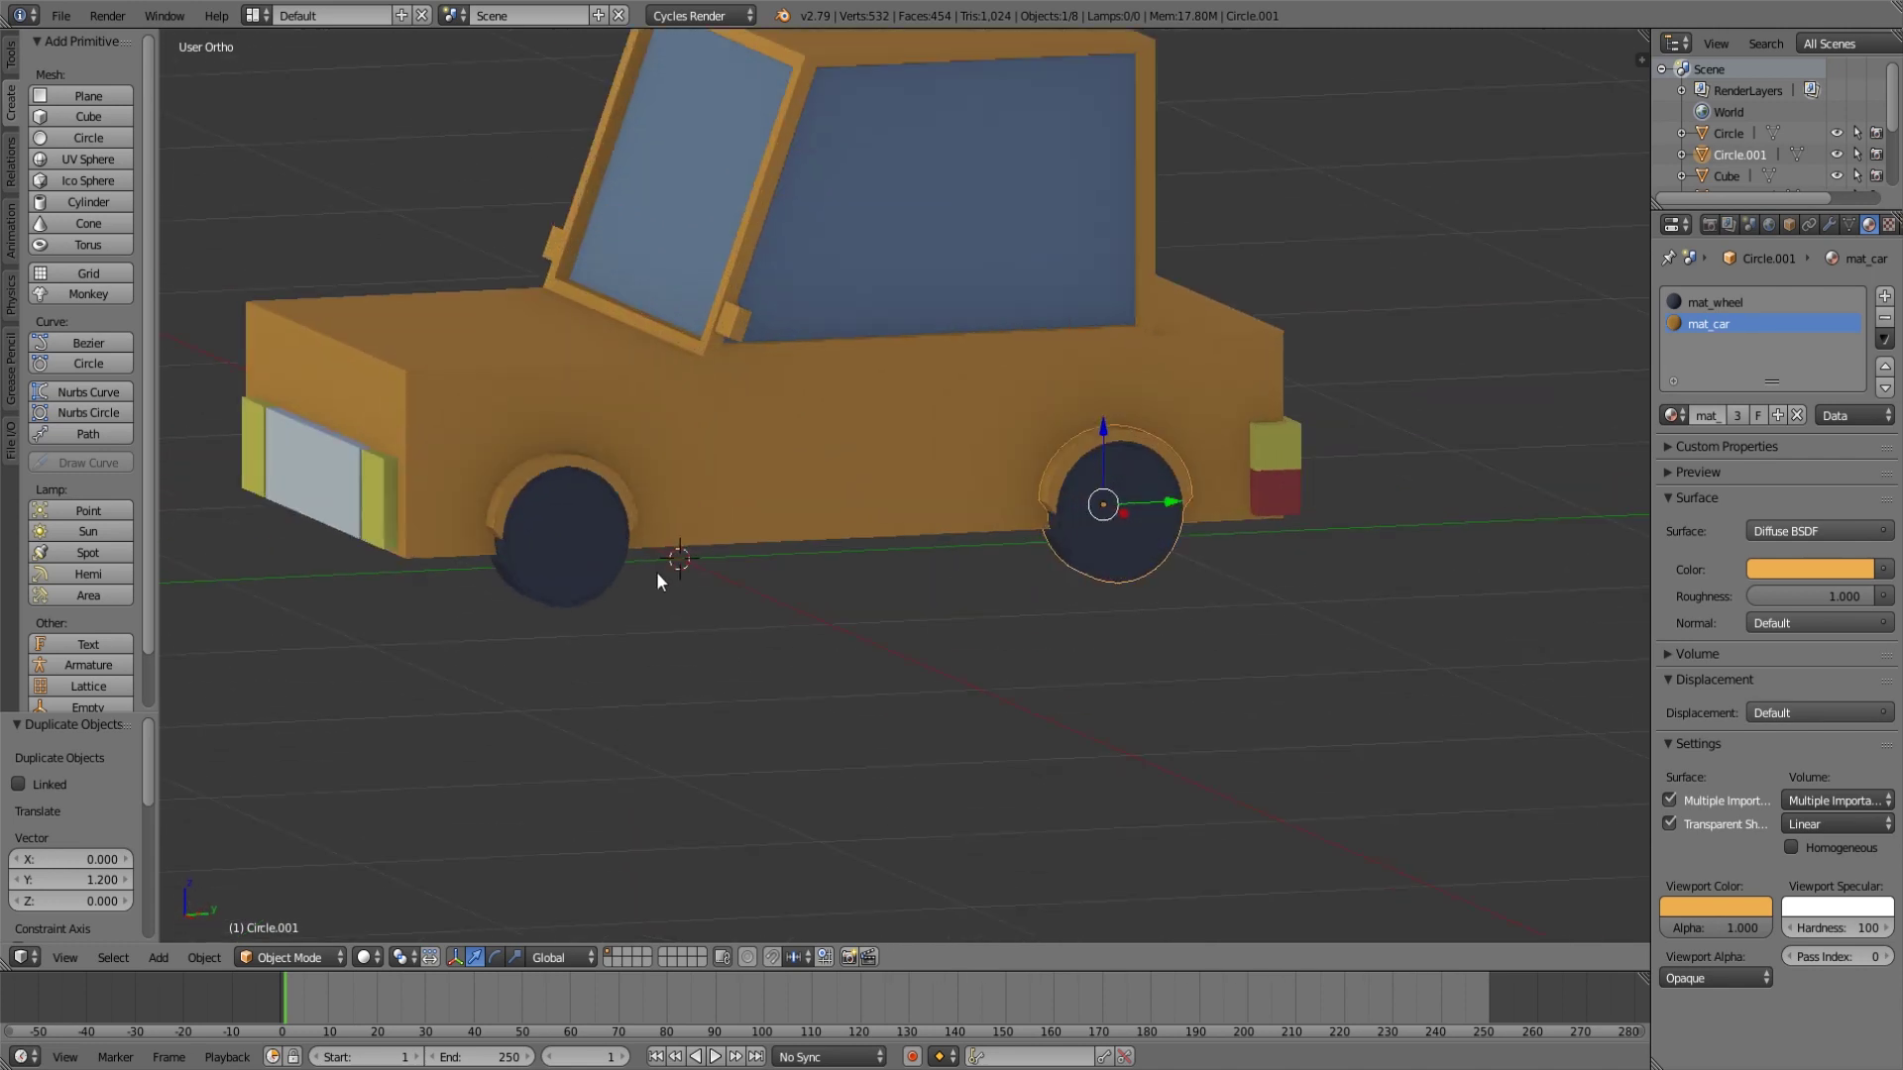
Duplicate the front and rear wheels in place and rotate the copies 180° about Z.
right_click(568, 541)
right_click(1143, 507, "shift")
scroll(1143, 508, "down", 4)
middle_click_drag(1144, 507, 1136, 630)
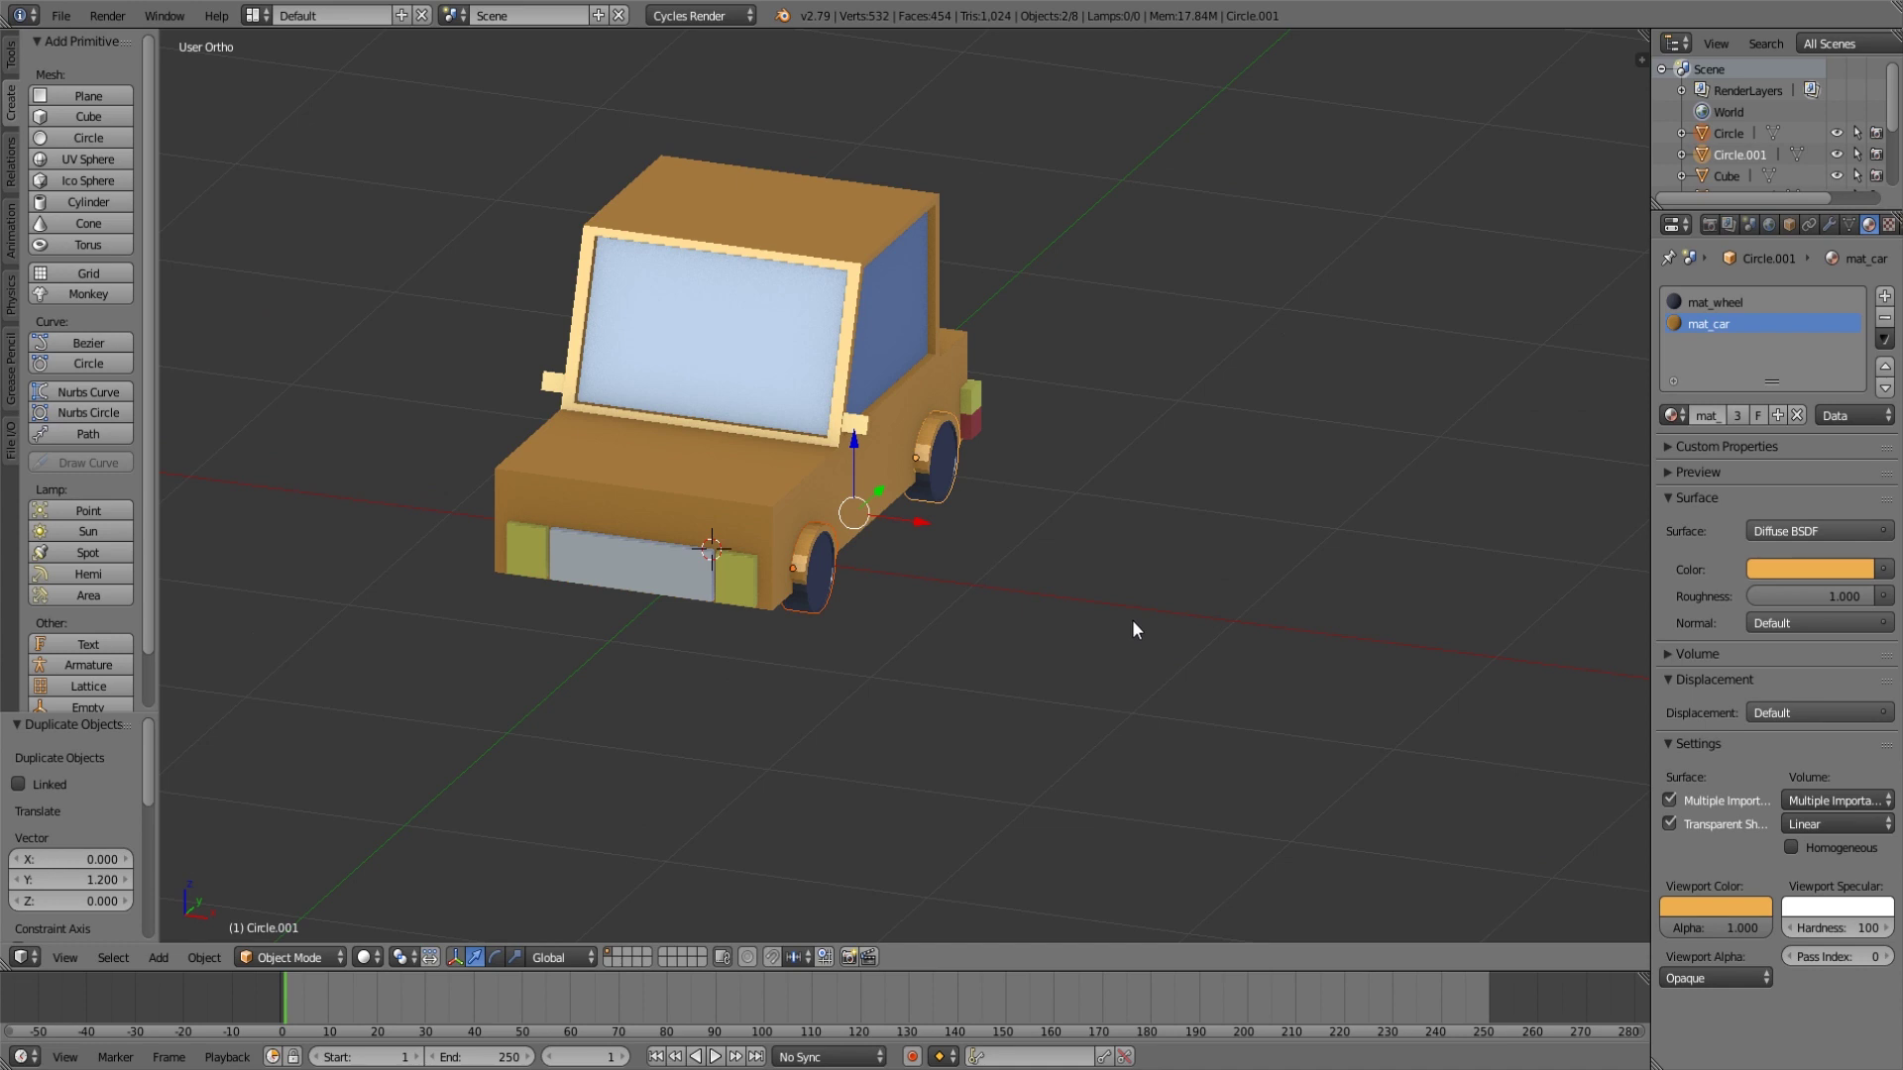
key("shift+d")
right_click(1131, 621)
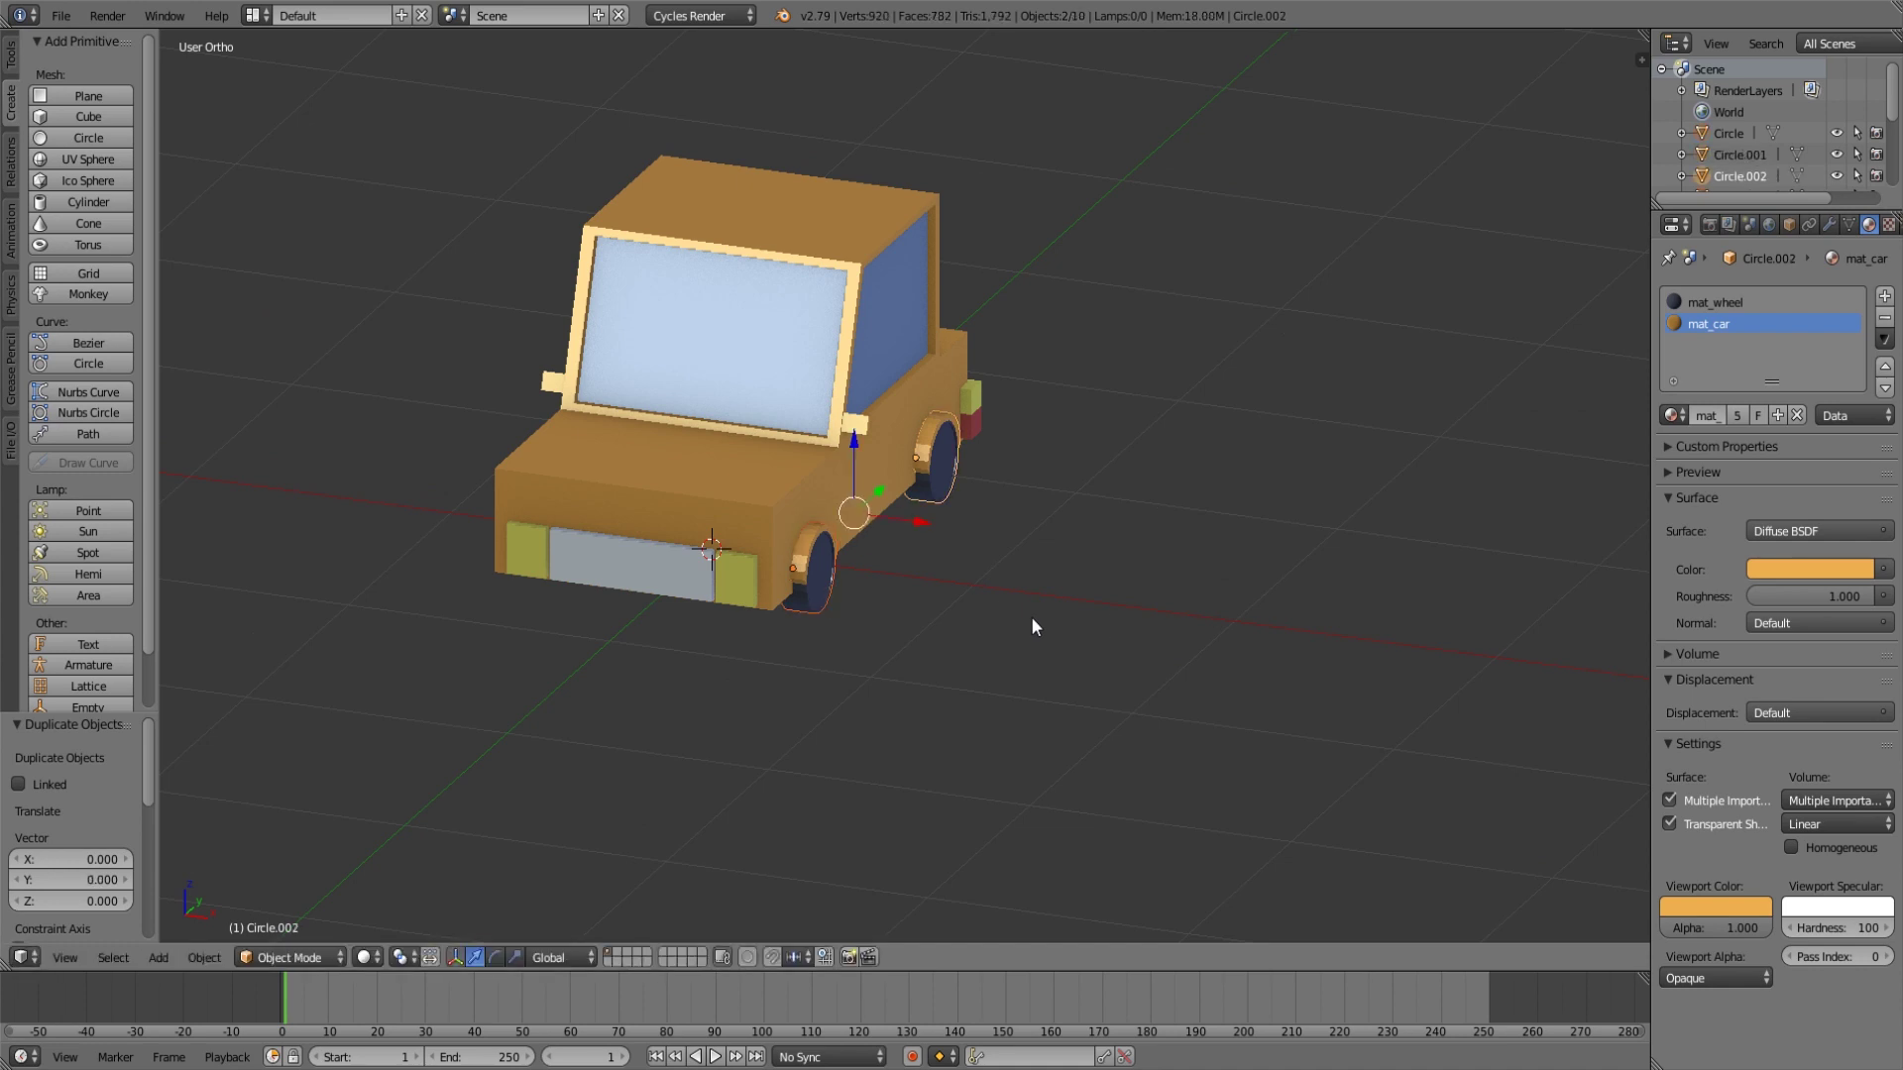
middle_click_drag(1030, 616, 1014, 621)
key("r")
type("z")
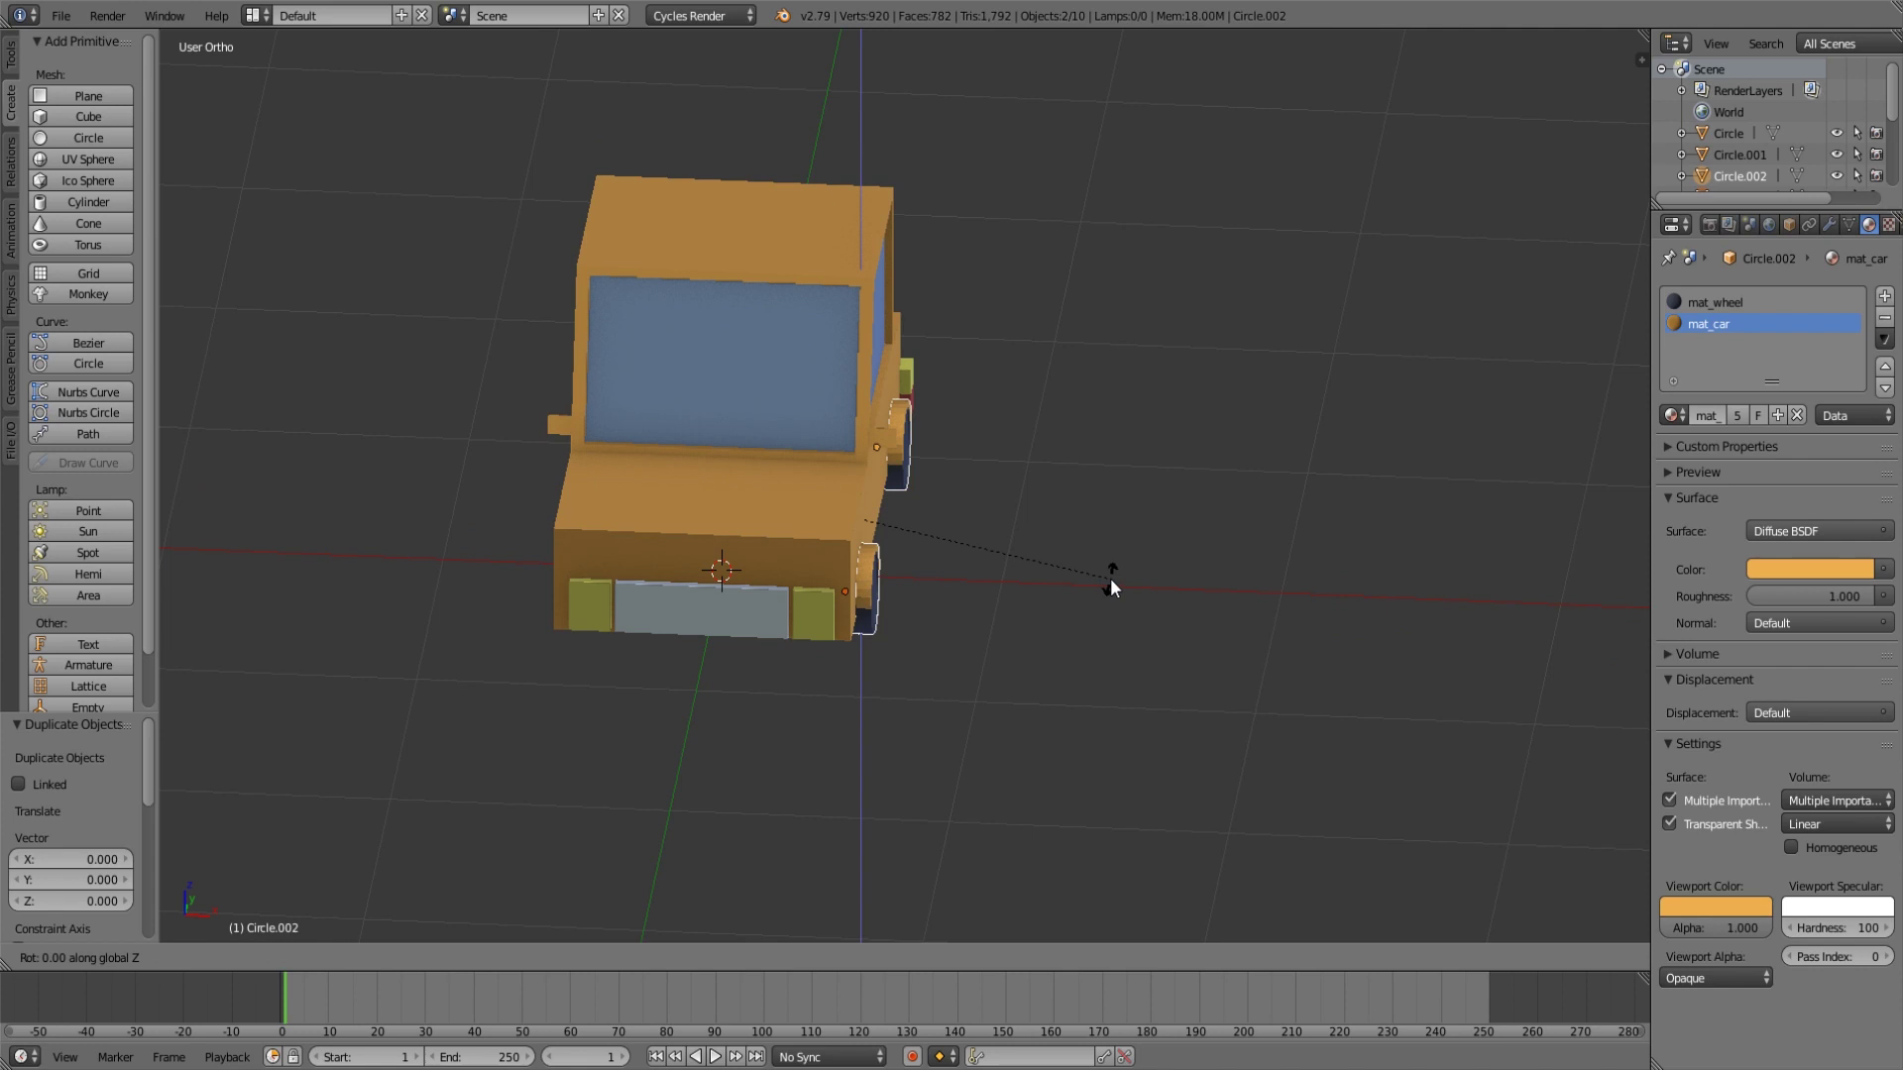
type("180")
key("Return")
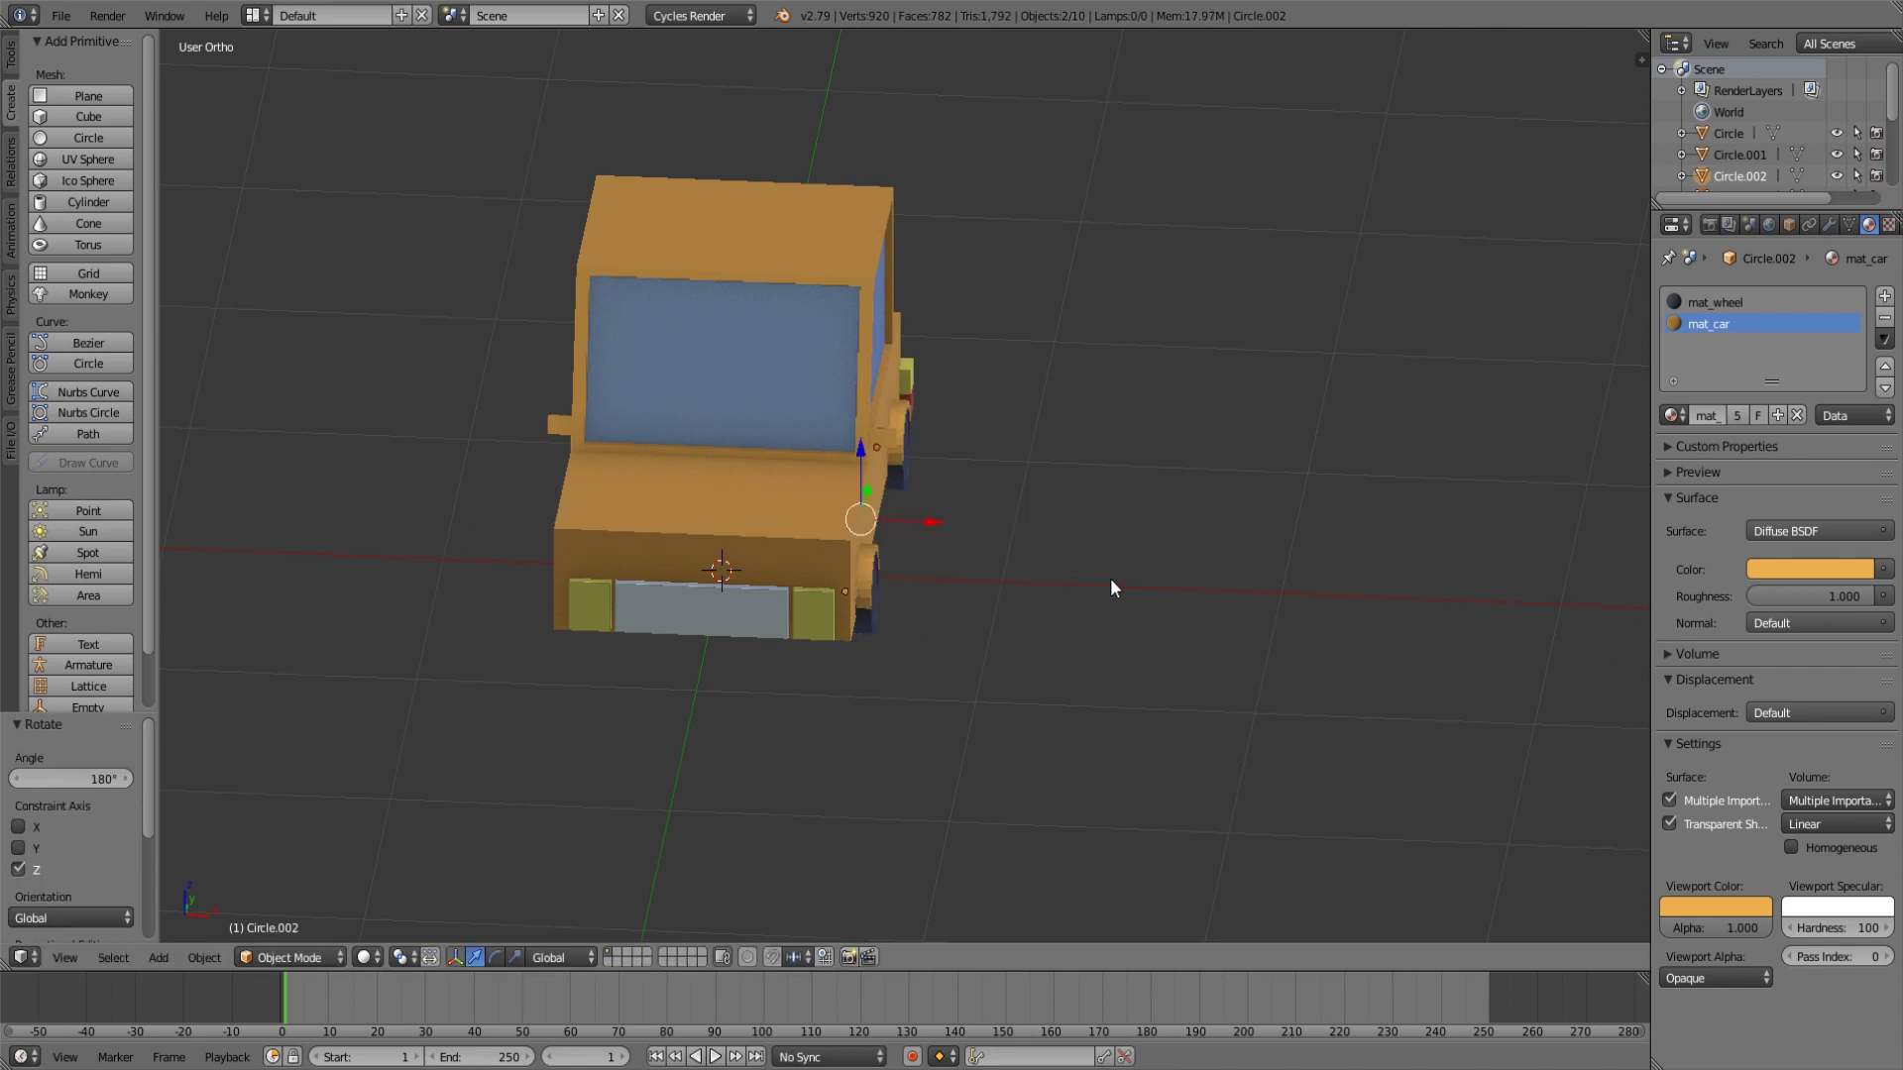
Move the copied wheels along X by -0.9 to the car's opposite side and nudge them slightly further outward.
key("KP_1")
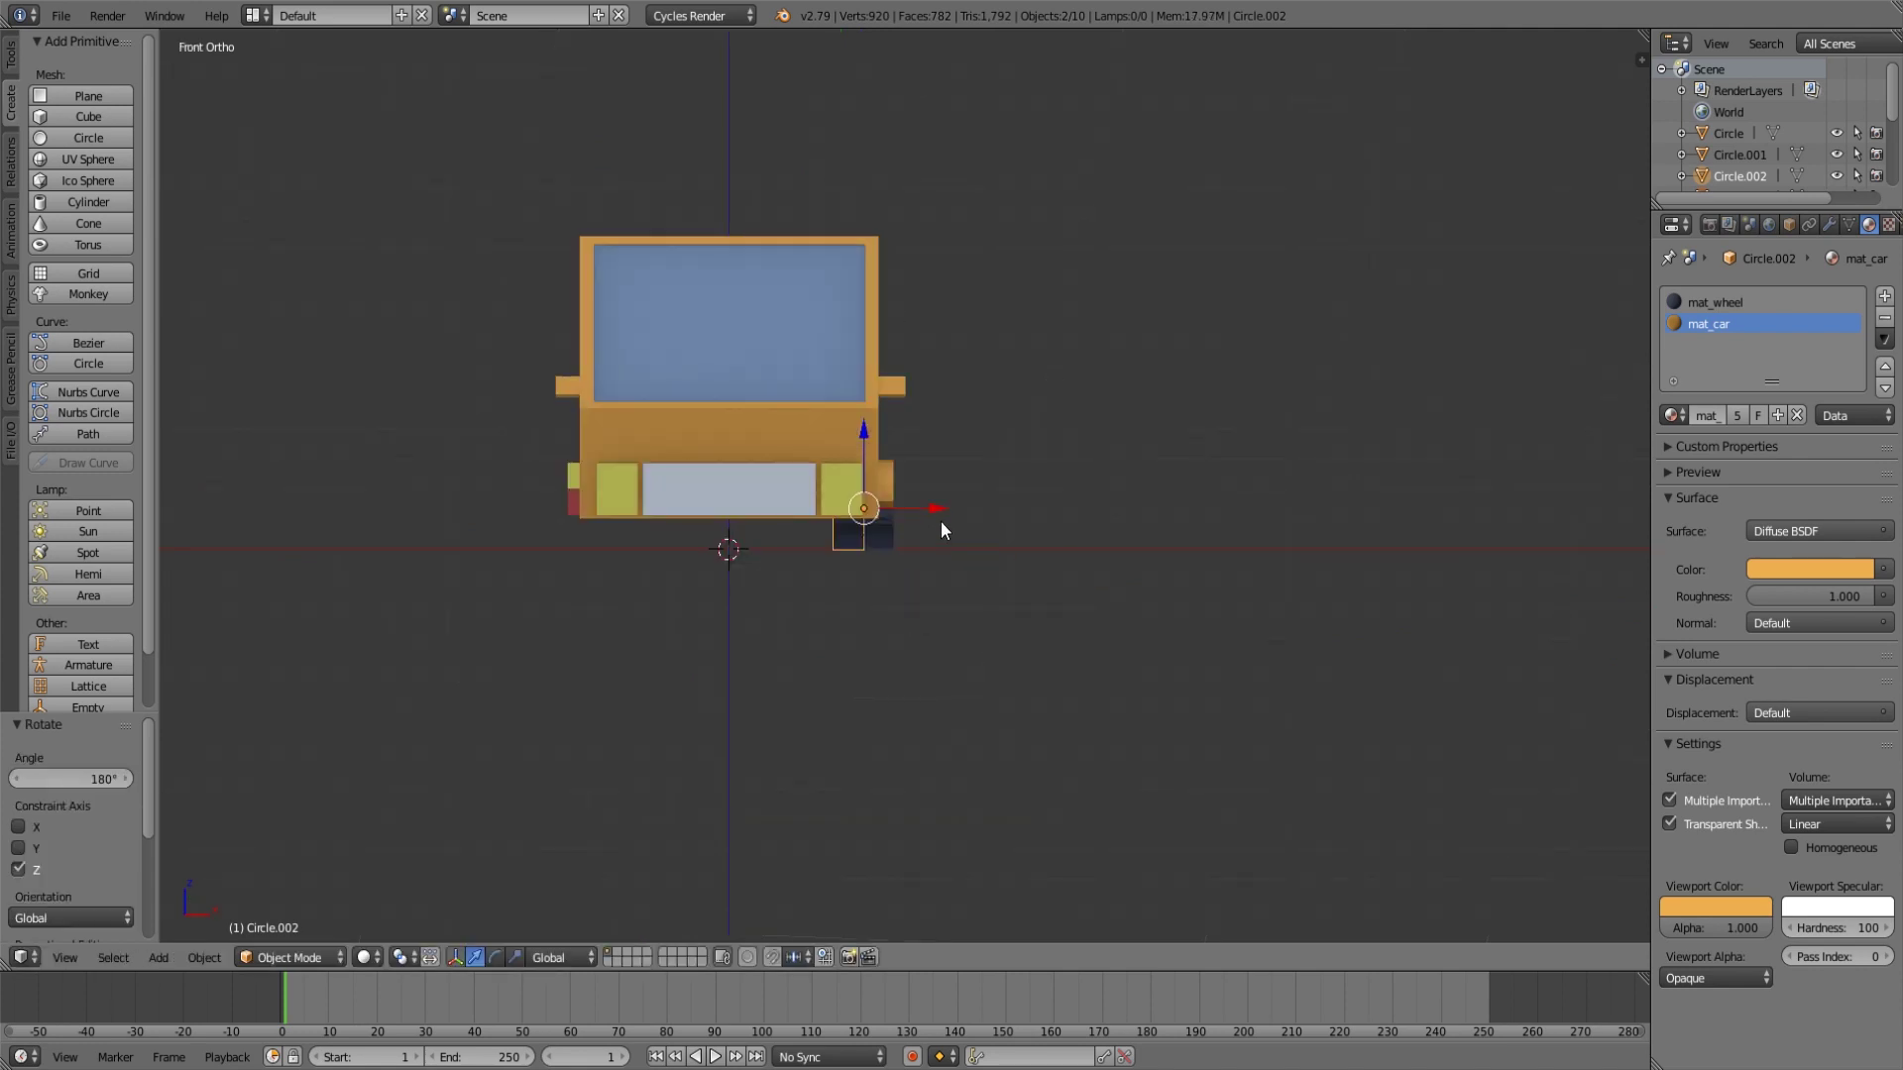
key("g")
key("x")
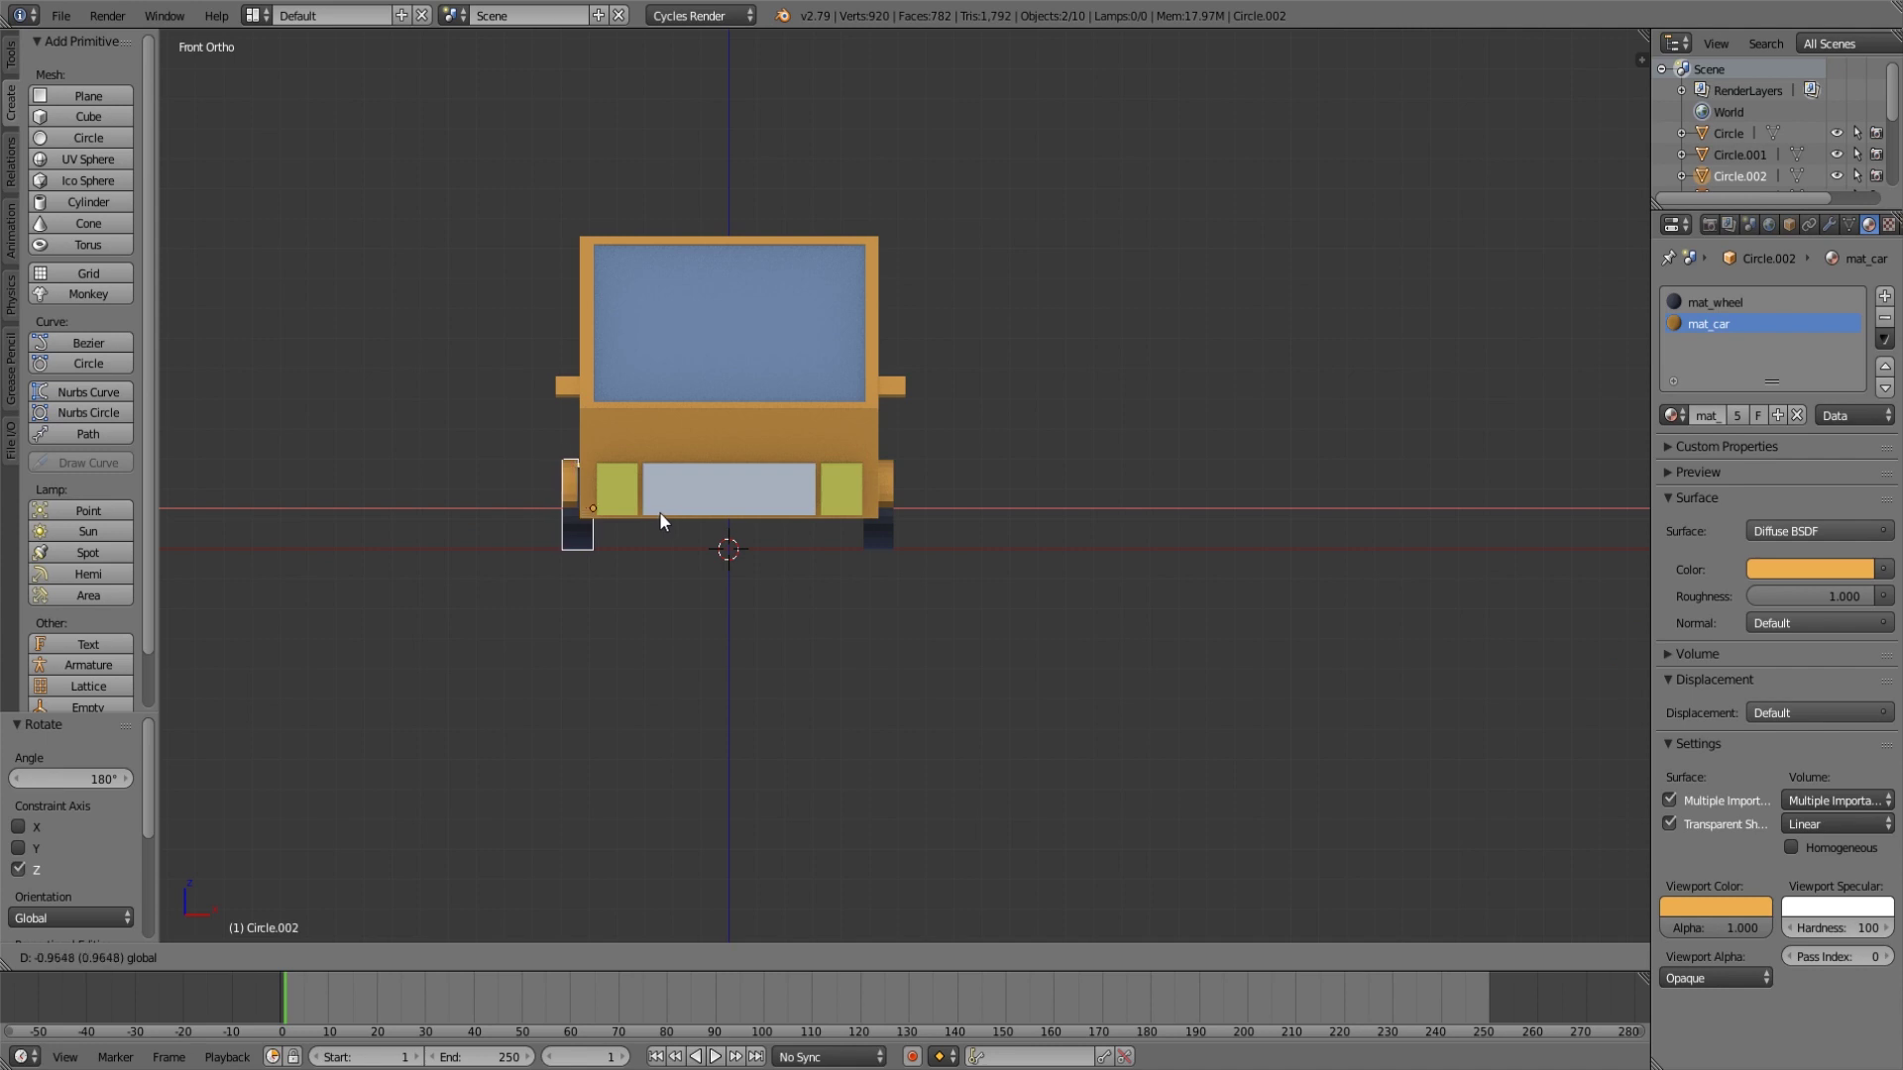
left_click(666, 509)
middle_click_drag(666, 509, 573, 535)
scroll(743, 543, "up", 2)
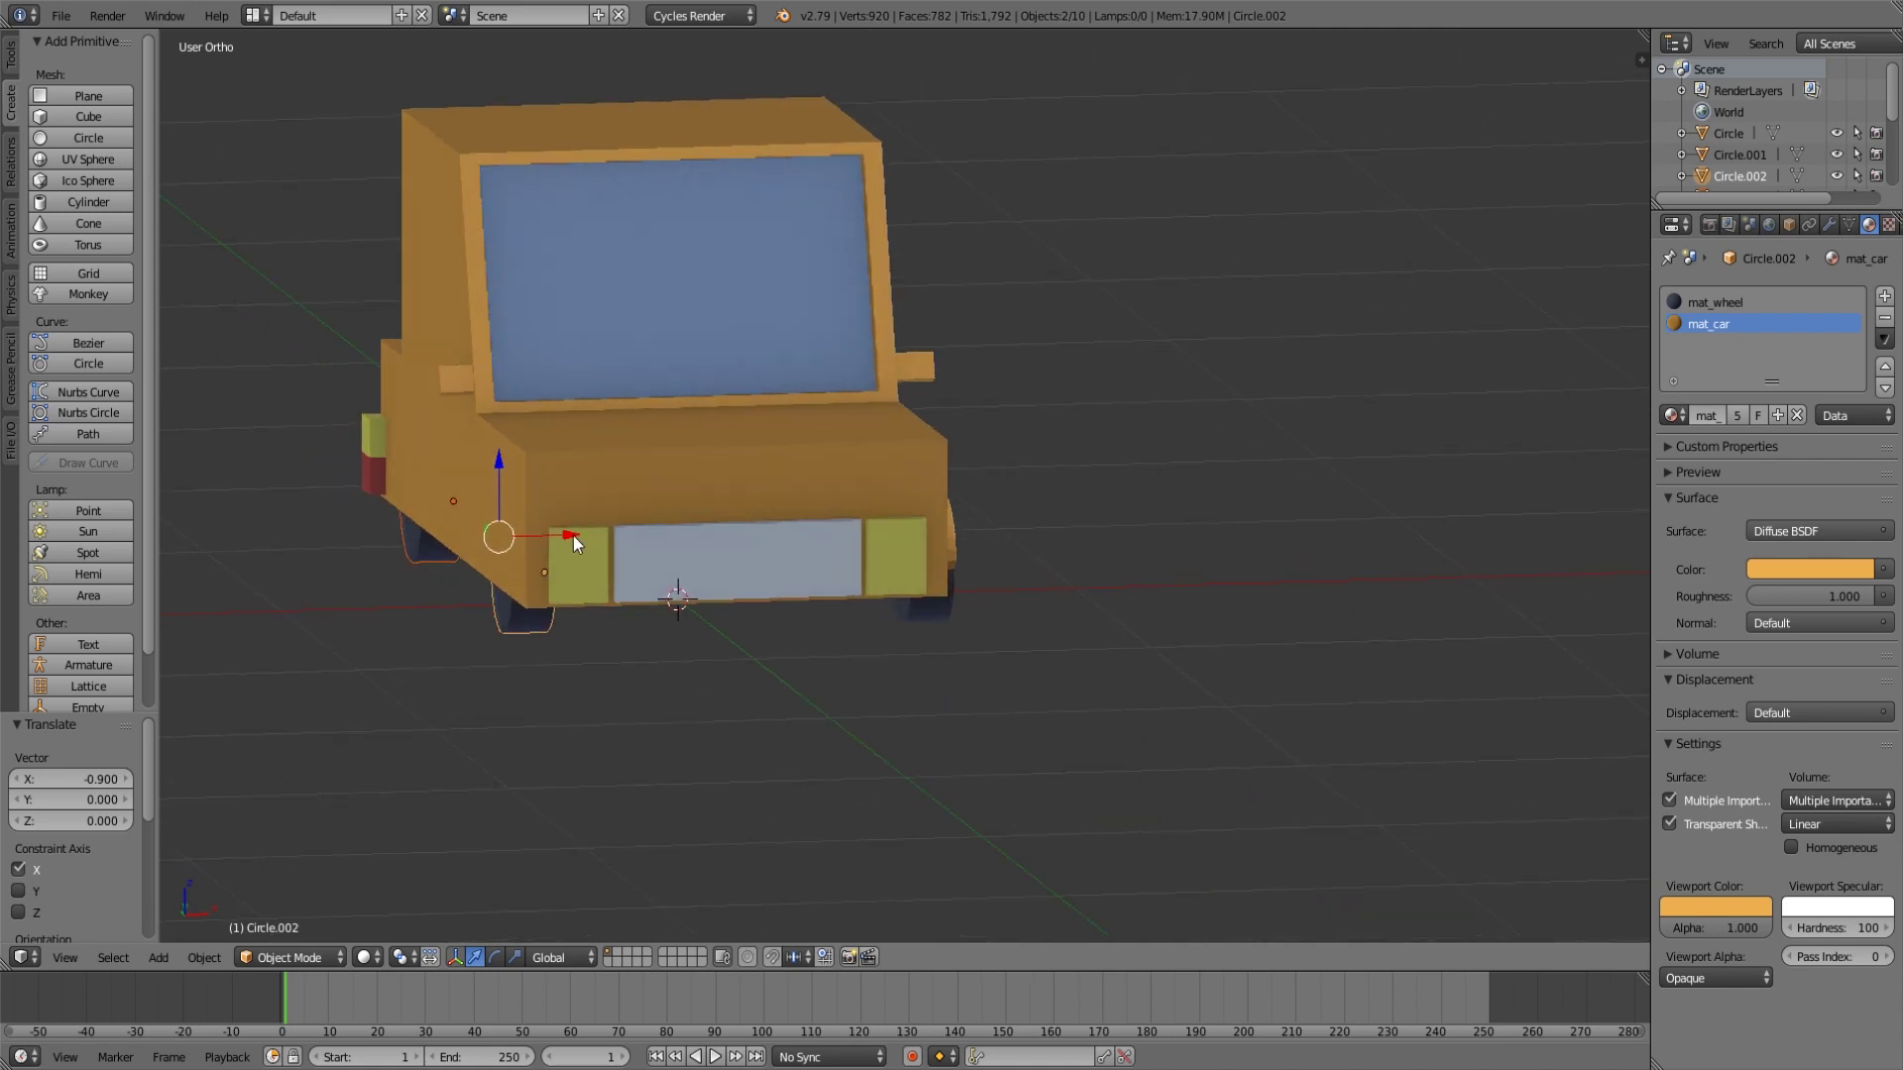
key("g")
key("x")
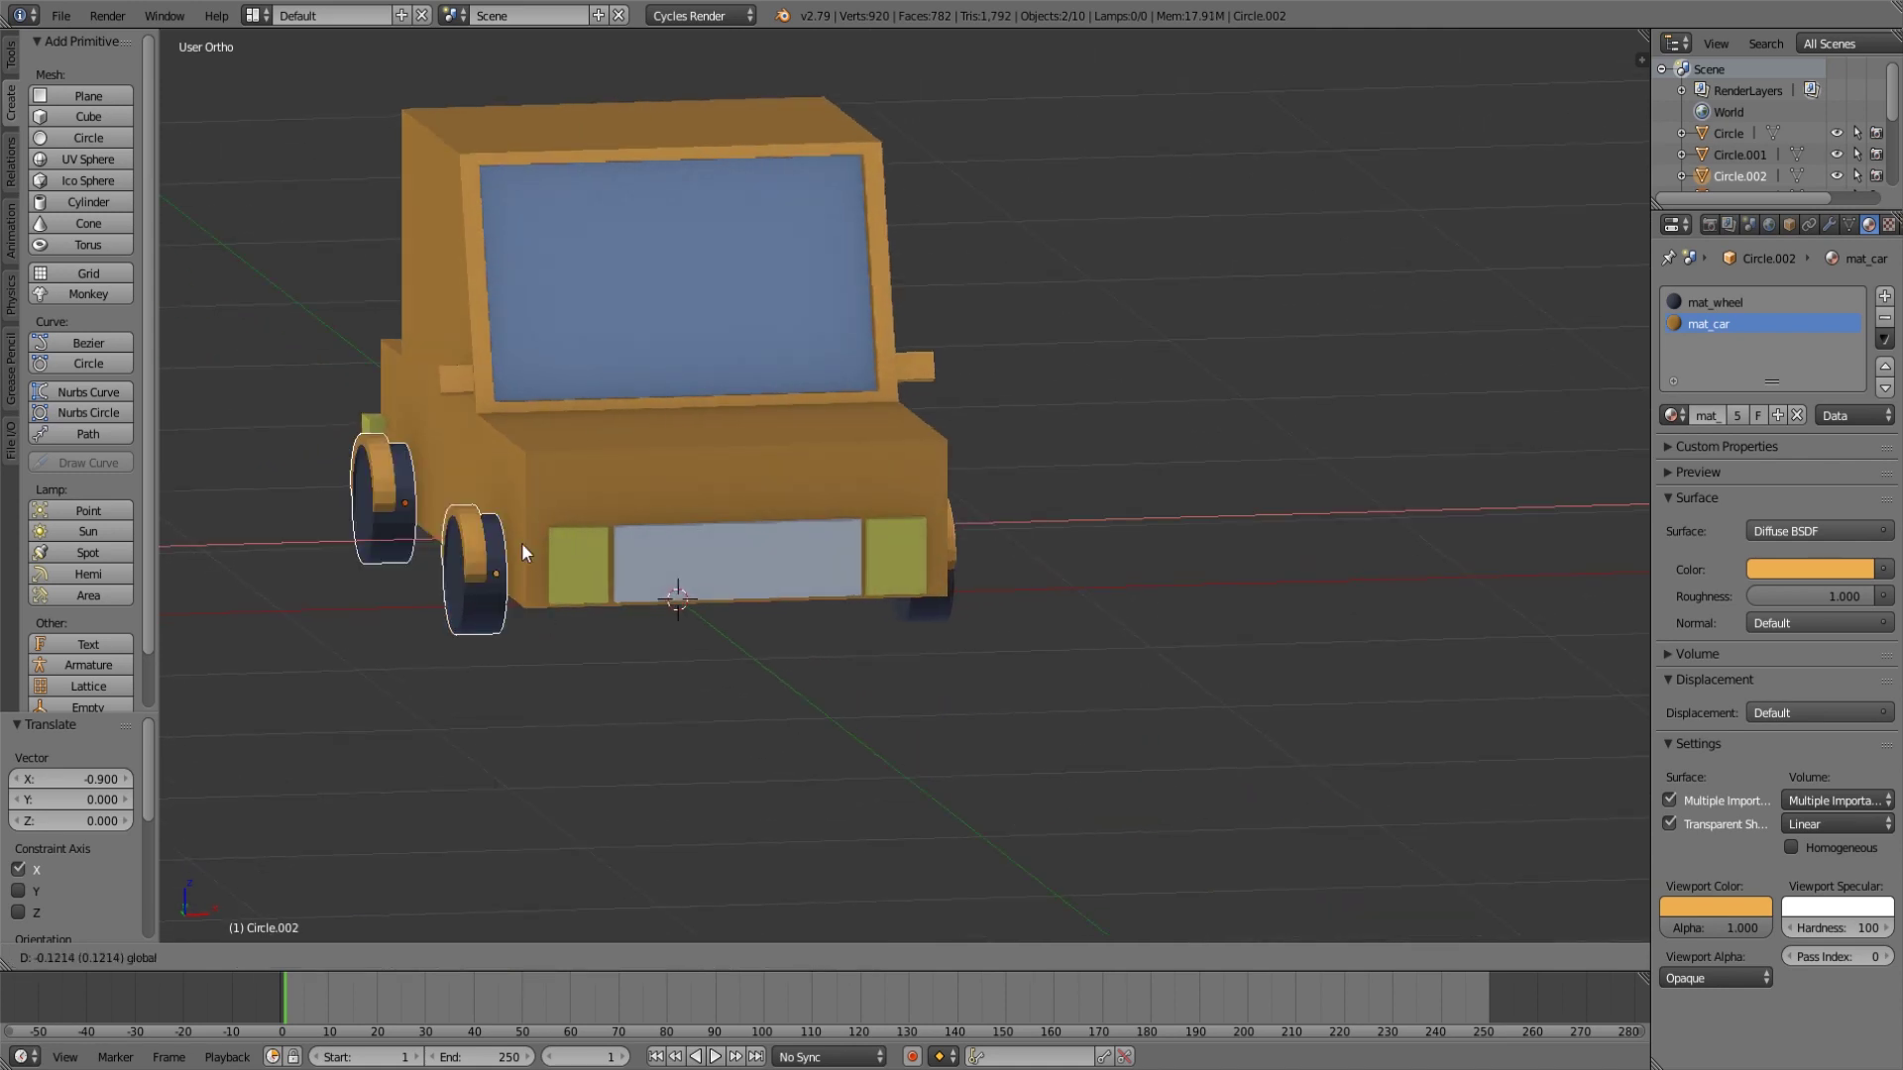
left_click(547, 539)
key("a")
scroll(547, 539, "down", 5)
middle_click_drag(547, 539, 896, 412)
scroll(895, 413, "up", 3)
right_click(896, 412)
key("Tab")
scroll(895, 412, "up", 3)
right_click(1096, 356, "shift")
middle_click_drag(693, 416, 694, 476)
key("g")
key("z")
key("Escape")
key("a")
Box-select the mesh vertices across the car's width in front wireframe view and move them along Z.
key("KP_1")
key("z")
key("b")
left_click_drag(495, 297, 1058, 401)
key("z")
key("g")
key("z")
middle_click_drag(1058, 400, 990, 463)
left_click(943, 306)
key("a")
key("Tab")
Change mat_car's viewport color from orange to light blue and copy that color to its diffuse surface color.
key("KP_3")
scroll(888, 509, "down", 5)
middle_click_drag(887, 509, 1080, 595)
scroll(1080, 594, "up", 5)
left_click(1715, 906)
left_click_drag(1640, 728, 1680, 682)
key("ctrl+c")
key("ctrl+v")
Extrude the outer disc face of the front wheel and scale it to about 0.3 as a central hub face.
scroll(978, 694, "down", 5)
middle_click_drag(1102, 674, 1169, 615)
scroll(1063, 656, "up", 6)
scroll(928, 622, "up", 5)
right_click(927, 618)
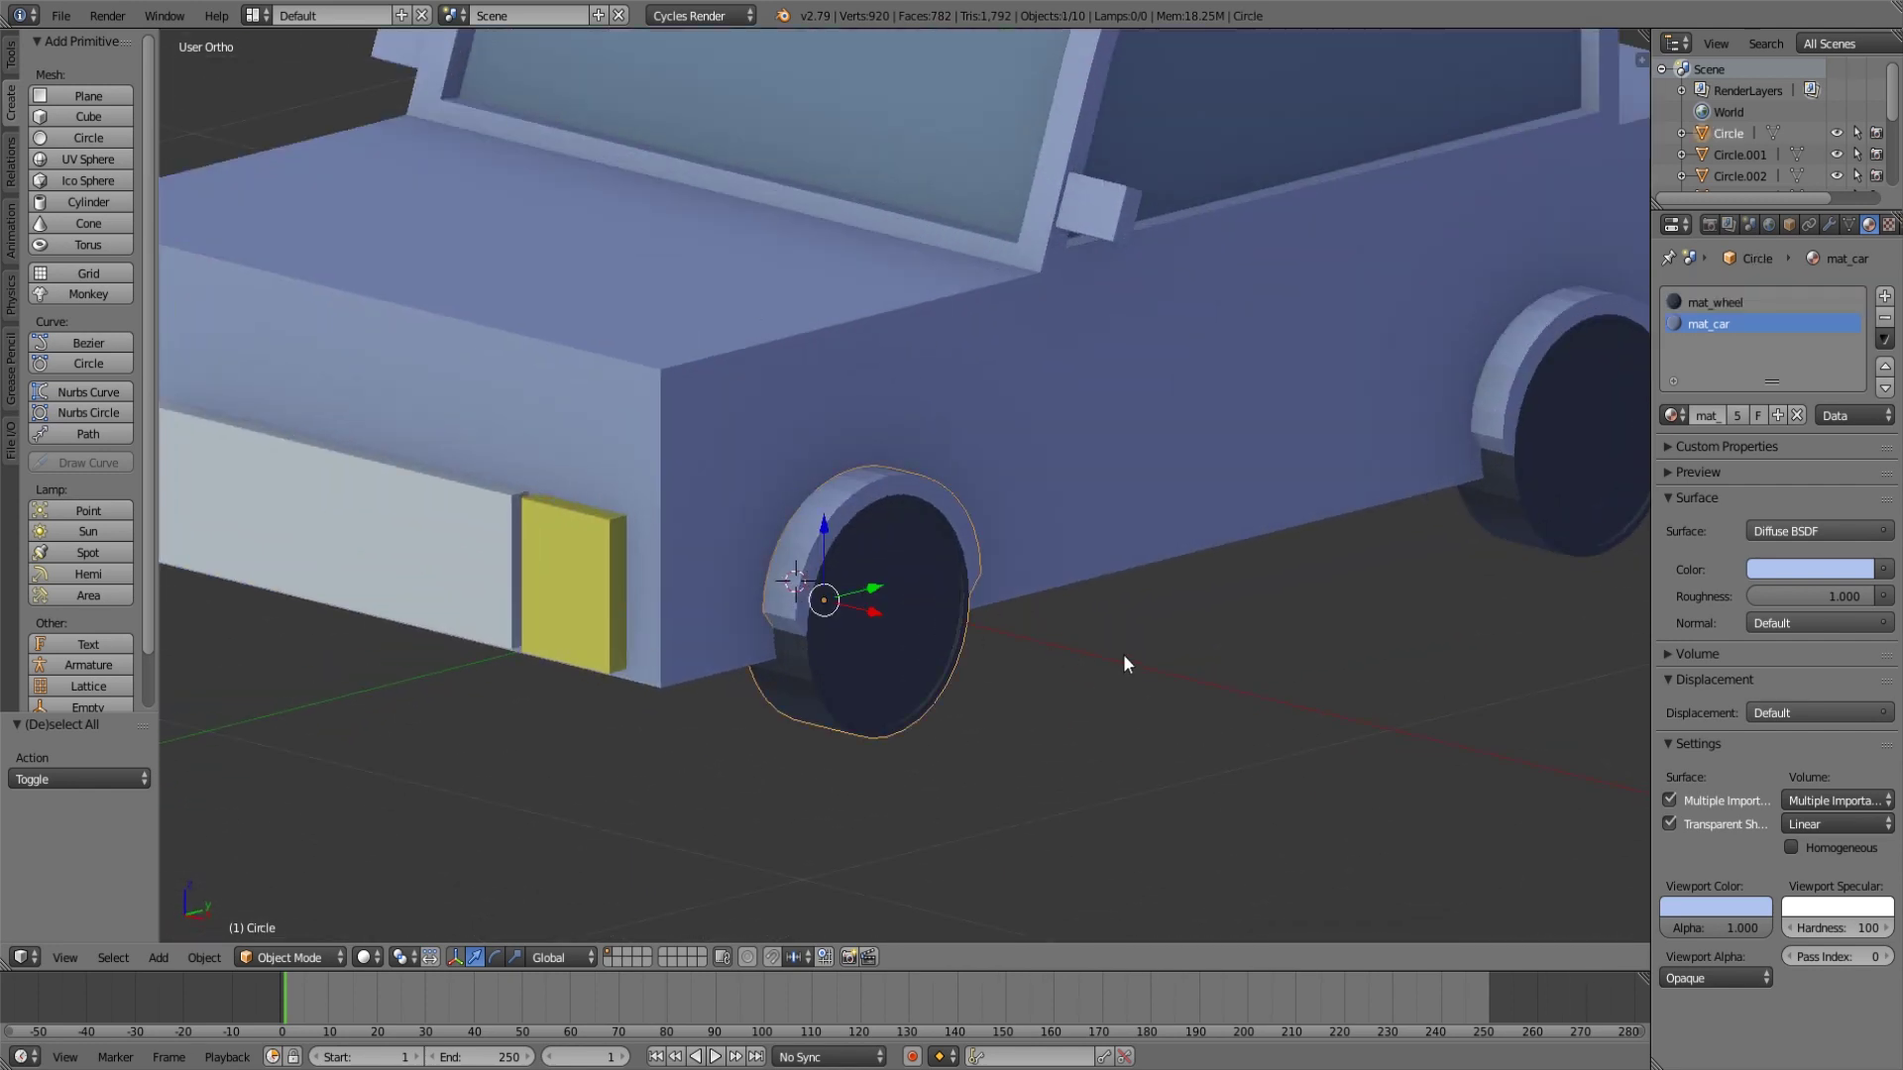
scroll(1122, 654, "down", 5)
scroll(1207, 645, "up", 8)
key("Tab")
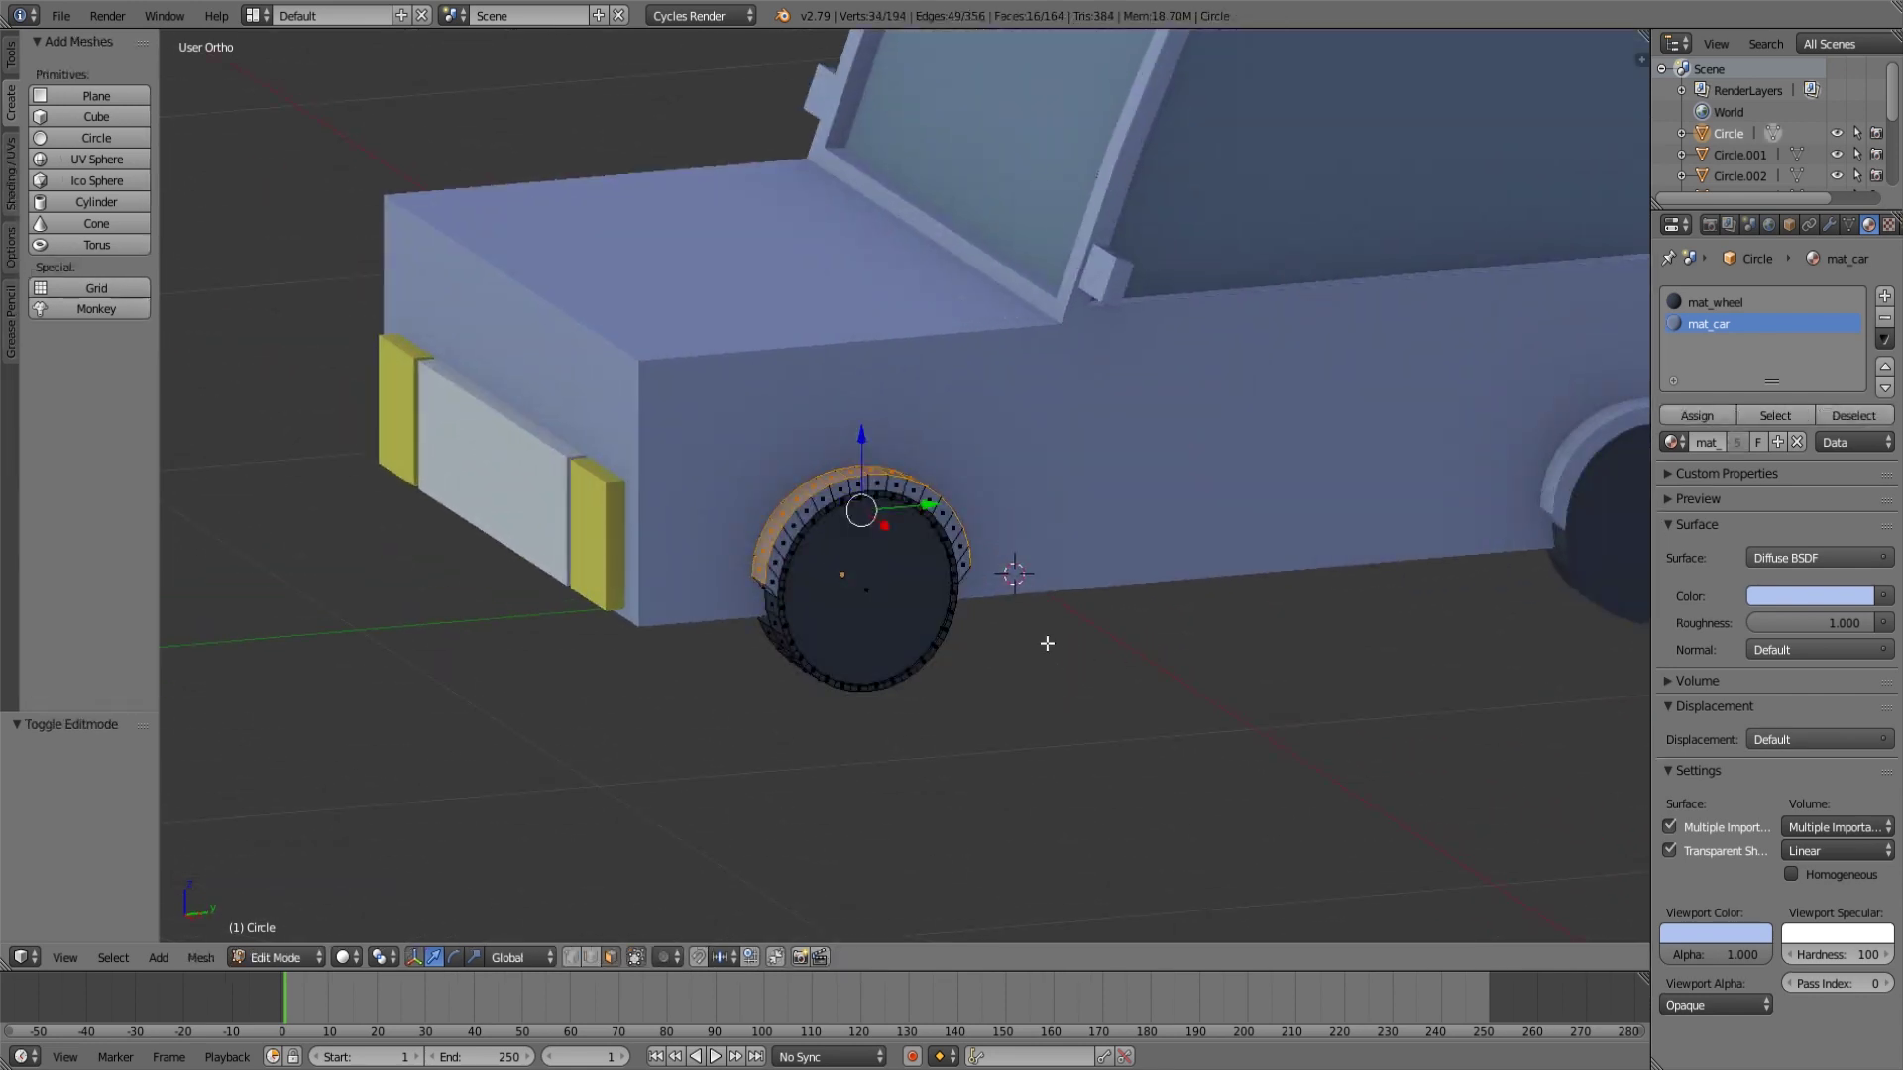
key("a")
right_click(880, 601)
middle_click_drag(955, 662, 977, 666)
scroll(1082, 649, "up", 4)
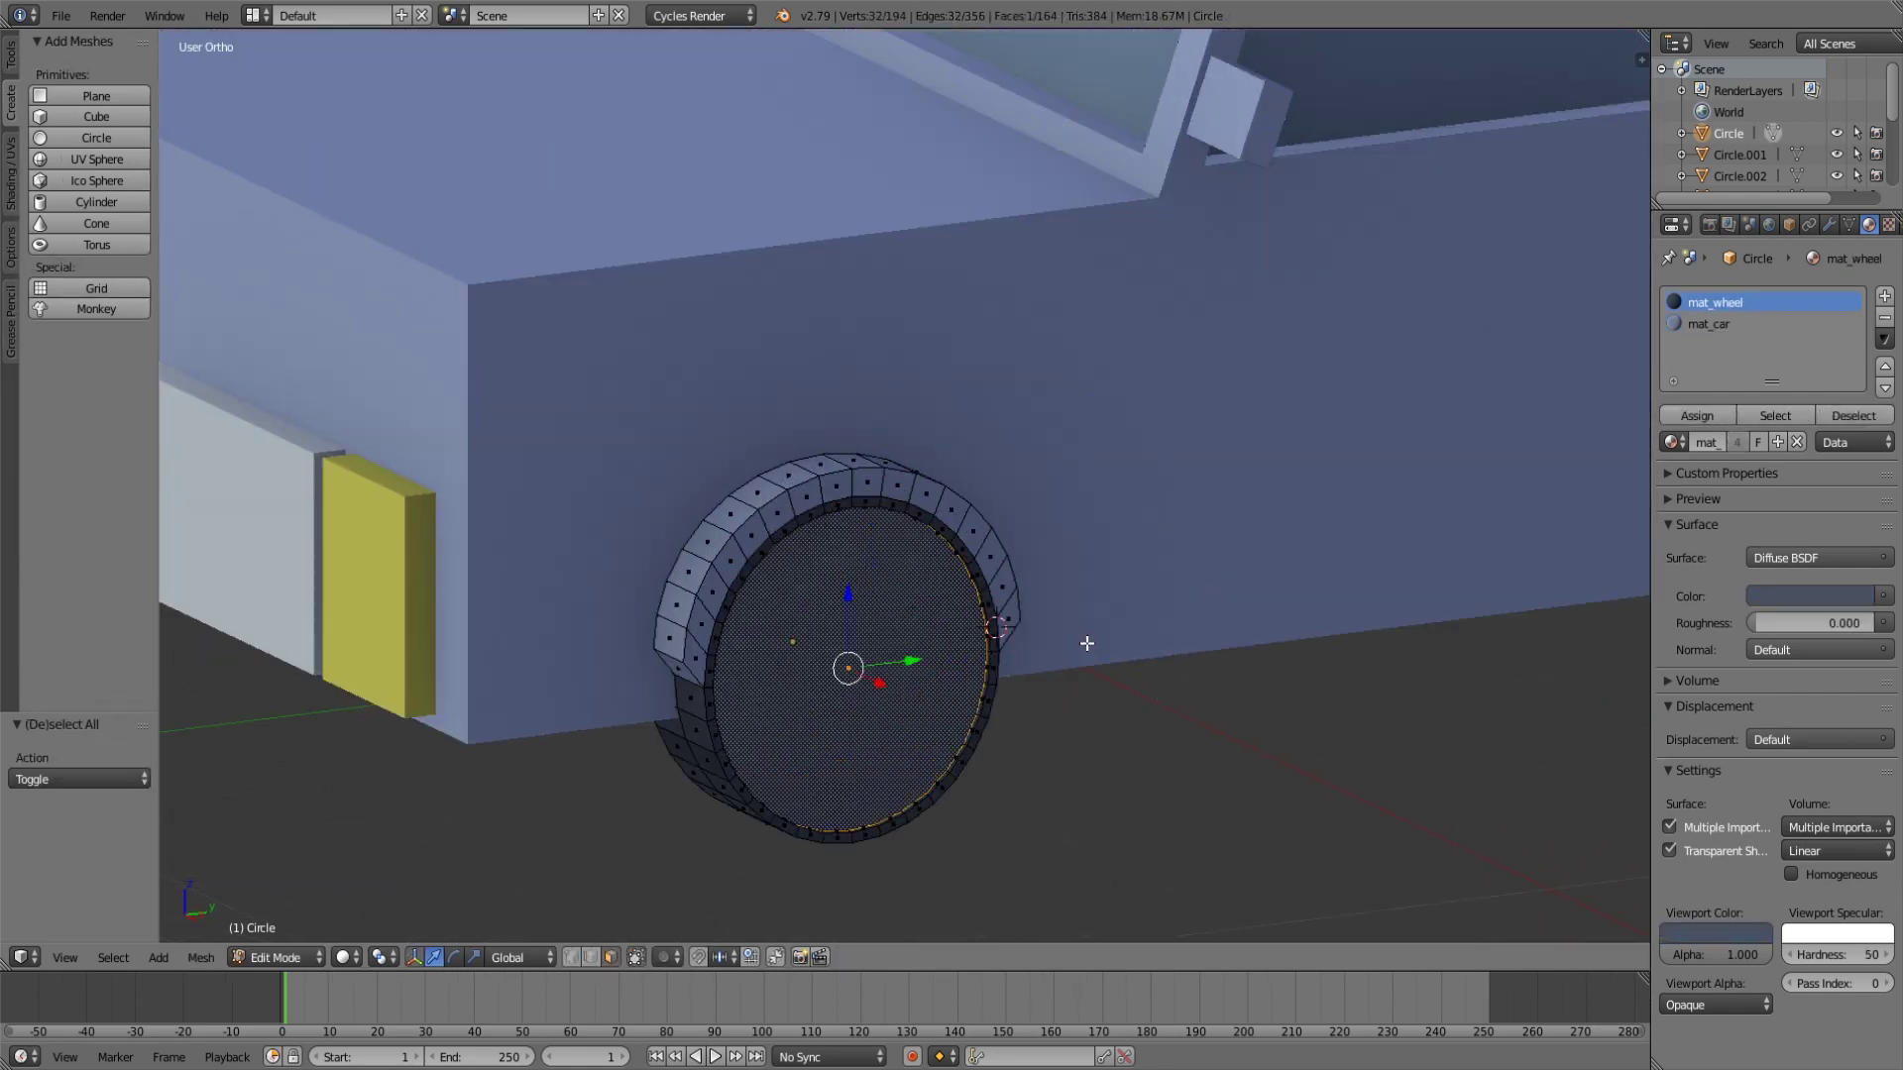
scroll(1085, 644, "down", 3)
middle_click_drag(1080, 647, 1078, 540, "shift")
scroll(1086, 570, "up", 4)
middle_click_drag(1234, 550, 1270, 591)
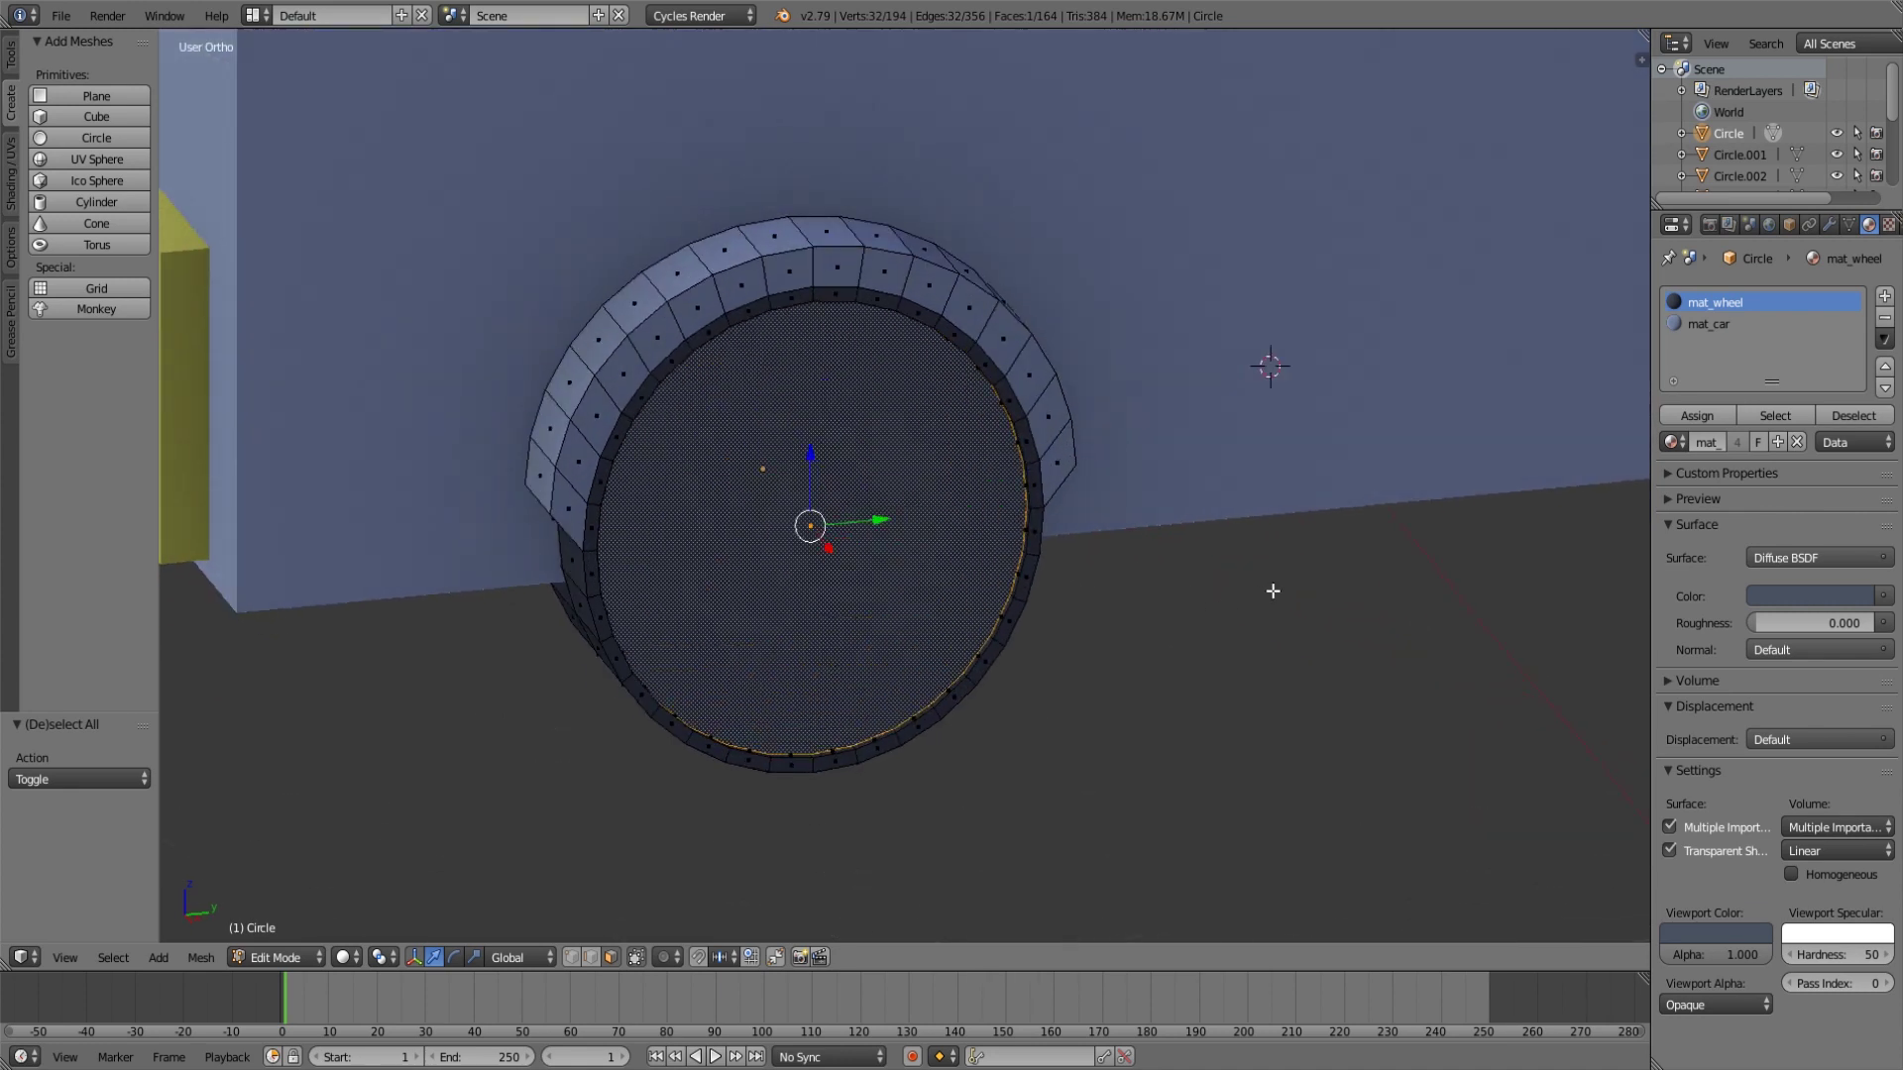
key("e")
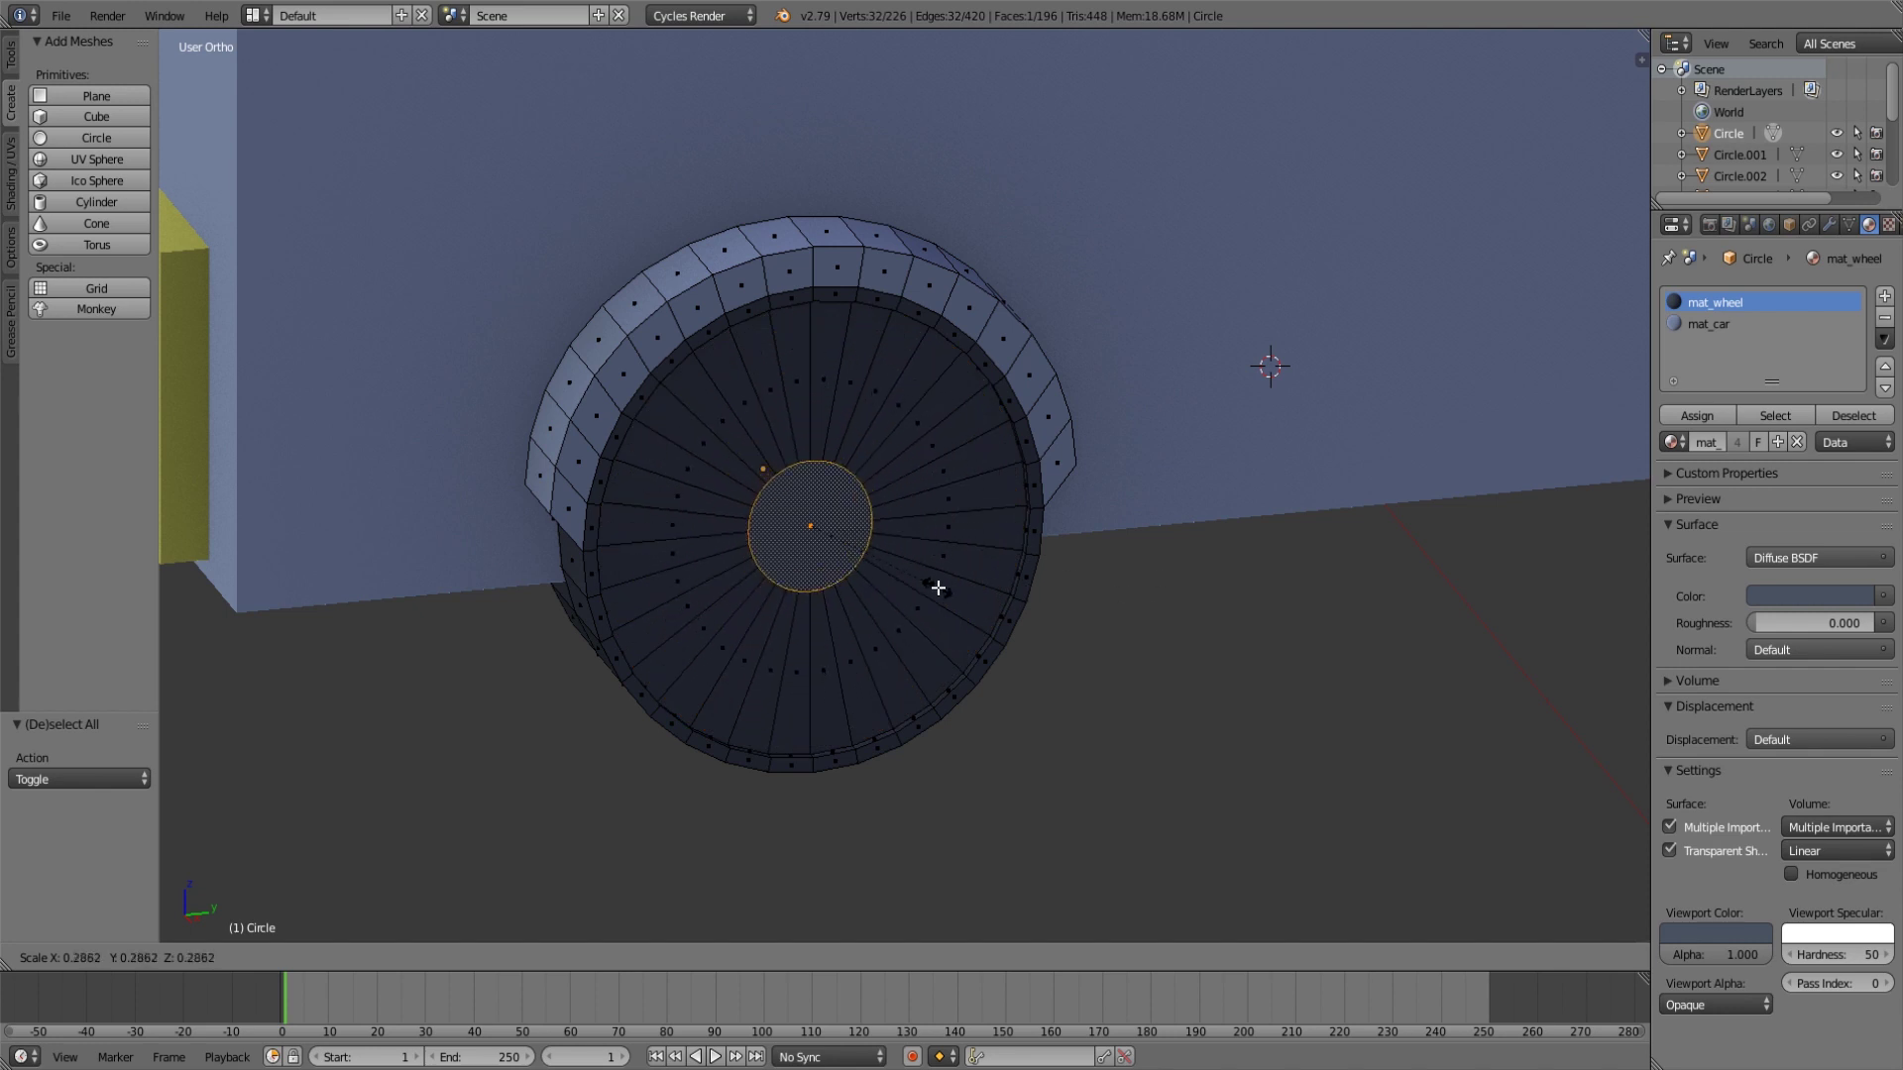
left_click(957, 594)
key("a")
Assign mat_car to the small hub face at the center of the front wheel.
key("Tab")
scroll(955, 593, "down", 5)
key("a")
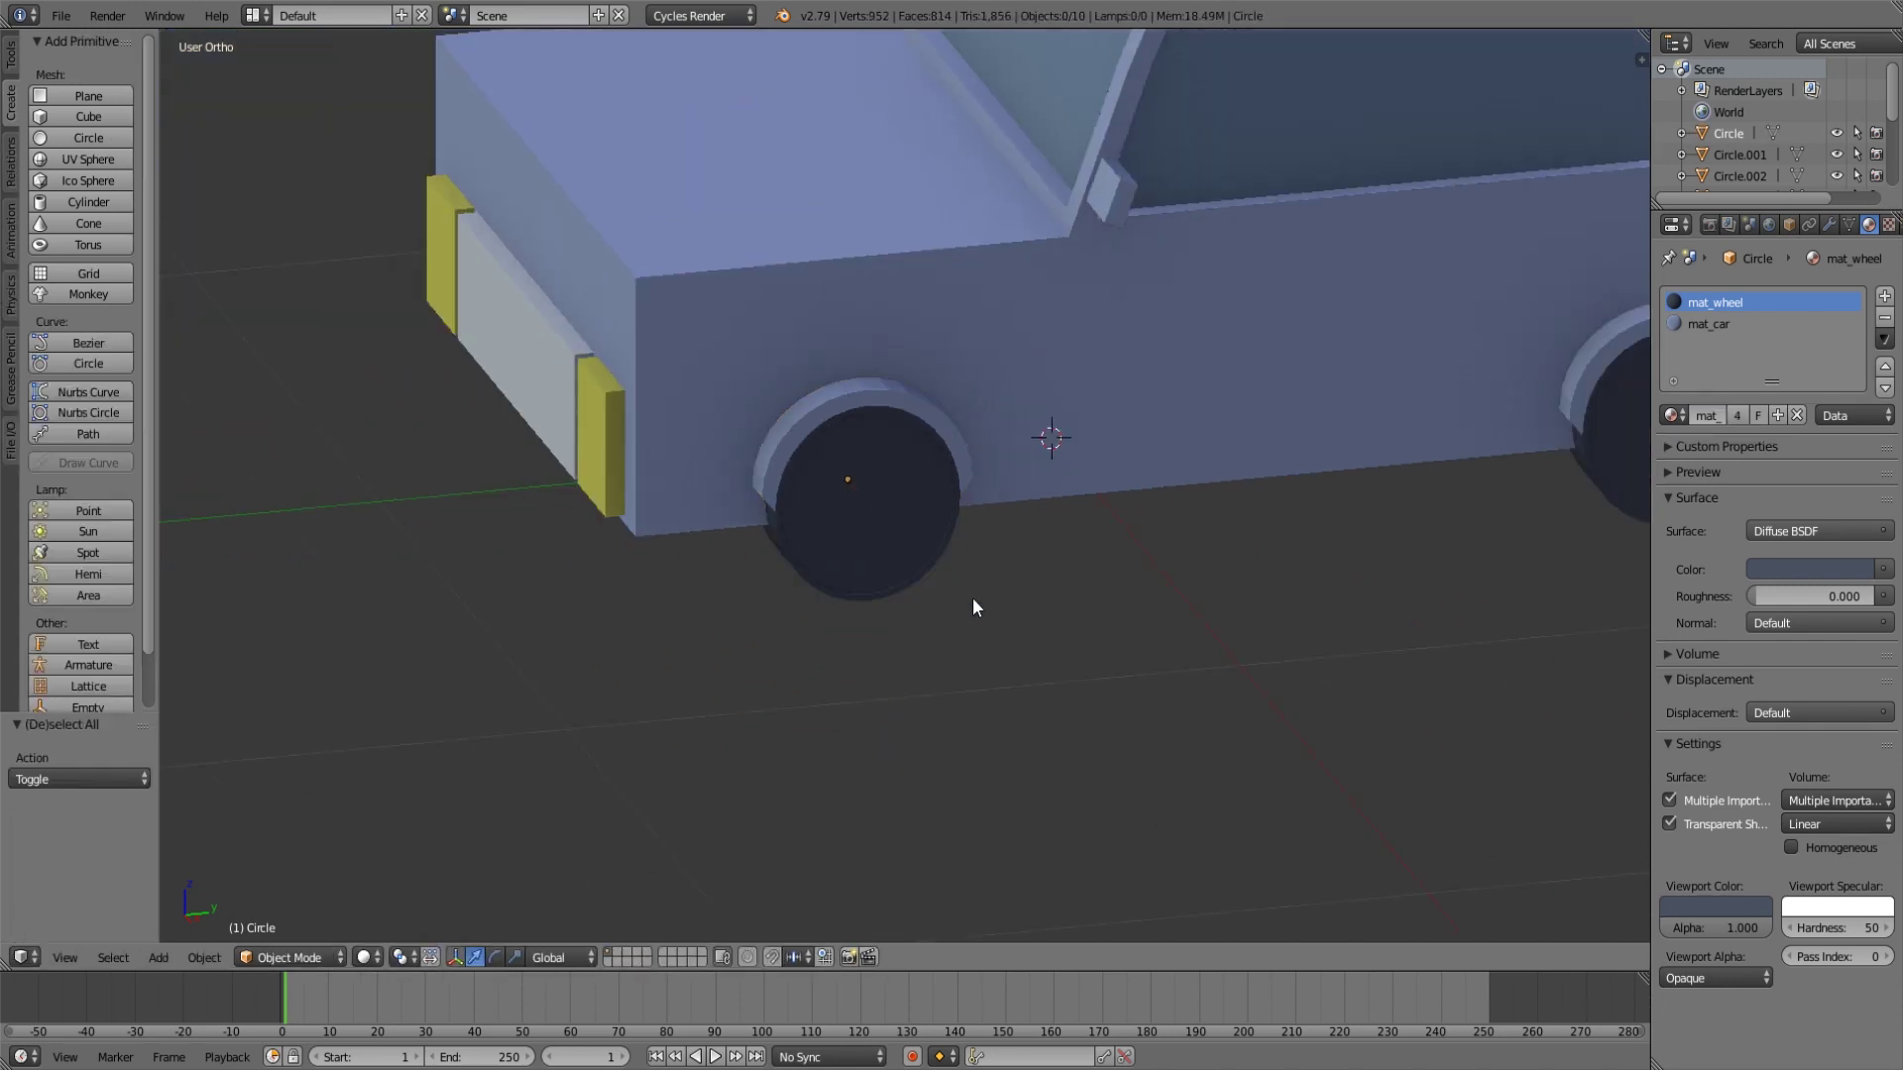
scroll(972, 597, "up", 5)
key("Tab")
right_click(889, 551)
key("a")
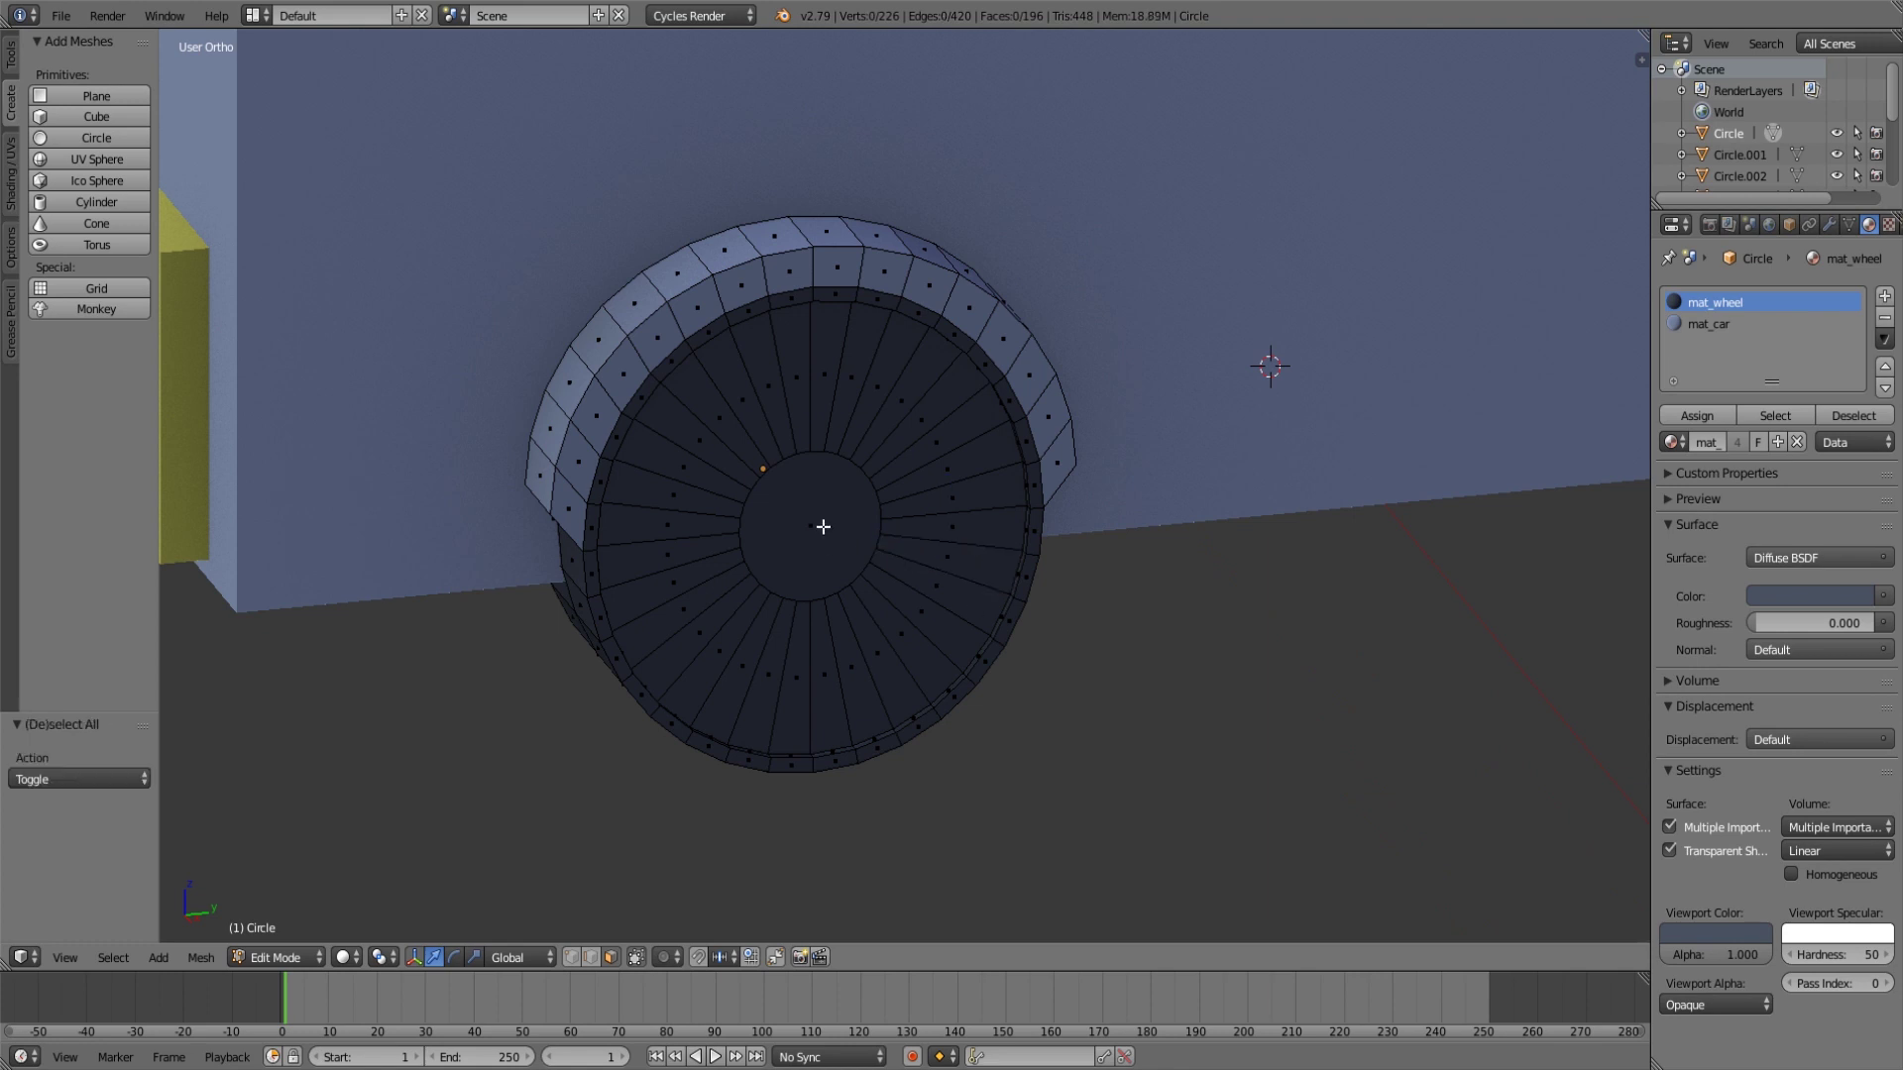
right_click(813, 523)
left_click(1708, 324)
left_click(1696, 417)
key("Tab")
scroll(1108, 573, "down", 9)
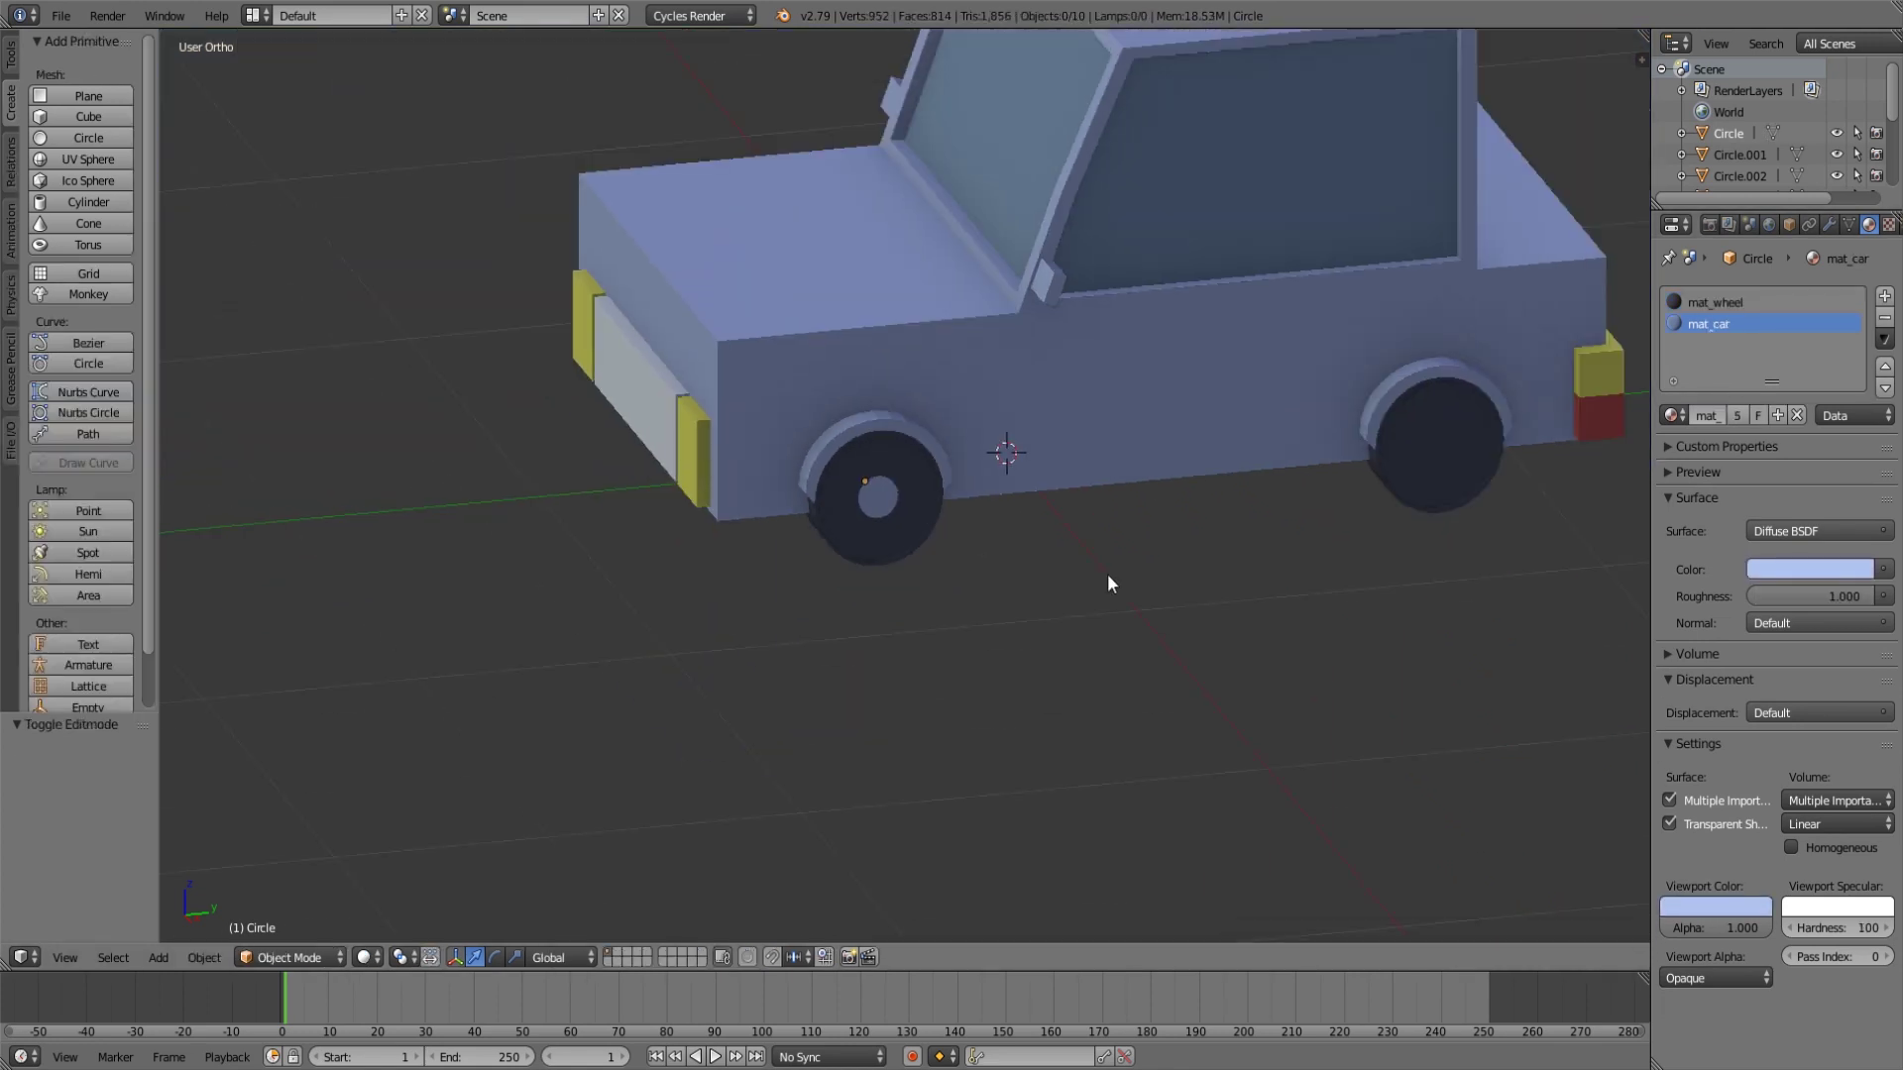
Extrude the front wheel's hub face outward by about 0.006.
middle_click_drag(1201, 569, 1248, 568)
key("KP_Decimal")
key("Tab")
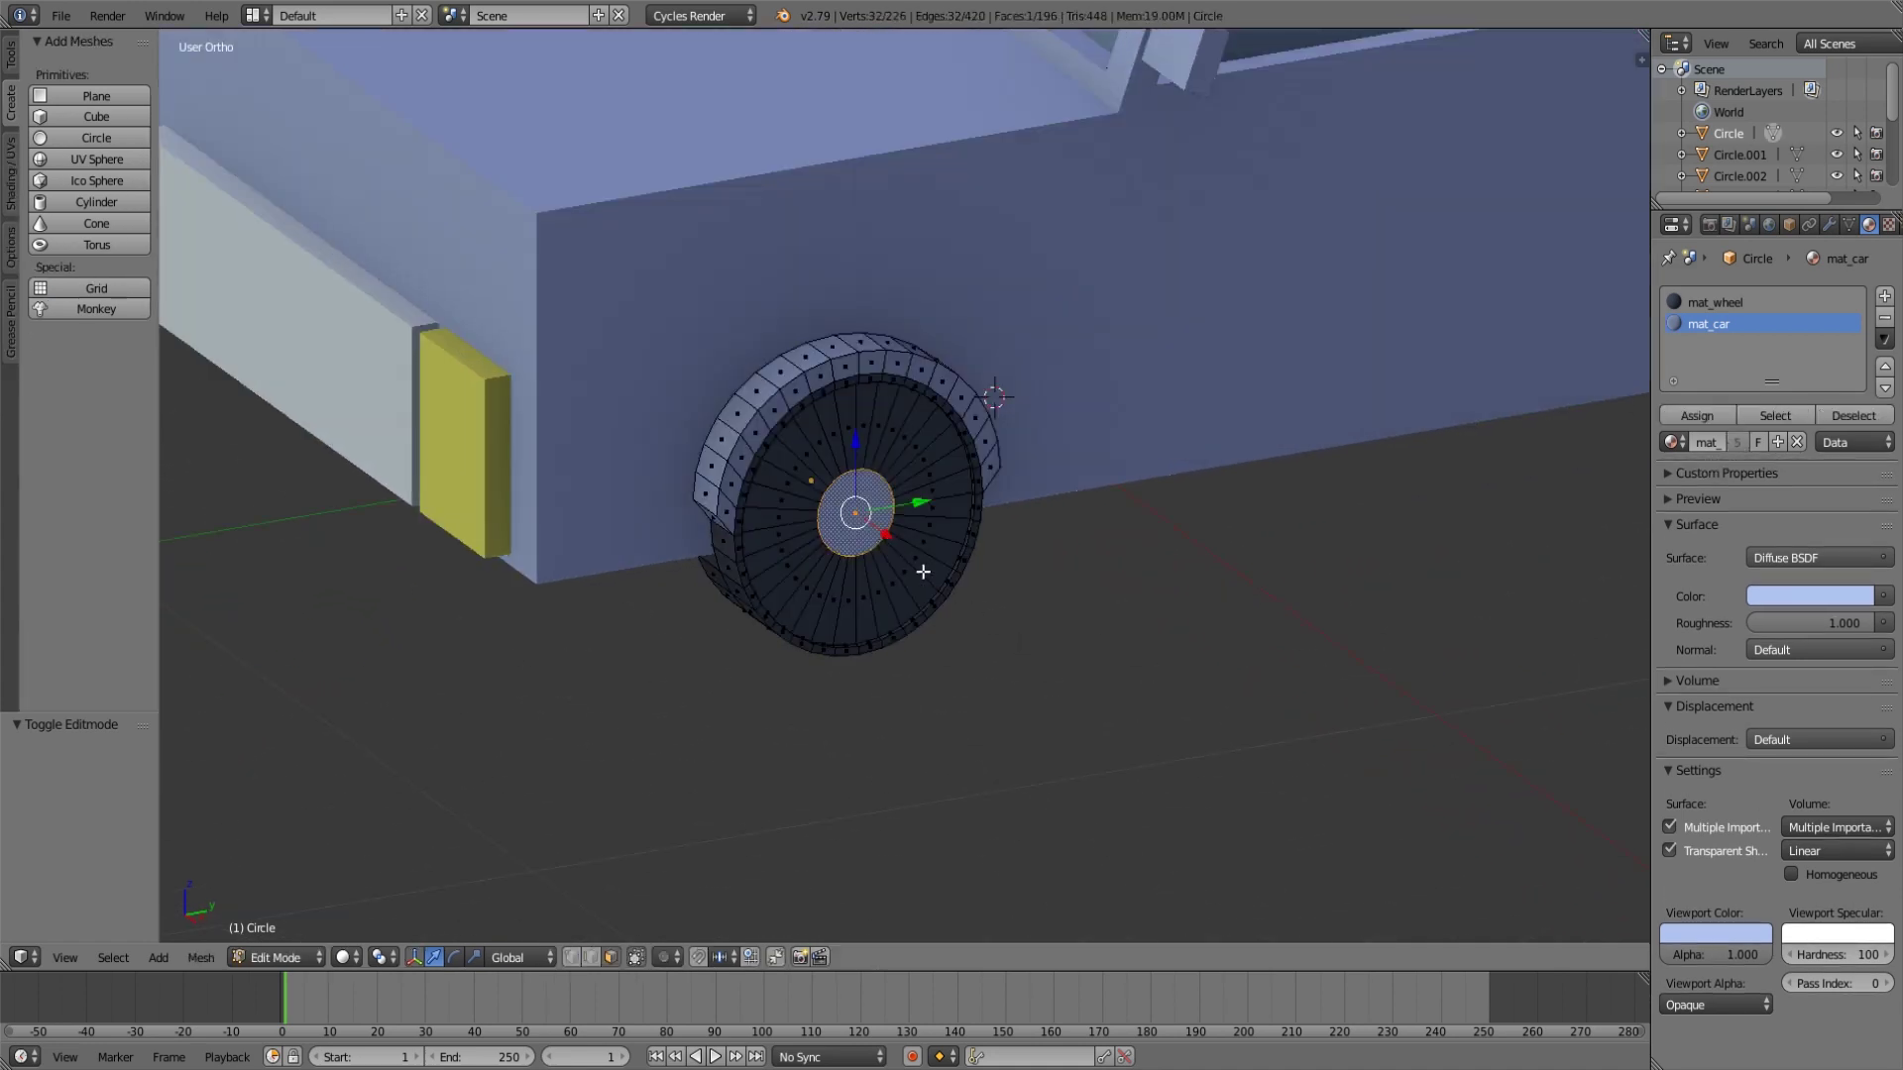
middle_click_drag(905, 552, 1032, 615)
key("e")
left_click(1041, 616)
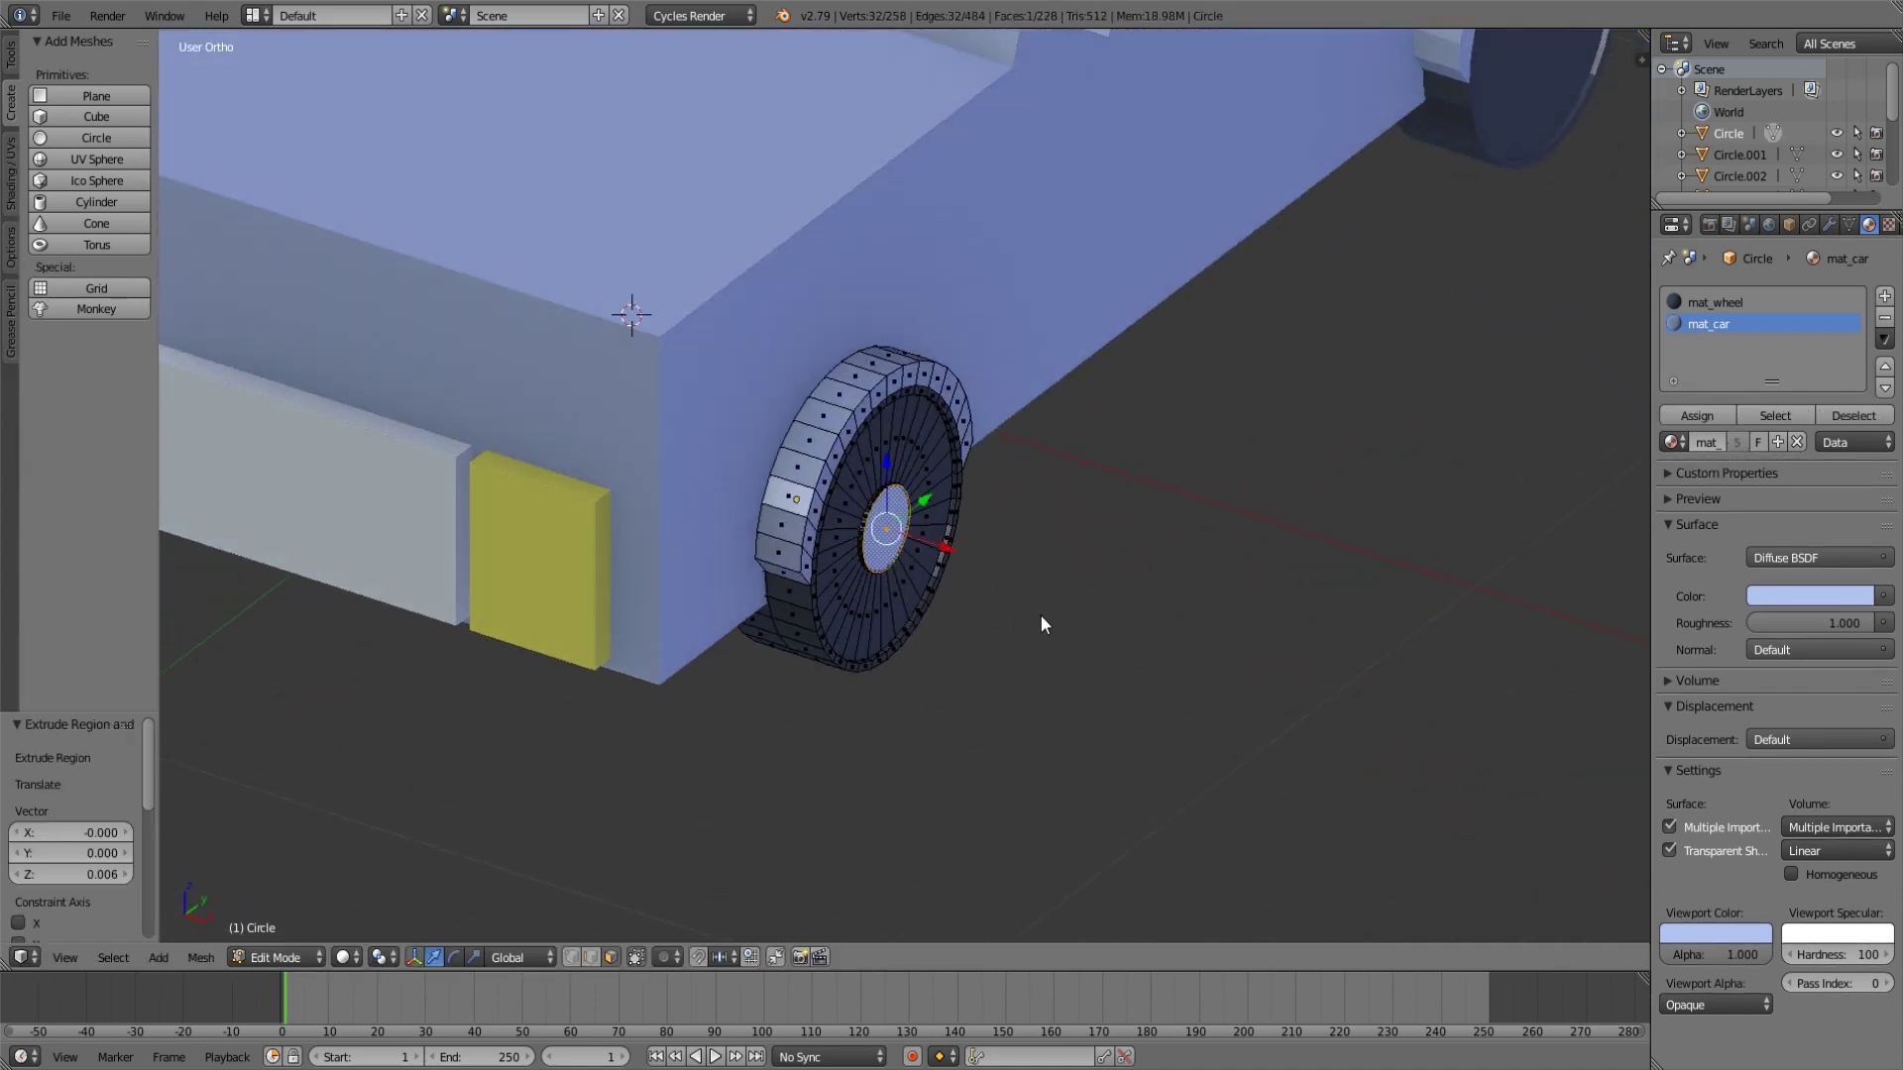
key("Tab")
scroll(991, 598, "up", 5)
Select the ring of side faces around the extruded hub and assign mat_car to it.
key("Tab")
key("a")
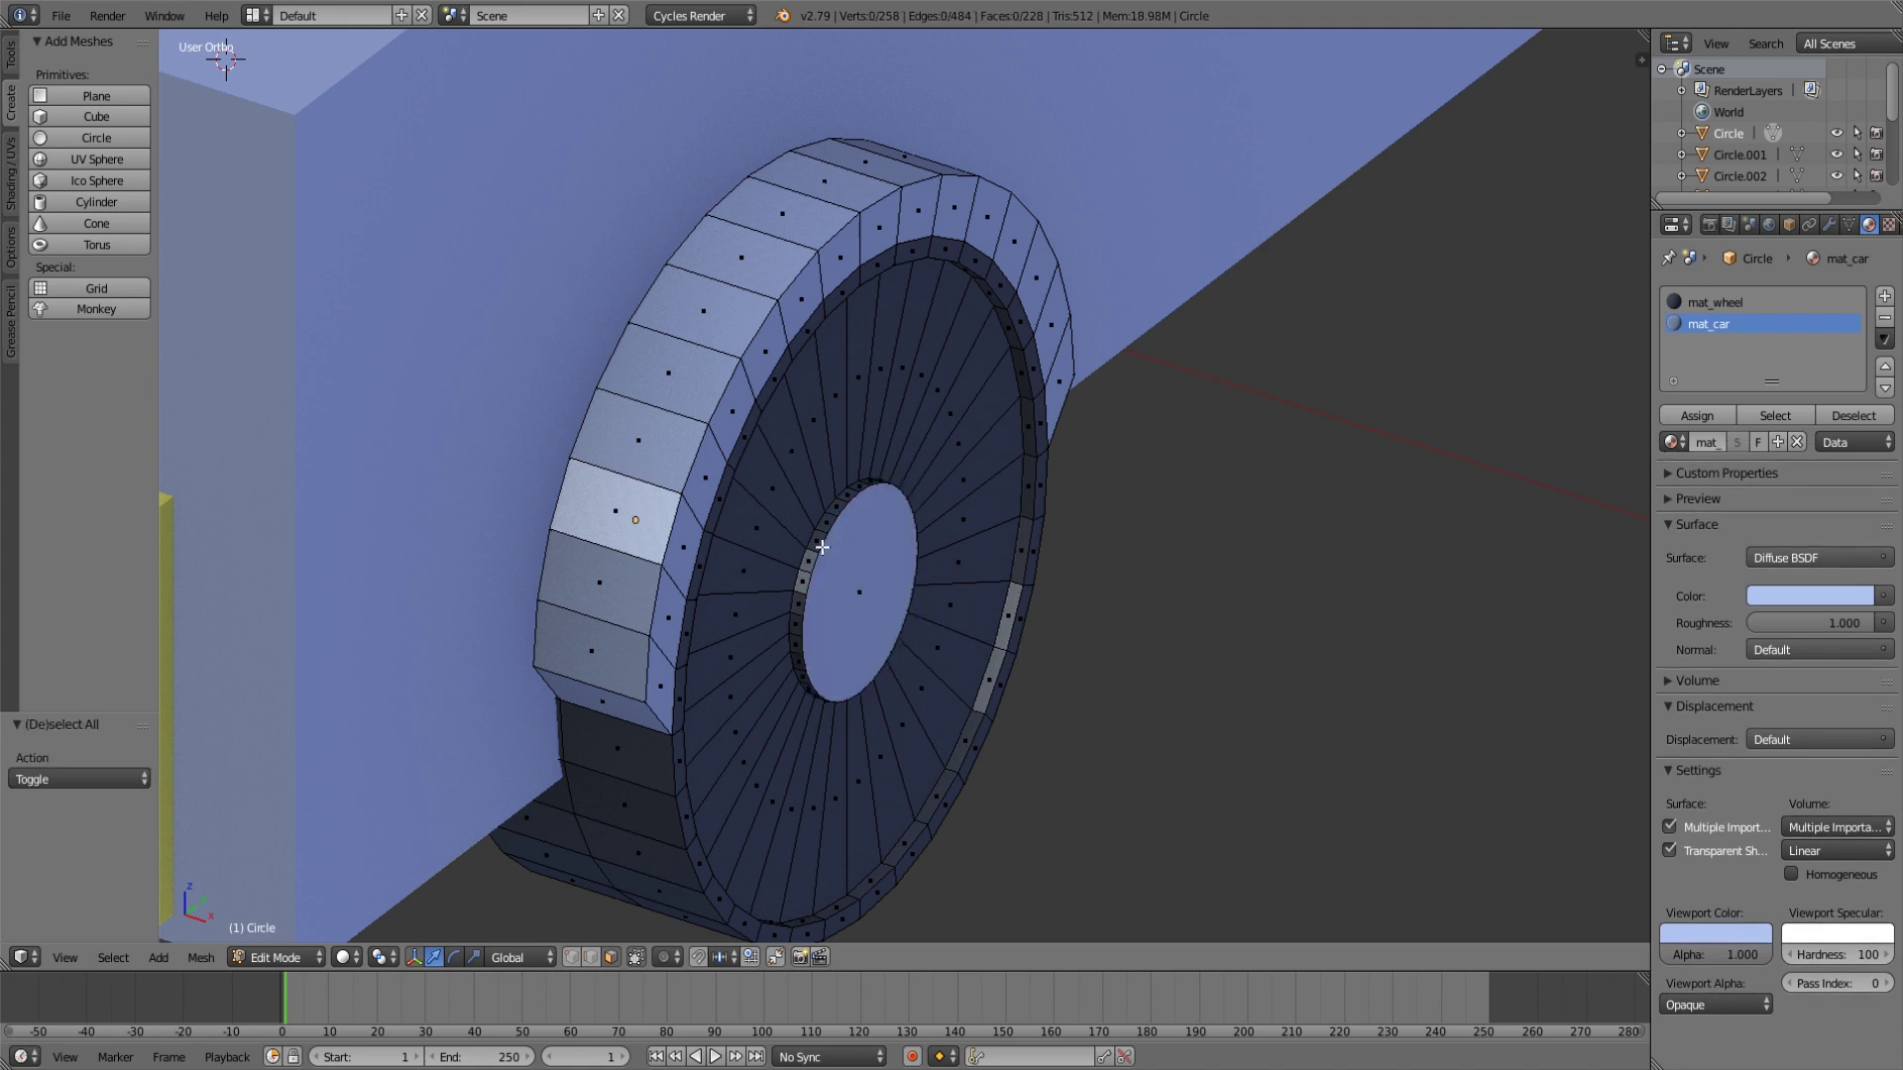
right_click(815, 548, "alt")
left_click(1714, 421)
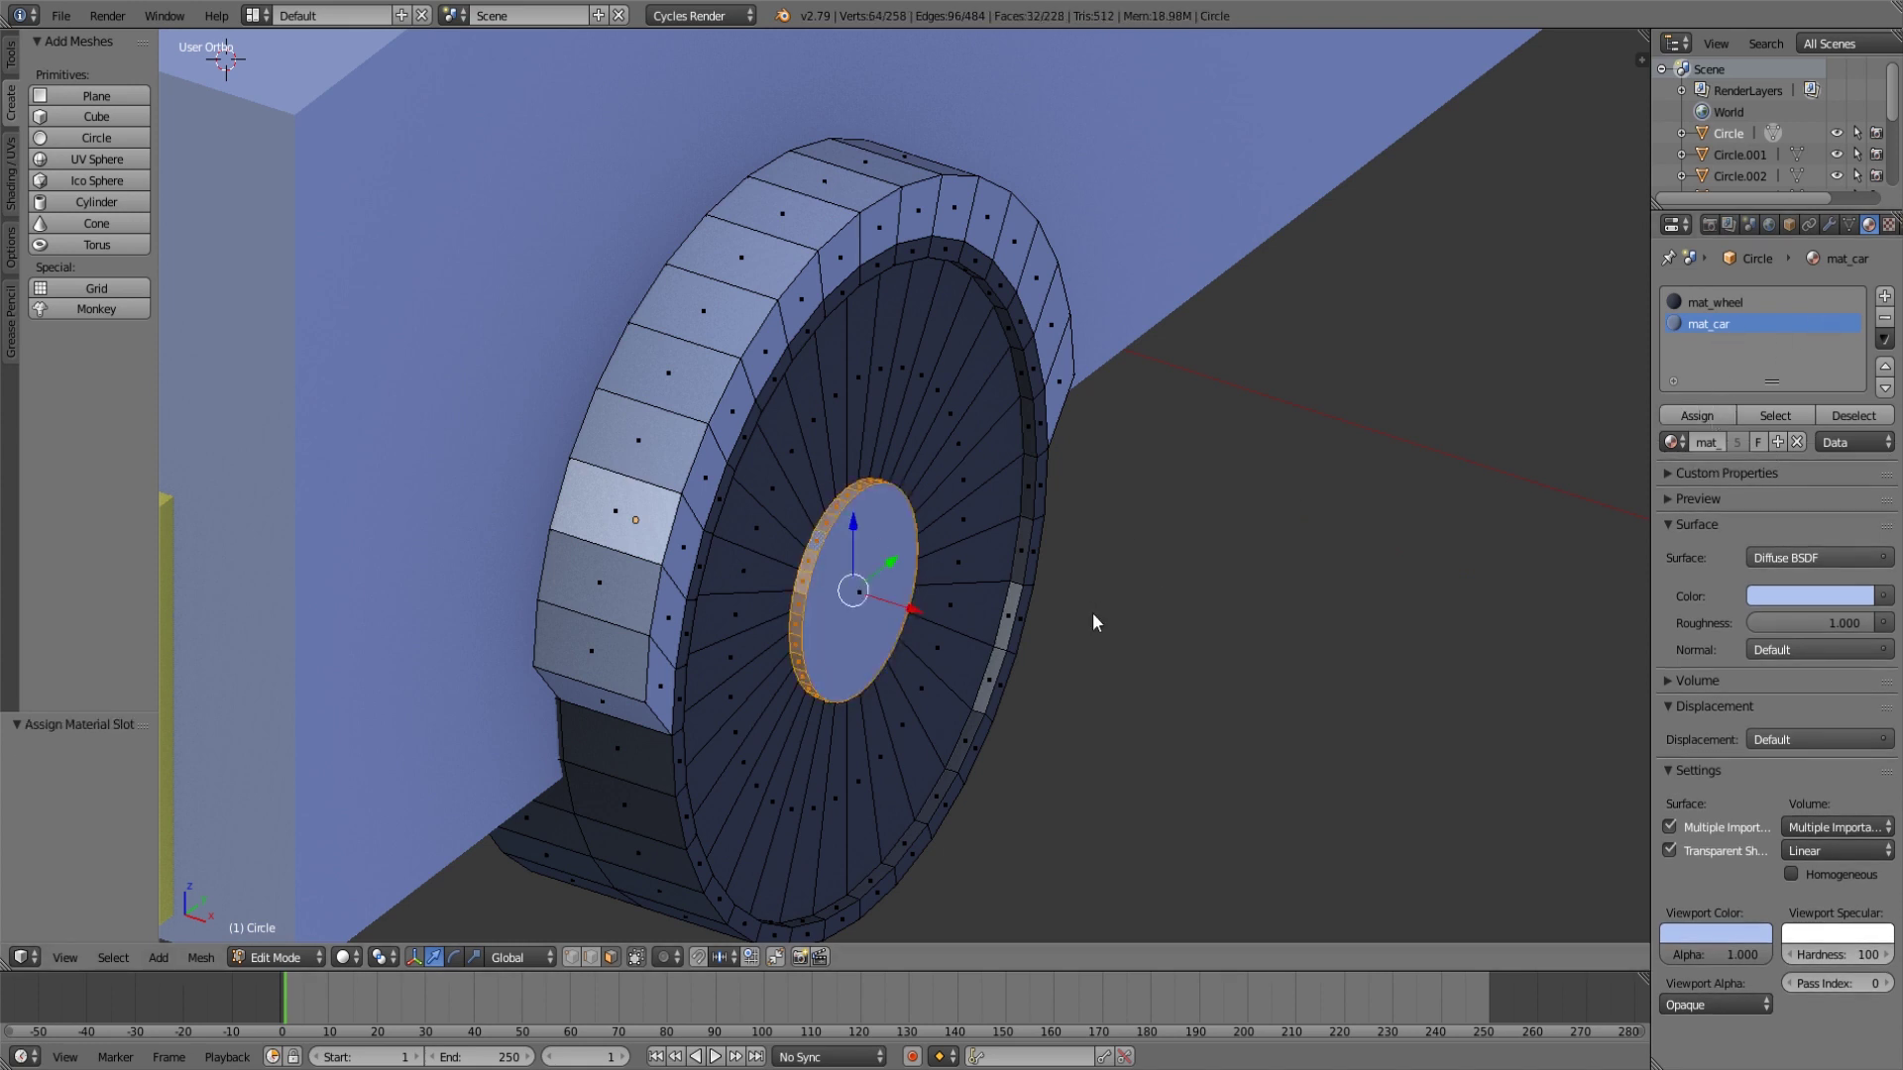
key("Tab")
scroll(1100, 610, "down", 10)
middle_click_drag(1286, 551, 996, 549)
scroll(1144, 481, "up", 5)
scroll(1146, 492, "down", 5)
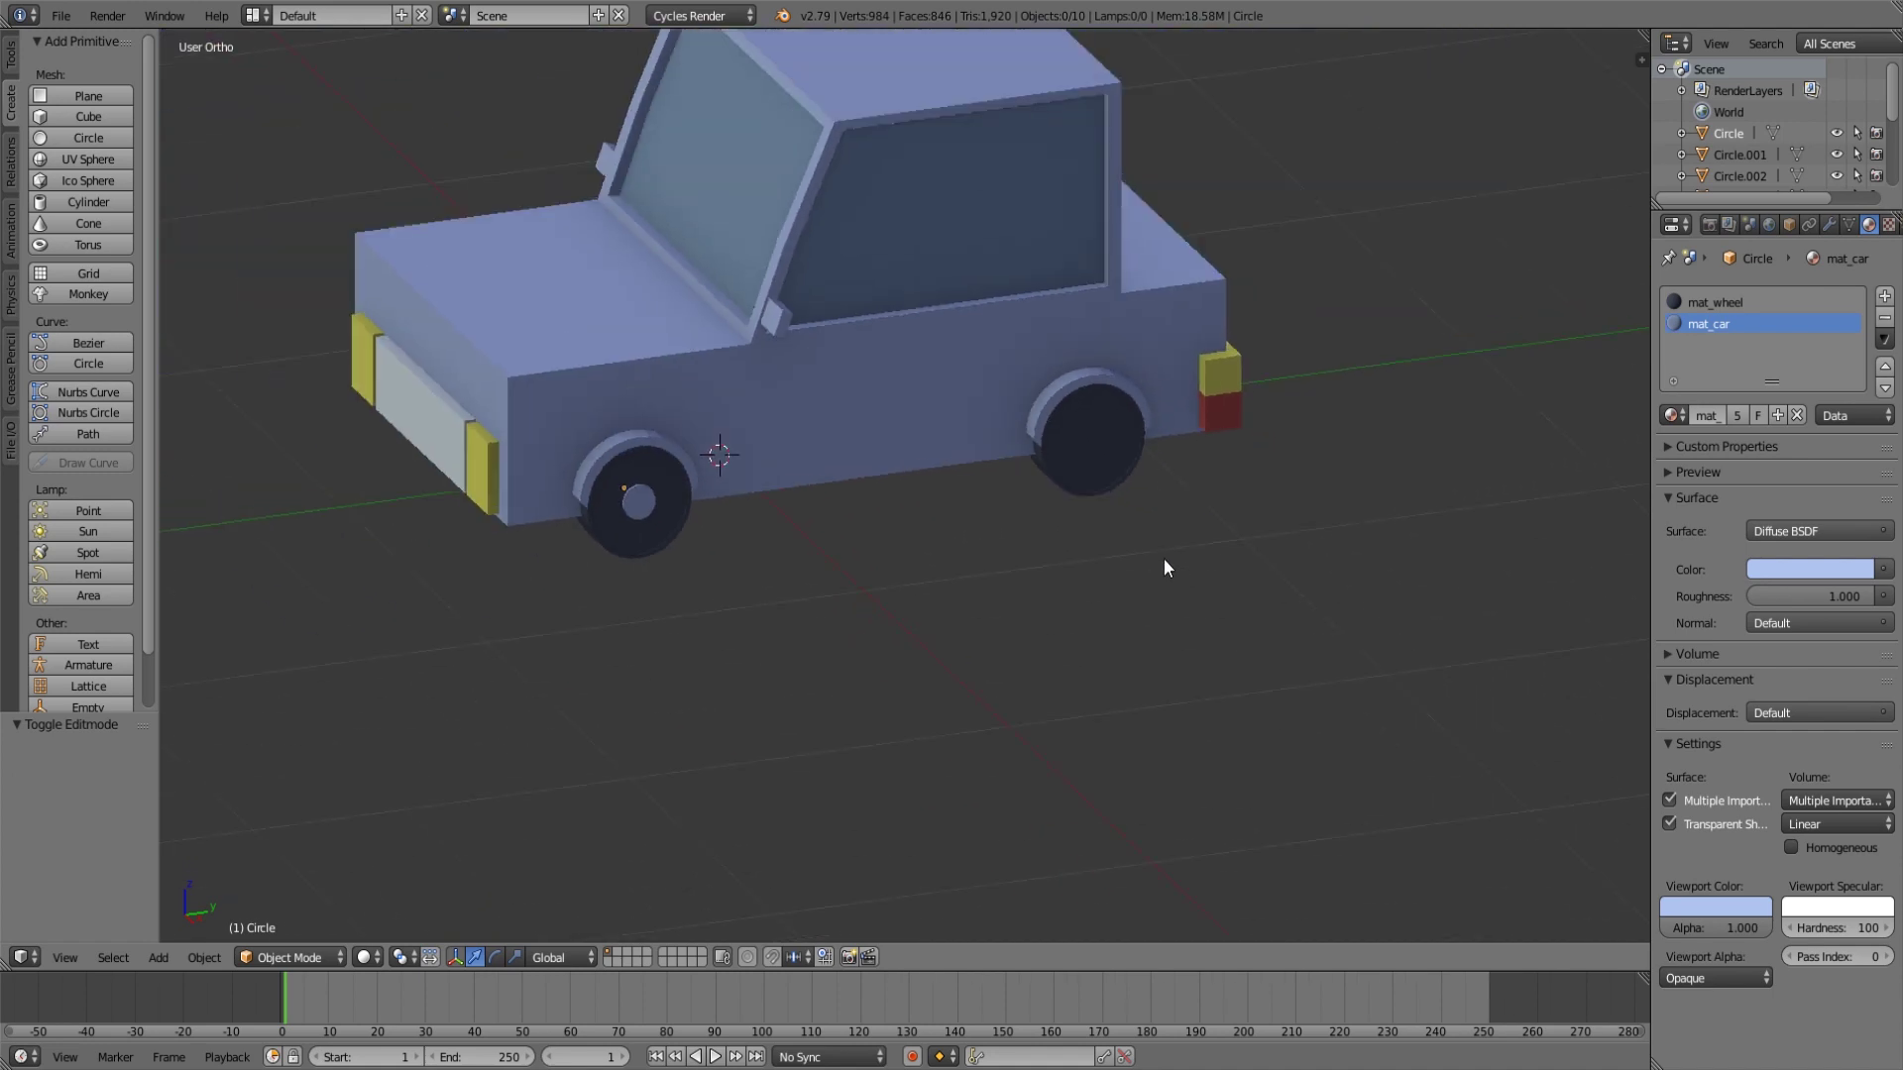
Delete the plain rear wheel and replace it with a duplicate of the front hub wheel moved 1.2 along Y.
right_click(1096, 444)
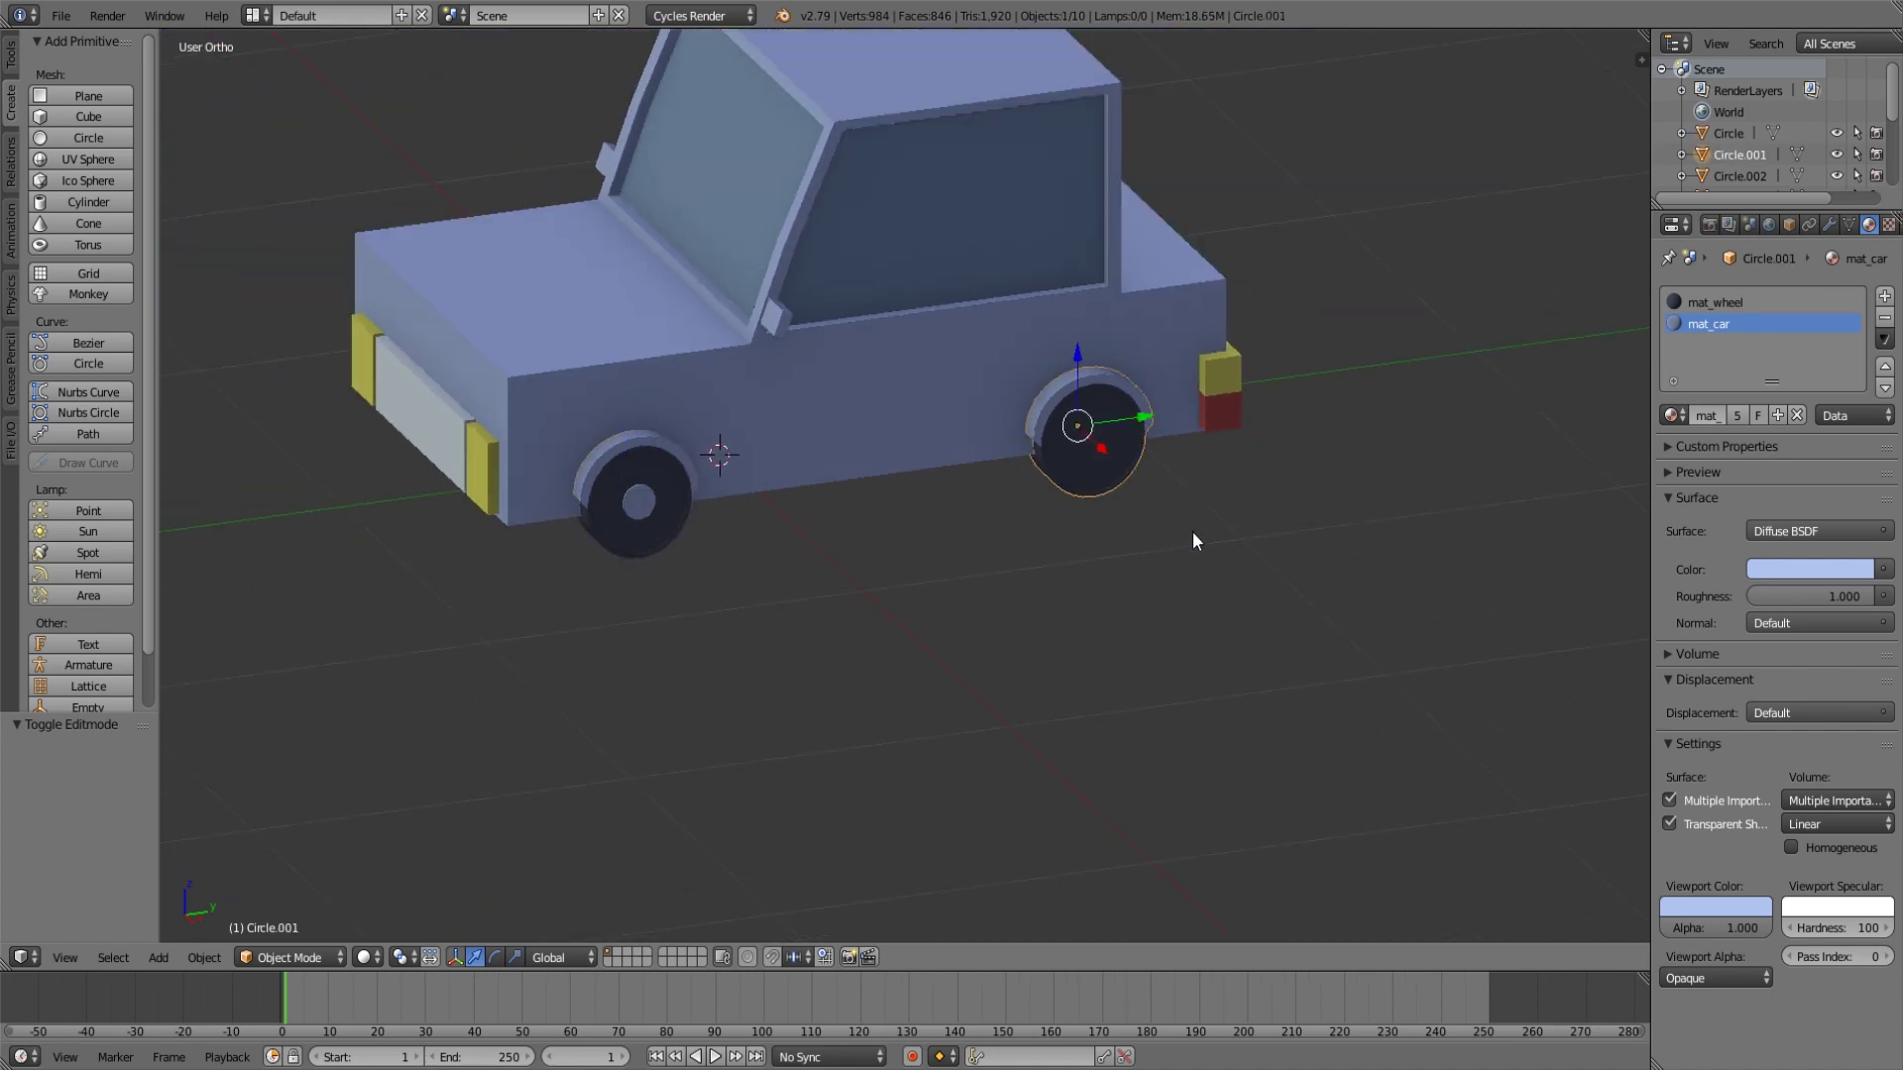
left_click(1089, 463)
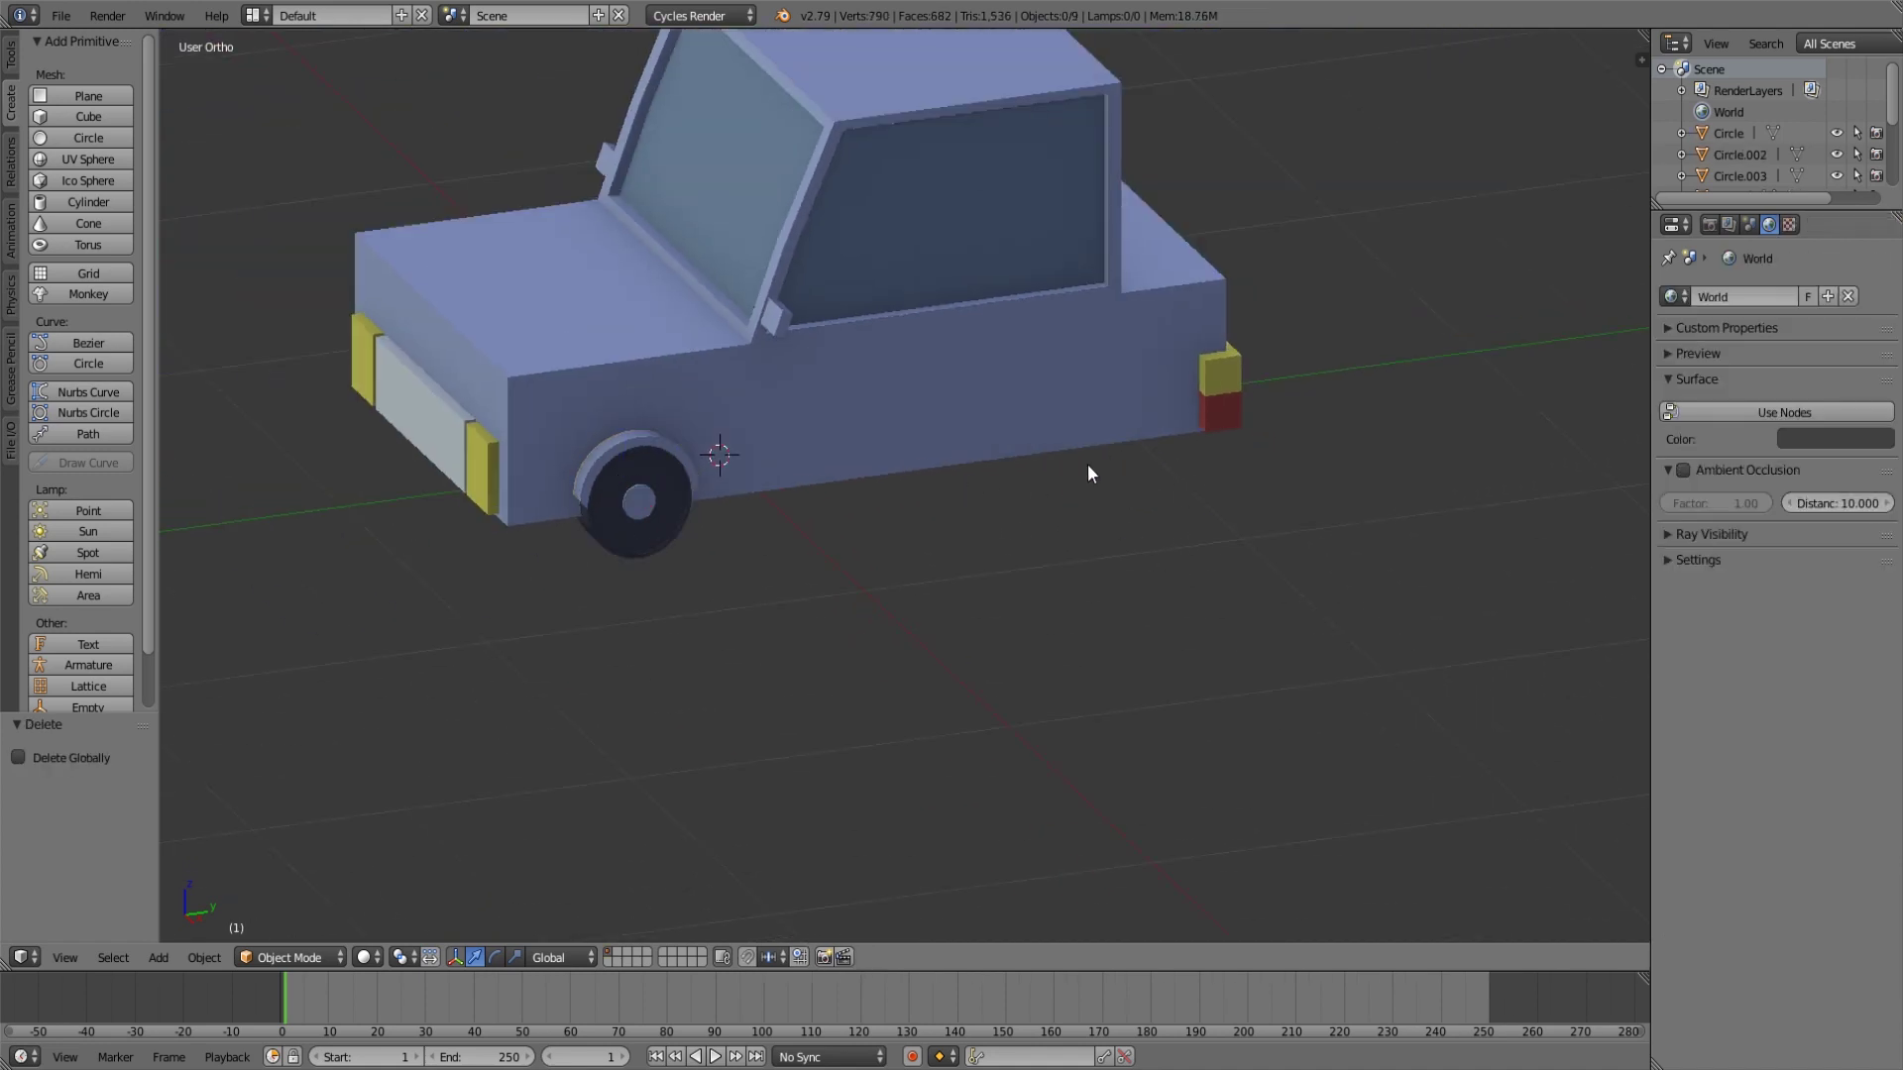
right_click(687, 490)
key("KP_3")
key("shift+d")
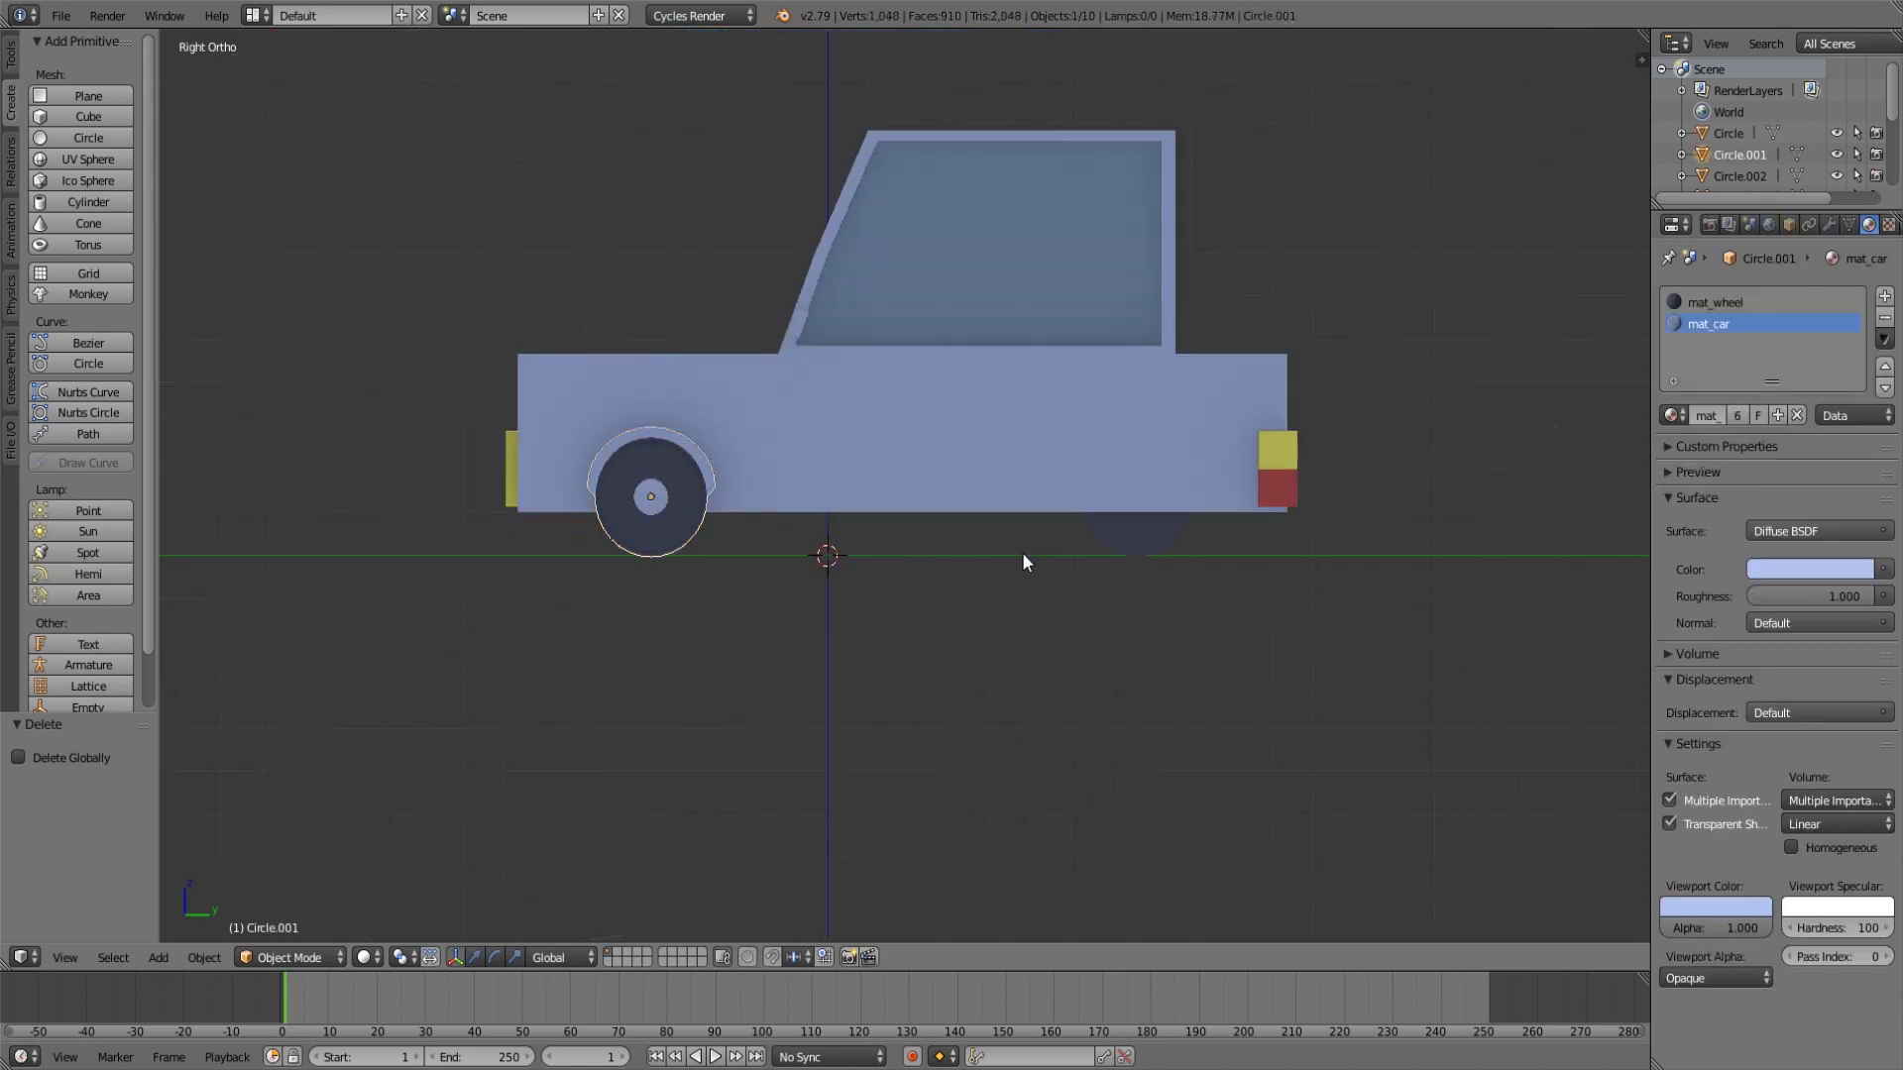
right_click(1022, 553)
key("g")
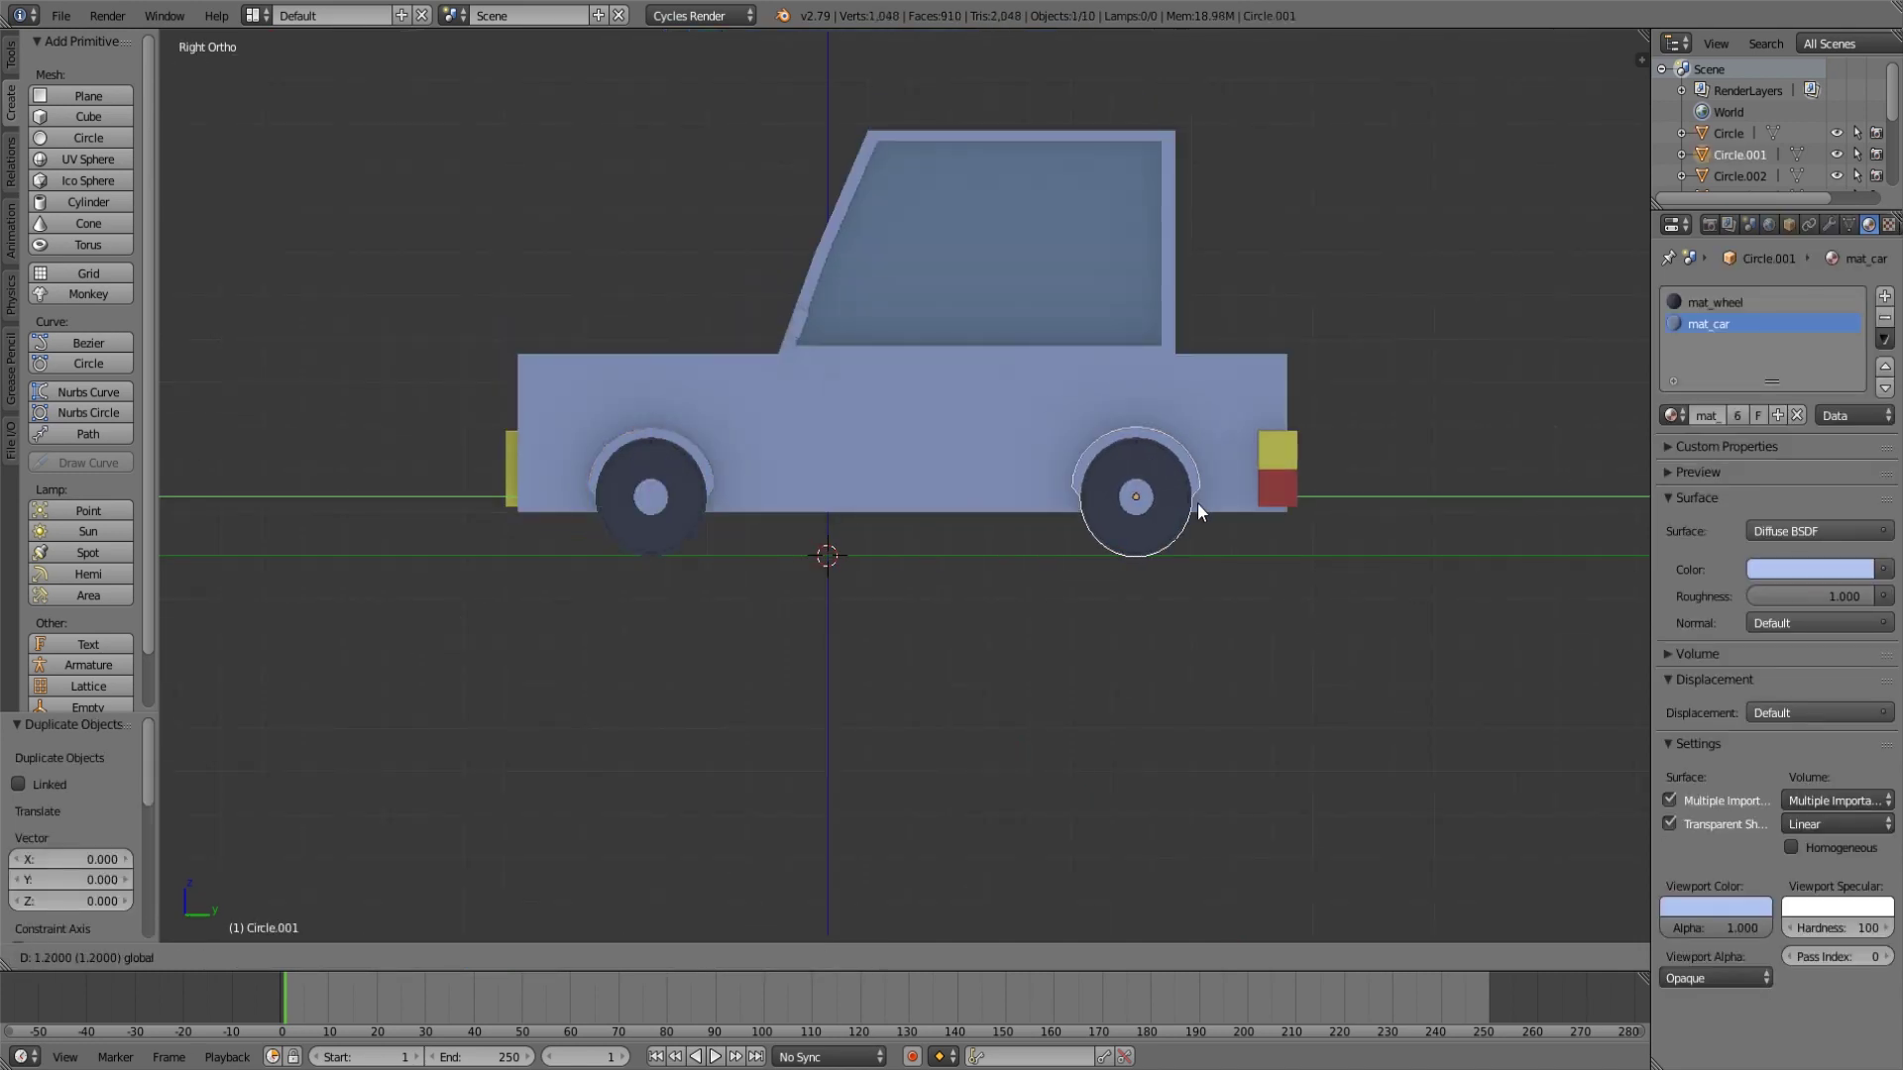
left_click(1198, 503)
key("a")
Delete the two plain wheels on the car's opposite side.
middle_click_drag(755, 574, 937, 627)
right_click(700, 583)
key("x")
left_click(1176, 575)
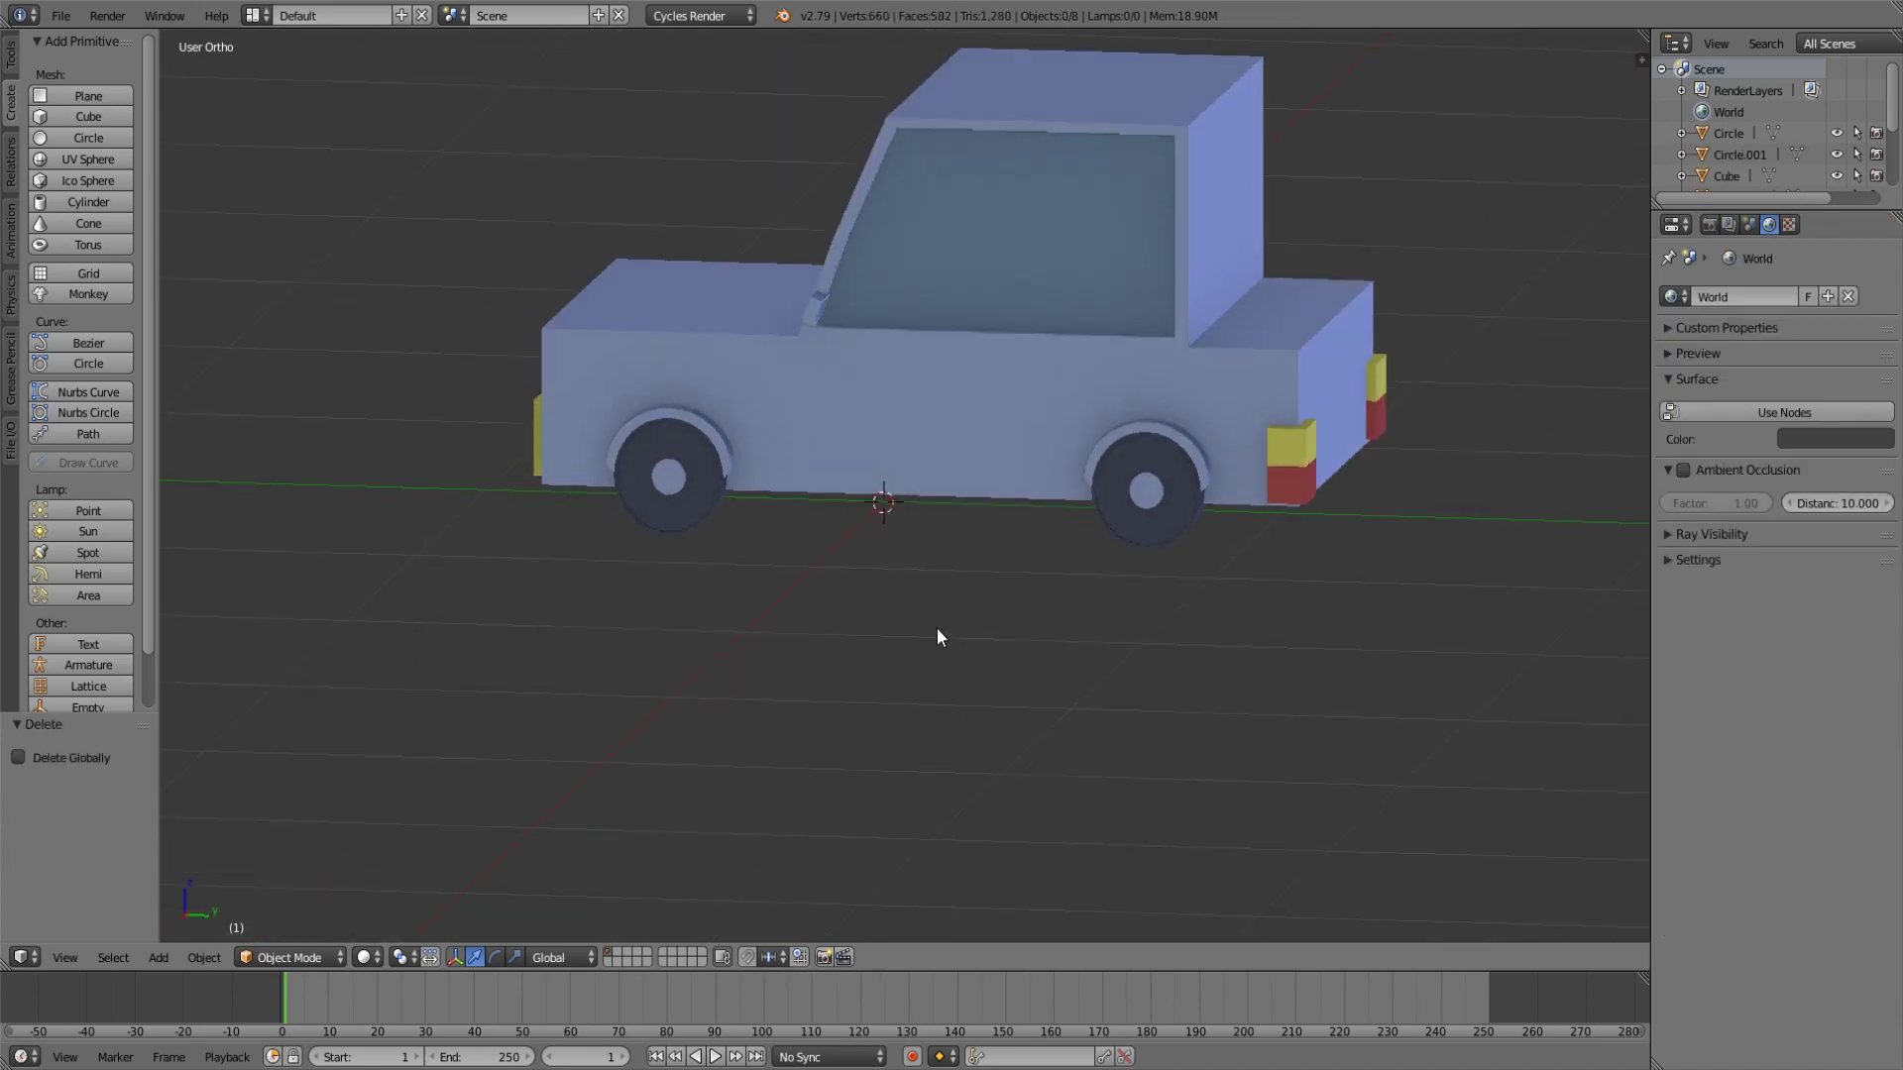
Duplicate both hub wheels in place and rotate the new pair 180° about Z.
right_click(675, 502)
right_click(1149, 492, "shift")
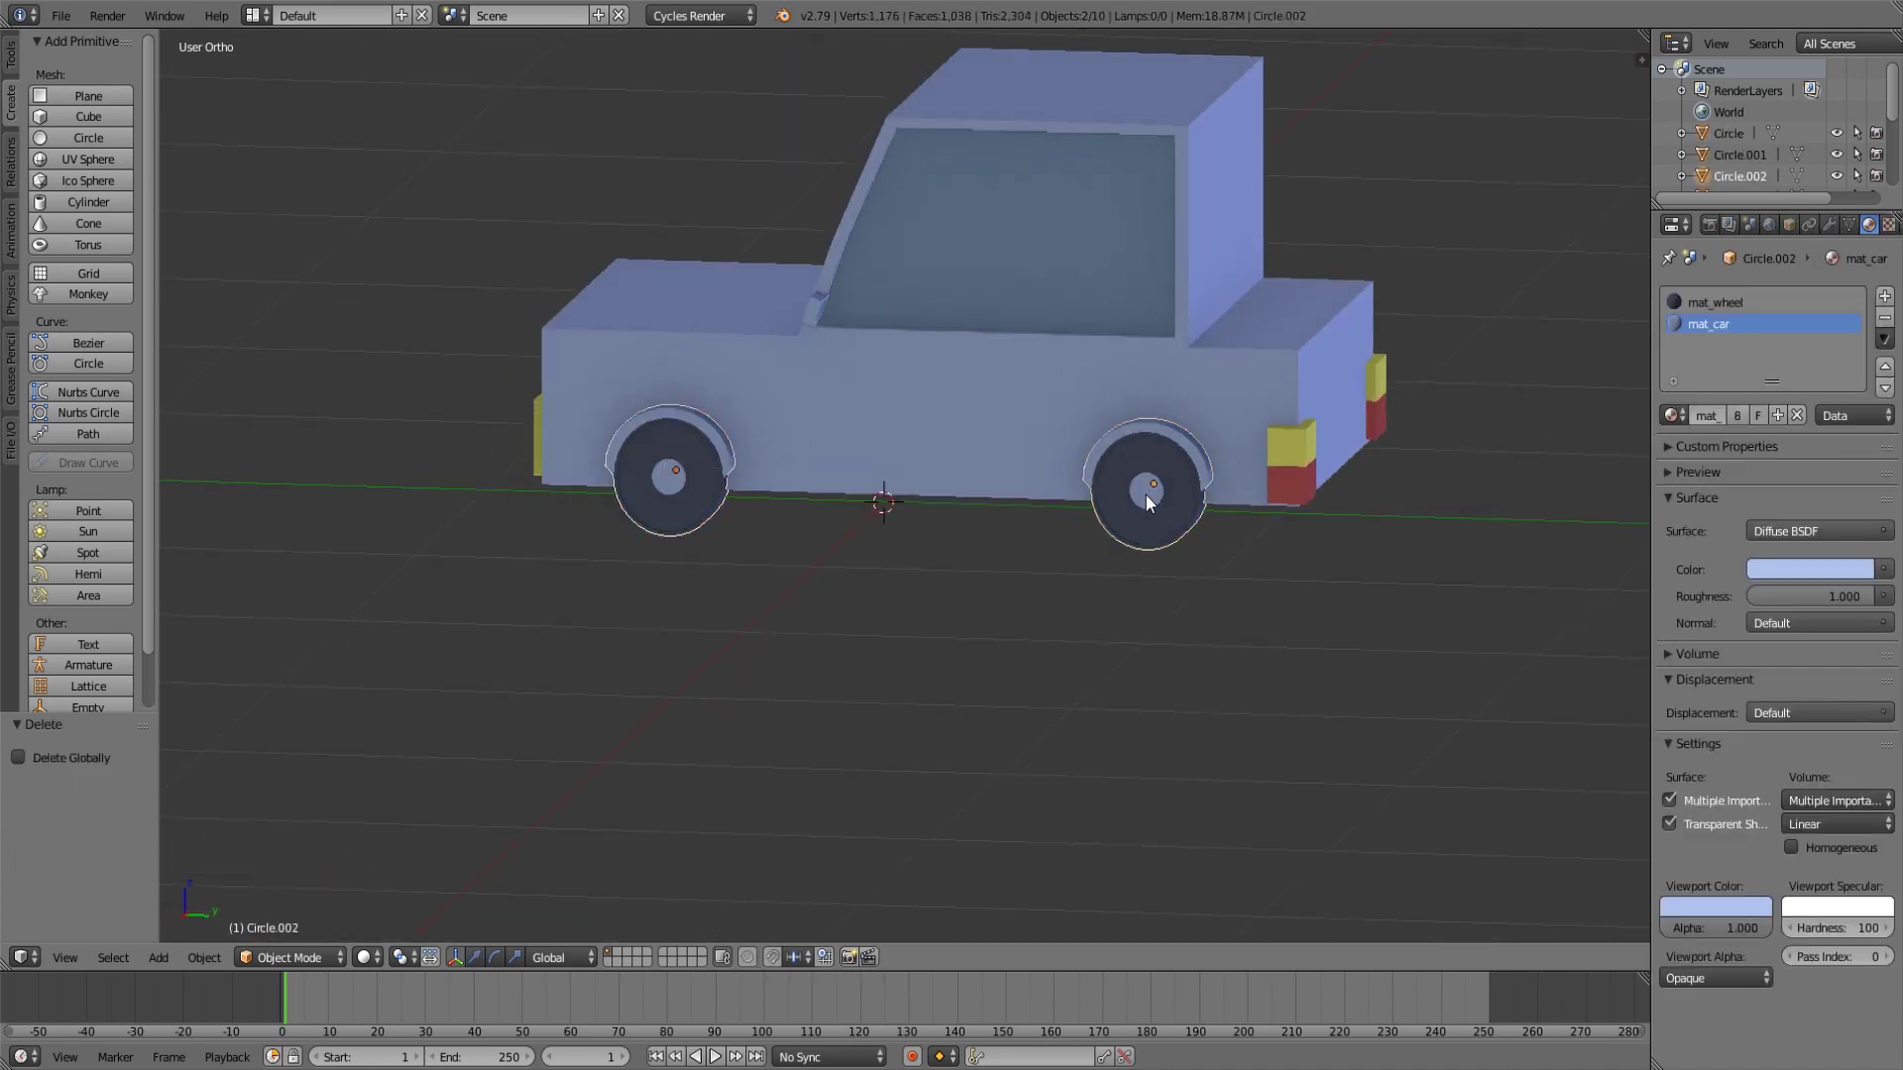
key("shift+d")
type("rz180")
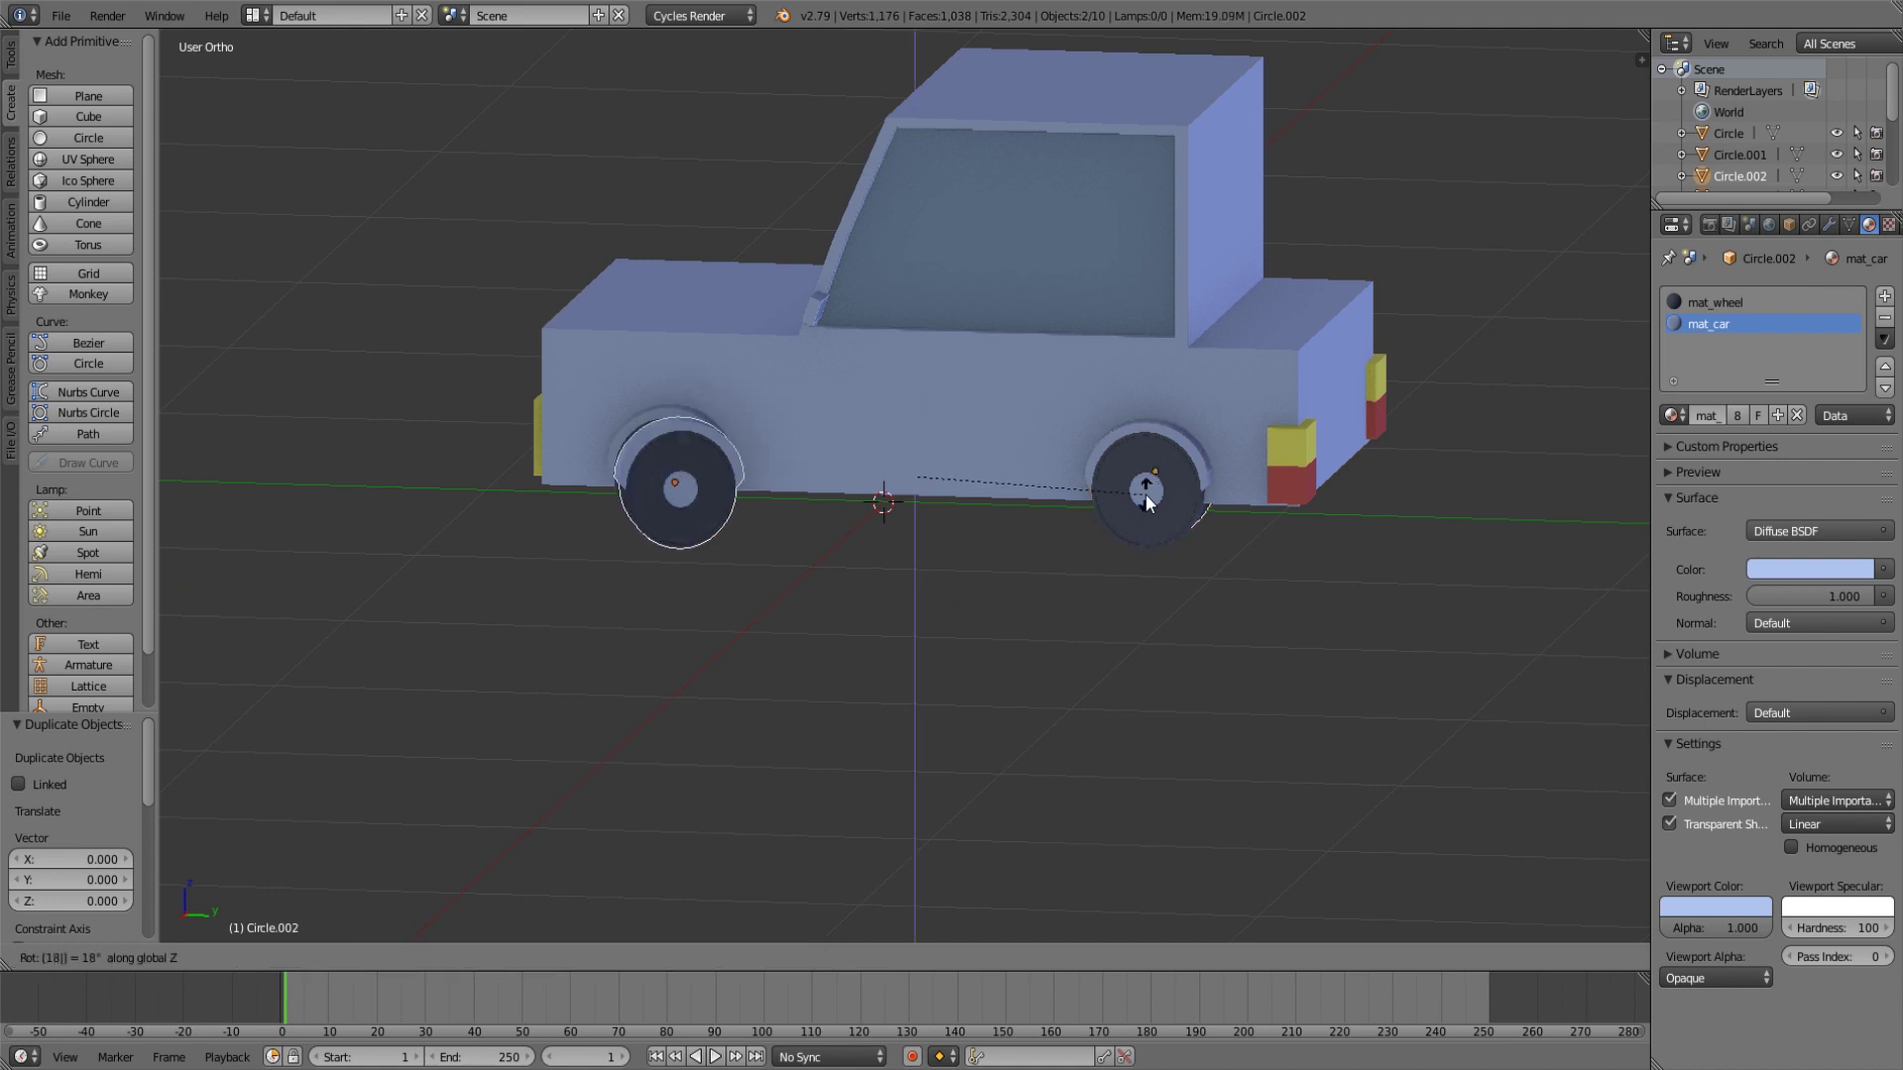
key("Return")
middle_click_drag(1144, 494, 1078, 536)
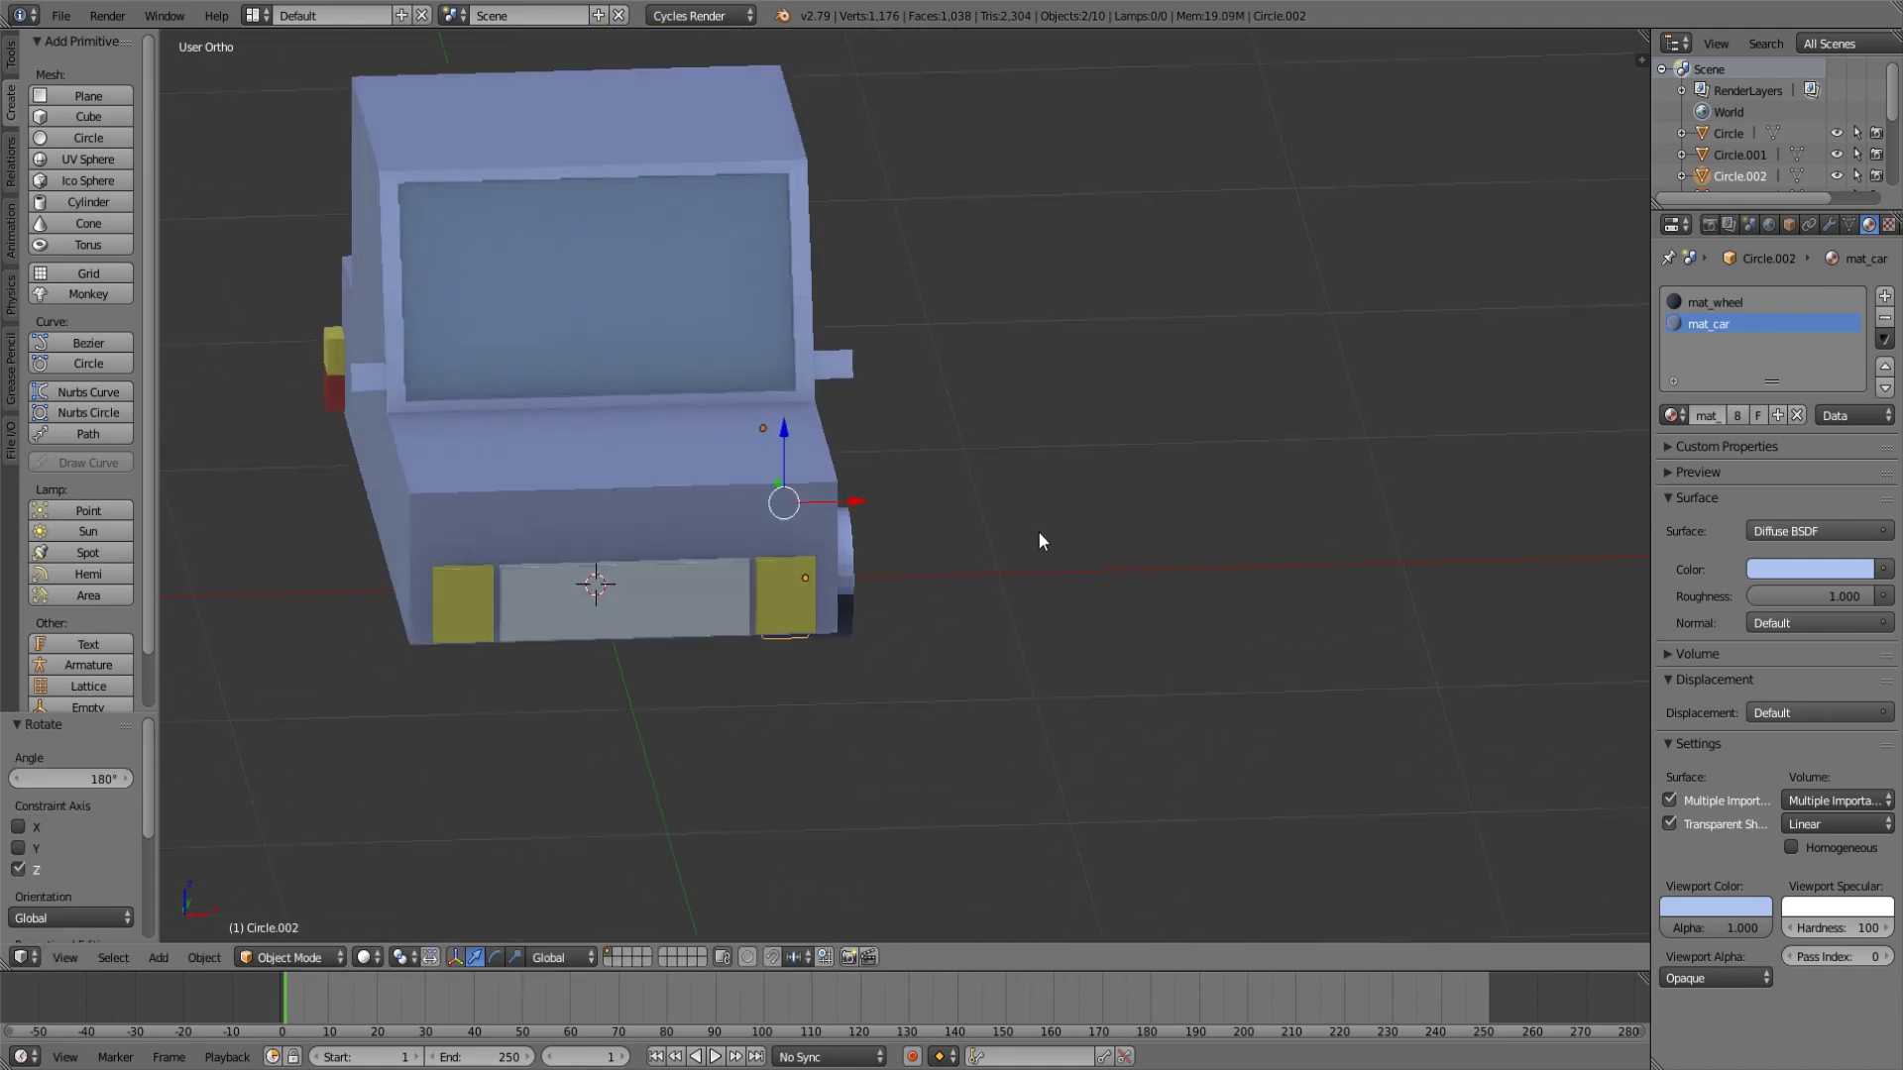
key("g")
key("y")
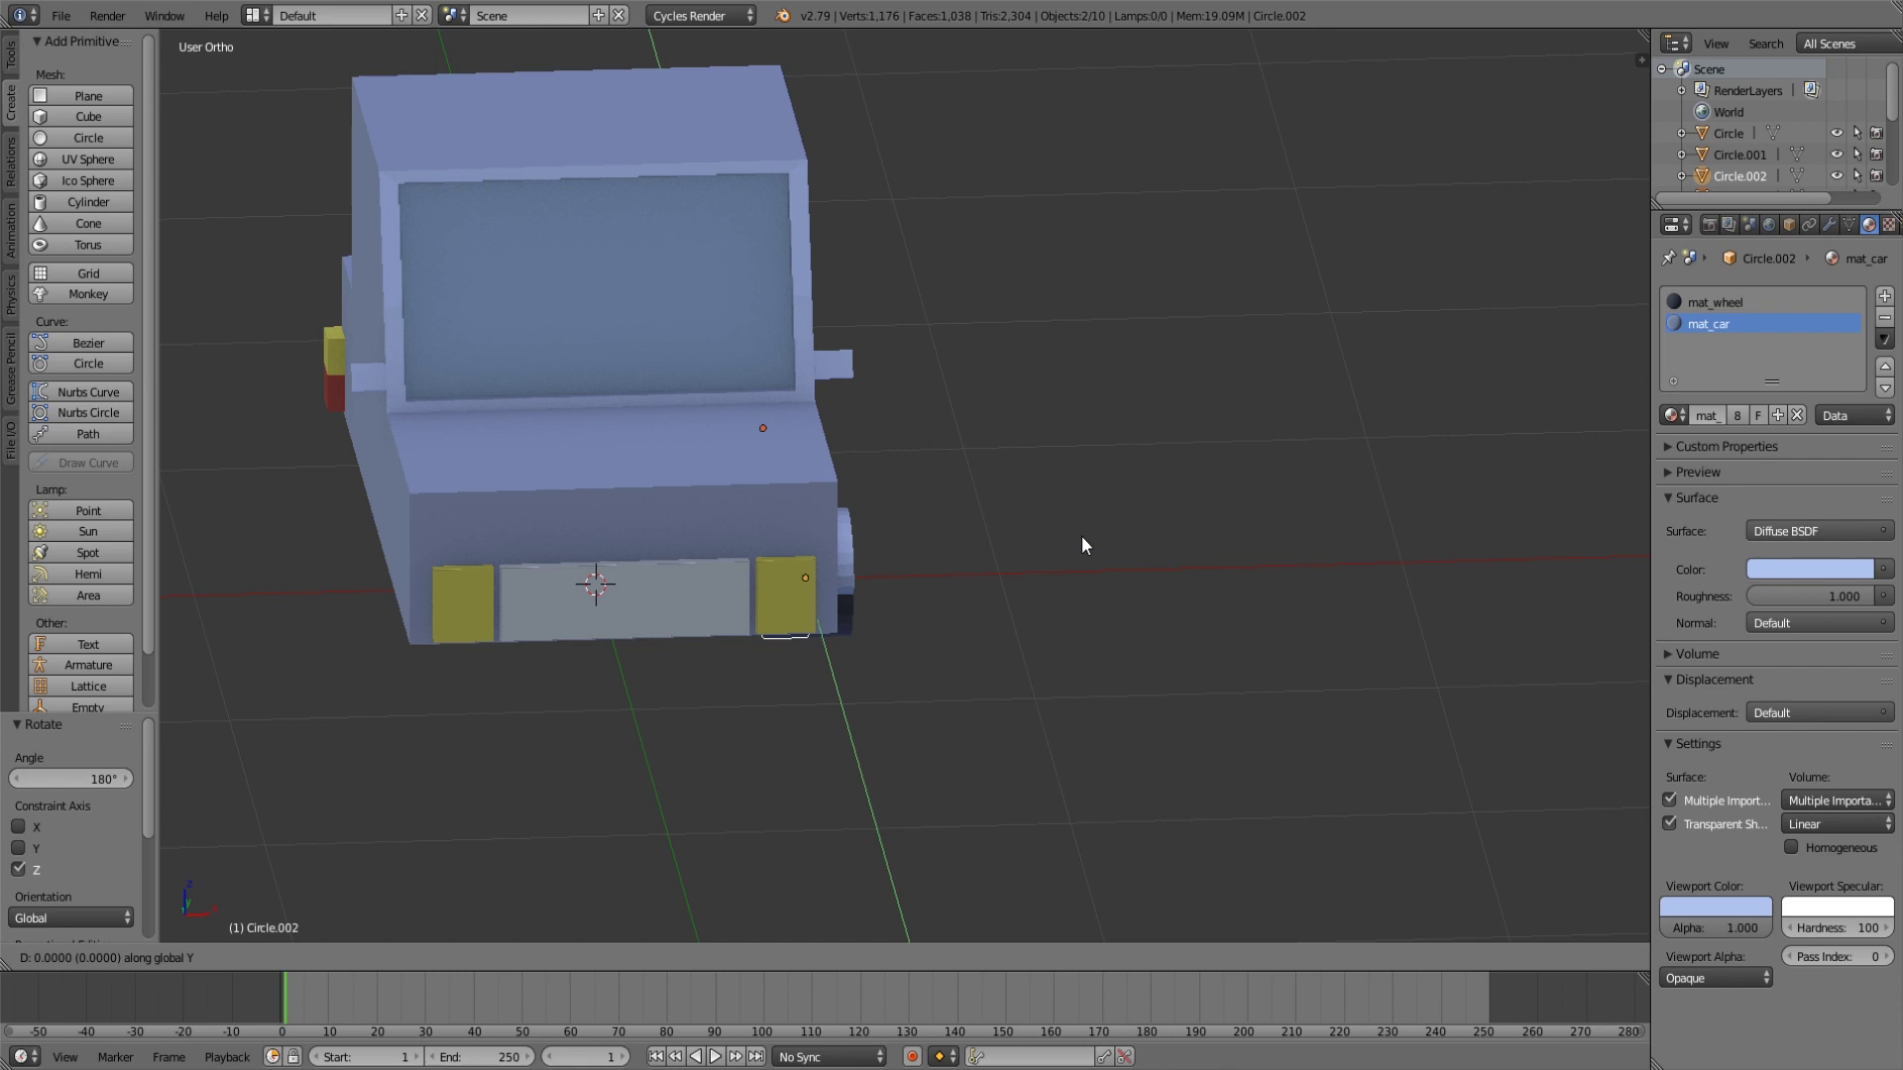
key("Escape")
Move the rotated pair of hub wheels along X onto the car's opposite side.
key("KP_1")
left_click_drag(868, 487, 472, 500)
middle_click_drag(471, 499, 495, 561)
key("g")
left_click_drag(492, 533, 492, 535)
key("a")
Select all four hub wheels and join them into one object.
right_click(474, 617)
right_click(296, 475, "shift")
key("a")
scroll(595, 567, "down", 3)
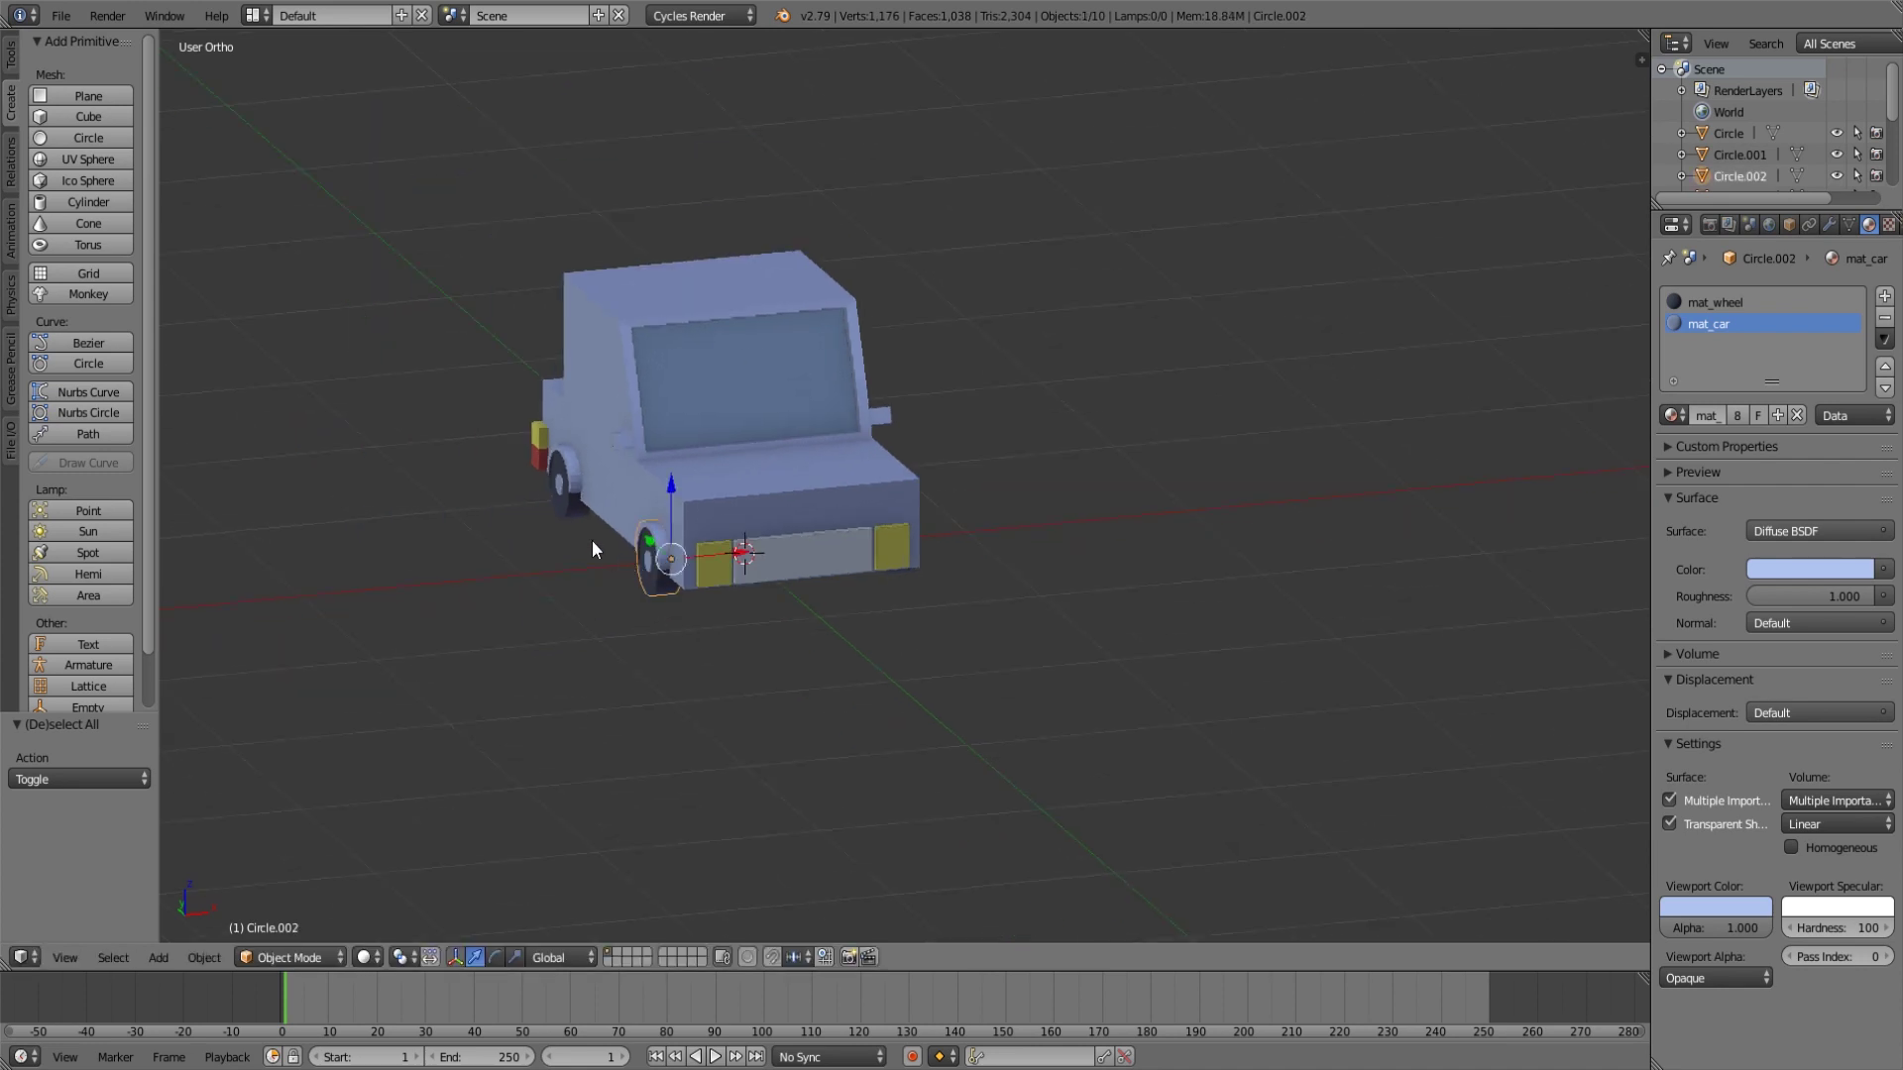
middle_click_drag(872, 563, 853, 592)
right_click(758, 514, "shift")
right_click(953, 440, "shift")
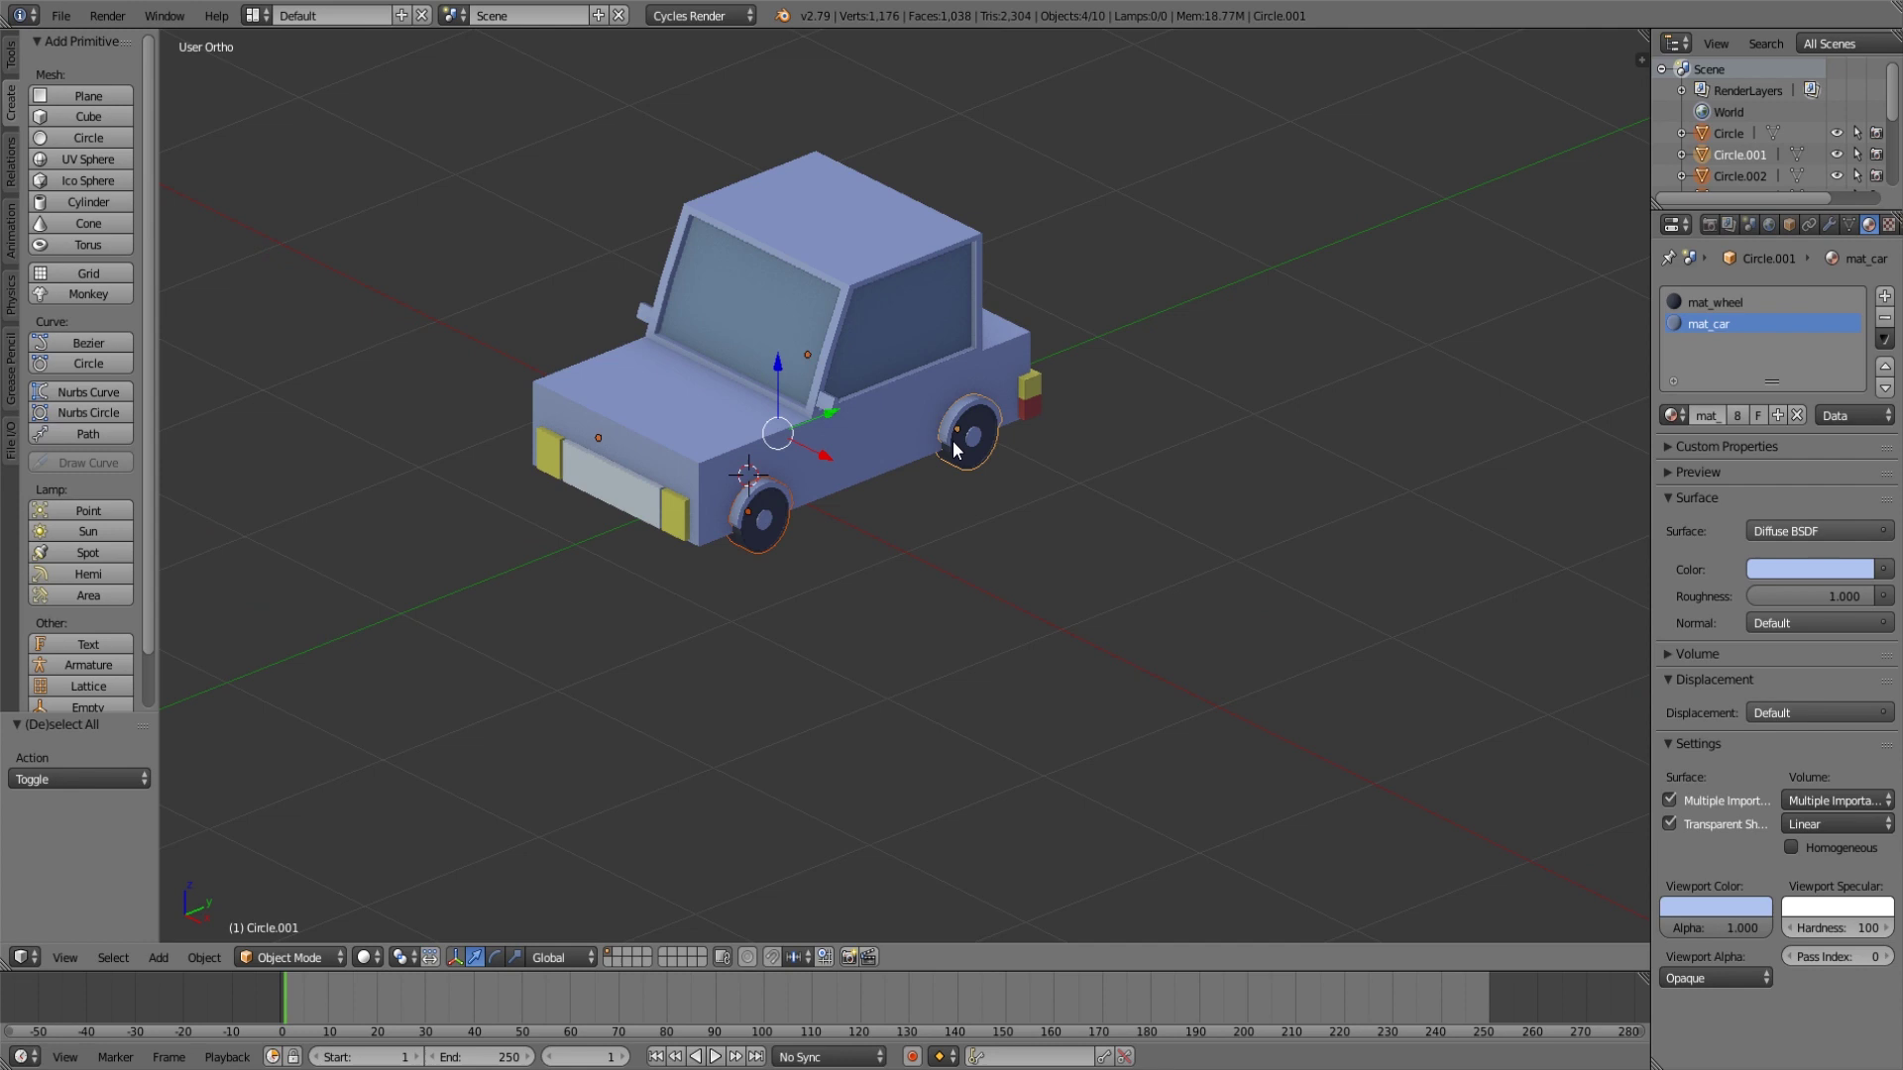
key("ctrl+j")
key("a")
Select both headlights and the grille and join them into one object.
scroll(640, 563, "up", 5)
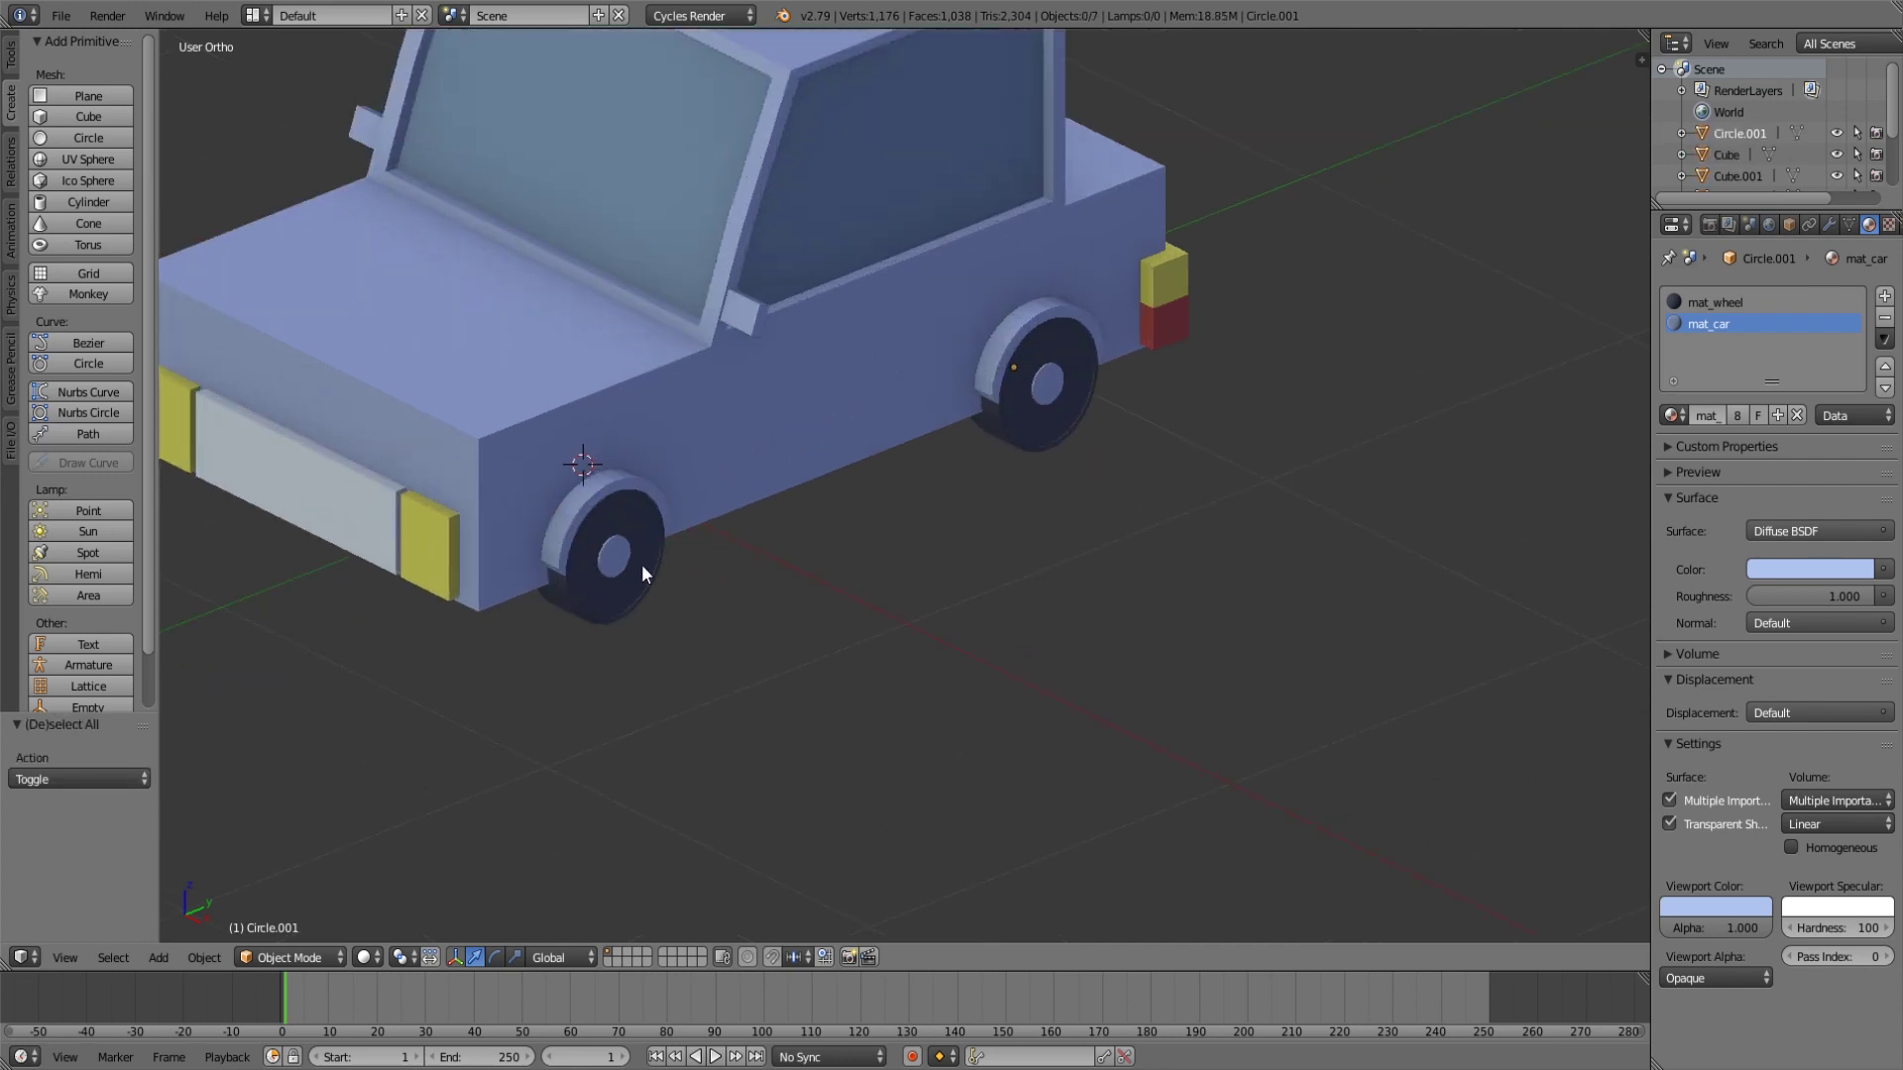
middle_click_drag(662, 595, 681, 595)
right_click(262, 601)
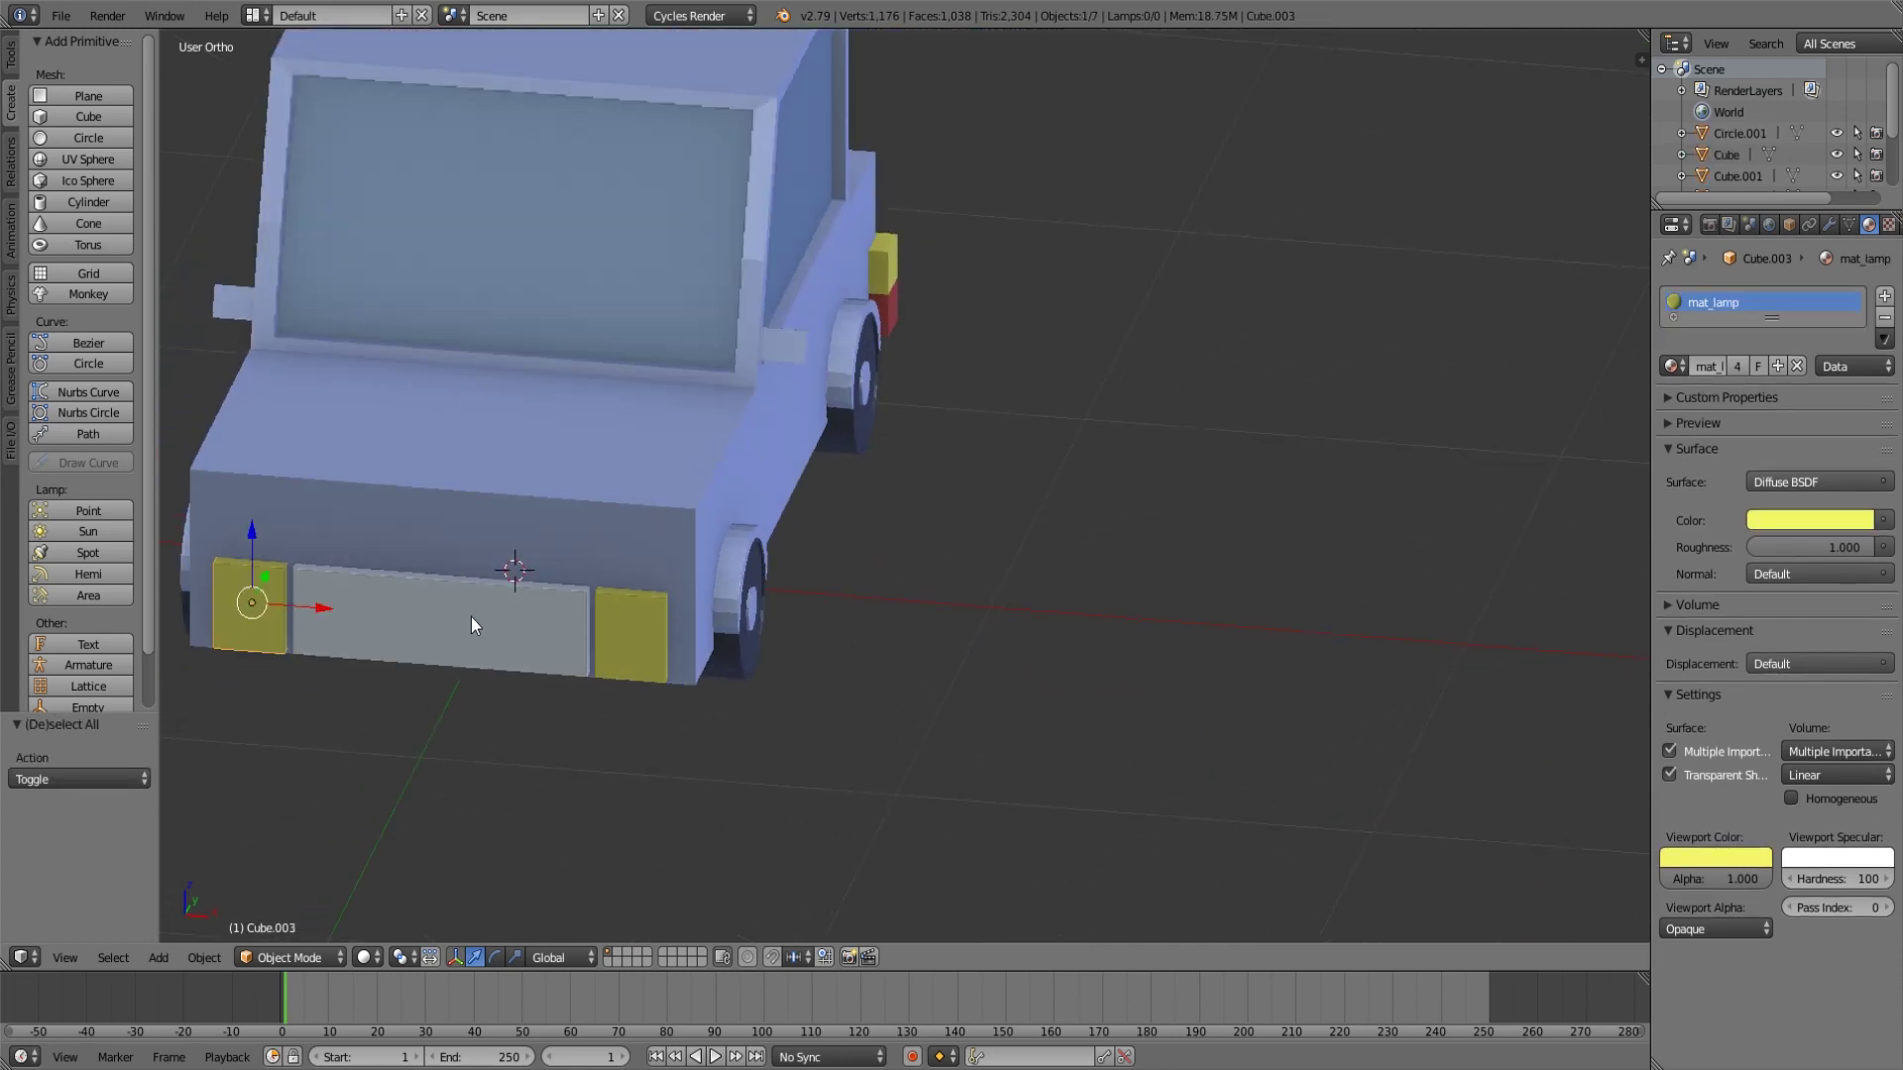
right_click(538, 640, "shift")
key("ctrl+j")
key("a")
Select the two tail lights and join them into one object.
scroll(1153, 525, "down", 3)
middle_click_drag(1153, 525, 1024, 545)
right_click(1025, 545)
right_click(1306, 543, "shift")
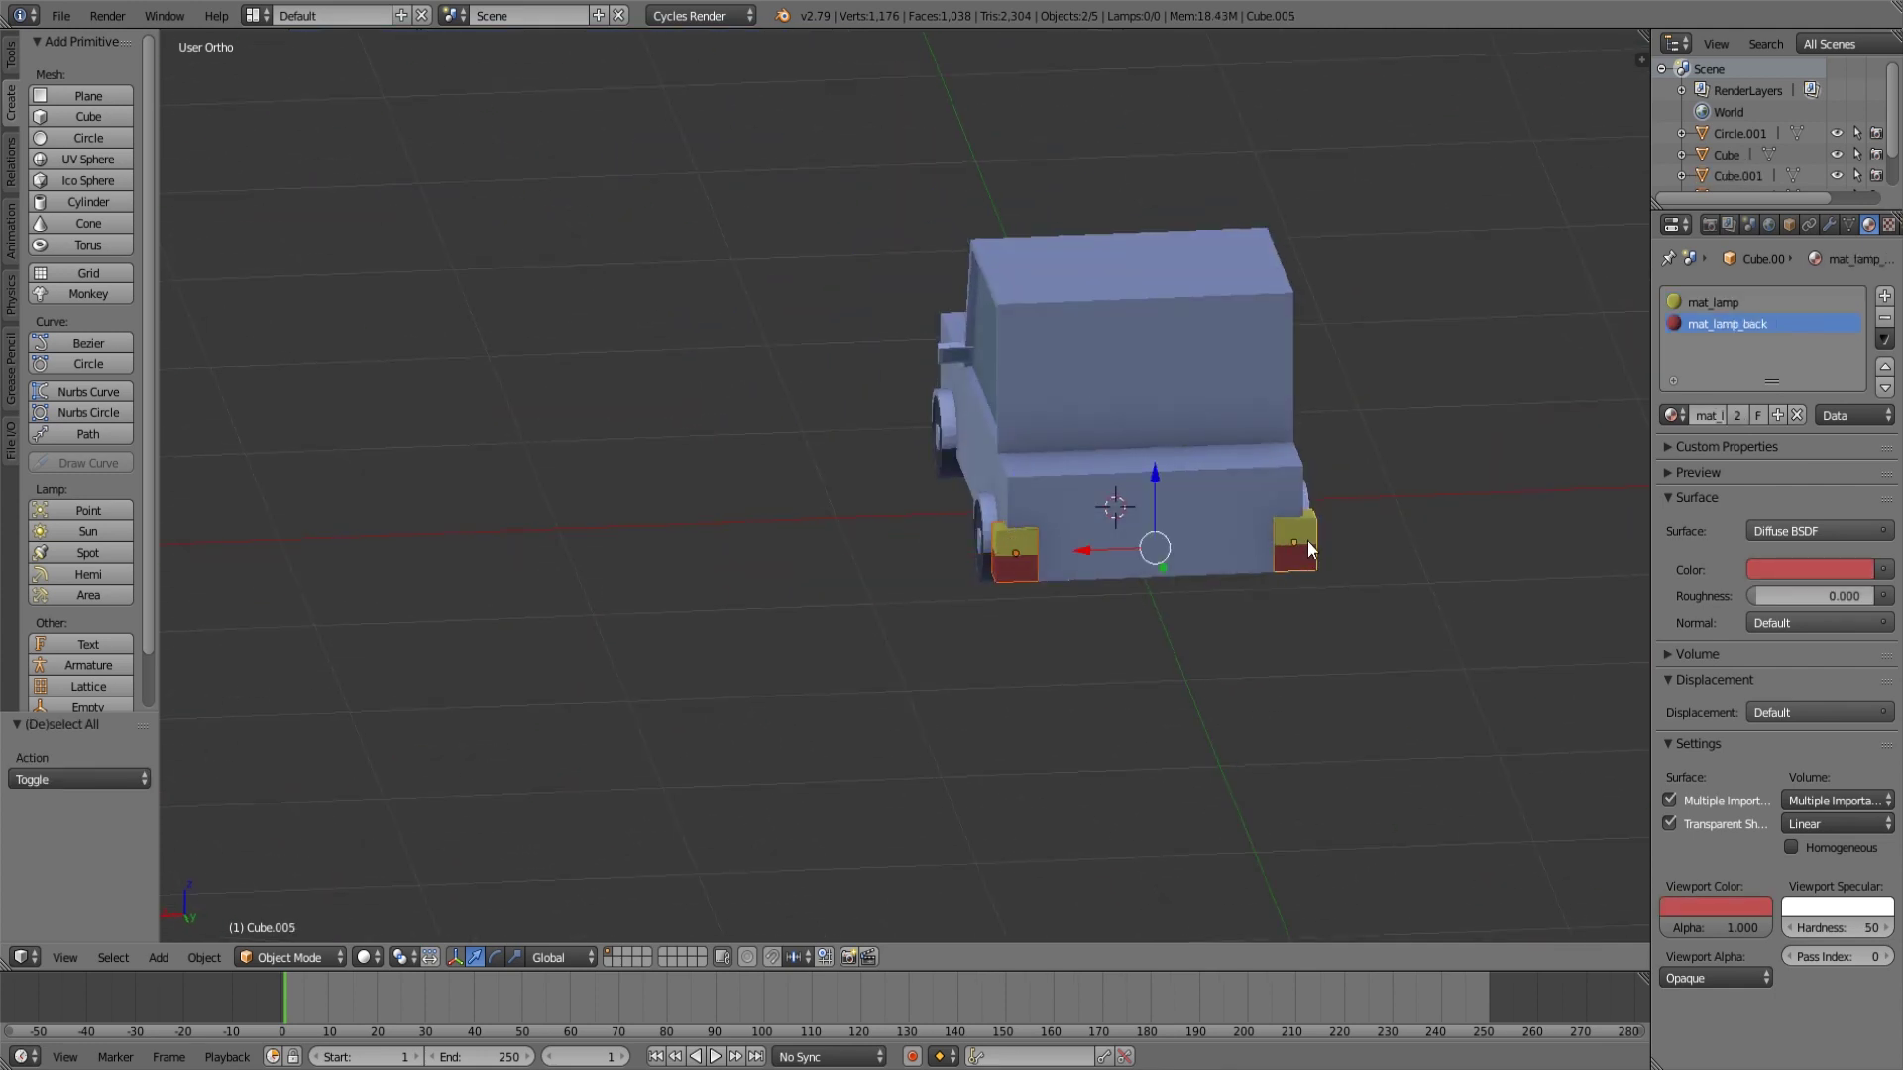
key("ctrl+j")
key("a")
Join the wheels, front lights with grille, tail lights and car body into a single object.
middle_click_drag(883, 622, 984, 593)
right_click(1052, 533)
right_click(1120, 543, "shift")
middle_click_drag(1120, 543, 633, 538)
right_click(633, 535, "shift")
key("a")
key("ctrl+j")
key("a")
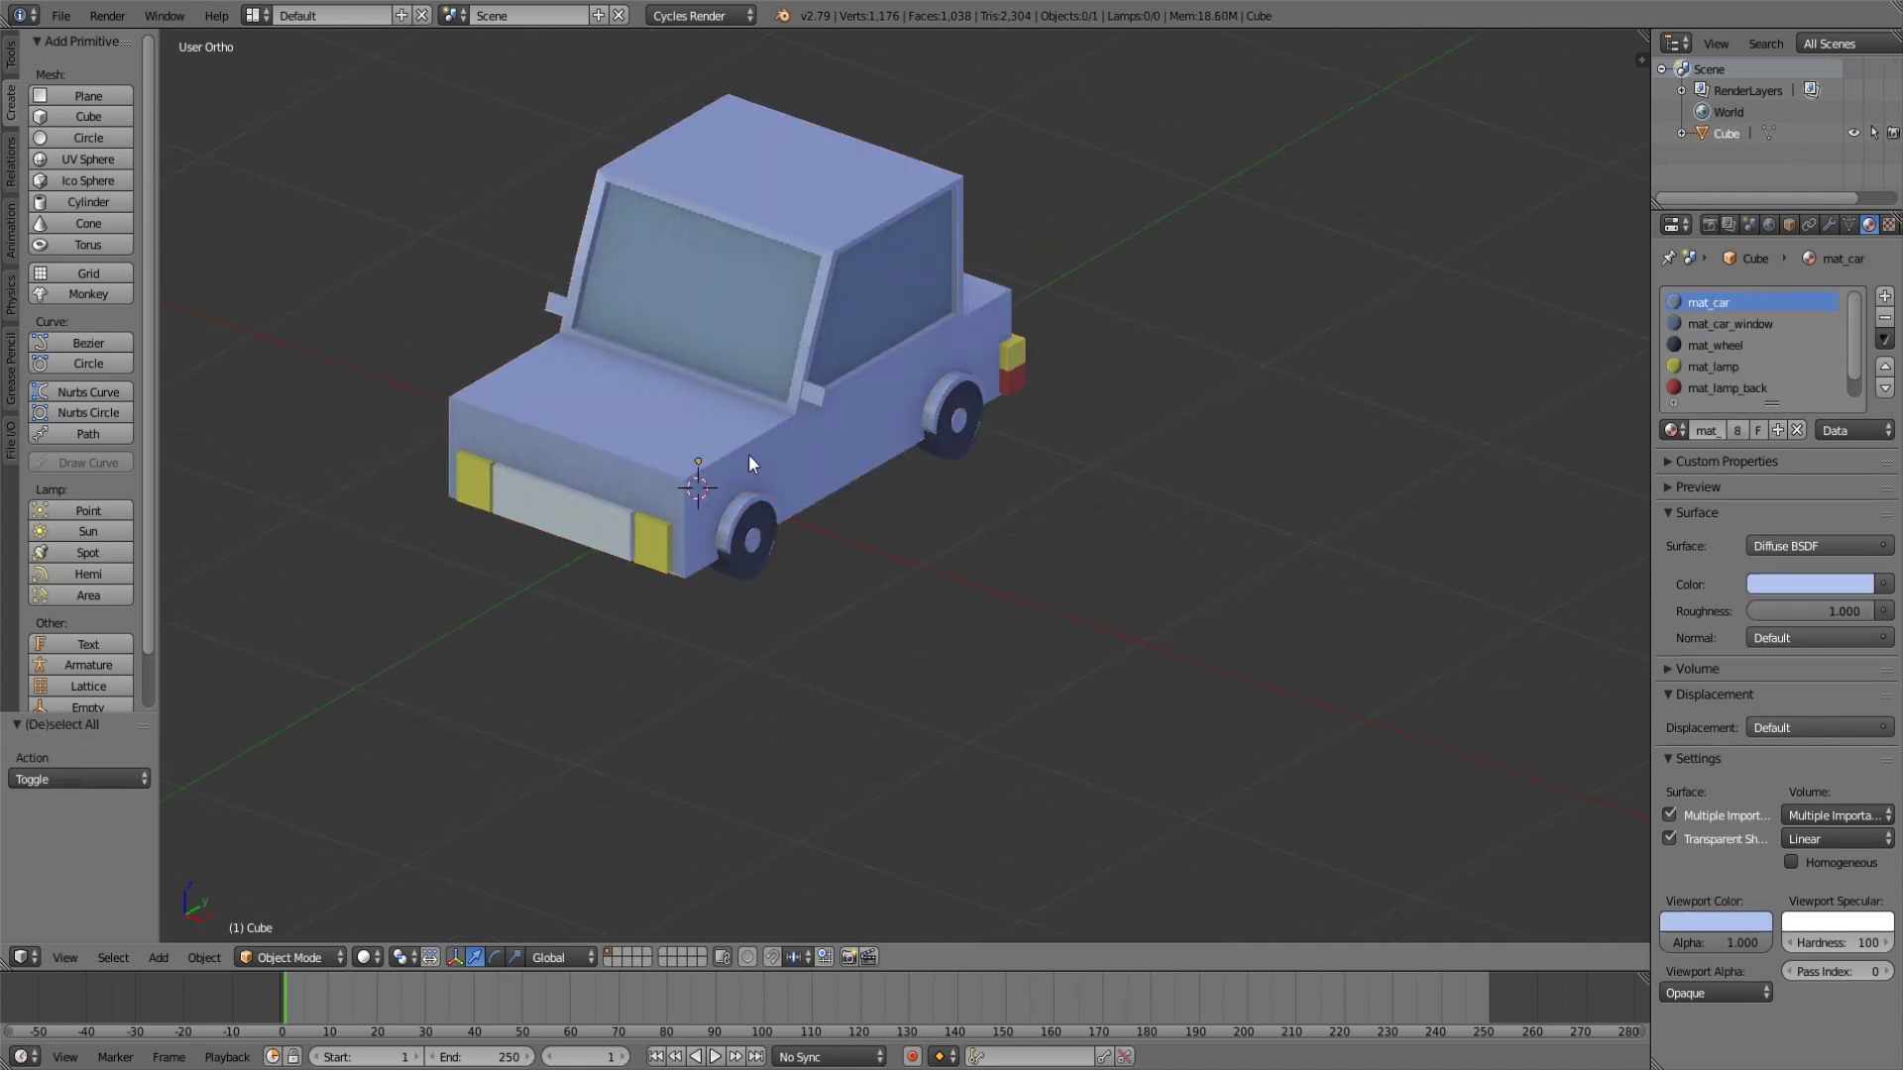
Try moving the joined car to check that all its parts travel together as one object.
scroll(749, 454, "down", 3)
right_click(791, 421)
key("g")
right_click(820, 382)
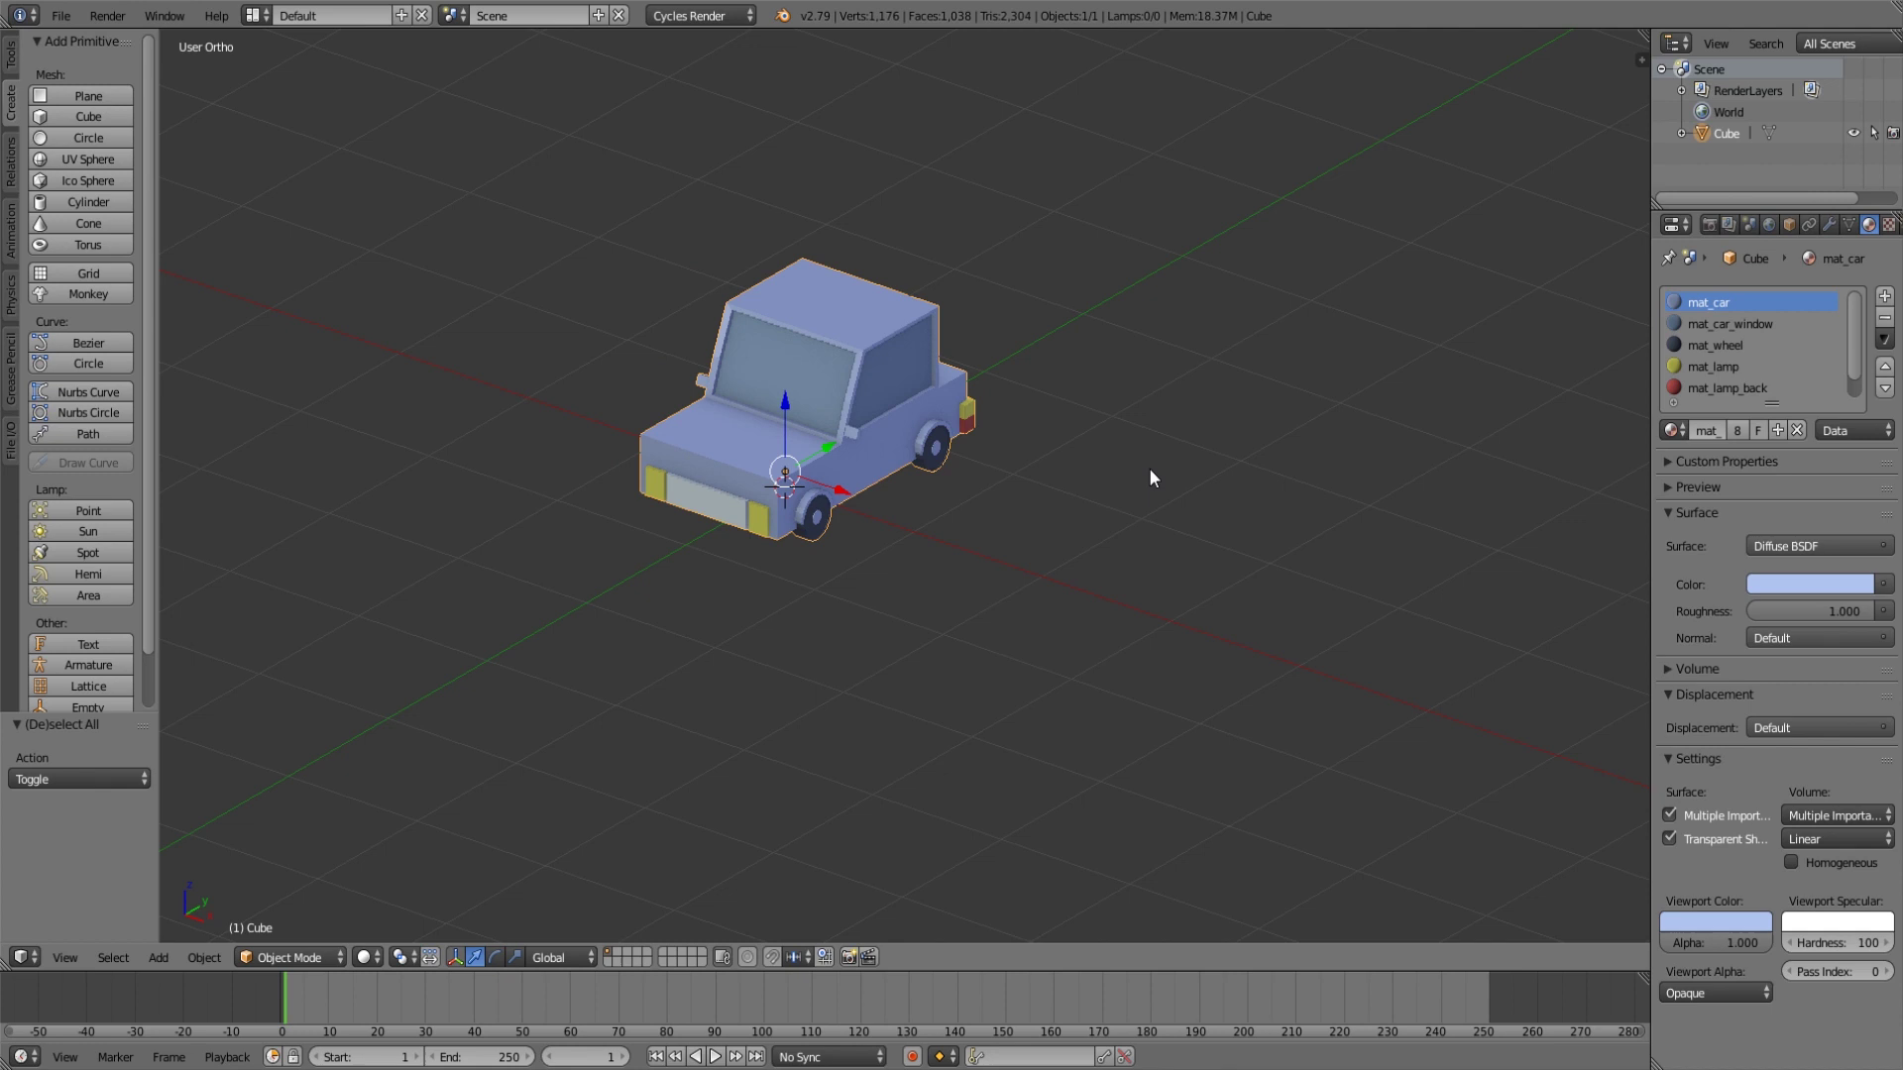
key("a")
scroll(1155, 510, "down", 4)
middle_click_drag(973, 480, 1288, 495)
scroll(930, 473, "up", 5)
scroll(968, 620, "up", 3)
scroll(1026, 620, "down", 5)
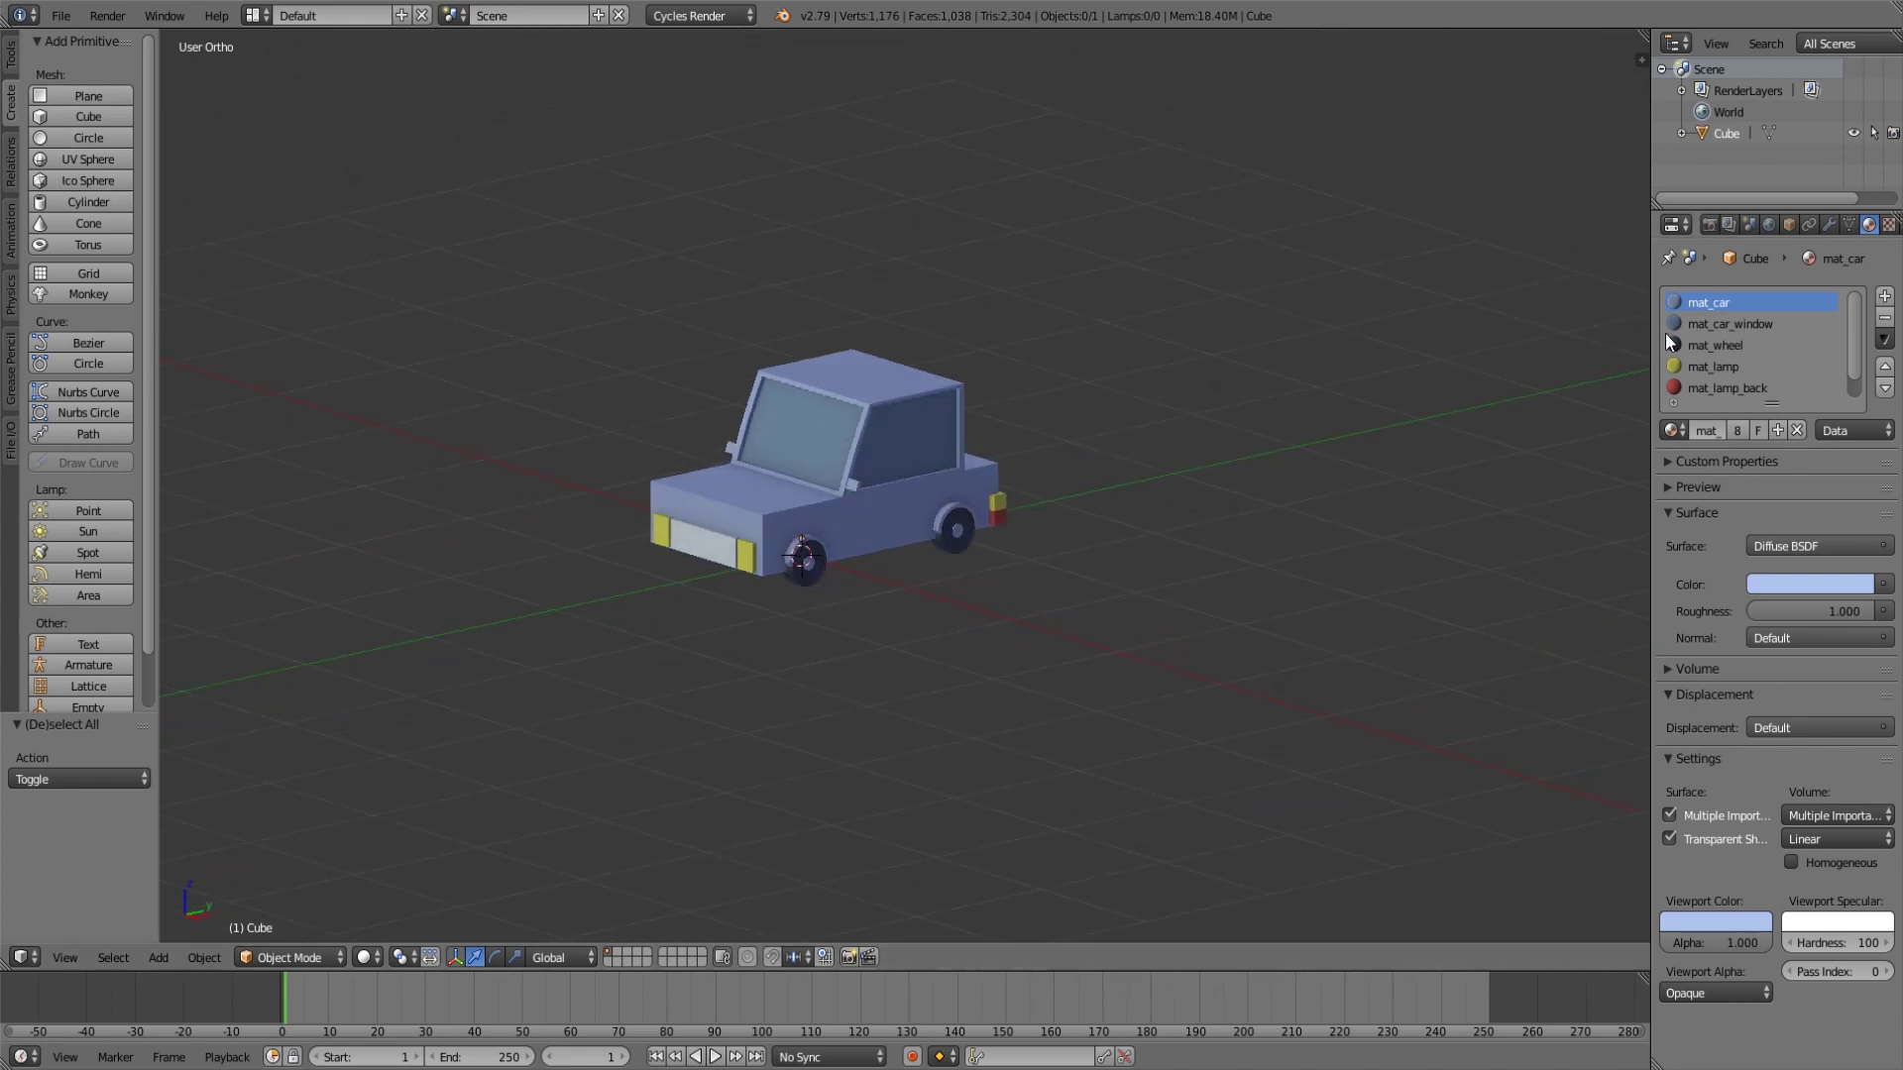
Change the diffuse surface colour of the mat_car_window material to light cyan and open its viewport colour for editing.
left_click(1744, 331)
left_click(1799, 585)
left_click_drag(1775, 335, 1860, 301)
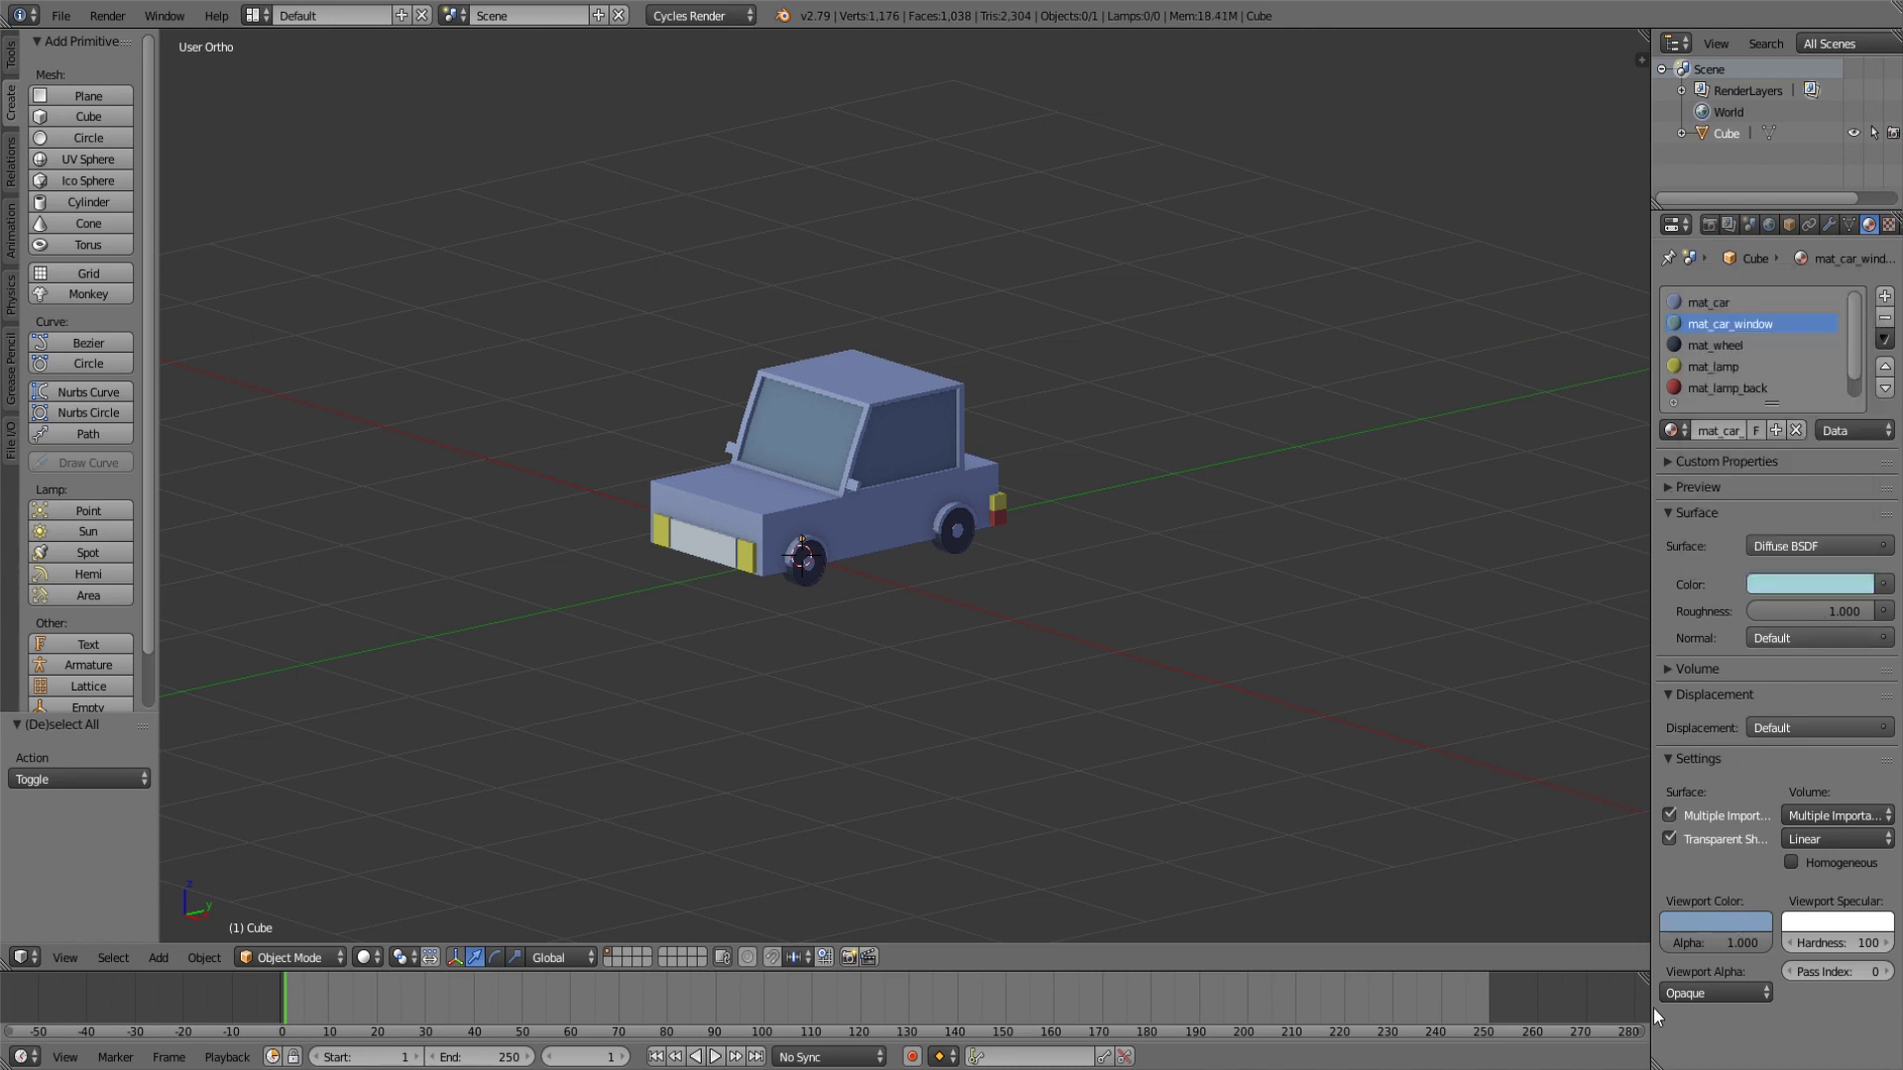
left_click(1705, 921)
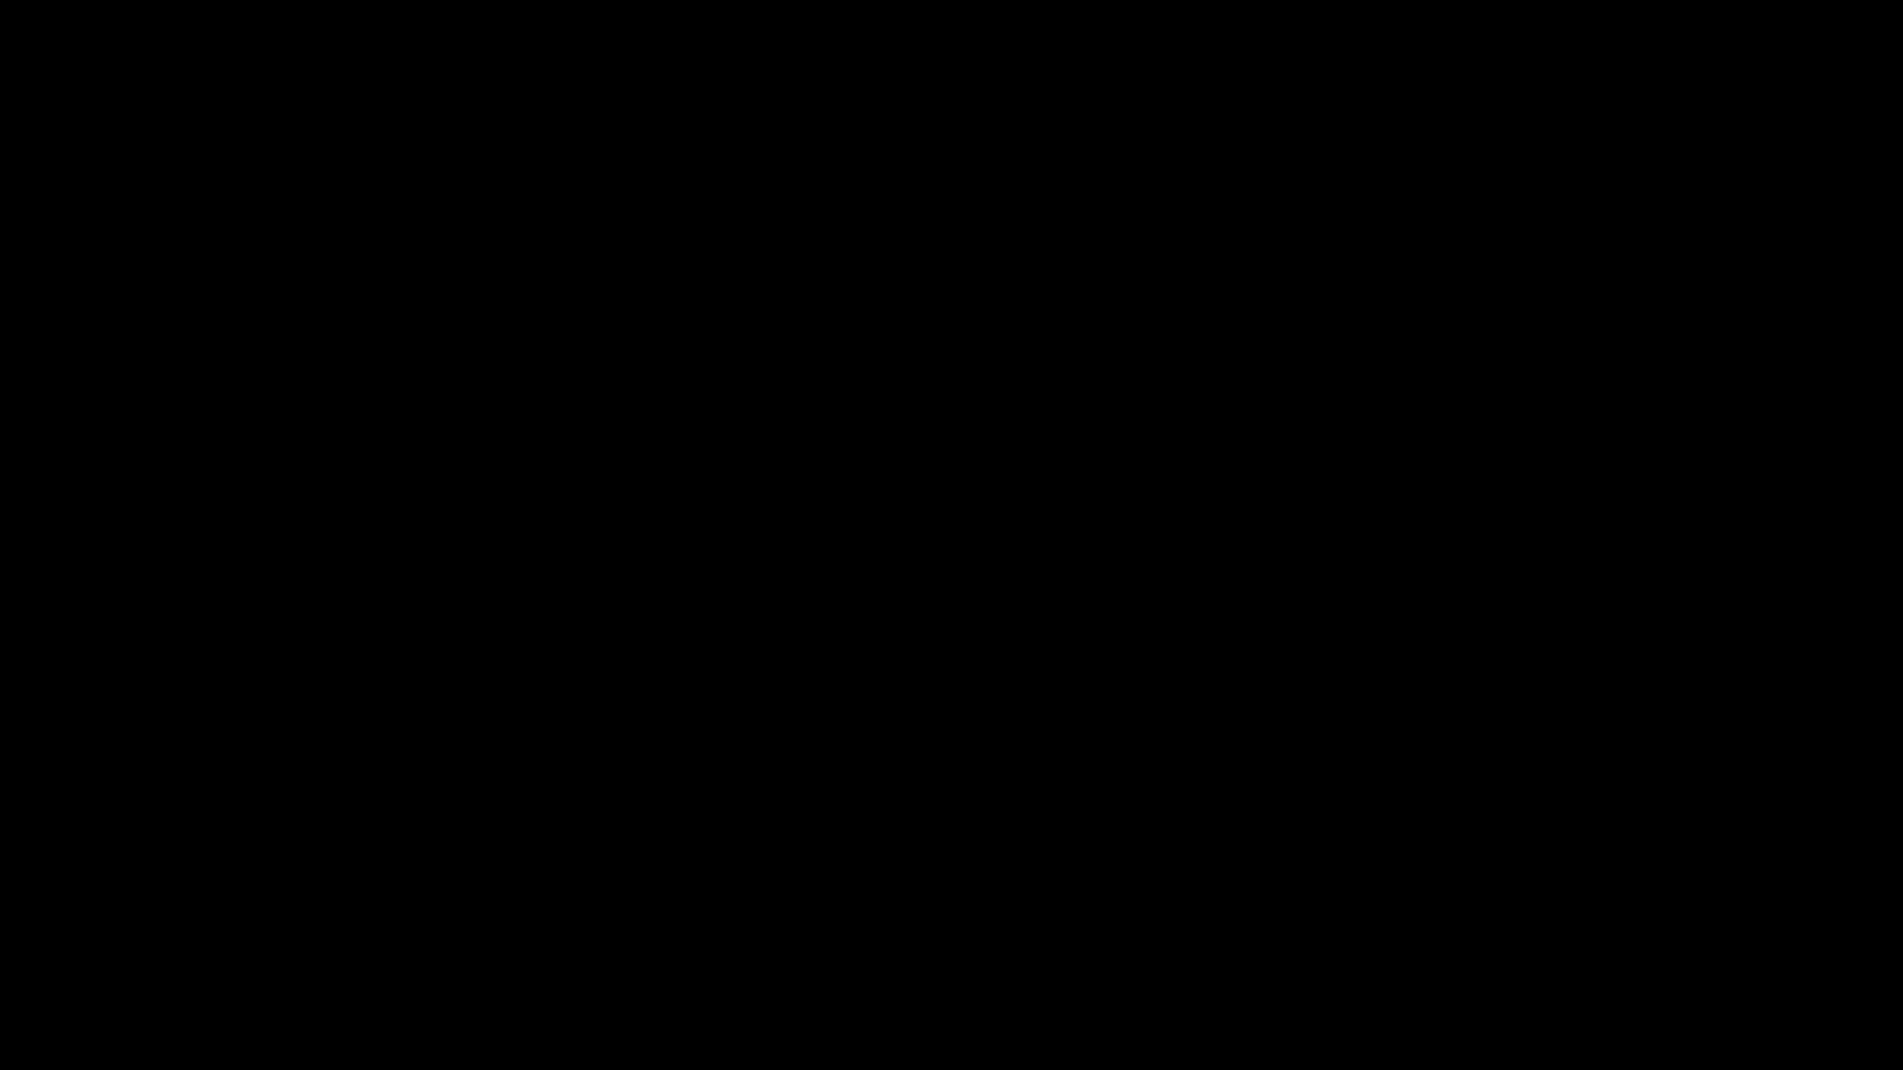